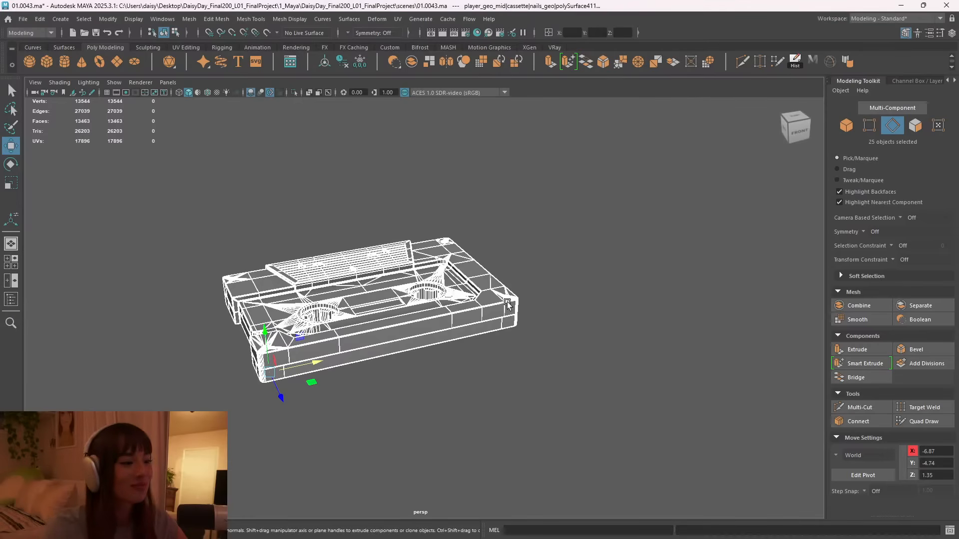
Bring up the Walkfrog reference artwork beside the cassette model and compare the two.
left_click_drag(542, 337, 497, 307, "alt")
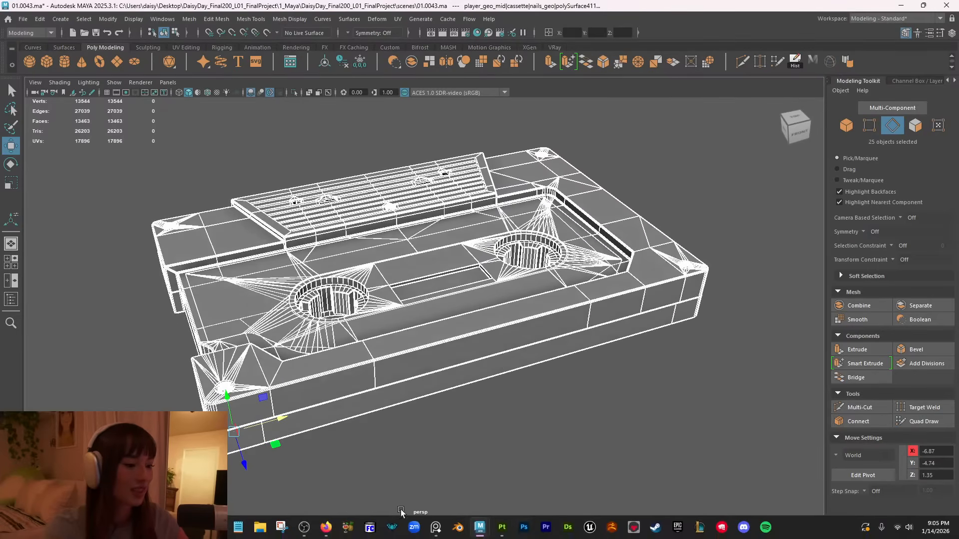
left_click(436, 528)
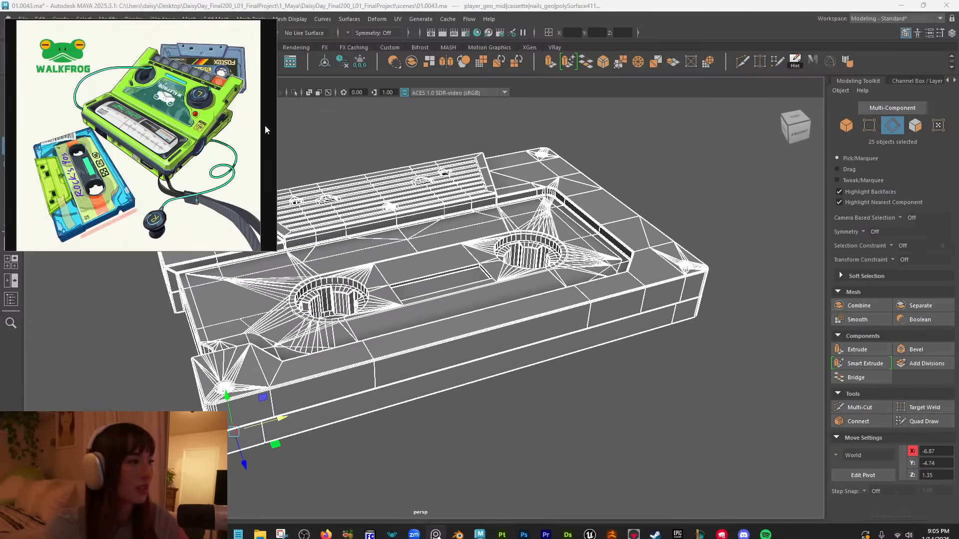
left_click_drag(215, 95, 287, 121)
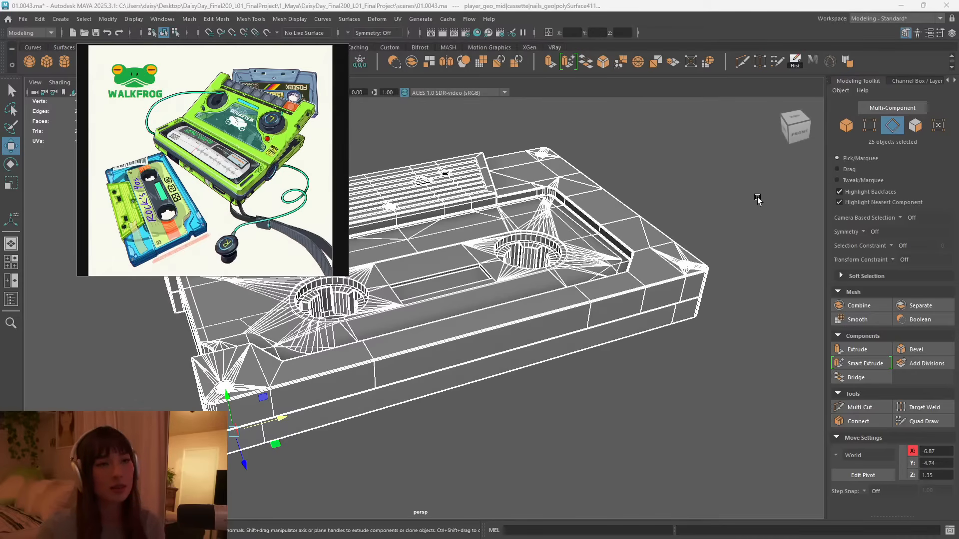
left_click(755, 196)
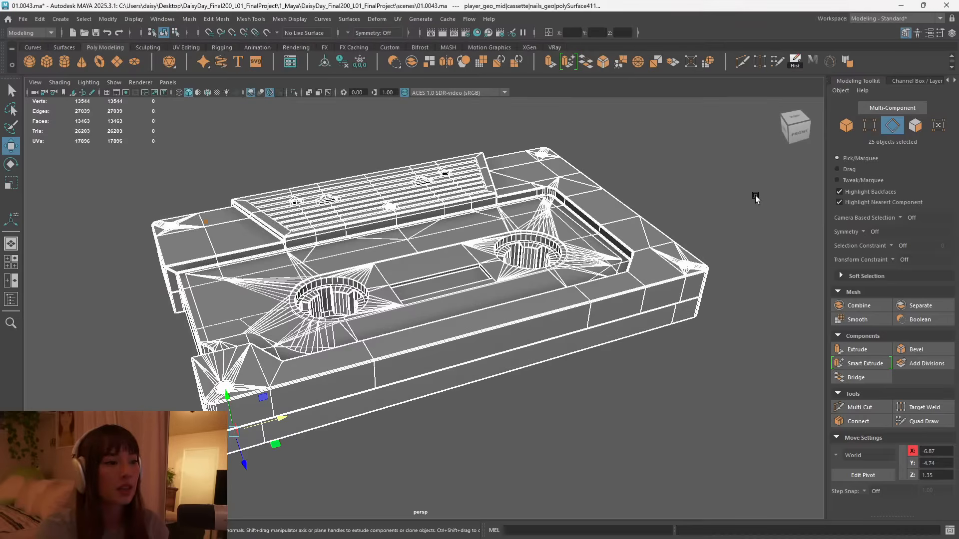
left_click_drag(555, 309, 507, 299, "alt")
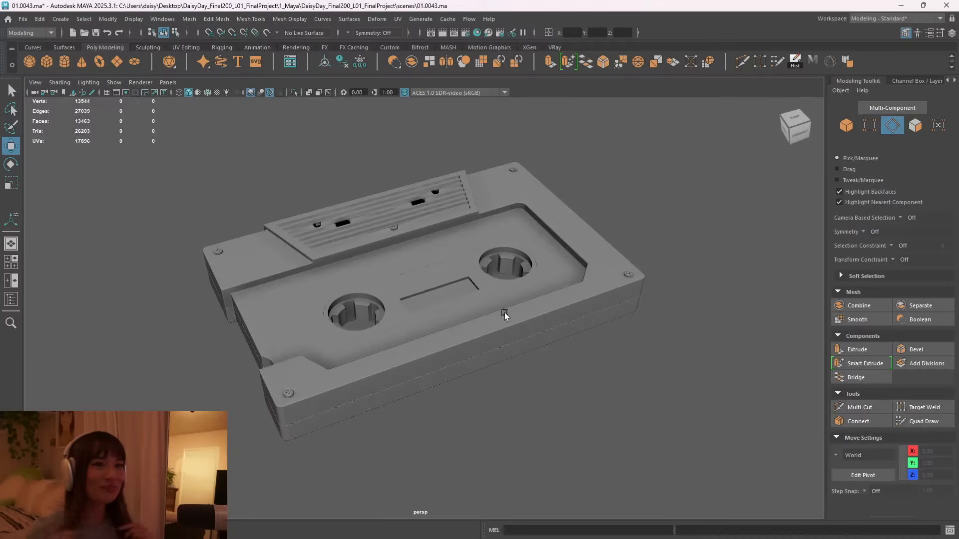
Reopen the reference board framed on the cassette drawing, keep its window always on top, and place it beside the model.
left_click(432, 530)
scroll(180, 205, "up", 5)
scroll(179, 205, "down", 5)
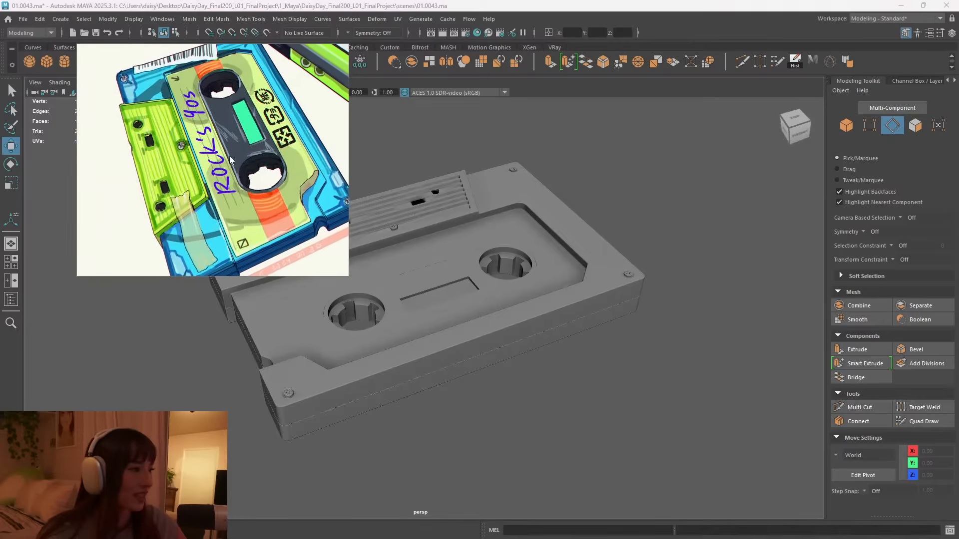
mouse_move(392, 341)
left_mouse_down("alt")
mouse_move(510, 339)
mouse_move(418, 331)
mouse_move(379, 349)
left_mouse_up("alt")
left_click(436, 527)
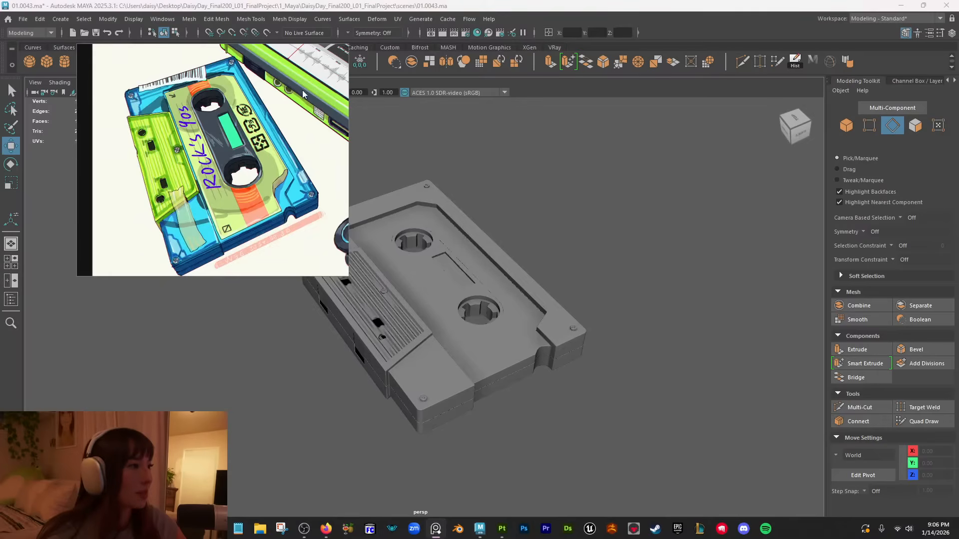
left_click(300, 52)
left_click(321, 63)
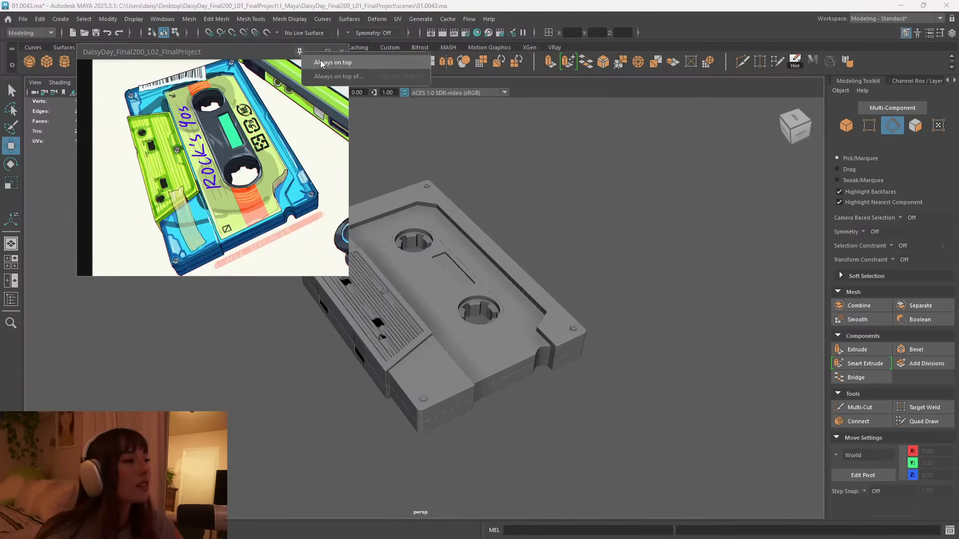
left_click_drag(220, 54, 169, 58)
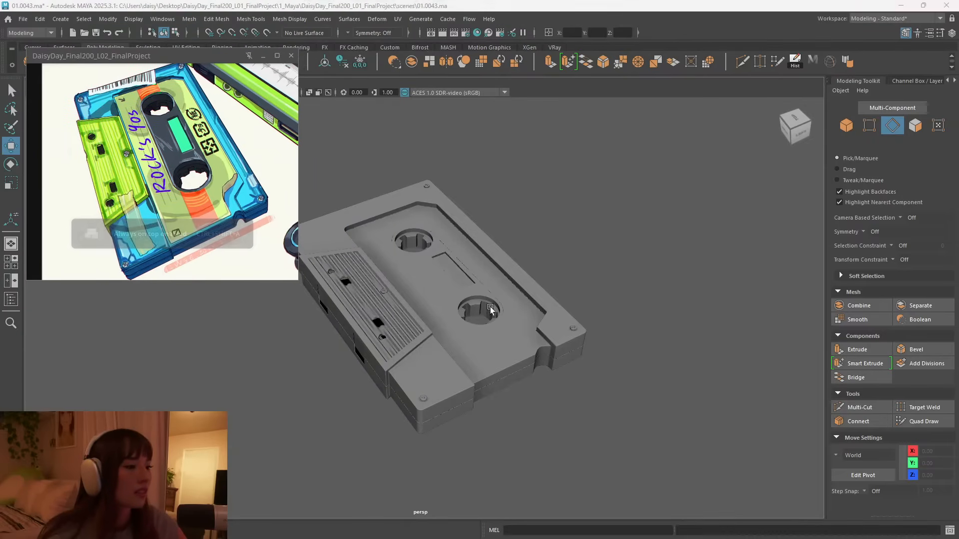
Match the cassette's view to the reference drawing and select all of the model's pieces.
left_click_drag(474, 322, 473, 317, "alt")
middle_click_drag(420, 298, 444, 250, "alt")
left_click_drag(445, 250, 495, 259, "alt")
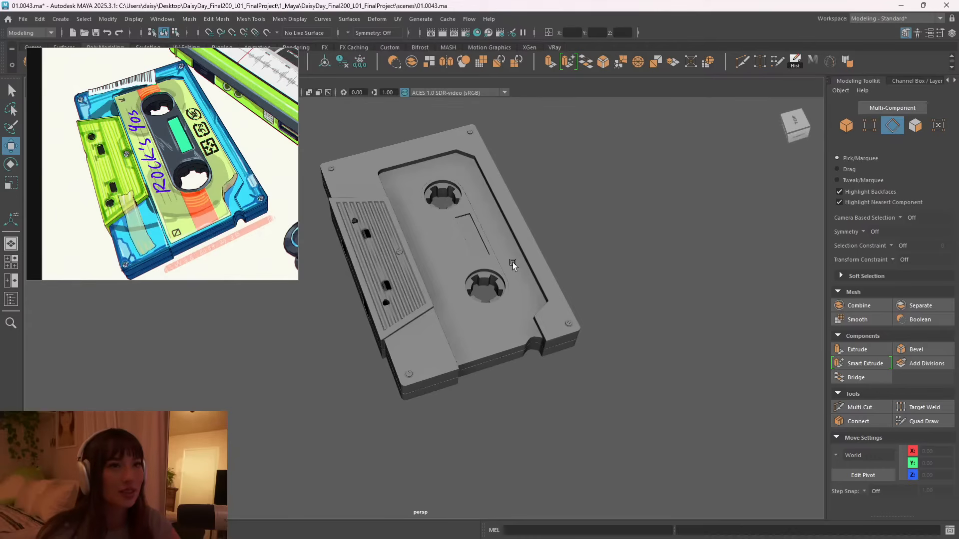
left_click_drag(664, 286, 619, 283, "alt")
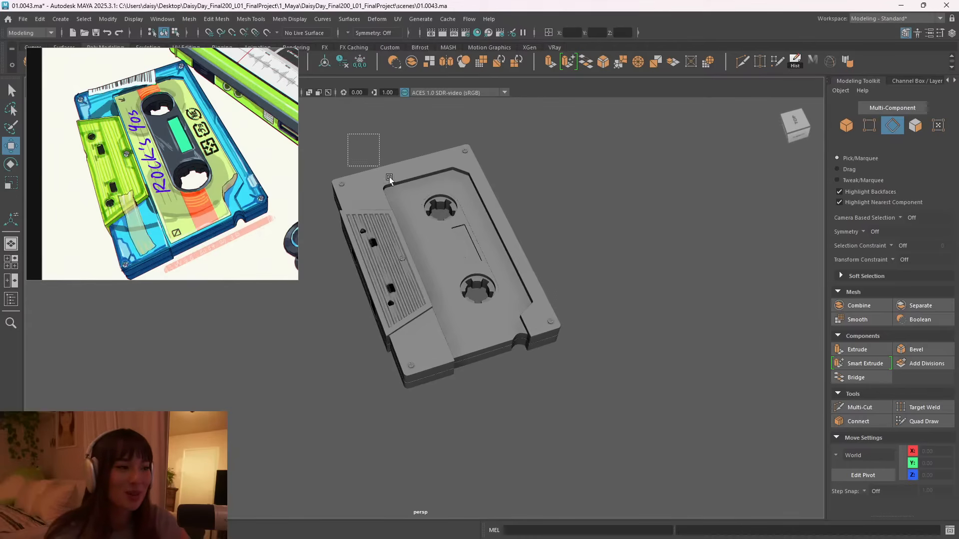
left_click_drag(360, 145, 665, 397)
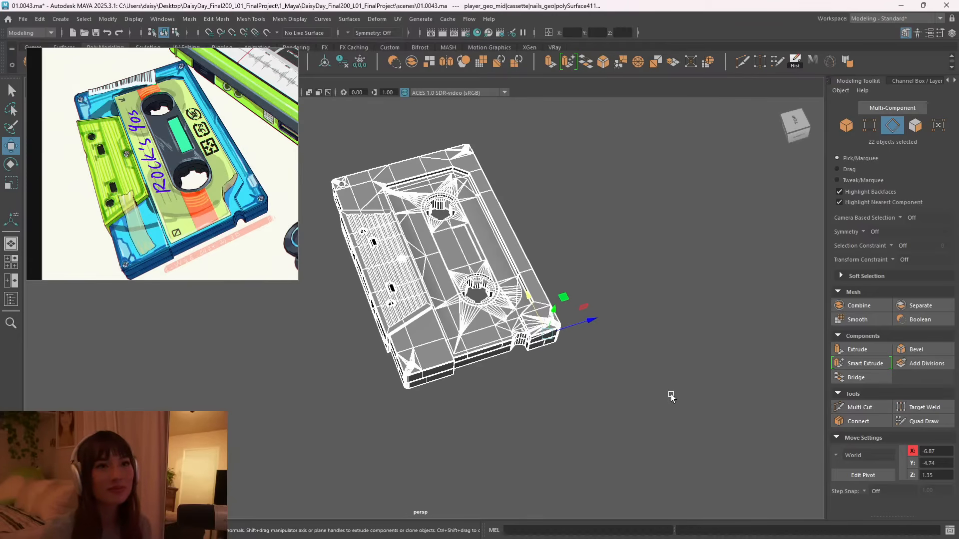
Examine the selected cassette's wireframe topology from several angles, including the reel holes, notch and grooved panel.
left_click_drag(523, 430, 608, 366, "alt")
middle_click_drag(609, 369, 666, 418, "alt")
right_click_drag(666, 418, 570, 368, "alt")
left_click_drag(569, 368, 546, 373, "alt")
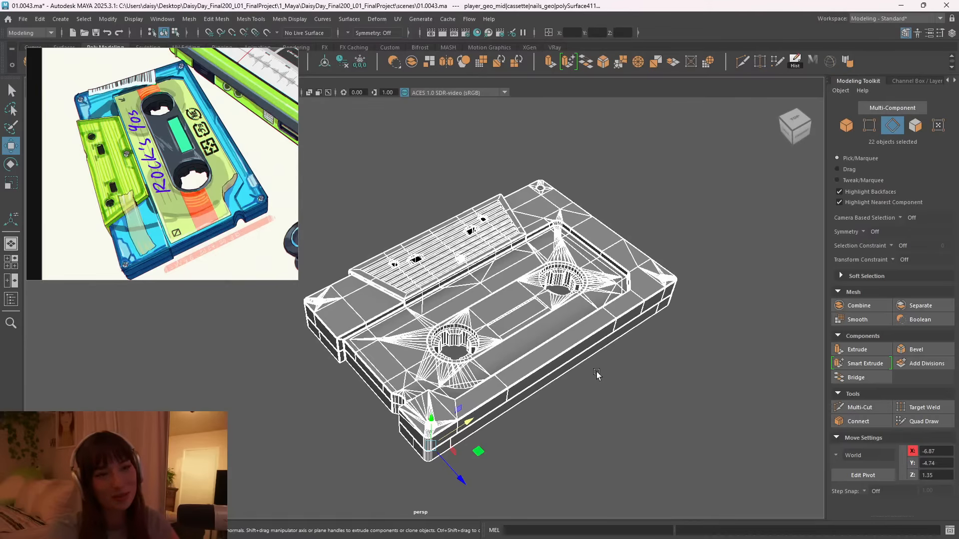
left_click_drag(481, 375, 730, 344, "alt")
scroll(659, 335, "up", 3)
right_click_drag(729, 345, 644, 280, "alt")
middle_click_drag(644, 249, 644, 343, "alt")
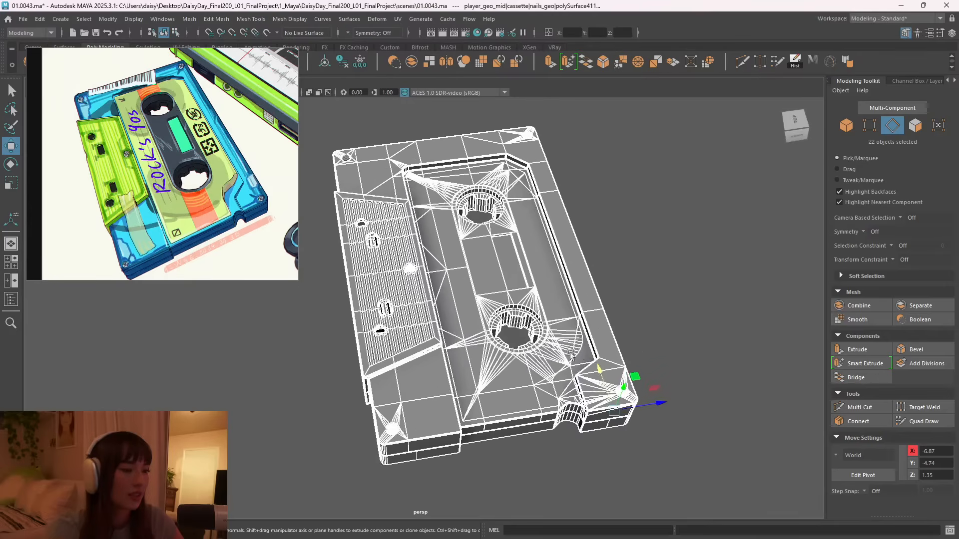
right_click_drag(644, 342, 579, 311, "alt")
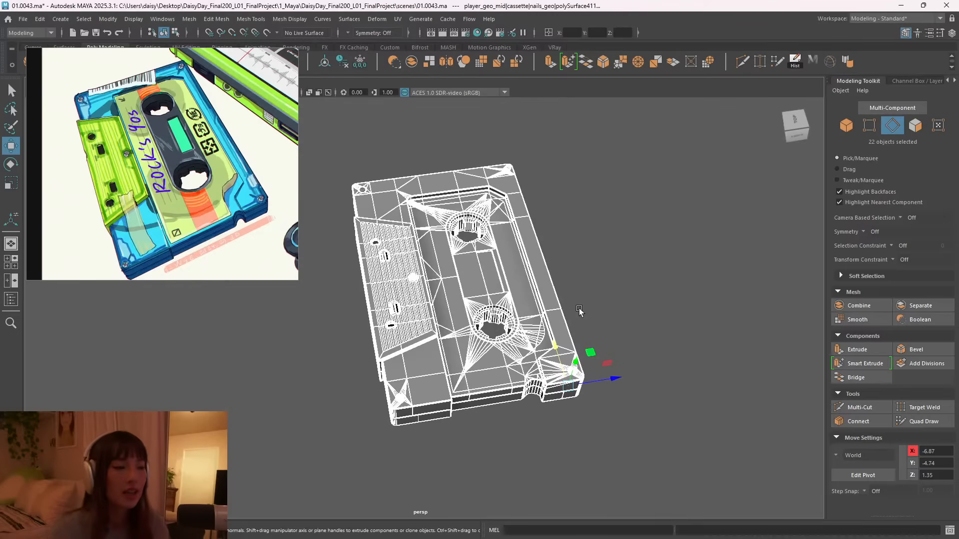
Clear the selection and compare the shaded cassette model with the reference drawing's details.
left_click(610, 256)
right_click_drag(428, 336, 589, 358, "alt")
left_click_drag(590, 357, 505, 334, "alt")
middle_click_drag(560, 202, 578, 289, "alt")
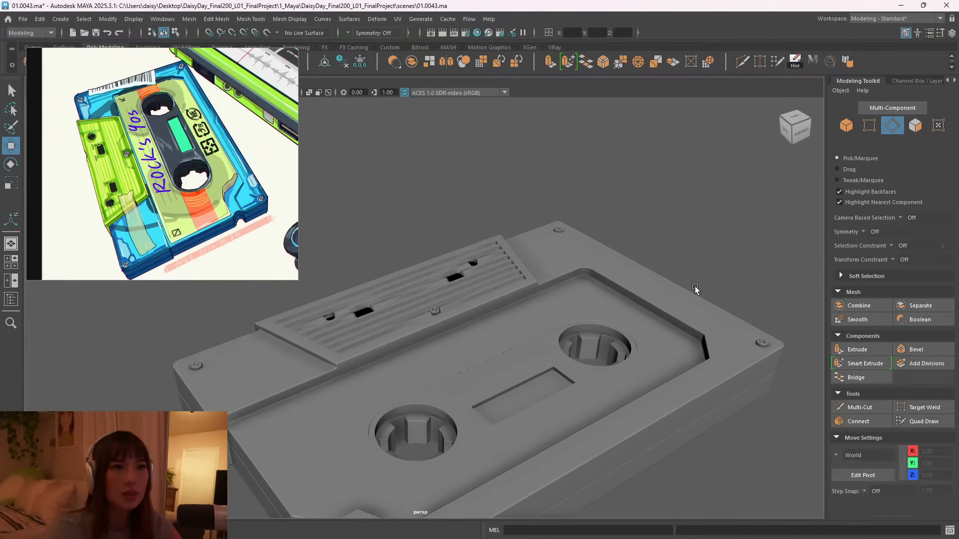
left_click_drag(563, 300, 635, 260, "alt")
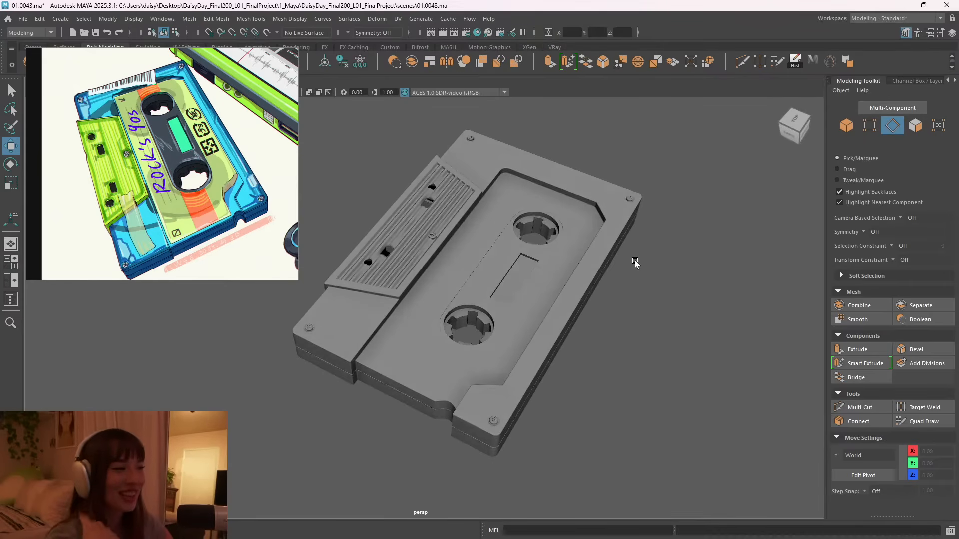
scroll(172, 178, "up", 5)
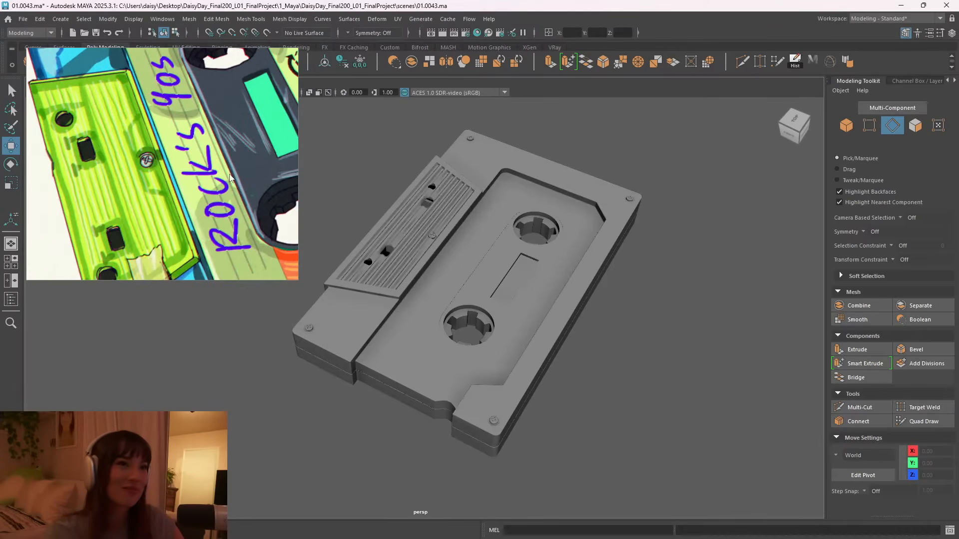
scroll(232, 179, "down", 5)
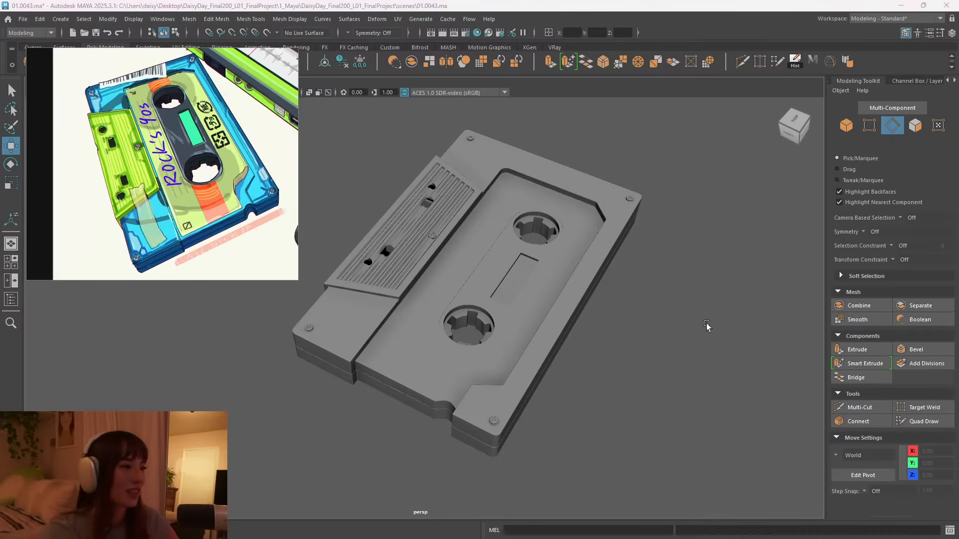
Switch to Substance 3D Painter and examine the cassette's surface shading up close around the rim of a reel hole.
left_click(502, 528)
scroll(590, 322, "down", 2)
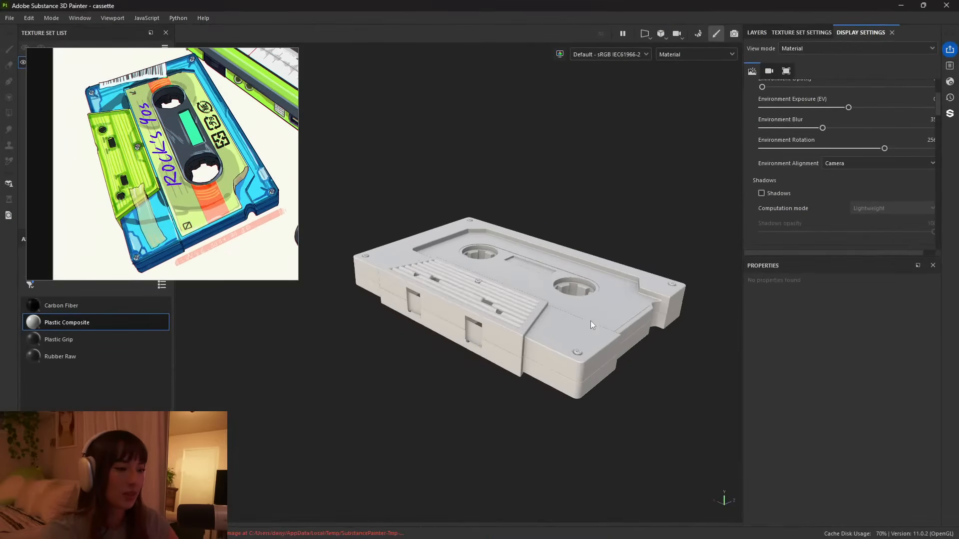
left_click_drag(591, 323, 454, 330, "alt")
scroll(454, 330, "up", 5)
left_click_drag(513, 368, 466, 369, "alt")
right_click_drag(467, 369, 569, 395, "alt")
left_click_drag(569, 395, 325, 338, "alt")
right_click_drag(325, 338, 812, 333, "alt")
left_click_drag(486, 352, 449, 259, "alt")
right_click_drag(449, 259, 490, 293, "alt")
left_click_drag(490, 294, 475, 300, "alt")
middle_click_drag(474, 300, 439, 275, "alt")
right_click_drag(439, 276, 511, 361, "alt")
left_click_drag(511, 361, 405, 275, "alt")
right_click_drag(405, 275, 456, 281, "alt")
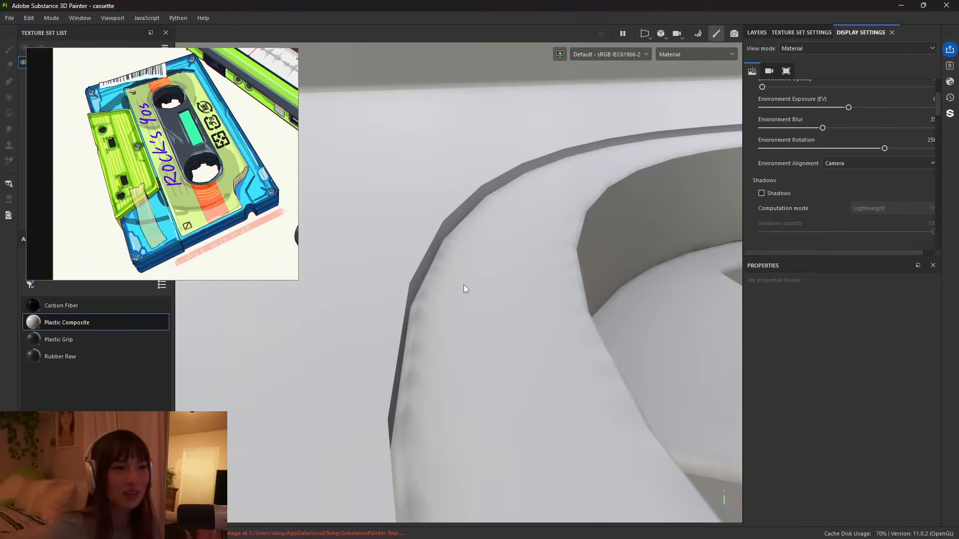
Enter the mesh map baking mode and hide the reference window so the bake settings are accessible.
left_click(699, 34)
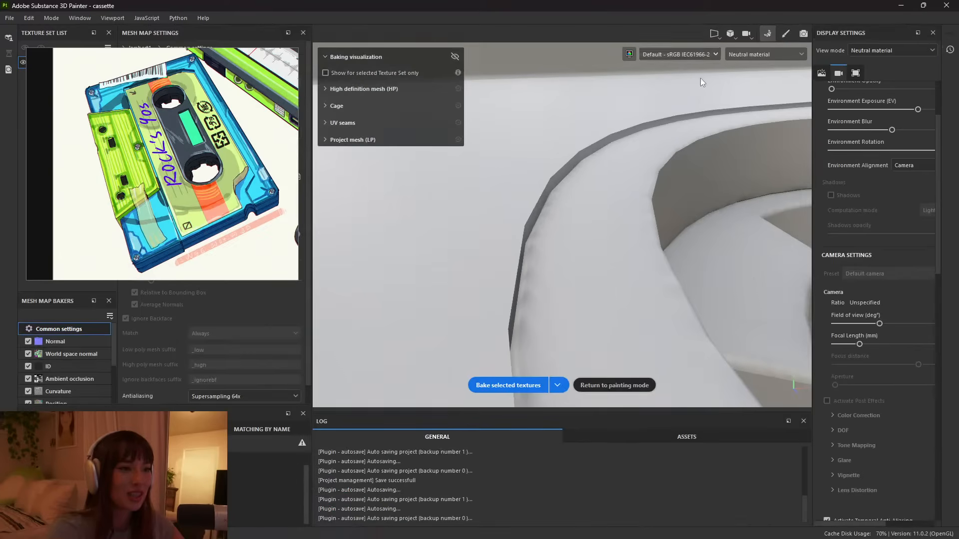
left_click(272, 55)
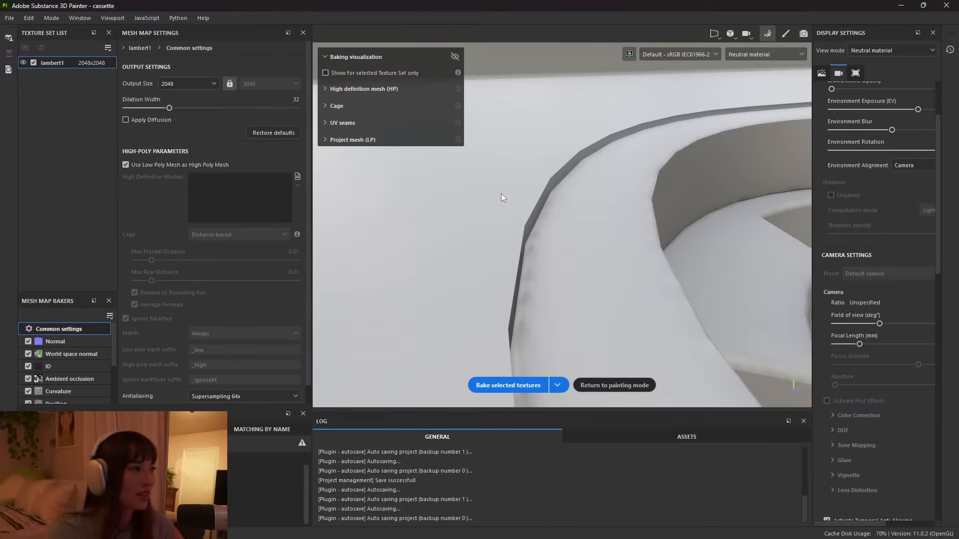
scroll(536, 203, "down", 10)
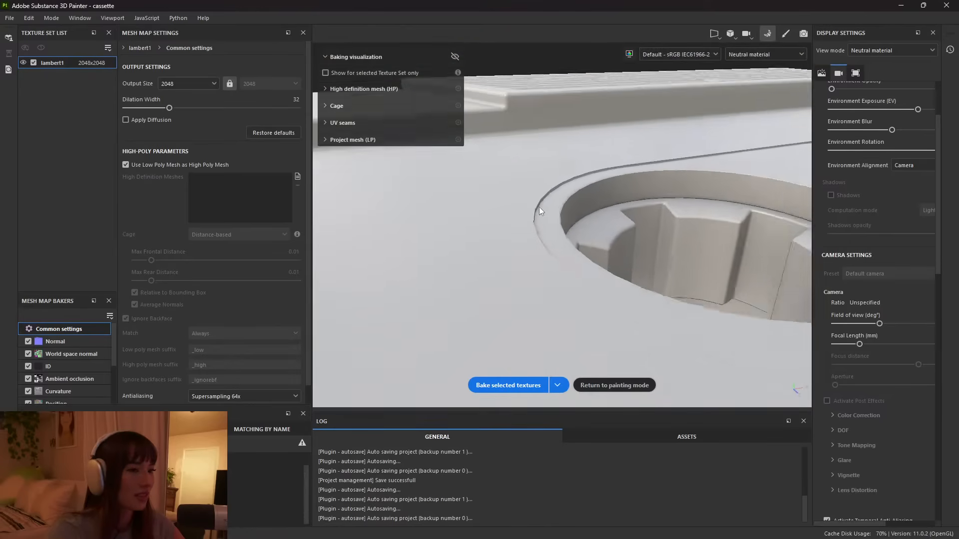
left_click_drag(582, 172, 597, 195, "alt")
scroll(523, 214, "up", 3)
middle_click_drag(597, 195, 568, 200, "alt")
left_click_drag(618, 215, 552, 187, "alt")
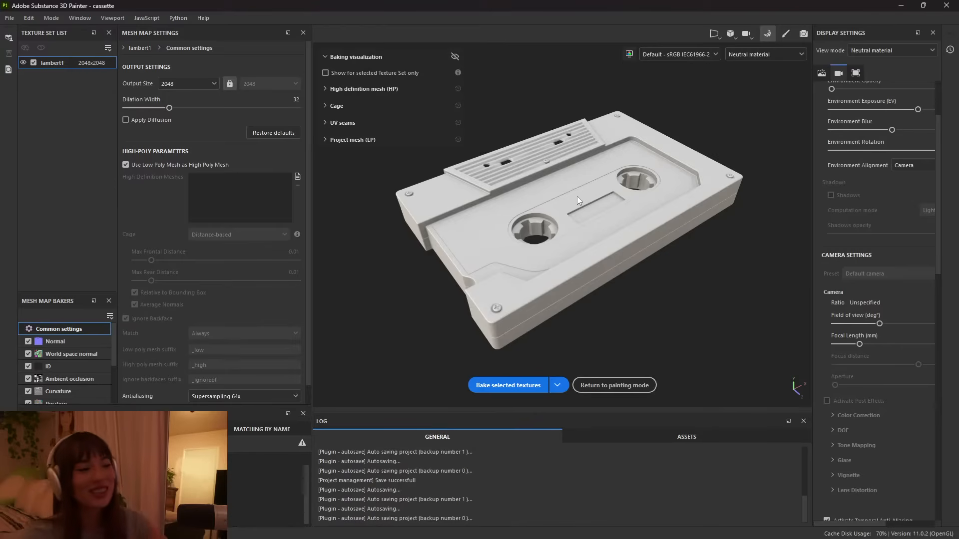
Set the mesh map output size to 4096, check the reel hole's rim, and return to painting mode.
mouse_move(630, 537)
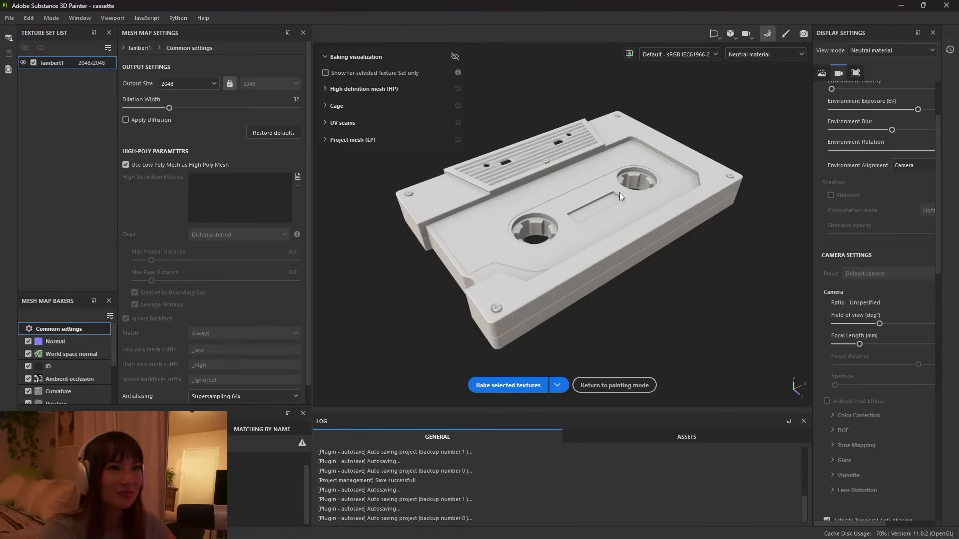
left_click(193, 83)
left_click(182, 164)
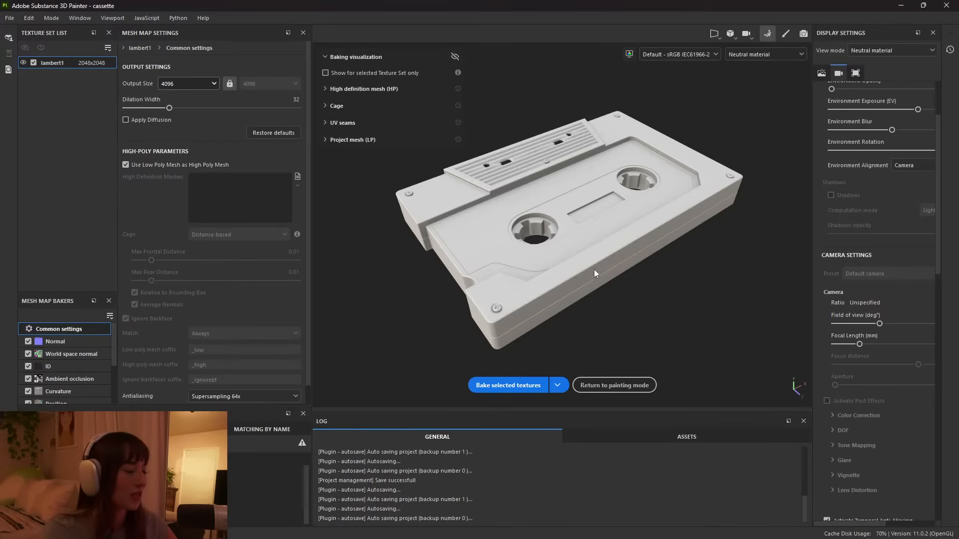
scroll(550, 244, "up", 10)
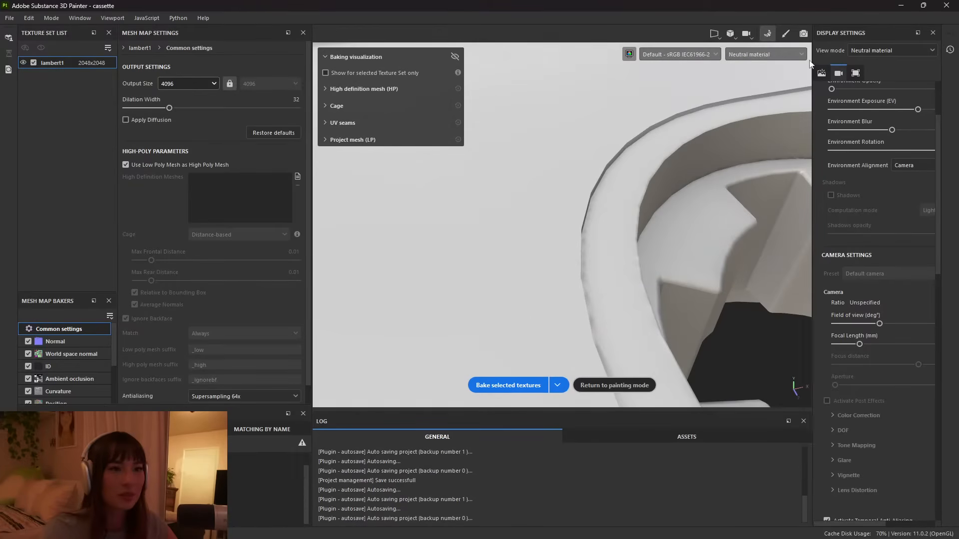
left_click(786, 31)
Show the 3D and 2D views together and set the displayed map to Normal.
left_click(646, 32)
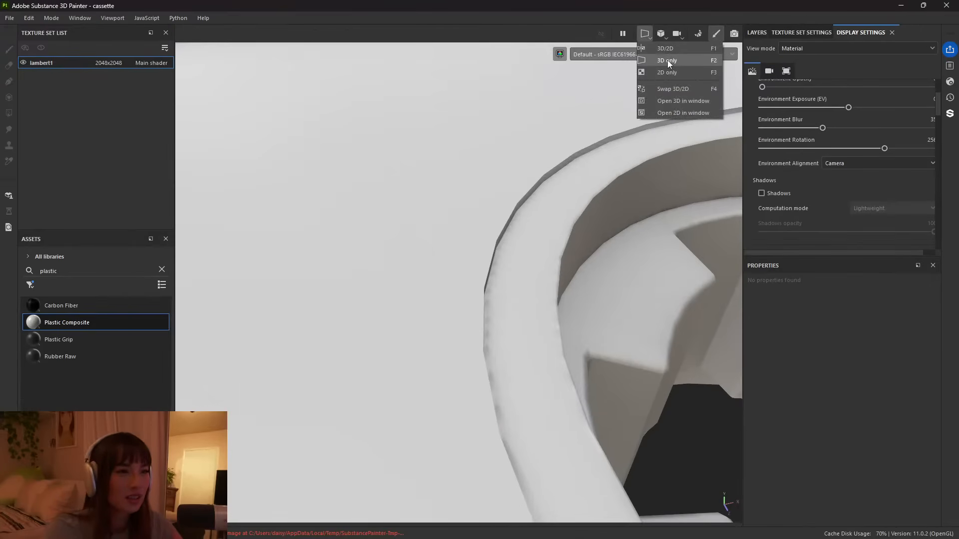
left_click(671, 48)
left_click(690, 59)
scroll(699, 124, "down", 2)
left_click(674, 127)
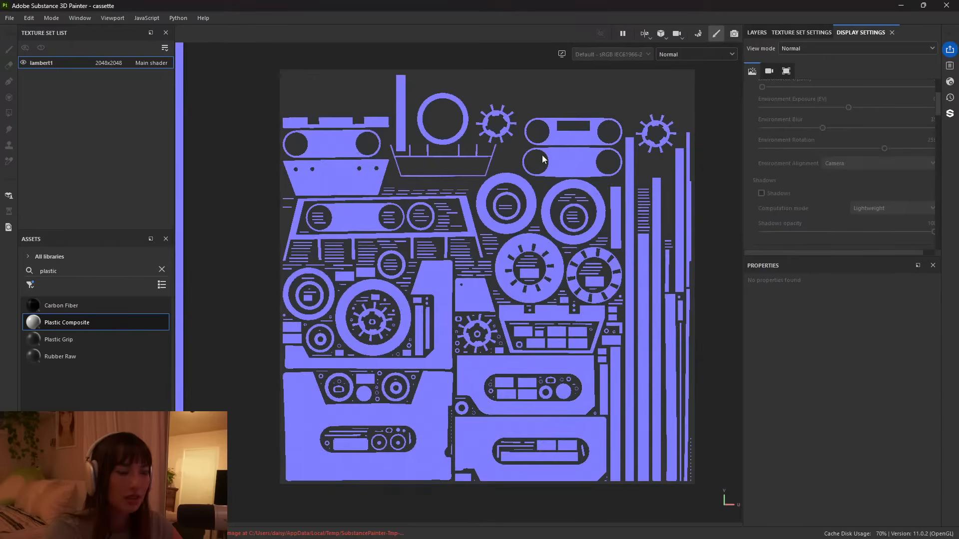
Examine the normal map in the UV layout for artifacts along the edges of the rounded reel-hole shells.
scroll(544, 156, "up", 8)
middle_click_drag(490, 111, 588, 183)
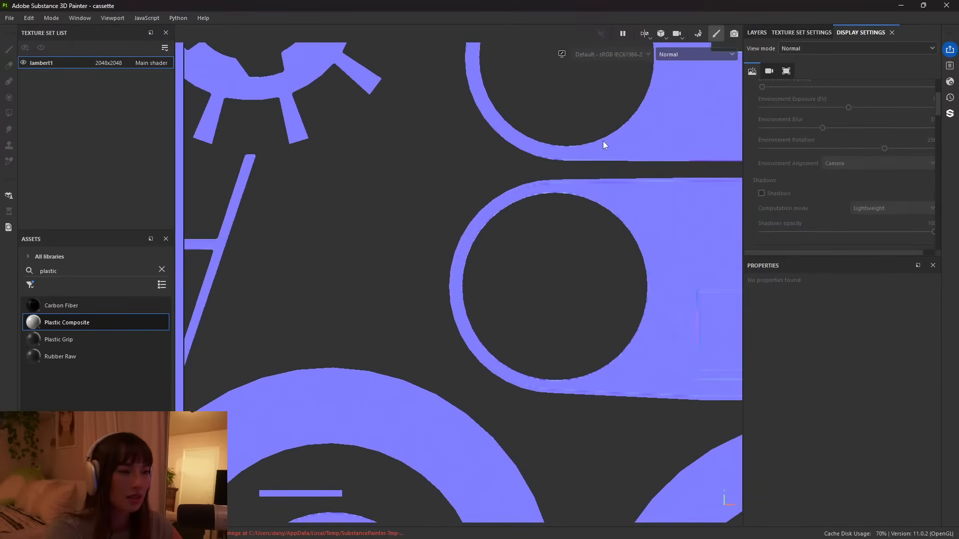
key("alt")
scroll(548, 197, "up", 1)
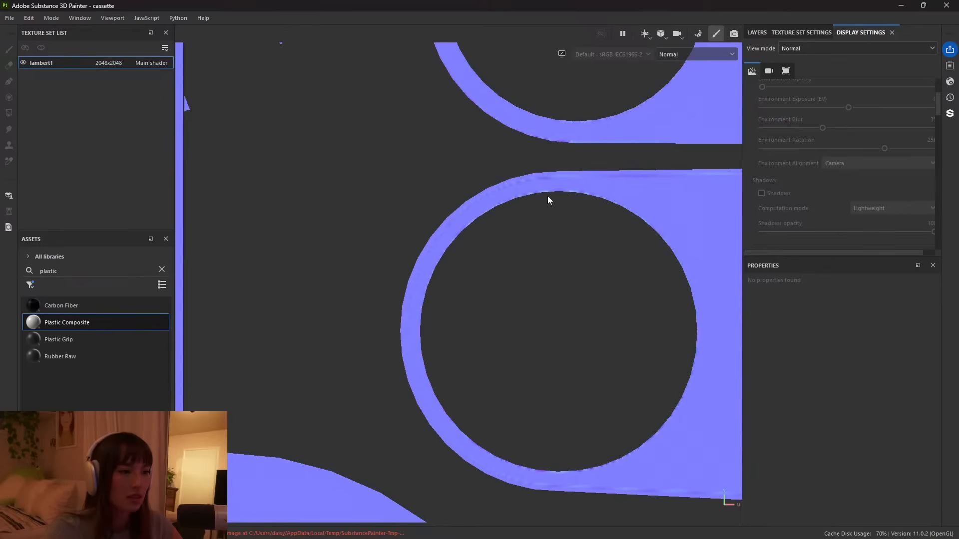
scroll(547, 197, "up", 5)
middle_click_drag(563, 125, 525, 306, "alt")
scroll(535, 222, "down", 3)
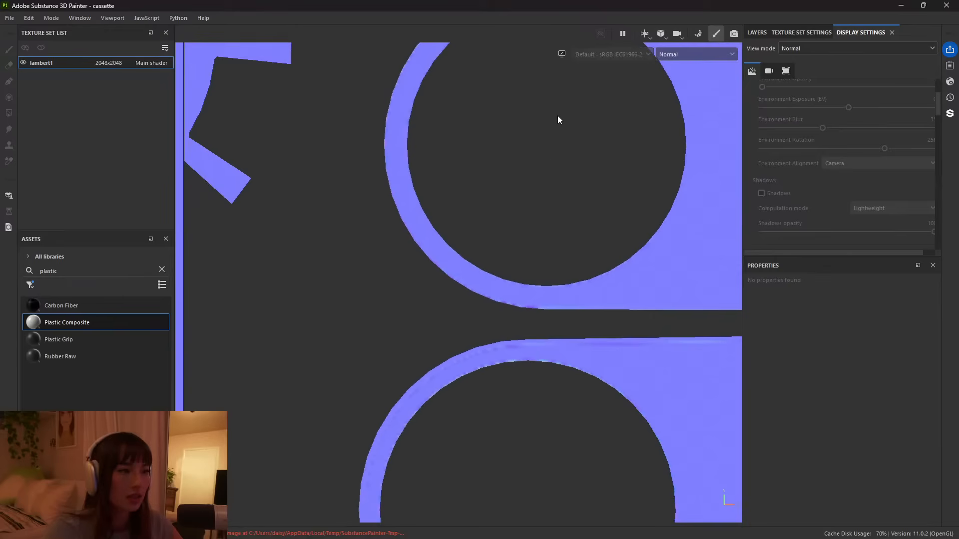
middle_click_drag(566, 61, 508, 290, "alt")
scroll(490, 245, "up", 6)
middle_click_drag(419, 270, 568, 223, "alt")
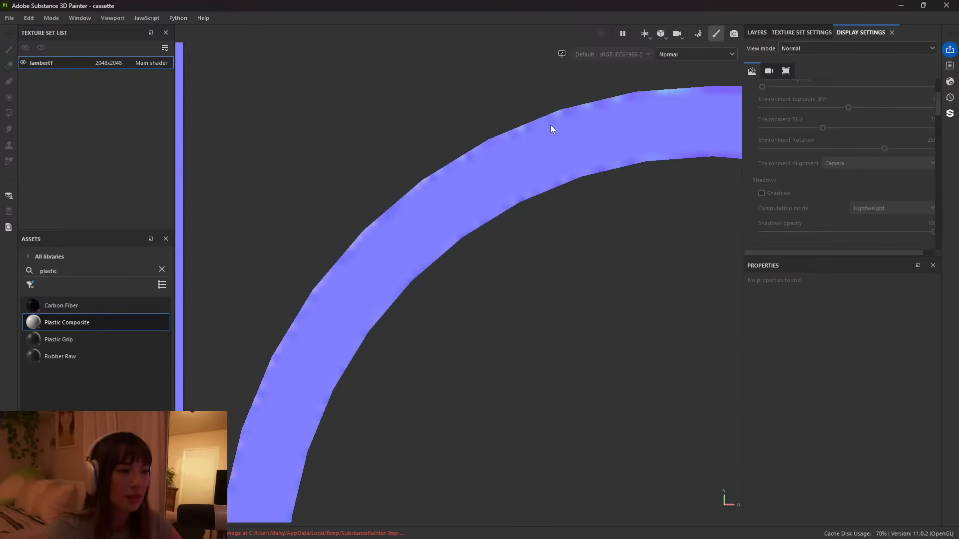
scroll(570, 165, "down", 6)
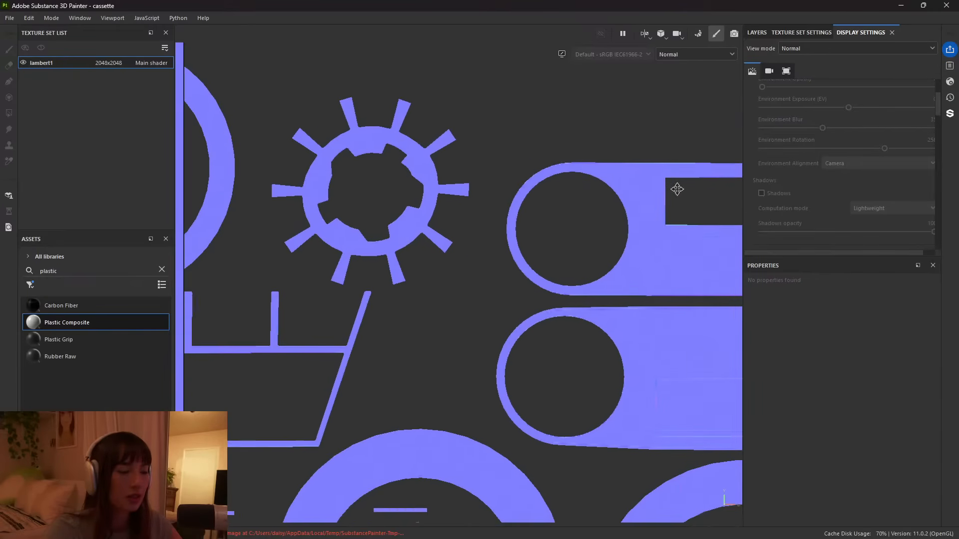
Survey the whole normal map layout and examine the curved rim of the upper reel-hole shell for uneven edge shading.
scroll(493, 163, "down", 5)
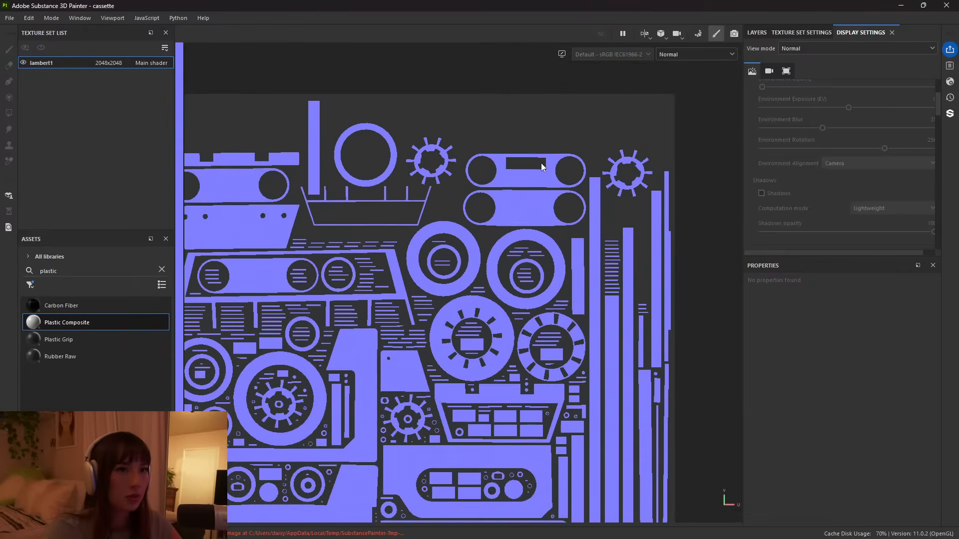
middle_click_drag(446, 277, 514, 236)
scroll(529, 233, "down", 1)
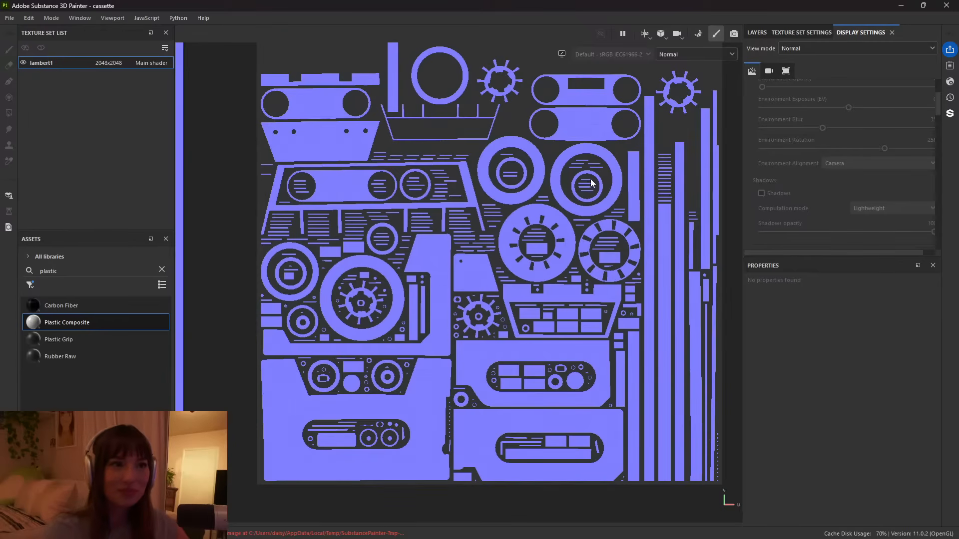
scroll(560, 163, "up", 8)
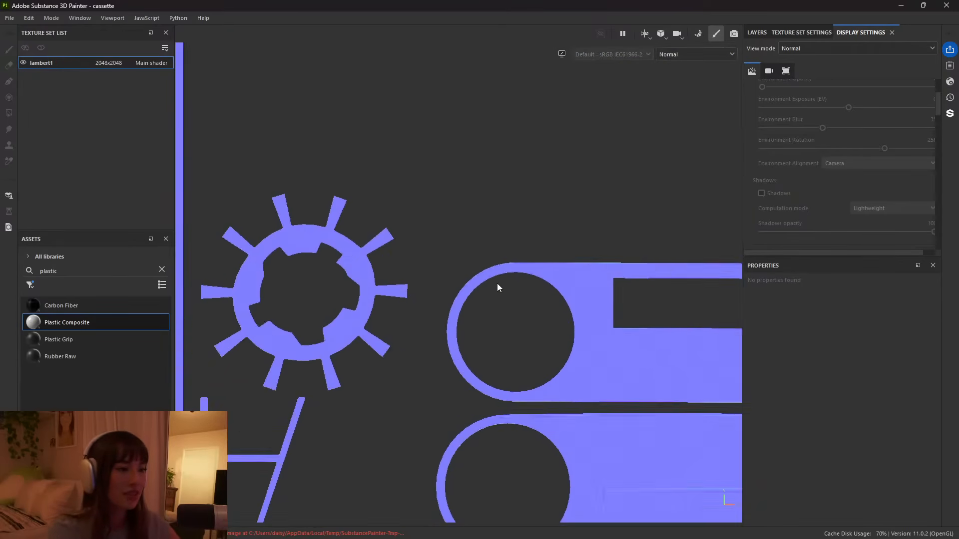
scroll(498, 287, "up", 10)
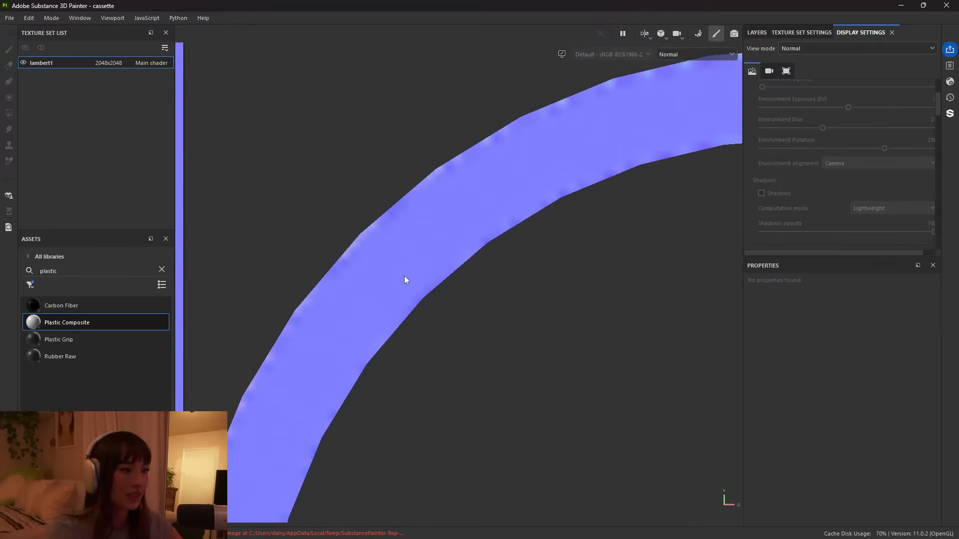
scroll(479, 200, "up", 3)
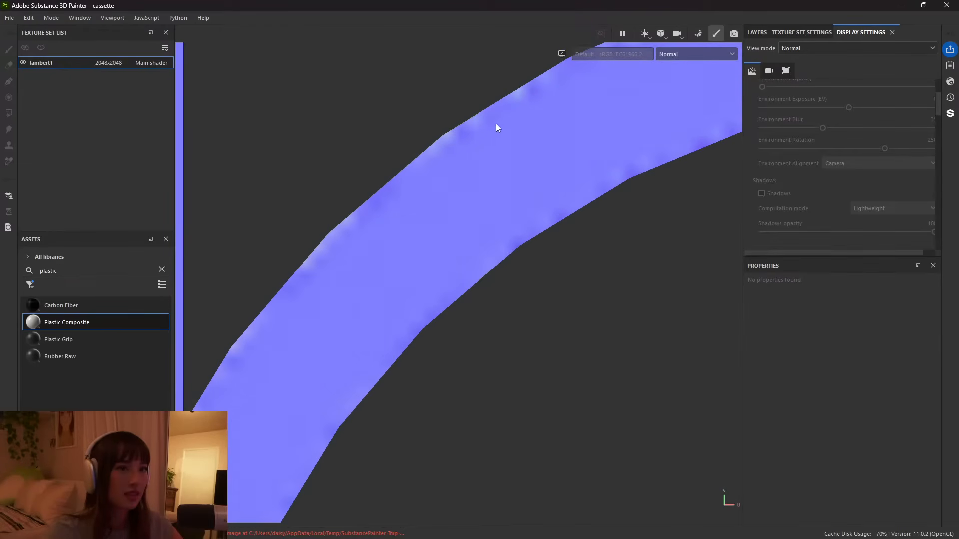
scroll(307, 274, "down", 3)
middle_click_drag(299, 304, 395, 232, "alt")
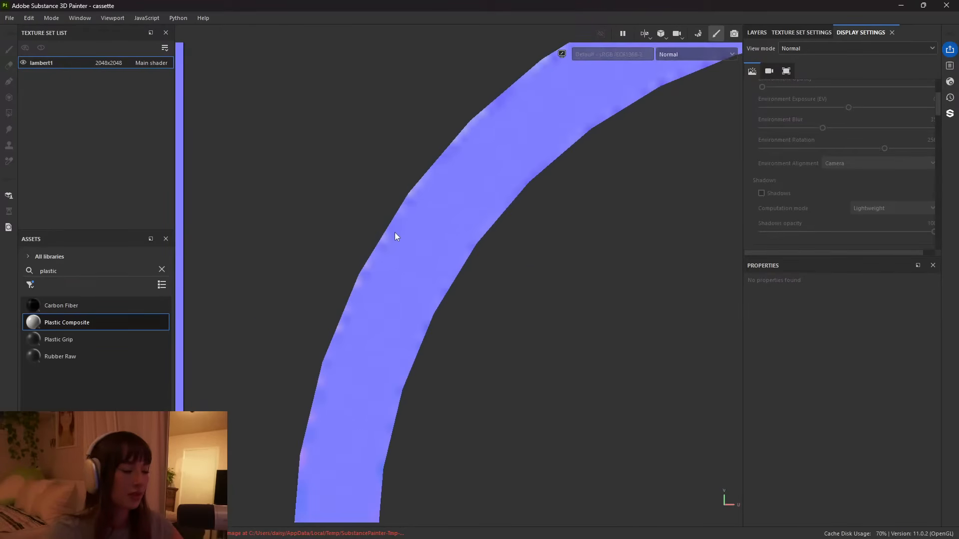
scroll(450, 158, "up", 3)
scroll(389, 310, "down", 8)
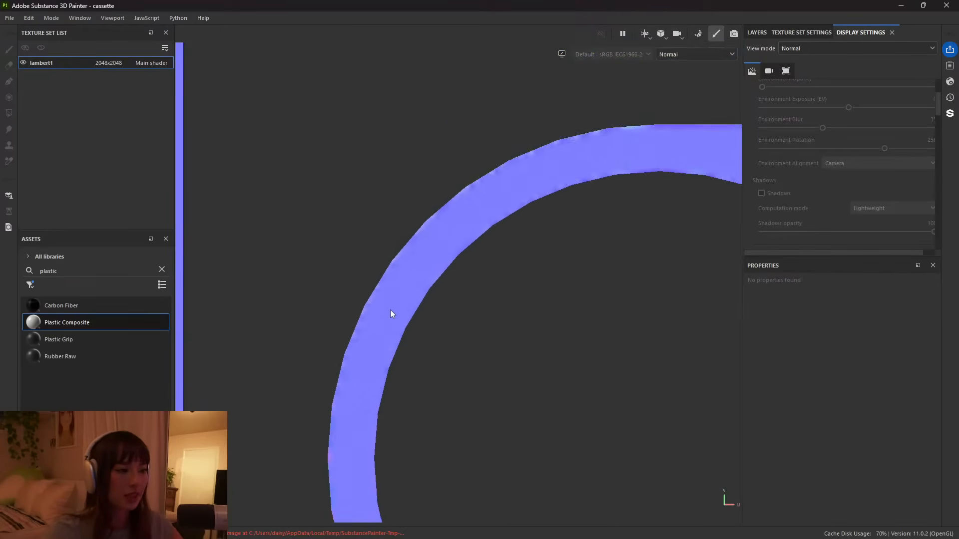
middle_click_drag(694, 272, 381, 216, "alt")
middle_click_drag(279, 262, 304, 259, "alt")
scroll(465, 241, "down", 5)
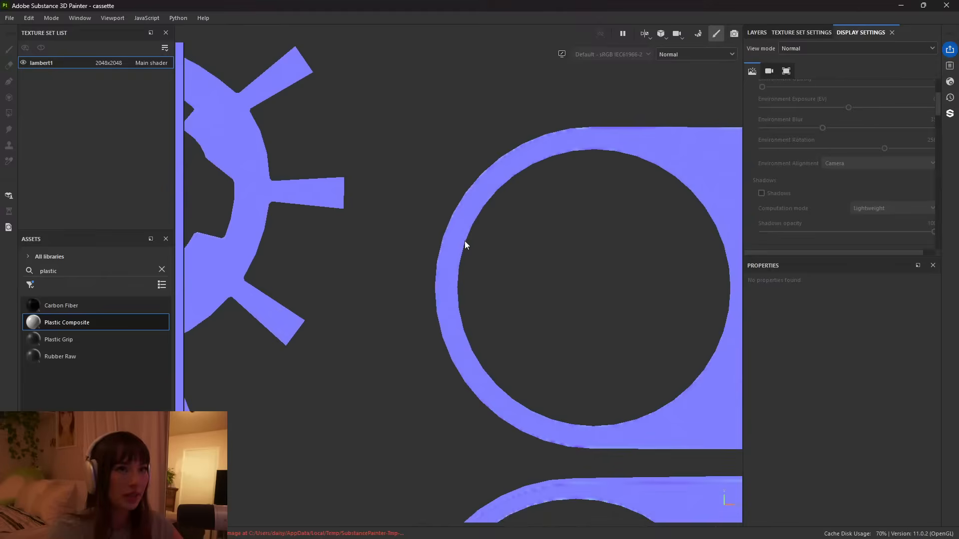
Examine the normal map on the sprocket-shaped shell and compare it with the neighbouring shells.
middle_click_drag(267, 229, 577, 183, "alt")
scroll(585, 160, "up", 5)
scroll(488, 231, "down", 3)
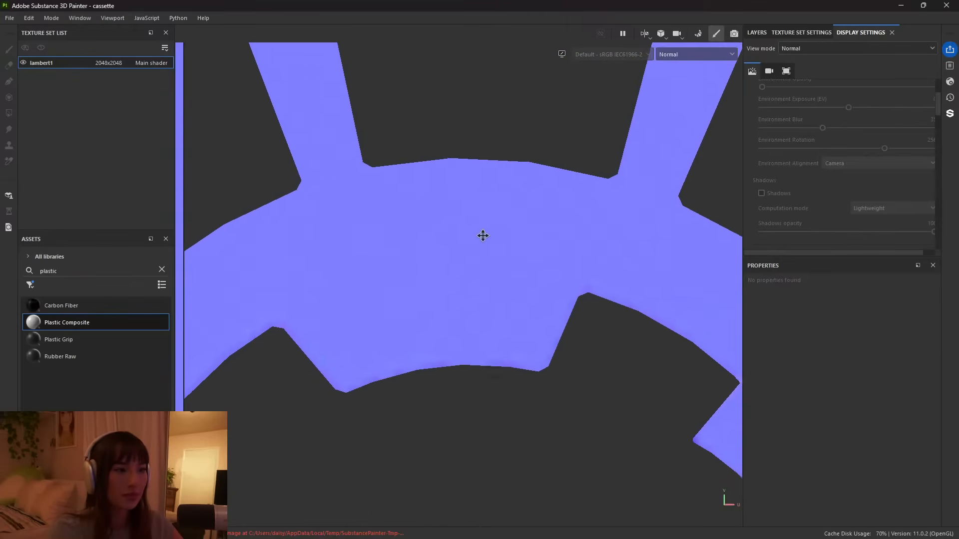
scroll(506, 217, "up", 5)
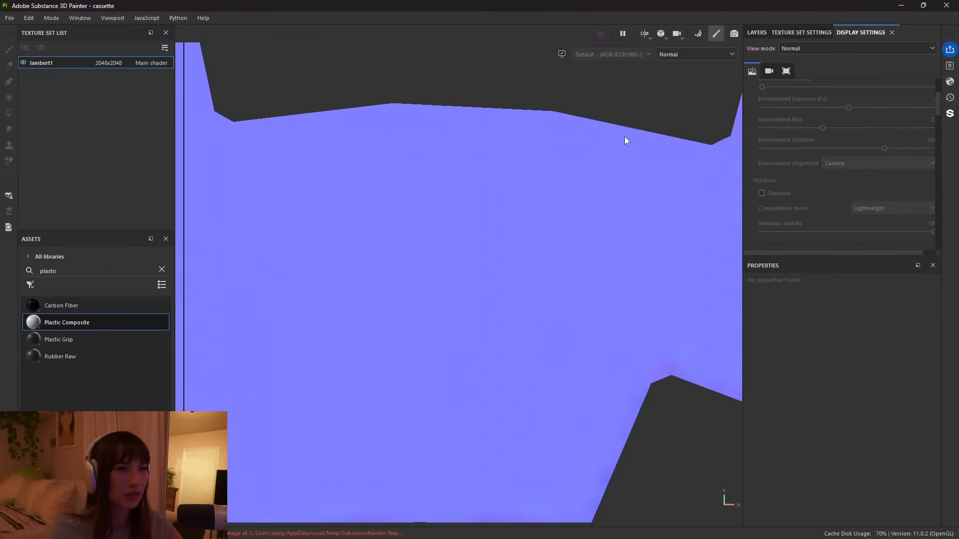
scroll(478, 210, "down", 6)
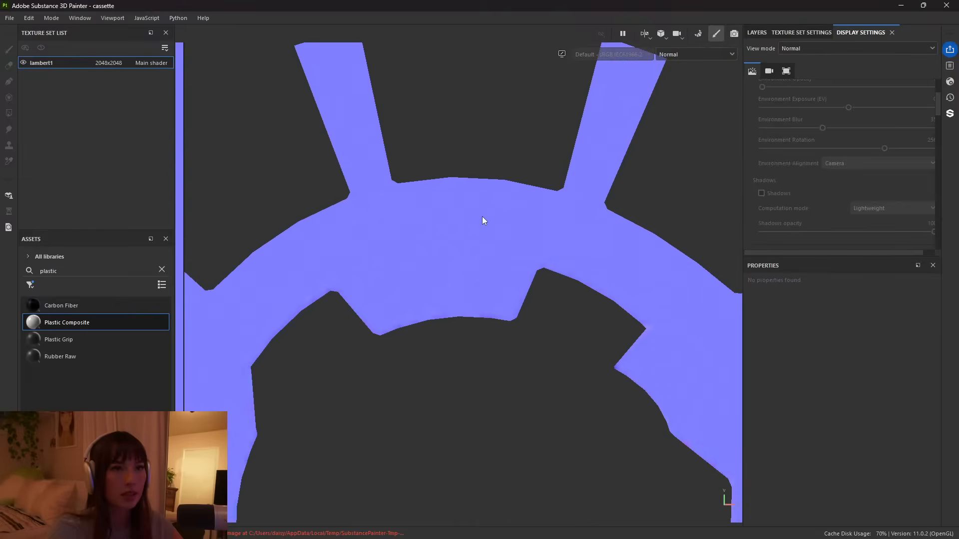
middle_click_drag(632, 270, 441, 214, "alt")
scroll(499, 225, "down", 3)
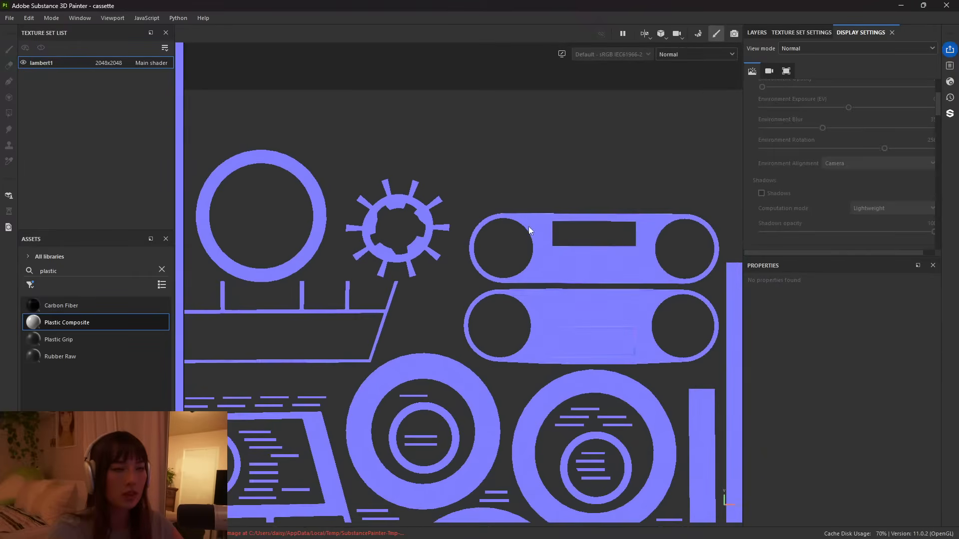
middle_click_drag(577, 243, 571, 140)
scroll(571, 141, "down", 2)
Switch to Maya and select the cassette's middle piece that surrounds the reel holes.
mouse_move(476, 535)
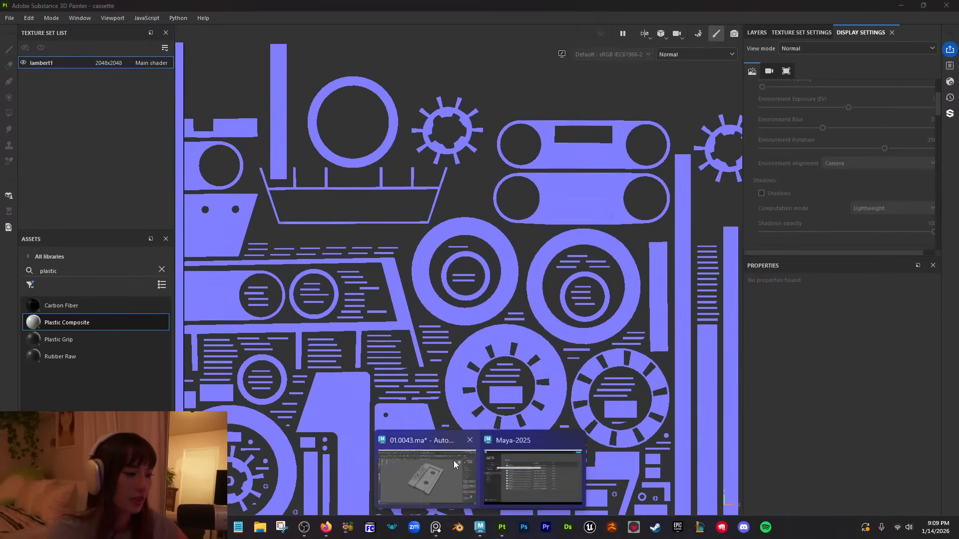
left_click(424, 467)
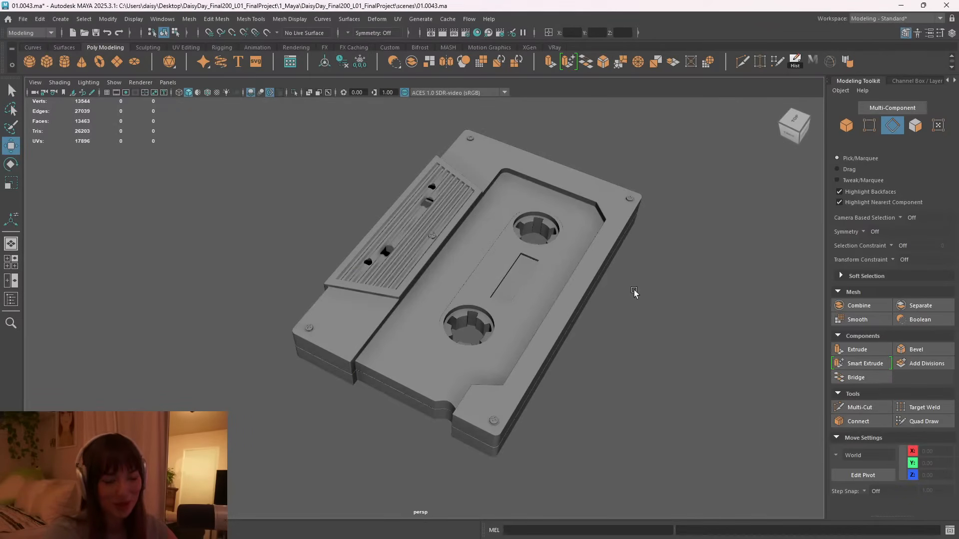
scroll(450, 295, "up", 3)
left_click_drag(534, 316, 503, 274, "alt")
scroll(486, 301, "up", 8)
left_click(541, 218)
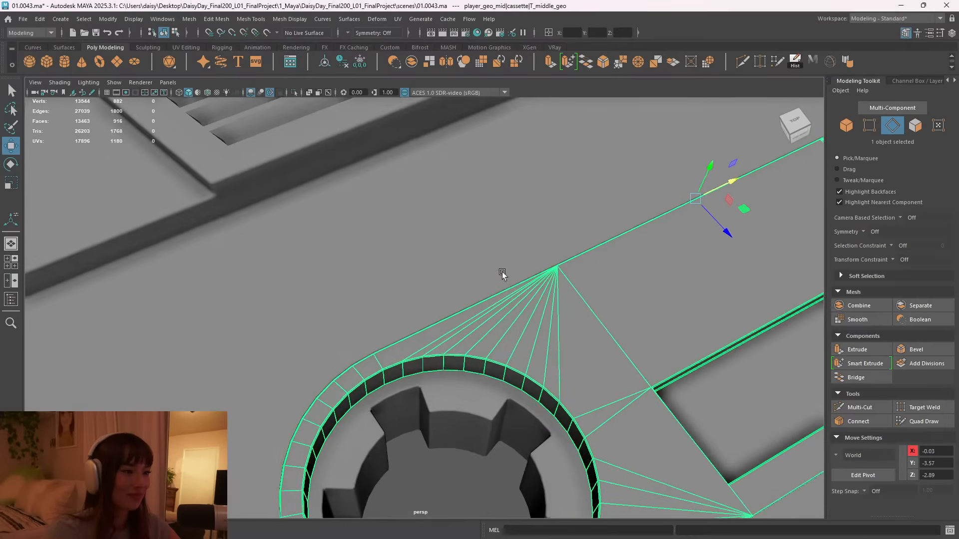
Triangulate the selected middle piece around the reel holes.
scroll(520, 282, "down", 2)
middle_click_drag(551, 294, 573, 207, "alt")
scroll(475, 246, "down", 2)
scroll(476, 245, "up", 5)
middle_click_drag(476, 246, 519, 256, "alt")
scroll(519, 256, "up", 4)
left_click_drag(519, 256, 475, 257, "alt")
middle_click_drag(390, 232, 466, 242, "alt")
scroll(466, 242, "up", 3)
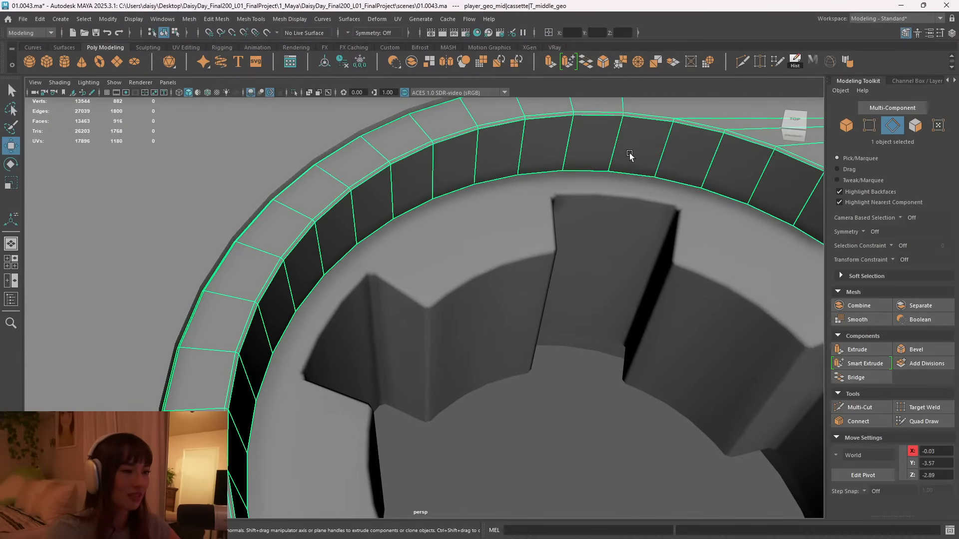
right_click(643, 136, "shift")
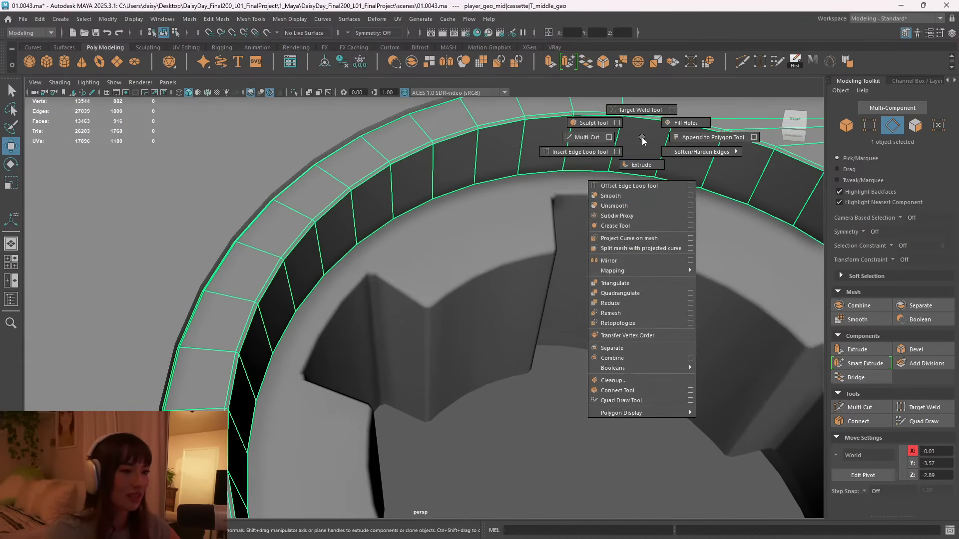
left_click(644, 280)
Inspect the triangulated topology along the rim of the reel hole.
scroll(642, 303, "down", 5)
middle_click_drag(541, 269, 429, 235, "alt")
left_click_drag(428, 236, 480, 263, "alt")
scroll(480, 264, "down", 2)
scroll(440, 257, "up", 5)
middle_click_drag(462, 280, 663, 248, "alt")
middle_click_drag(561, 204, 530, 252, "alt")
scroll(487, 235, "up", 2)
Move the Maya window aside, return to Substance 3D Painter, and show the mesh wireframe over the normal map.
mouse_move(624, 6)
left_mouse_down()
mouse_move(623, 218)
mouse_move(583, 319)
mouse_move(575, 195)
left_mouse_up()
scroll(570, 123, "up", 6)
mouse_move(424, 120)
middle_mouse_down("alt")
mouse_move(468, 86)
mouse_move(488, 86)
middle_mouse_up("alt")
scroll(502, 120, "up", 3)
middle_click_drag(439, 120, 535, 148, "alt")
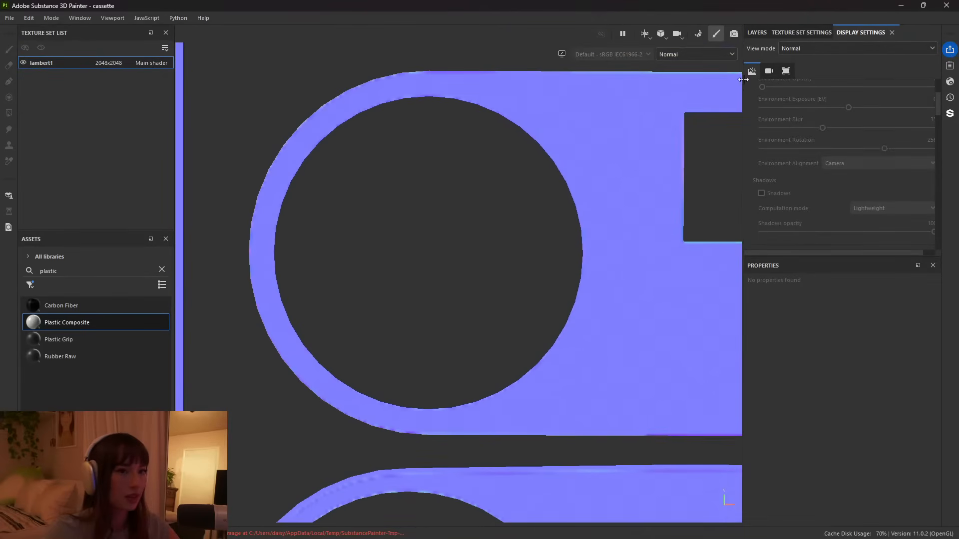
scroll(856, 151, "down", 10)
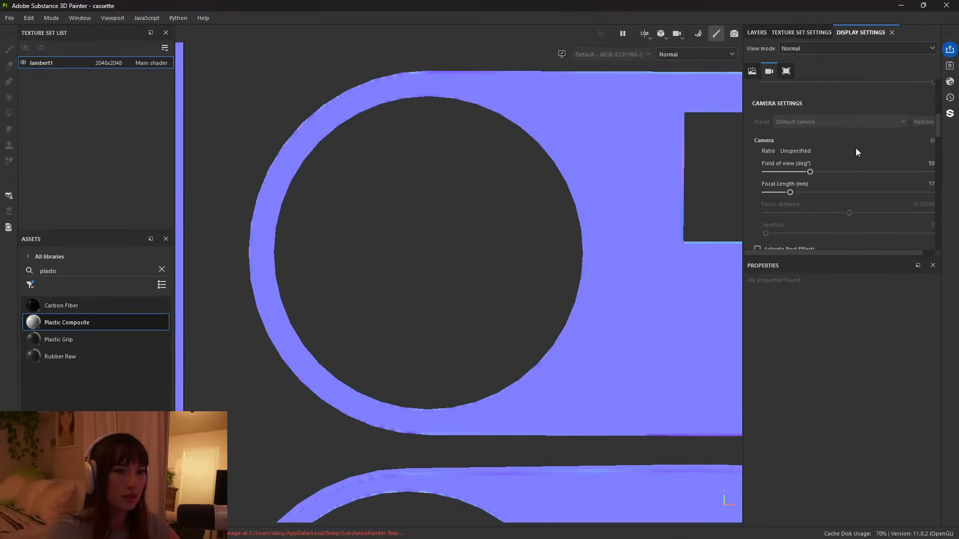
scroll(856, 148, "down", 10)
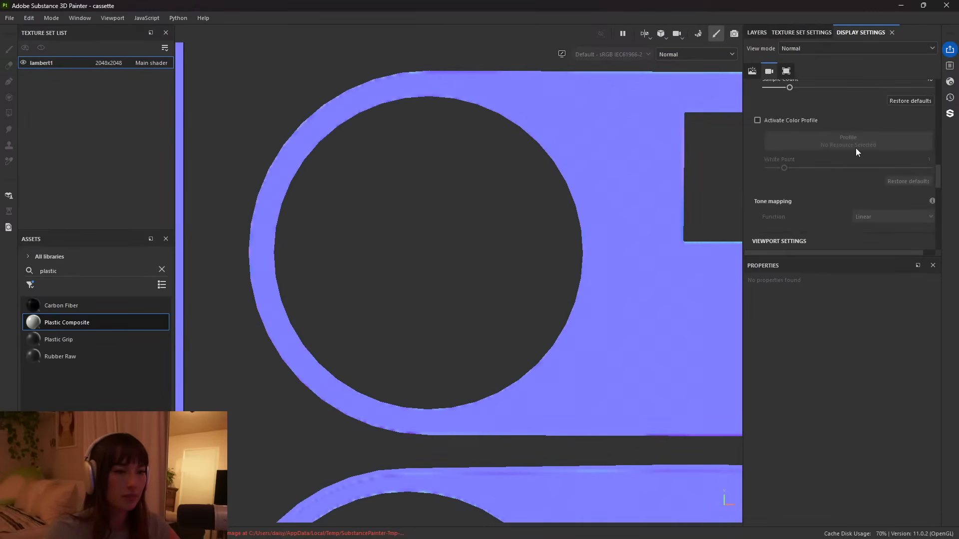
scroll(856, 148, "down", 5)
left_click(766, 129)
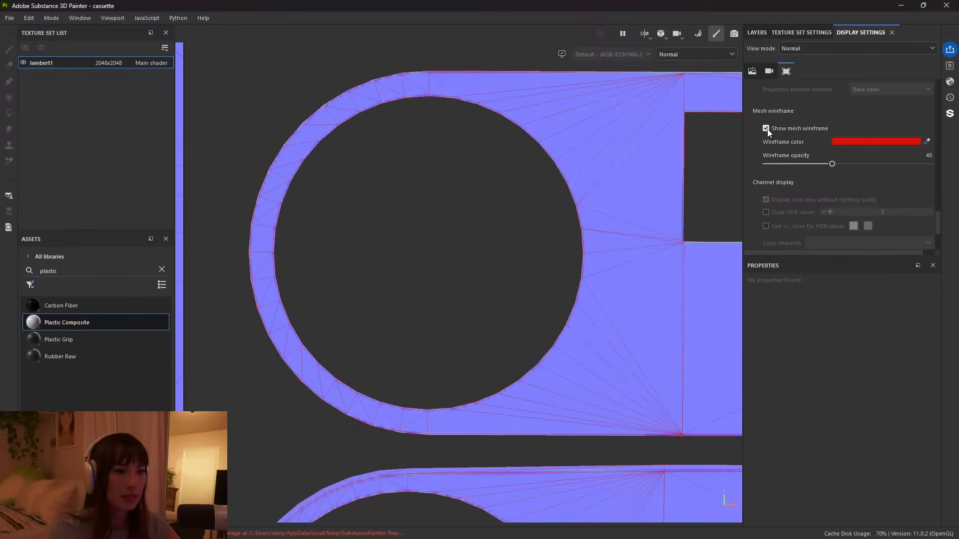
Compare the wireframe triangulation with the normal map artifacts along the reel-hole shell's curved rim.
scroll(381, 131, "up", 8)
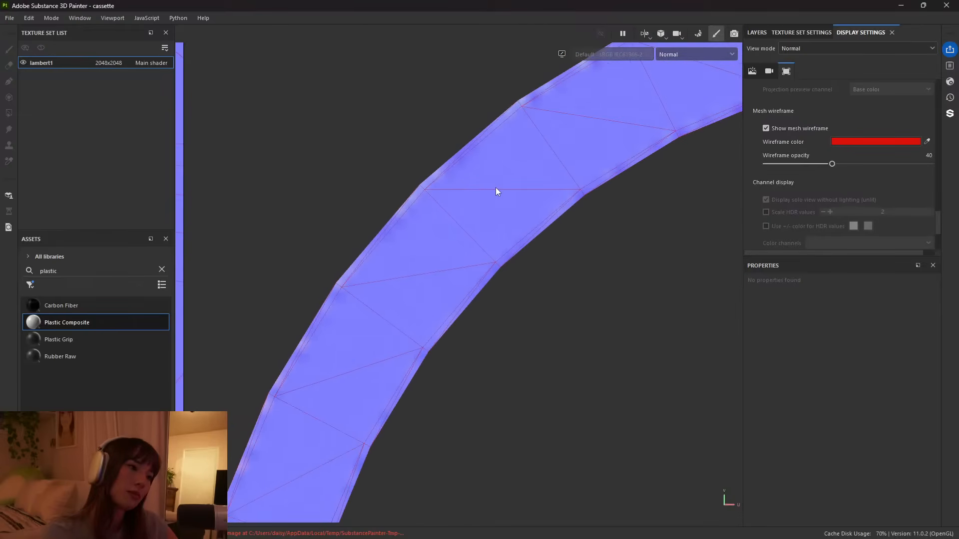
middle_click_drag(587, 115, 474, 186)
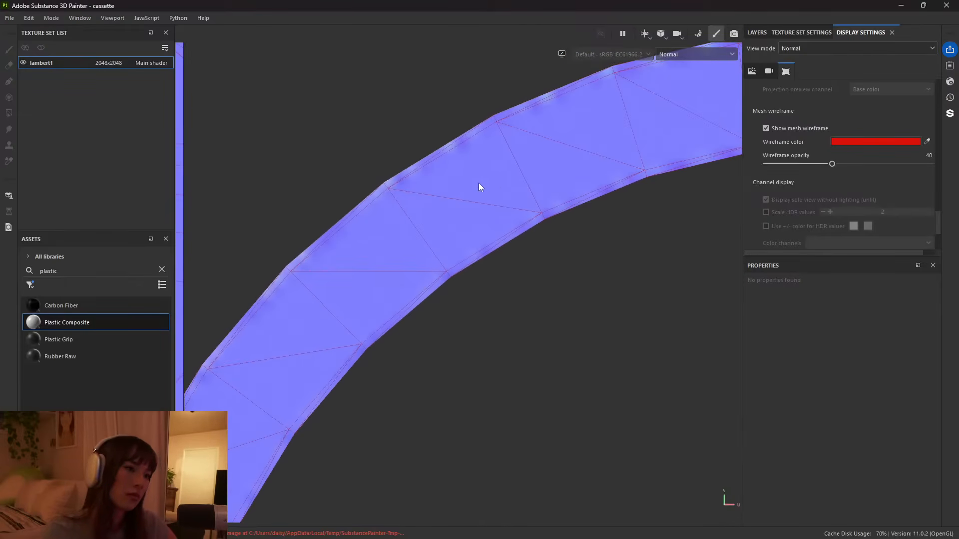
middle_click_drag(584, 151, 523, 158, "alt")
middle_click_drag(461, 182, 517, 161, "alt")
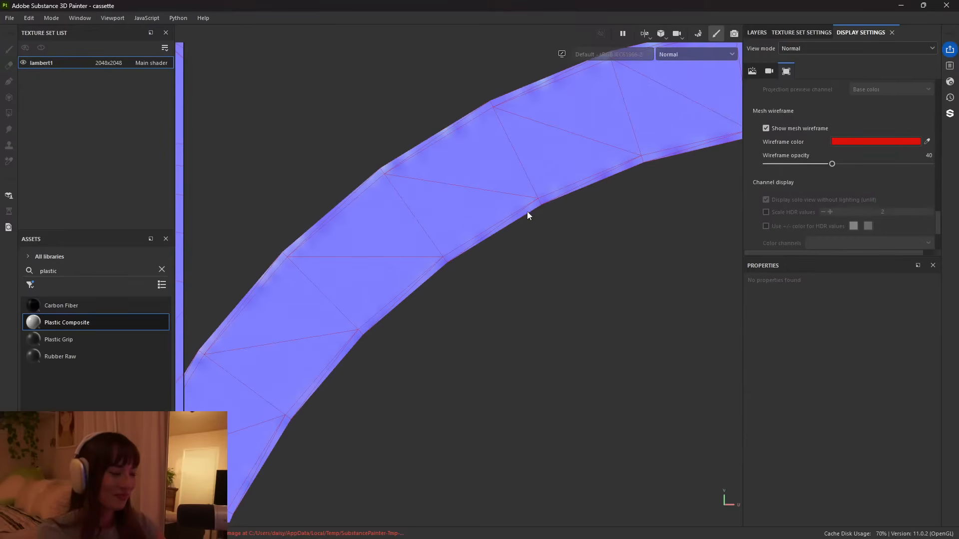
scroll(536, 209, "down", 6)
middle_click_drag(599, 206, 395, 204, "alt")
scroll(414, 206, "up", 4)
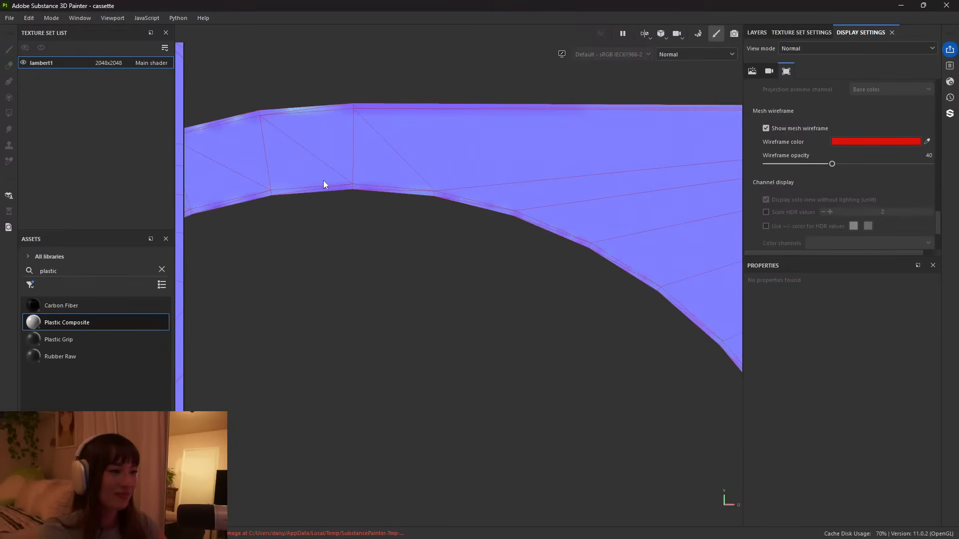
middle_click_drag(276, 164, 484, 191, "alt")
scroll(481, 191, "up", 4)
middle_click_drag(378, 197, 575, 204, "alt")
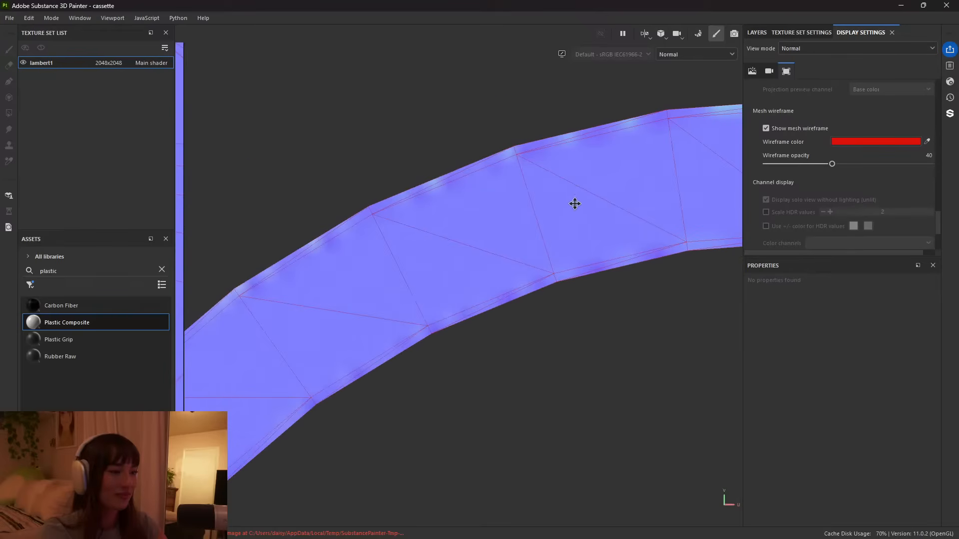
scroll(583, 199, "down", 3)
Enter the mesh map baking mode, hide the mesh wireframe, and bake the selected textures.
left_click(699, 33)
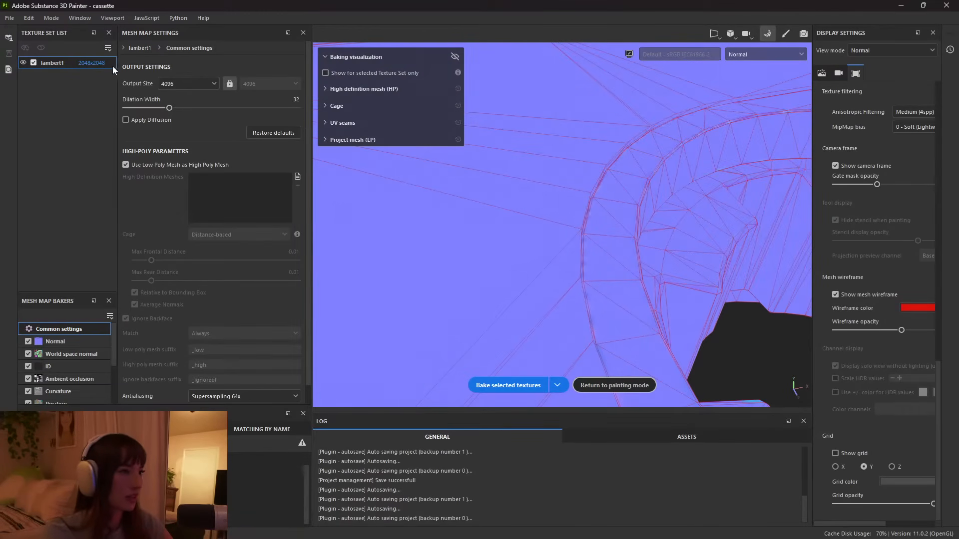
scroll(639, 209, "down", 5)
scroll(619, 212, "down", 3)
left_click_drag(649, 178, 709, 239, "alt")
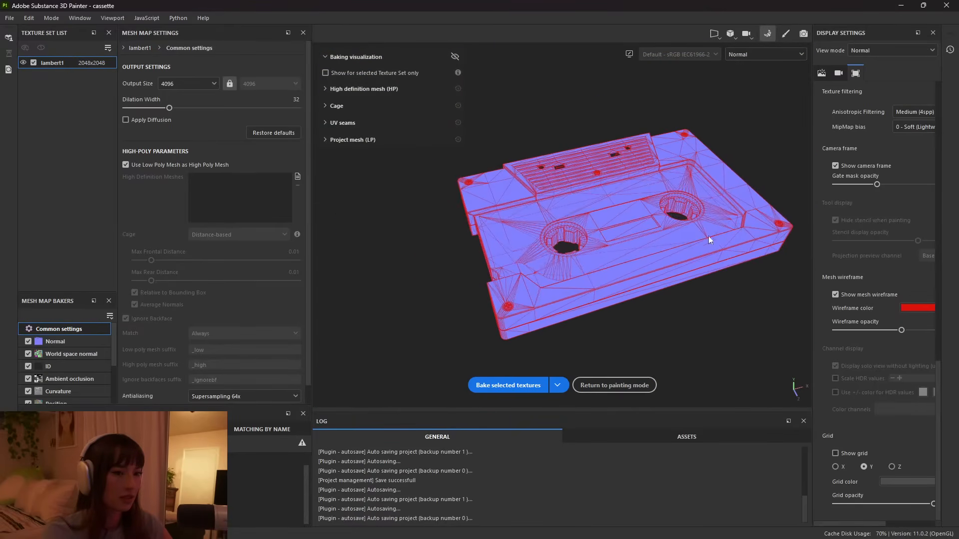
left_click(836, 294)
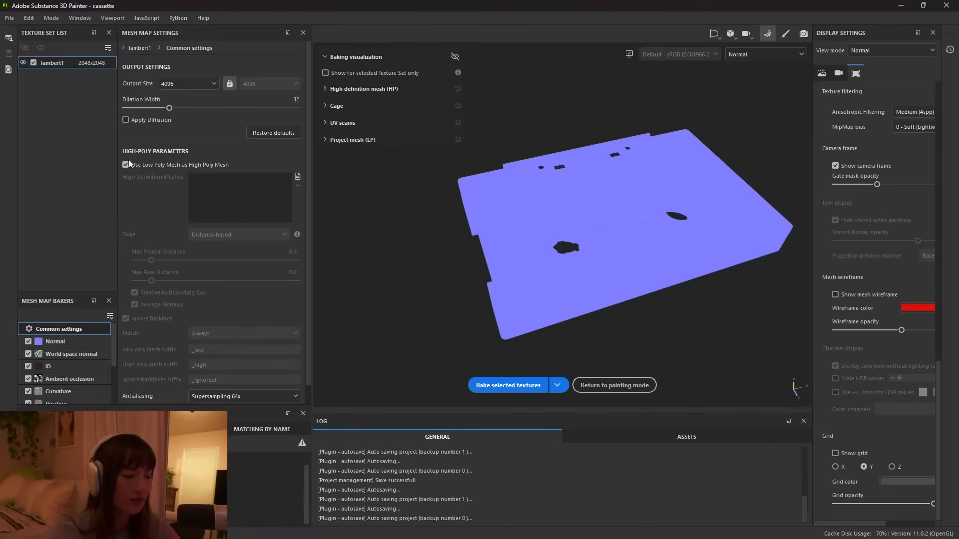
left_click(514, 386)
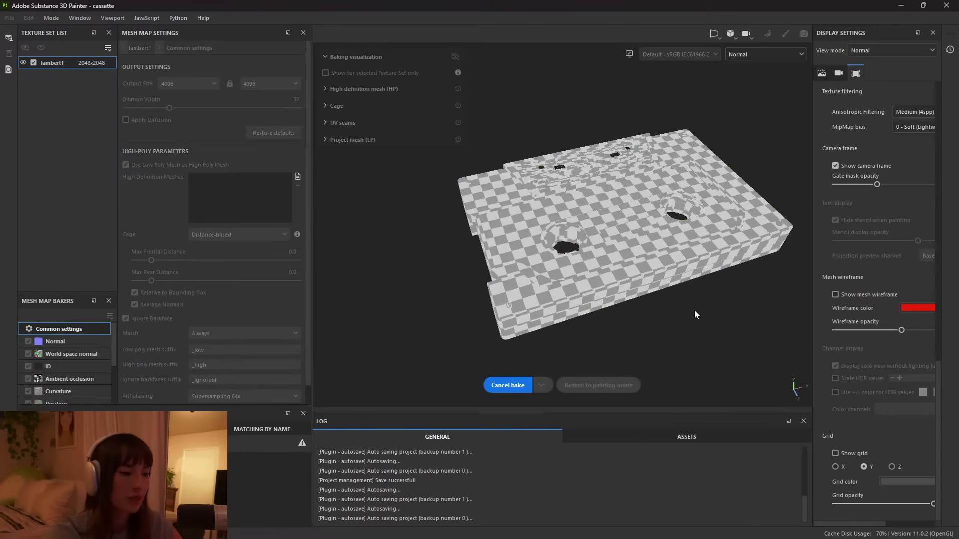
Examine the rebaked normal map on the cassette from several distances in the 3D view.
left_click_drag(682, 250, 568, 290, "alt")
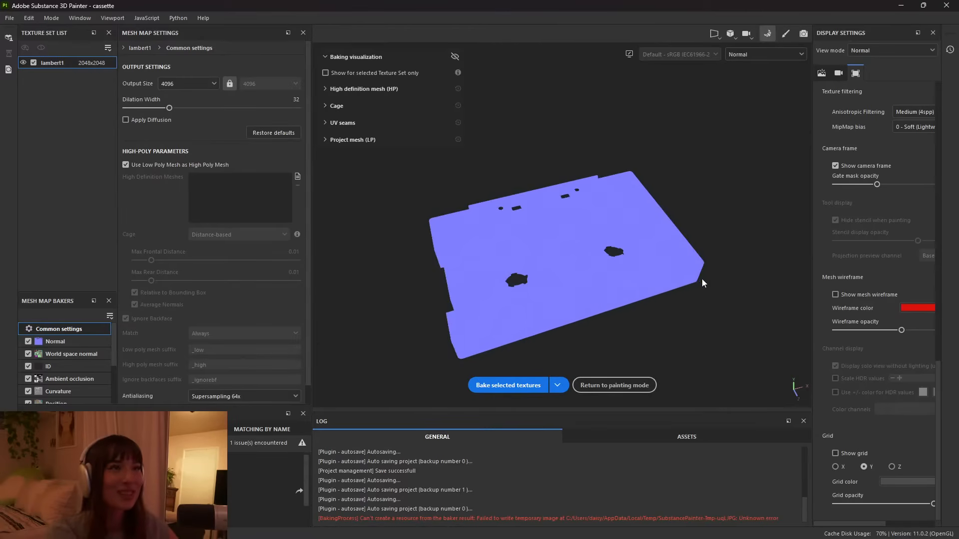
right_click_drag(702, 280, 618, 254, "alt")
middle_click_drag(618, 255, 537, 233, "alt")
right_click_drag(537, 232, 630, 240, "alt")
middle_click_drag(529, 246, 587, 256, "alt")
right_click_drag(587, 256, 659, 251, "alt")
left_click_drag(638, 266, 644, 270, "alt")
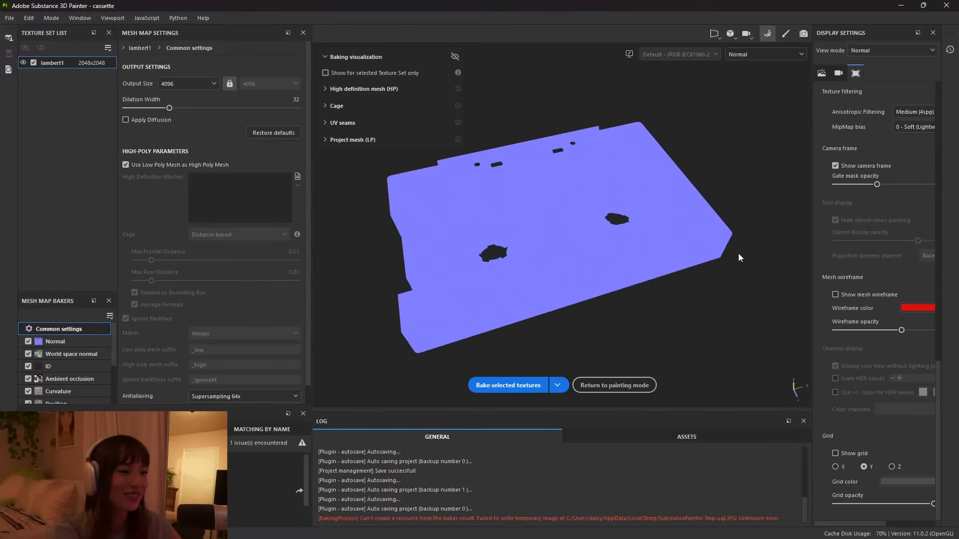
Return to painting mode and check the rebaked normal map across the UV layout.
left_click(782, 32)
scroll(625, 221, "down", 6)
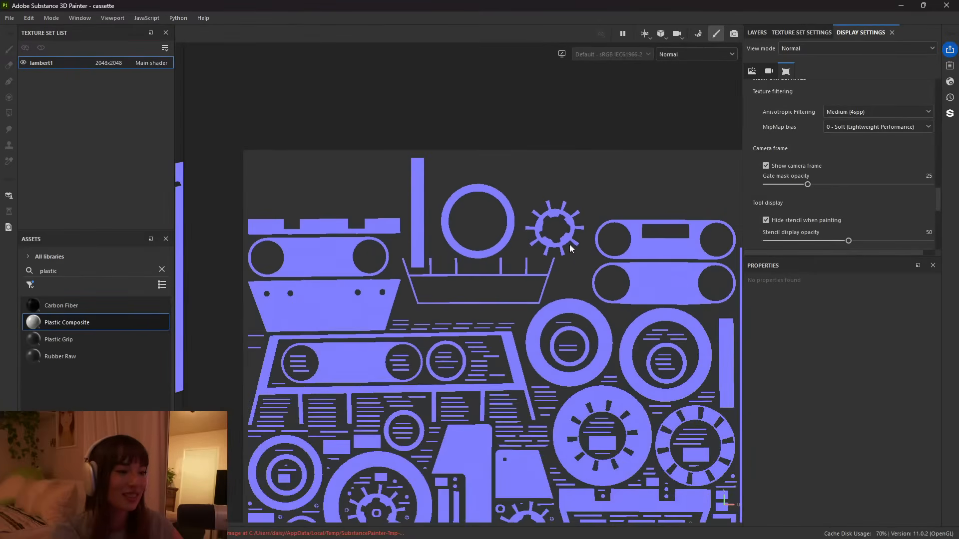
scroll(572, 246, "down", 4)
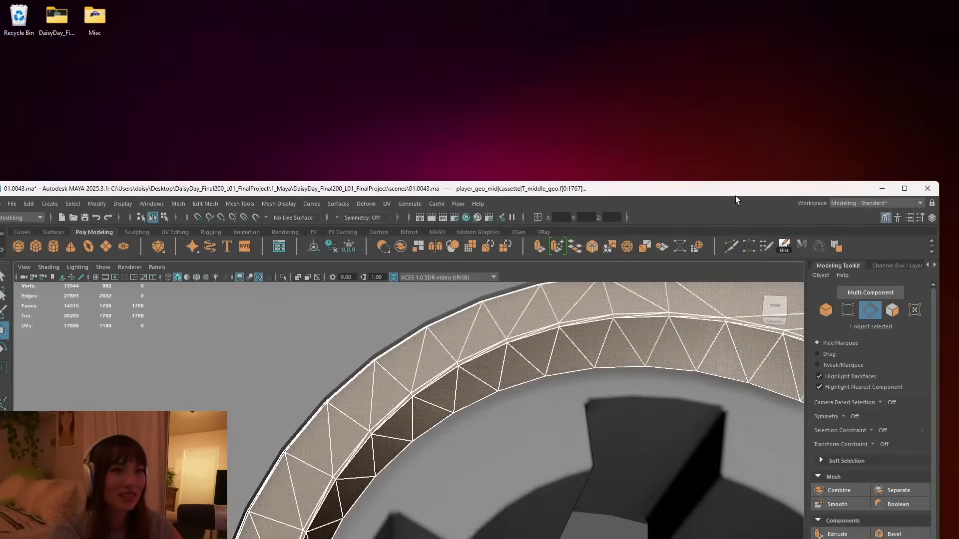
Switch to Maya, maximize its window, and view the triangulated piece around the reel holes.
right_click_drag(649, 294, 584, 300, "alt")
left_click_drag(584, 299, 424, 327, "alt")
left_click_drag(601, 191, 614, 73)
left_click(916, 71)
scroll(465, 243, "down", 4)
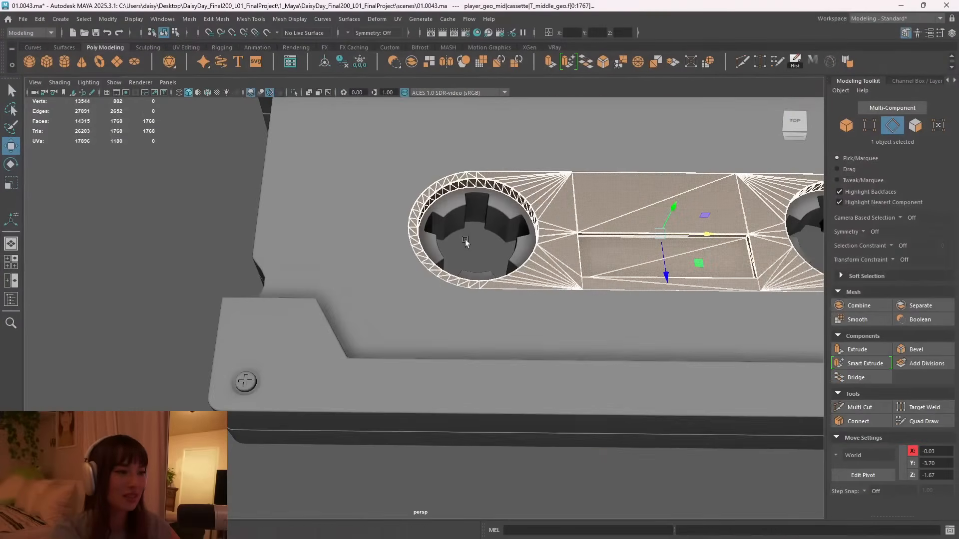
Undo the triangulation of the cassette's reel-hole piece and isolate the piece in the viewport.
left_click_drag(465, 243, 565, 242, "alt")
key("ctrl+z")
right_click(543, 254)
right_click_drag(542, 255, 592, 241)
key("ctrl+1")
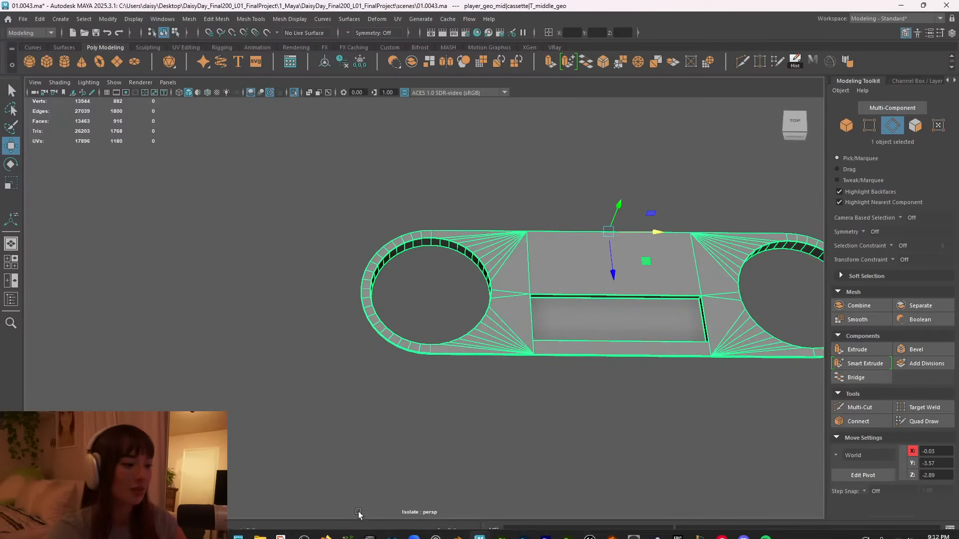
Switch to Substance 3D Painter, check the cassette's mesh map baking settings, and return to Maya.
left_click(366, 526)
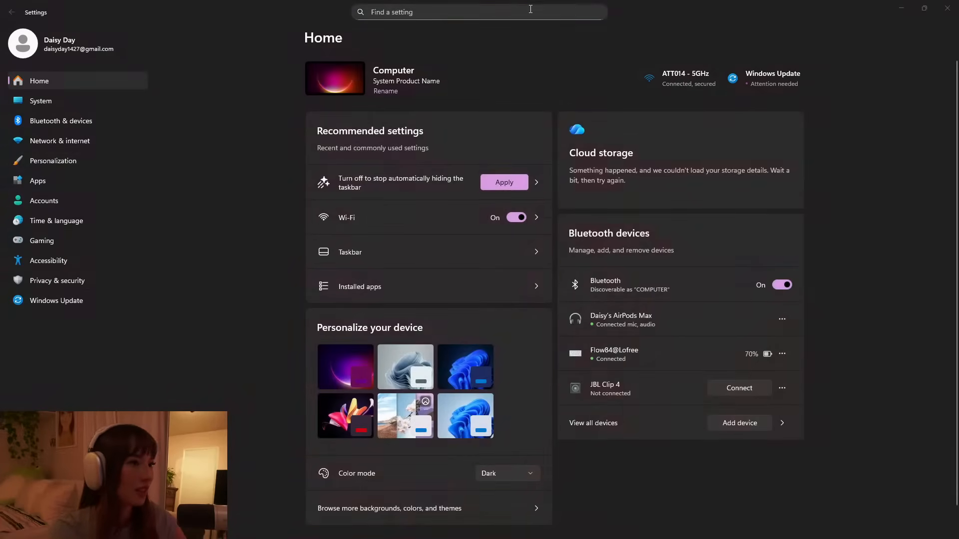
left_click_drag(637, 10, 599, 0)
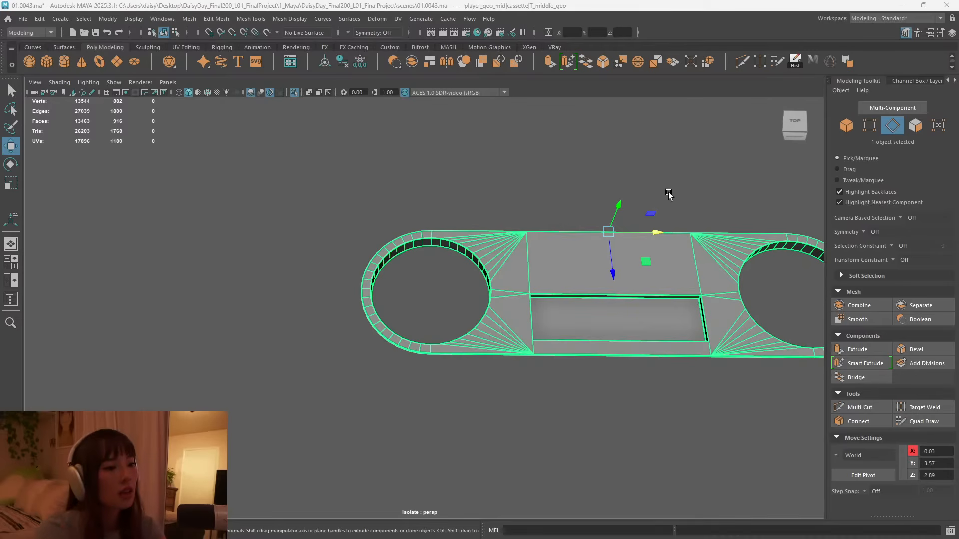
mouse_move(647, 516)
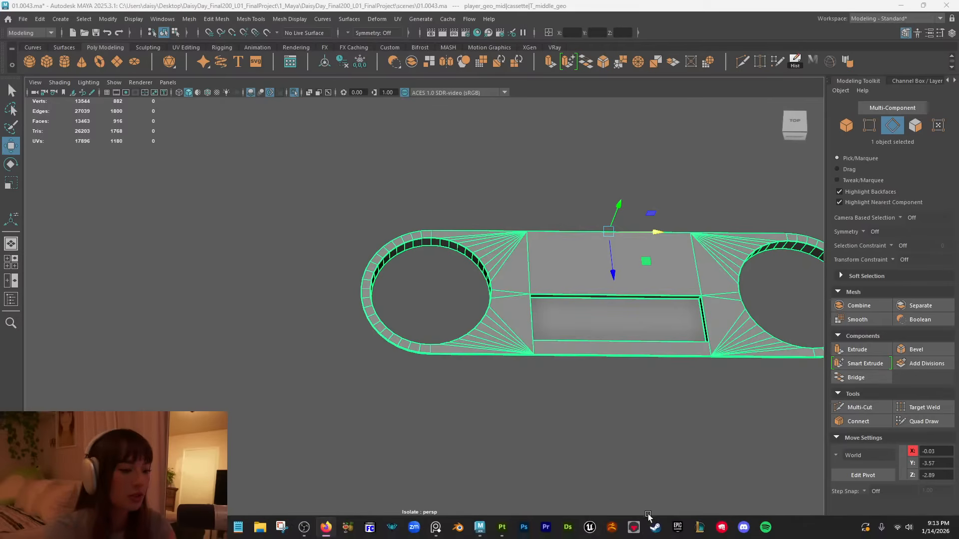
left_click(504, 530)
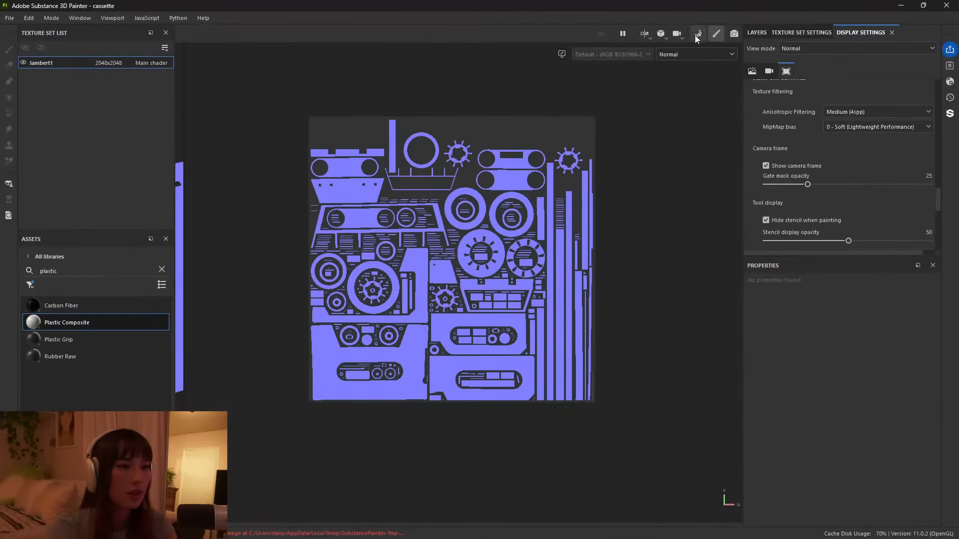
left_click(695, 34)
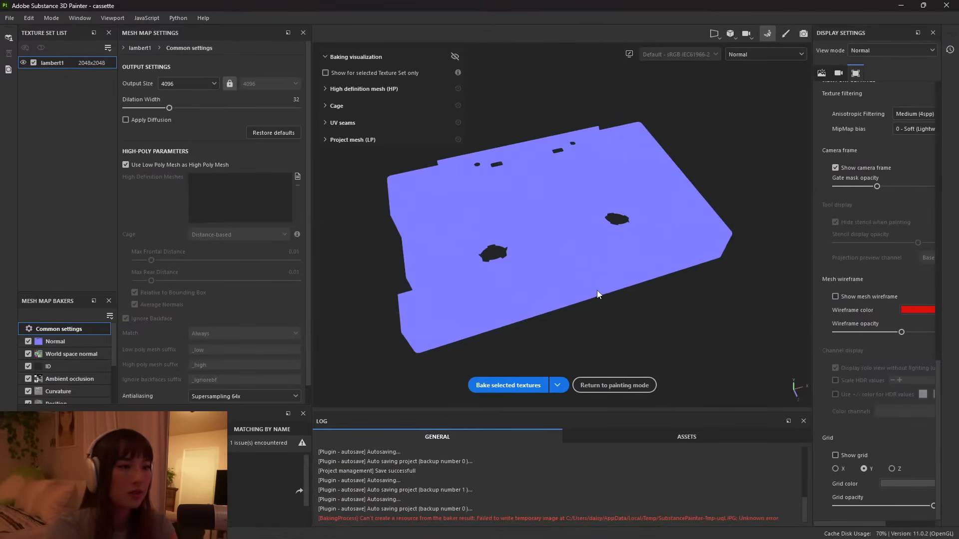
left_click(902, 6)
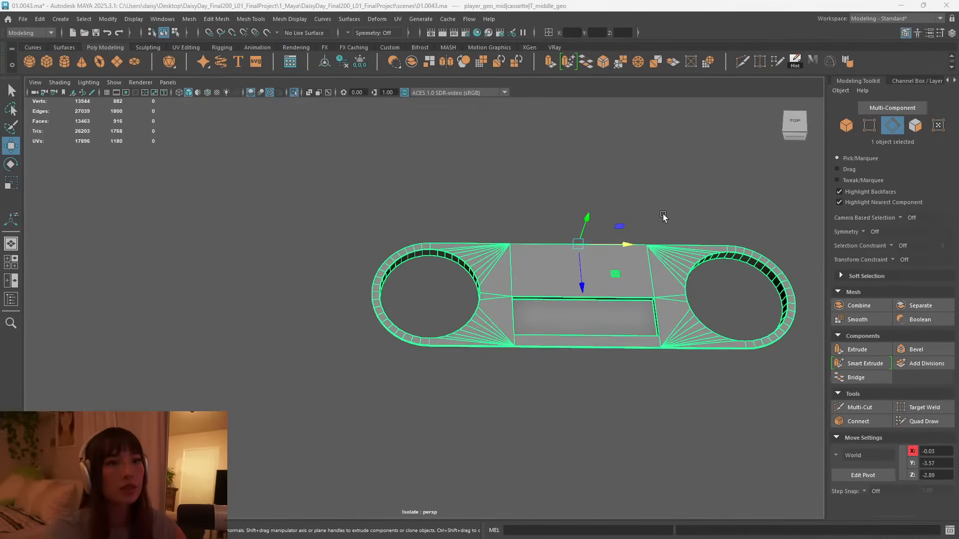
Inspect the isolated reel-hole piece up close and end the isolation to view the whole cassette.
middle_click_drag(648, 214, 569, 199, "alt")
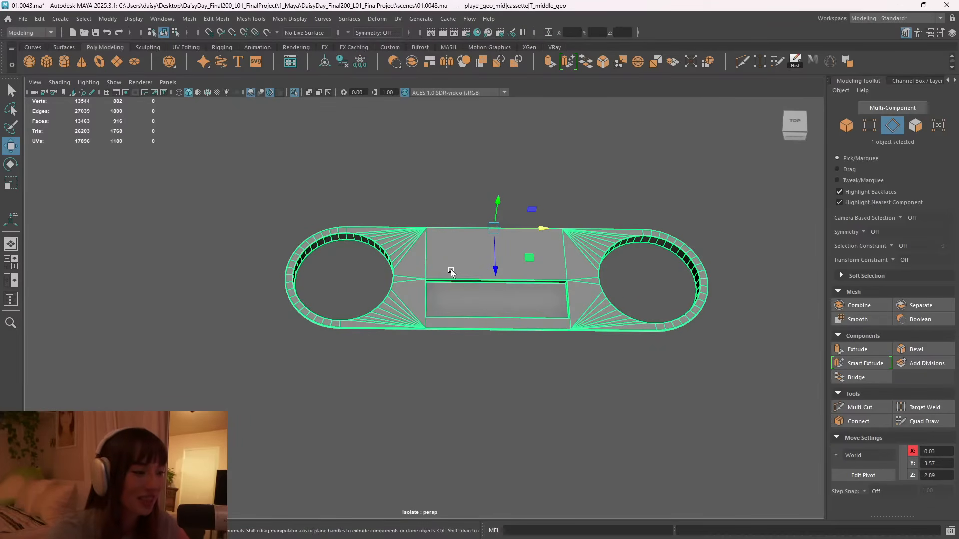
scroll(450, 270, "up", 3)
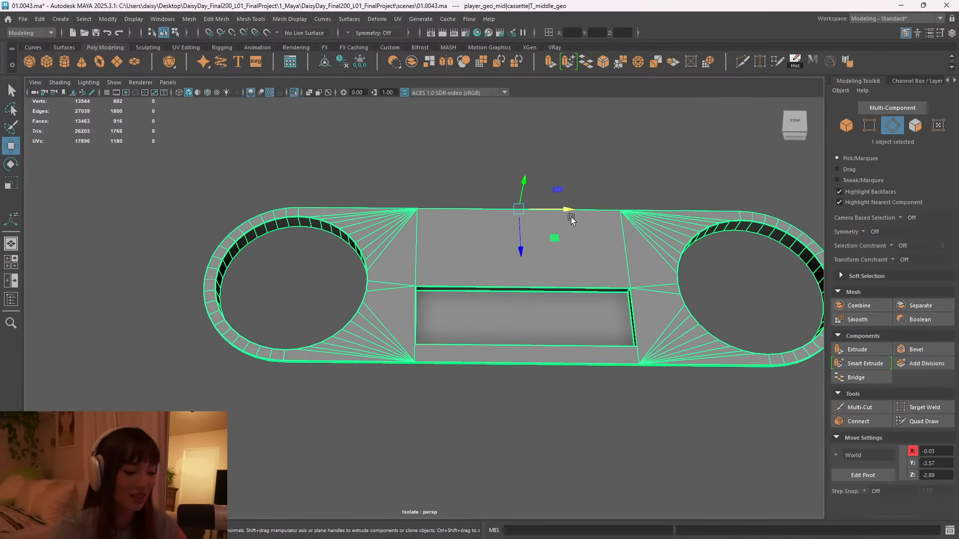
key("ctrl+1")
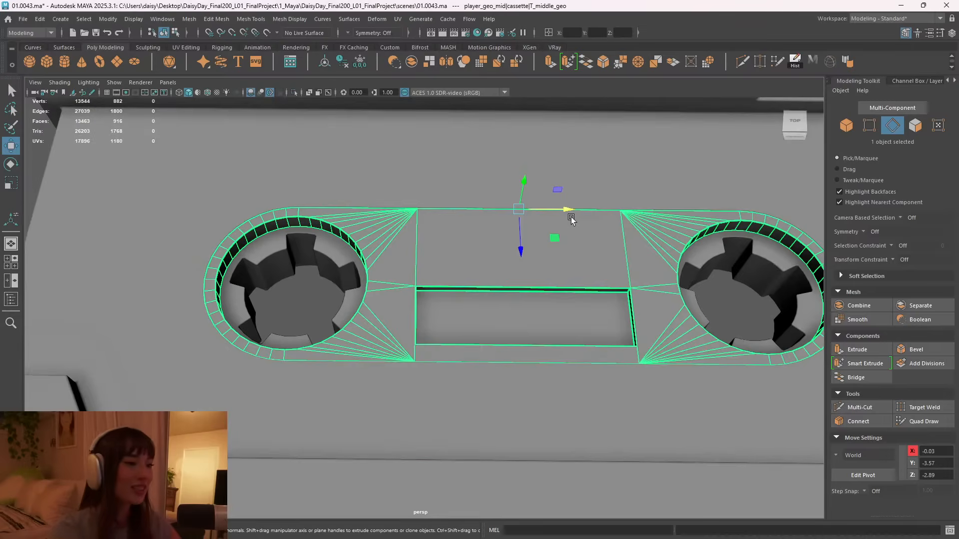
right_click_drag(572, 220, 513, 284, "alt")
mouse_move(512, 284)
left_mouse_down("alt")
mouse_move(619, 286)
mouse_move(602, 263)
mouse_move(596, 285)
mouse_move(554, 259)
mouse_move(552, 279)
left_mouse_up("alt")
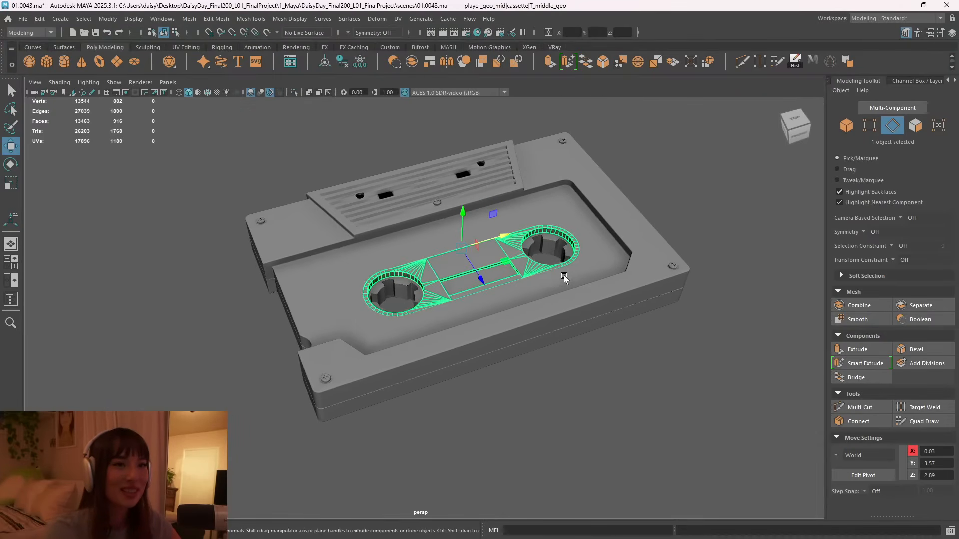
Select all visible cassette parts and show the Outliner.
left_click_drag(263, 146, 691, 370)
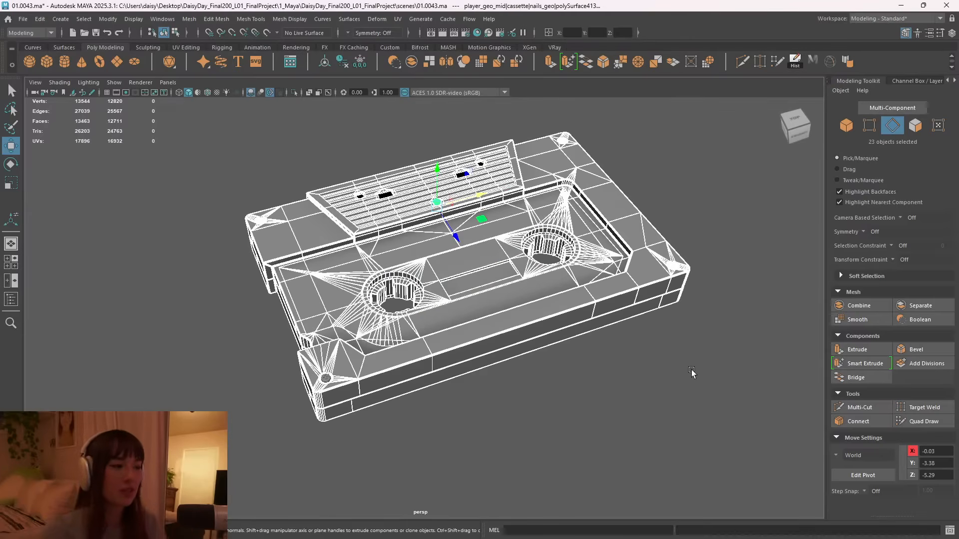
key("ctrl+1")
right_click_drag(565, 215, 645, 196)
key("ctrl+1")
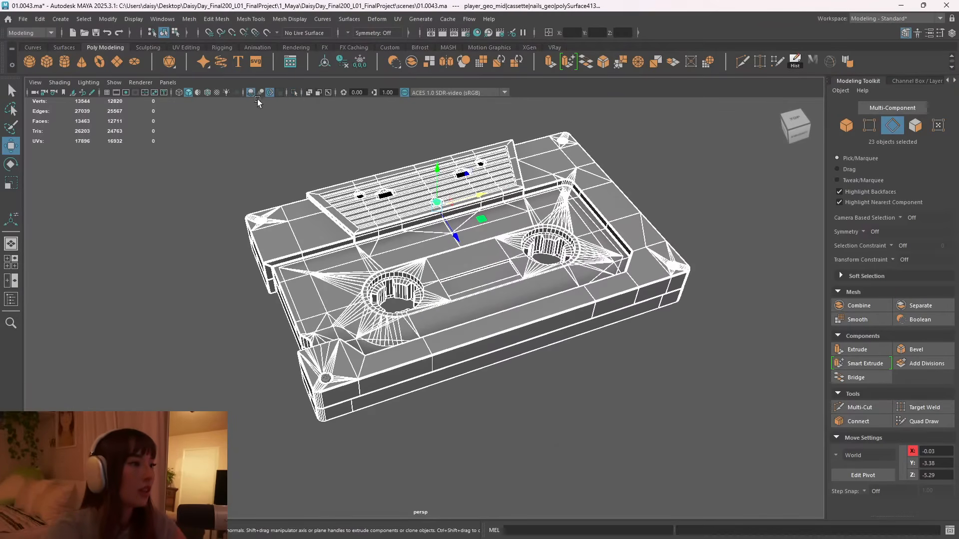
left_click(11, 299)
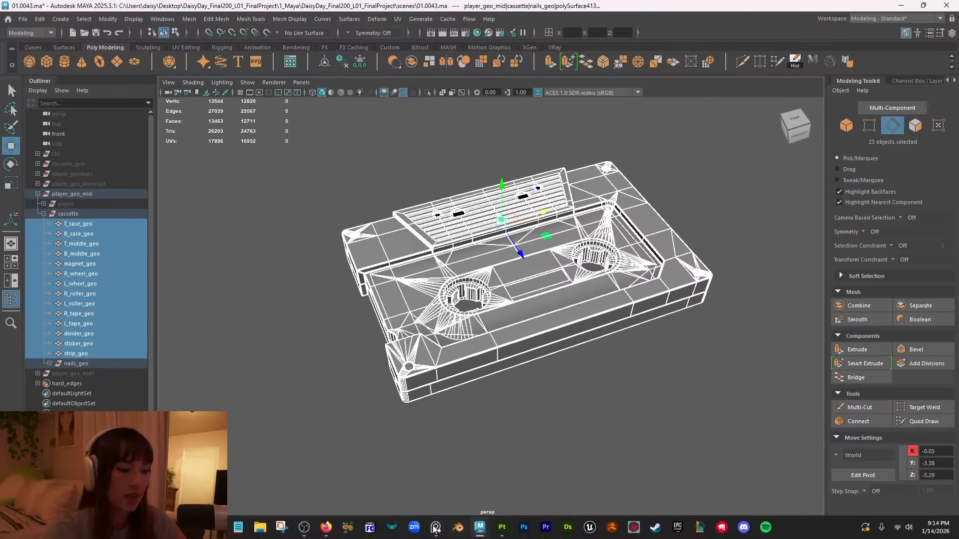
View the Walkfrog concept images on the reference board and move the board off the Maya window.
left_click(436, 528)
scroll(207, 132, "down", 5)
scroll(208, 138, "up", 8)
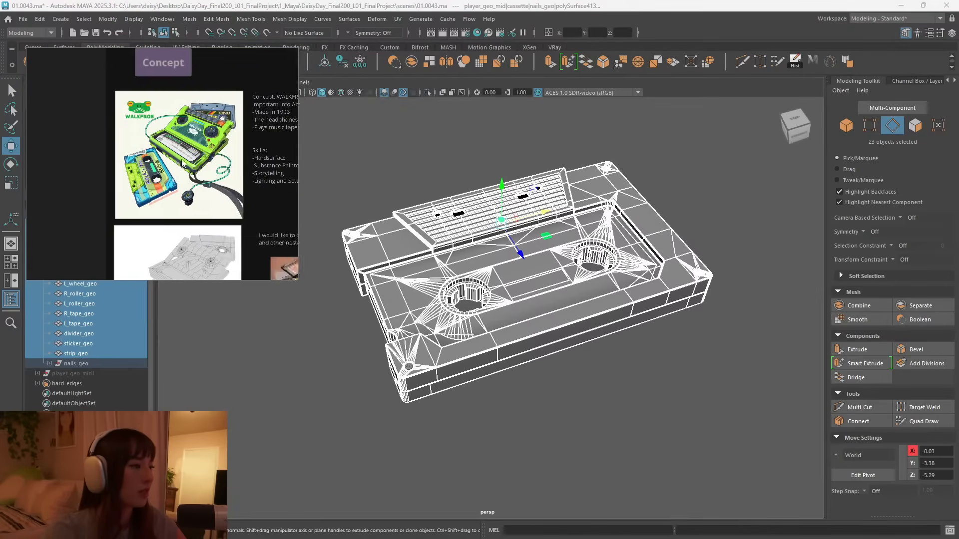
scroll(208, 135, "down", 3)
middle_click_drag(234, 80, 219, 108)
left_click_drag(211, 57, 958, 70)
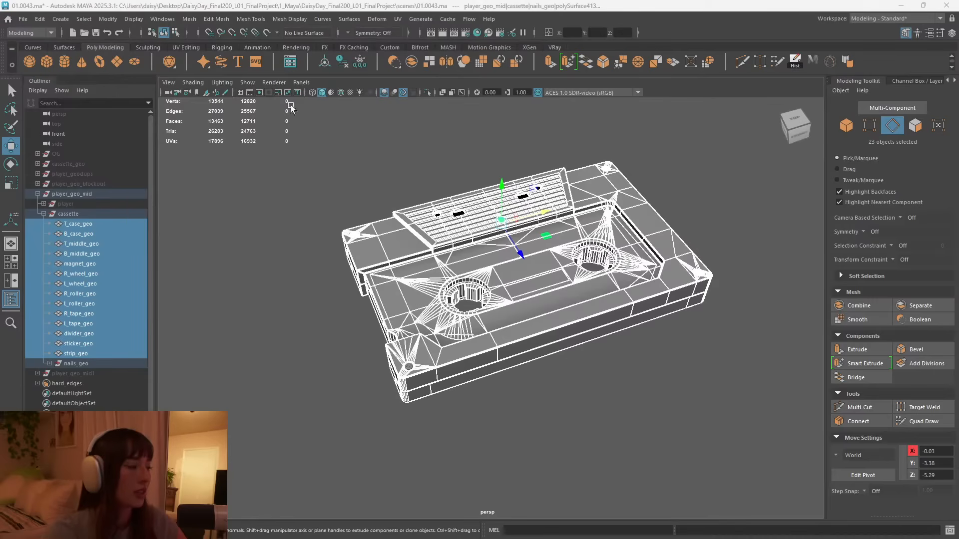
Hide the cassette group inside player_geo_mid and check the player group by toggling its visibility.
left_click(78, 215)
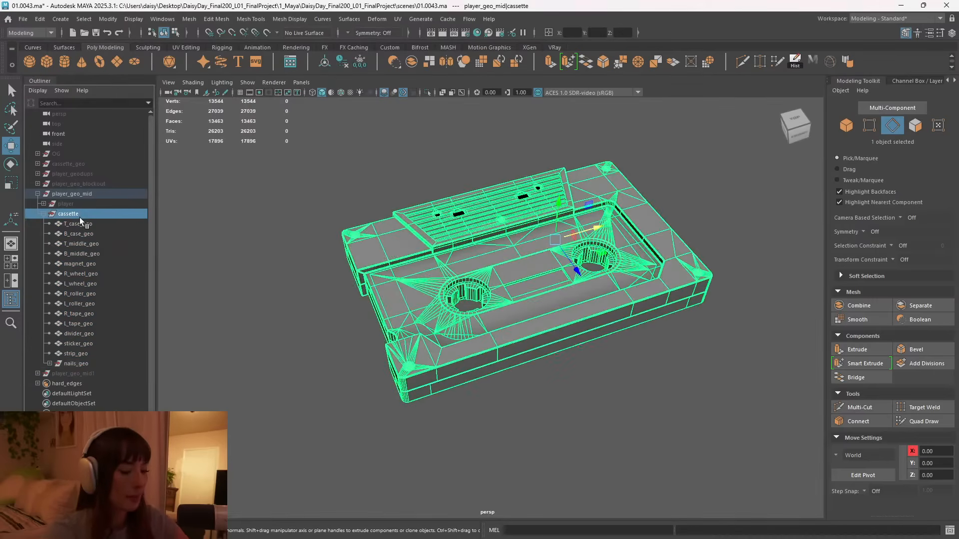
key("h")
left_click(45, 214)
left_click(80, 205)
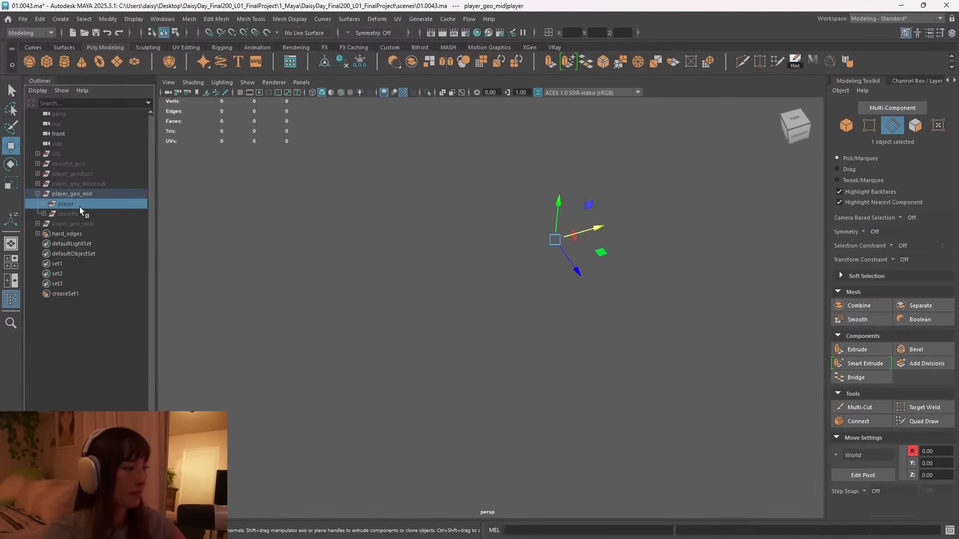
key("h")
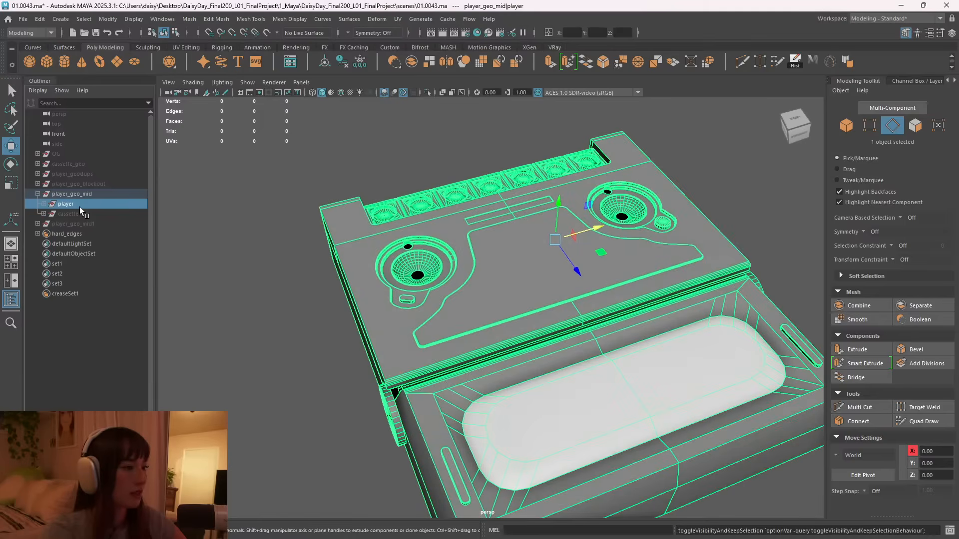
key("h")
Hide the player_geo_mid group and show the player_geo_blockout group.
left_click(85, 195)
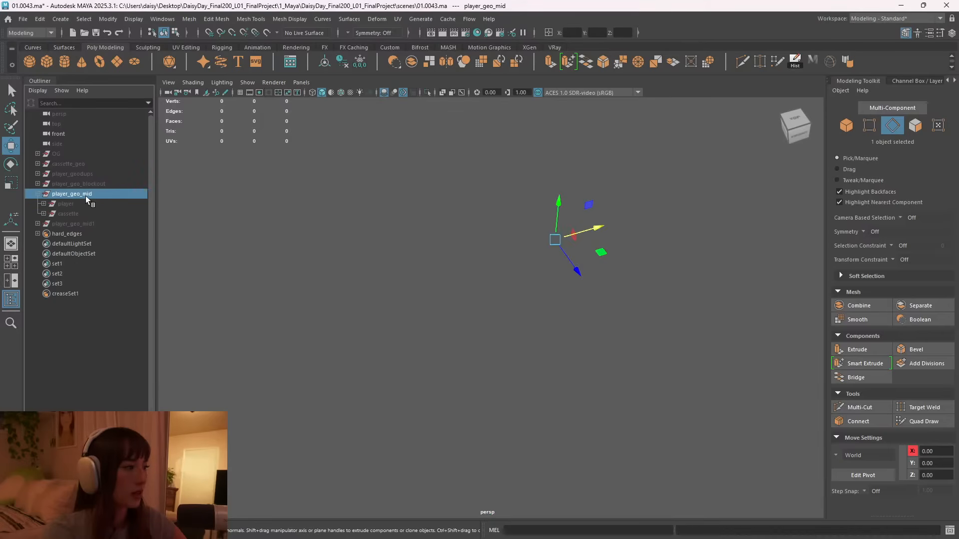
key("h")
left_click(89, 184)
key("h")
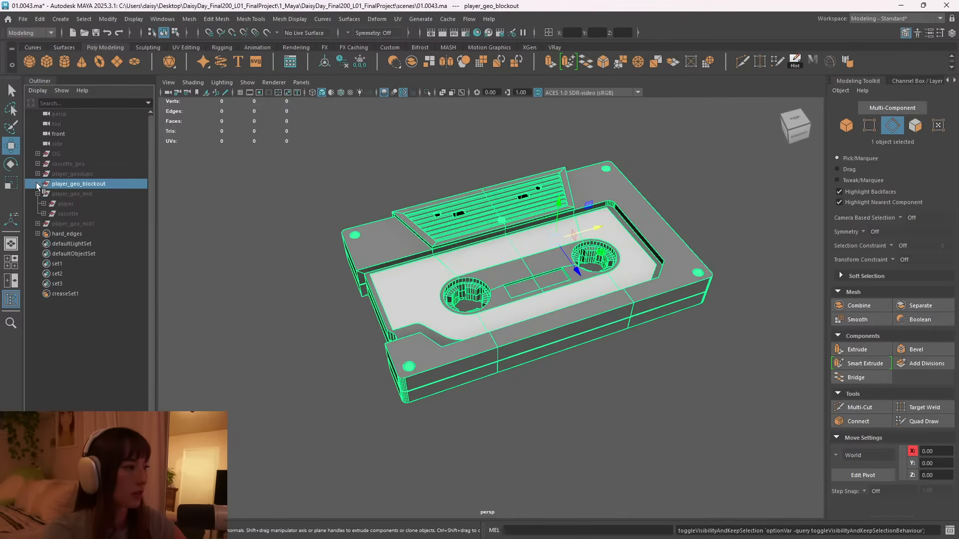
Inside player_geo_blockout, hide the cassette and show the player group.
left_click(38, 184)
left_click(88, 194)
key("h")
left_click(68, 203)
key("h")
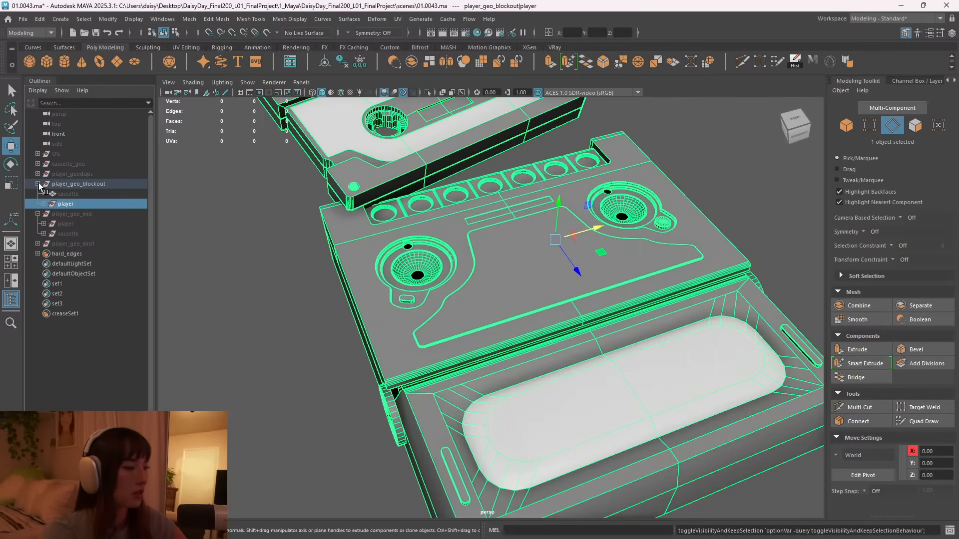
left_click(37, 184)
Snap the blockout player group's pivot to the hinge corner and try a step-snapped rotation.
key("f")
left_click_drag(623, 348, 428, 317, "alt")
scroll(619, 334, "up", 5)
scroll(439, 347, "up", 4)
key("d")
key("v")
left_click_drag(418, 134, 285, 330)
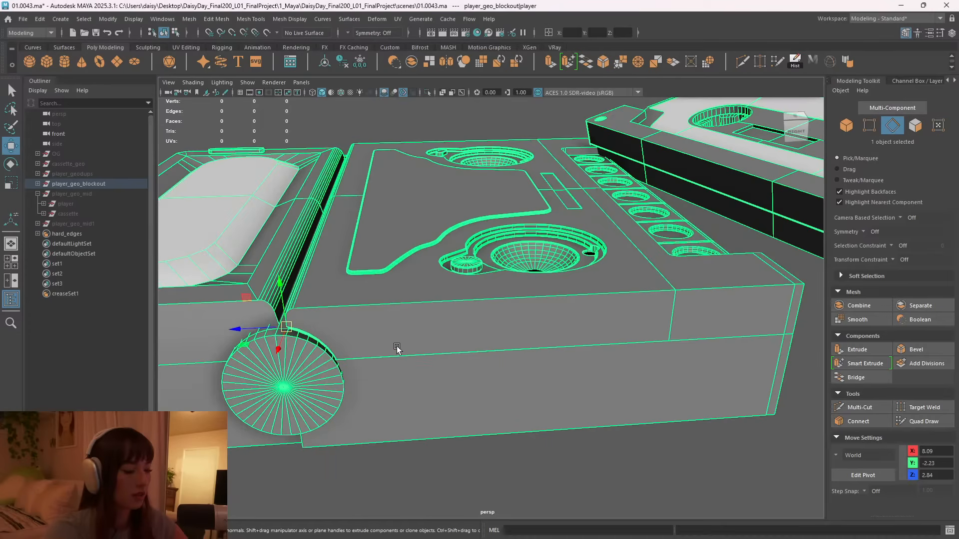
key("e")
key("j")
mouse_move(309, 294)
left_mouse_down()
mouse_move(301, 289)
mouse_move(311, 294)
left_mouse_up()
Select only the player's lid and snap its pivot to the lower corner beside the round hinge.
left_click(501, 270)
left_click(501, 270)
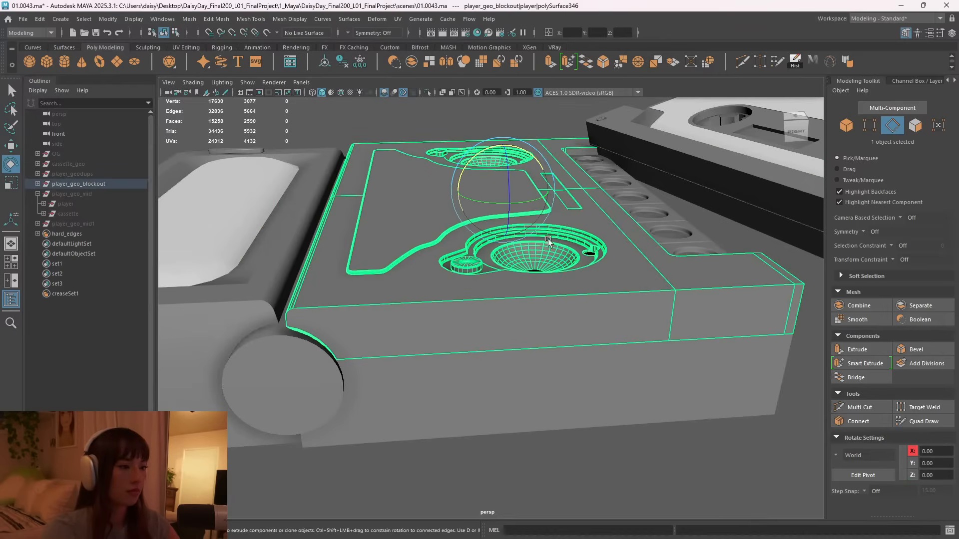
key("d")
key("v")
left_click_drag(503, 191, 287, 327)
key("d")
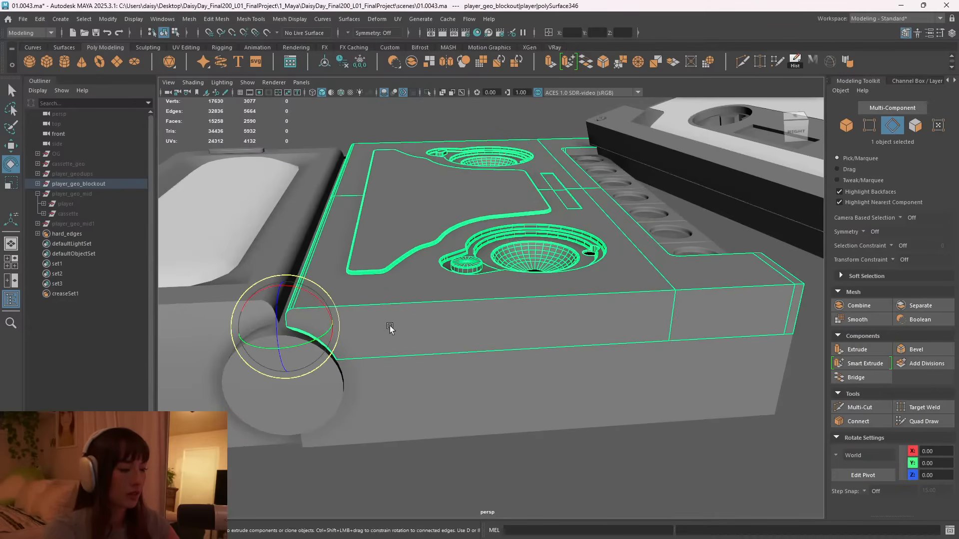
Try rotating the lid open about the hinge with 15-degree step snapping, and undo the rotation.
key("j")
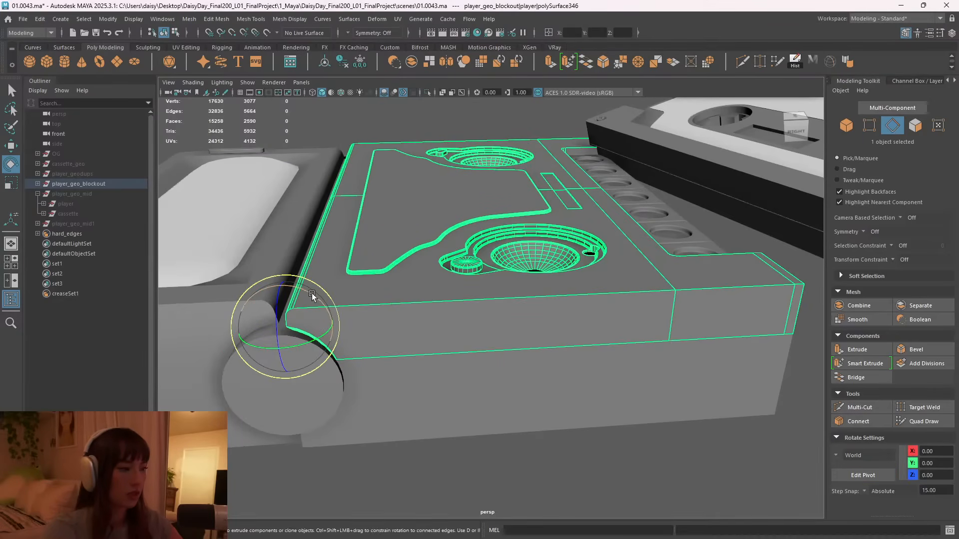
left_click_drag(313, 292, 305, 292)
scroll(742, 379, "down", 10)
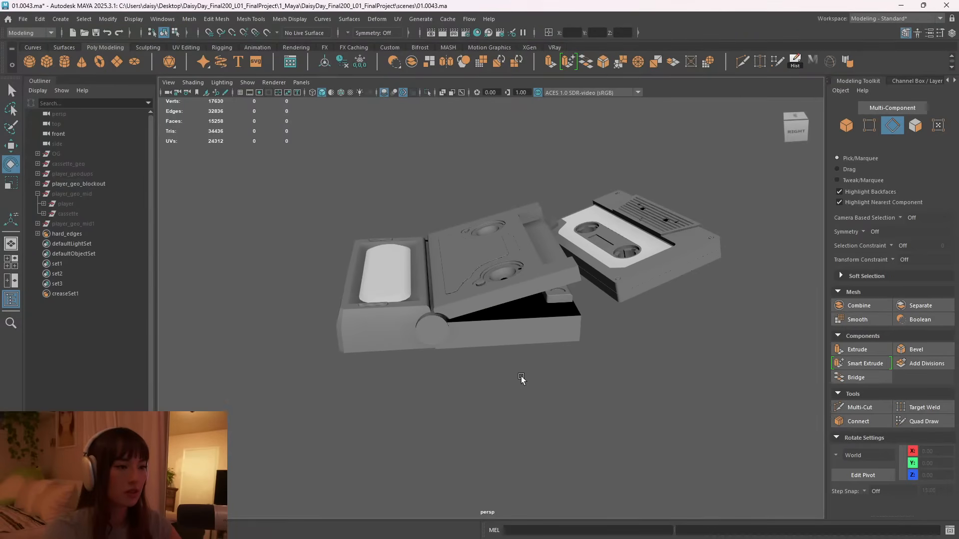
key("ctrl+z")
Add the player's seven round buttons to the lid selection, keeping the lid as the lead object.
right_click_drag(563, 333, 663, 354, "alt")
left_click_drag(664, 354, 574, 367, "alt")
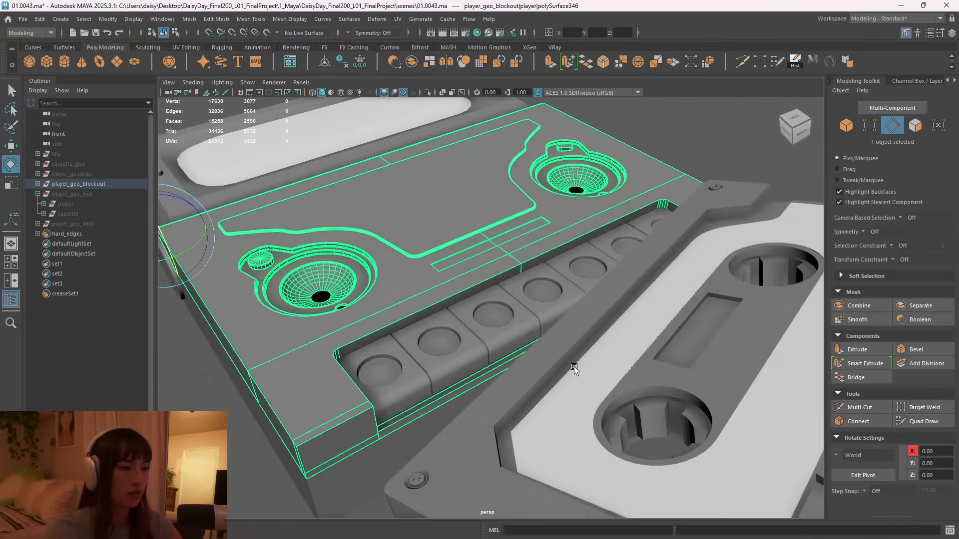
right_click_drag(574, 367, 441, 374, "alt")
left_click_drag(442, 373, 503, 355, "alt")
left_click(518, 378, "shift")
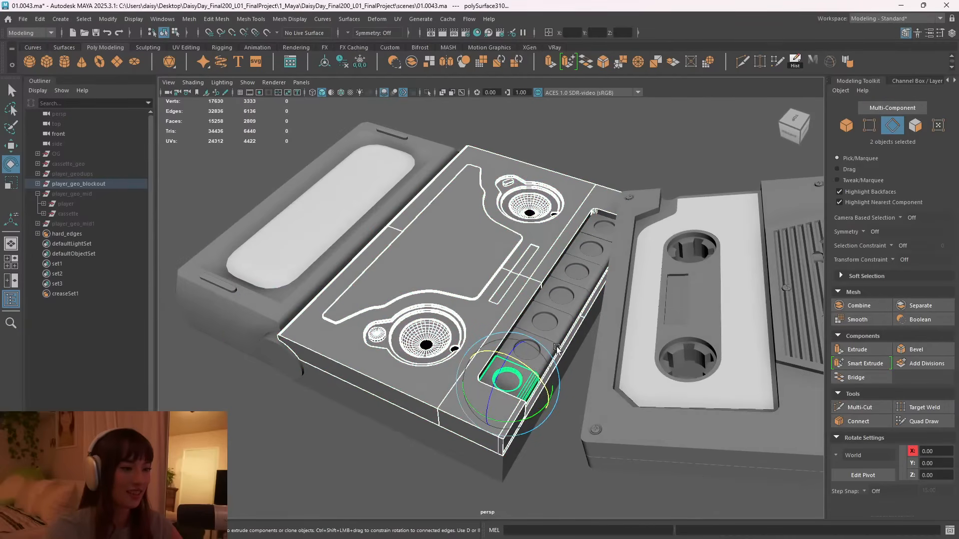
key("q")
left_click(528, 354, "shift")
left_click(546, 325, "shift")
left_click_drag(558, 302, 564, 294, "shift")
left_click(578, 273, "shift")
left_click(591, 254, "shift")
left_click(601, 229, "shift")
left_click(445, 446)
left_click_drag(444, 446, 520, 400, "alt")
Try rotating the lid and its seven buttons open about the hinge, and view the opened player.
key("e")
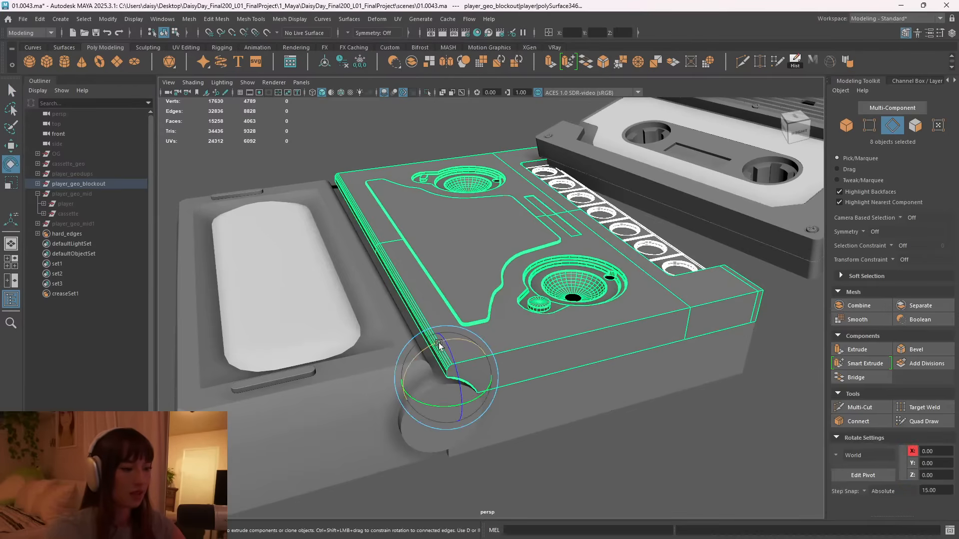
left_click_drag(443, 344, 431, 344)
left_click(670, 450)
scroll(527, 374, "down", 5)
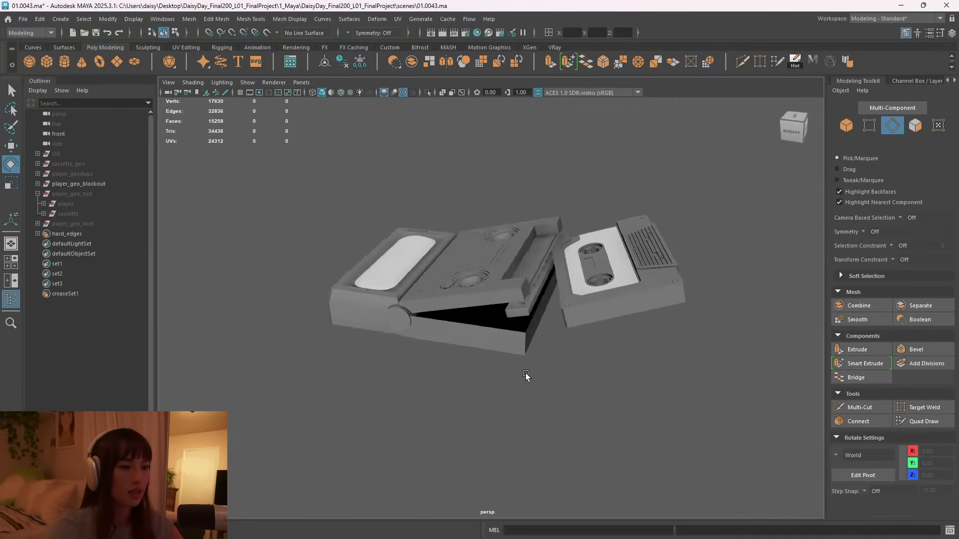
left_click_drag(528, 373, 634, 364, "alt")
scroll(558, 367, "up", 5)
left_click_drag(479, 277, 617, 223, "alt")
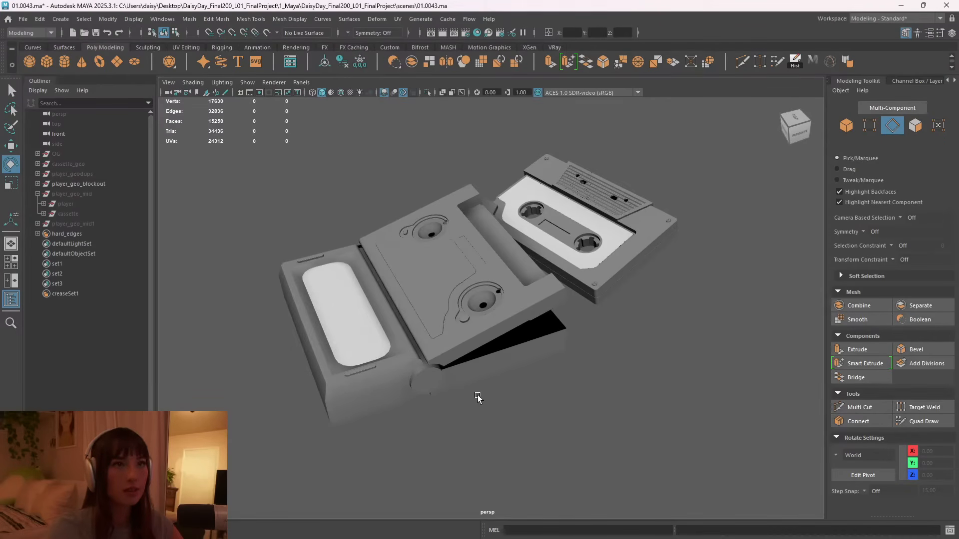
Undo the rotation of the lid and buttons.
key("ctrl+z")
key("ctrl+z")
key("ctrl+z")
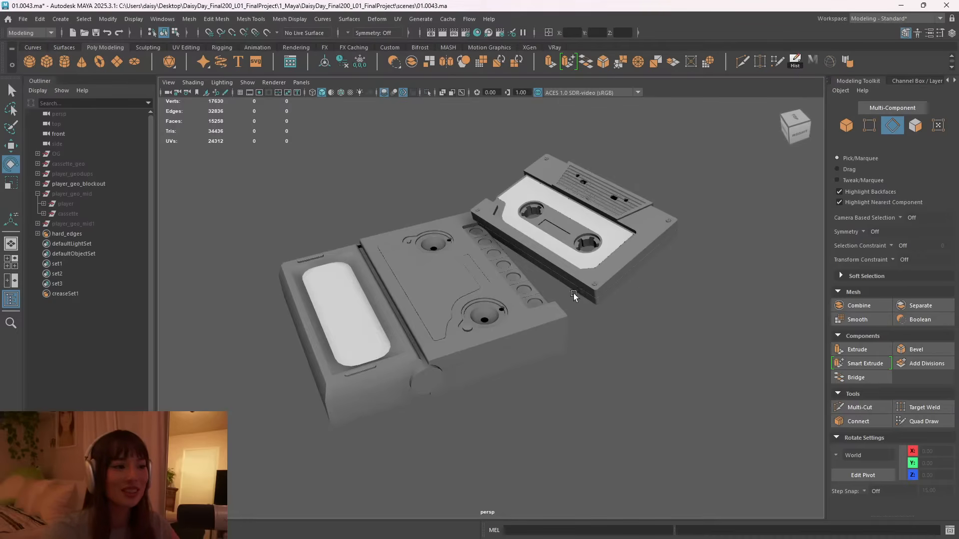
Combine the blockout player's lid and its seven round buttons into one mesh.
scroll(490, 290, "up", 8)
middle_click_drag(392, 250, 421, 276, "alt")
left_click(458, 207)
left_click_drag(560, 277, 517, 284, "alt")
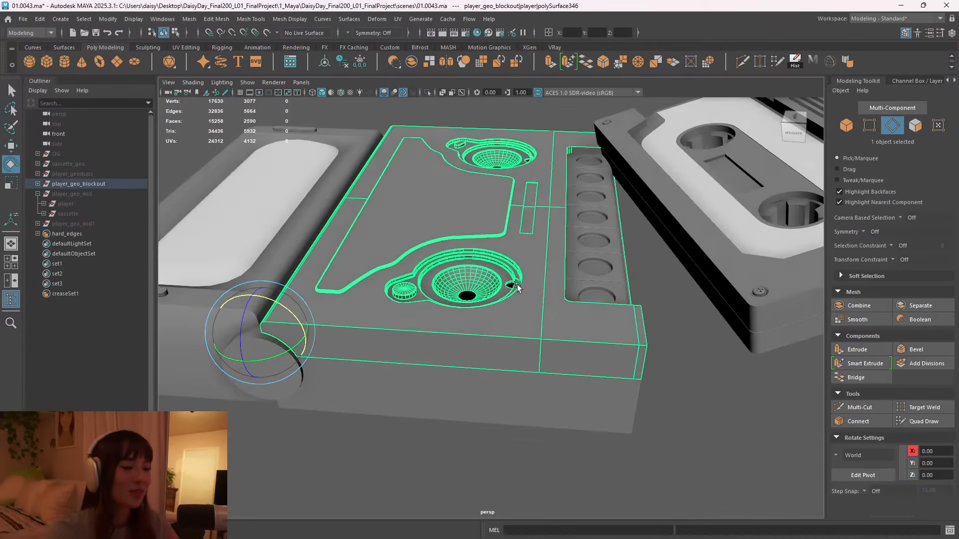
left_click(598, 290, "shift")
left_click(606, 271, "shift")
left_click(601, 232, "shift")
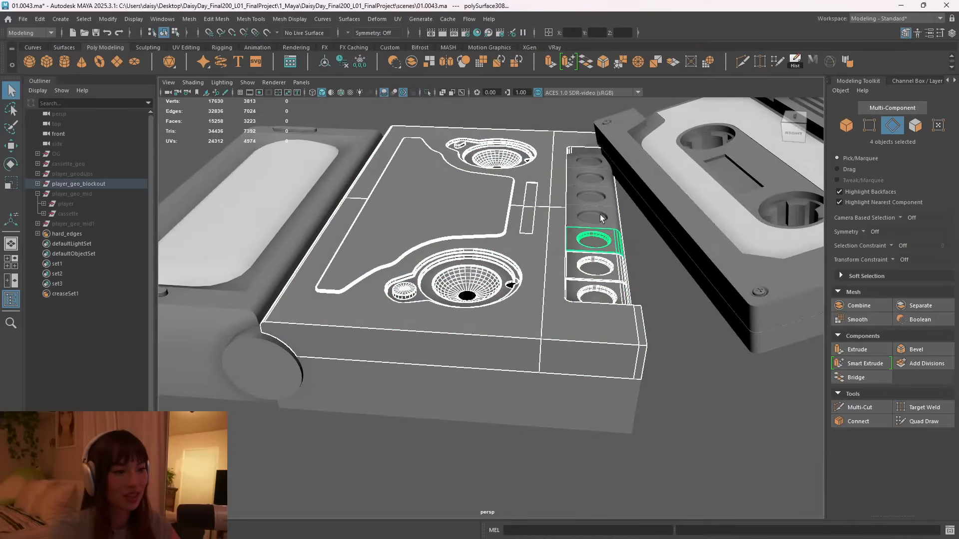
left_click(601, 218, "shift")
left_click(593, 196, "shift")
left_click(591, 178, "shift")
left_click(589, 160, "shift")
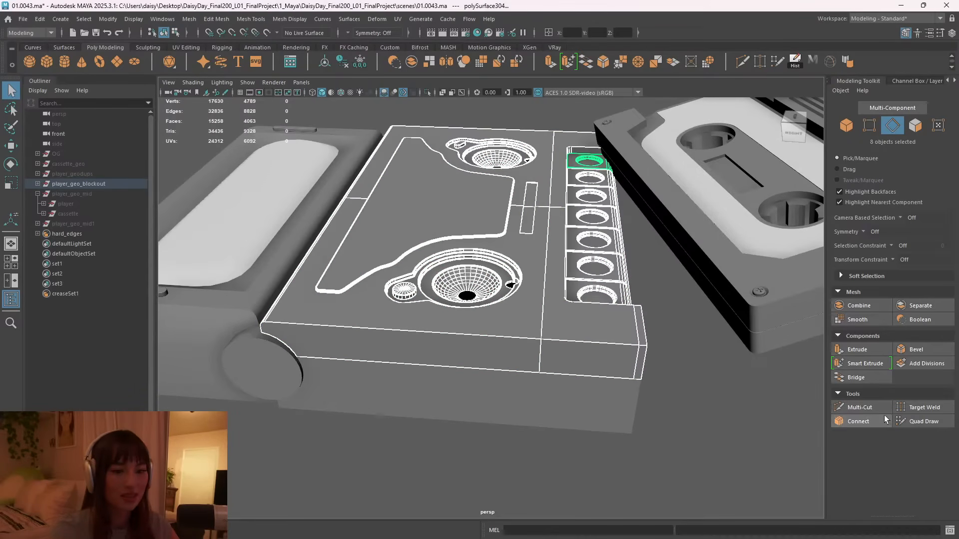
left_click(859, 306)
right_click_drag(539, 201, 569, 186)
Snap the combined lid's pivot to its rear corner at the hinge.
scroll(409, 300, "down", 4)
key("w")
key("d")
left_click(335, 325)
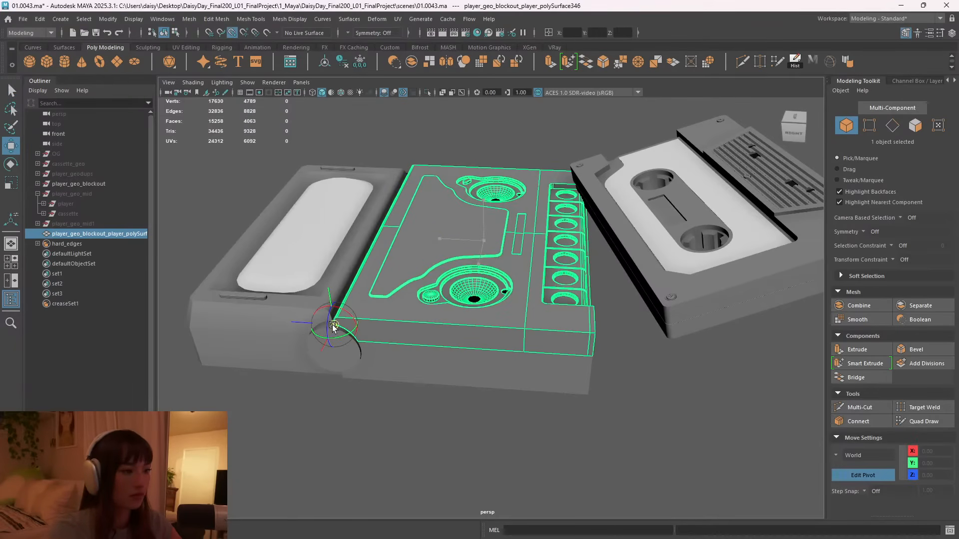
Try rotating the combined lid open about the hinge with 15-degree step snapping, and inspect the hinge clearance.
key("e")
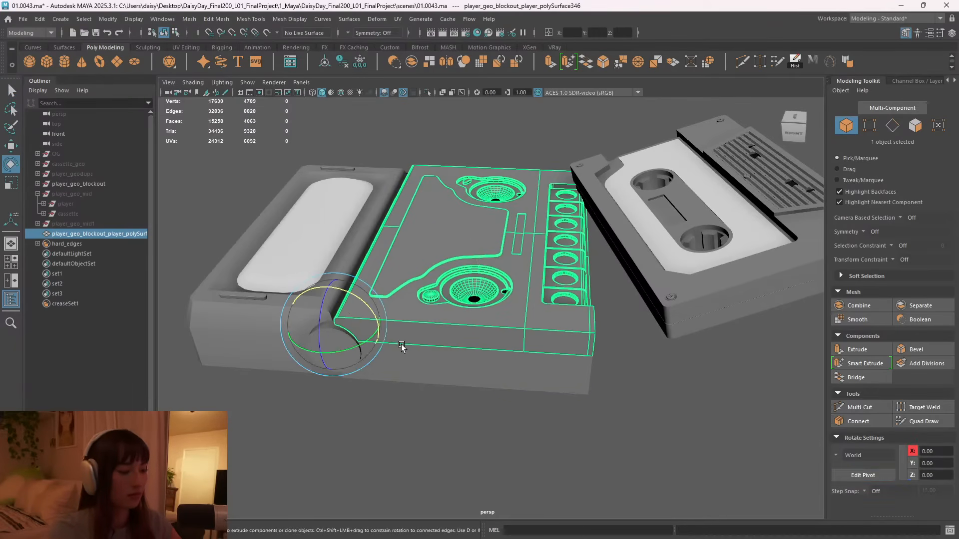
key("j")
left_click_drag(390, 328, 348, 296)
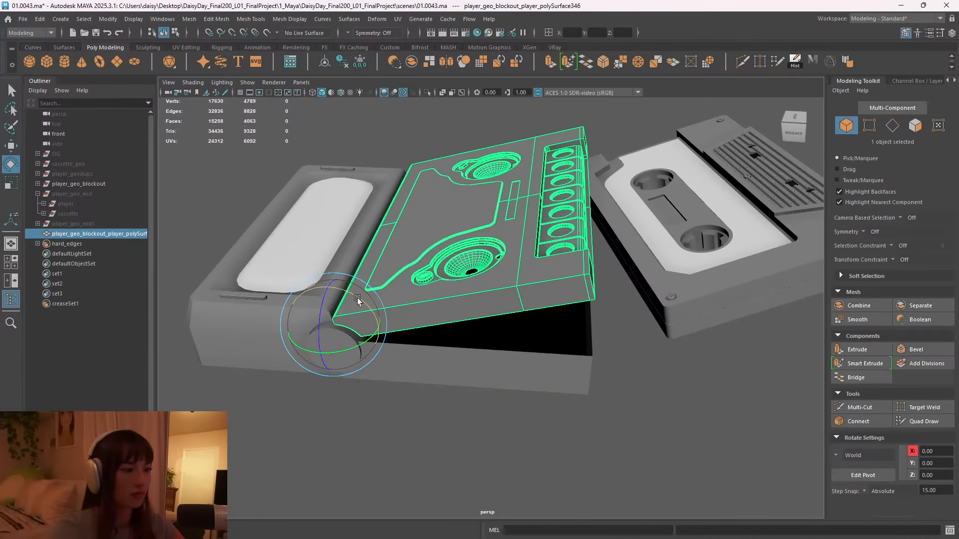
left_click(651, 413)
right_click_drag(651, 413, 505, 370, "alt")
left_click_drag(505, 370, 517, 350, "alt")
right_click_drag(517, 349, 727, 343, "alt")
middle_click_drag(234, 314, 358, 312, "alt")
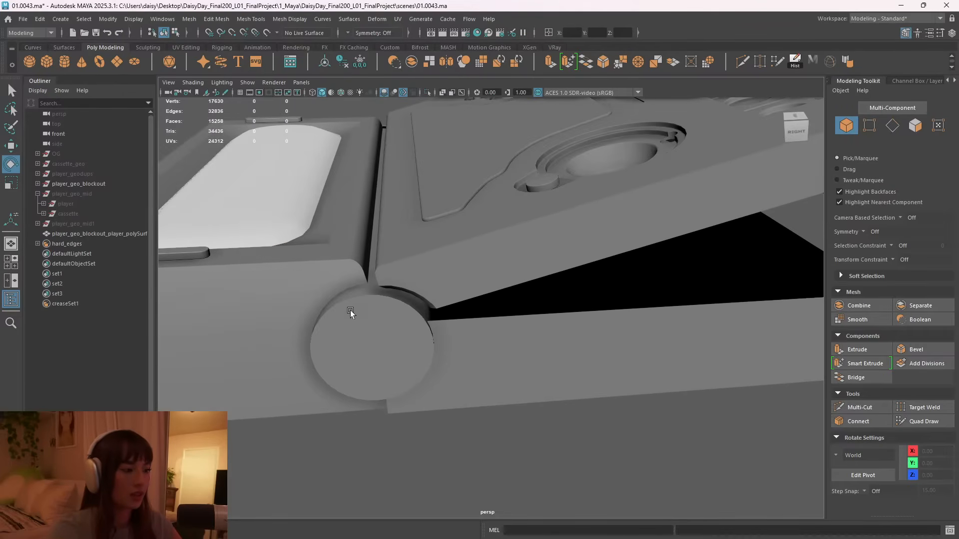
right_click_drag(357, 312, 485, 309, "alt")
Try adjusting the lid's opening angle in 15-degree steps, and view the opened player from several sides.
left_click(358, 282)
right_click_drag(407, 292, 312, 291, "alt")
middle_click_drag(312, 290, 394, 278, "alt")
left_click_drag(394, 278, 407, 265, "alt")
right_click_drag(407, 265, 439, 272, "alt")
key("j")
left_click_drag(352, 158, 357, 194)
right_click_drag(669, 294, 504, 251, "alt")
left_click_drag(521, 260, 584, 282, "alt")
right_click_drag(584, 282, 555, 261, "alt")
left_click_drag(579, 263, 560, 260, "alt")
right_click_drag(574, 261, 561, 258, "alt")
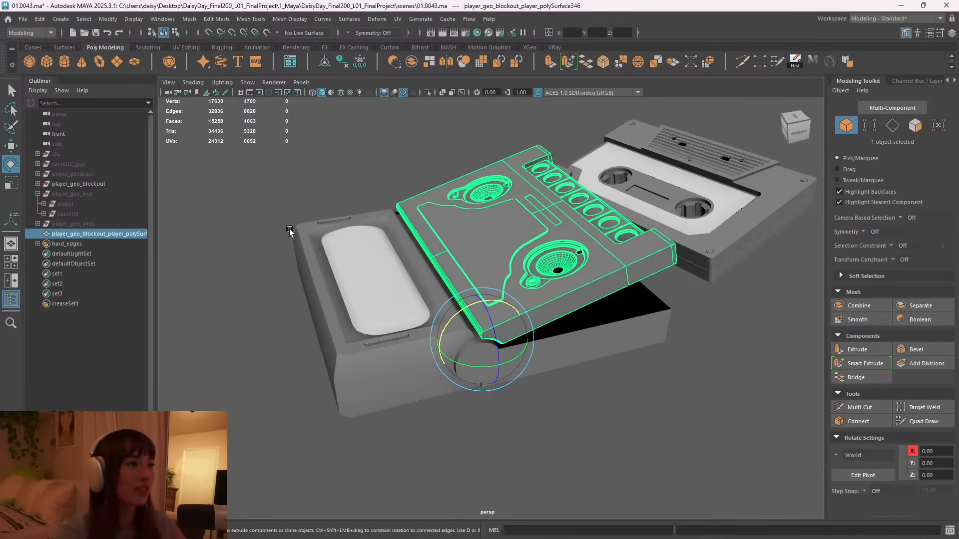
Rotate the lid back to its closed position about the hinge using step snapping.
scroll(453, 330, "down", 2)
left_click_drag(454, 332, 514, 340, "alt")
middle_click_drag(514, 340, 475, 330, "alt")
left_click(671, 364)
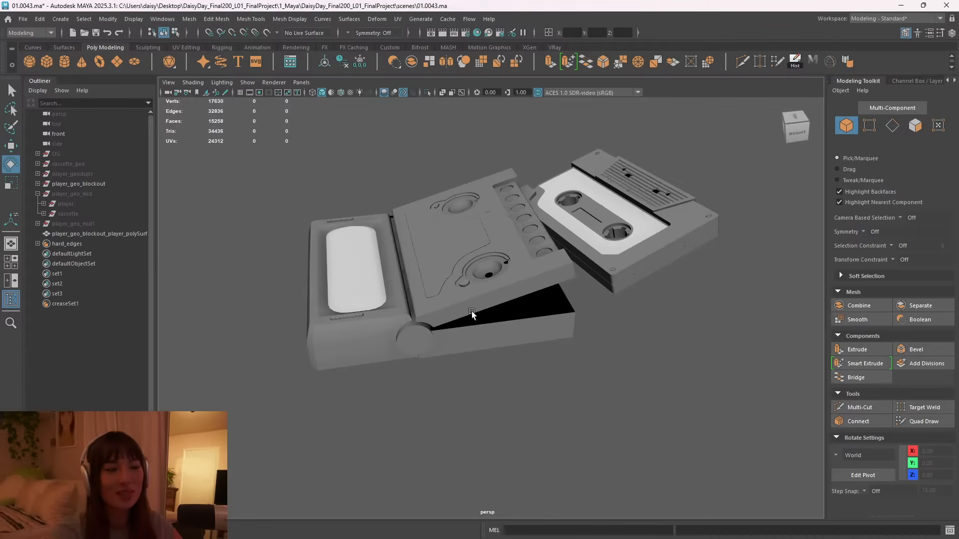
left_click(443, 245)
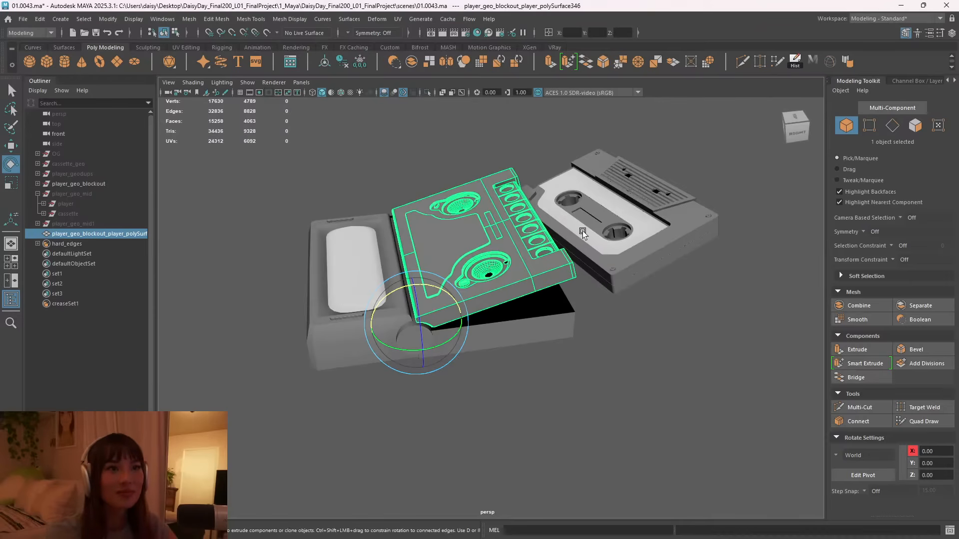
scroll(548, 304, "up", 2)
scroll(548, 304, "up", 5)
scroll(601, 328, "down", 5)
left_click_drag(602, 327, 508, 315, "alt")
key("j")
left_click_drag(387, 246, 395, 251)
Examine the lid's mesh up close by picking the two large top faces around the dish-shaped recesses.
left_click(694, 379)
left_click_drag(445, 305, 507, 260, "alt")
left_click(507, 260)
scroll(514, 293, "up", 8)
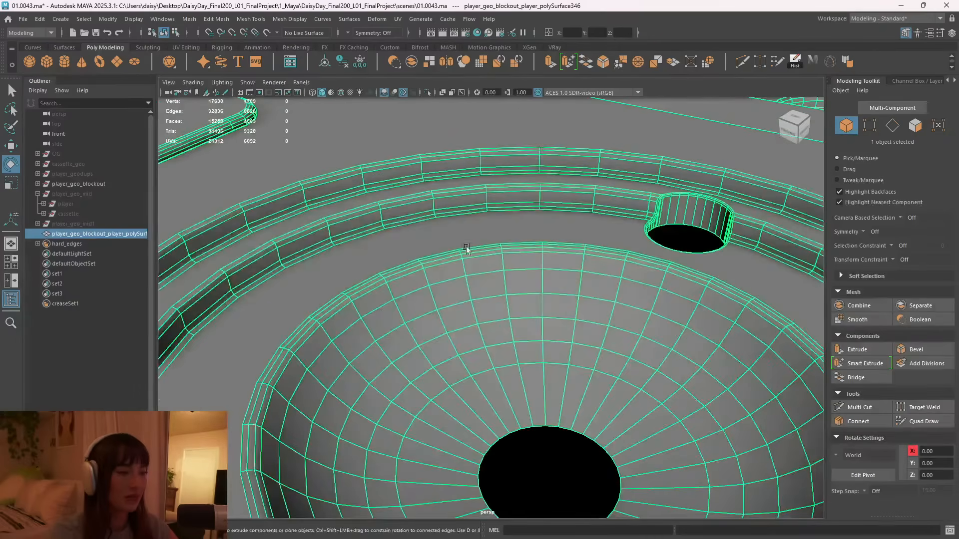
scroll(466, 248, "down", 8)
right_click_drag(492, 187, 499, 209)
scroll(450, 234, "down", 3)
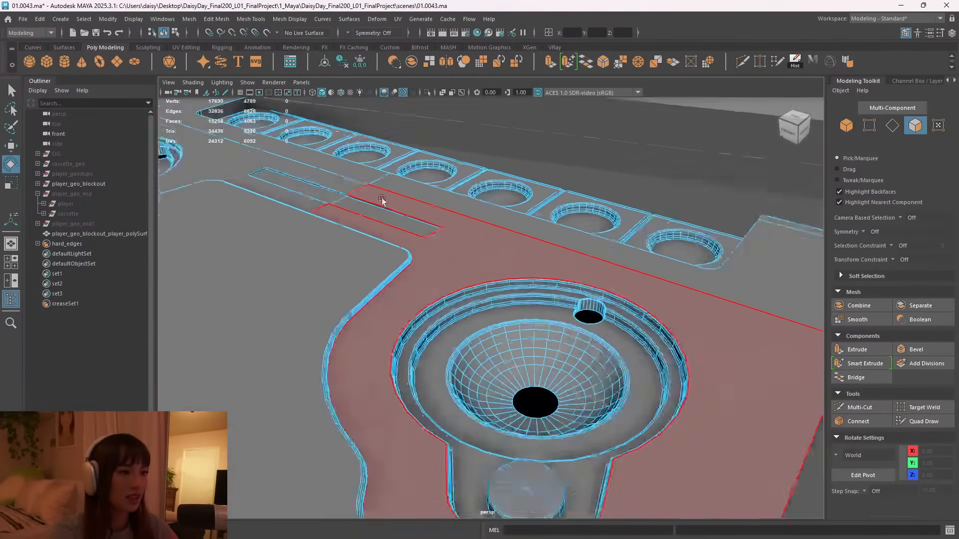
scroll(493, 276, "down", 6)
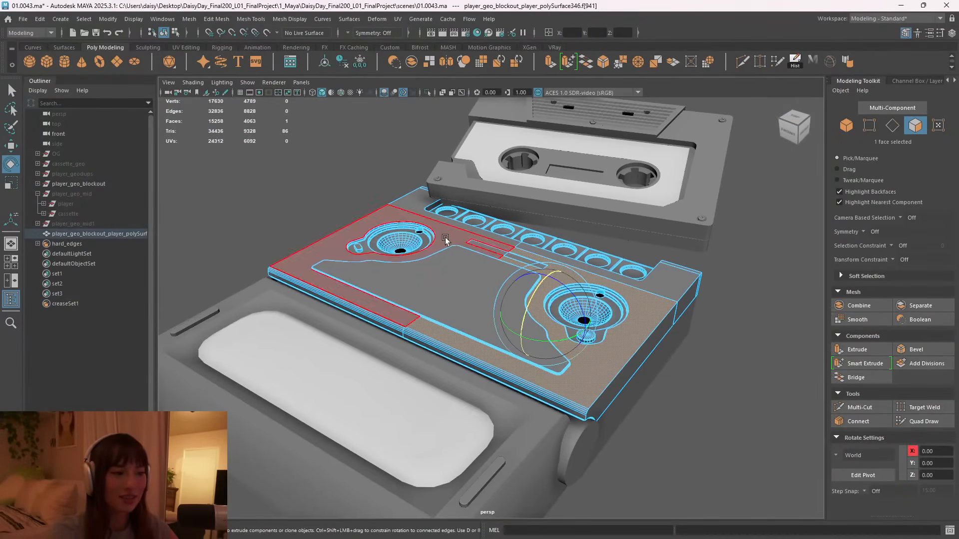
left_click(360, 295)
left_click_drag(520, 324, 494, 299, "alt")
scroll(494, 300, "up", 4)
scroll(494, 300, "down", 4)
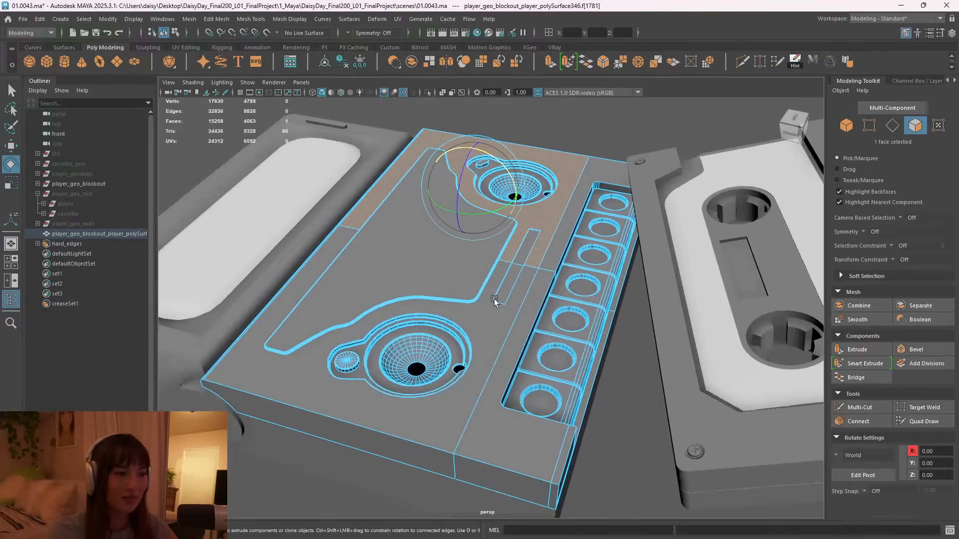
left_click(490, 324)
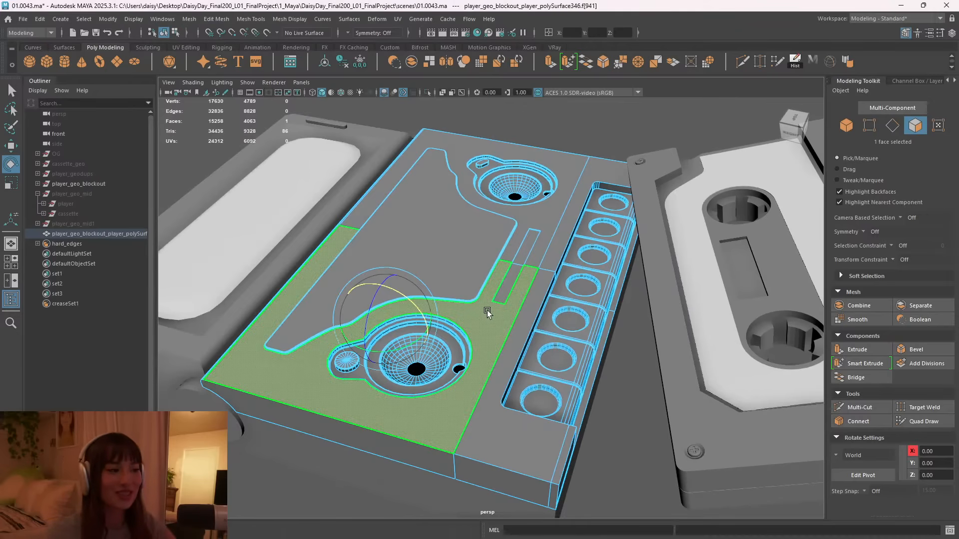
Examine the edges around the lid's small round button and dish-shaped recess, and return to whole-object selection.
left_click_drag(488, 313, 412, 331, "alt")
scroll(412, 330, "up", 4)
middle_click_drag(412, 331, 642, 275, "alt")
scroll(536, 289, "up", 4)
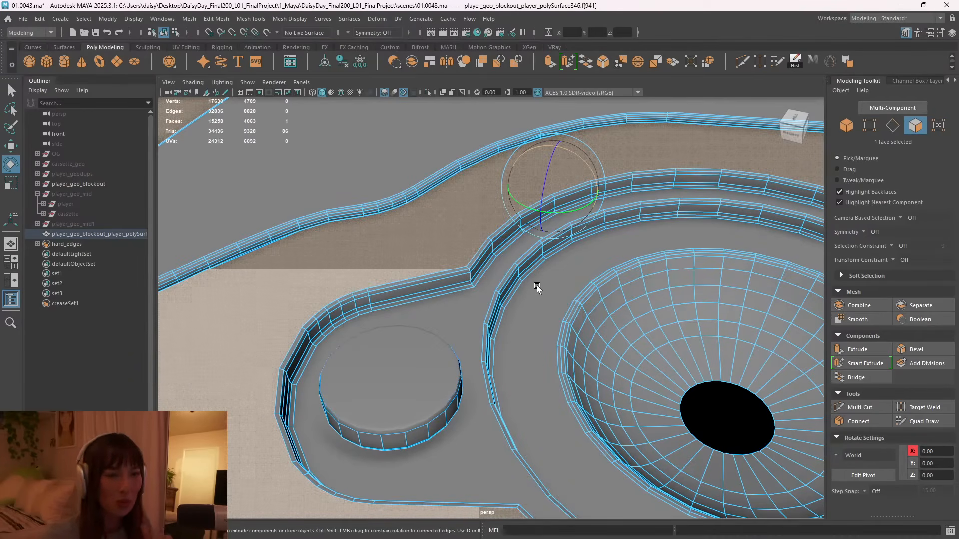
scroll(546, 293, "down", 6)
left_click_drag(546, 293, 484, 268, "alt")
scroll(485, 268, "down", 3)
middle_click_drag(412, 267, 478, 292, "alt")
scroll(477, 292, "down", 3)
left_click_drag(478, 293, 518, 286, "alt")
middle_click_drag(517, 286, 567, 286, "alt")
scroll(481, 273, "up", 3)
scroll(579, 265, "down", 5)
right_click_drag(578, 267, 628, 228)
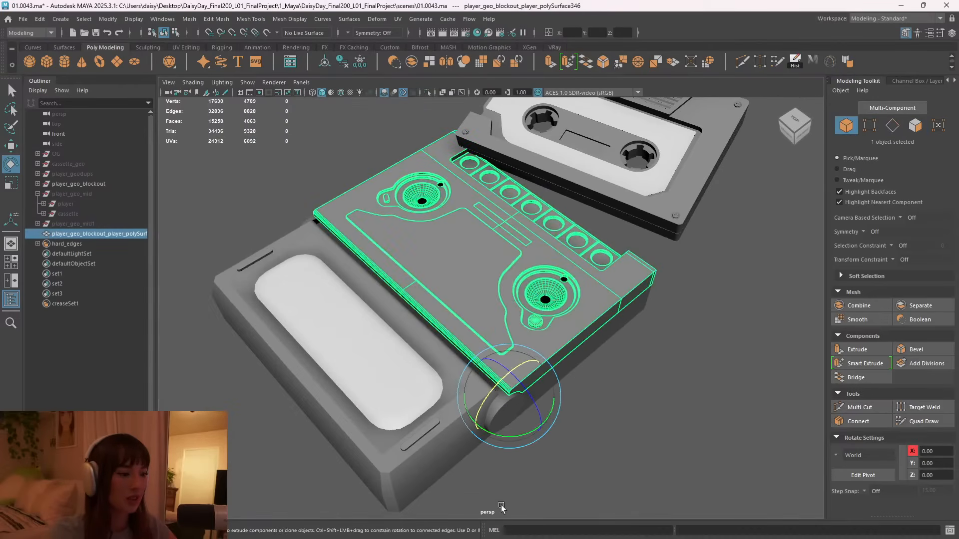
Bring up the Walkfrog reference illustration over the viewport and examine the earbud, cable and strap.
mouse_move(386, 525)
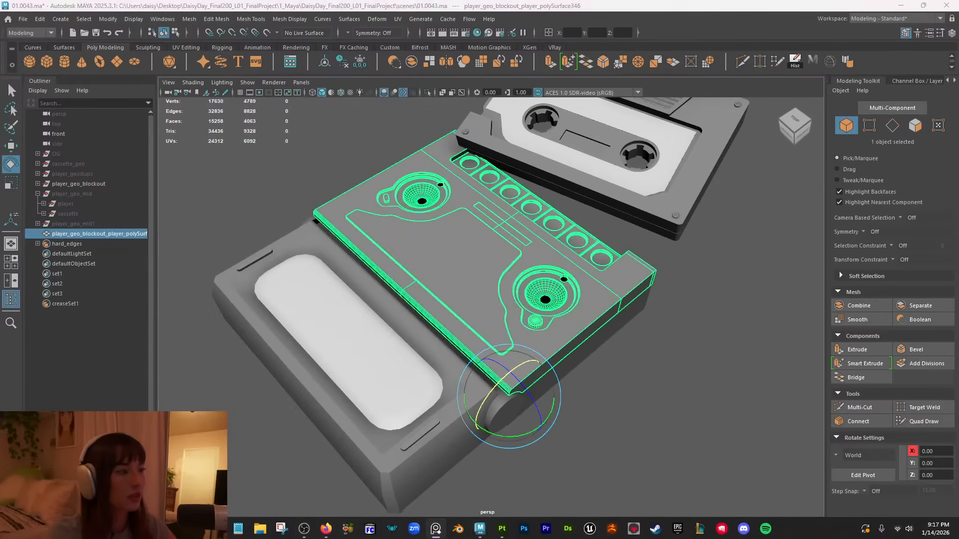
left_click_drag(172, 537, 145, 51)
scroll(190, 228, "down", 1)
middle_click_drag(189, 229, 121, 111)
scroll(226, 188, "up", 5)
middle_click_drag(284, 157, 170, 225)
scroll(223, 224, "down", 4)
middle_click_drag(198, 263, 199, 166)
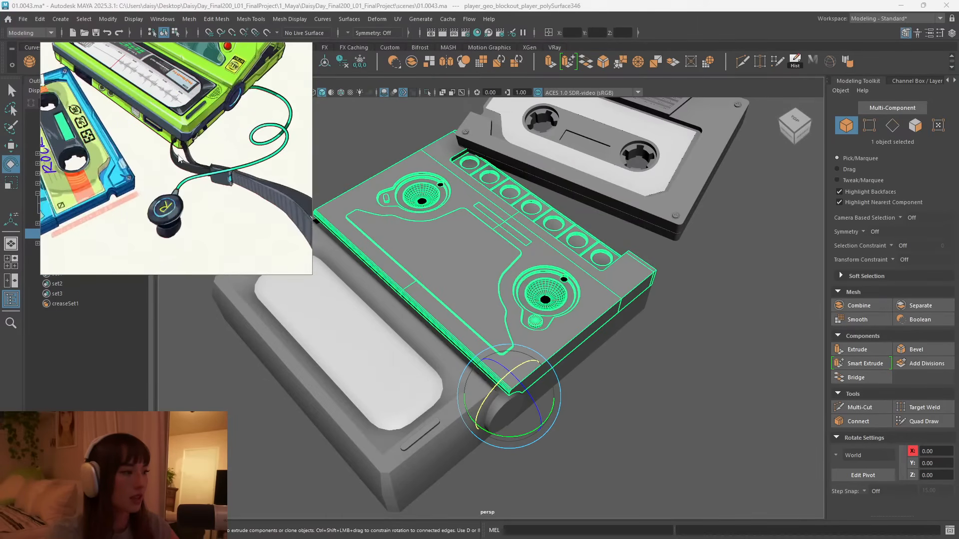
middle_click_drag(256, 154, 237, 165)
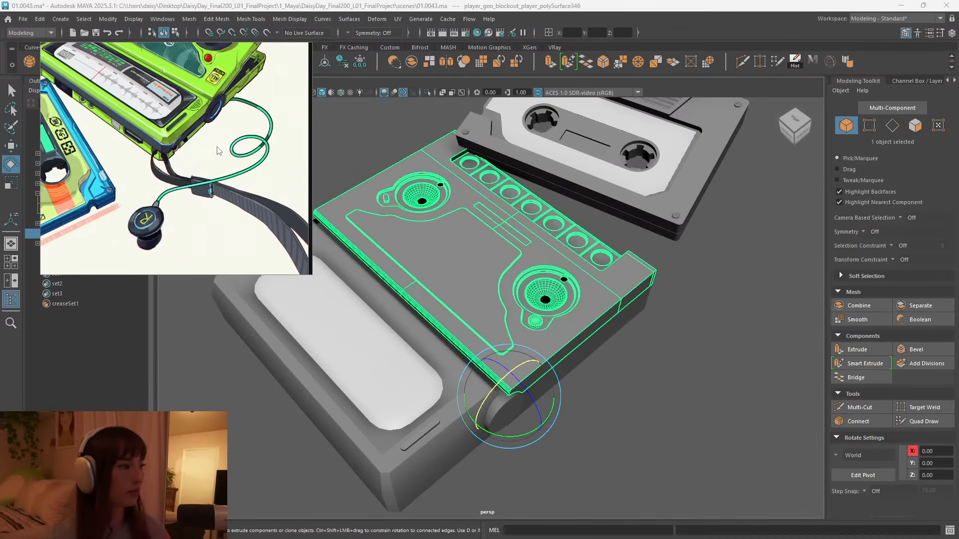
Examine the player's lid, earbud recesses and latch corner in the reference illustration.
middle_click_drag(189, 96, 273, 192)
middle_click_drag(150, 95, 193, 143)
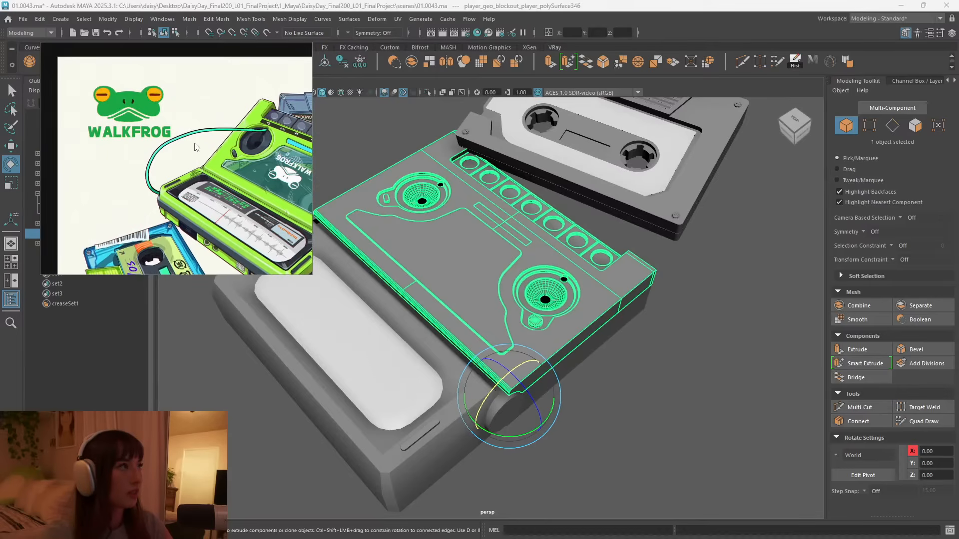
middle_click_drag(183, 109, 113, 86)
middle_click_drag(237, 134, 180, 132)
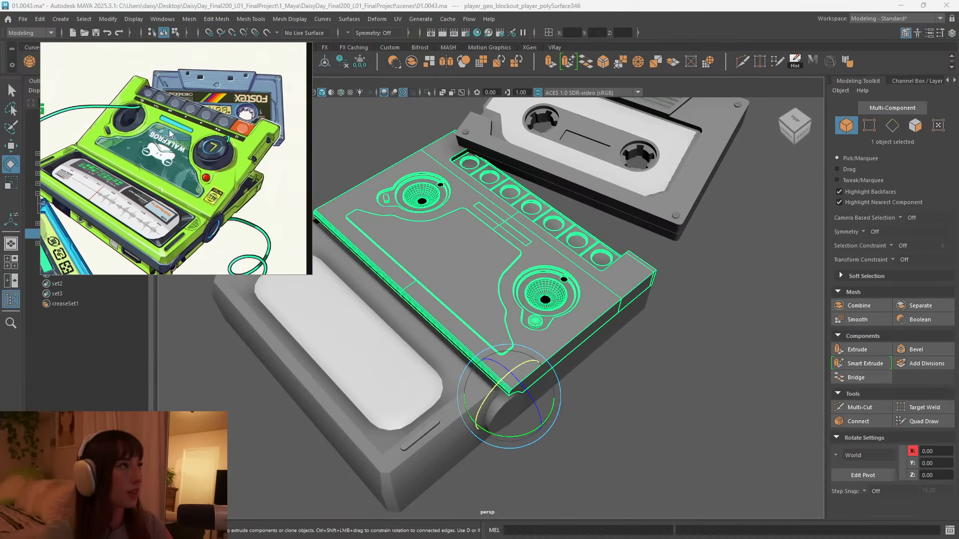
middle_click_drag(275, 151, 214, 121)
scroll(214, 121, "up", 5)
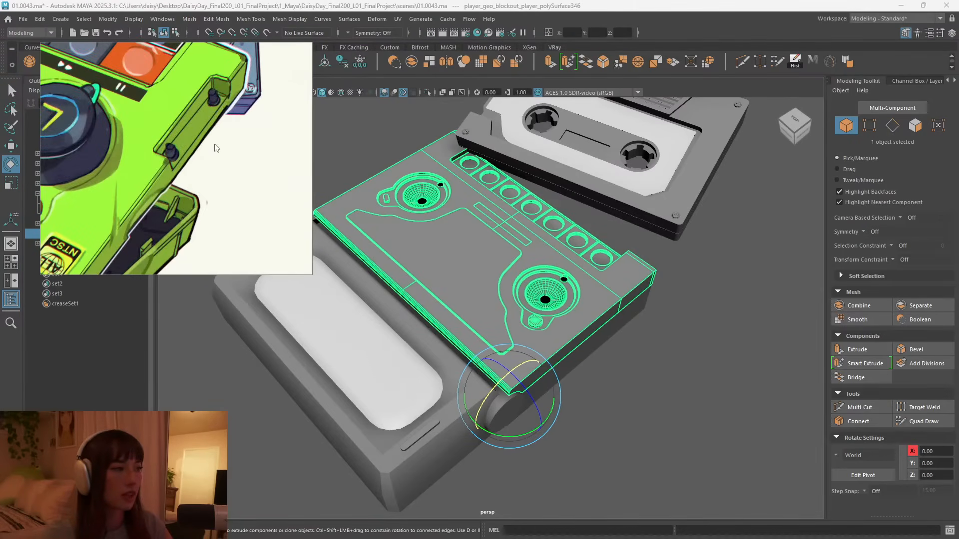
middle_click_drag(142, 146, 239, 131)
scroll(152, 146, "down", 2)
middle_click_drag(153, 151, 233, 156)
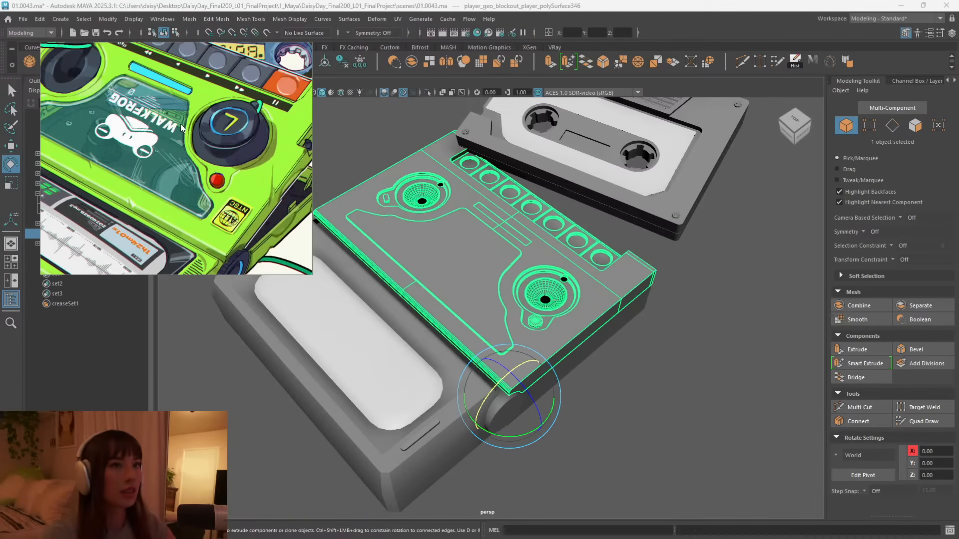
scroll(148, 124, "down", 2)
middle_click_drag(146, 150, 163, 133)
Try rotating the lid about the hinge beside the reference illustration, and undo the rotation.
right_click_drag(659, 297, 566, 286, "alt")
left_click_drag(566, 286, 515, 273, "alt")
key("super")
right_click(482, 243)
left_click(764, 268)
right_click_drag(514, 272, 599, 280, "alt")
left_click(489, 232)
left_click_drag(523, 354, 488, 331, "alt")
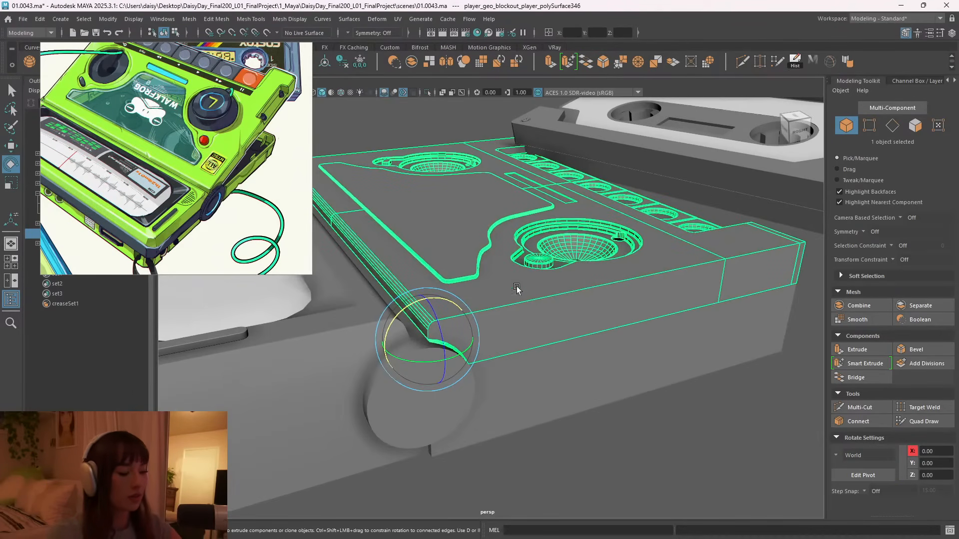
left_click_drag(524, 196, 582, 196)
key("ctrl+z")
Try the lid's rotation once more with step snapping, and leave the lid closed and deselected.
left_click_drag(534, 300, 544, 269, "alt")
right_click_drag(544, 270, 440, 292, "alt")
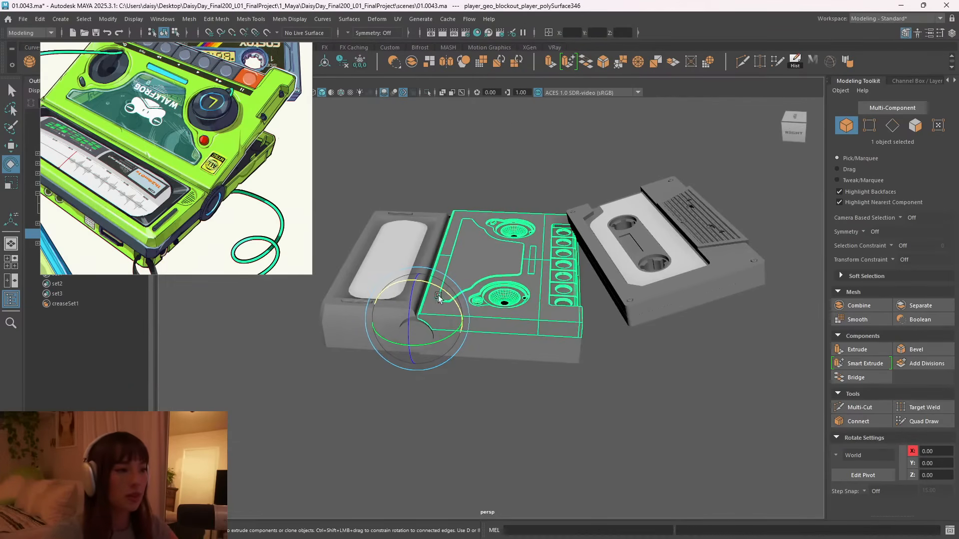
key("j")
left_click_drag(442, 286, 441, 286)
left_click(686, 397)
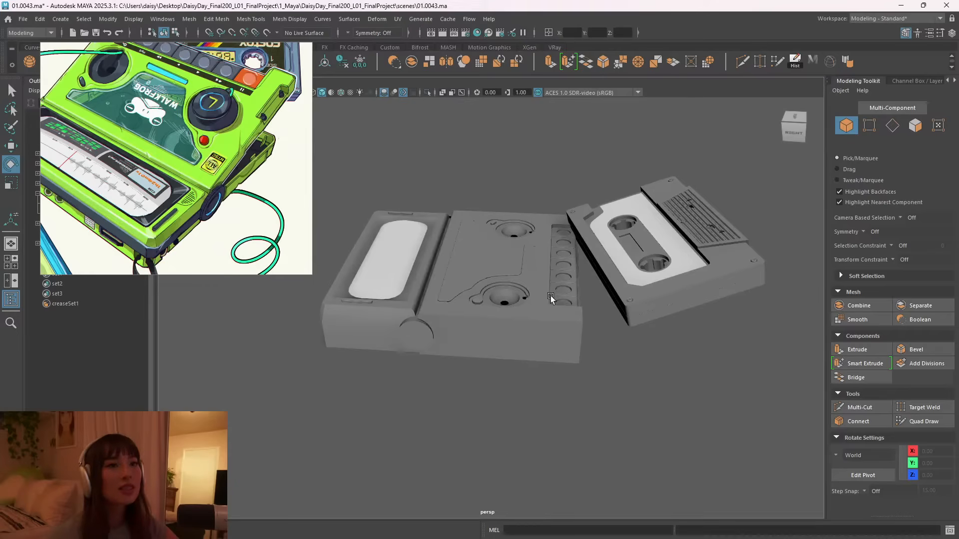
Compare the earbud in the reference illustration with the dish-shaped recess on the lid.
scroll(207, 197, "down", 3)
scroll(202, 210, "up", 8)
scroll(202, 211, "up", 3)
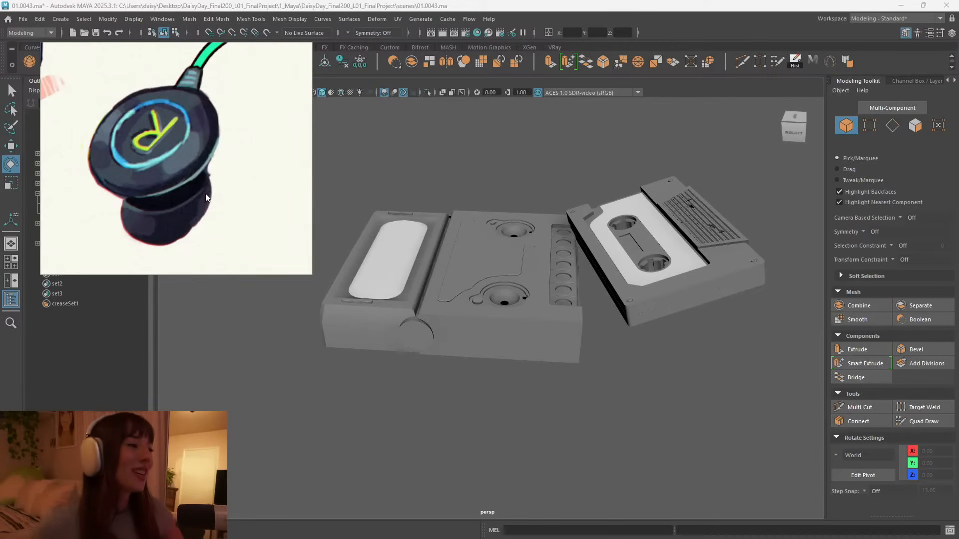
scroll(539, 295, "up", 5)
left_click_drag(540, 296, 595, 264, "alt")
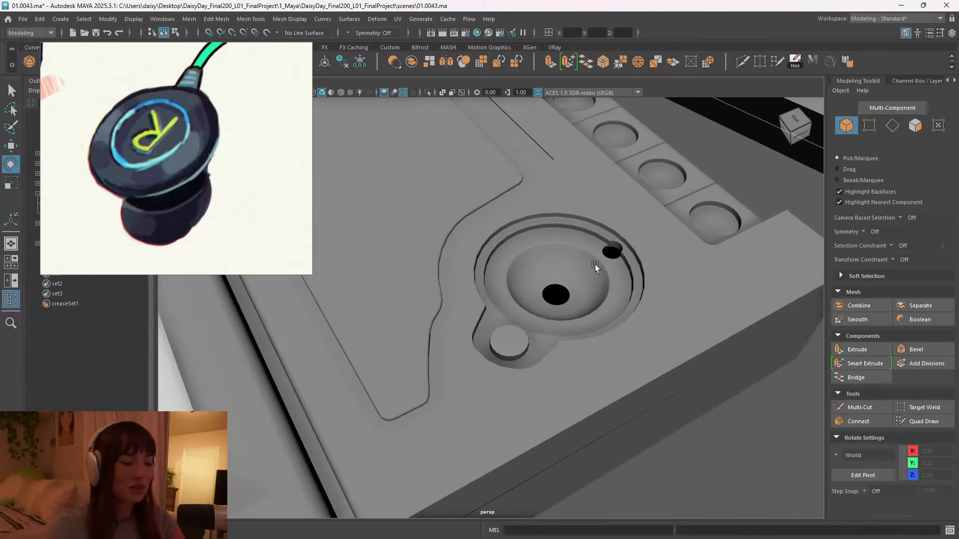
Select the six concentric face loops of the dish-shaped recess beside the lid's small round button.
left_click(582, 239)
right_click_drag(582, 239, 585, 261)
scroll(585, 261, "up", 6)
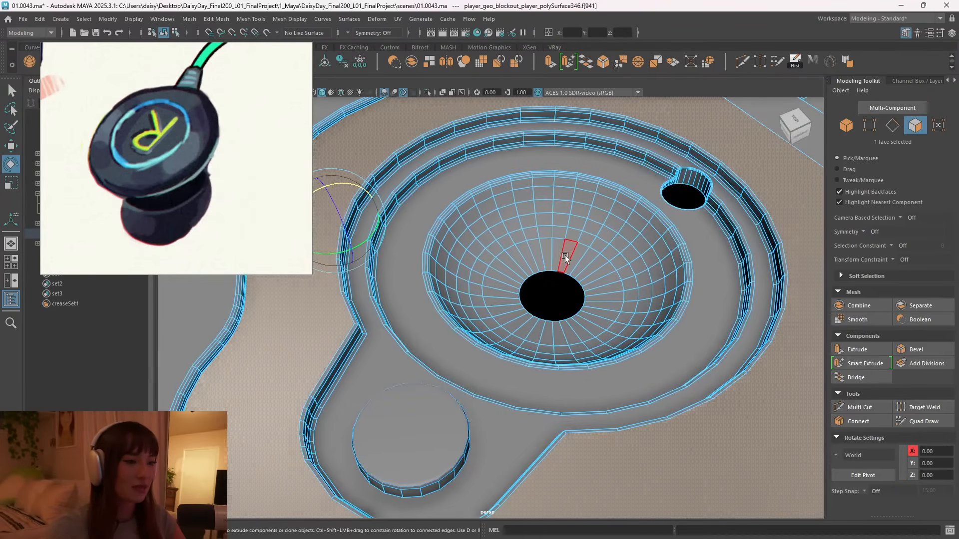
left_click(557, 250)
key("q")
double_click(556, 251)
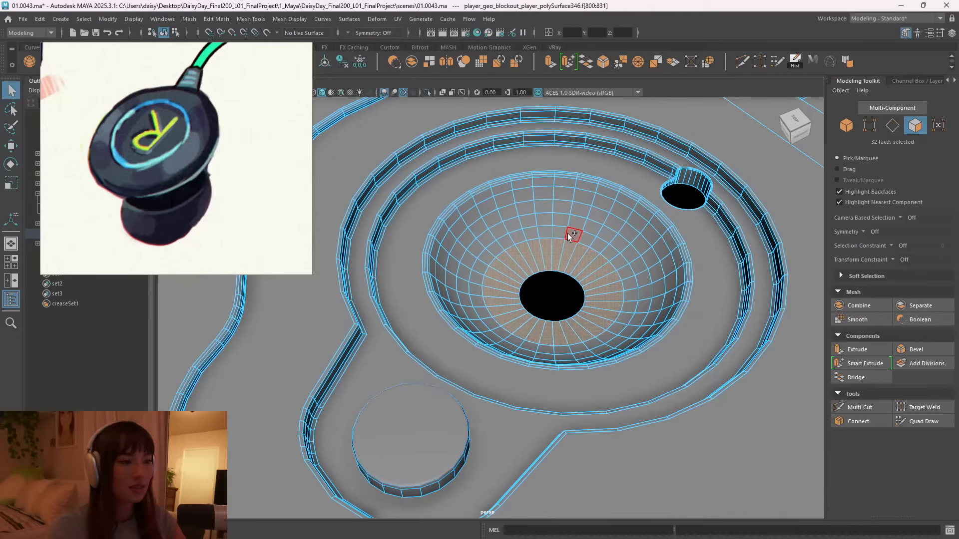
double_click(560, 235, "shift")
double_click(565, 221, "shift")
double_click(570, 206, "shift")
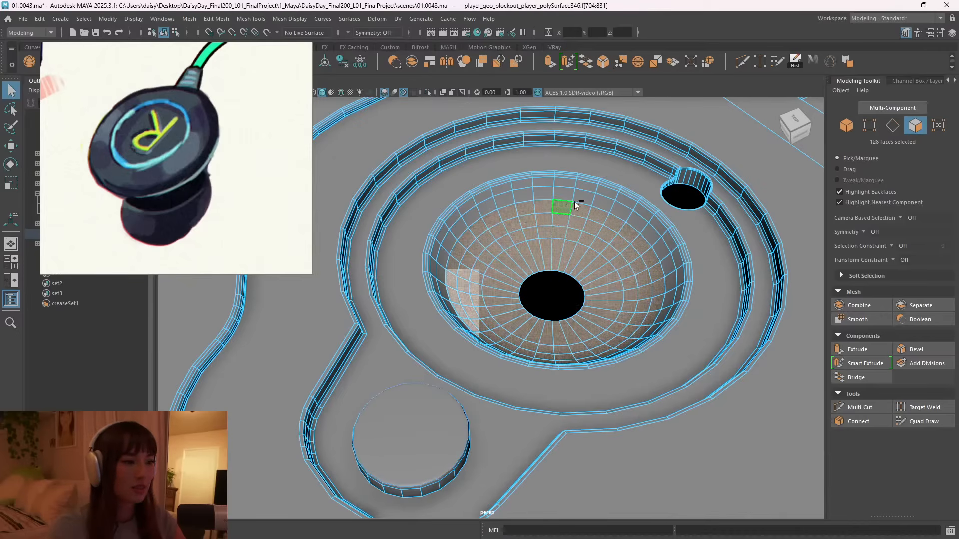
double_click(585, 188, "shift")
double_click(569, 182, "shift")
scroll(628, 272, "down", 6)
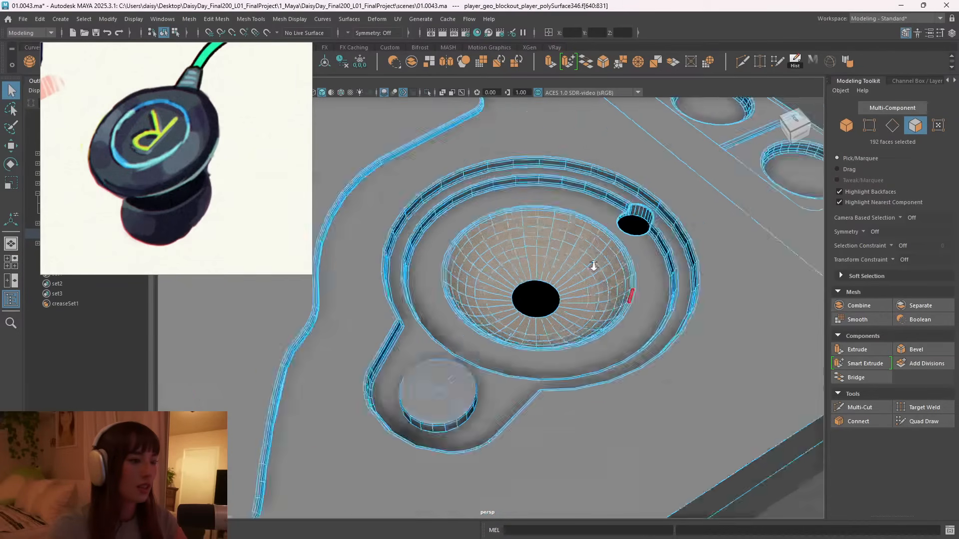
Duplicate the selected recess faces as a separate mesh and return to whole-object selection.
right_click_drag(554, 291, 535, 456, "shift")
scroll(674, 388, "down", 6)
left_click_drag(728, 284, 720, 335)
right_click_drag(532, 283, 579, 241)
Hide the lid mesh so that the duplicated dish stays on its own.
left_click(514, 295)
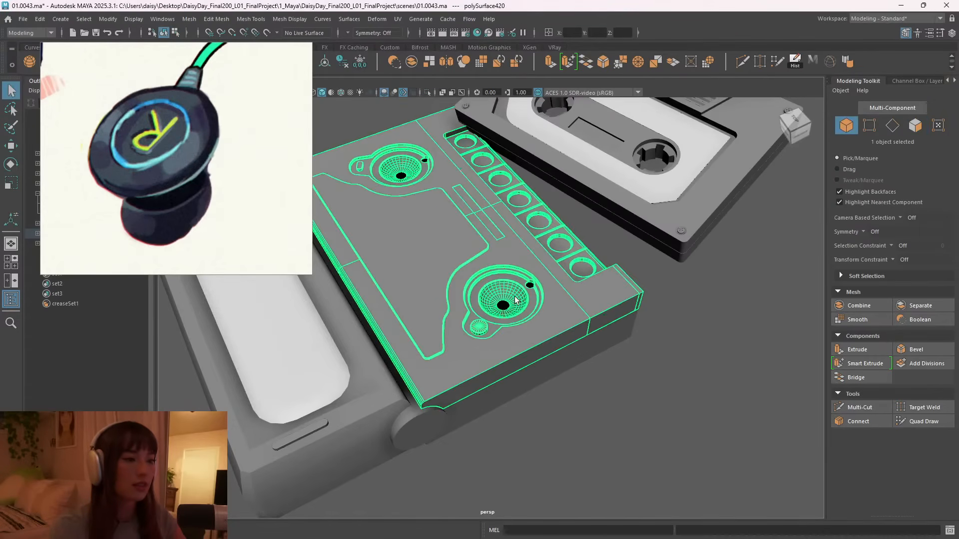
right_click_drag(517, 287, 573, 246)
left_click(591, 240)
left_click(545, 297)
key("h")
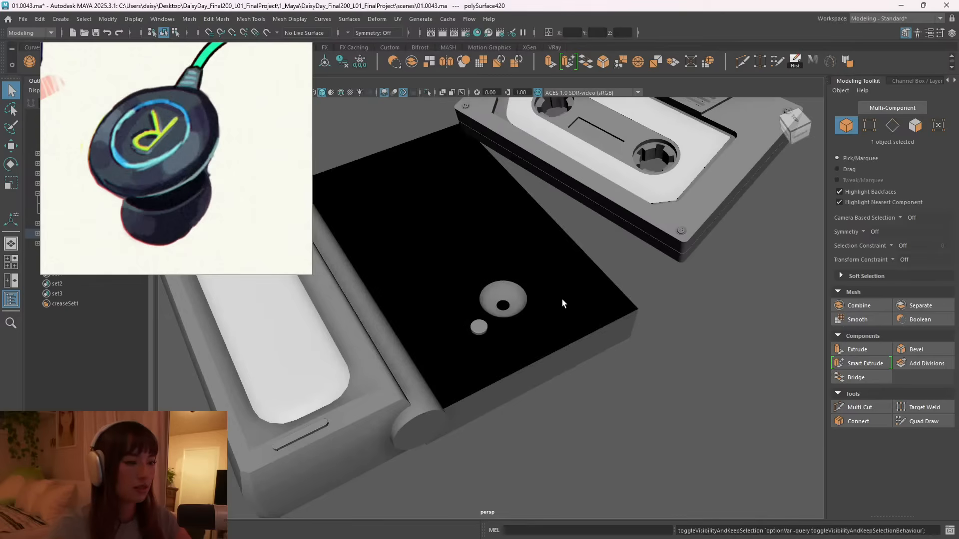
Show the lid again, select the duplicated dish in its recess and isolate it, viewed from the side.
key("h")
left_click(517, 295)
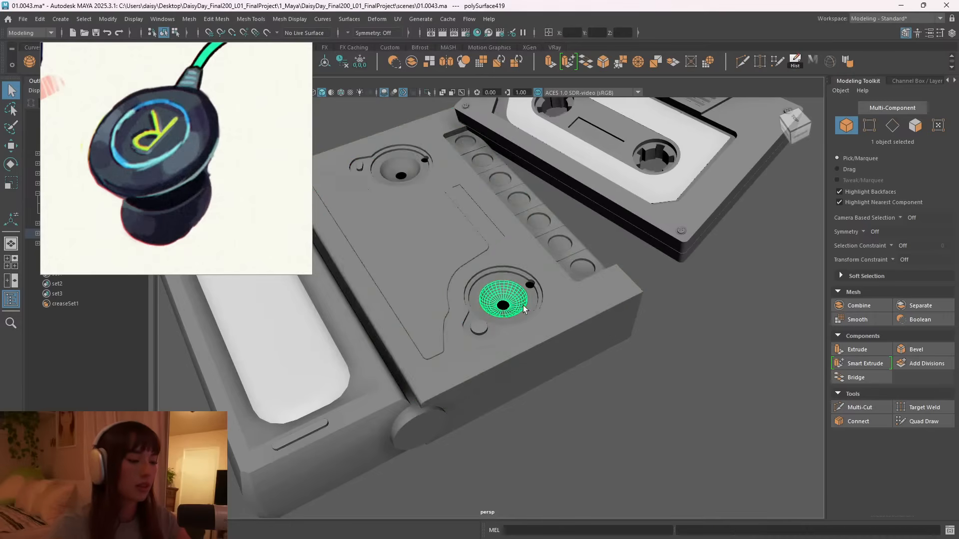
scroll(643, 298, "up", 3)
key("ctrl+1")
left_click_drag(640, 325, 488, 327, "alt")
right_click_drag(487, 327, 549, 315, "alt")
middle_click_drag(549, 315, 564, 329, "alt")
left_click_drag(532, 333, 522, 304, "alt")
middle_click_drag(523, 304, 519, 318, "alt")
right_click_drag(519, 318, 560, 320, "alt")
middle_click_drag(515, 274, 535, 332, "alt")
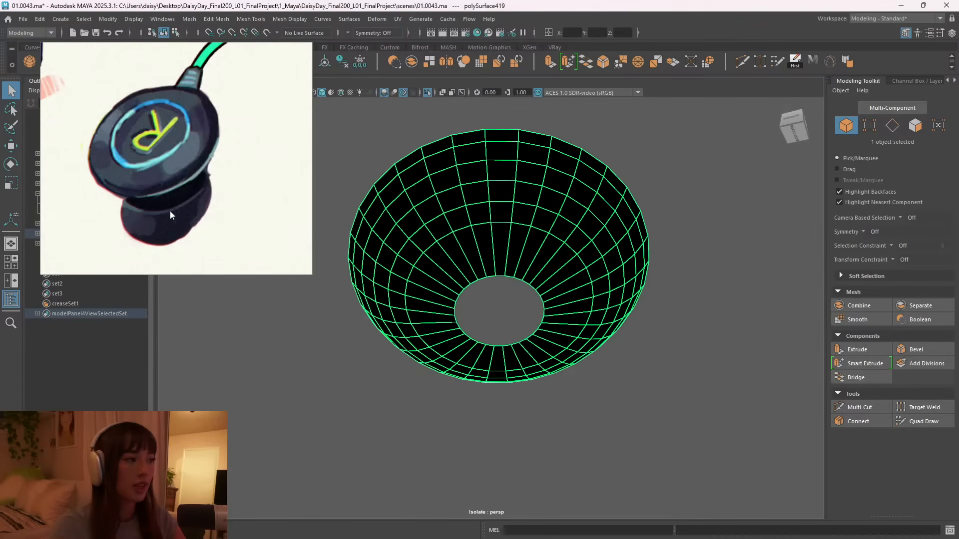
left_click_drag(517, 275, 522, 335, "alt")
middle_click_drag(549, 450, 520, 320, "alt")
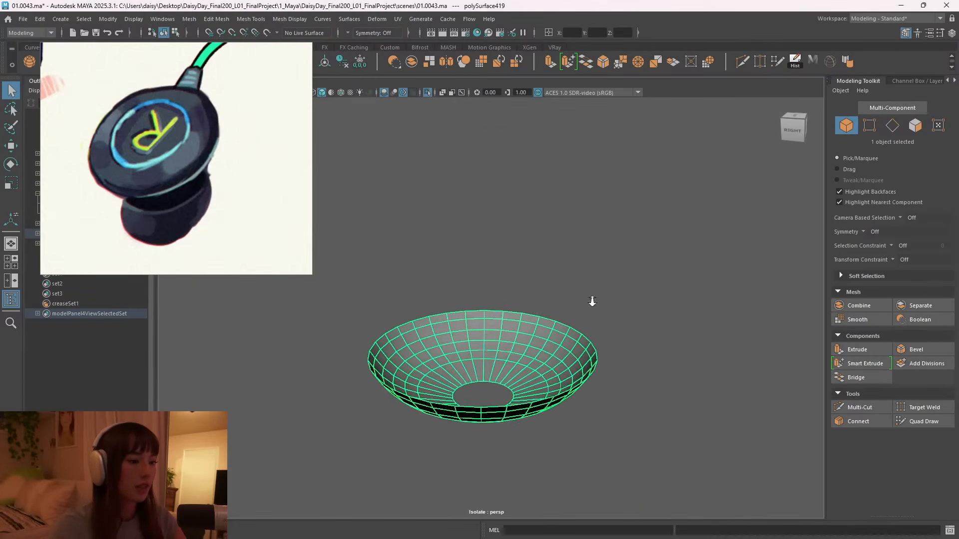
right_click_drag(609, 306, 534, 329, "alt")
middle_click_drag(517, 354, 524, 315, "alt")
left_click_drag(477, 328, 475, 340, "alt")
scroll(417, 310, "up", 3)
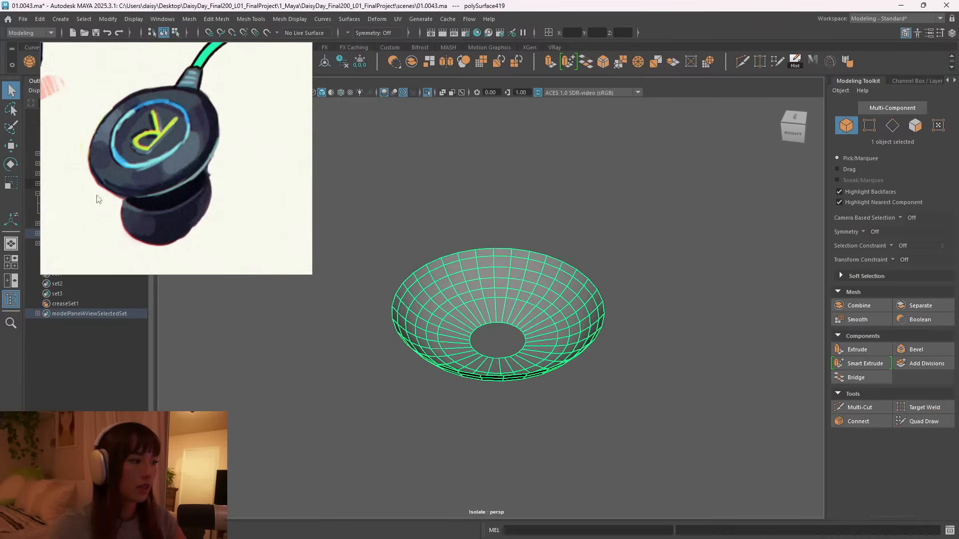
Sketch curved guide strokes over the rounded lower tip of the earbud in the reference illustration.
left_click(187, 209)
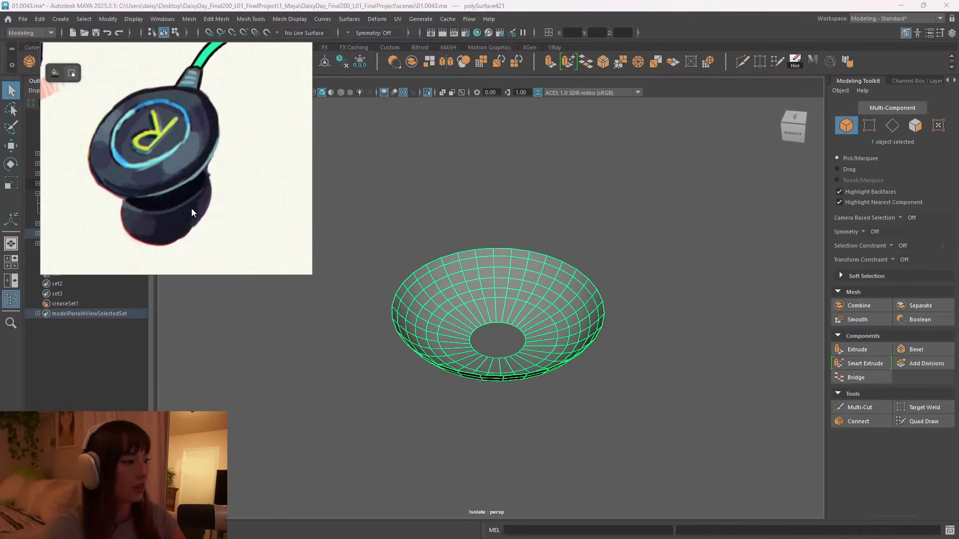
key("d")
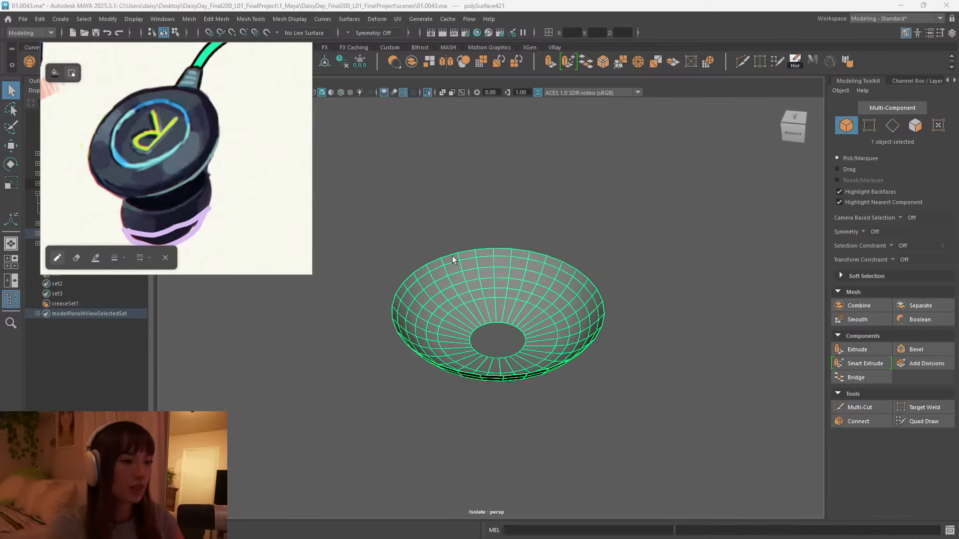
left_click_drag(471, 325, 465, 282, "alt")
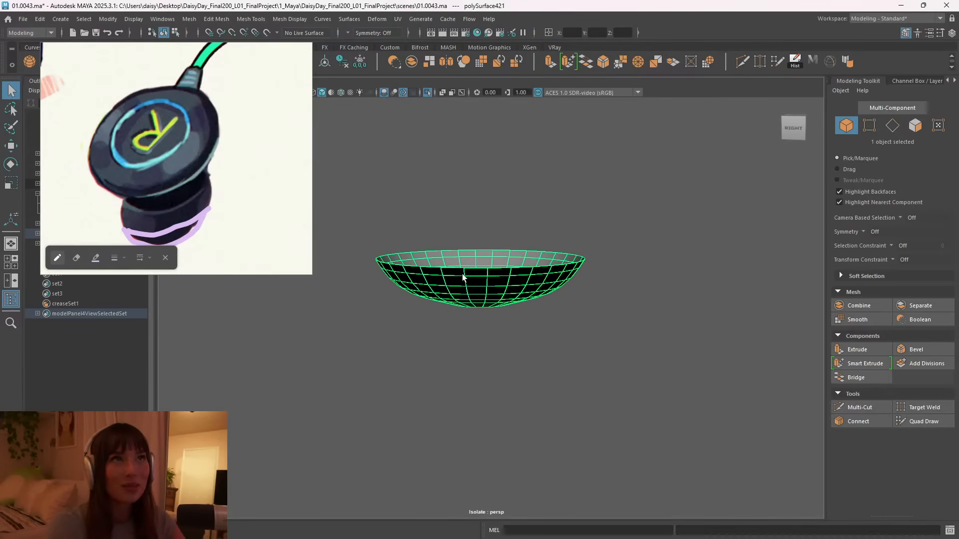
left_click_drag(457, 273, 574, 229, "alt")
left_click_drag(627, 205, 536, 335, "alt")
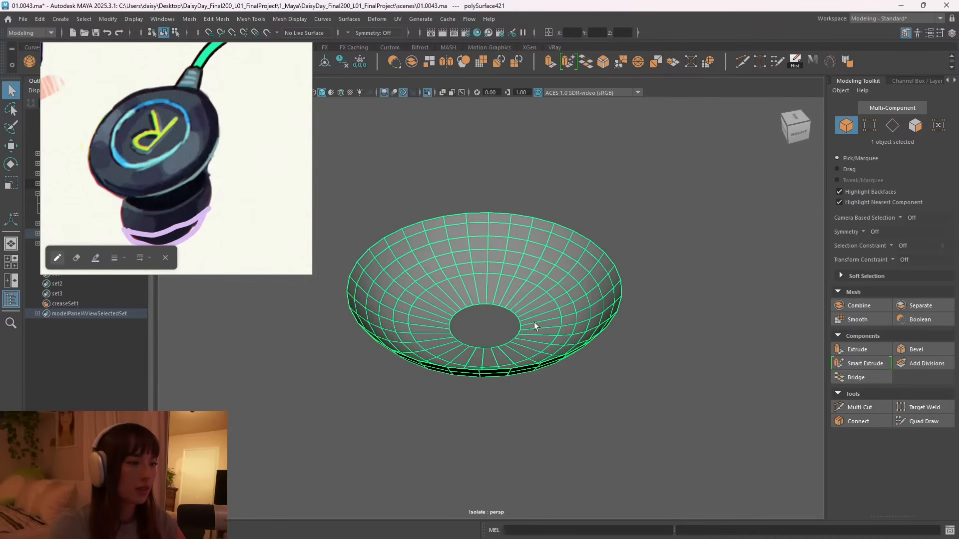
Reverse the face normals of the isolated dish mesh.
left_click(302, 20)
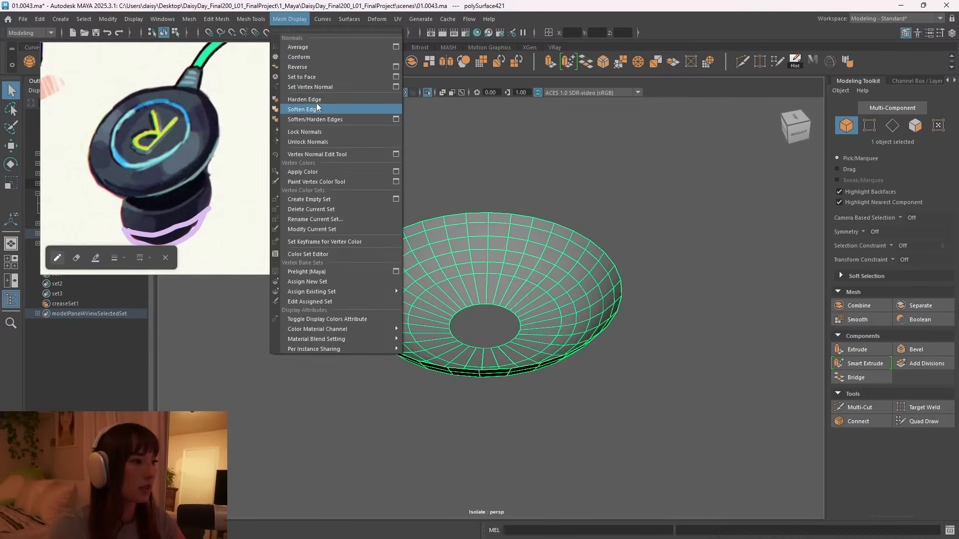
left_click(322, 70)
right_click_drag(601, 206, 647, 193)
left_click(535, 380)
left_click_drag(535, 380, 518, 290, "alt")
left_click(518, 290)
right_click_drag(518, 290, 564, 312, "alt")
left_click_drag(565, 313, 561, 304, "alt")
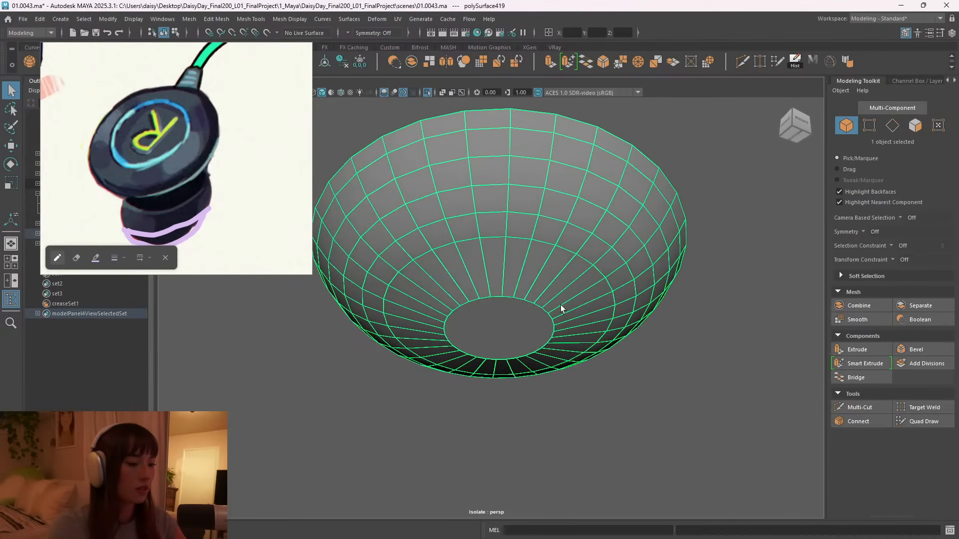
Insert an edge loop halfway across the dish's innermost face ring with Multi-Cut, leaving Edge Flow off.
key("ctrl+shift+x")
left_click(532, 239)
scroll(881, 350, "down", 5)
left_click(839, 328)
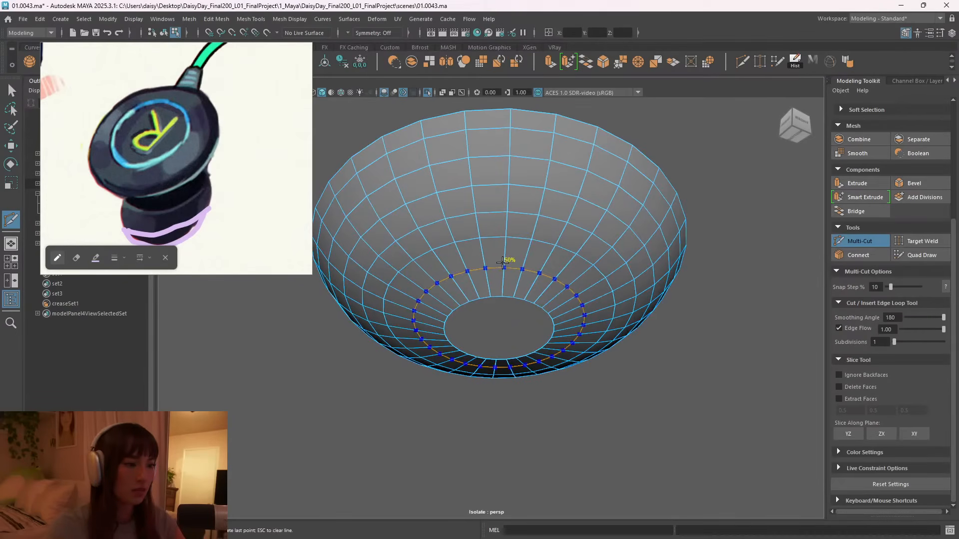
key("q")
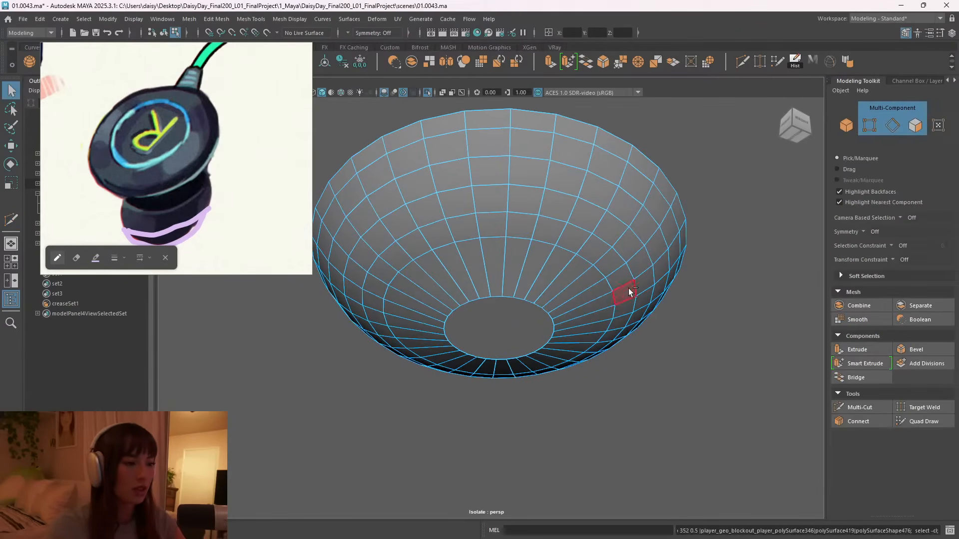
left_click_drag(602, 287, 616, 294, "alt")
left_click(859, 408)
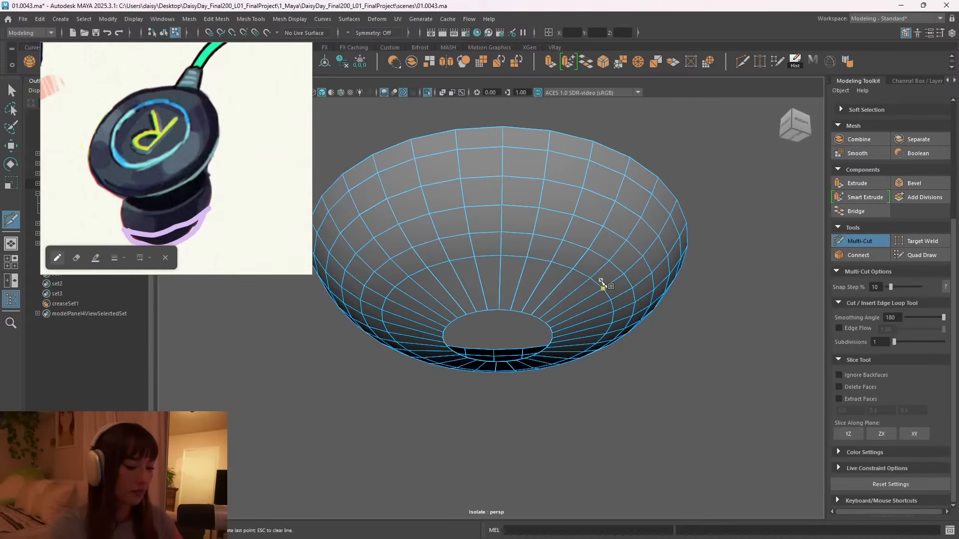
middle_click(500, 279, "ctrl")
key("q")
Select all the dish's vertices, merge them and return to whole-object selection.
right_click_drag(696, 223, 742, 208)
left_click(706, 301)
left_click_drag(706, 301, 551, 386, "alt")
left_click(542, 336)
left_click(664, 307)
left_click(546, 316)
left_click_drag(546, 315, 563, 193, "alt")
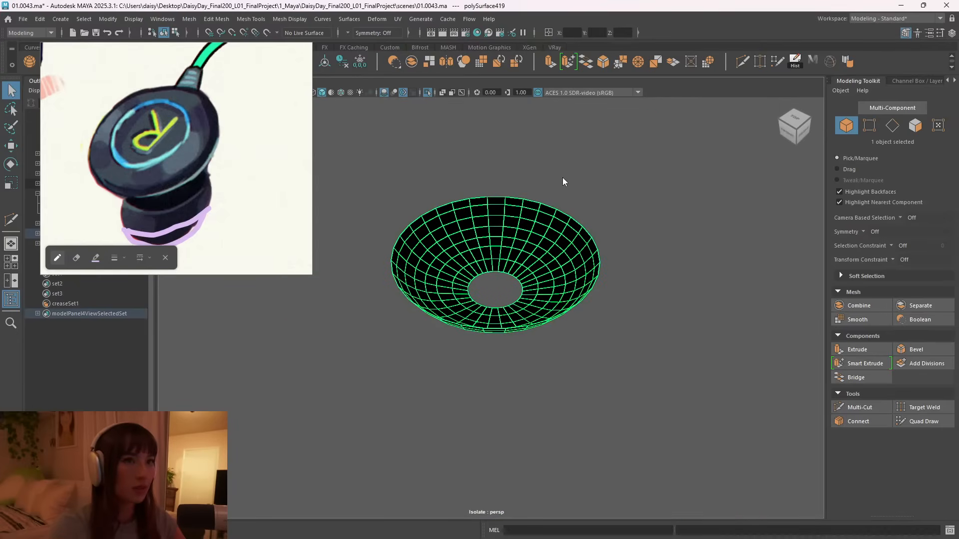
right_click_drag(563, 179, 500, 178)
left_click_drag(380, 169, 674, 406)
right_click_drag(525, 258, 581, 145, "shift")
right_click_drag(589, 246, 637, 208)
Try raising a single face next to the centre hole of the overlapping dish mesh.
left_click_drag(584, 326, 547, 309, "alt")
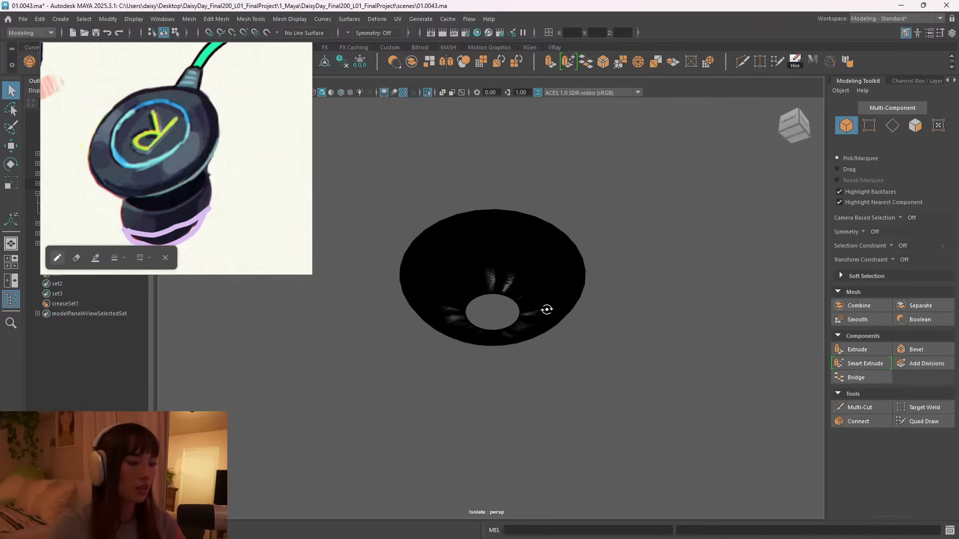
right_click_drag(472, 303, 803, 314, "alt")
middle_click_drag(639, 268, 652, 324, "alt")
right_click_drag(652, 325, 511, 294, "alt")
left_click(636, 305)
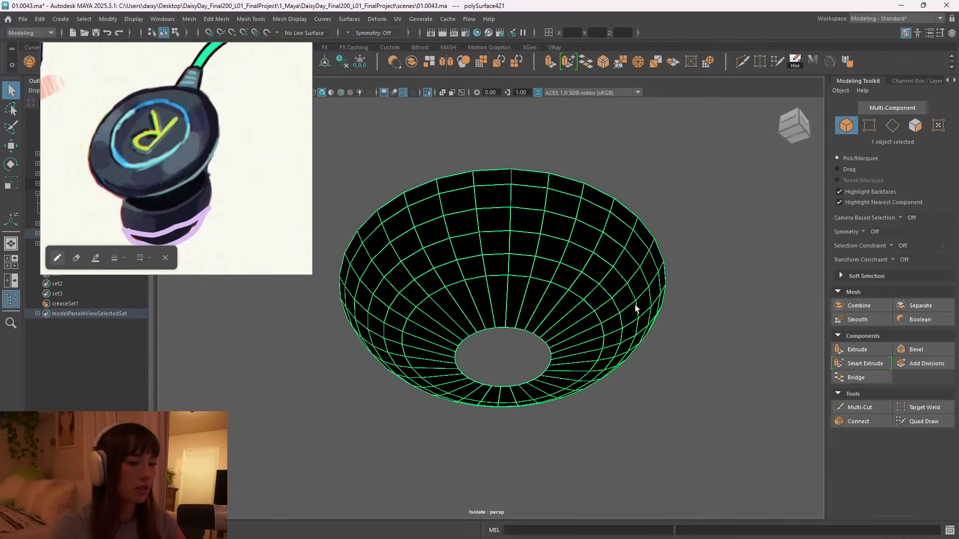
left_click_drag(636, 308, 549, 250, "alt")
right_click_drag(549, 249, 560, 261)
left_click(547, 393)
left_click_drag(546, 394, 552, 343, "alt")
key("w")
left_click_drag(522, 312, 524, 285)
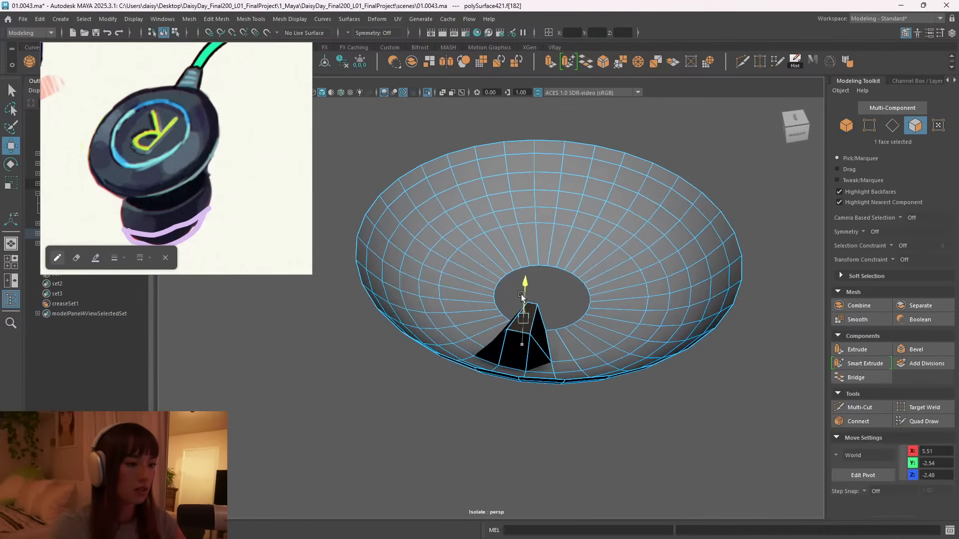
left_click_drag(546, 364, 544, 314, "alt")
key("ctrl+z")
Delete the two innermost face loops around the centre hole of the overlapping dish mesh.
right_click_drag(564, 309, 734, 305, "alt")
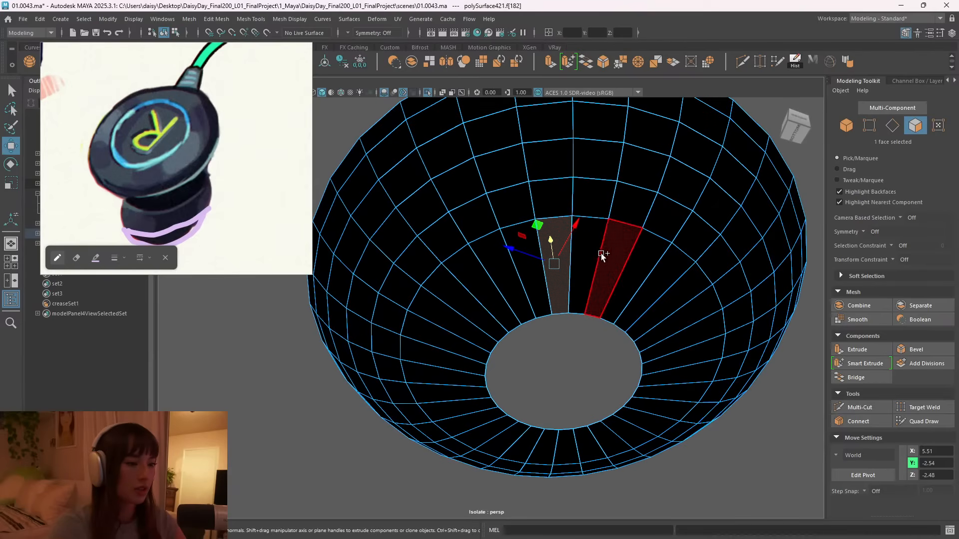
double_click(589, 254, "shift")
left_click(584, 202, "shift")
double_click(558, 203, "shift")
key("Delete")
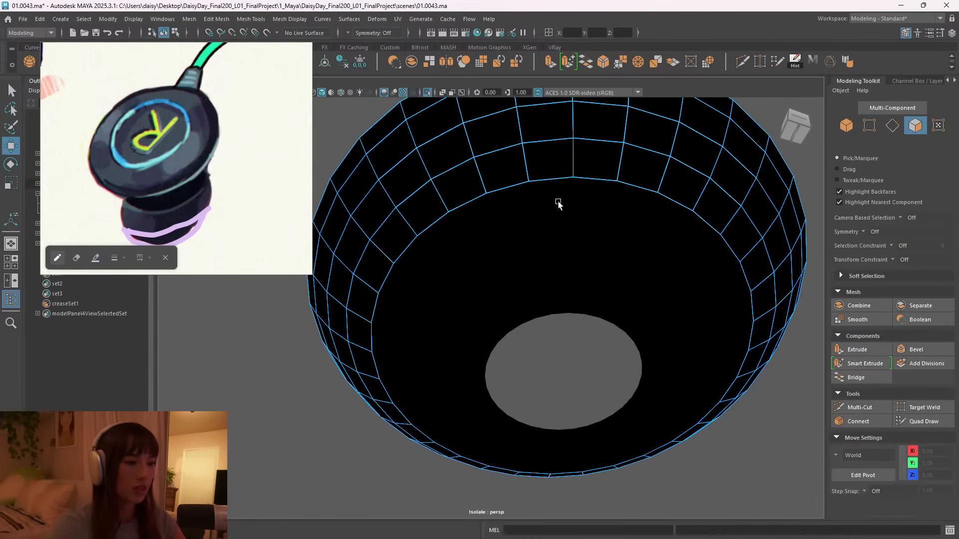
key("F8")
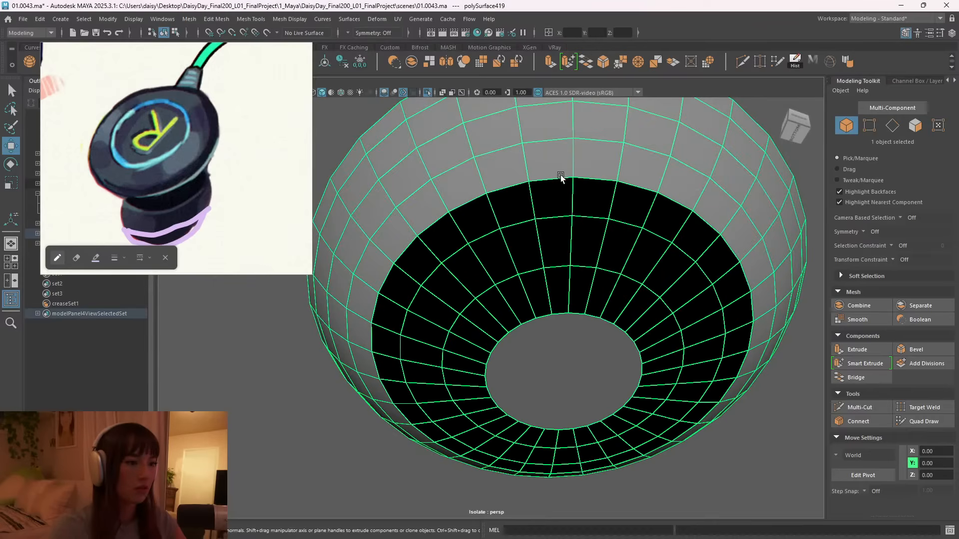
Delete the four outer face loops of the other dish mesh, keeping only its inner rings around the hole.
right_click_drag(583, 160, 581, 186)
left_click(555, 163)
double_click(605, 161, "shift")
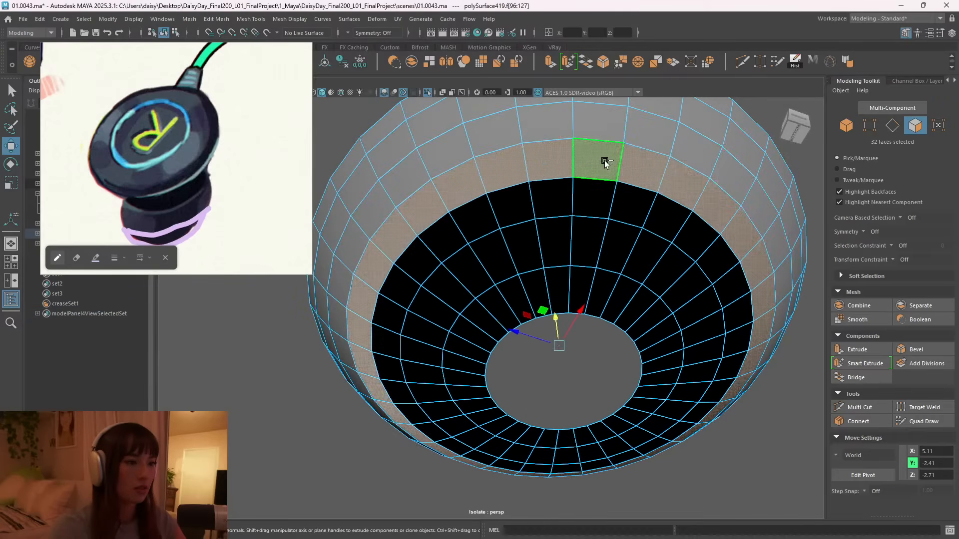
right_click_drag(717, 259, 513, 223, "alt")
left_click_drag(513, 223, 549, 278, "alt")
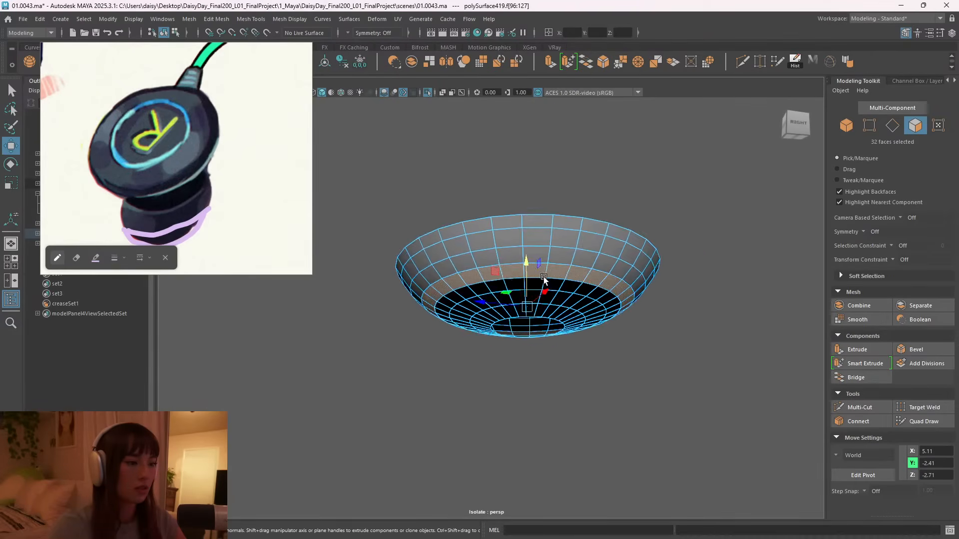
right_click_drag(462, 220, 527, 218, "alt")
double_click(555, 215, "shift")
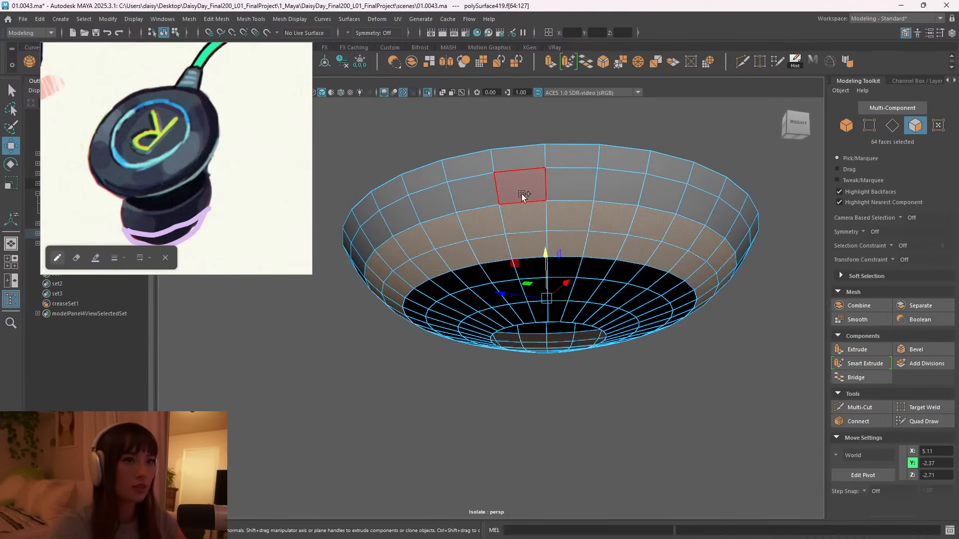
left_click(517, 184, "shift")
left_click(568, 193, "shift")
left_click(520, 160, "shift")
double_click(568, 156, "shift")
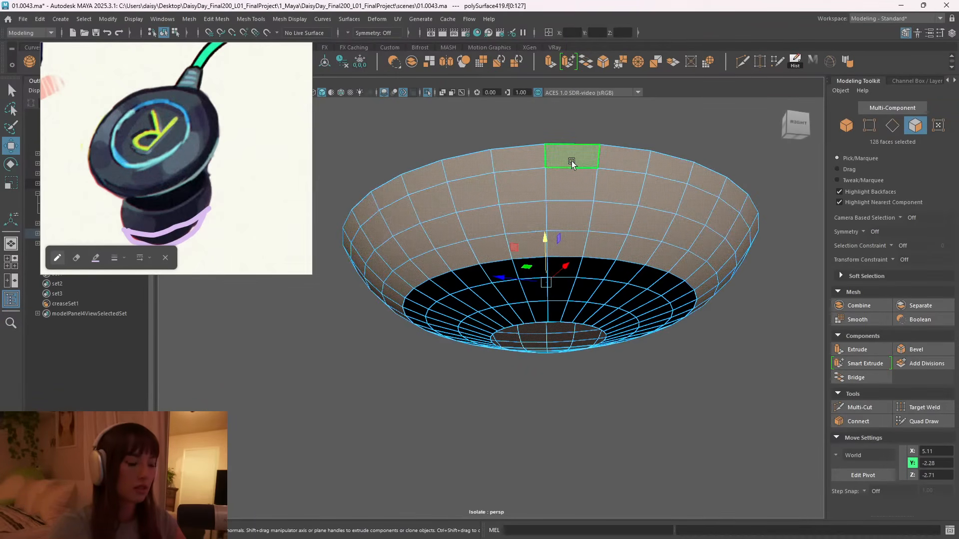
key("Delete")
left_click_drag(591, 223, 606, 260, "alt")
right_click_drag(606, 259, 654, 222)
left_click(654, 222)
left_click_drag(654, 222, 597, 307, "alt")
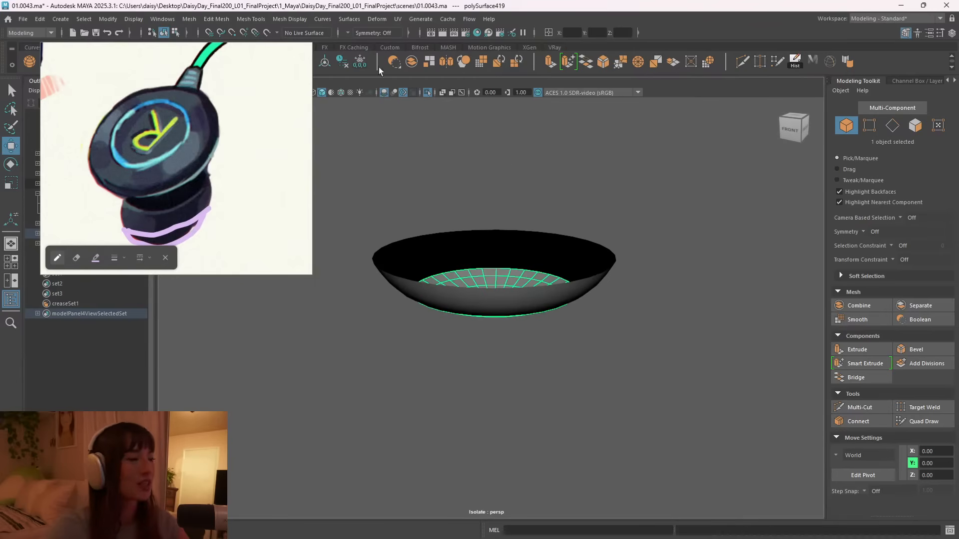
Check the trimmed dish pieces in place within the lid's recess.
key("ctrl+1")
left_click_drag(644, 189, 628, 227, "alt")
left_click(672, 259)
left_click_drag(615, 327, 585, 328, "alt")
key("ctrl+1")
key("ctrl+1")
Select the outer and inner dish pieces inside the recess and isolate both of them.
left_click(499, 280)
left_click(529, 270, "shift")
right_click_drag(523, 268, 565, 242)
left_click(523, 290)
left_click(659, 385)
key("ctrl+z")
key("ctrl+z")
key("ctrl+z")
key("ctrl+z")
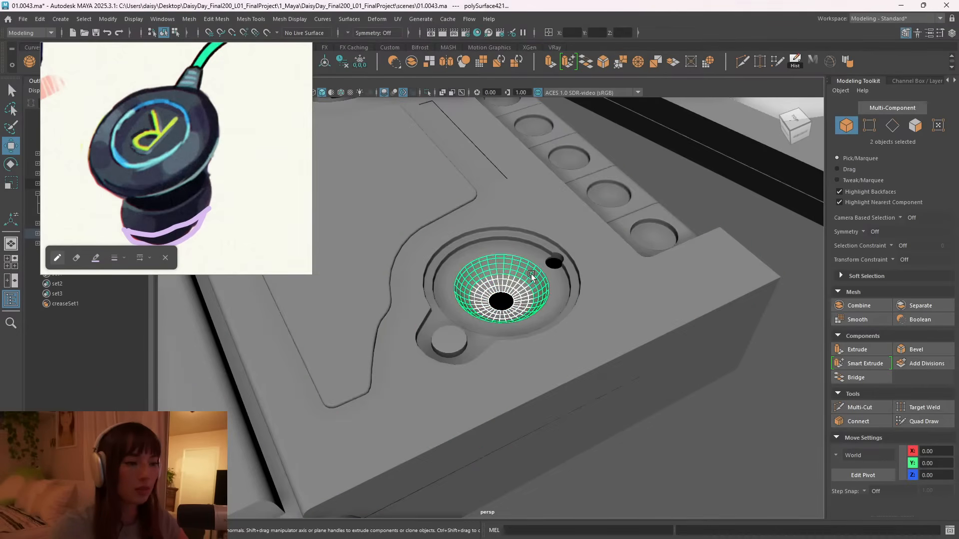
key("ctrl+1")
right_click_drag(552, 291, 566, 334, "alt")
left_click_drag(566, 334, 561, 275, "alt")
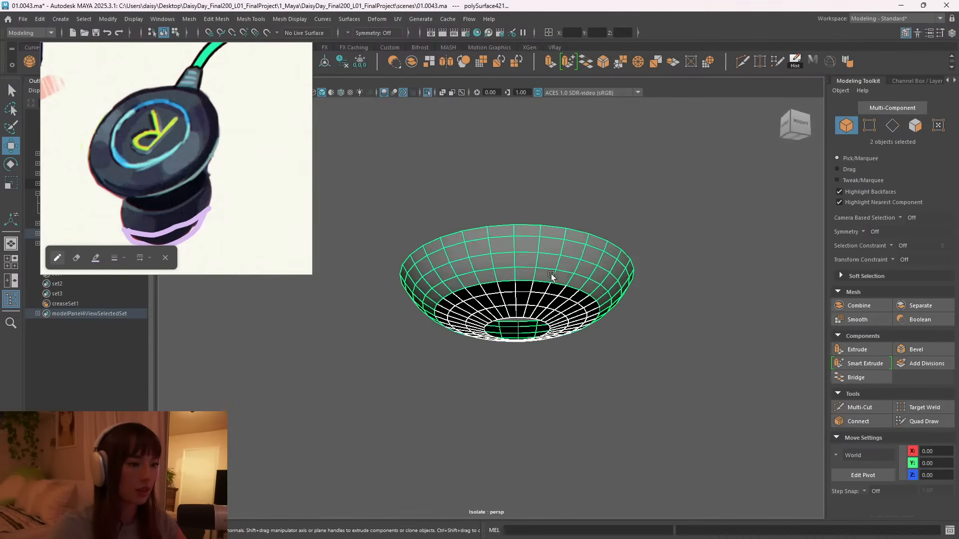
Reverse the face normals of the inner dish piece so they match the outer piece.
right_click_drag(561, 274, 591, 330, "alt")
left_click_drag(591, 330, 589, 263, "alt")
right_click_drag(587, 249, 614, 242)
left_click(562, 273)
left_click(291, 19)
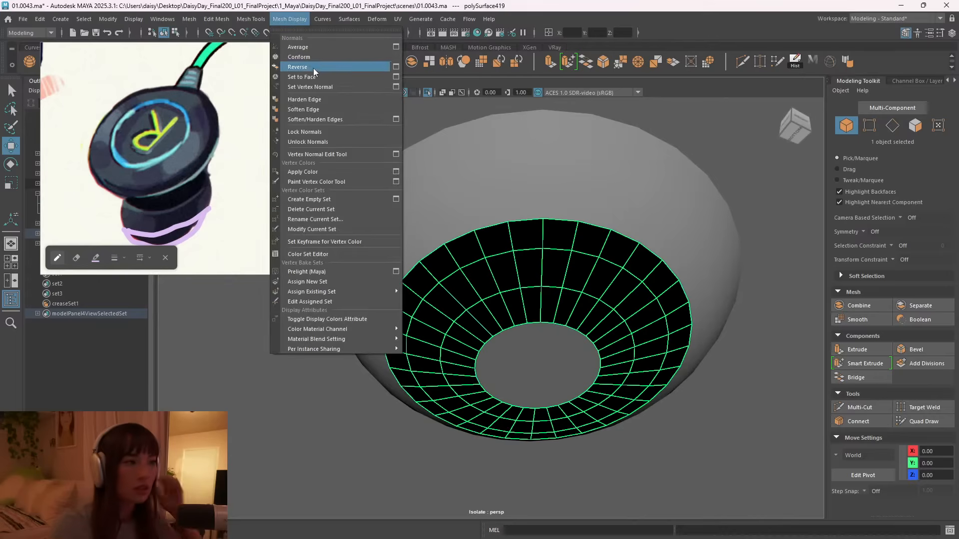
left_click(320, 68)
right_click_drag(688, 218, 725, 193)
left_click_drag(709, 307, 621, 322, "alt")
Select the inner and outer dish pieces and combine them into one mesh.
left_click(705, 336)
left_click_drag(647, 384, 661, 334, "alt")
left_click(657, 221, "shift")
left_click(860, 305)
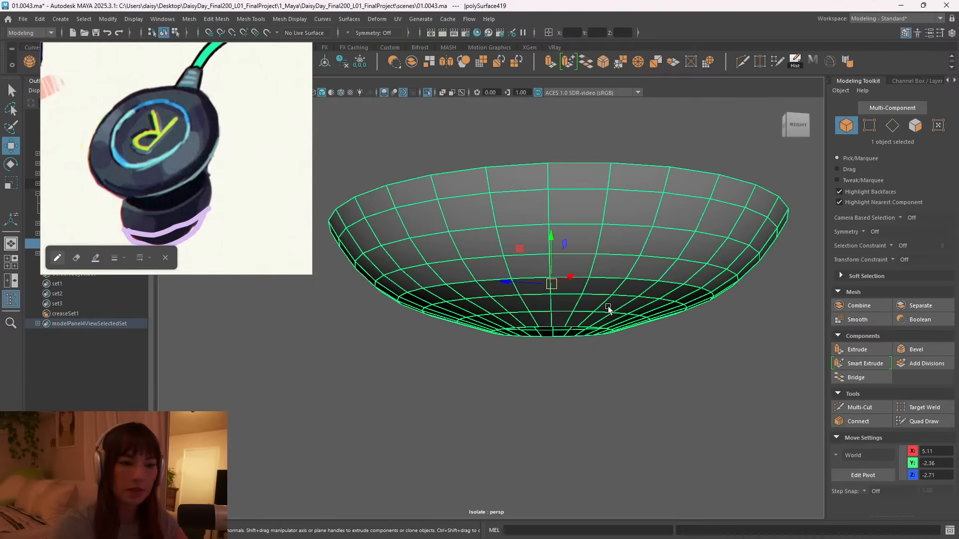
Merge all the vertices of the combined dish to join its inner and outer rings.
right_click_drag(732, 338, 539, 231, "alt")
left_click_drag(379, 193, 639, 356)
right_click_drag(567, 280, 562, 151, "shift")
left_click_drag(636, 171, 608, 293, "alt")
right_click_drag(640, 216, 706, 185)
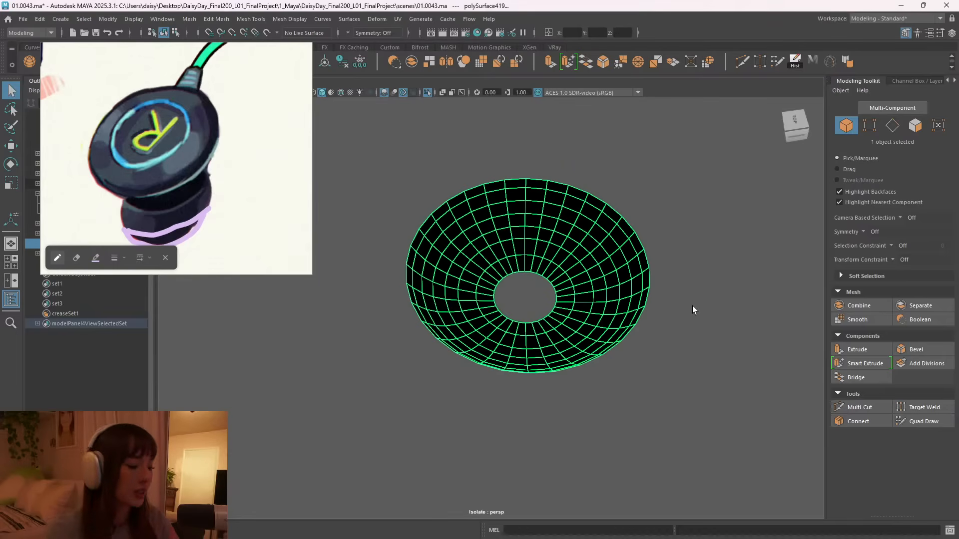
left_click_drag(566, 356, 540, 350, "alt")
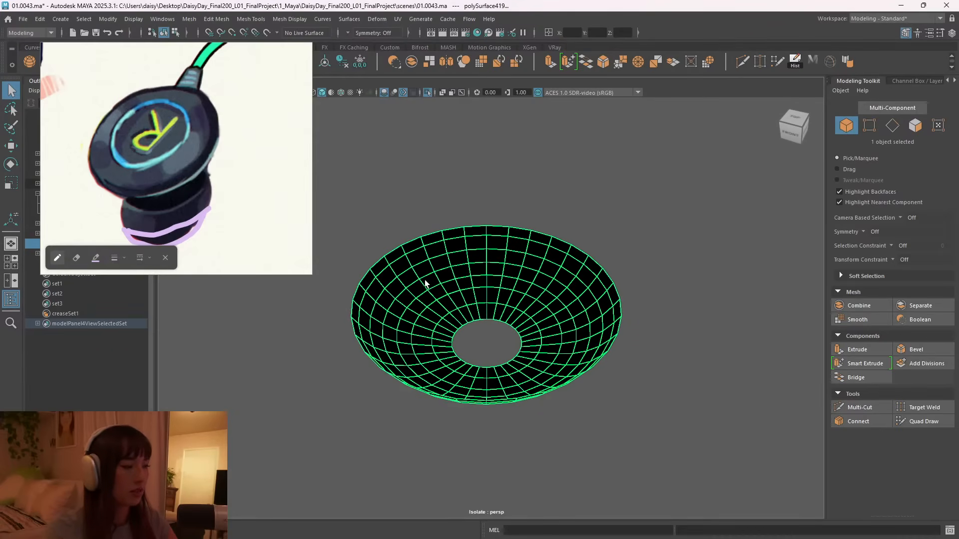
Extrude the dish's outer rim edge loop straight up in two successive sections to form a vertical wall.
left_click(489, 222)
left_click(523, 308)
left_click_drag(523, 308, 516, 344, "alt")
right_click_drag(544, 287, 537, 262)
double_click(502, 324)
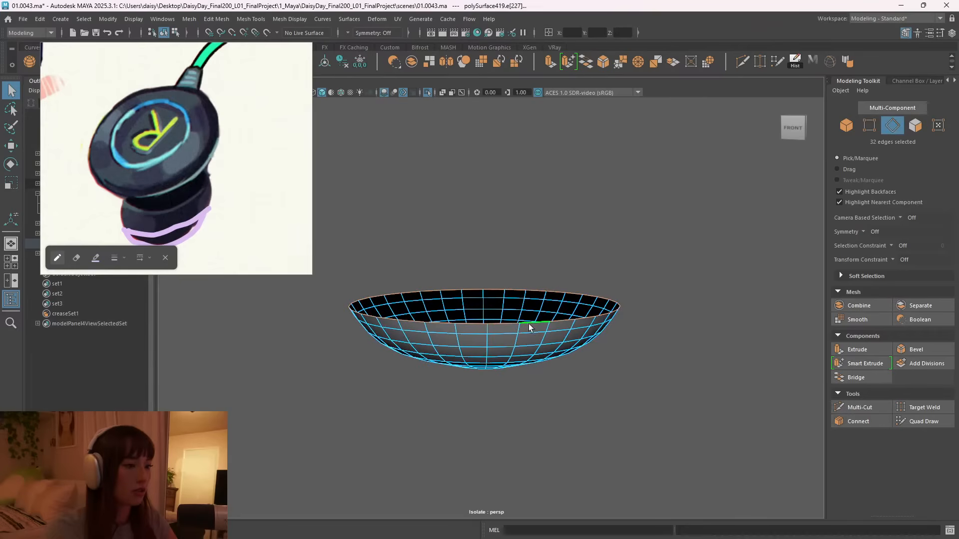
key("ctrl+e")
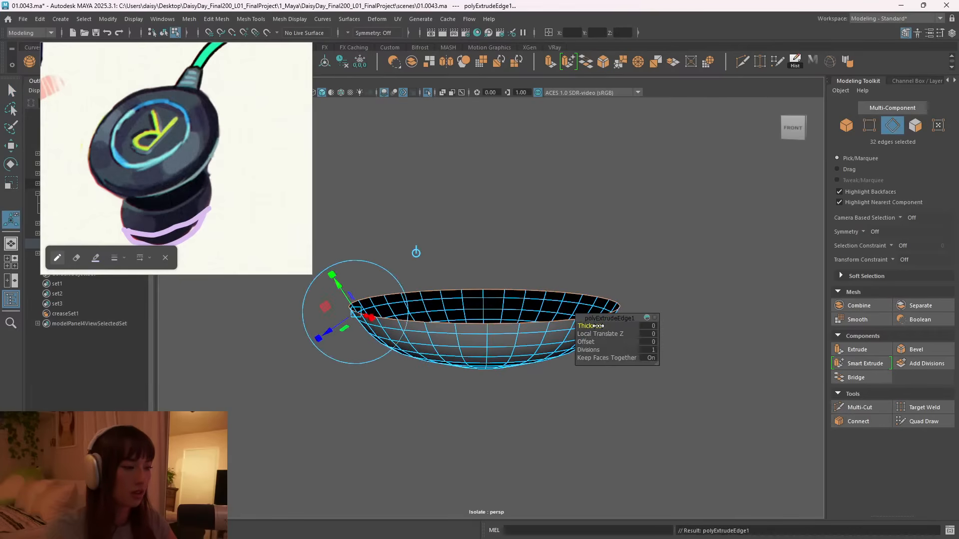
key("w")
left_click_drag(486, 282, 485, 268)
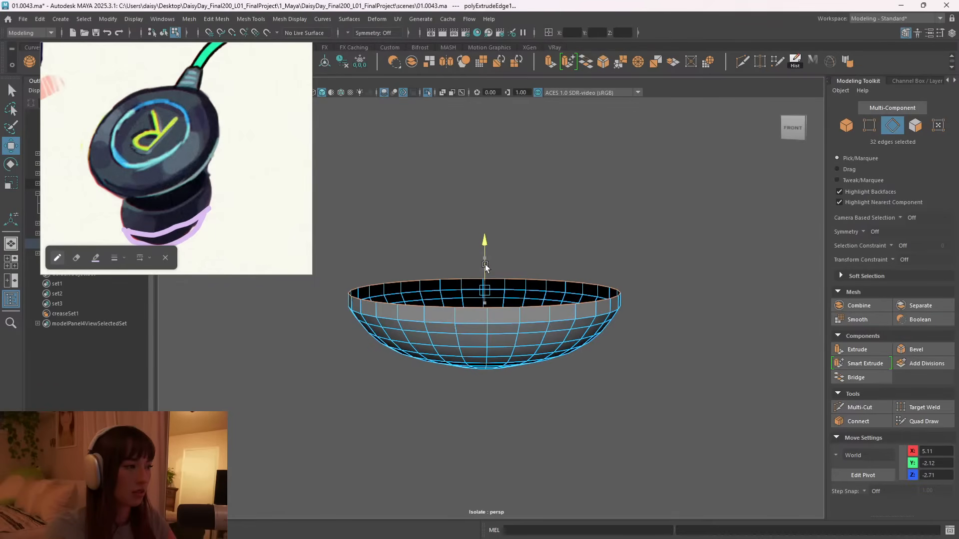
key("ctrl+e")
left_click_drag(356, 271, 353, 242)
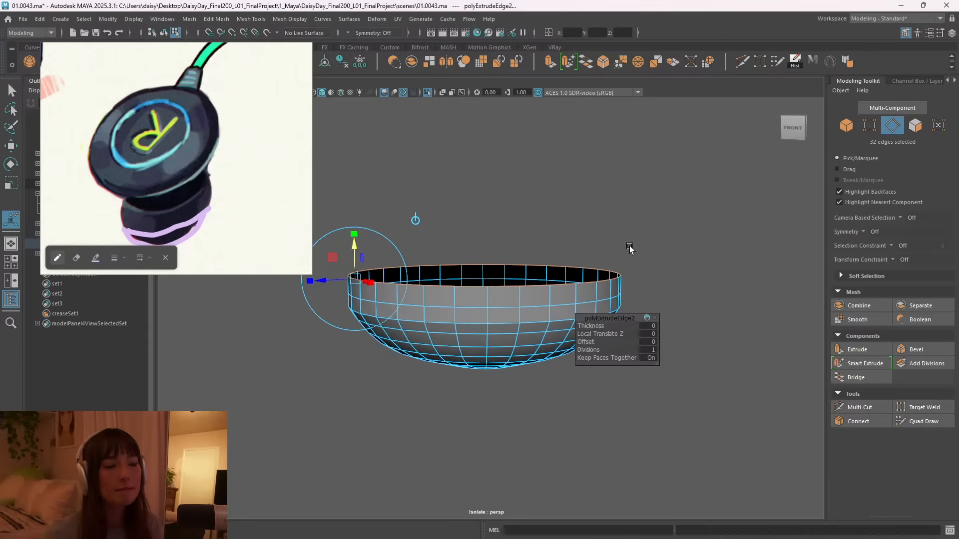
Extrude the dish's rim edge loop up by another section and scale it inward to taper the opening.
left_click_drag(505, 265, 563, 281, "alt")
right_click_drag(563, 280, 521, 281, "alt")
middle_click_drag(521, 281, 432, 284, "alt")
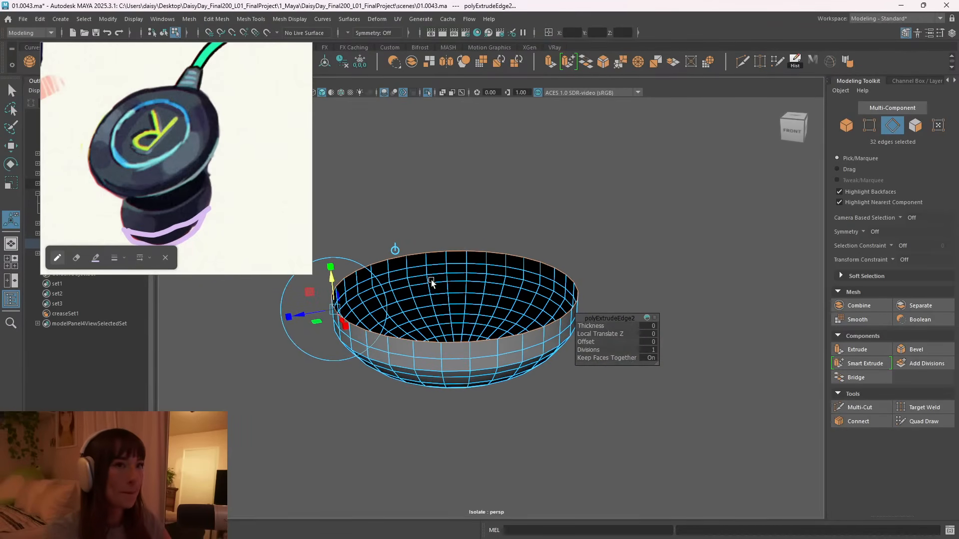
left_click_drag(426, 281, 462, 276, "alt")
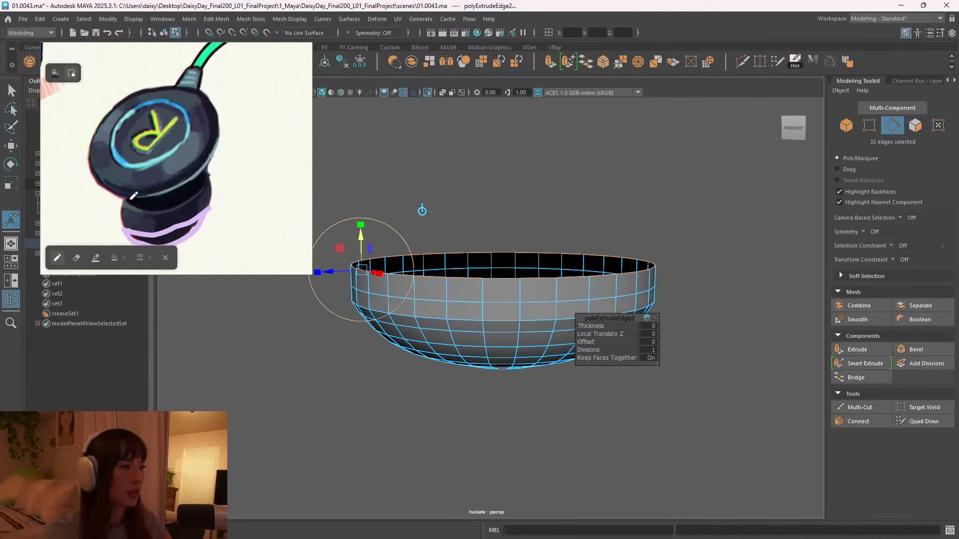
left_click_drag(527, 292, 539, 301, "alt")
right_click_drag(539, 300, 450, 268, "alt")
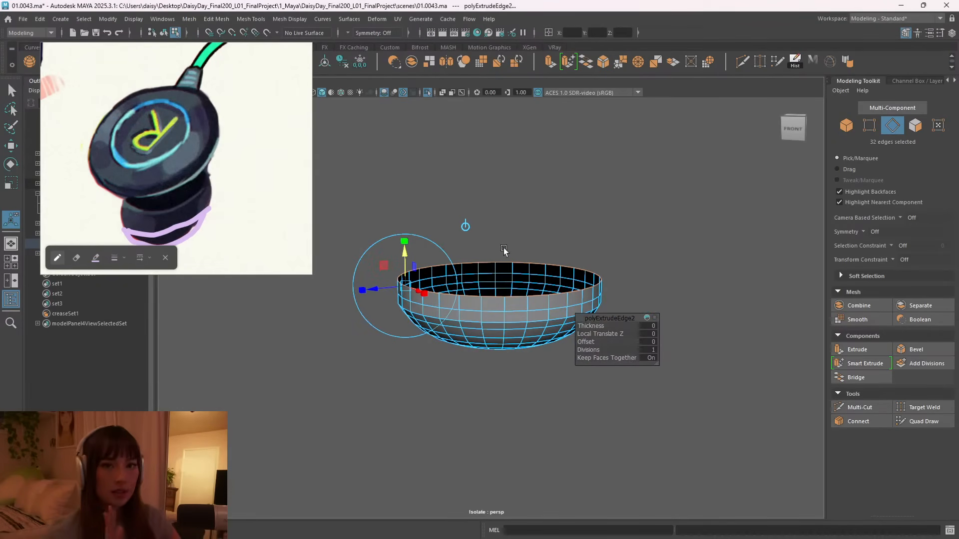
key("ctrl+e")
left_click_drag(404, 242, 398, 227)
left_click_drag(518, 291, 538, 301, "alt")
scroll(538, 288, "down", 1)
key("r")
left_click_drag(499, 268, 474, 265)
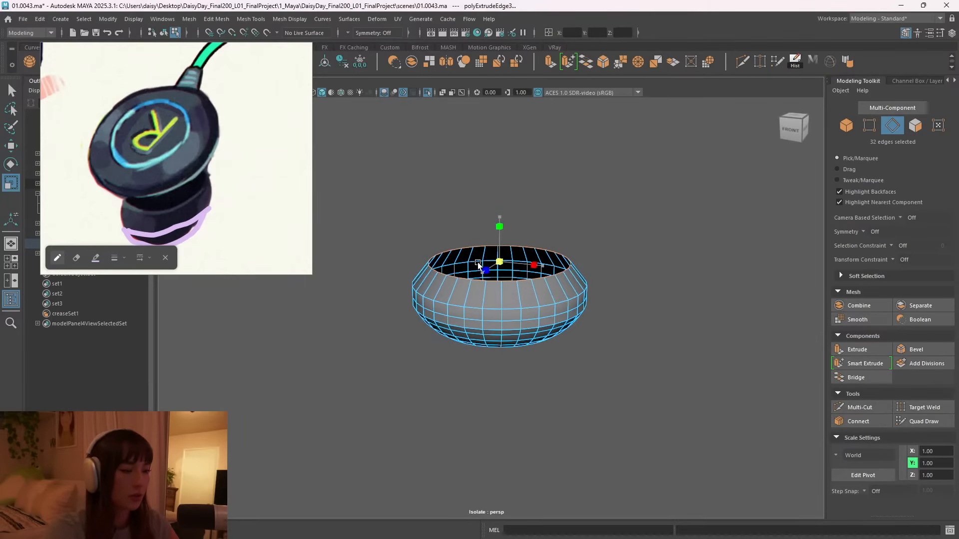
left_click(700, 291)
Select the tapered opening's edge loop and shift it slightly along Z to -2.81.
mouse_move(503, 310)
left_mouse_down("alt")
mouse_move(502, 323)
mouse_move(460, 310)
mouse_move(497, 306)
mouse_move(507, 322)
left_mouse_up("alt")
double_click(493, 291)
scroll(498, 305, "down", 3)
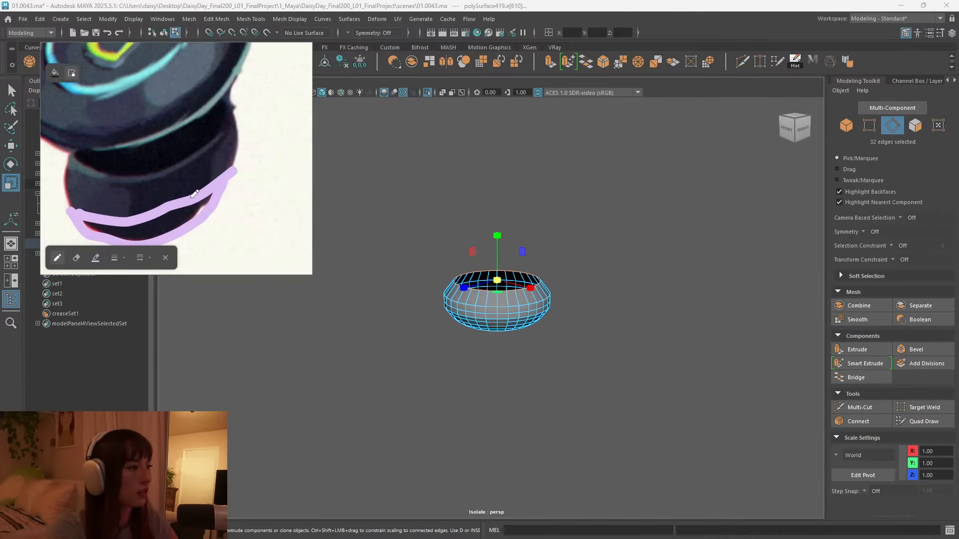
scroll(544, 285, "up", 3)
key("w")
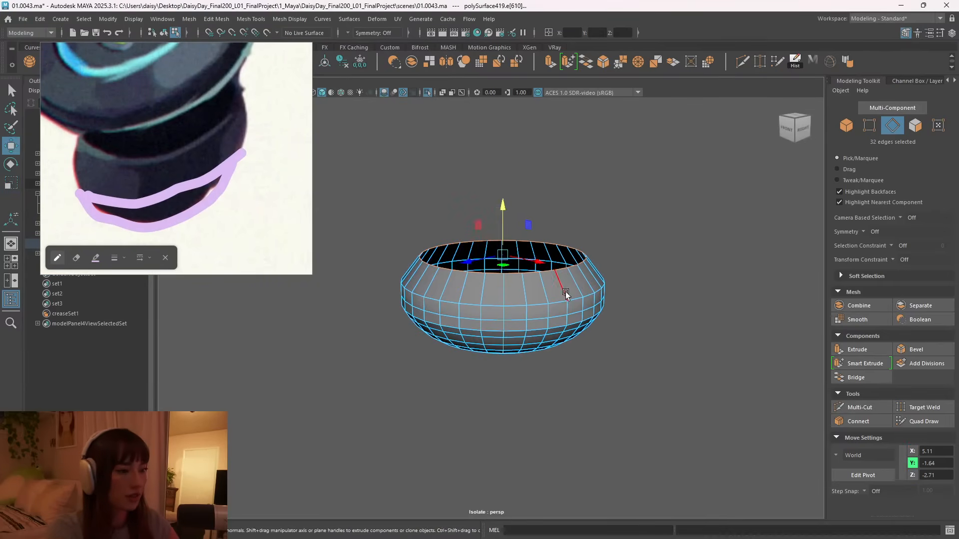
left_click_drag(565, 293, 498, 301, "alt")
left_click_drag(466, 267, 478, 266)
Slide the edge loop at the base of the taper slightly upward and bevel it with fraction 0.62 and 2 segments.
left_click_drag(515, 380, 573, 331, "alt")
mouse_move(572, 330)
right_mouse_down("alt")
mouse_move(507, 322)
mouse_move(588, 330)
right_mouse_up("alt")
left_click_drag(588, 331, 473, 337, "alt")
right_click_drag(473, 336, 596, 297, "alt")
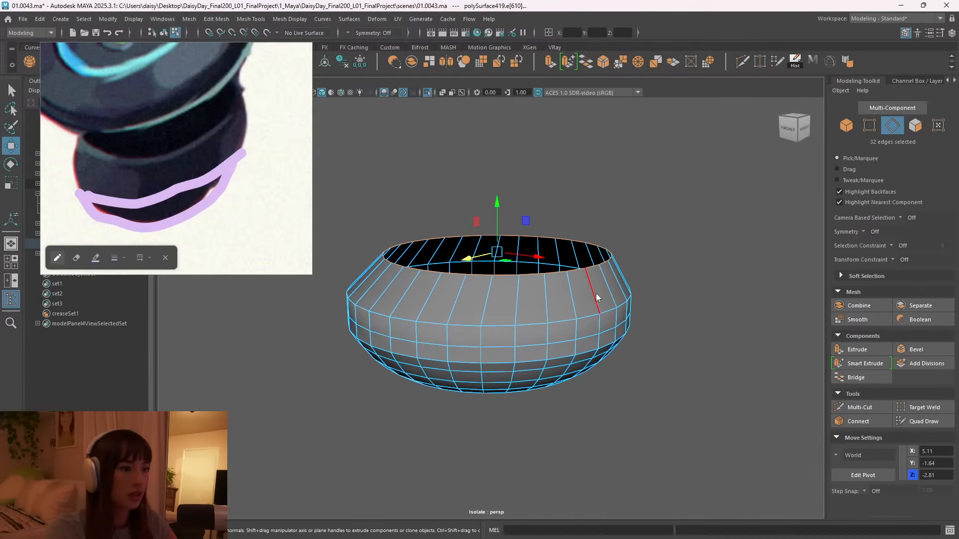
double_click(526, 325)
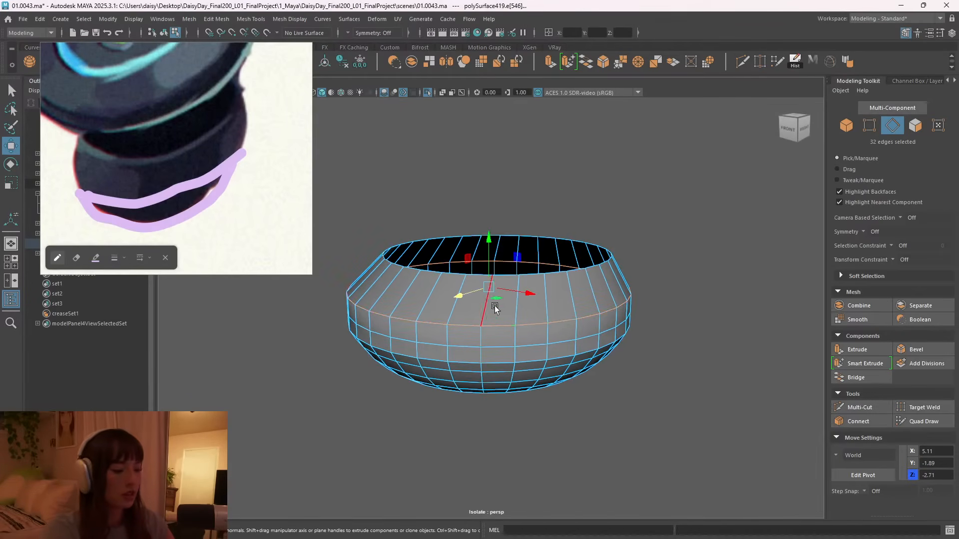
left_click_drag(489, 267, 490, 259, "ctrl+shift")
key("ctrl+b")
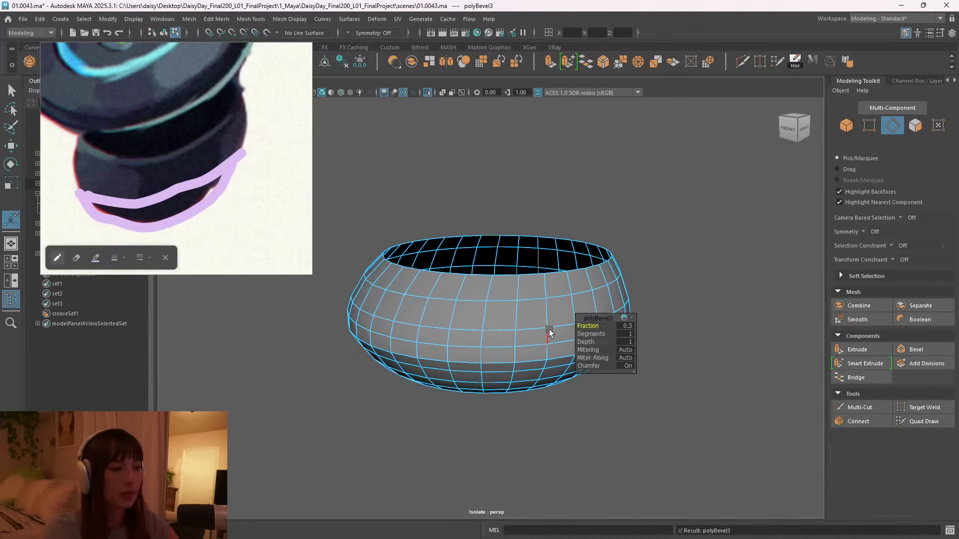
left_click_drag(588, 333, 602, 326)
left_click_drag(528, 280, 485, 354, "alt")
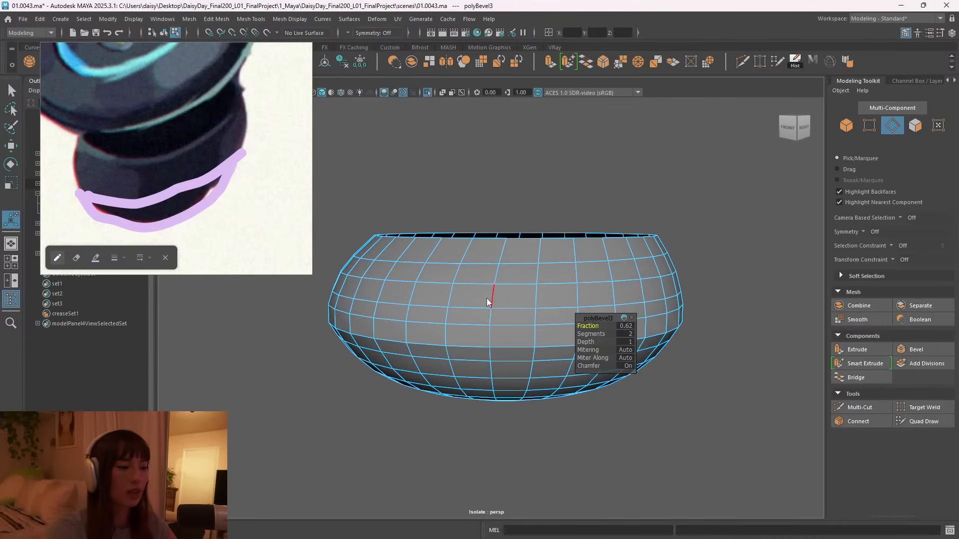
Delete the surplus horizontal edge loop just below the bevel on the earbud's side wall.
key("q")
double_click(465, 306)
key("ctrl+Delete")
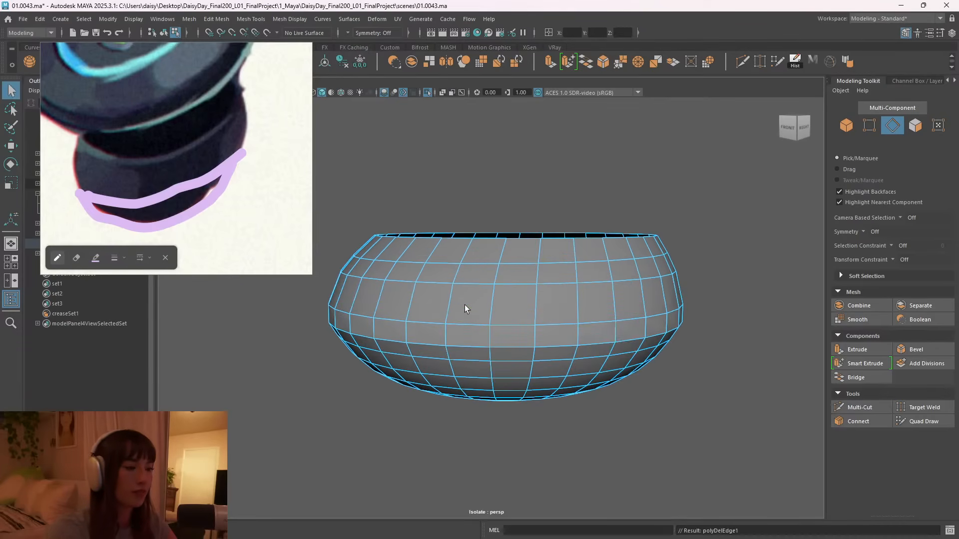
Slide the edge loop around the wall's widest part slightly upward and bevel it with fraction 0.4 and 1 segment.
scroll(479, 331, "down", 2)
double_click(479, 319)
key("w")
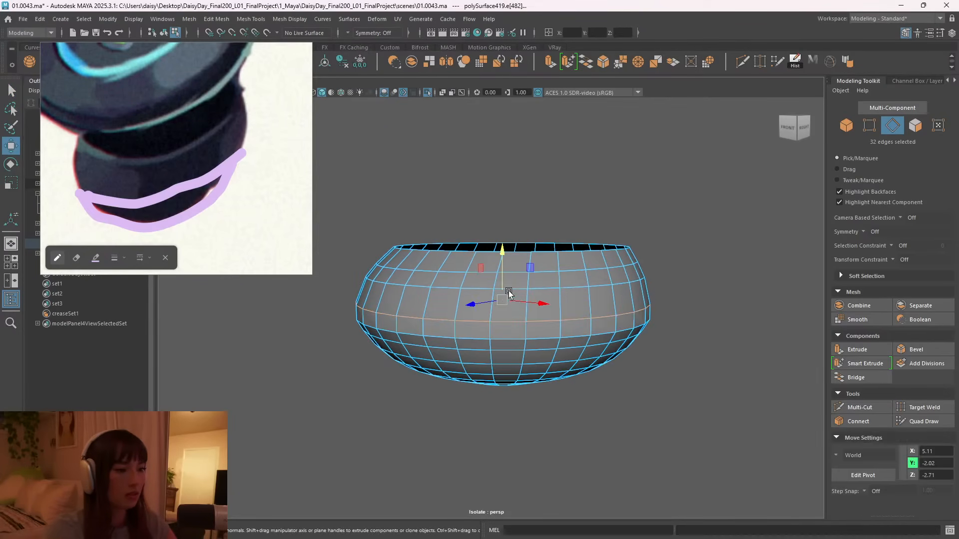
left_click_drag(503, 283, 503, 279, "ctrl+shift")
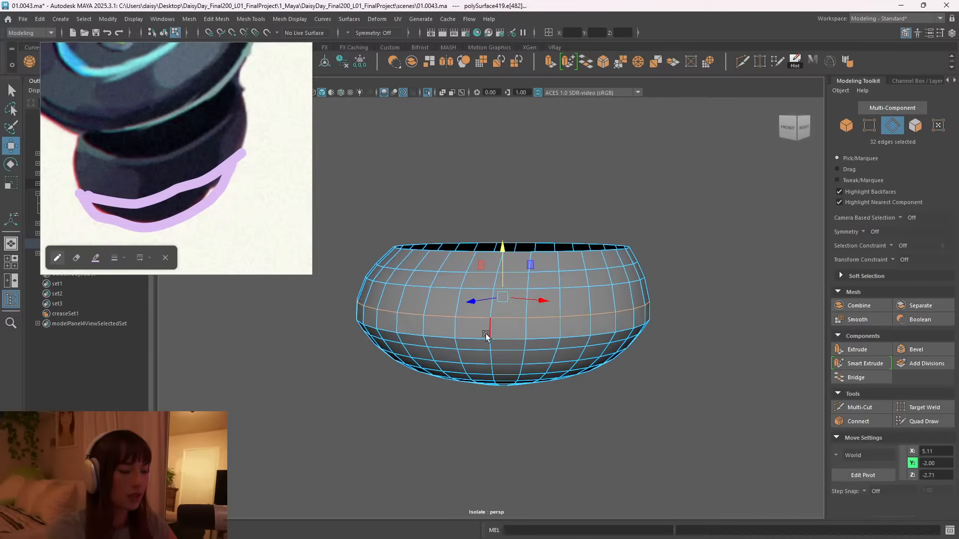
left_click_drag(505, 343, 468, 348, "alt")
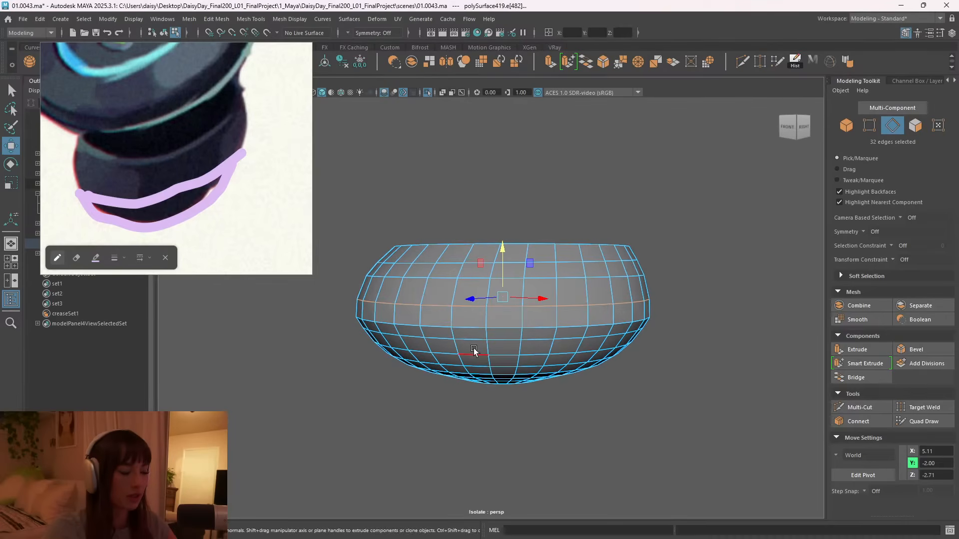
key("ctrl+b")
left_click_drag(593, 325, 588, 325)
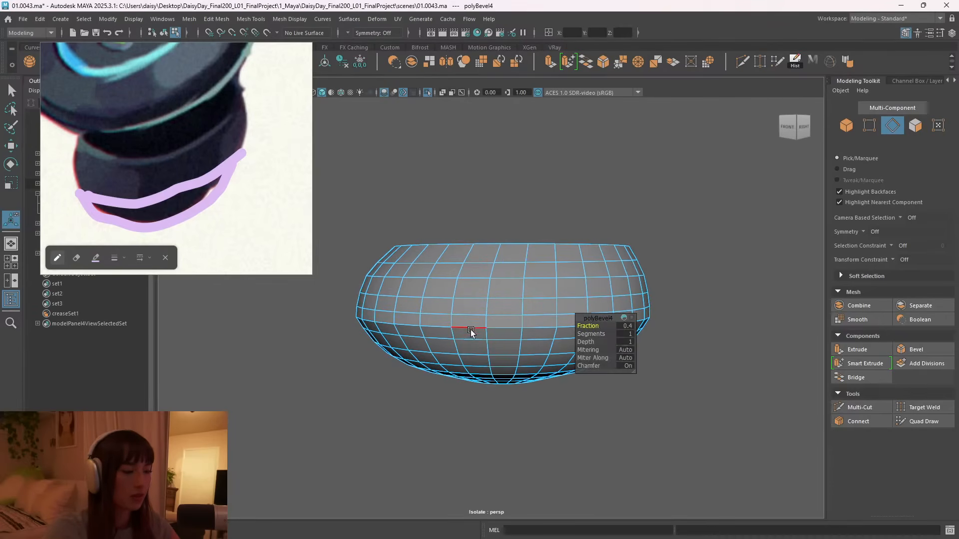
scroll(469, 331, "up", 3)
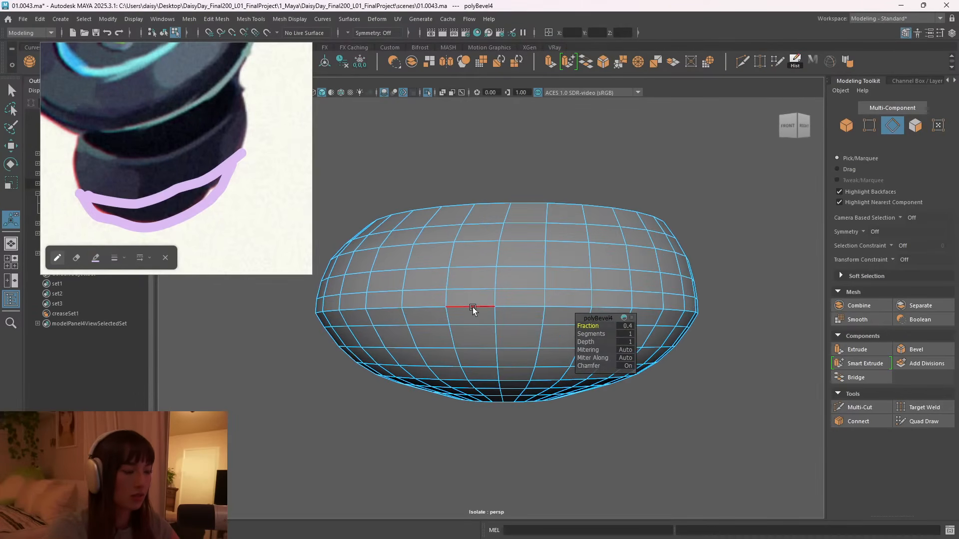
left_click_drag(487, 310, 488, 357, "alt")
scroll(482, 338, "down", 3)
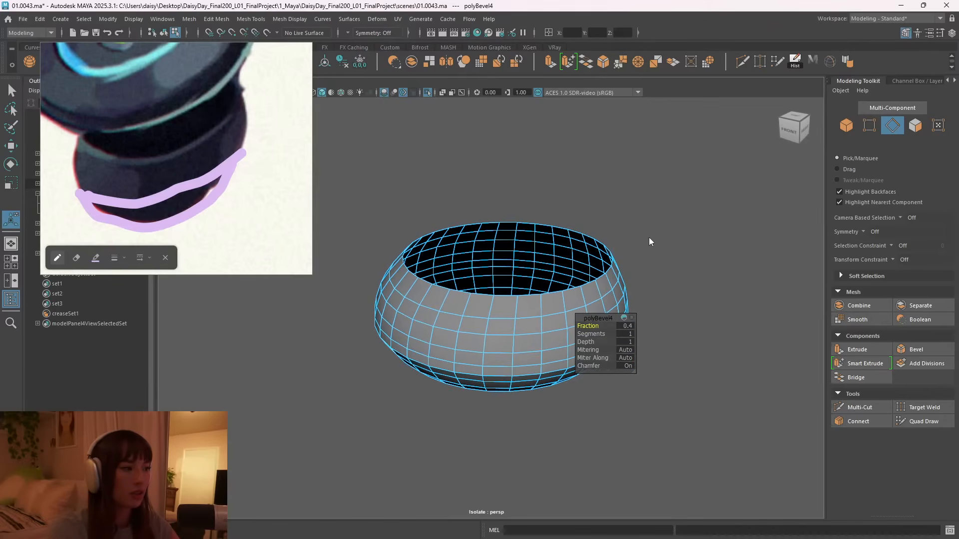
Return to object mode, end the earbud's isolation to show the whole player, and clear the selection.
key("F8")
key("ctrl+1")
left_click_drag(714, 345, 624, 377, "alt")
right_click_drag(624, 377, 394, 285, "alt")
left_click_drag(394, 285, 424, 328, "alt")
right_click(671, 249)
right_click_drag(671, 248, 720, 235)
left_click(729, 262)
Examine from several angles how the earbud piece sits in the recess of the player's lid.
left_click_drag(535, 417, 545, 362, "alt")
right_click_drag(545, 362, 510, 342, "alt")
left_click_drag(510, 343, 505, 367, "alt")
right_click_drag(505, 367, 558, 334, "alt")
middle_click_drag(558, 333, 556, 383, "alt")
left_click_drag(556, 383, 486, 375, "alt")
right_click_drag(486, 375, 515, 372, "alt")
middle_click_drag(515, 372, 516, 329, "alt")
right_click_drag(516, 330, 549, 351, "alt")
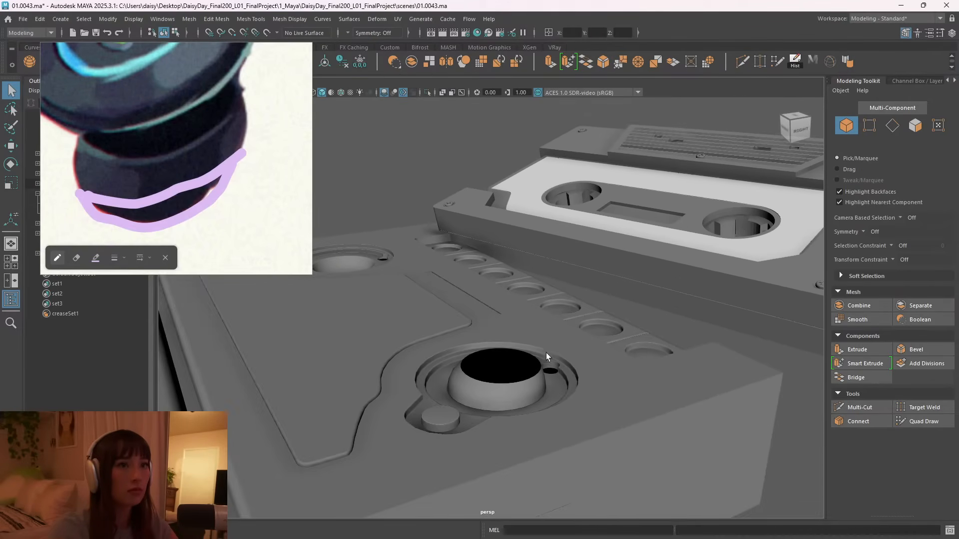
left_click_drag(550, 352, 614, 313, "alt")
right_click_drag(614, 313, 576, 317, "alt")
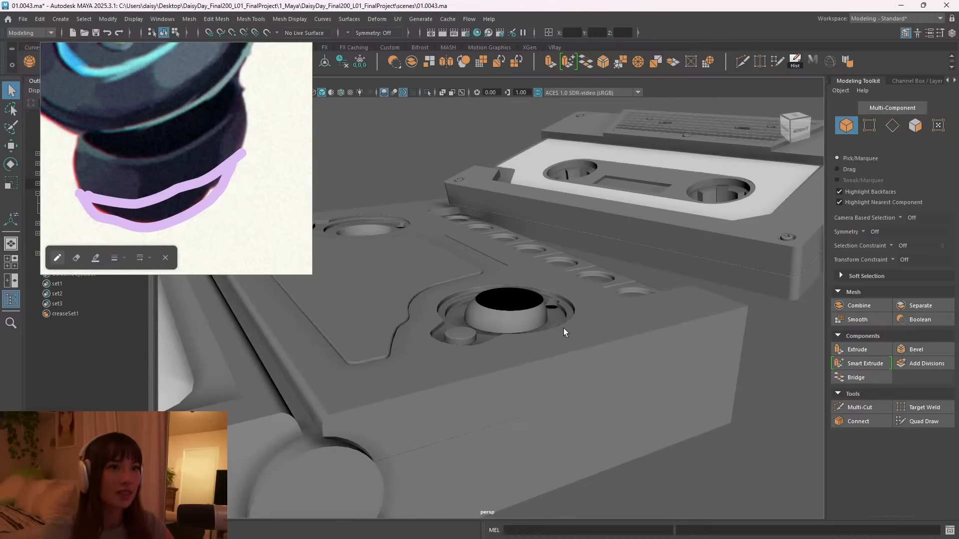
right_click_drag(563, 329, 498, 322, "alt")
middle_click_drag(483, 331, 492, 313, "alt")
right_click_drag(492, 313, 573, 219, "alt")
left_click_drag(508, 266, 529, 287, "alt")
right_click_drag(529, 286, 601, 287, "alt")
mouse_move(601, 287)
left_mouse_down("alt")
mouse_move(569, 265)
mouse_move(602, 287)
left_mouse_up("alt")
Select the earbud piece and compare its place in the lid with the recess in the reference illustration.
left_click(556, 260)
scroll(210, 153, "down", 5)
middle_click_drag(141, 105, 278, 240)
middle_click_drag(95, 113, 248, 183)
mouse_move(269, 108)
middle_mouse_down()
mouse_move(107, 195)
mouse_move(148, 193)
middle_mouse_up()
middle_click_drag(240, 100, 164, 194)
middle_click_drag(94, 145, 251, 197)
scroll(254, 193, "up", 4)
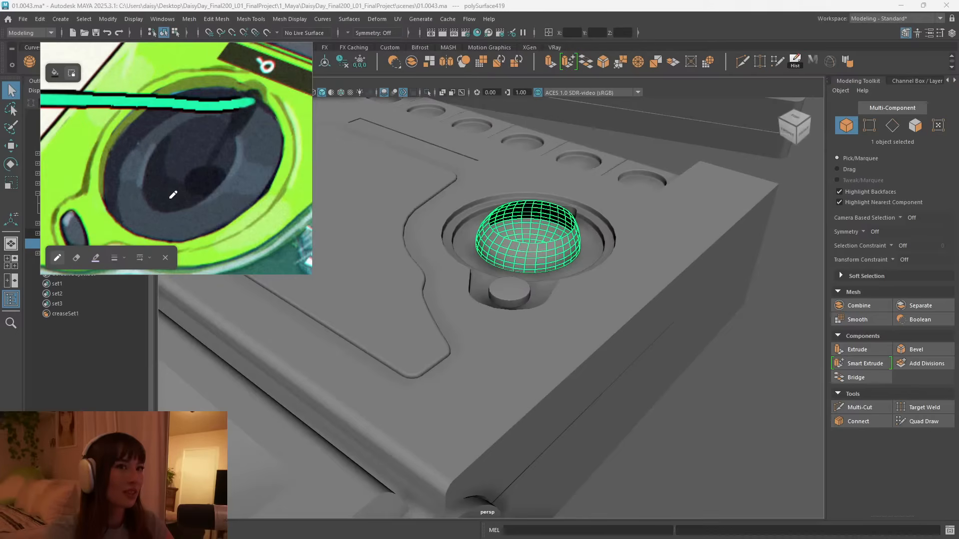
middle_click_drag(207, 203, 187, 191)
left_click_drag(528, 297, 486, 270, "alt")
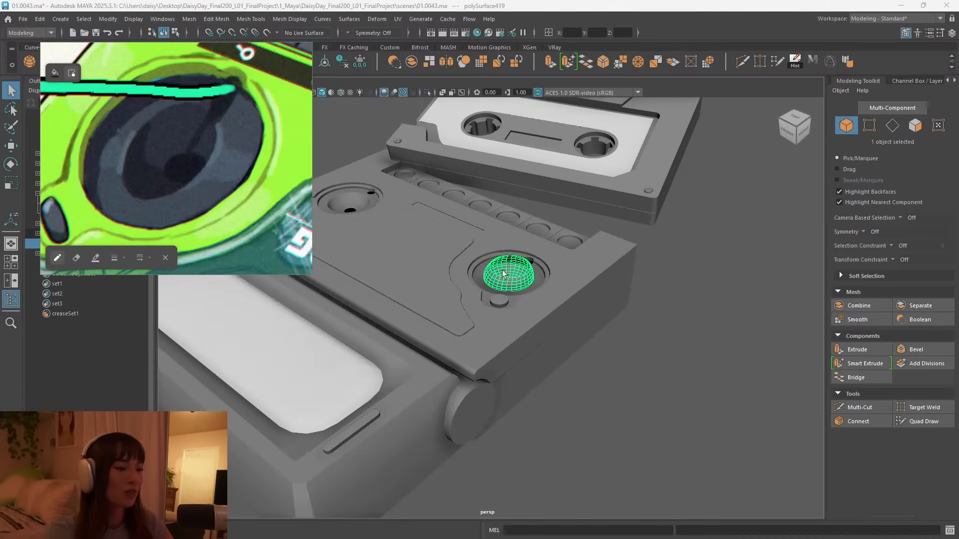
Dismiss the reference illustration and hide the earbud piece to expose the recess beneath it.
left_click(282, 50)
left_click_drag(556, 270, 601, 312, "alt")
scroll(601, 312, "up", 4)
middle_click_drag(602, 313, 500, 299, "alt")
left_click_drag(499, 299, 498, 265, "alt")
key("h")
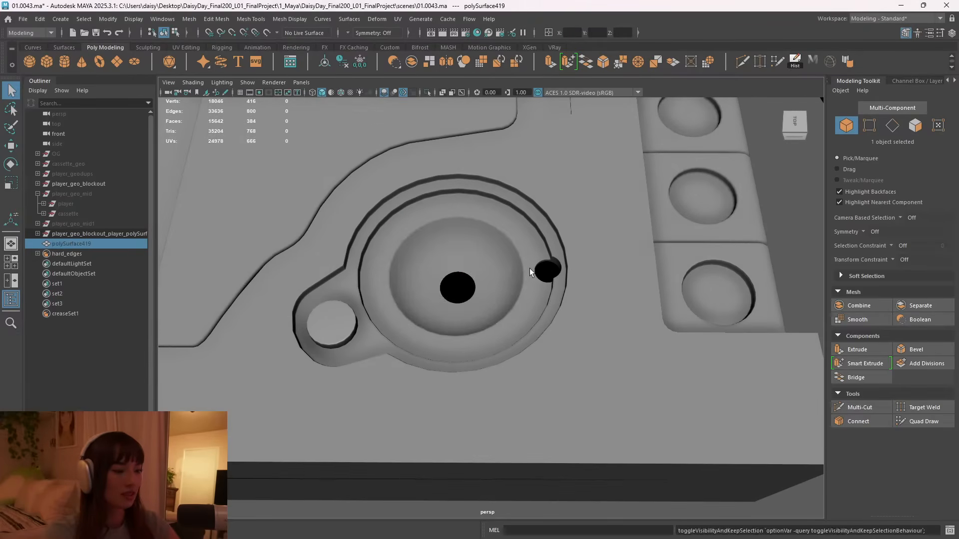
Select all the face rings of the lid's right-hand recess bowl, from the centre hole out to its bevelled rim.
left_click(520, 307)
right_click_drag(520, 307, 586, 328, "alt")
left_click_drag(586, 328, 546, 302, "alt")
right_click_drag(546, 301, 507, 295, "alt")
left_click_drag(570, 320, 540, 280, "alt")
right_click_drag(480, 224, 515, 224, "alt")
middle_click_drag(514, 224, 511, 282, "alt")
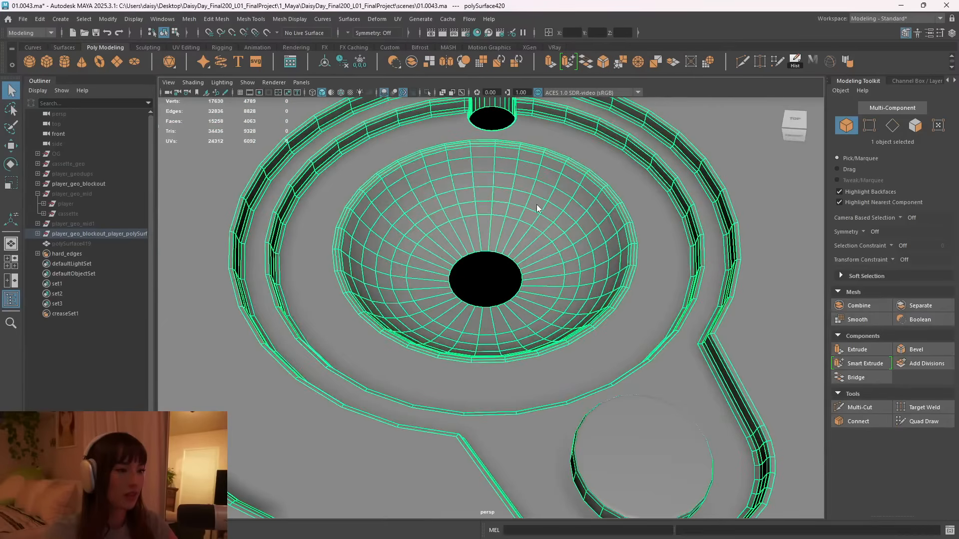
key("F11")
double_click(510, 235)
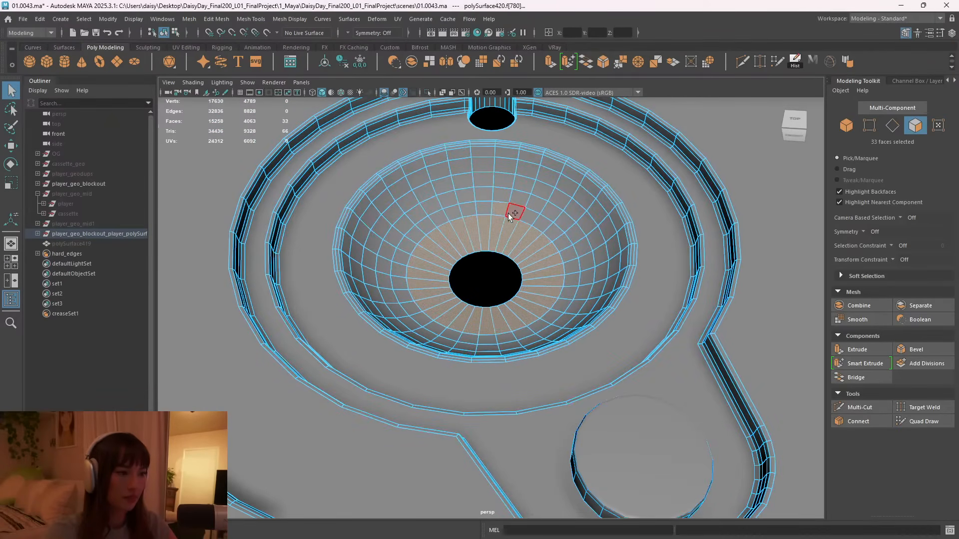
double_click(508, 213, "shift")
double_click(516, 195, "shift")
double_click(507, 168, "shift")
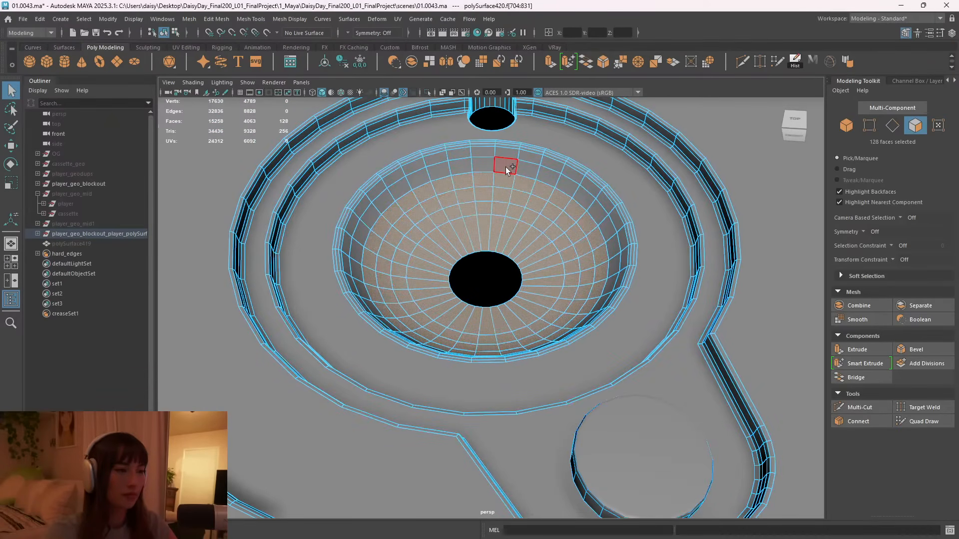
double_click(527, 172, "shift")
left_click_drag(530, 227, 486, 176, "alt")
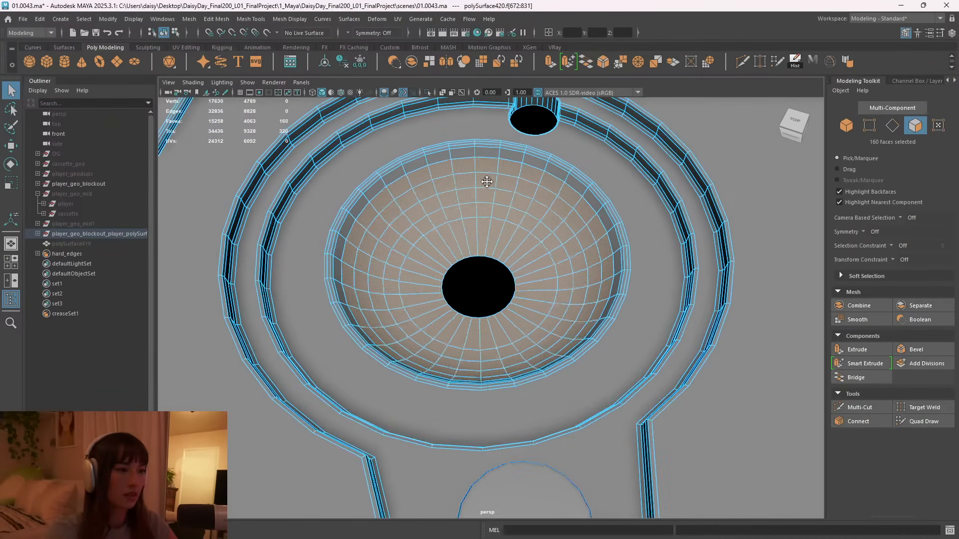
scroll(486, 176, "down", 5)
scroll(757, 275, "up", 5)
double_click(523, 211, "shift")
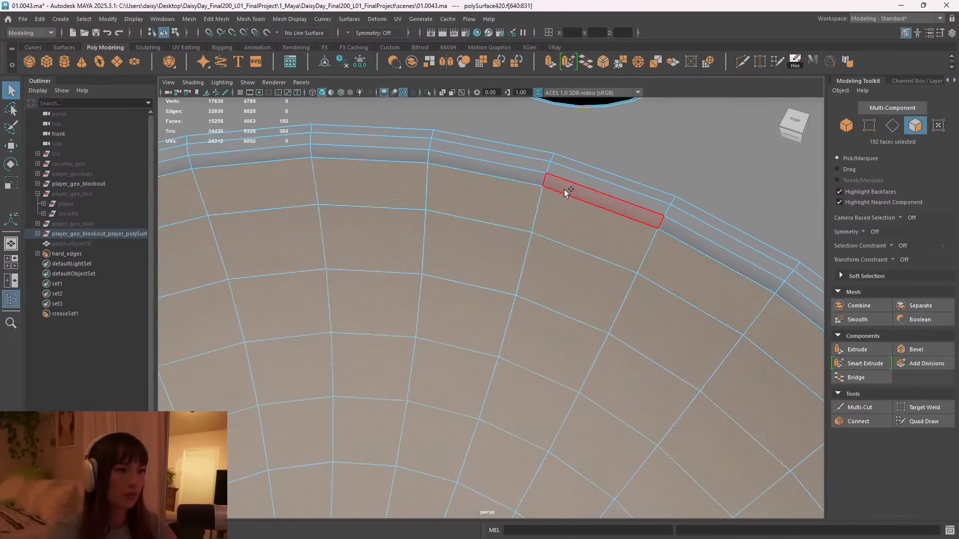
double_click(564, 190, "shift")
double_click(574, 170, "shift")
double_click(531, 160, "shift")
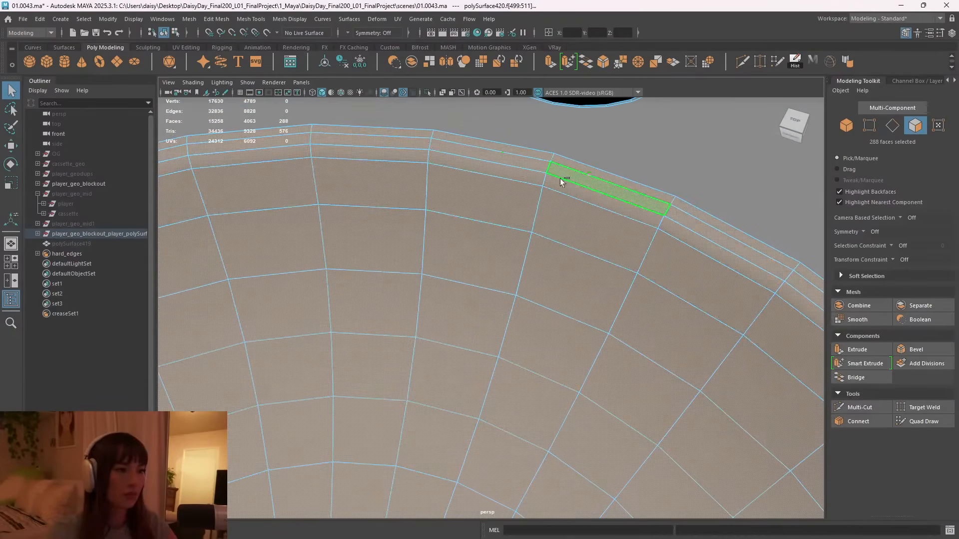
scroll(535, 283, "up", 5)
scroll(535, 283, "down", 5)
left_click_drag(535, 284, 483, 281, "alt")
scroll(472, 286, "up", 3)
scroll(484, 280, "down", 3)
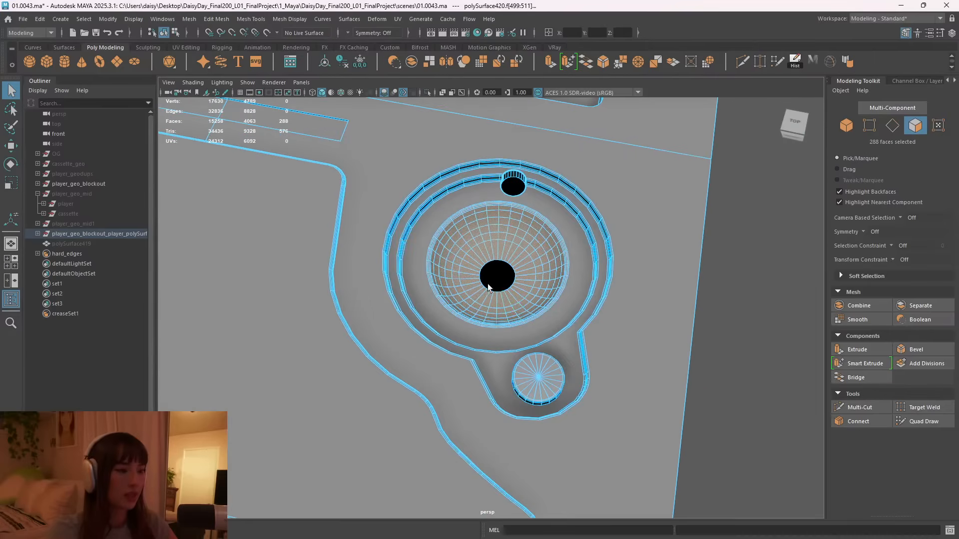
Scale the selected bowl faces narrower along X to make the recess oval, and clear the face selection.
key("r")
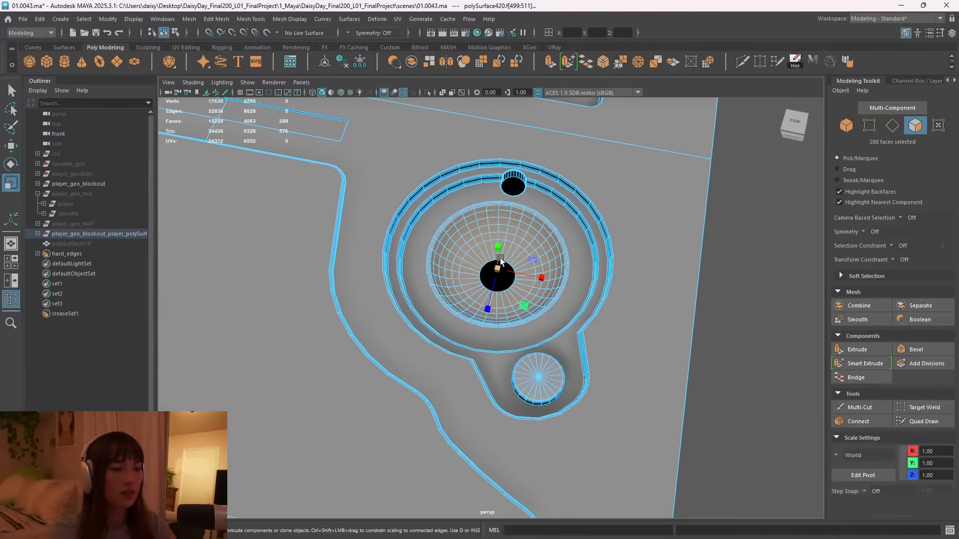
left_click_drag(540, 279, 534, 275)
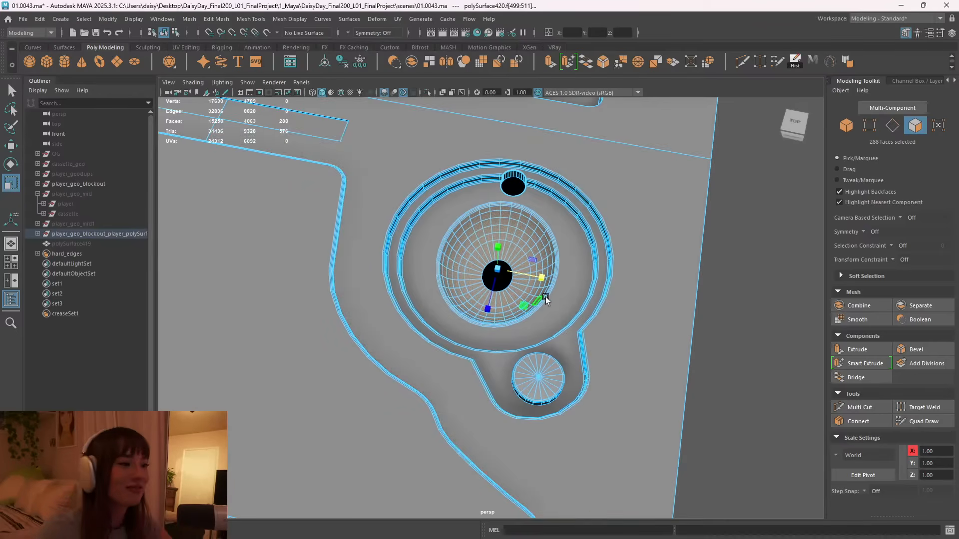
left_click_drag(652, 257, 551, 291, "alt")
middle_click_drag(552, 292, 604, 347, "alt")
left_click_drag(604, 347, 597, 343, "alt")
right_click_drag(598, 342, 456, 319, "alt")
left_click_drag(455, 320, 428, 319, "alt")
left_click(683, 302)
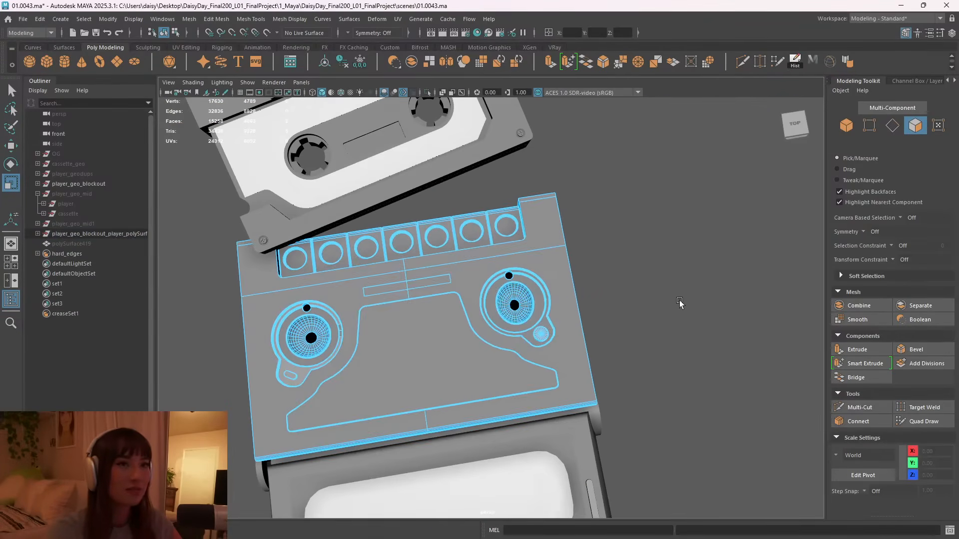
Return the lid to object mode and examine both of its bowl recesses from above.
left_click_drag(631, 311, 495, 304, "alt")
right_click_drag(495, 305, 527, 308, "alt")
left_click_drag(527, 307, 557, 316, "alt")
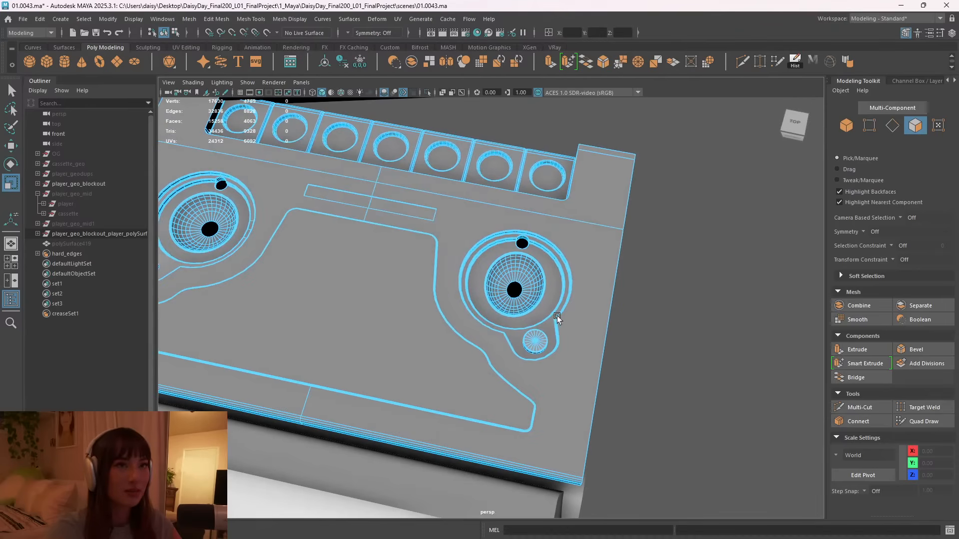
right_click_drag(554, 272, 620, 237)
left_click_drag(619, 237, 533, 278, "alt")
middle_click_drag(534, 278, 572, 270, "alt")
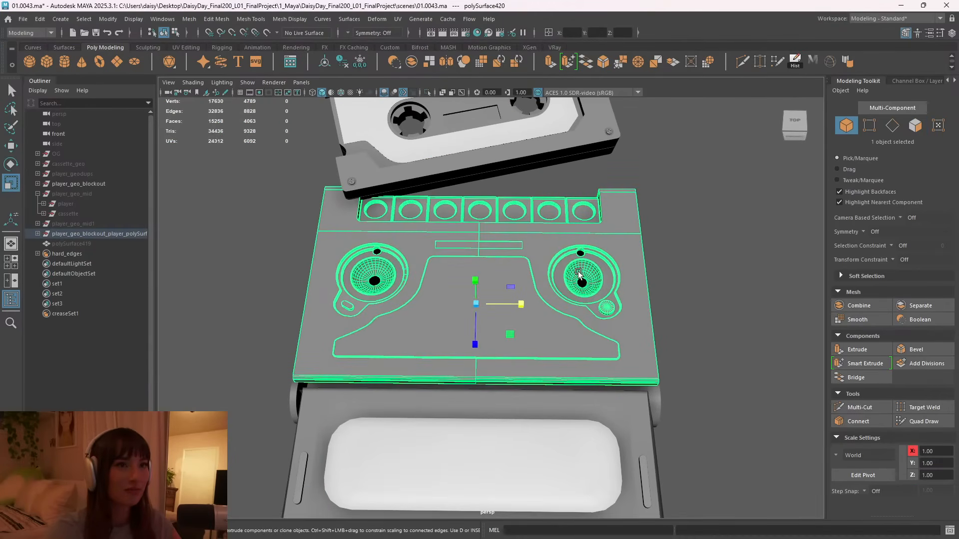
left_click_drag(579, 274, 574, 287, "alt")
mouse_move(402, 538)
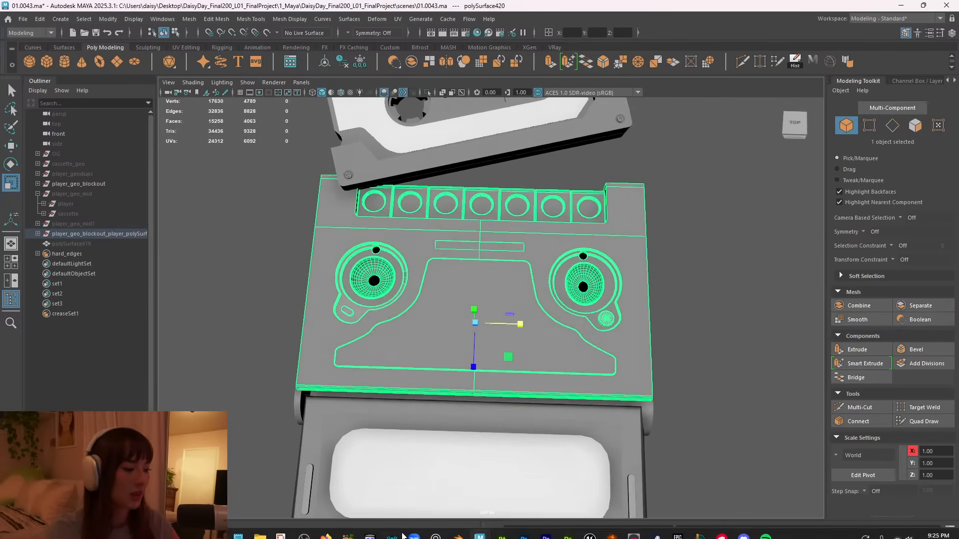
Bring up the reference illustration and frame the whole green player body in it for comparison with the lid.
left_click(435, 537)
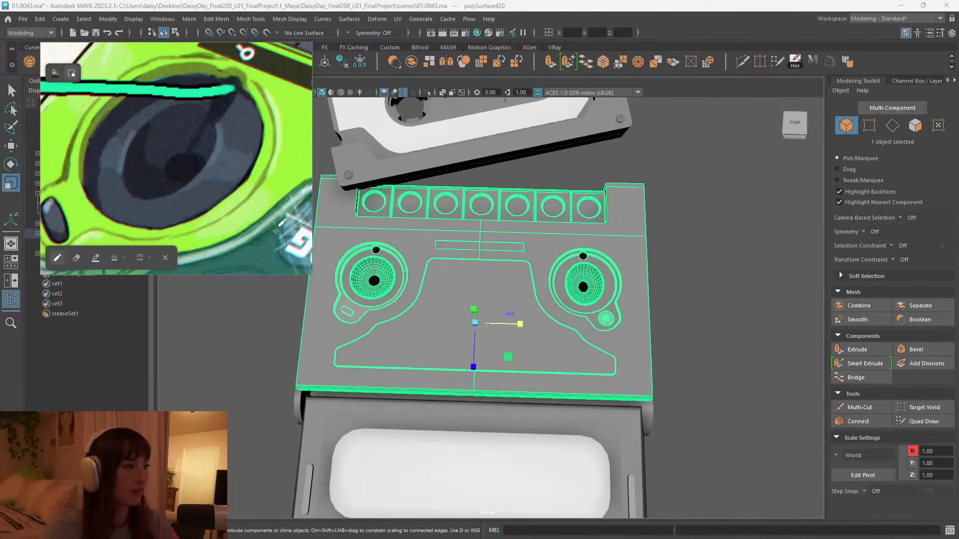
scroll(196, 155, "down", 5)
middle_click_drag(253, 207, 205, 194)
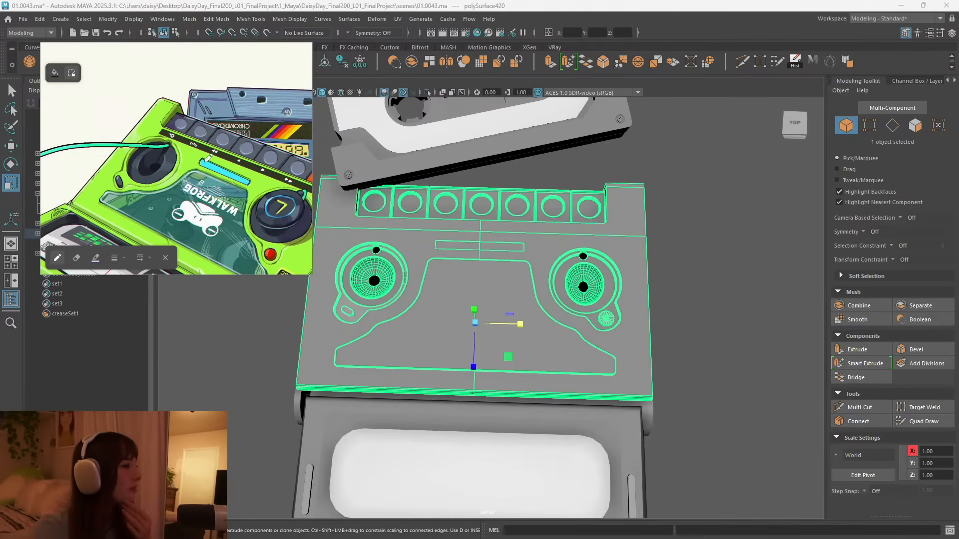
scroll(607, 289, "up", 5)
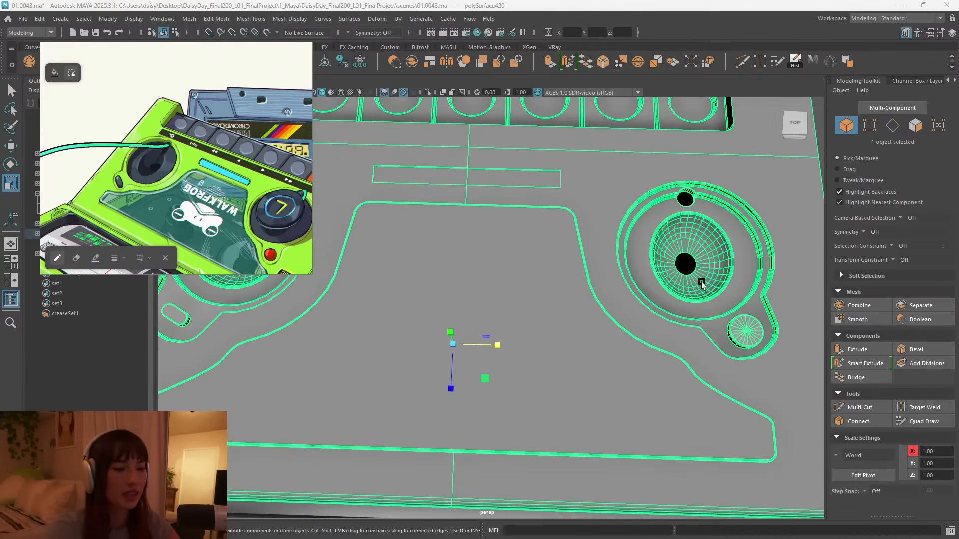
Restore the right-hand bowl's face selection, scale it slightly wider along X, and return the lid to object mode.
key("ctrl+z")
key("ctrl+z")
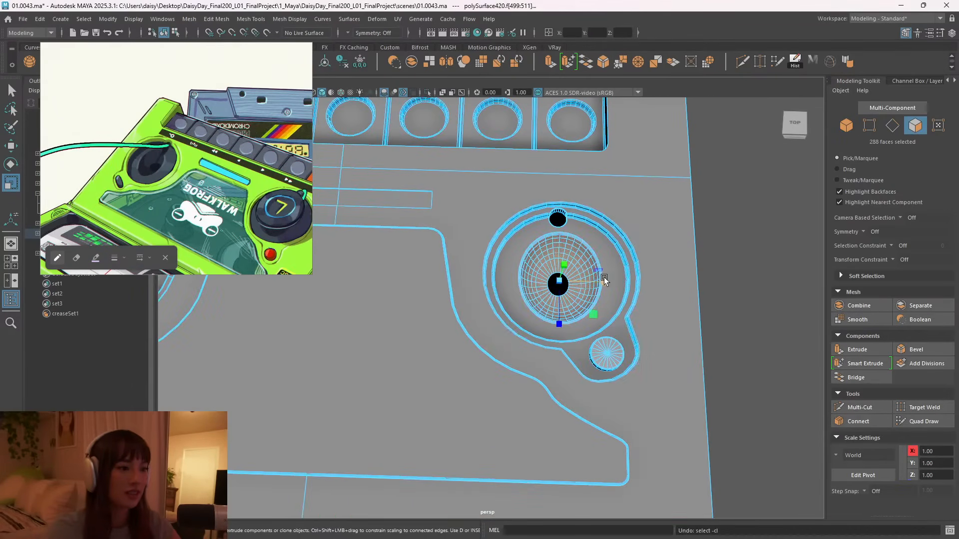
left_click_drag(605, 283, 606, 282)
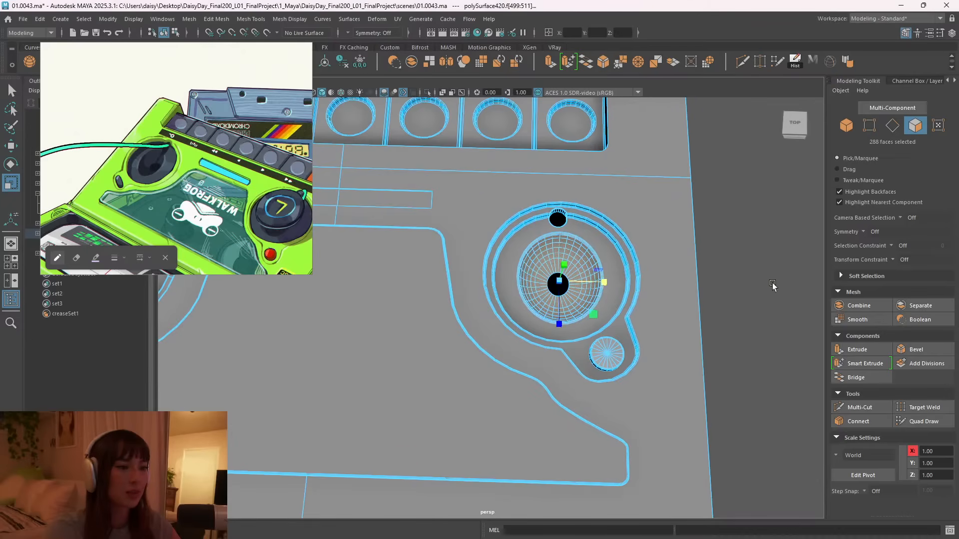
left_click(759, 285)
left_click_drag(664, 395, 561, 359, "alt")
right_click_drag(561, 358, 456, 316, "alt")
left_click_drag(456, 316, 536, 313, "alt")
right_click_drag(568, 218, 588, 230)
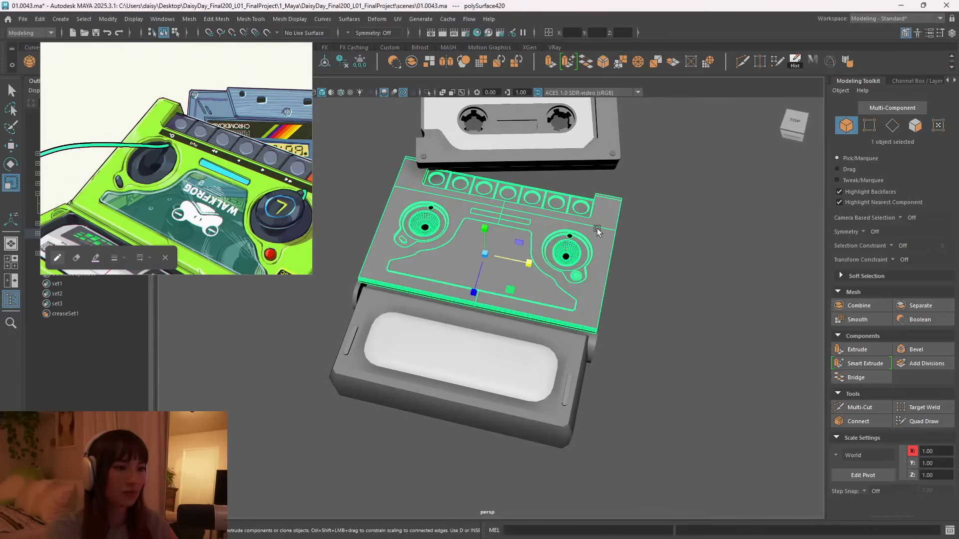
Isolate the lid and separate its mesh into individual pieces.
key("ctrl+1")
left_click_drag(662, 256, 532, 300, "alt")
middle_click_drag(532, 300, 472, 256, "alt")
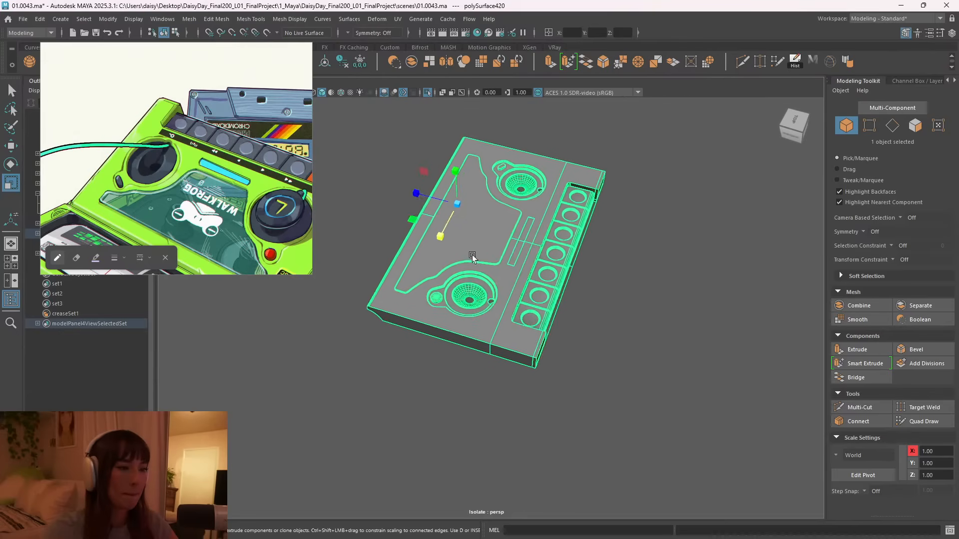
right_click_drag(472, 257, 585, 232, "alt")
right_click_drag(524, 166, 529, 171, "shift")
right_click_drag(526, 235, 510, 375, "shift")
right_click_drag(700, 293, 615, 264, "alt")
right_click_drag(540, 208, 600, 189)
left_click(670, 254)
left_click_drag(670, 255, 453, 290, "alt")
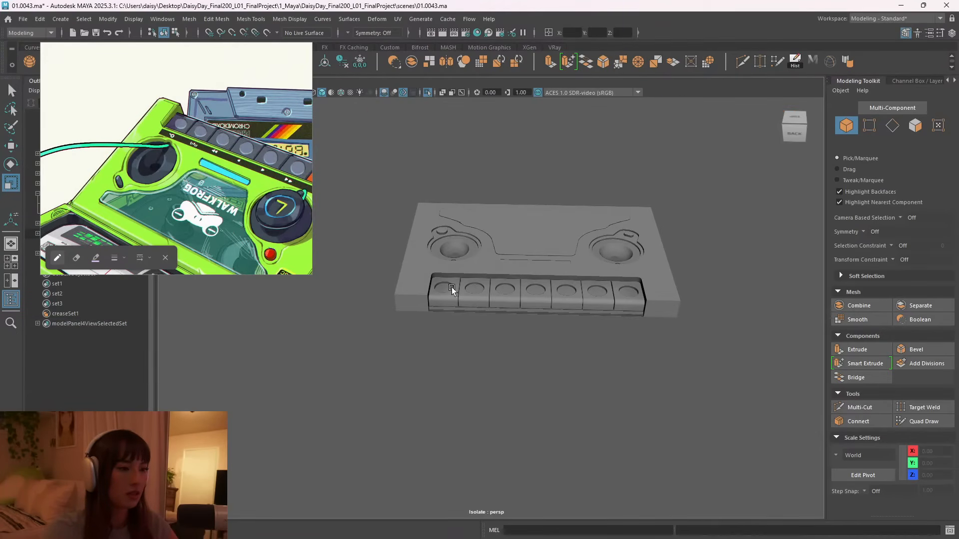
Select the main lid body among the separated pieces and isolate it on its own.
left_click(444, 290)
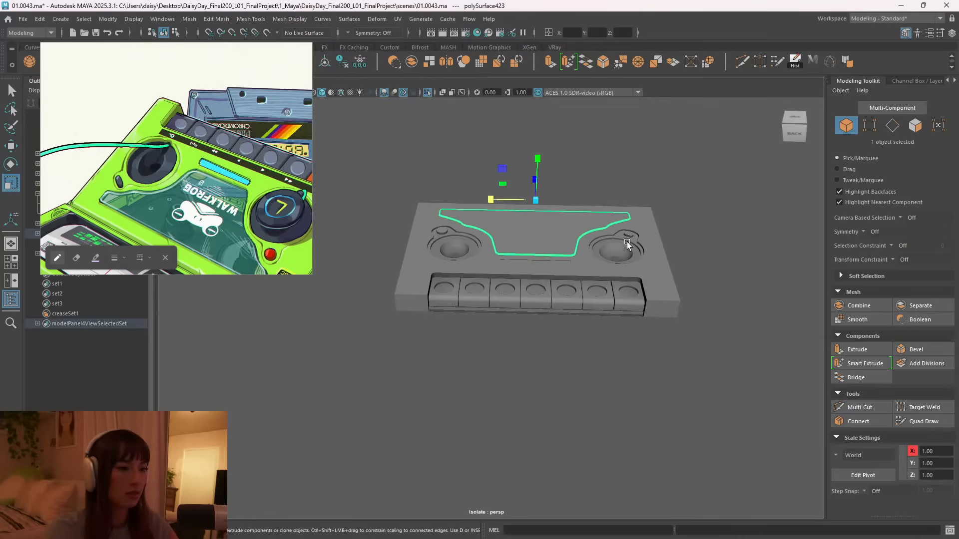
left_click(584, 261)
key("ctrl+1")
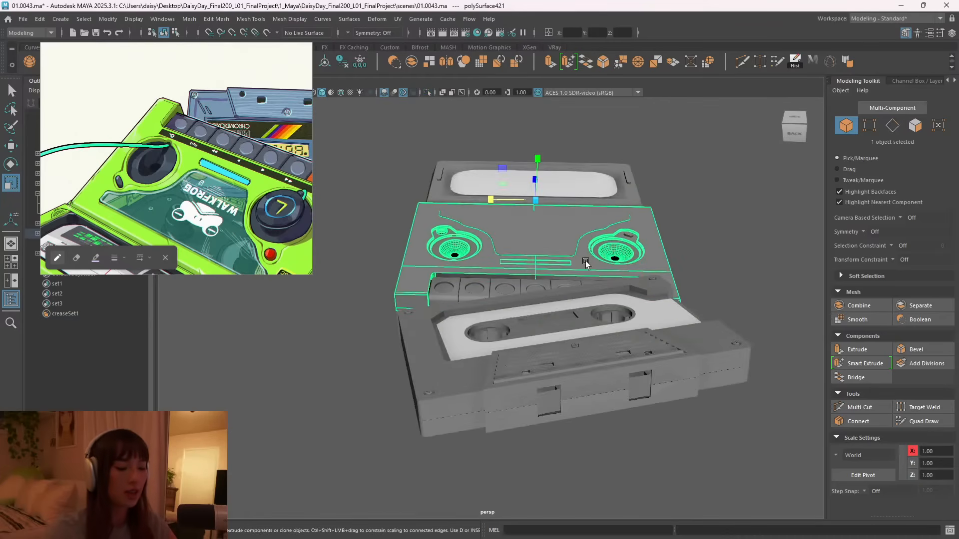
key("ctrl+1")
scroll(568, 245, "up", 5)
middle_click_drag(569, 245, 567, 249, "alt")
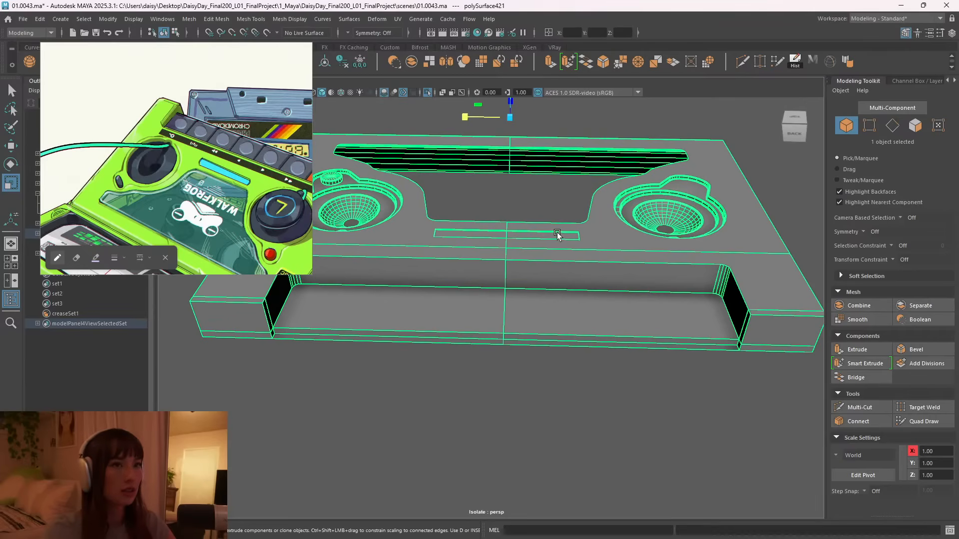
Examine the isolated lid's bowl recesses, rims, small round button recess and window cutout up close and from above.
left_click_drag(468, 256, 610, 261, "alt")
left_click_drag(535, 292, 584, 320, "alt")
middle_click_drag(585, 319, 539, 287, "alt")
scroll(598, 302, "up", 5)
scroll(598, 303, "up", 3)
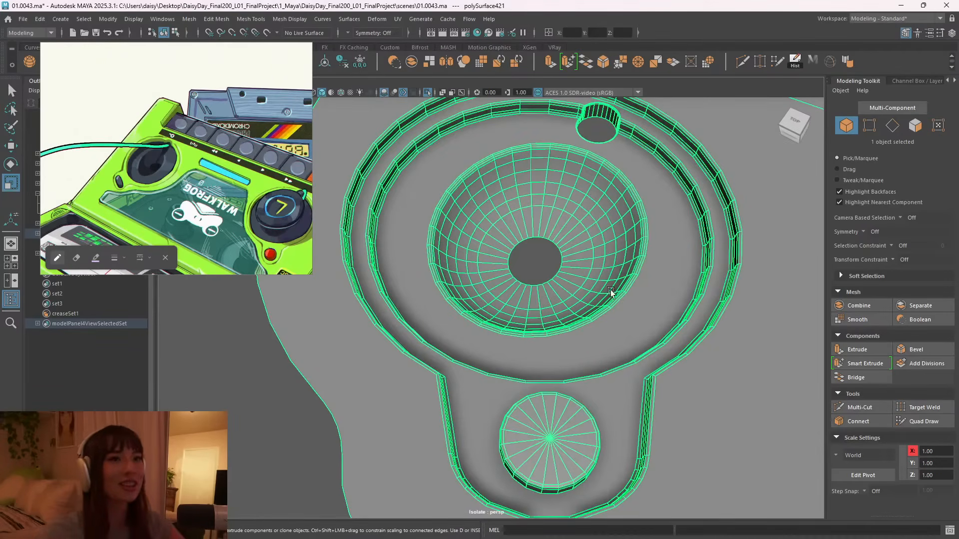
right_click_drag(619, 299, 402, 241, "alt")
left_click_drag(539, 285, 450, 288, "alt")
right_click_drag(451, 288, 474, 285, "alt")
middle_click_drag(475, 285, 443, 266, "alt")
left_click_drag(455, 274, 499, 277, "alt")
right_click_drag(500, 277, 571, 284, "alt")
middle_click_drag(521, 276, 573, 285, "alt")
right_click_drag(573, 285, 512, 268, "alt")
left_click_drag(499, 278, 572, 278, "alt")
right_click_drag(571, 279, 494, 270, "alt")
left_click_drag(494, 270, 468, 274, "alt")
right_click_drag(468, 278, 442, 274, "alt")
left_click_drag(479, 284, 535, 310, "alt")
middle_click_drag(486, 293, 566, 265, "alt")
left_click_drag(538, 285, 531, 287, "alt")
left_click_drag(600, 309, 546, 272, "alt")
middle_click_drag(546, 272, 508, 274, "alt")
scroll(507, 273, "up", 5)
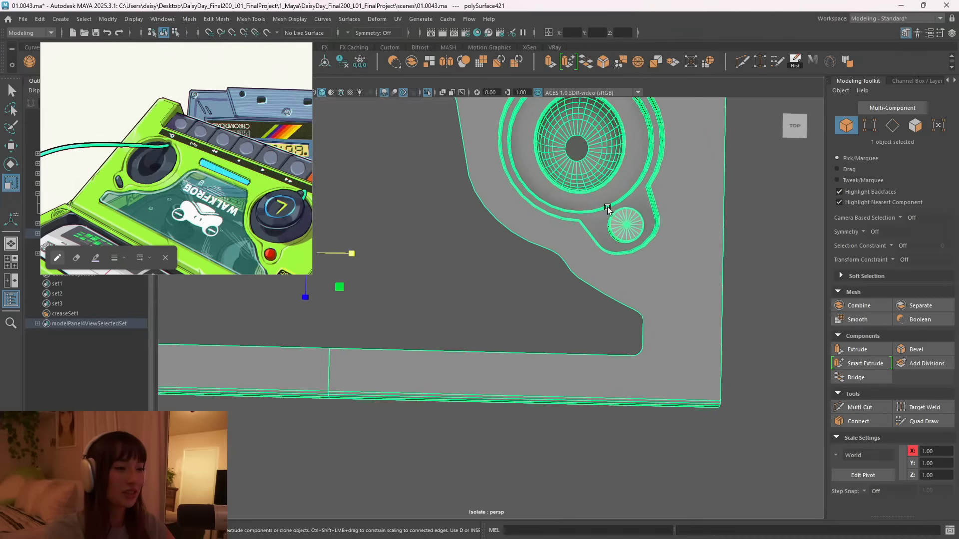
right_click_drag(476, 268, 550, 245, "alt")
middle_click_drag(550, 245, 540, 292, "alt")
right_click_drag(581, 306, 497, 291, "alt")
middle_click_drag(497, 292, 584, 293, "alt")
scroll(599, 289, "down", 3)
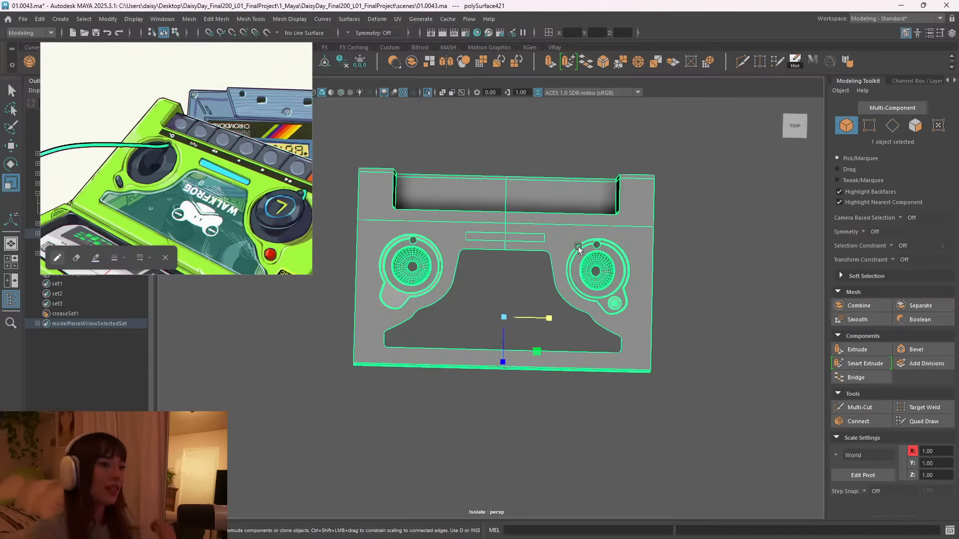
Select all faces of the lid's left half, up to the centre line, and delete them.
right_click_drag(576, 162, 579, 187)
right_click_drag(748, 232, 706, 226, "alt")
middle_click_drag(707, 226, 715, 205, "alt")
left_click_drag(574, 243, 599, 248, "alt")
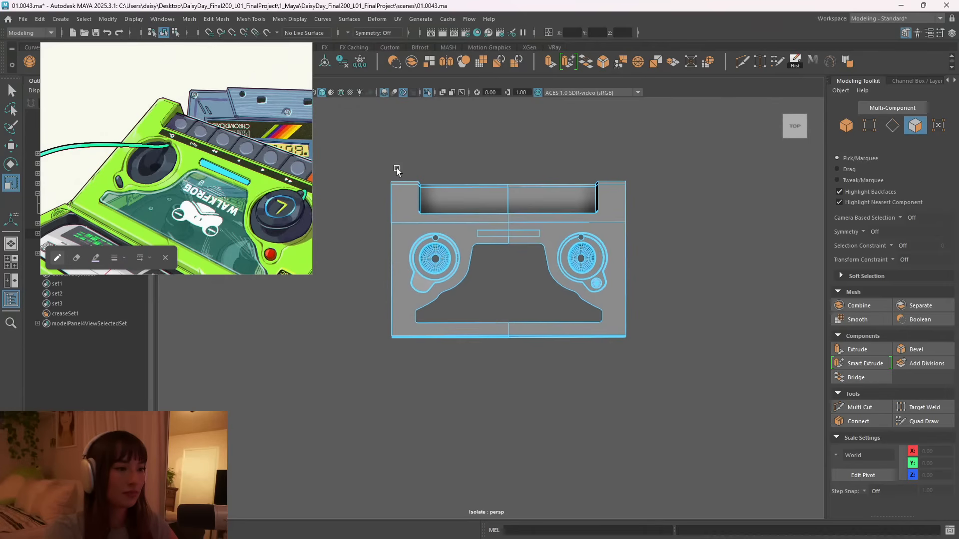
left_click_drag(365, 162, 502, 374)
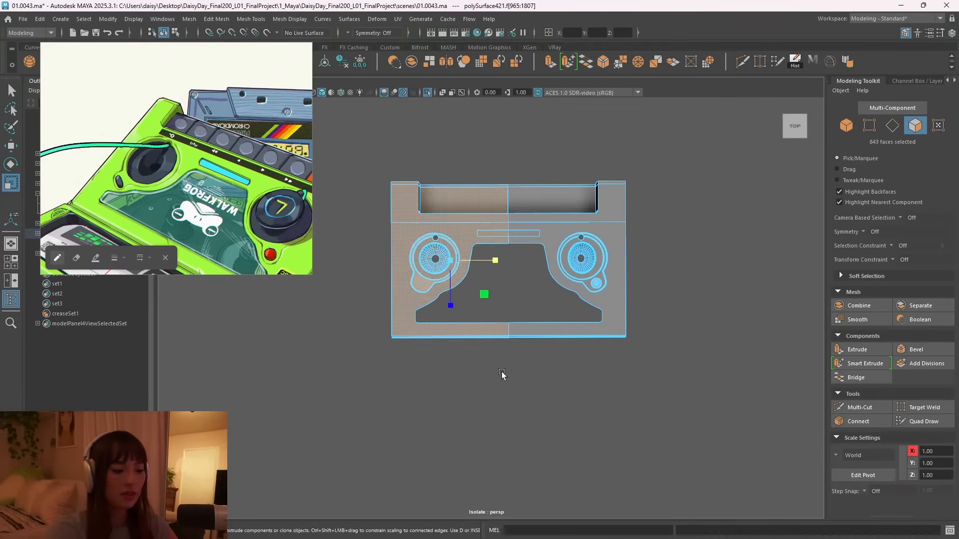
key("Delete")
Return the remaining half to object mode and snap its pivot to a vertex on the open centre edge.
right_click_drag(600, 246, 653, 237, "alt")
right_click_drag(650, 190, 704, 173)
middle_click_drag(717, 221, 623, 269, "alt")
key("d")
left_click_drag(416, 340, 451, 296)
key("ctrl+z")
key("v")
left_click_drag(393, 340, 400, 214)
key("d")
Mirror the half lid along X with the axis position set to Object and the direction set to negative.
right_click_drag(443, 213, 443, 331, "shift")
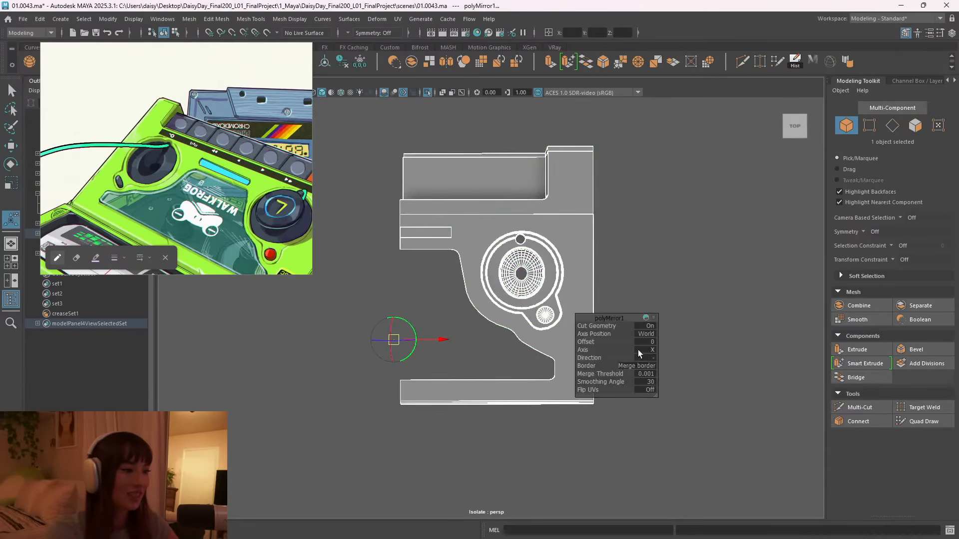
left_click(653, 358)
left_click(670, 364)
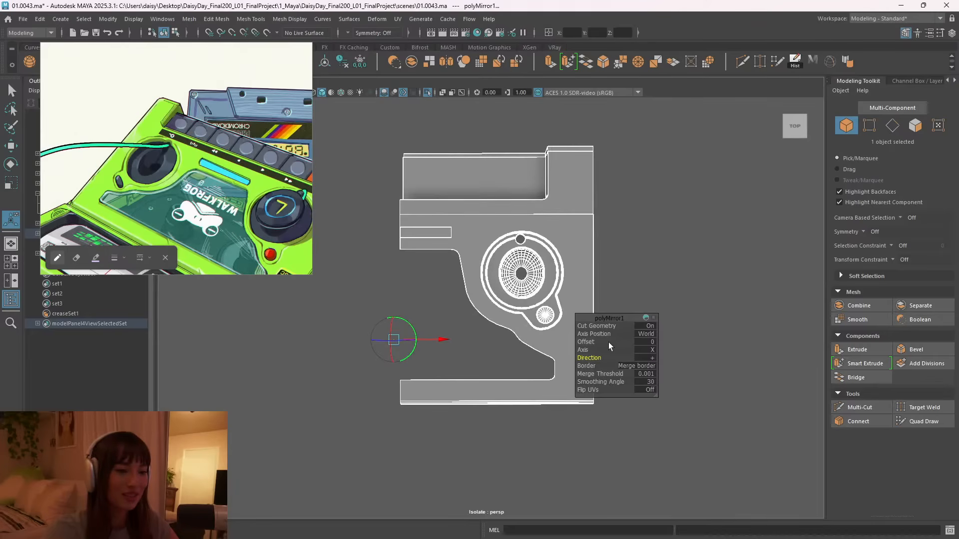
left_click(633, 340)
left_click(665, 349)
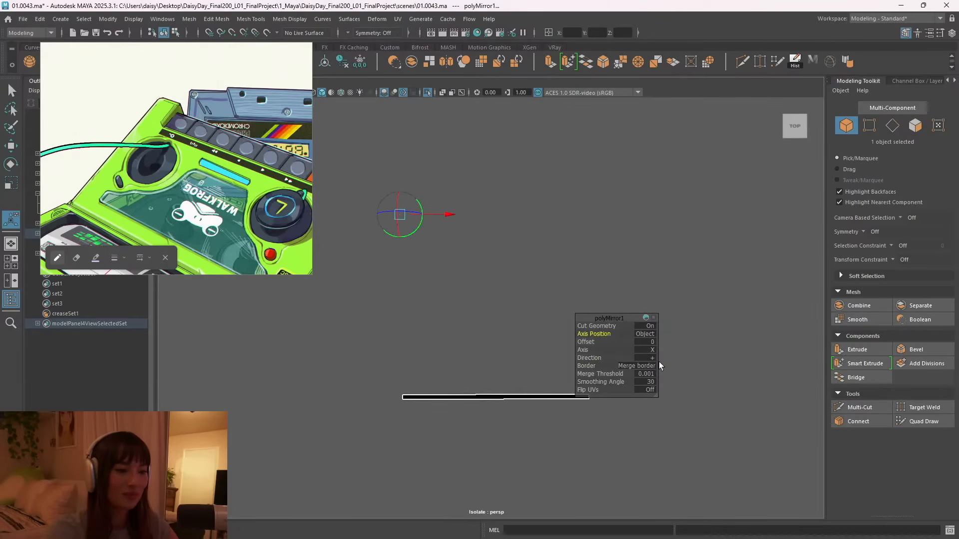
left_click(651, 360)
left_click(667, 364)
left_click(662, 367)
left_click(666, 374)
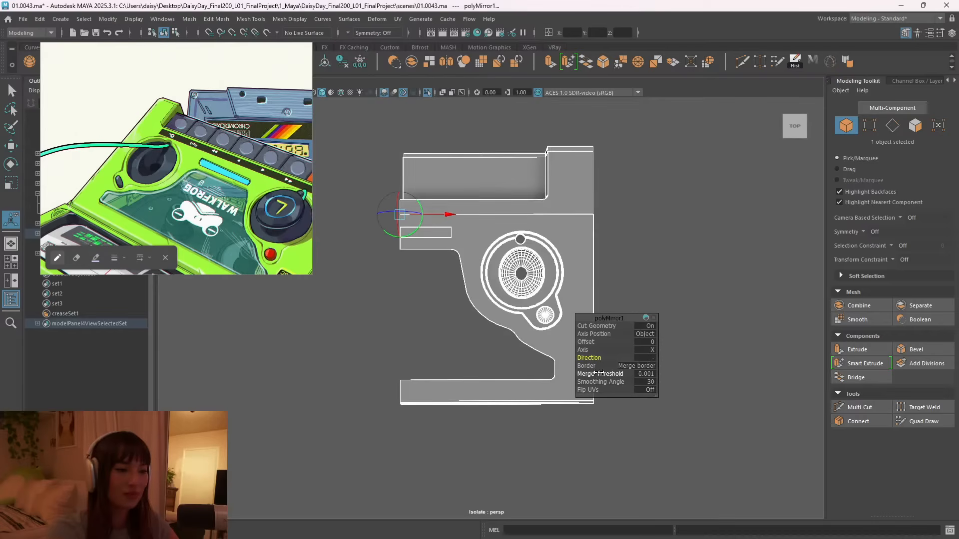
Adjust the mirror offset, trying -1.6 and 0, until the mirrored half stands clearly apart from the original.
left_click_drag(604, 342, 582, 340)
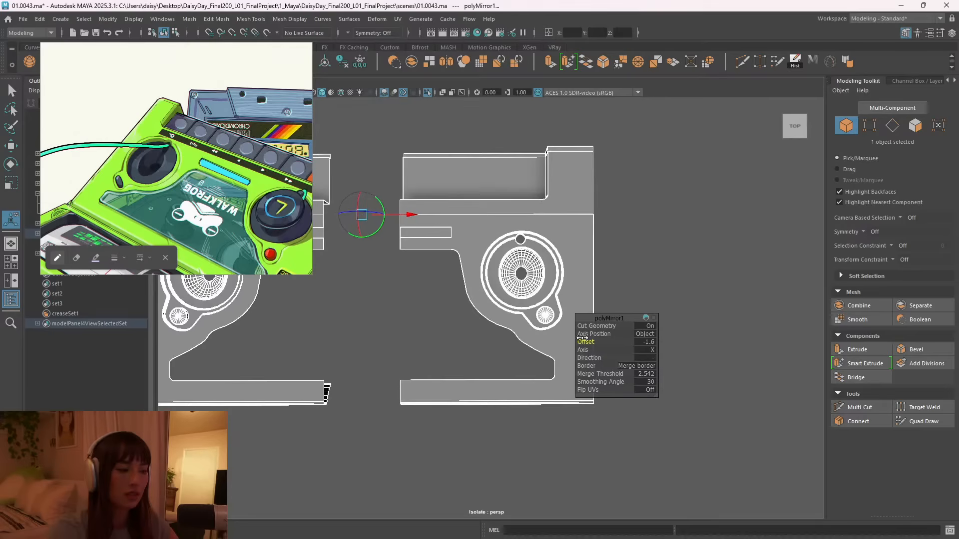
key("f")
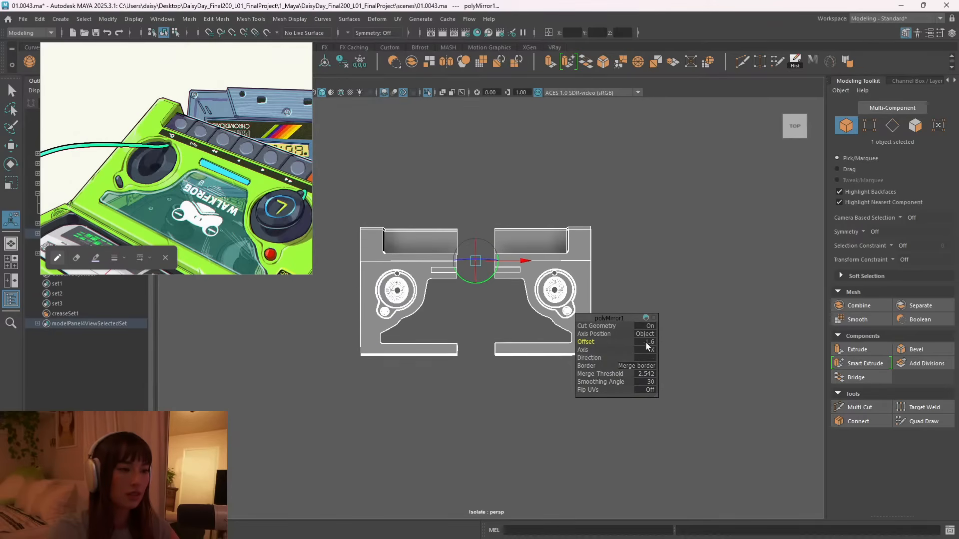
type("0")
key("Return")
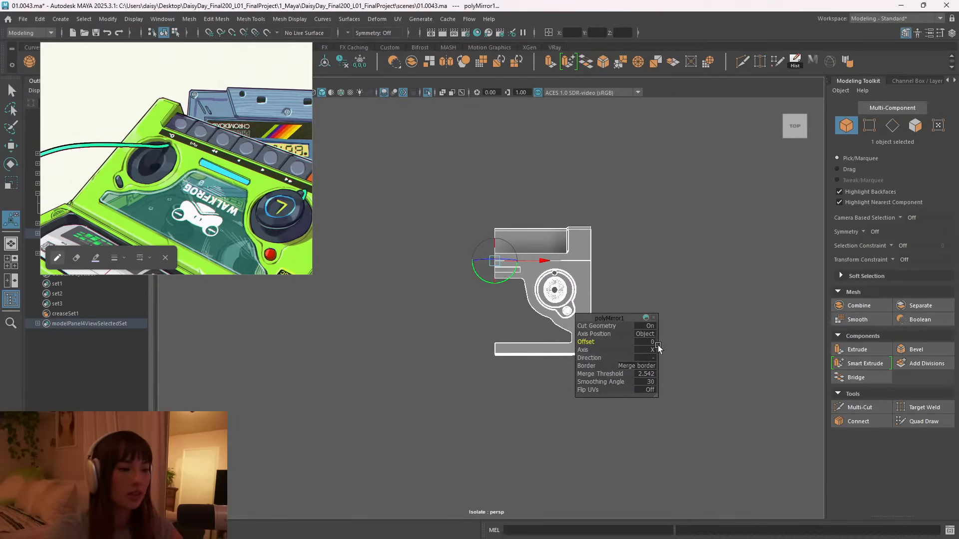
left_click_drag(596, 345, 627, 295)
left_click(664, 341)
Complete the mirror, select the faces of the mirrored half, and separate the lid mesh into two halves.
left_click_drag(485, 378, 570, 280, "alt")
right_click(585, 184)
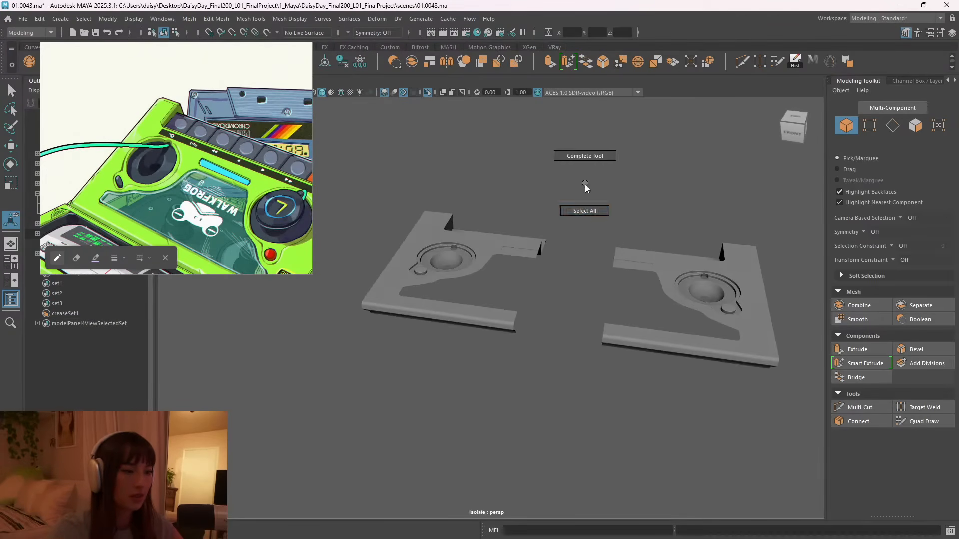
right_click_drag(494, 243, 535, 219)
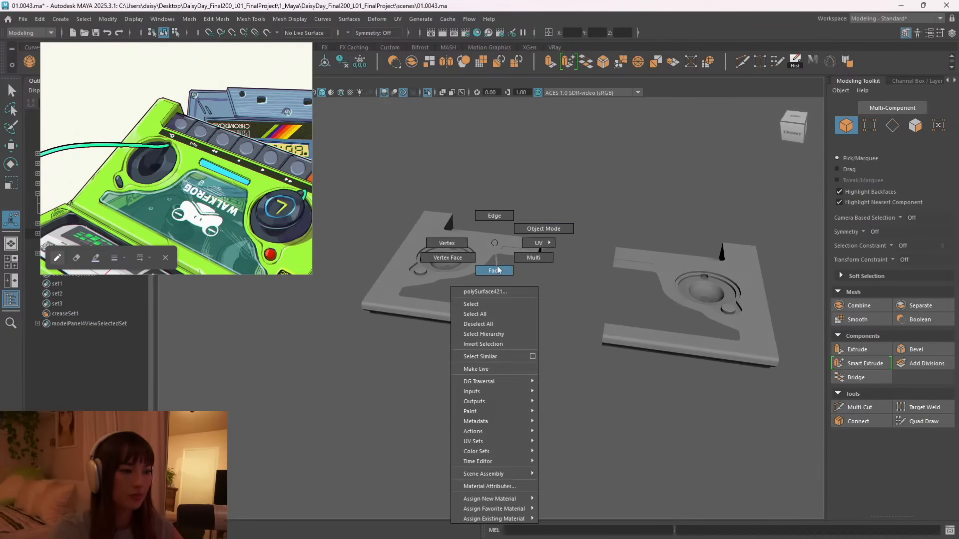
right_click_drag(497, 270, 498, 272)
left_click_drag(531, 302, 532, 391, "alt")
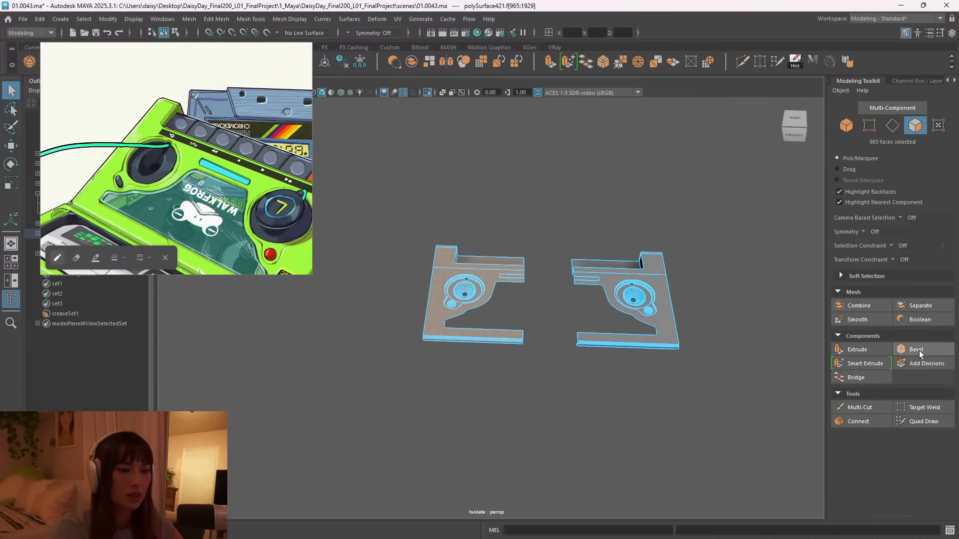
left_click(921, 305)
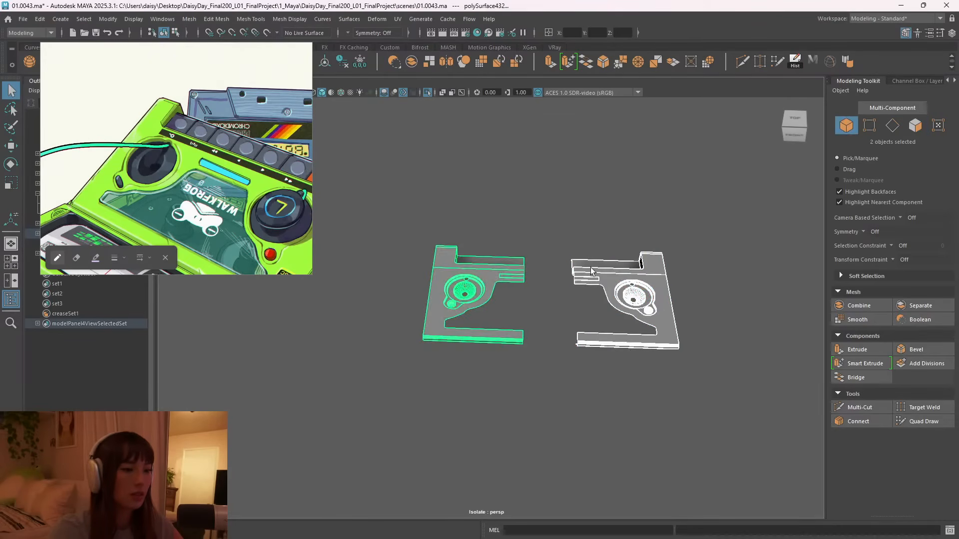
Snap the mirrored half's pivot to its inner corner vertex and move it along X to meet the other half.
left_click_drag(528, 308, 520, 302, "alt")
right_click_drag(448, 270, 462, 296)
left_click(462, 297)
scroll(506, 230, "up", 3)
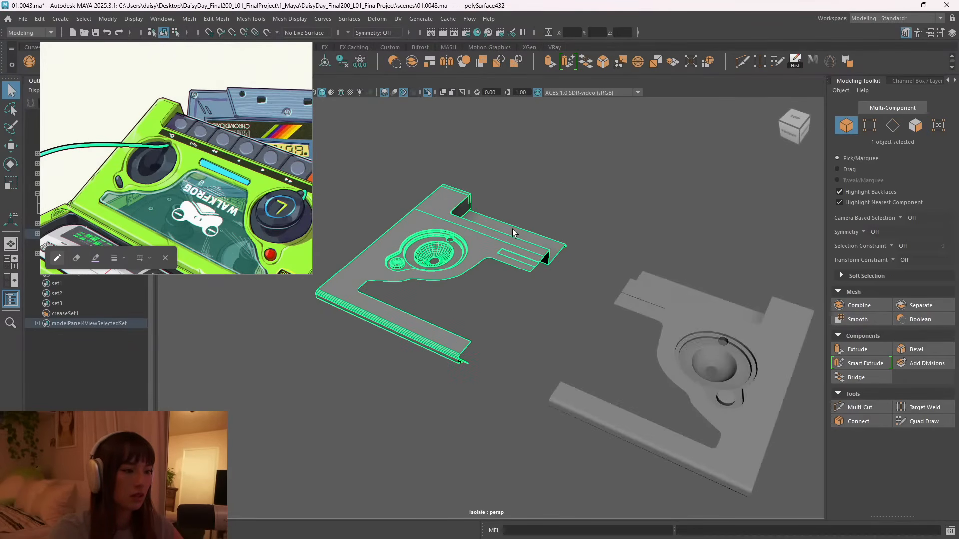
key("w")
key("d")
key("v")
left_click_drag(585, 326, 547, 292)
key("d")
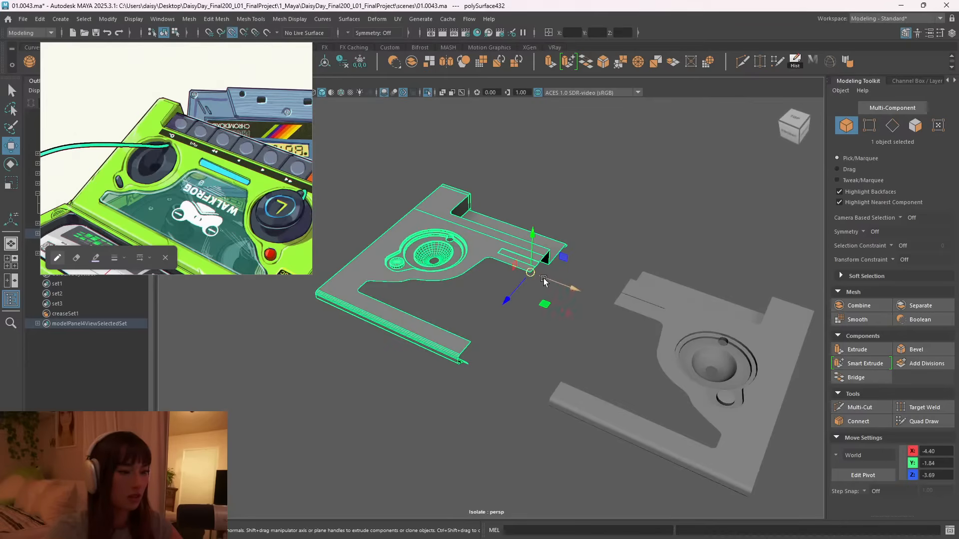
left_click_drag(548, 281, 583, 292)
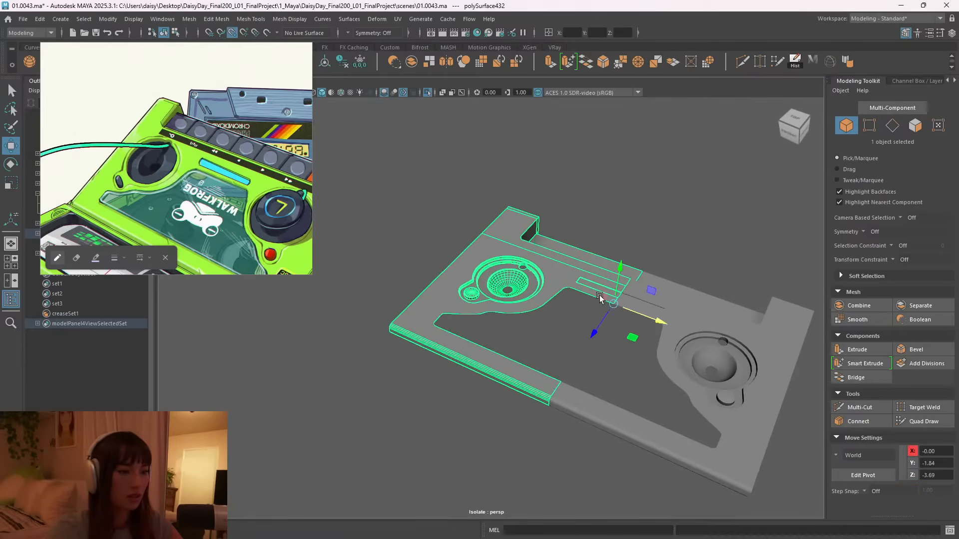
left_click(599, 345)
Select both lid halves and combine them into one mesh.
left_click_drag(600, 344, 649, 345, "alt")
right_click_drag(644, 340, 531, 312, "alt")
middle_click_drag(530, 313, 470, 311, "alt")
right_click_drag(600, 305, 715, 294, "alt")
left_click(600, 261)
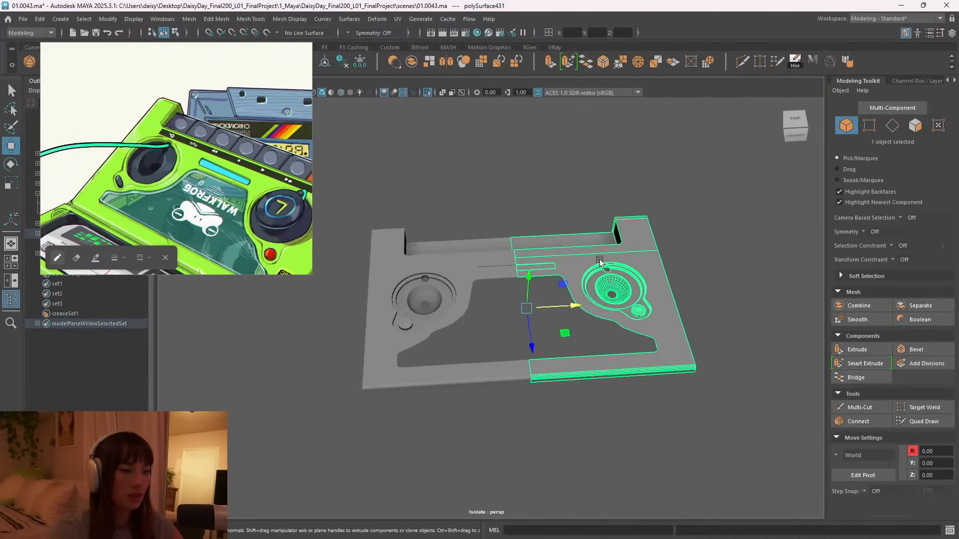
left_click(453, 274, "shift")
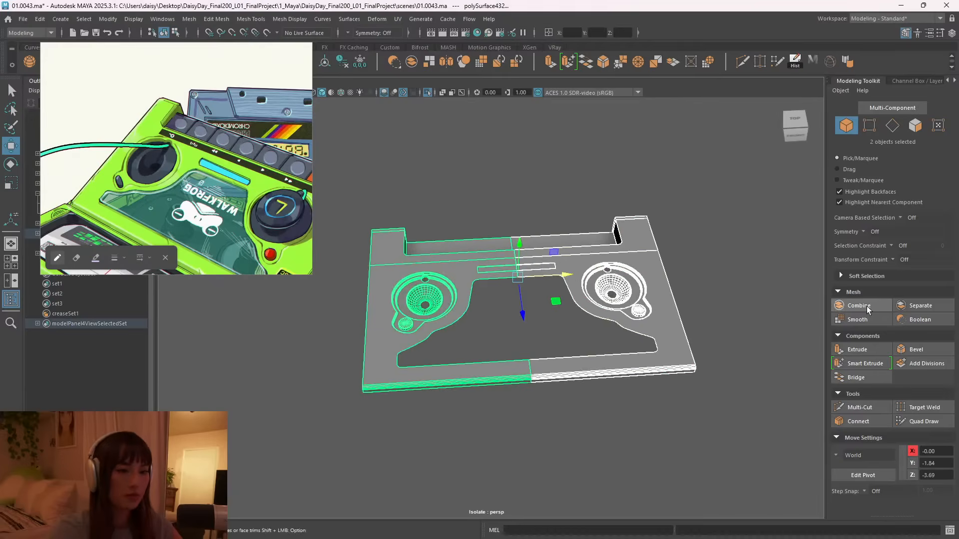
left_click(859, 305)
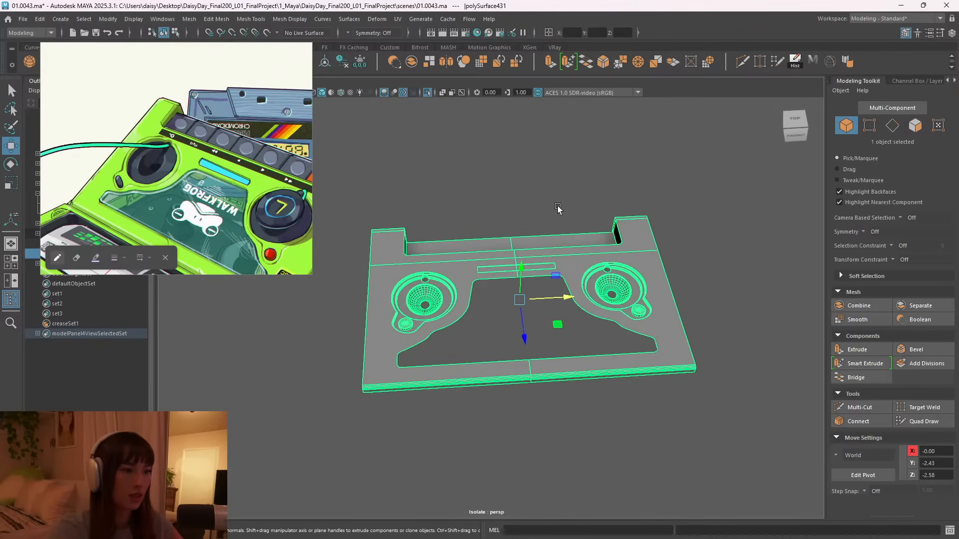
Select the edges along the combined lid's centre seam, merge them, and return to object mode.
key("F10")
left_click_drag(510, 203, 518, 414, "alt")
right_click_drag(506, 276, 529, 188, "shift")
left_click_drag(614, 359, 631, 185, "alt")
right_click_drag(631, 183, 677, 168)
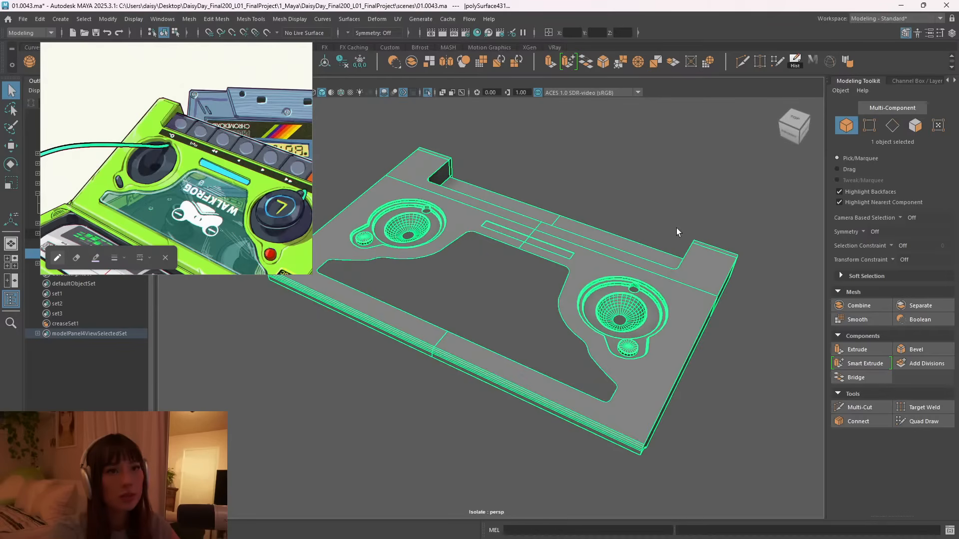
right_click_drag(733, 301, 500, 283, "alt")
left_click_drag(499, 283, 533, 278, "alt")
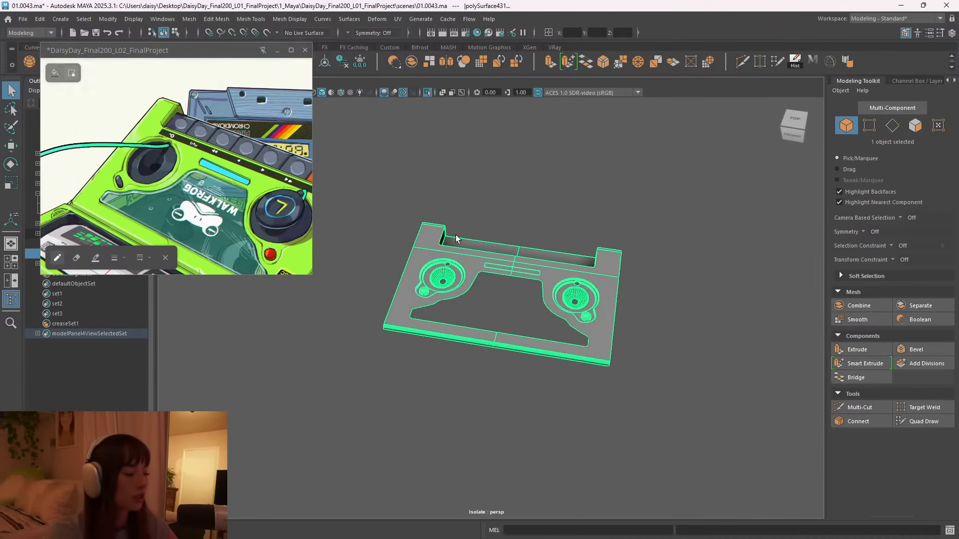
Hide the reference illustration and examine the combined lid from several angles, briefly displaying the grid.
left_click(165, 258)
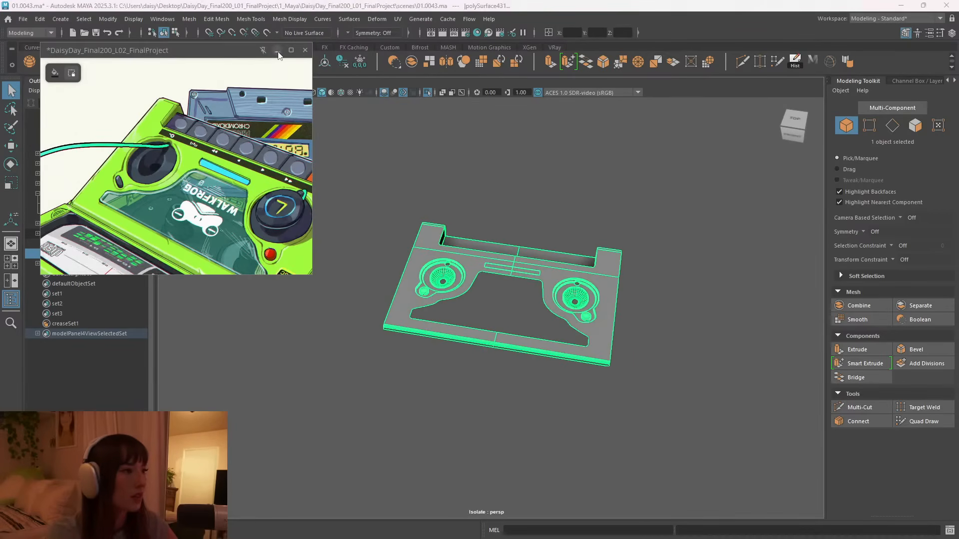
left_click(277, 51)
left_click(240, 93)
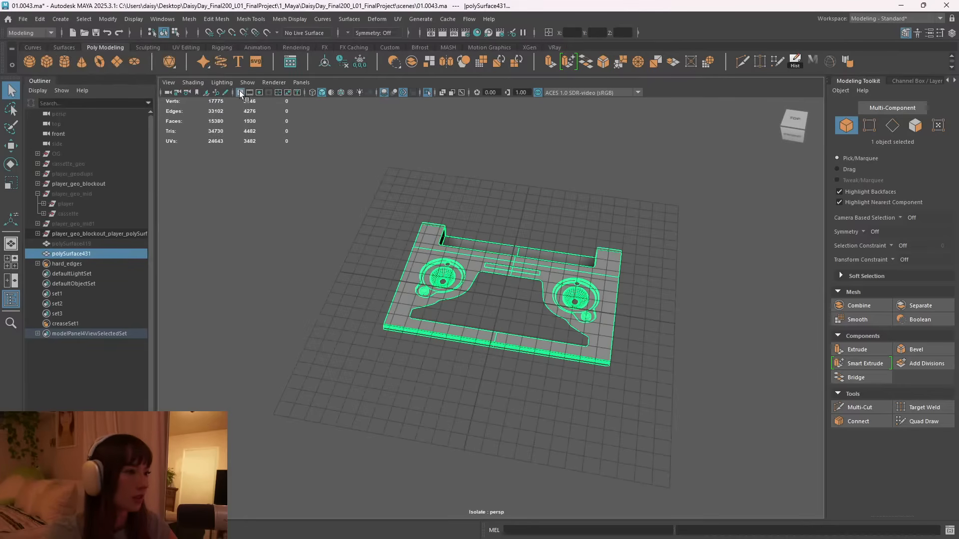
scroll(589, 276, "up", 6)
left_click_drag(590, 275, 471, 263, "alt")
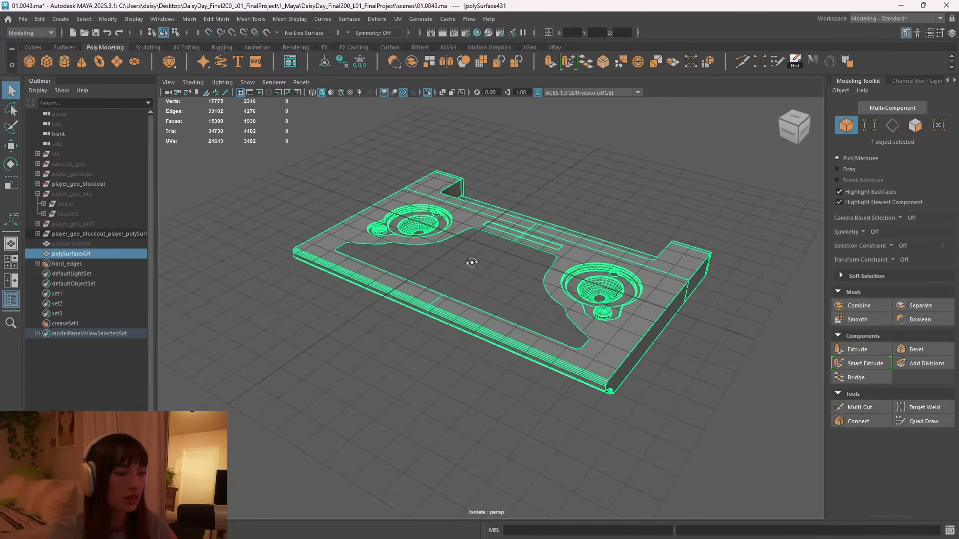
left_click(240, 93)
scroll(615, 271, "up", 3)
left_click_drag(615, 271, 554, 229, "alt")
scroll(591, 262, "up", 3)
scroll(574, 223, "down", 3)
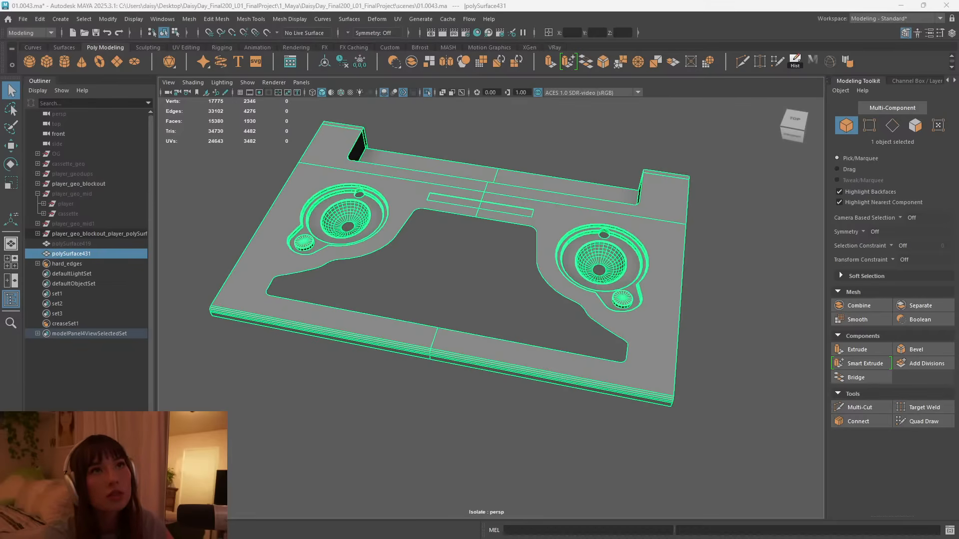
left_click_drag(476, 254, 550, 300, "alt")
Bring back the reference illustration and examine the round dials beside the player's window.
mouse_move(478, 528)
left_click(435, 528)
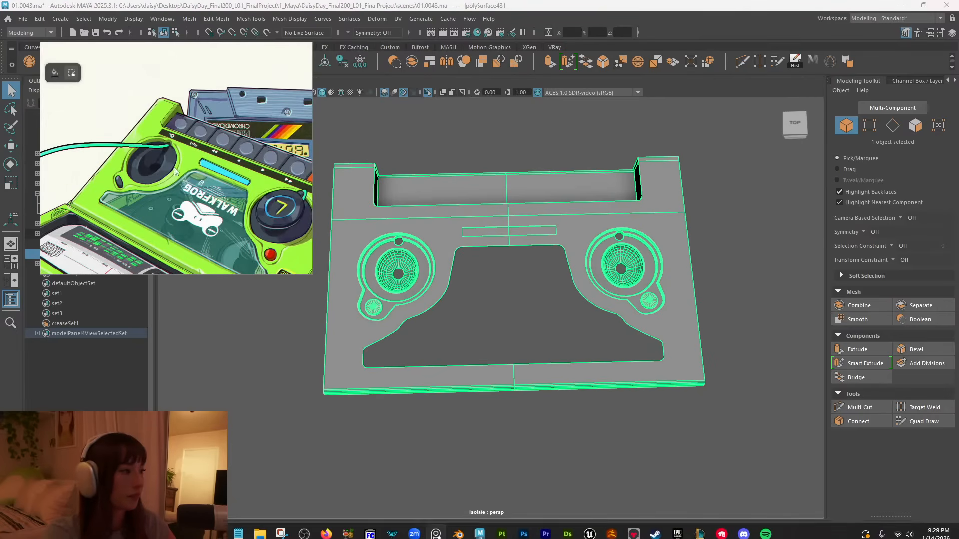
scroll(206, 187, "down", 4)
middle_click_drag(220, 200, 172, 171)
scroll(229, 168, "up", 5)
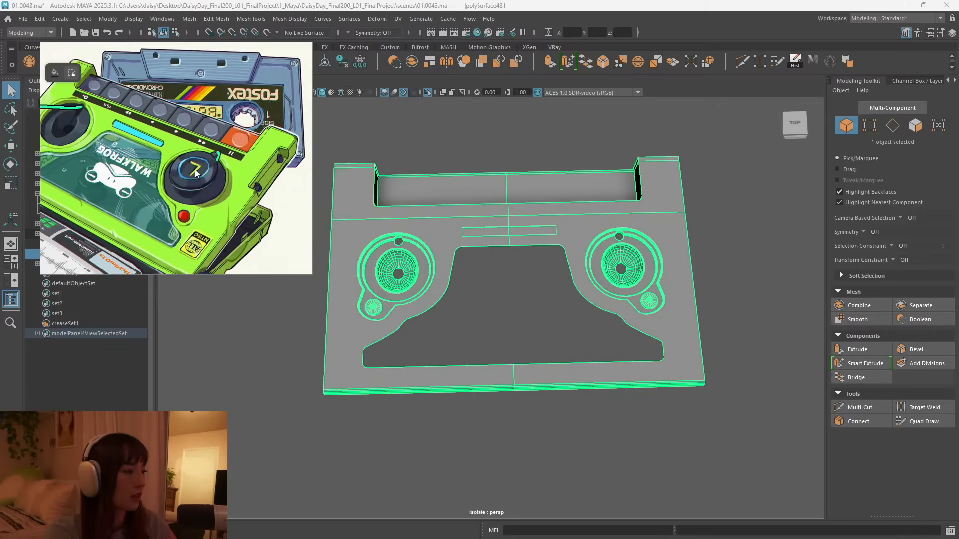
scroll(199, 179, "up", 3)
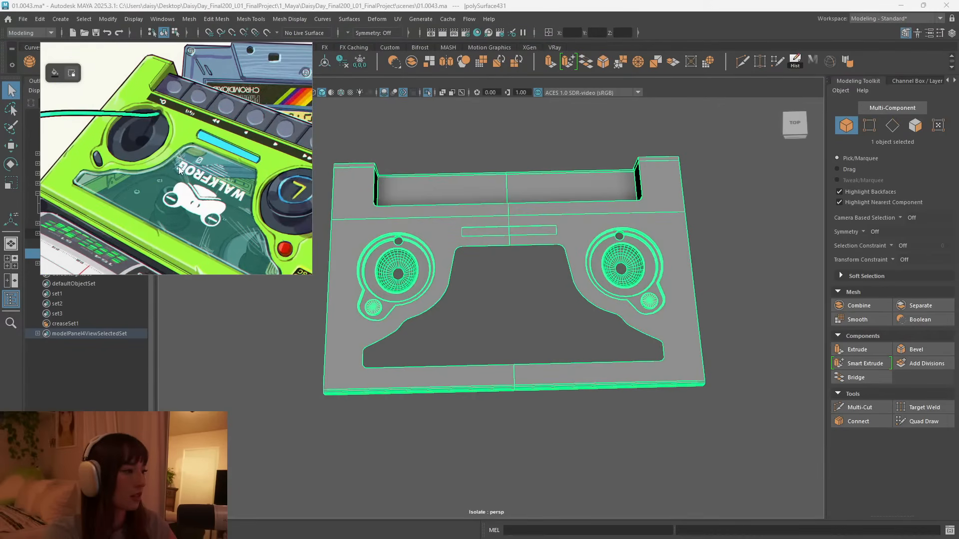
middle_click_drag(219, 183, 169, 161)
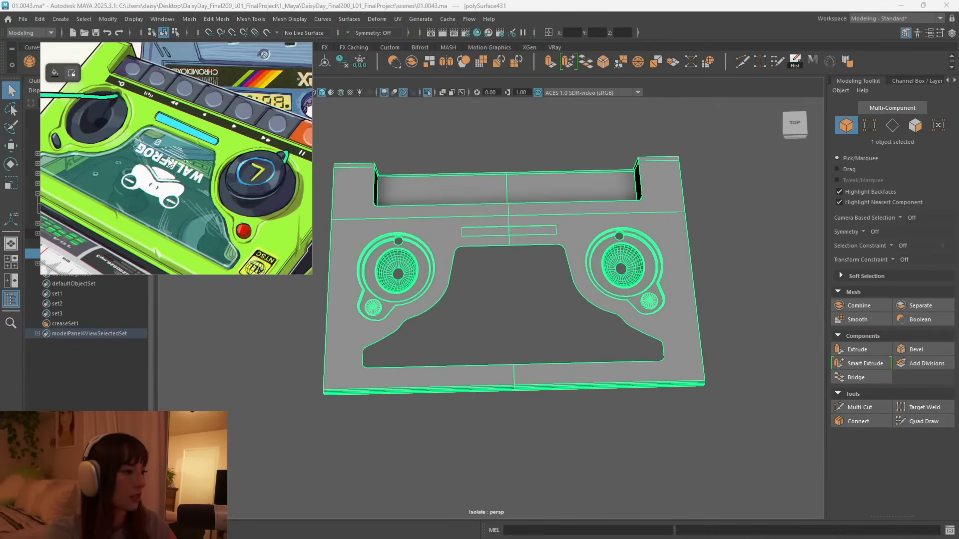
Select the concentric face loops covering the inside of one bowl recess, from its centre hole outward.
left_click_drag(541, 261, 507, 343, "alt")
scroll(505, 283, "up", 5)
middle_click_drag(508, 342, 350, 280, "alt")
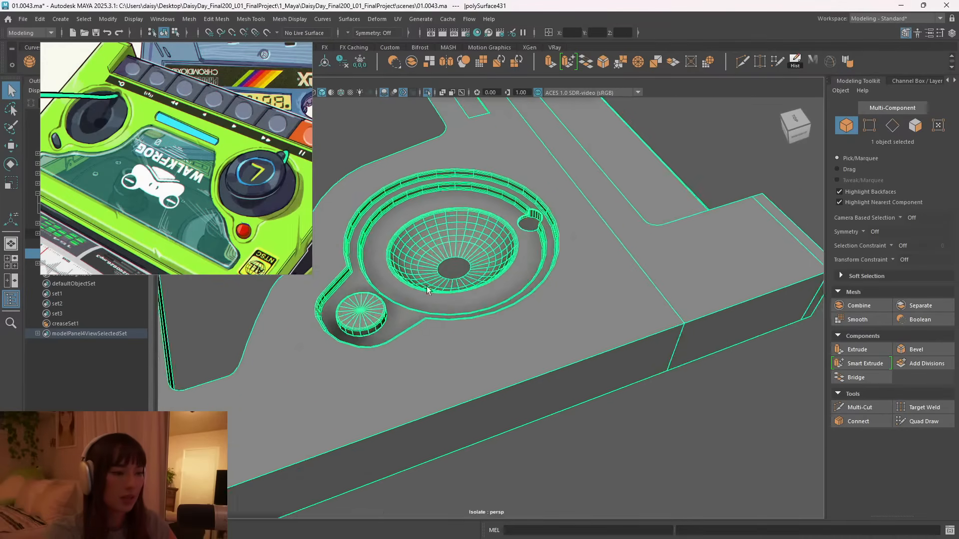
scroll(445, 238, "up", 4)
middle_click_drag(444, 238, 522, 291, "alt")
right_click_drag(522, 225, 522, 252)
scroll(475, 270, "up", 5)
middle_click_drag(468, 250, 490, 291, "alt")
scroll(534, 286, "down", 5)
scroll(550, 284, "up", 4)
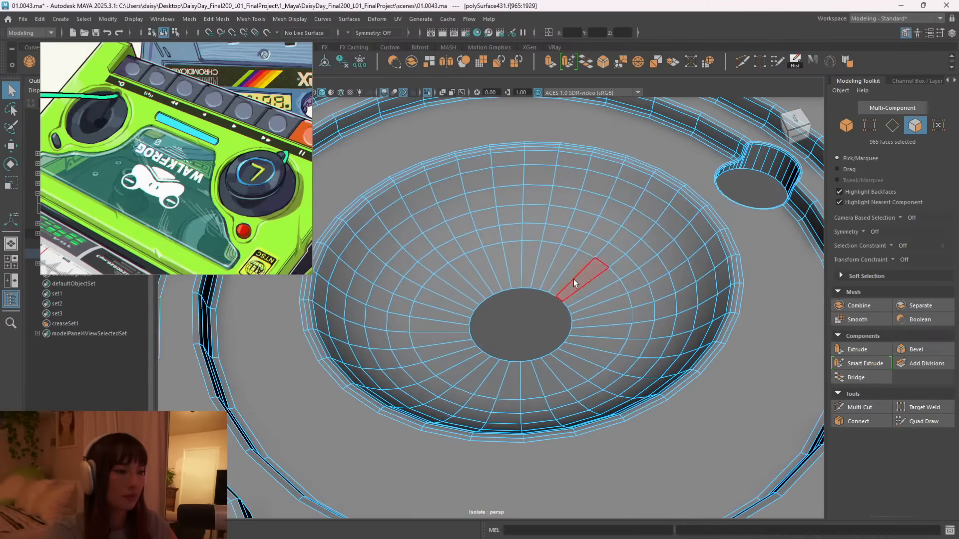
double_click(543, 267)
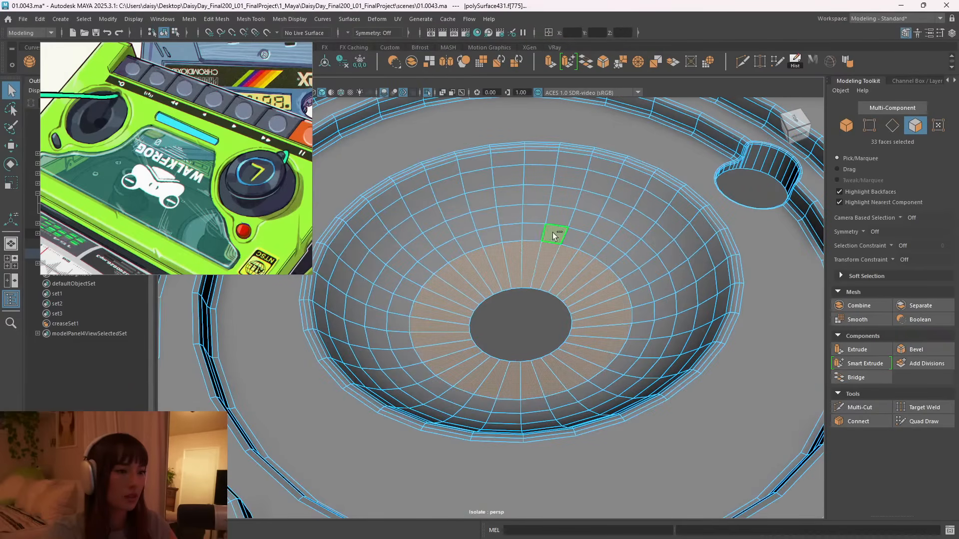
double_click(548, 226, "shift")
double_click(537, 214, "shift")
double_click(539, 195, "shift")
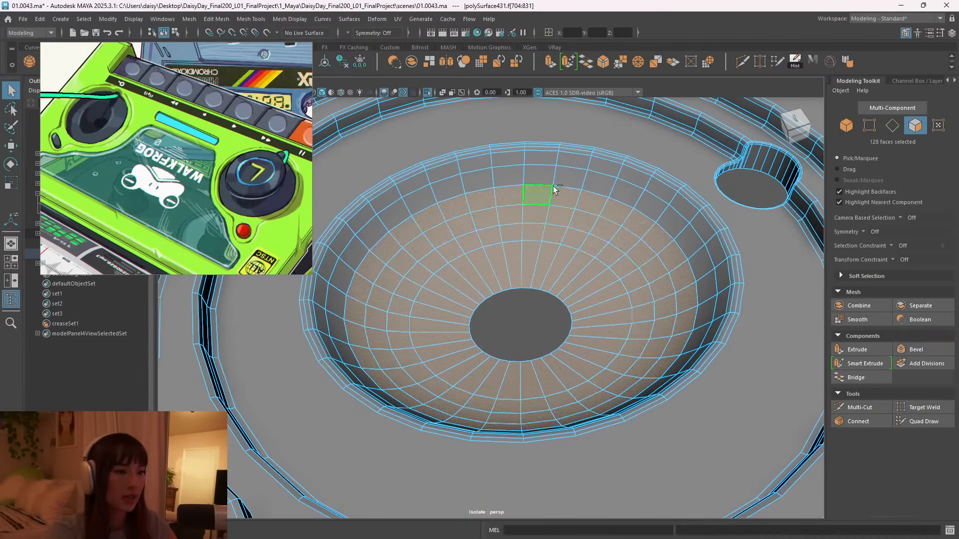
double_click(543, 174, "shift")
double_click(547, 156, "shift")
scroll(559, 214, "up", 5)
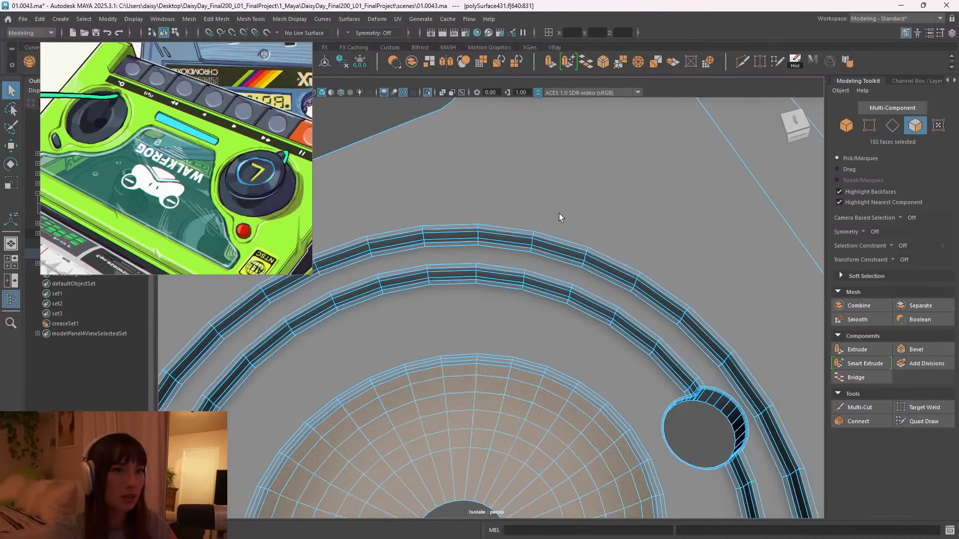
Add the thin face loops around the bowl's rim to the face selection.
scroll(586, 238, "down", 3)
scroll(563, 224, "up", 2)
double_click(577, 234, "shift")
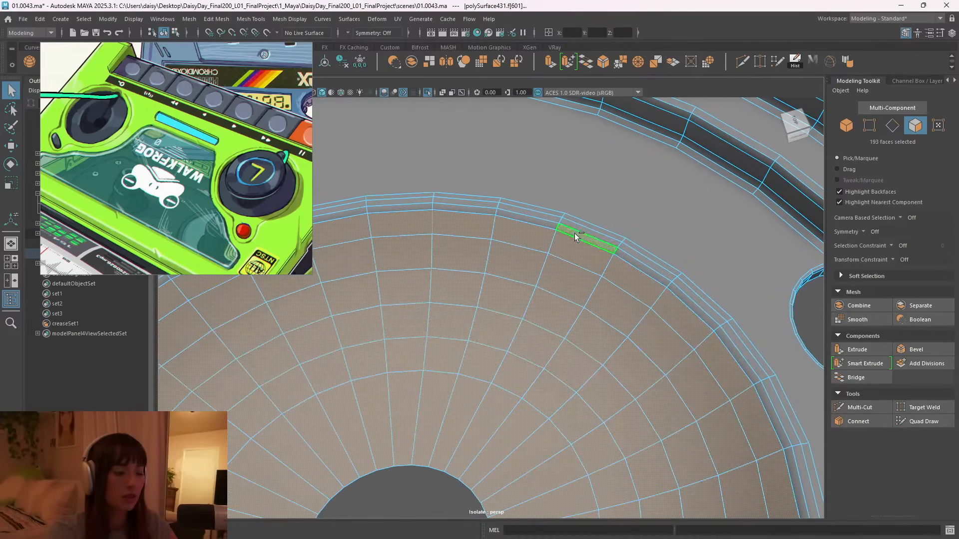
double_click(557, 212, "shift")
key("ctrl+z")
key("ctrl+z")
double_click(553, 213, "shift")
key("ctrl+z")
double_click(483, 200, "shift")
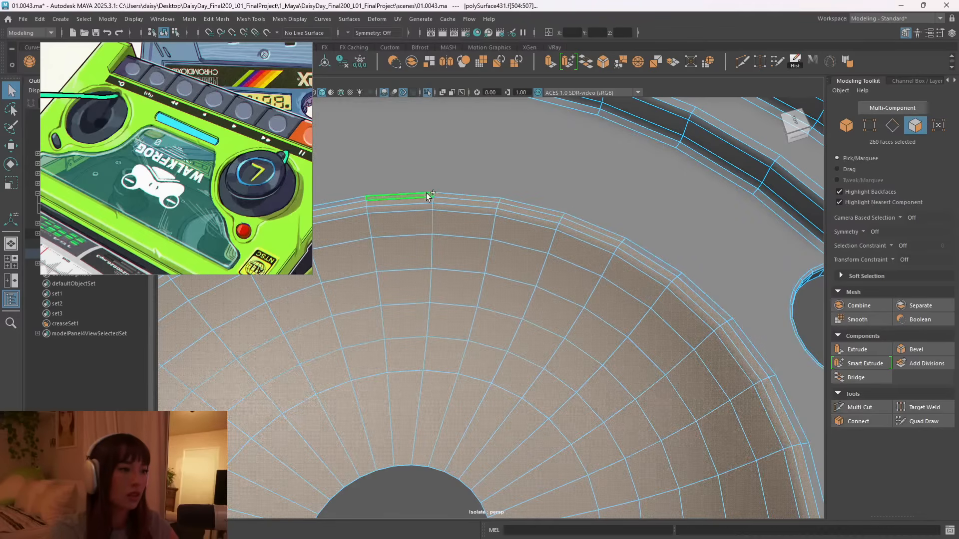
Duplicate the selected bowl faces as a separate mesh.
scroll(523, 320, "down", 5)
scroll(524, 320, "down", 3)
left_click_drag(524, 320, 580, 278, "alt")
scroll(580, 278, "up", 3)
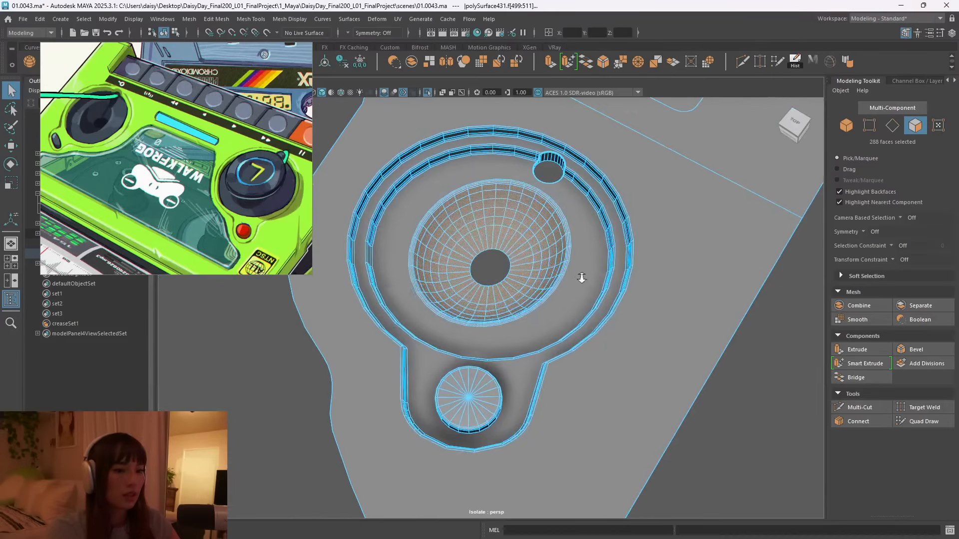
right_click_drag(538, 220, 536, 412, "shift")
left_click_drag(709, 338, 670, 321, "alt")
left_click_drag(733, 232, 732, 284)
right_click_drag(730, 287, 474, 225, "alt")
middle_click_drag(473, 225, 490, 248, "alt")
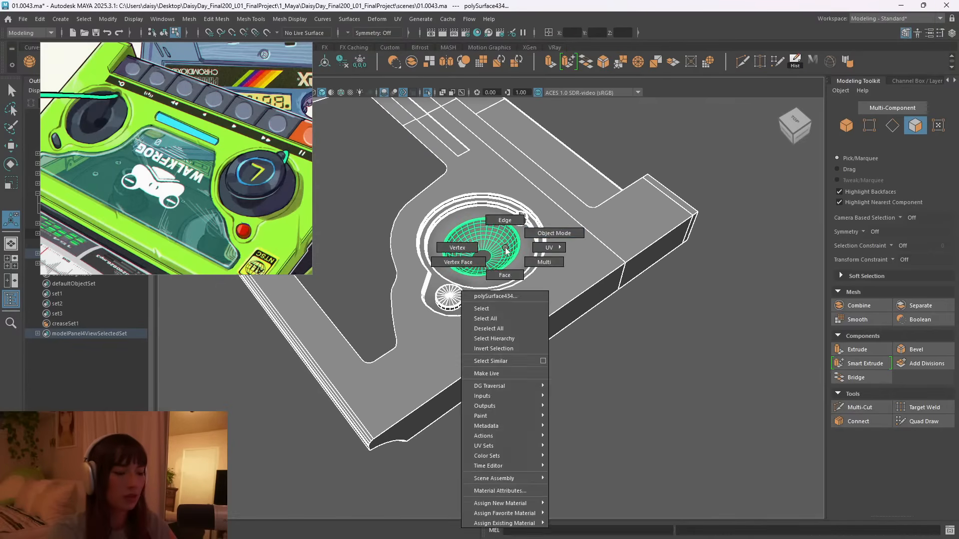
Return to object mode, select the separate bowl mesh, isolate it, and frame it in the view.
right_click_drag(505, 248, 520, 235)
left_click(518, 239)
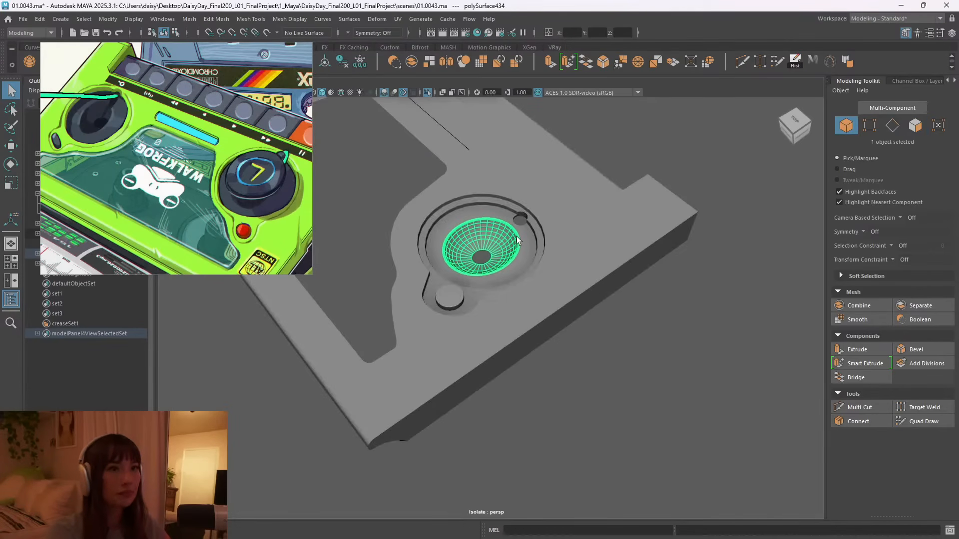
key("ctrl+1")
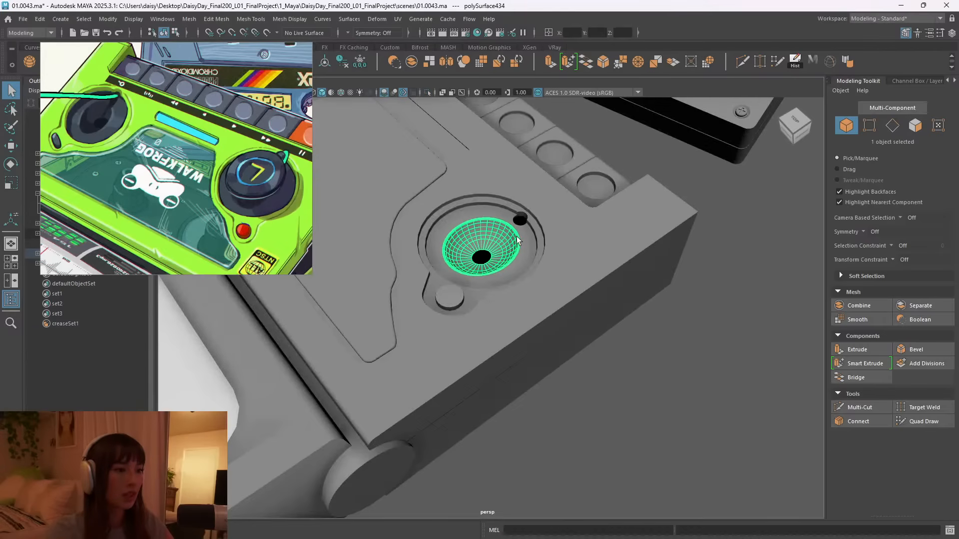
key("ctrl+1")
key("f")
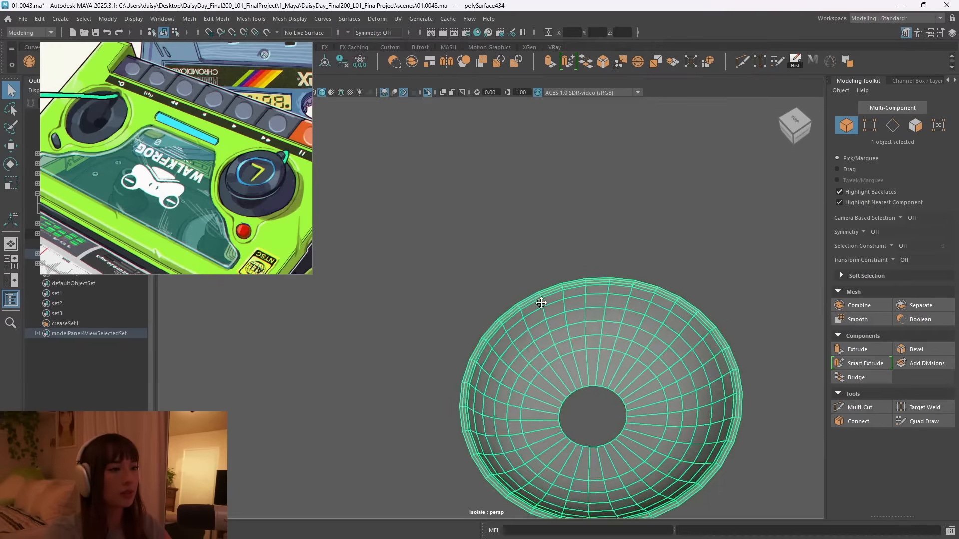
Select and delete a narrow face loop just inside the isolated bowl's outermost rim.
key("alt")
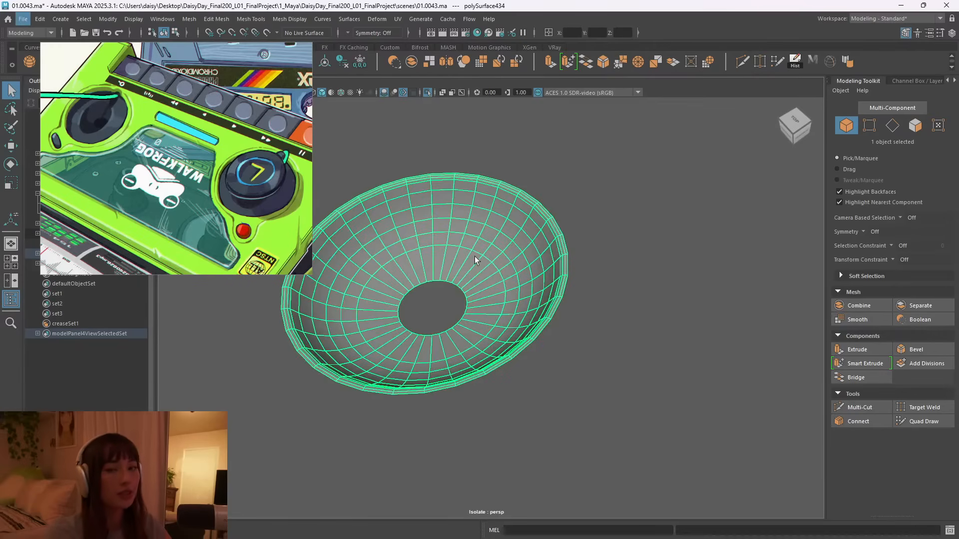
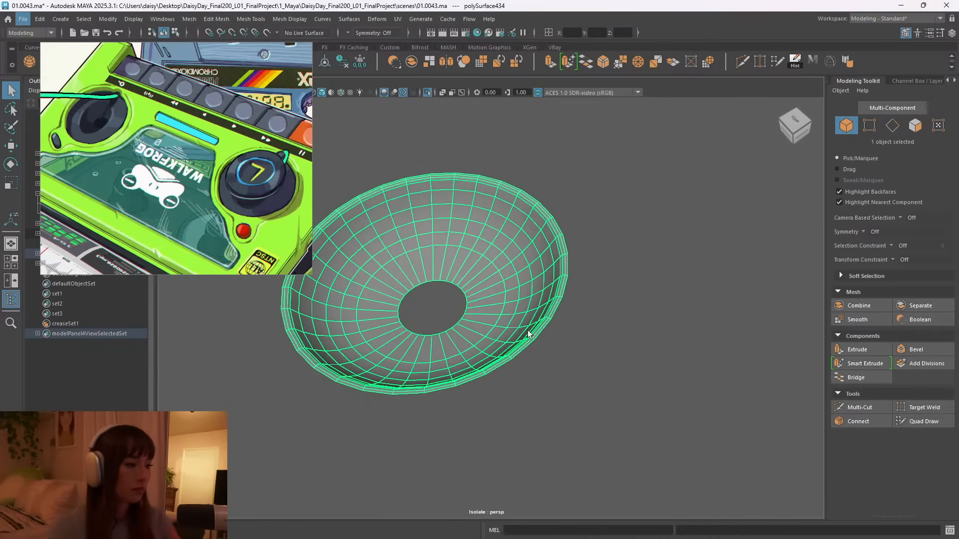
right_click_drag(480, 320, 424, 307, "alt")
middle_click_drag(423, 307, 457, 307, "alt")
right_click_drag(457, 308, 628, 327, "alt")
right_click_drag(544, 345, 472, 339, "alt")
left_click_drag(473, 339, 499, 385, "alt")
right_click_drag(499, 385, 510, 381, "alt")
right_click_drag(486, 253, 487, 232)
right_click_drag(489, 249, 488, 290)
left_click_drag(487, 297, 490, 363, "alt")
middle_click_drag(490, 363, 476, 344, "alt")
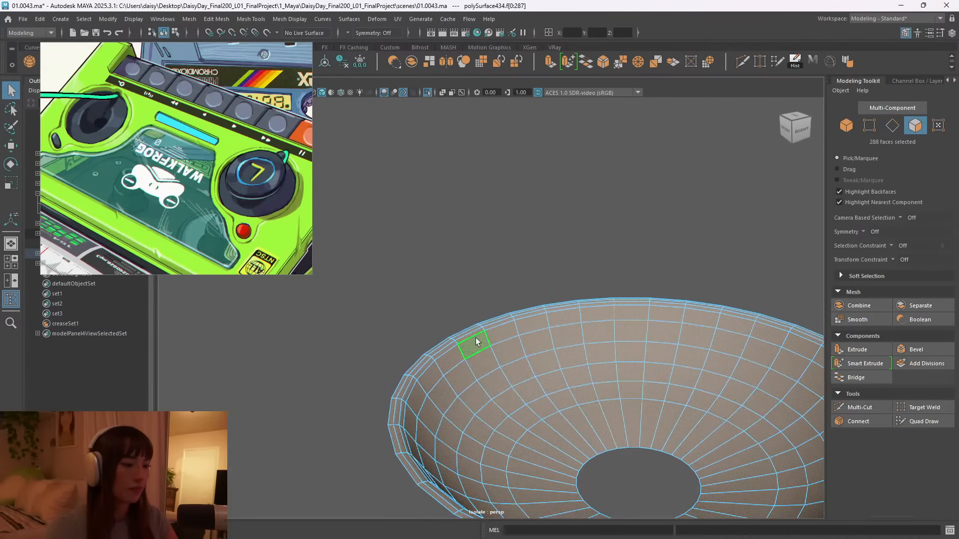
left_click(475, 333)
double_click(489, 326, "shift")
key("Delete")
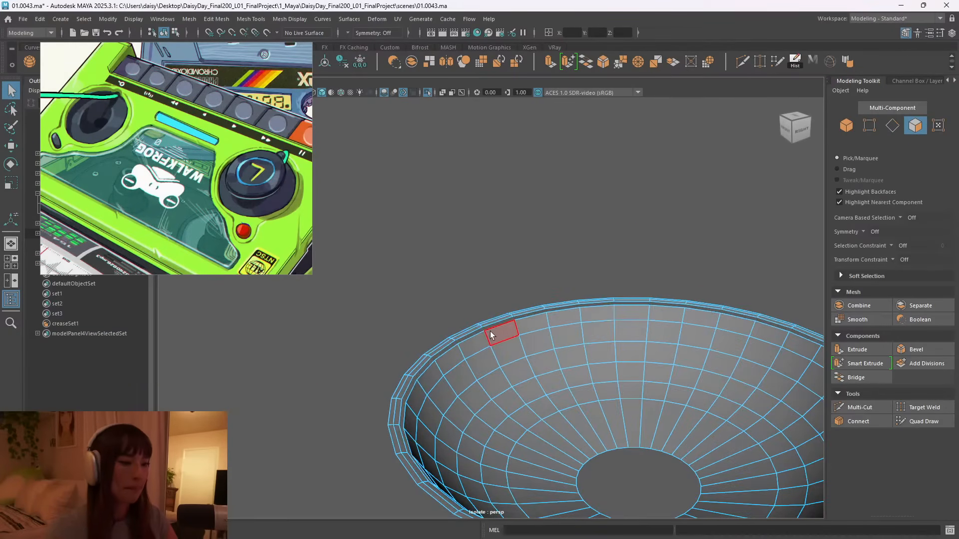
Delete the remaining outermost rim faces so only the smooth bowl surface is left.
scroll(495, 328, "up", 3)
double_click(477, 336)
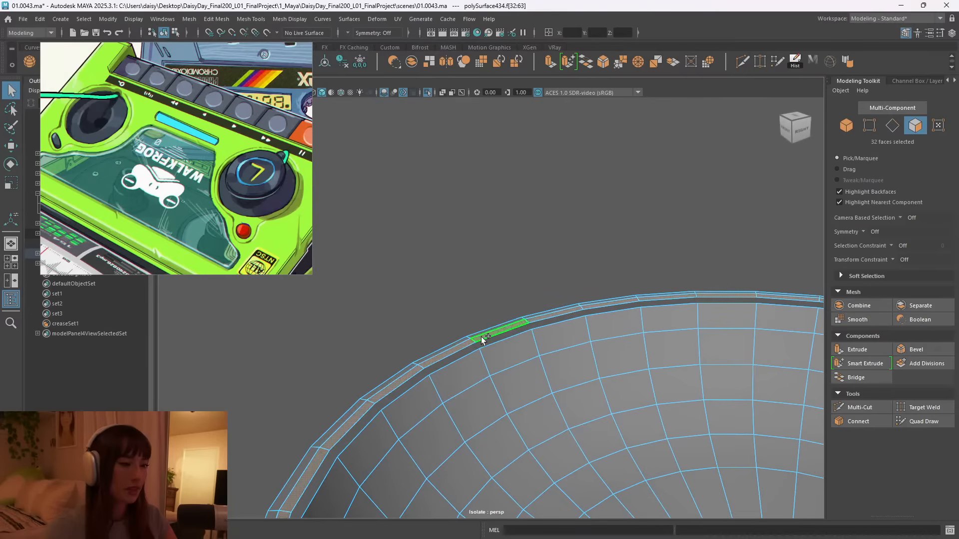
left_click(479, 337)
double_click(477, 337, "shift")
key("Delete")
scroll(476, 334, "down", 5)
left_click_drag(547, 344, 610, 314, "alt")
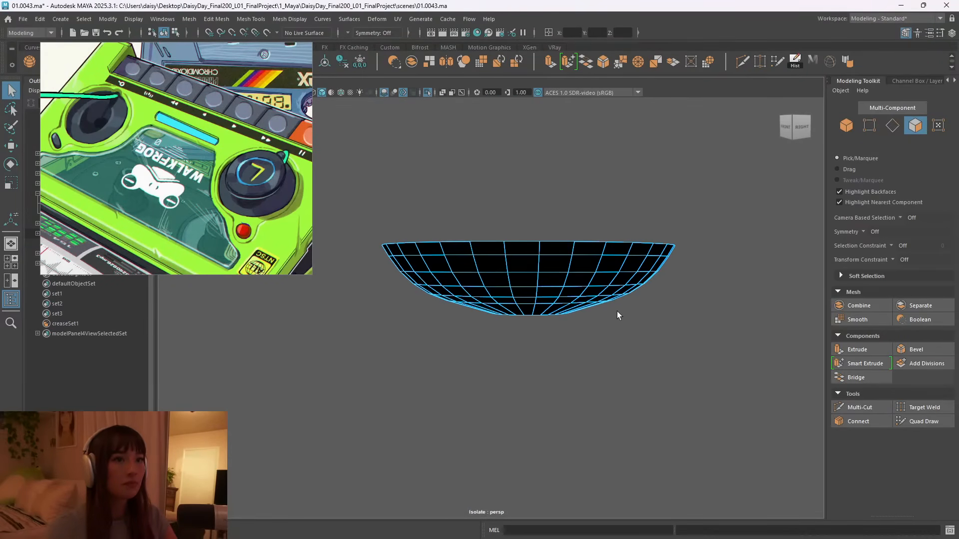
Switch the trimmed bowl back to object mode.
right_click(663, 196, "shift")
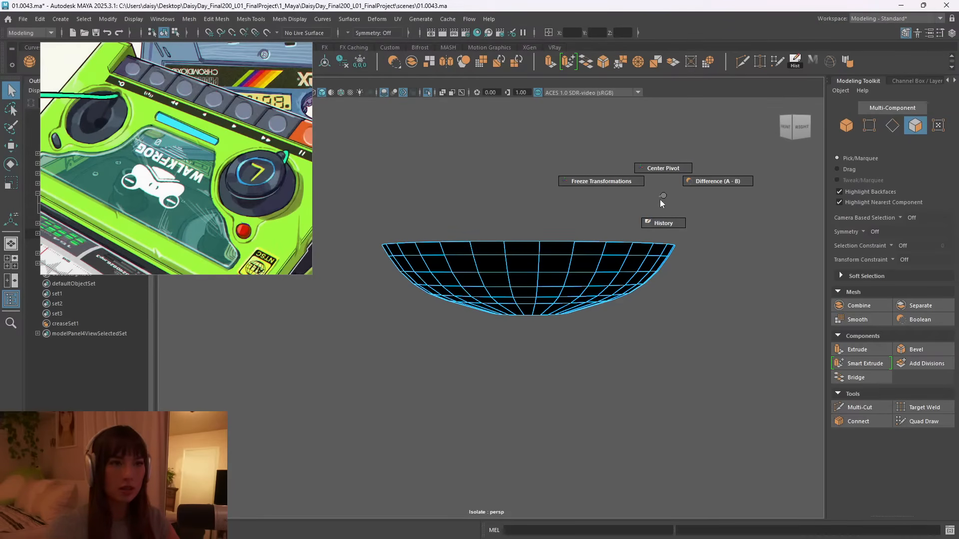
mouse_move(637, 195)
right_mouse_down()
mouse_move(678, 212)
mouse_move(632, 213)
mouse_move(638, 192)
right_mouse_up()
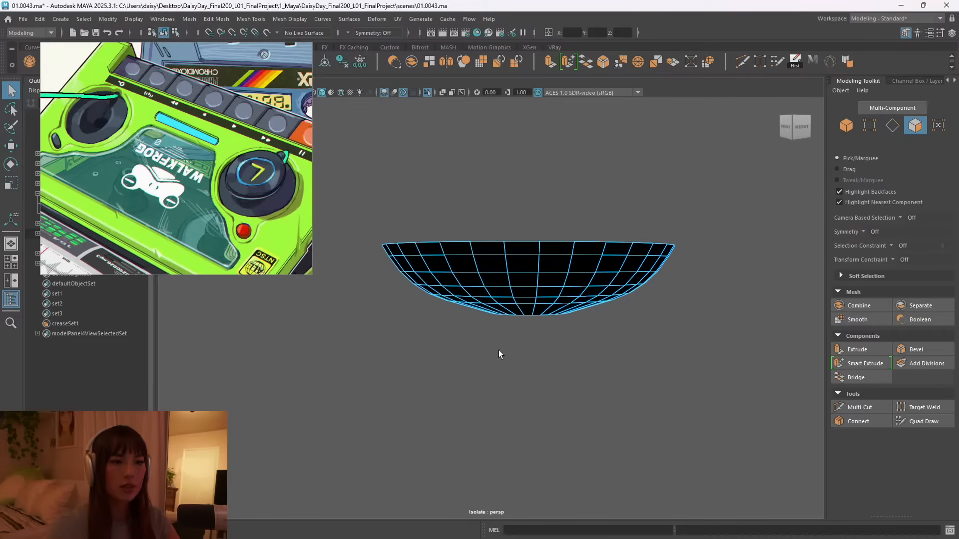
left_click_drag(516, 341, 541, 301, "alt")
middle_click_drag(542, 300, 565, 263, "alt")
right_click_drag(571, 263, 623, 245)
left_click_drag(576, 331, 559, 353, "alt")
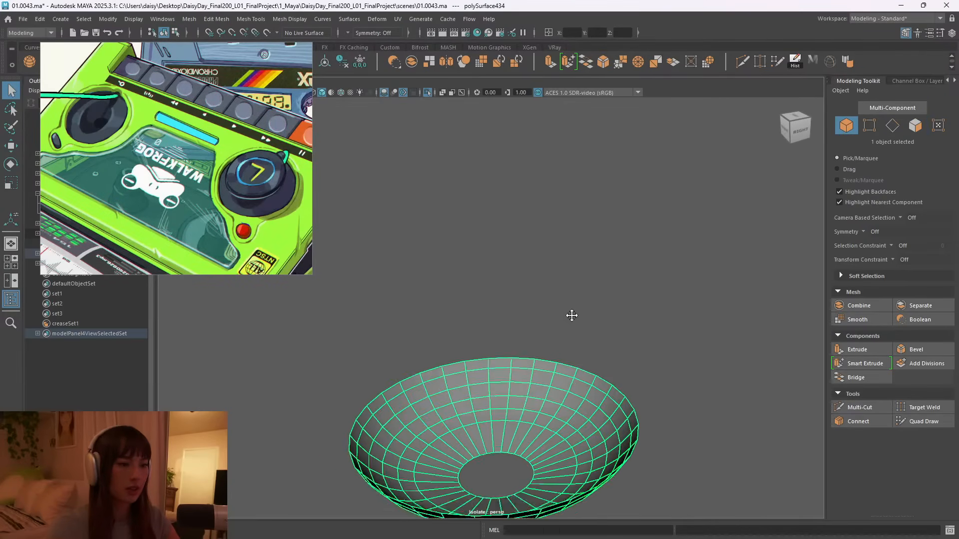
middle_click_drag(569, 323, 583, 303, "alt")
left_click_drag(247, 49, 238, 77)
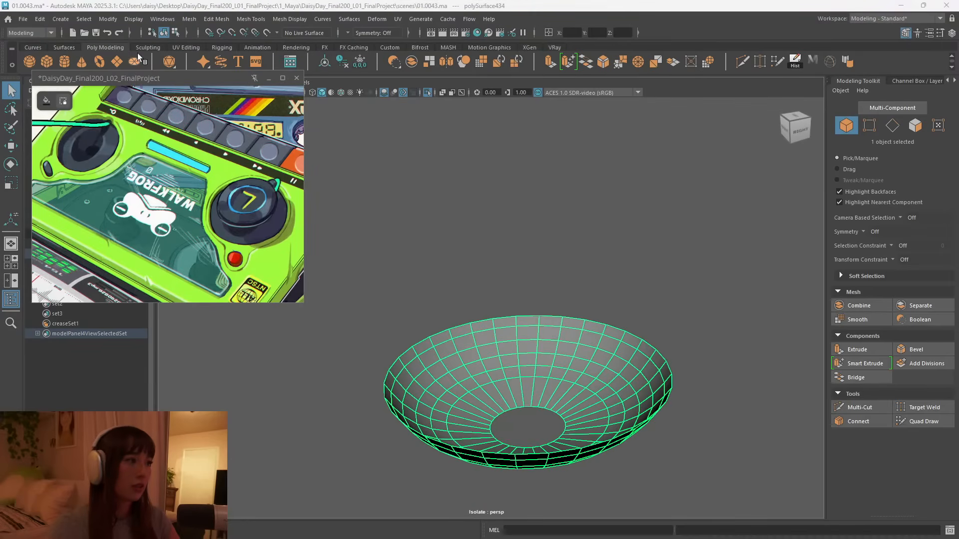
left_click(377, 46)
mouse_move(98, 78)
left_mouse_down()
mouse_move(97, 114)
mouse_move(101, 96)
left_mouse_up()
left_click(97, 47)
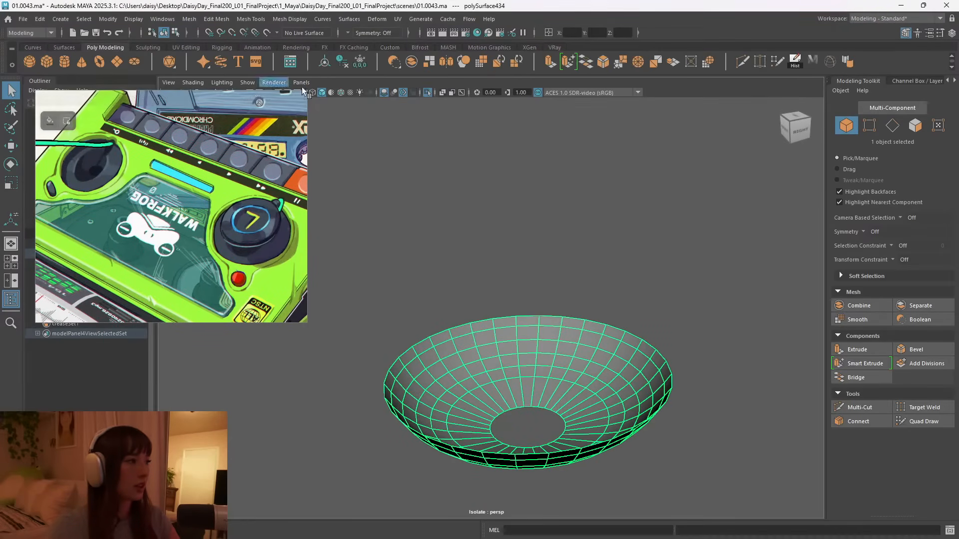
left_click_drag(165, 95, 156, 69)
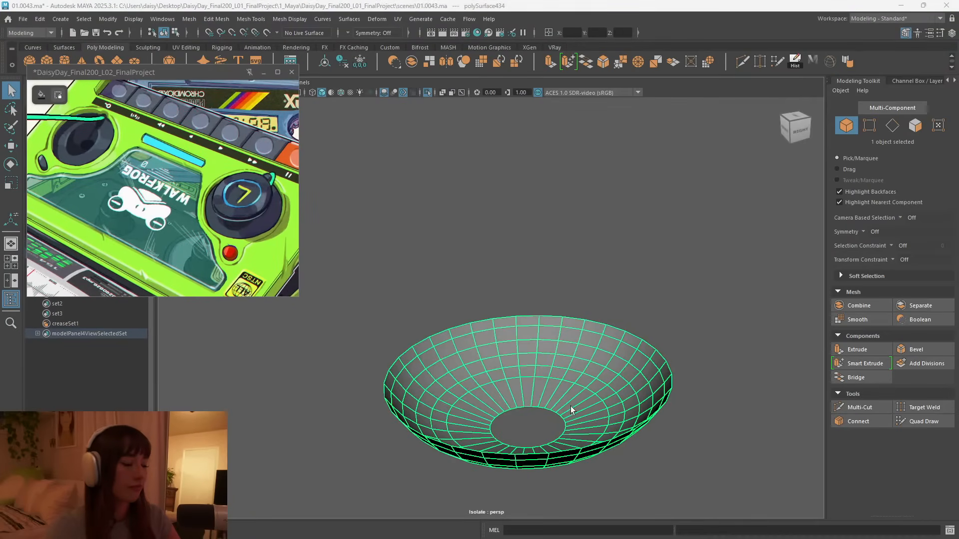
Reverse the normals of the isolated bowl mesh.
scroll(532, 386, "up", 3)
middle_click_drag(531, 382, 517, 332, "alt")
left_click(296, 21)
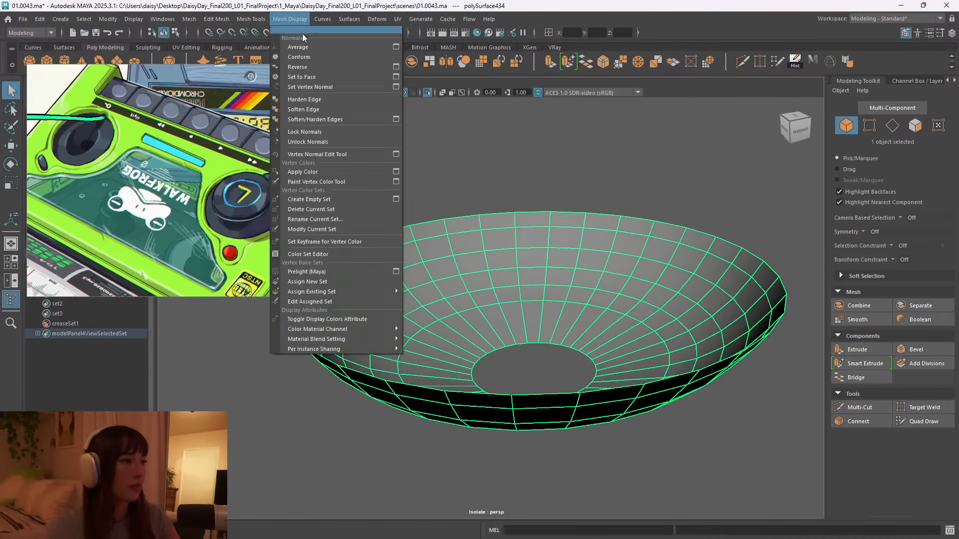
left_click(311, 69)
scroll(653, 320, "down", 4)
left_click_drag(582, 363, 561, 300, "alt")
middle_click_drag(559, 200, 561, 325, "alt")
Deselect the bowl and examine its inner and outer shading from several angles.
right_click_drag(576, 231, 617, 218)
left_click(653, 327)
left_click_drag(639, 320, 576, 263, "alt")
middle_click_drag(567, 200, 562, 345, "alt")
left_click_drag(562, 345, 560, 284, "alt")
middle_click_drag(560, 220, 525, 435, "alt")
scroll(589, 338, "up", 3)
scroll(514, 331, "down", 3)
left_click_drag(514, 331, 521, 412, "alt")
middle_click_drag(520, 412, 540, 322, "alt")
scroll(570, 439, "up", 3)
left_click_drag(570, 439, 546, 460, "alt")
middle_click_drag(545, 460, 524, 289, "alt")
scroll(572, 400, "up", 2)
left_click_drag(572, 401, 557, 424, "alt")
scroll(558, 424, "down", 1)
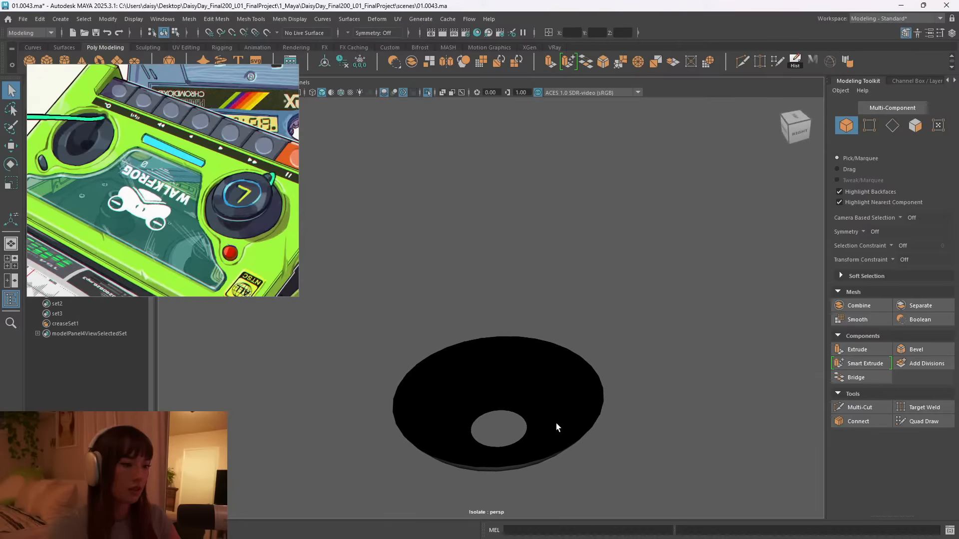
middle_click_drag(557, 424, 559, 359, "alt")
Select the bowl's outer rim edge loop and bring the close-up dial drawing into view in the reference image.
scroll(559, 359, "up", 1)
scroll(559, 359, "up", 3)
right_click_drag(583, 246, 568, 227)
double_click(515, 270)
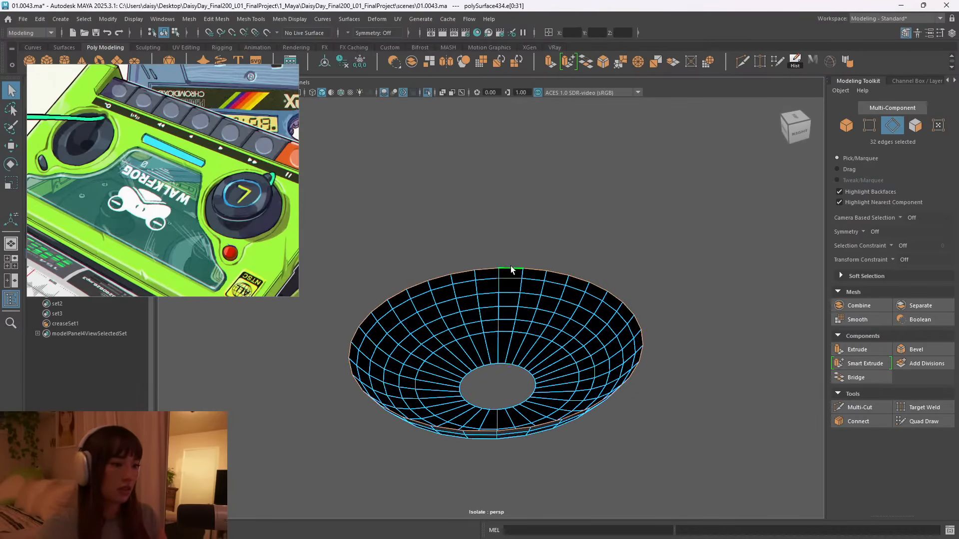
left_click_drag(554, 341, 502, 400, "alt")
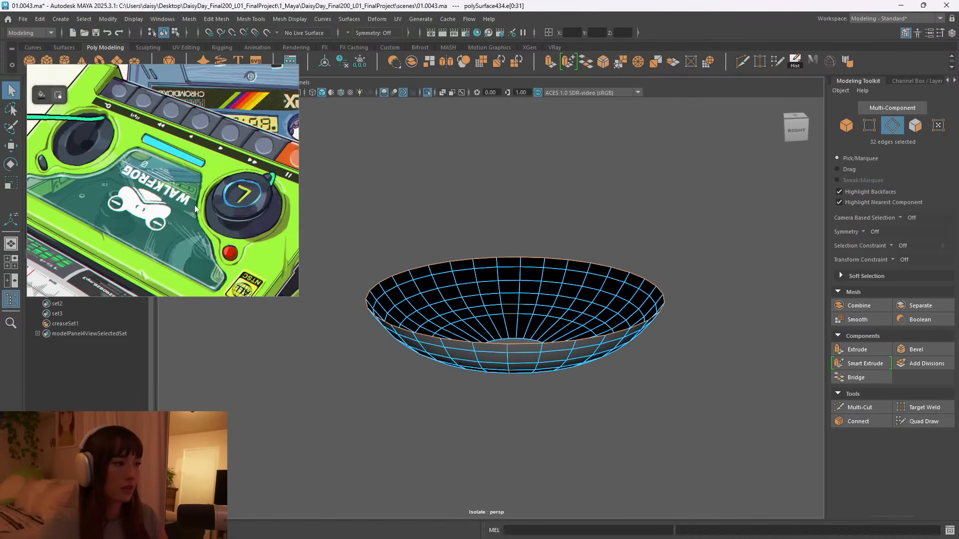
scroll(215, 203, "down", 5)
middle_click_drag(155, 294, 154, 241)
scroll(154, 242, "up", 5)
middle_click_drag(265, 72, 206, 214)
scroll(205, 198, "up", 2)
Try extruding the selected rim edges straight up into a tall wall, then shift the raised rim slightly along Z.
left_click_drag(516, 329, 503, 347, "alt")
middle_click_drag(504, 332, 498, 346, "alt")
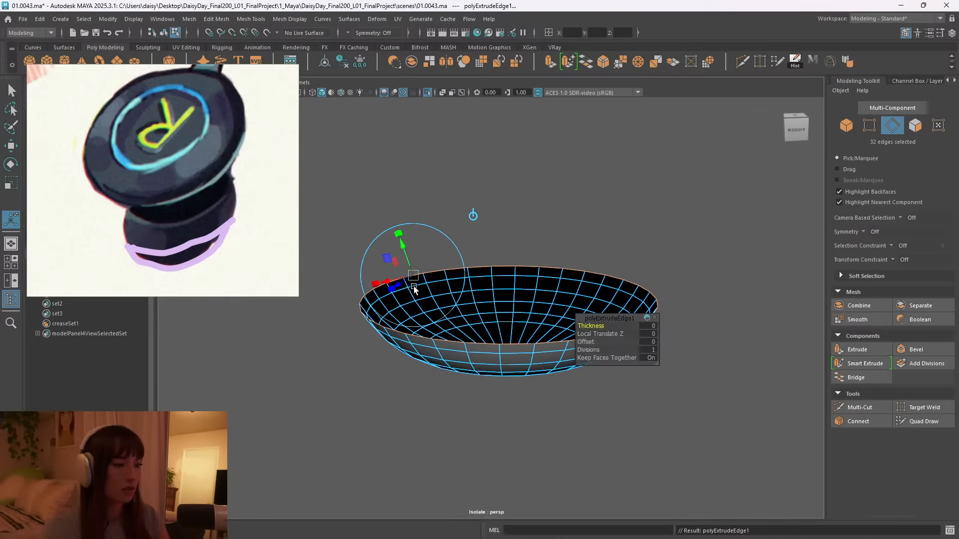
key("w")
left_click_drag(509, 273, 511, 219)
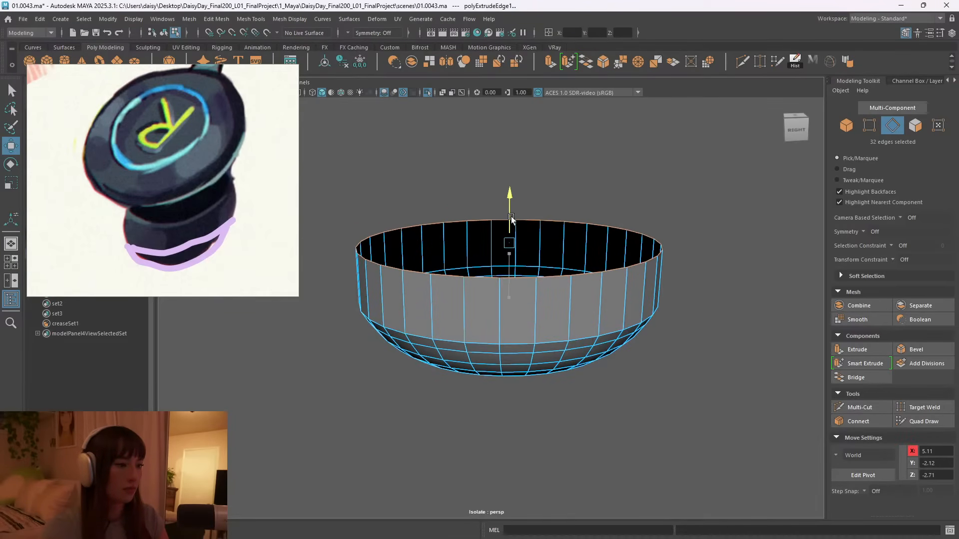
left_click_drag(508, 379, 533, 370, "alt")
key("ctrl+1")
scroll(531, 376, "up", 5)
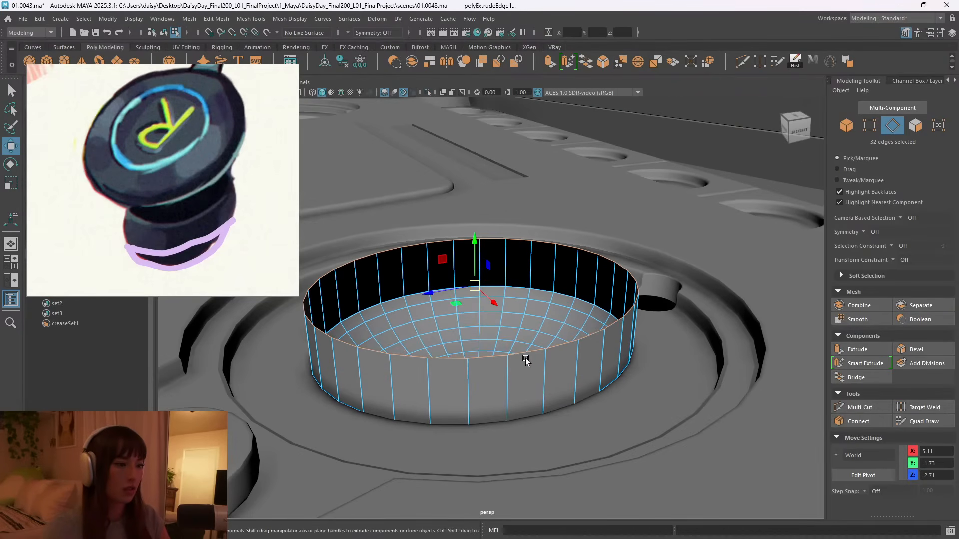
left_click_drag(447, 291, 485, 336)
right_click_drag(485, 336, 516, 336, "alt")
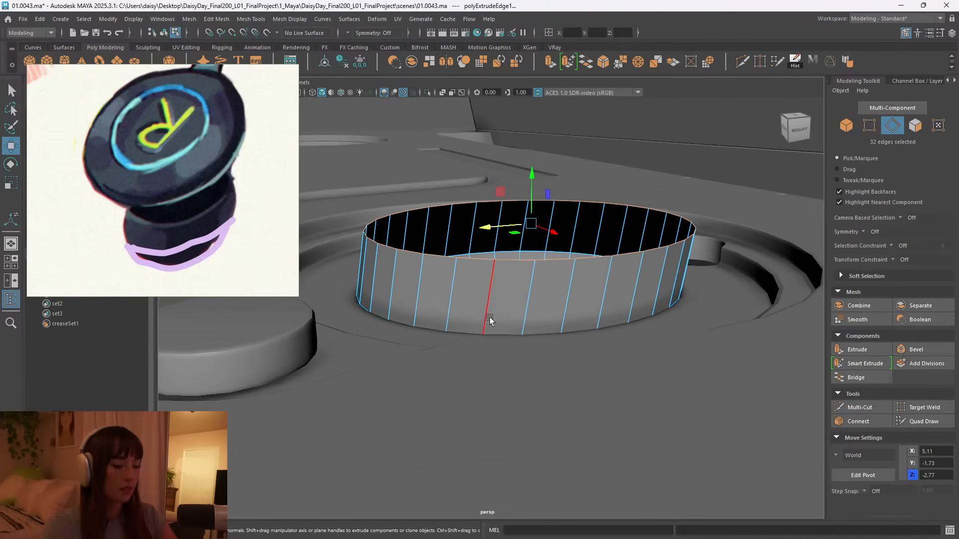
Try inserting an edge loop around the middle of the extruded wall and bevelling it.
key("ctrl+shift+x")
left_click(489, 291, "ctrl")
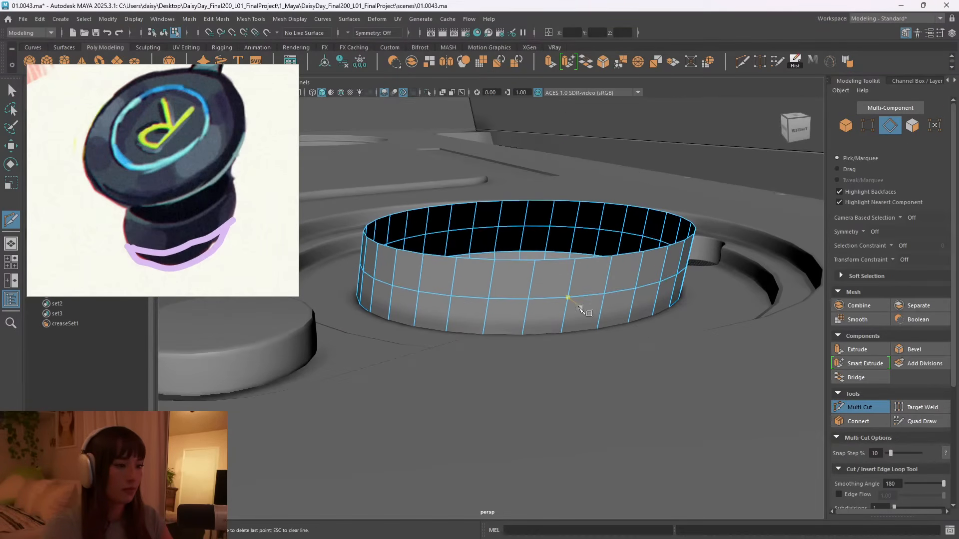
key("q")
double_click(508, 299)
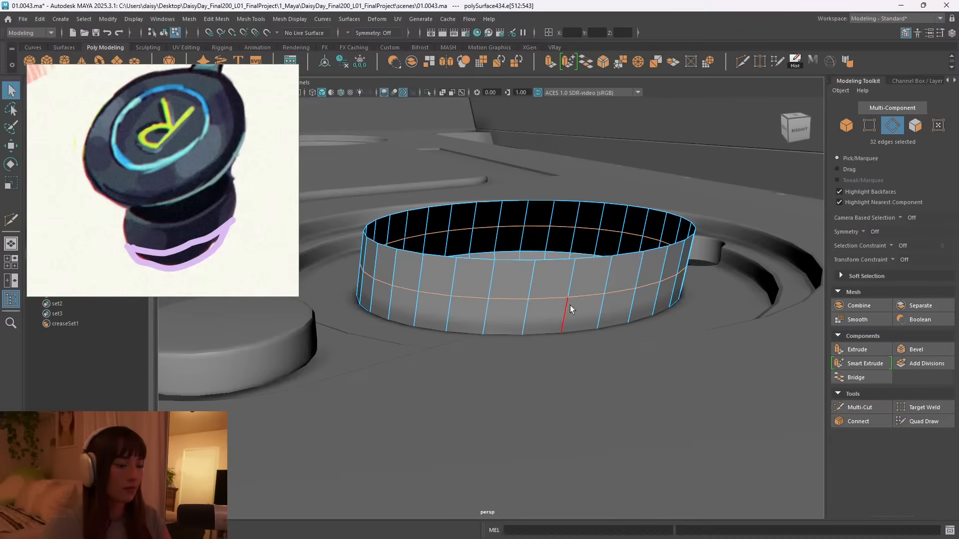
right_click_drag(567, 311, 525, 299, "alt")
key("ctrl+b")
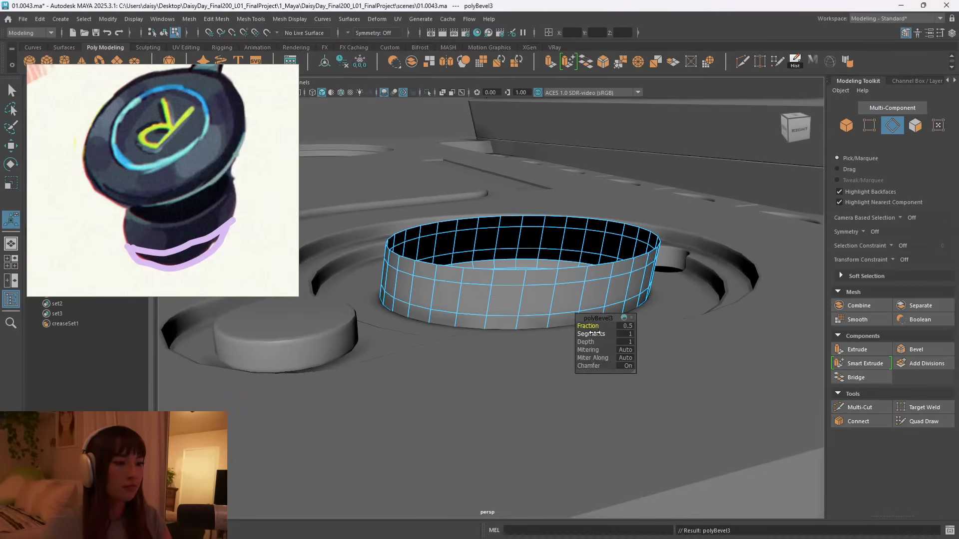
key("ctrl+z")
key("ctrl+z")
key("ctrl+z")
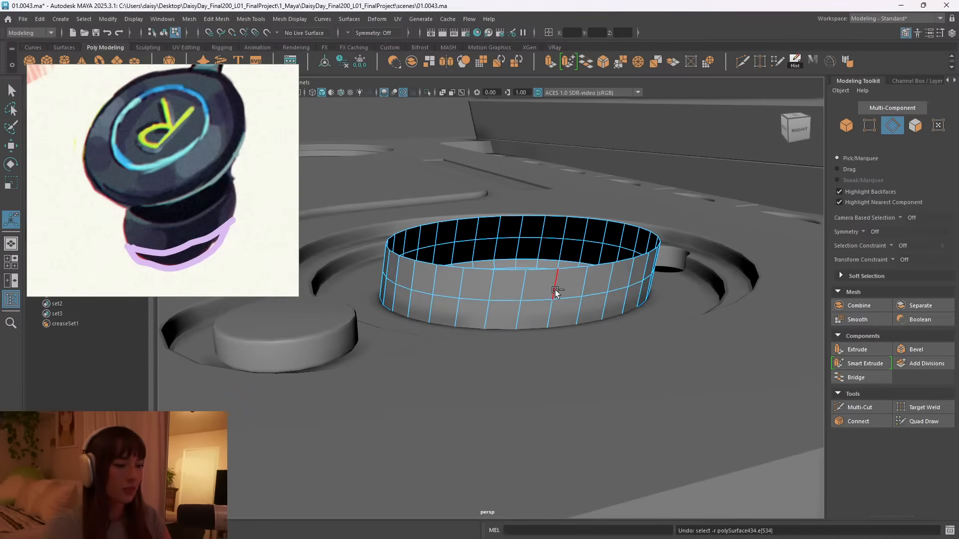
Undo the wall extrusion back to the bare bowl with its rim edge loop selected.
right_click_drag(541, 287, 595, 232)
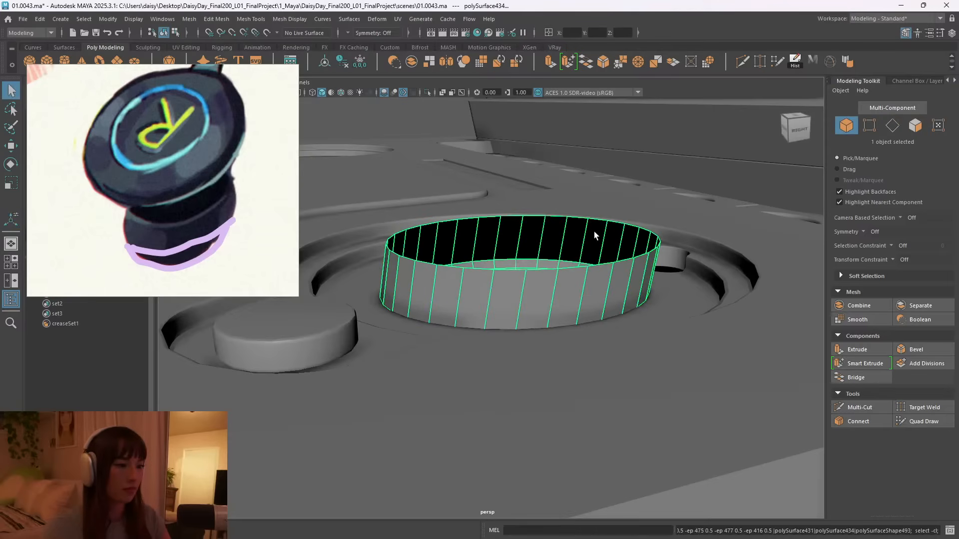
key("ctrl+1")
scroll(484, 321, "up", 3)
middle_click_drag(483, 321, 536, 289, "alt")
scroll(538, 277, "up", 1)
key("ctrl+shift+x")
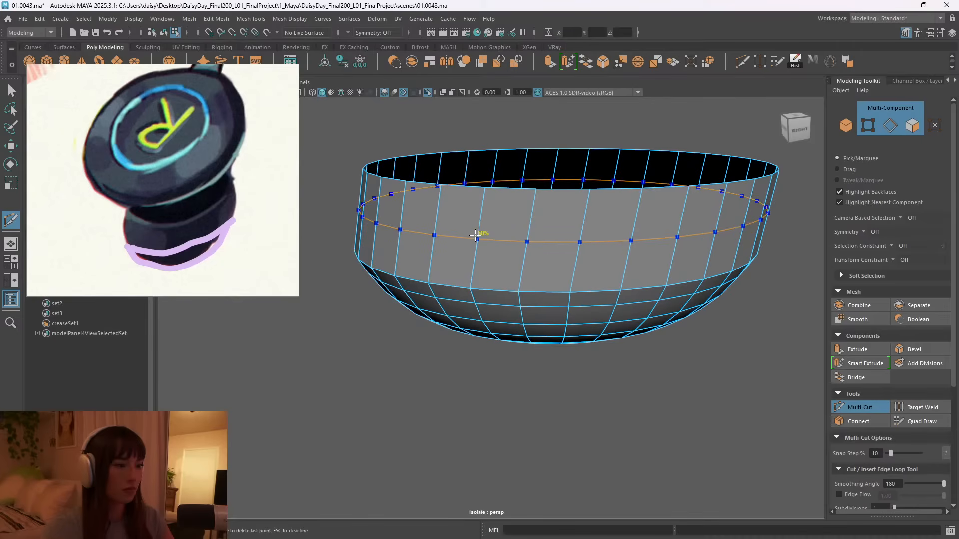
key("ctrl+z")
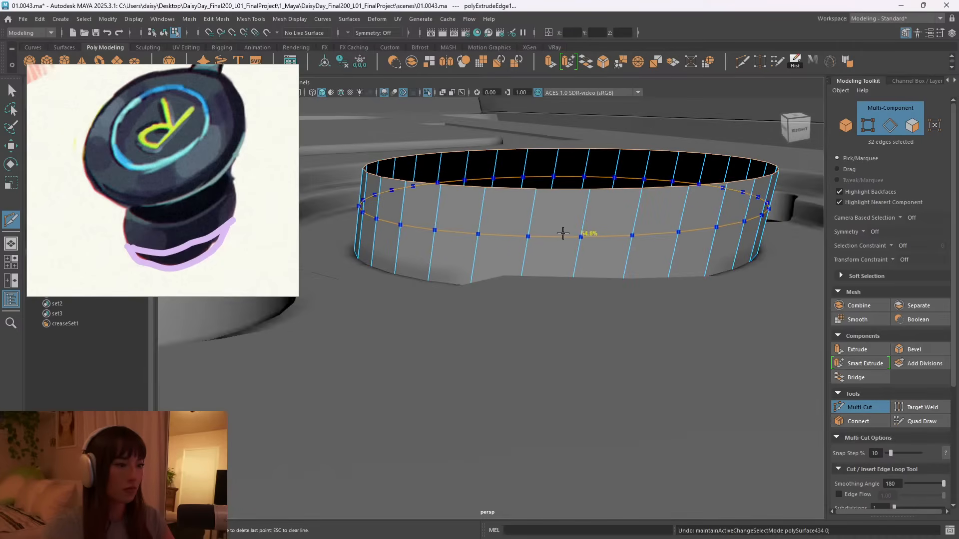
key("q")
key("F8")
key("ctrl+z")
key("ctrl+z")
key("ctrl+z")
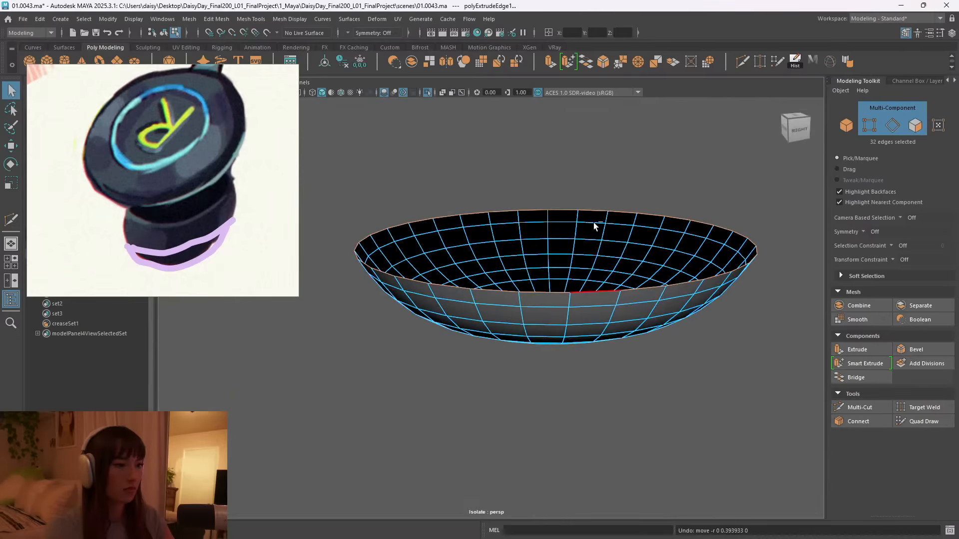
key("ctrl+z")
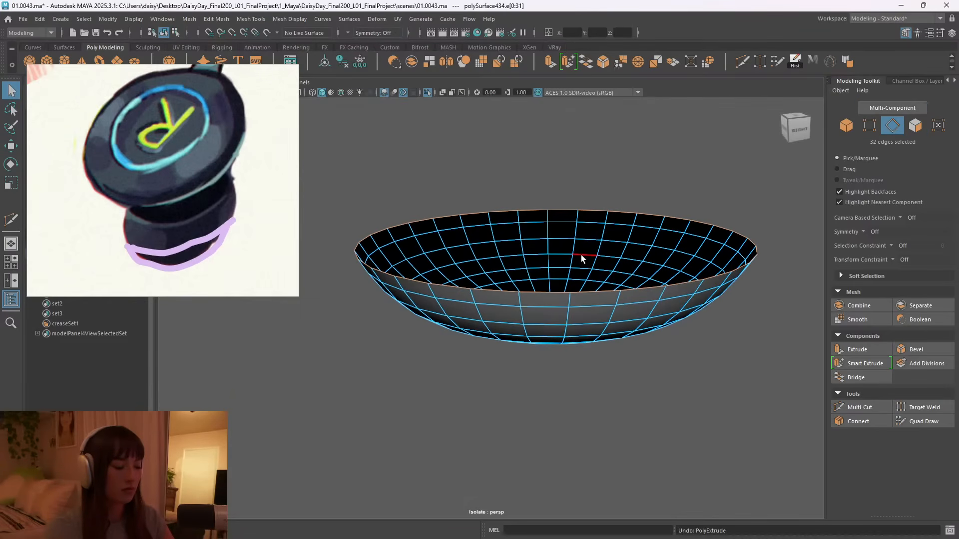
Extrude the bowl's rim edges slightly upward to form a narrow vertical band.
key("ctrl+e")
key("w")
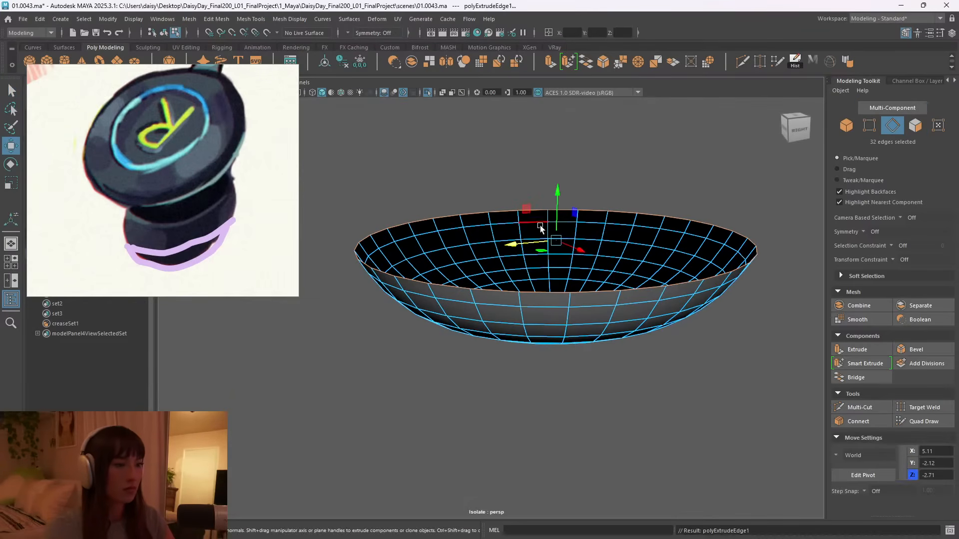
left_click_drag(556, 219, 556, 199)
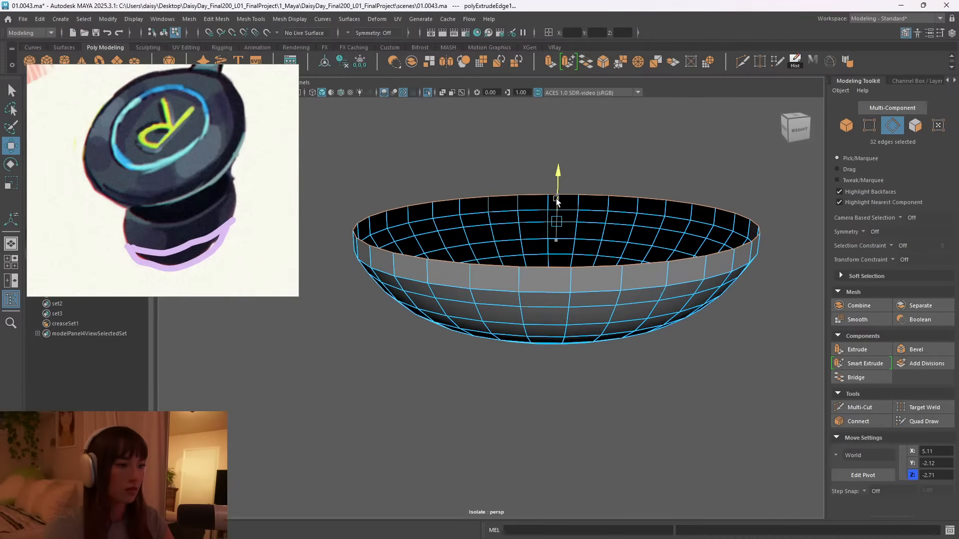
Extrude the rim edges a second time and raise them to about Y -1.70 to form a tall wall.
key("ctrl+e")
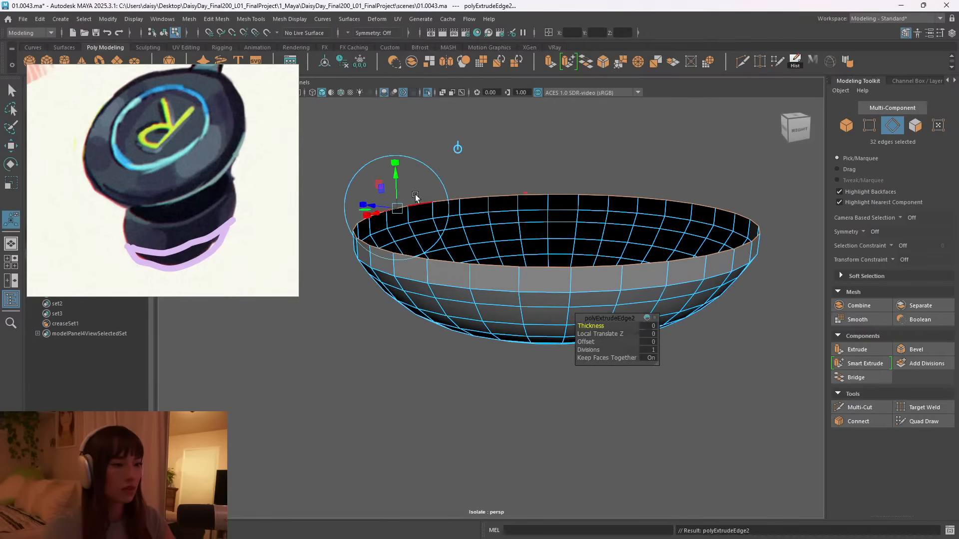
left_click_drag(396, 191, 397, 157)
scroll(629, 263, "down", 5)
left_click_drag(567, 248, 514, 279, "alt")
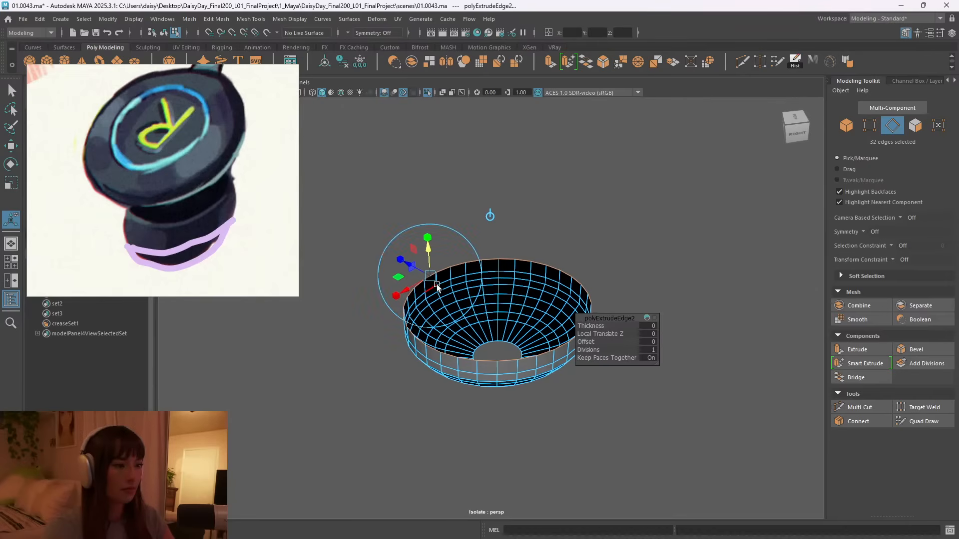
key("w")
left_click_drag(452, 311, 501, 234)
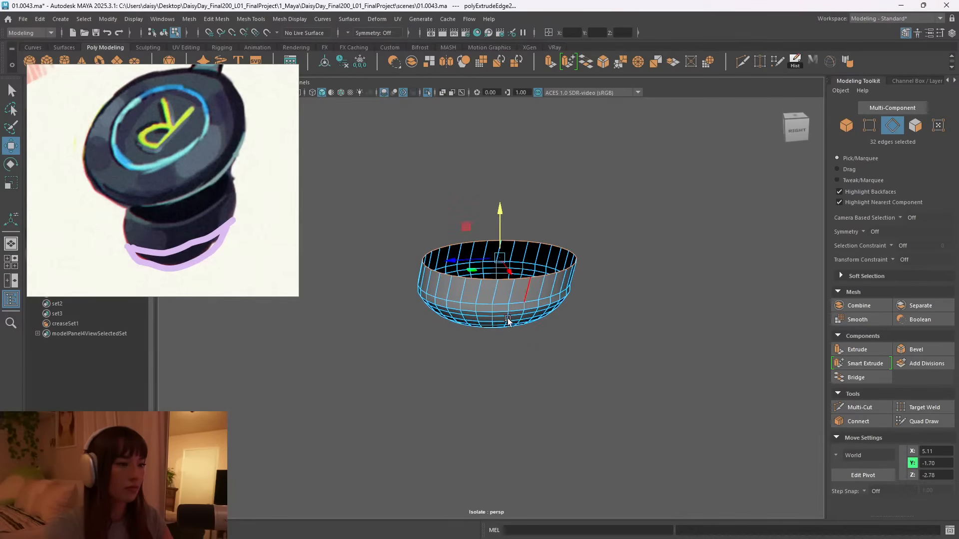
Bevel the edge loop between the narrow band and the tall wall with 2 segments and a fraction of 0.71.
left_click_drag(514, 322, 528, 300, "alt")
middle_click_drag(528, 299, 505, 316, "alt")
right_click_drag(505, 316, 615, 313, "alt")
scroll(578, 295, "up", 1)
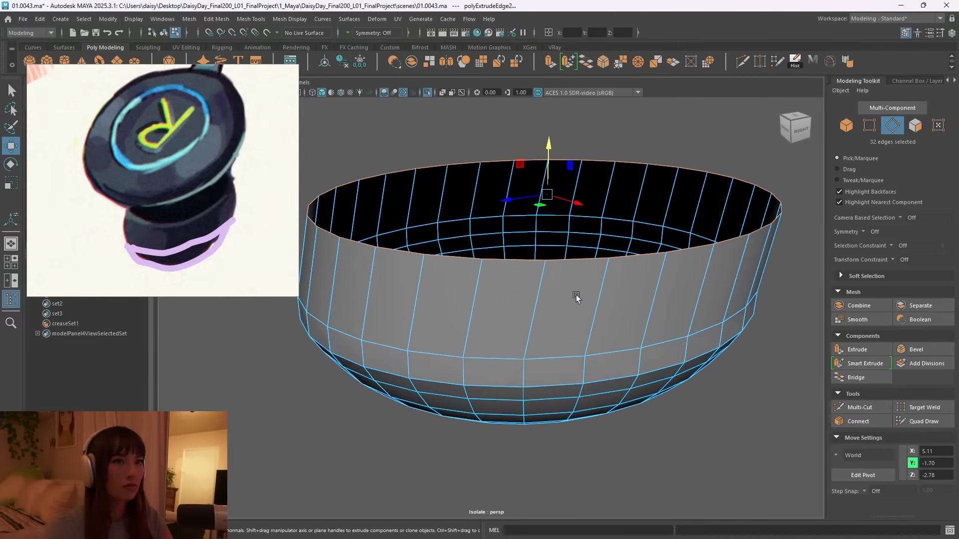
double_click(524, 356)
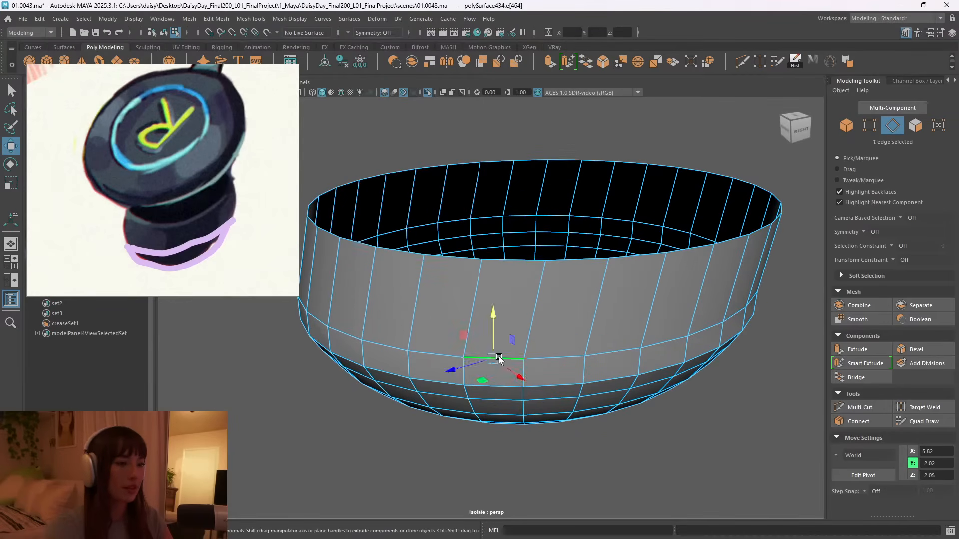
key("ctrl+b")
left_click_drag(589, 333, 605, 329)
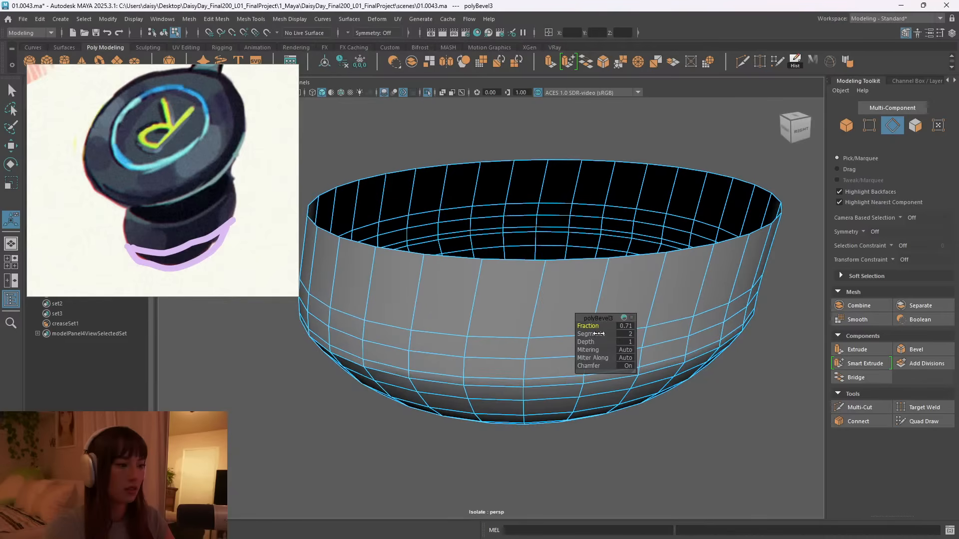
Slide the bevelled edge loops up the wall, placing the uppermost one at about Y -1.87.
key("w")
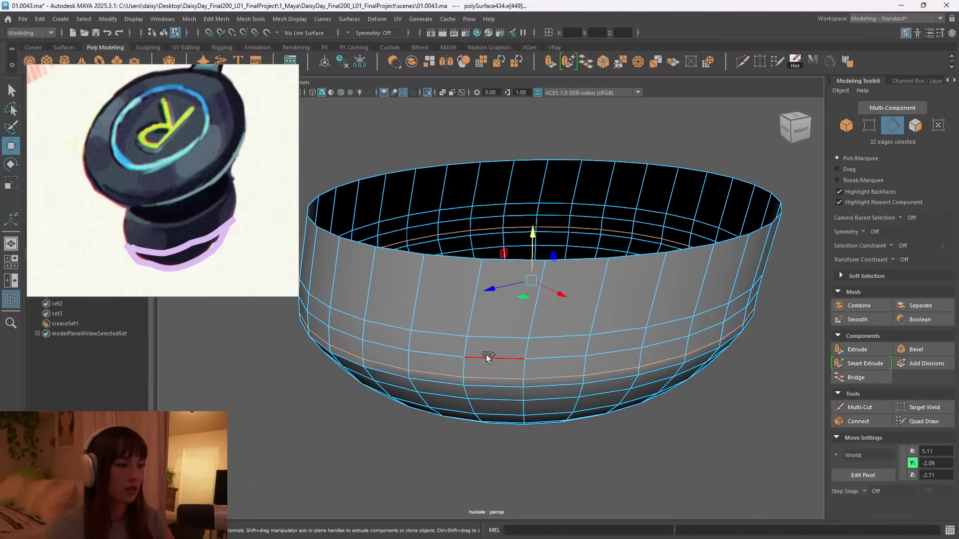
double_click(488, 339, "shift")
left_click_drag(535, 256, 535, 234, "ctrl+shift")
double_click(515, 289)
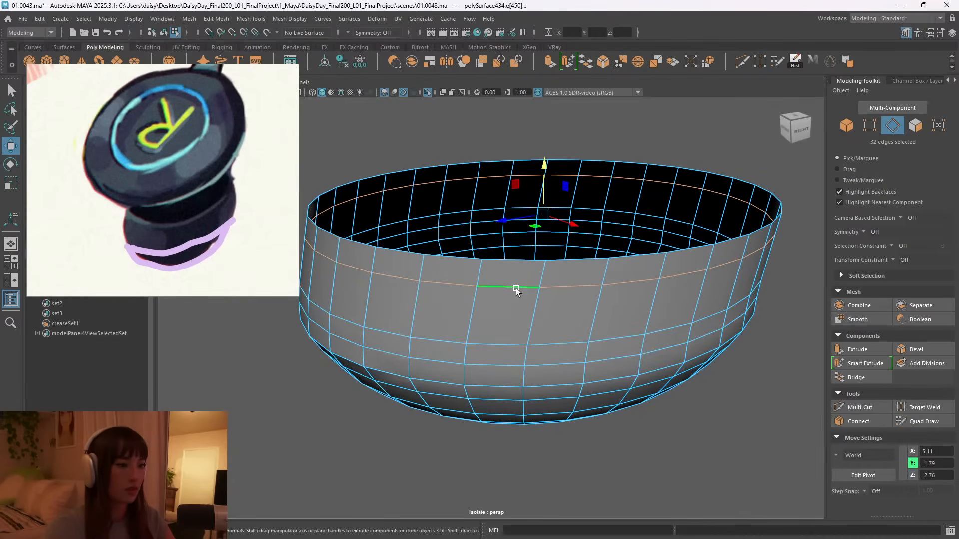
left_click_drag(544, 192, 543, 214, "ctrl+shift")
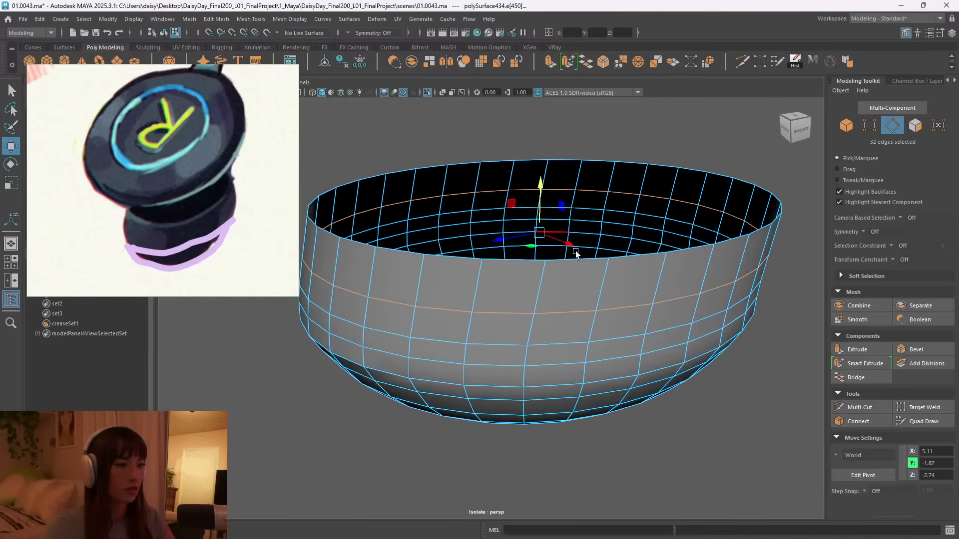
Slide the wall's edge loops to even out their spacing, placing the lower one at about Y -2.02.
scroll(546, 343, "down", 5)
left_click_drag(546, 343, 529, 318, "alt")
scroll(529, 319, "up", 3)
scroll(520, 253, "down", 2)
double_click(508, 256)
double_click(522, 214)
mouse_move(600, 175)
left_mouse_down("ctrl+shift")
mouse_move(601, 153)
mouse_move(601, 162)
left_mouse_up("ctrl+shift")
double_click(517, 254)
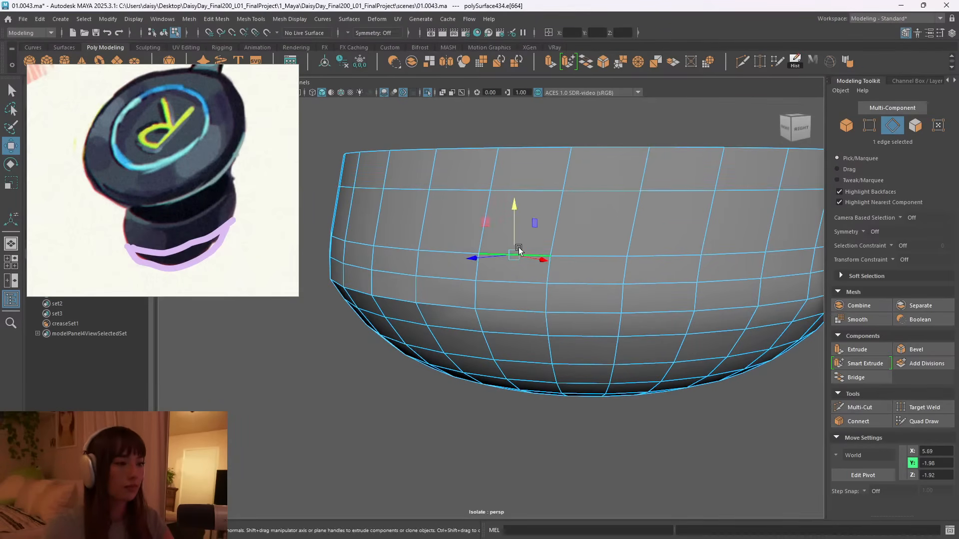
left_click_drag(591, 203, 606, 241, "ctrl+shift")
scroll(586, 311, "down", 3)
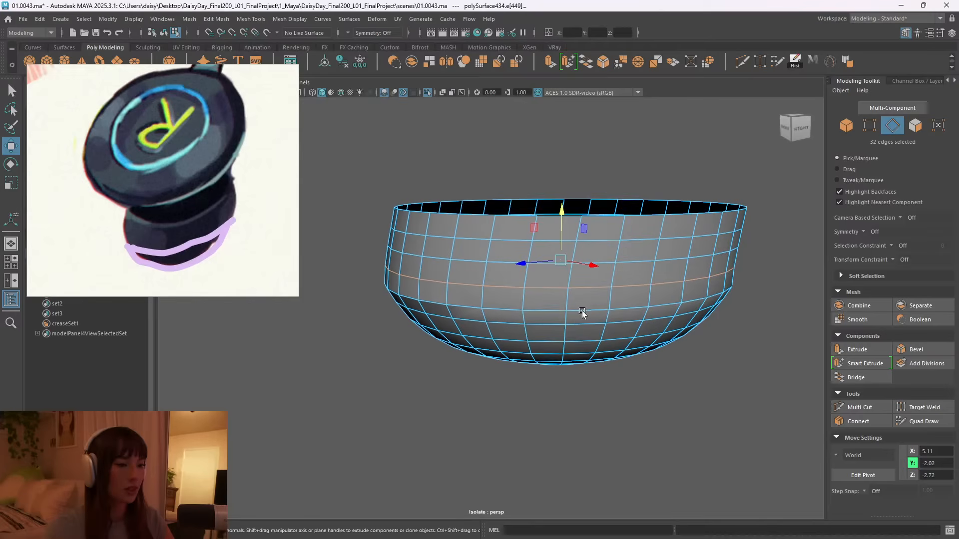
Select all of the bowl's vertices, merge the overlapping ones, and check the mesh from the side.
left_click_drag(591, 316, 610, 308, "alt")
key("F9")
scroll(733, 269, "down", 3)
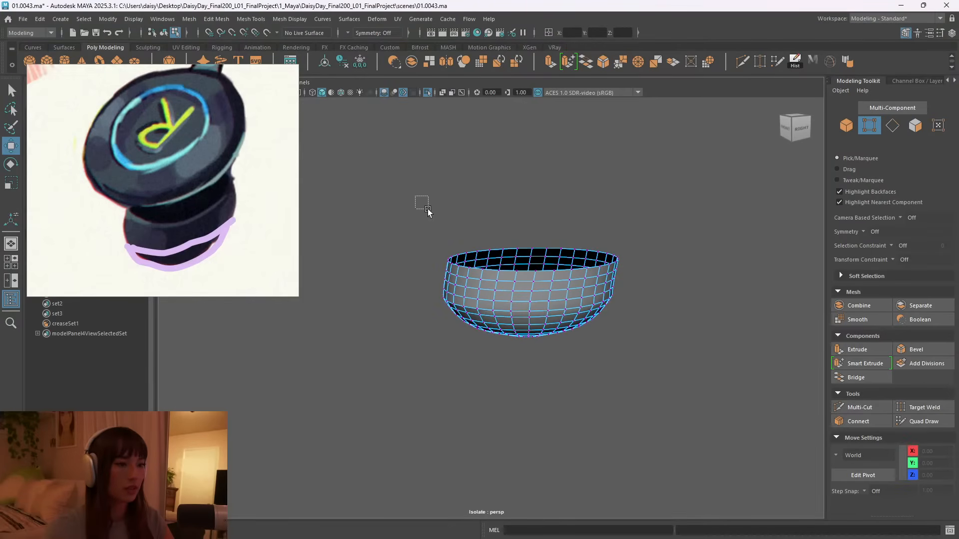
left_click_drag(418, 198, 658, 388)
right_click_drag(572, 289, 626, 169, "shift")
left_click(685, 314)
left_click_drag(627, 305, 512, 306, "alt")
right_click_drag(526, 300, 586, 302, "alt")
mouse_move(586, 302)
left_mouse_down("alt")
mouse_move(636, 302)
mouse_move(578, 306)
left_mouse_up("alt")
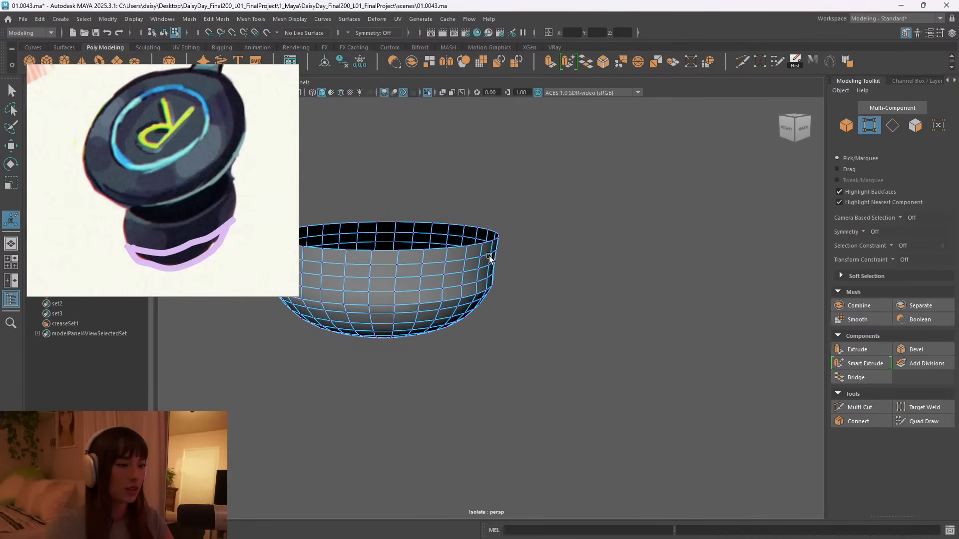
Try to round the bowl's side by scaling its horizontal edge loops.
left_click(480, 270)
left_click_drag(481, 271, 572, 296, "alt")
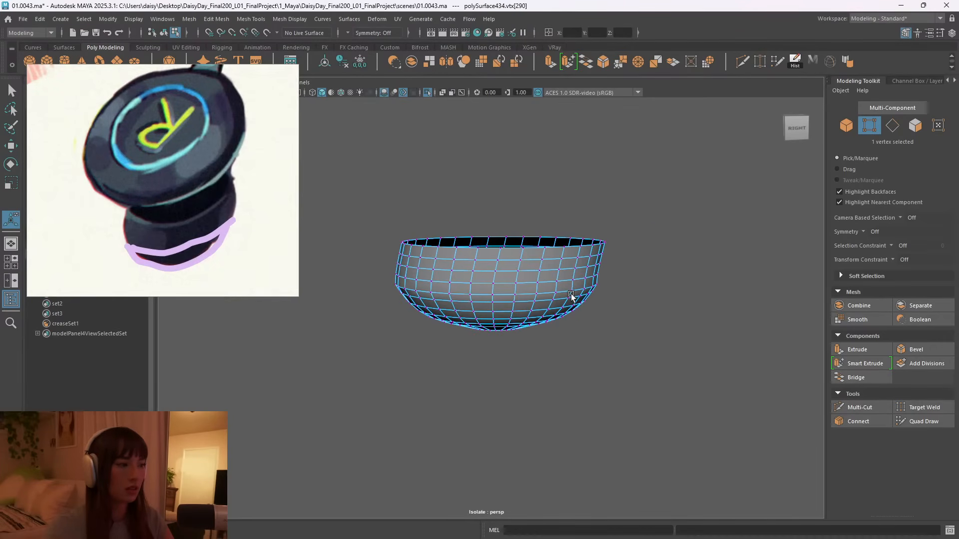
right_click_drag(648, 242, 655, 215)
double_click(523, 280)
key("r")
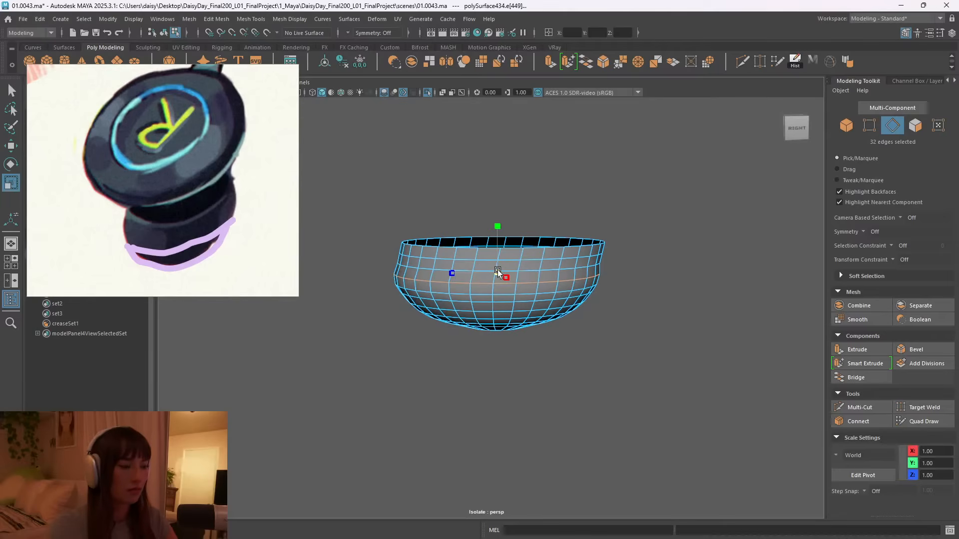
double_click(565, 270)
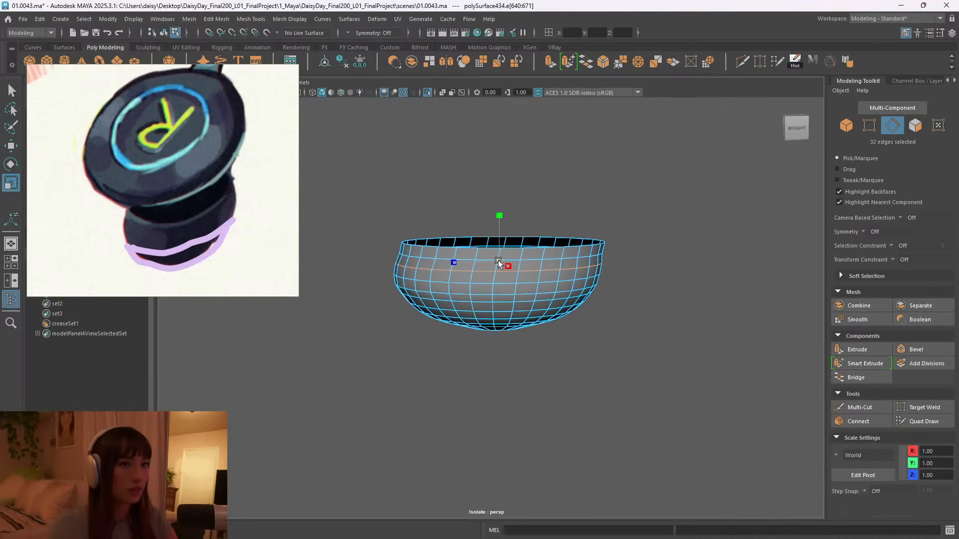
Undo the scaling and selections made on the bowl's horizontal edge loops.
key("ctrl+z")
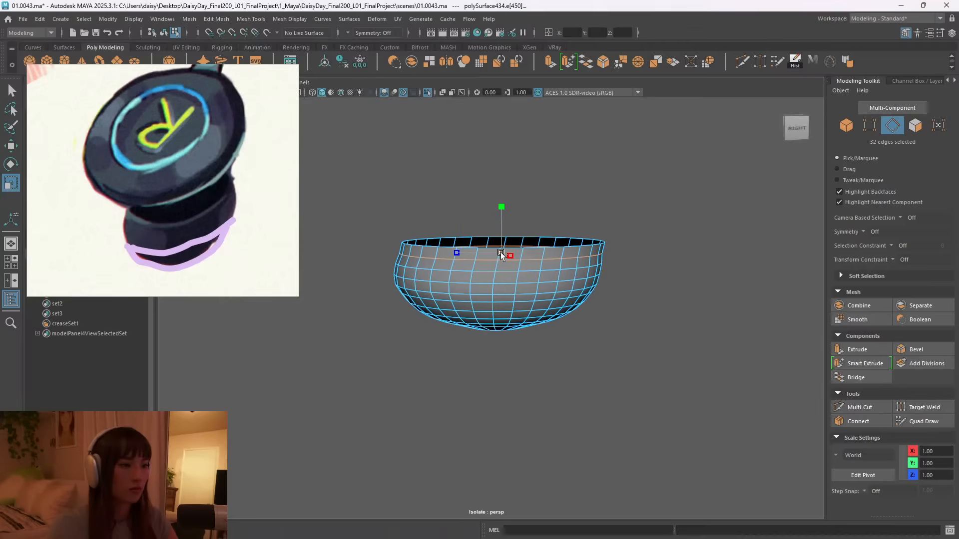
key("ctrl+z")
key("ctrl+z")
key("ctrl+z")
key("ctrl+z")
key("ctrl+z")
key("ctrl+z")
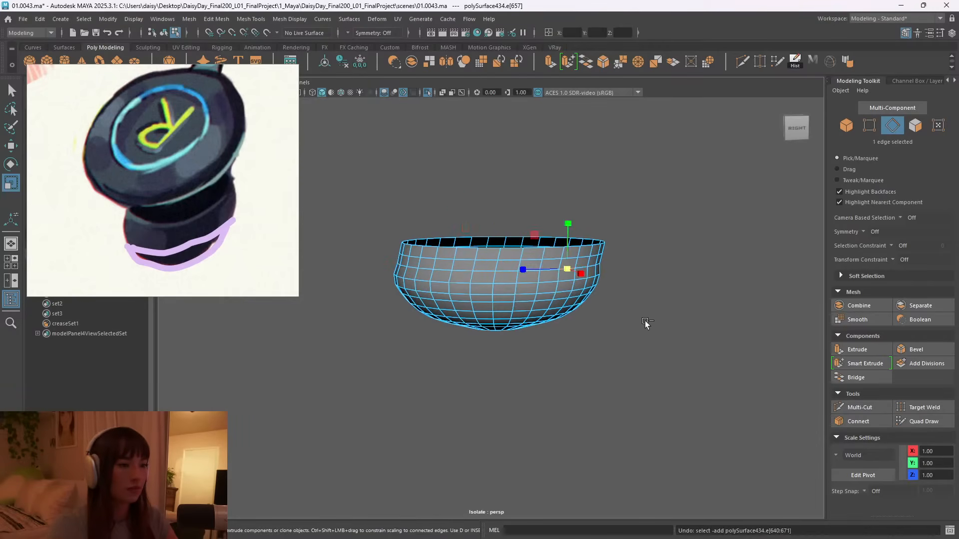
key("ctrl+z")
key("ctrl+z")
key("ctrl+z")
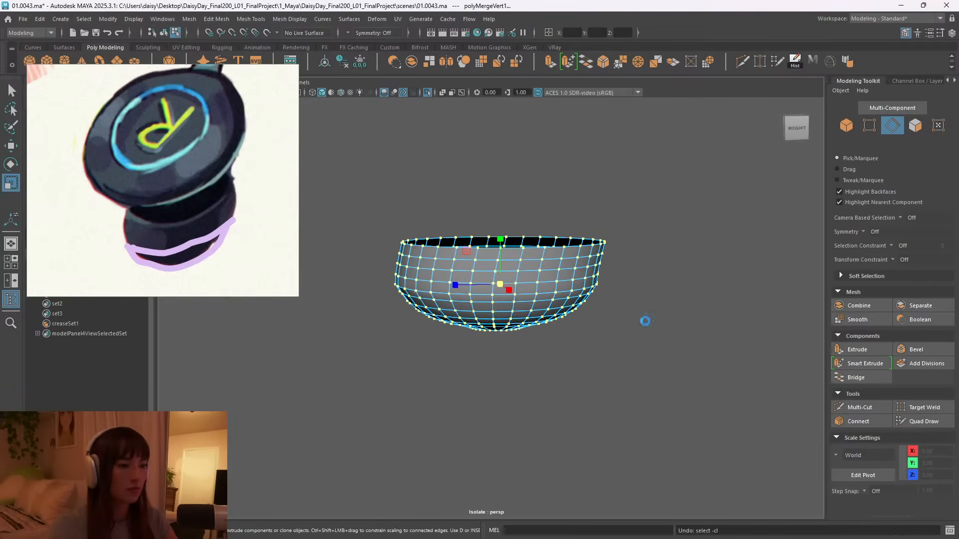
left_click_drag(665, 319, 601, 320, "alt")
right_click_drag(550, 253, 522, 256)
left_click_drag(522, 258, 535, 289, "alt")
left_click(543, 244)
key("w")
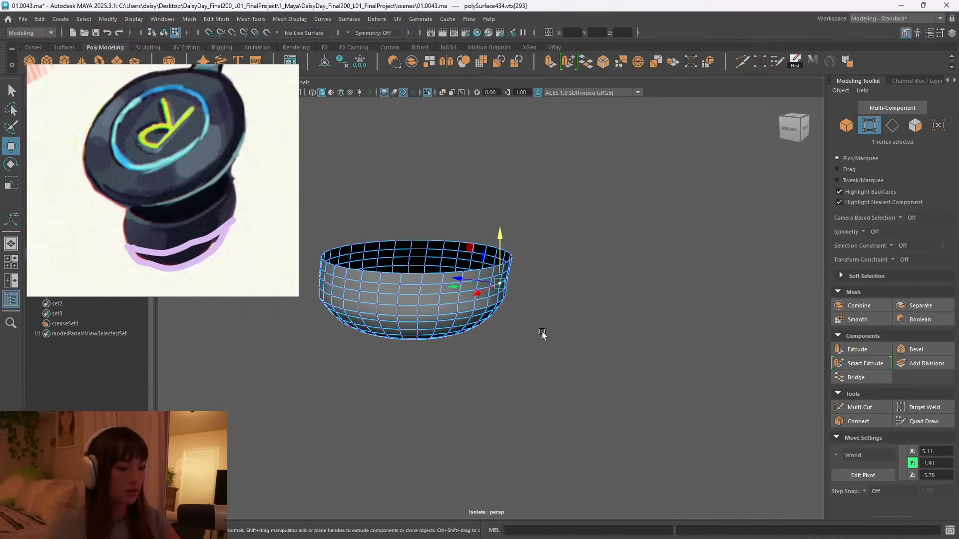
key("b")
middle_click_drag(561, 328, 571, 334)
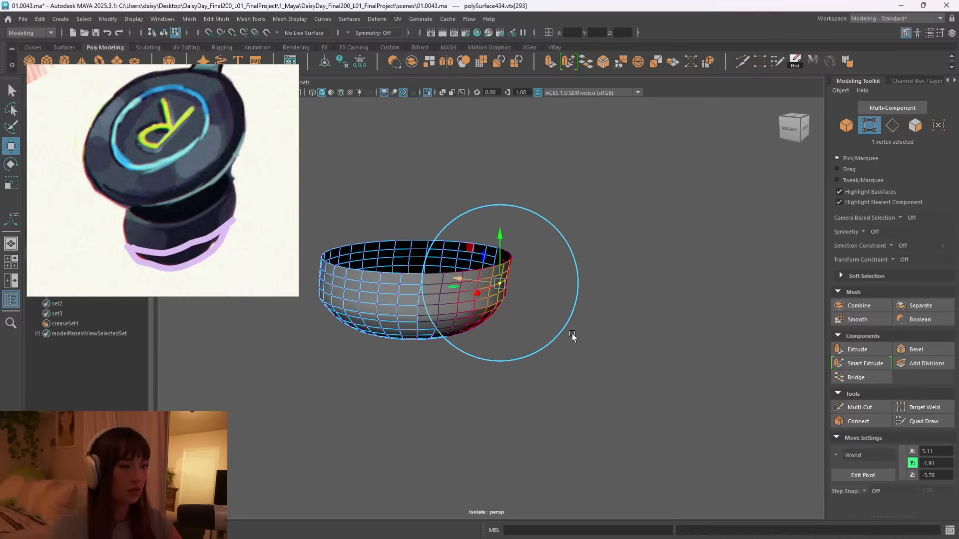
key("q")
left_click_drag(520, 307, 611, 229, "alt")
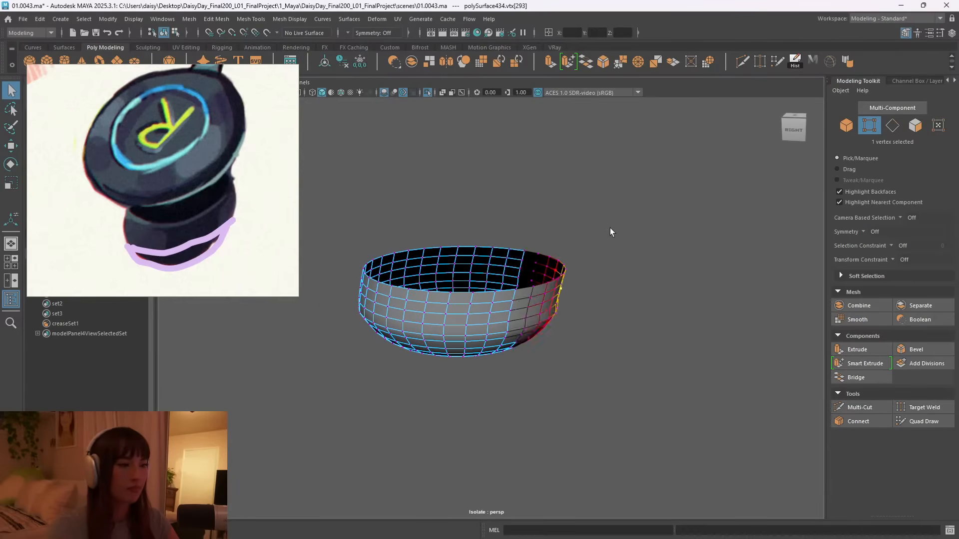
key("F8")
left_click(610, 230)
left_click_drag(498, 352, 467, 316, "alt")
scroll(466, 316, "down", 3)
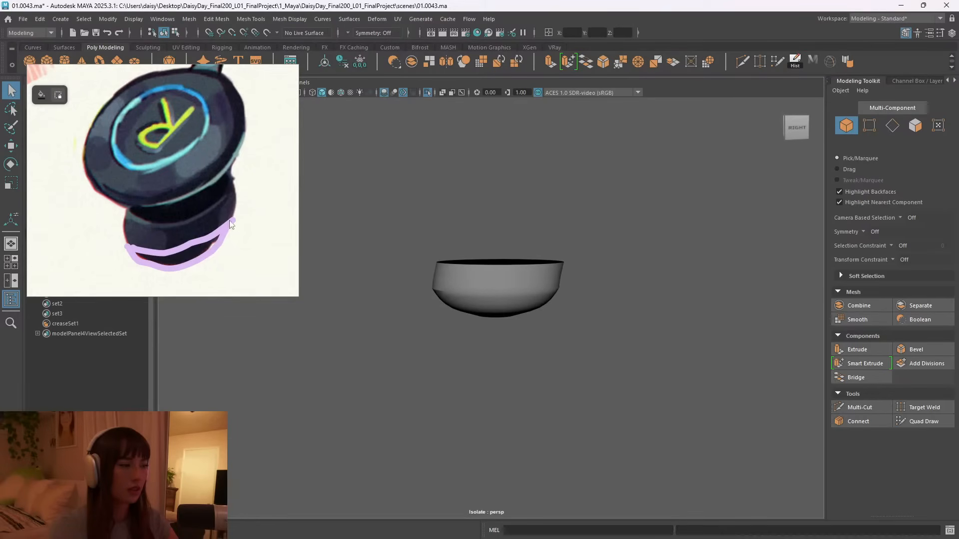
Erase the purple strokes on the reference image and draw new ones along the outlines of the disc and the lower part.
key("ctrl+d")
left_click(220, 182)
key("ctrl+d")
mouse_move(233, 243)
left_mouse_down()
mouse_move(207, 236)
mouse_move(213, 257)
left_mouse_up()
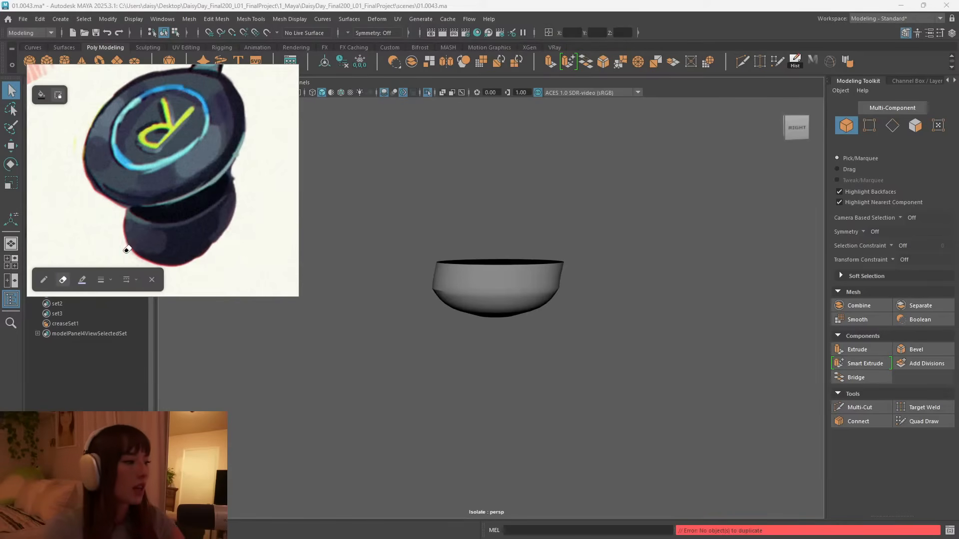
left_click(43, 279)
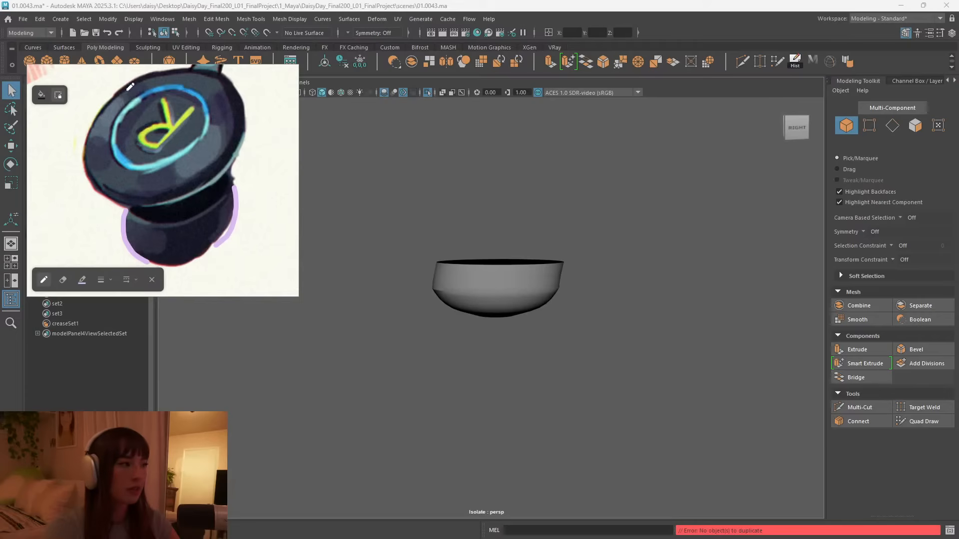
left_click_drag(117, 90, 87, 178)
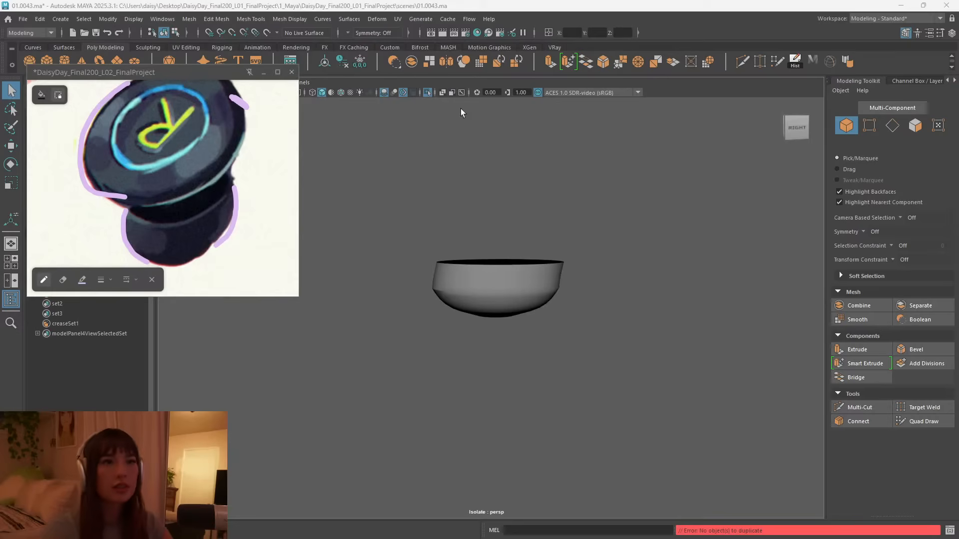
Delete two horizontal edge loops from the middle of the bowl's side wall.
left_click(497, 293)
scroll(632, 332, "up", 2)
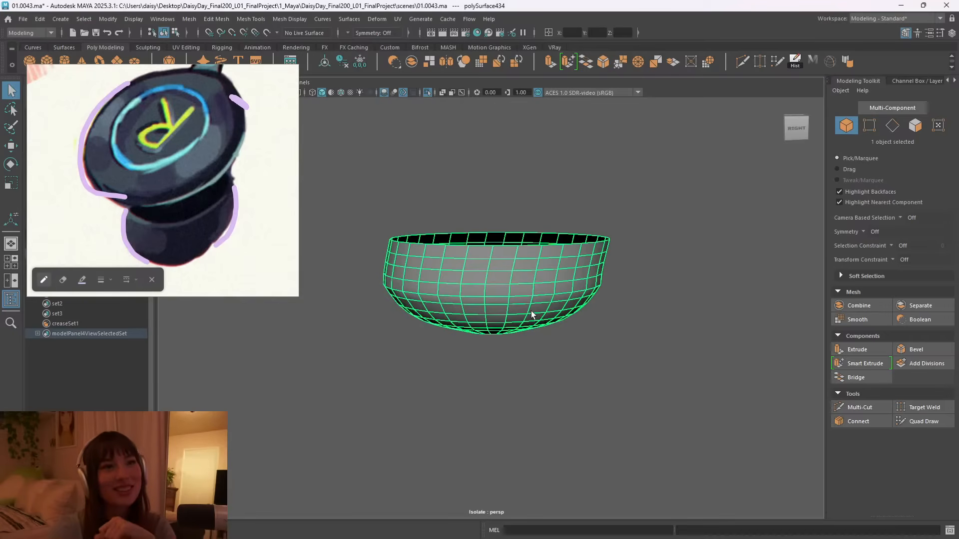
left_click_drag(562, 320, 554, 272, "alt")
key("F10")
double_click(520, 281)
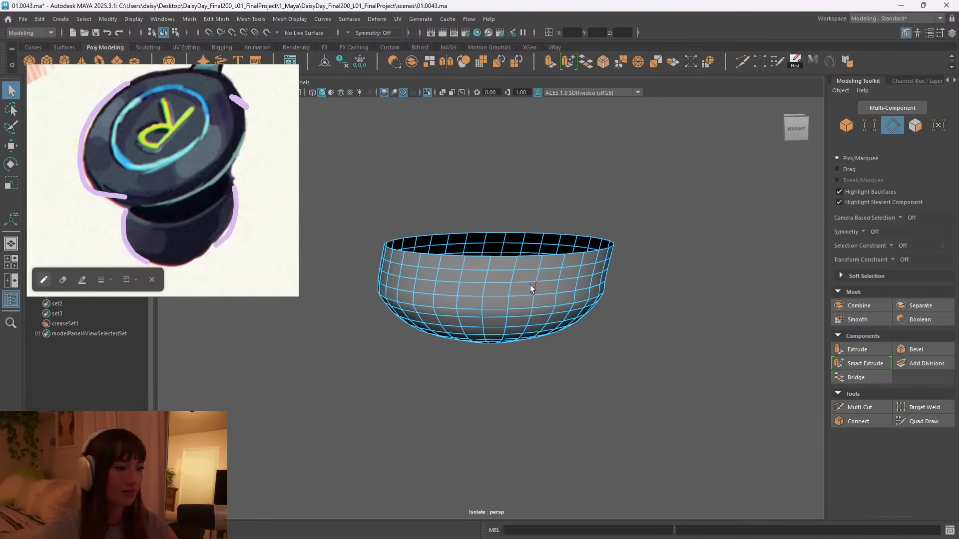
key("ctrl+Delete")
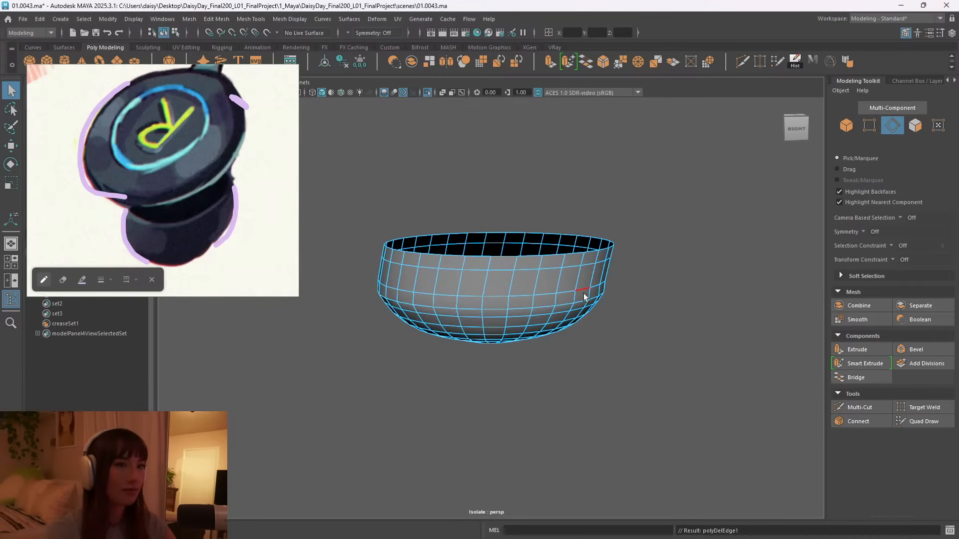
scroll(563, 279, "down", 1)
middle_click_drag(541, 274, 560, 278, "alt")
scroll(562, 279, "up", 1)
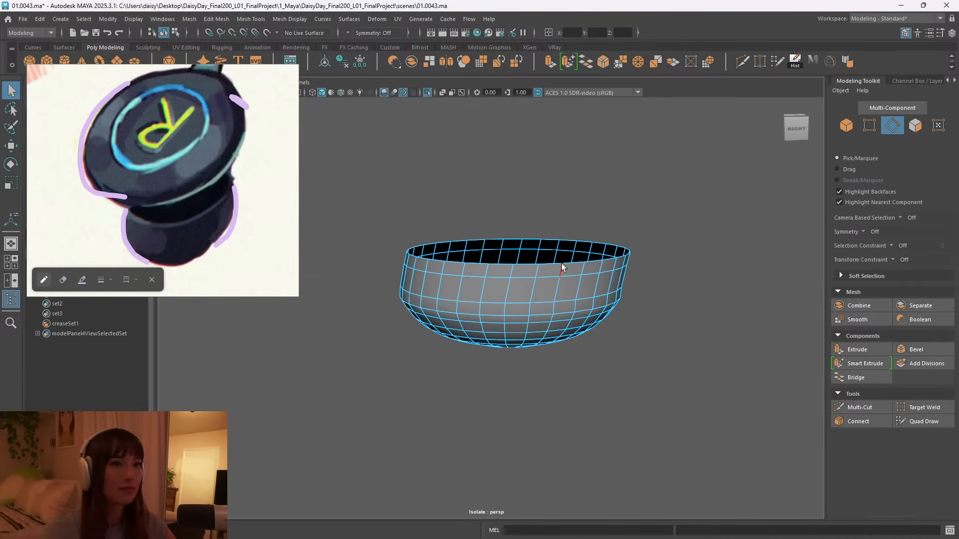
double_click(537, 302)
key("ctrl+Delete")
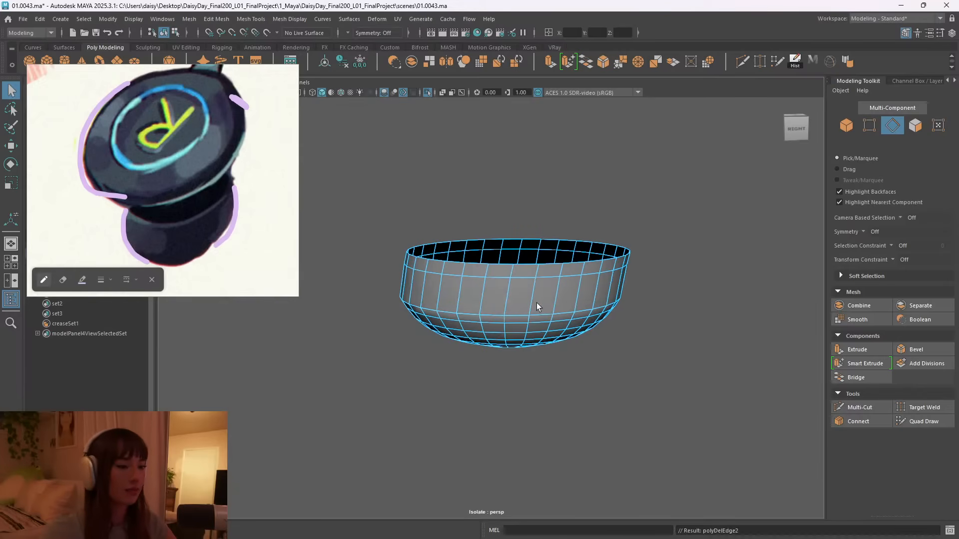
Shift the bowl's rim edge loop slightly along the Z axis to a Z position of -2.75.
scroll(521, 304, "down", 3)
left_click_drag(573, 322, 507, 313, "alt")
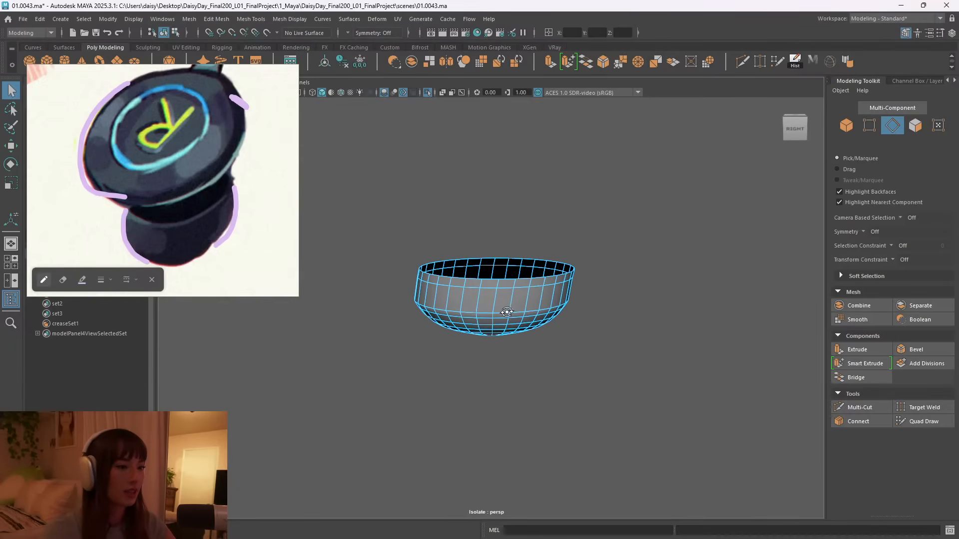
double_click(534, 278)
left_click_drag(507, 295, 467, 306, "alt")
left_click_drag(474, 367, 498, 342, "alt")
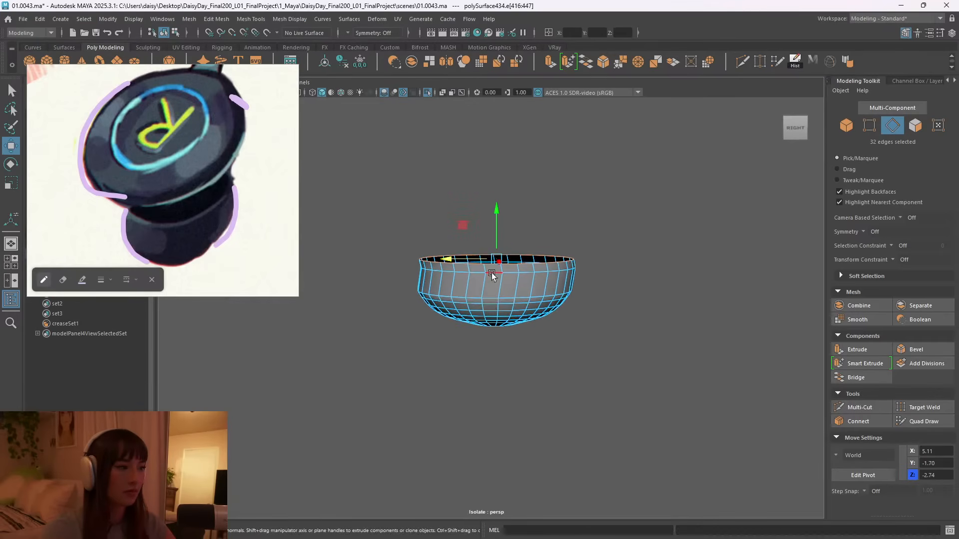
left_click_drag(478, 259, 480, 260)
Insert one horizontal edge loop around the middle of the bowl's side wall with Multi-Cut.
middle_click_drag(492, 271, 483, 312, "alt")
right_click_drag(483, 311, 619, 324, "alt")
middle_click_drag(539, 332, 565, 307, "alt")
left_click_drag(565, 306, 565, 309, "alt")
right_click_drag(565, 310, 495, 316, "alt")
left_click(494, 317, "ctrl")
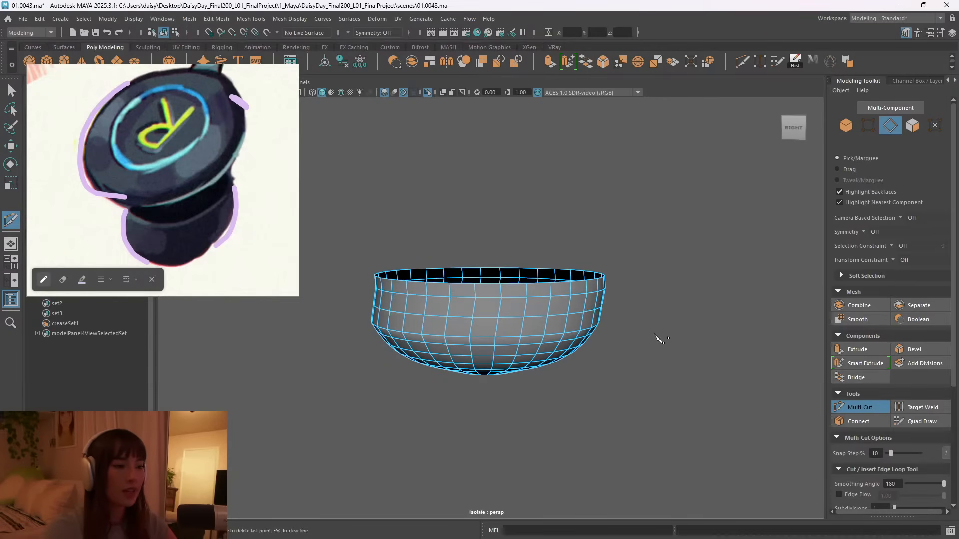
key("q")
Bevel the middle edge loop on the bowl's side to split it into evenly spaced loops.
double_click(549, 319)
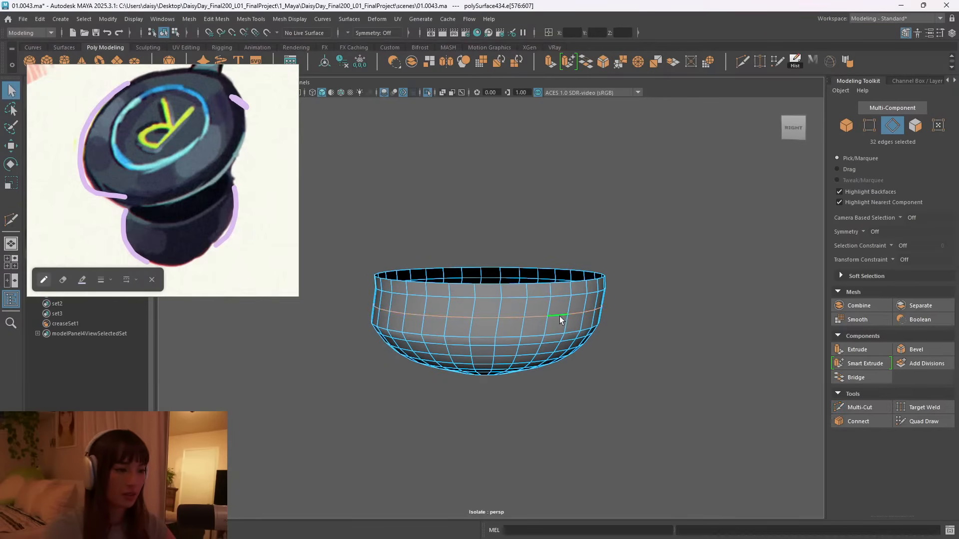
key("ctrl+b")
left_click_drag(593, 327, 538, 322)
right_click_drag(538, 322, 568, 331, "alt")
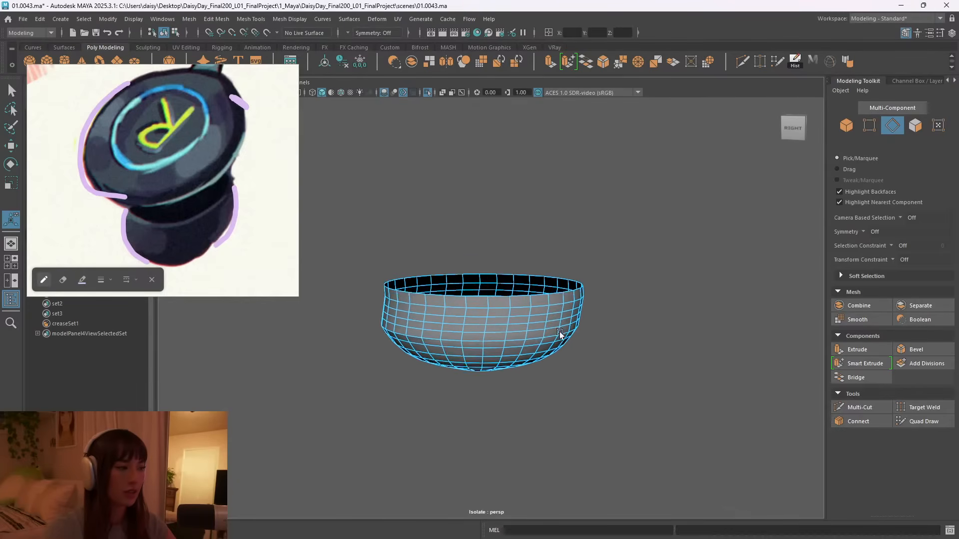
Extrude the bowl's rim edge loop and raise it to a Y position of -1.58.
left_click_drag(567, 332, 532, 338, "alt")
double_click(520, 339)
key("ctrl+e")
key("w")
left_click_drag(518, 286, 518, 272)
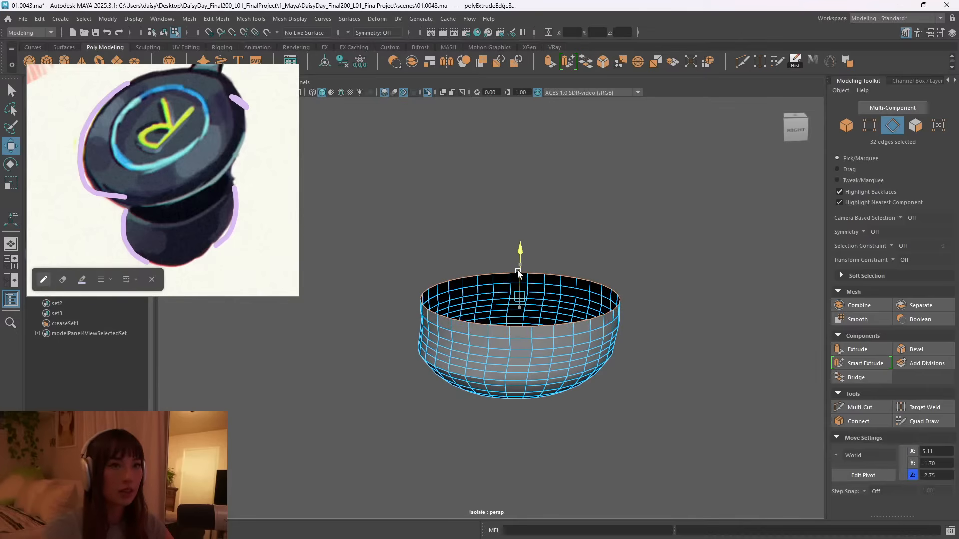
Examine the side profile and rim of the heightened bowl from several angles and distances.
left_click_drag(612, 340, 631, 330, "alt")
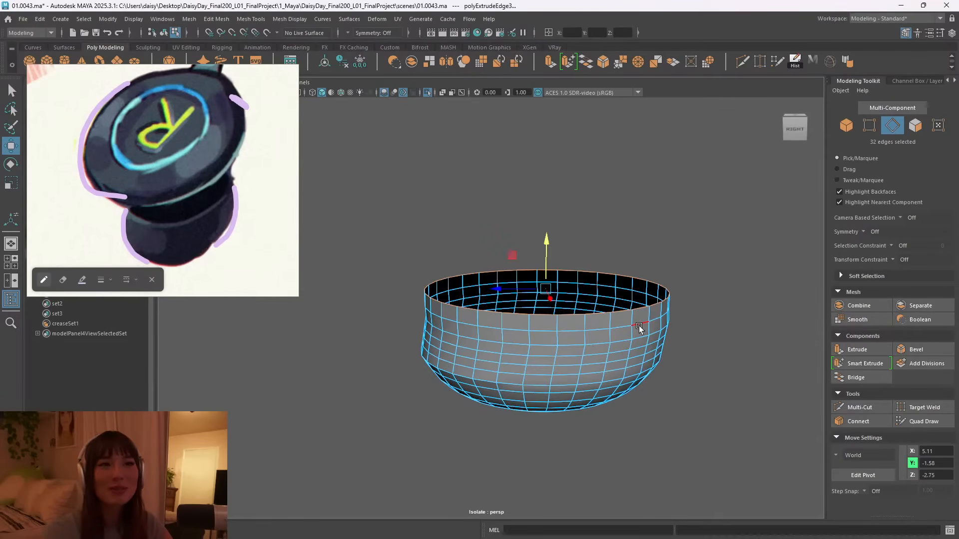
middle_click_drag(605, 333, 566, 322, "alt")
right_click_drag(567, 322, 556, 309, "alt")
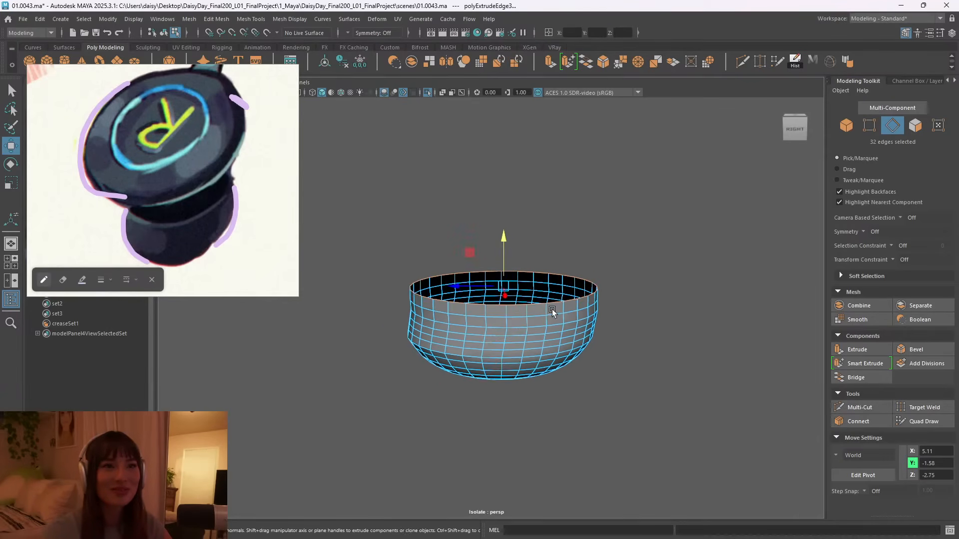
scroll(559, 310, "up", 4)
left_click_drag(587, 323, 559, 308, "alt")
scroll(594, 310, "up", 1)
scroll(589, 305, "down", 1)
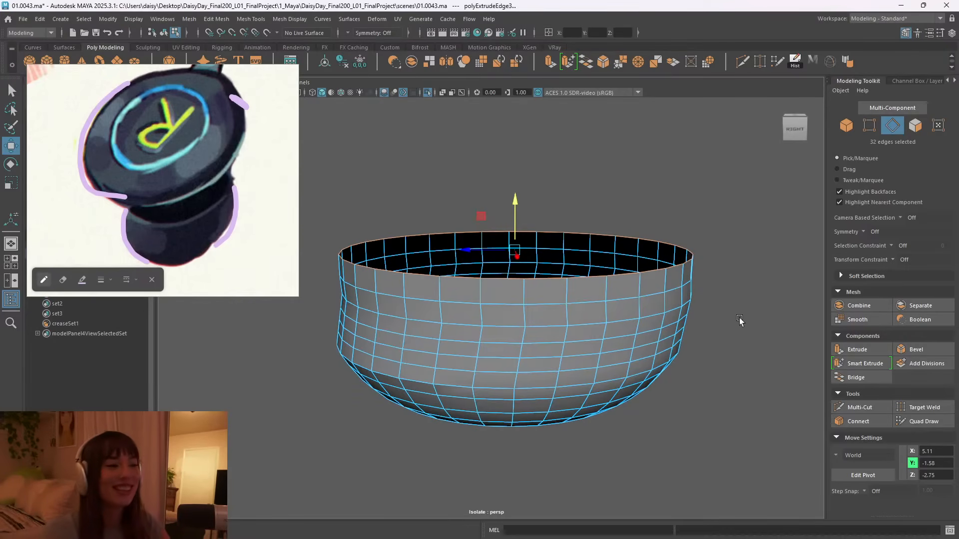
scroll(520, 302, "down", 2)
left_click_drag(520, 302, 523, 328, "alt")
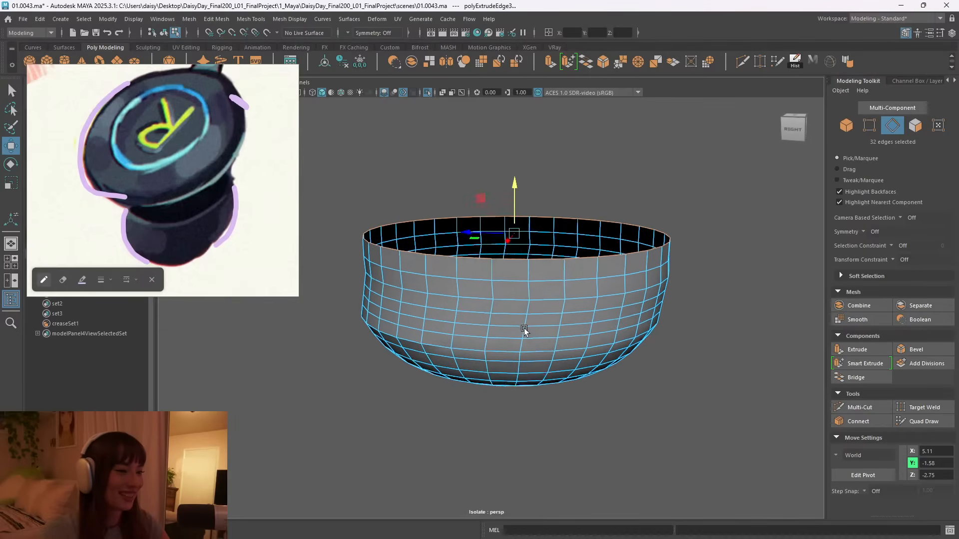
scroll(527, 320, "down", 2)
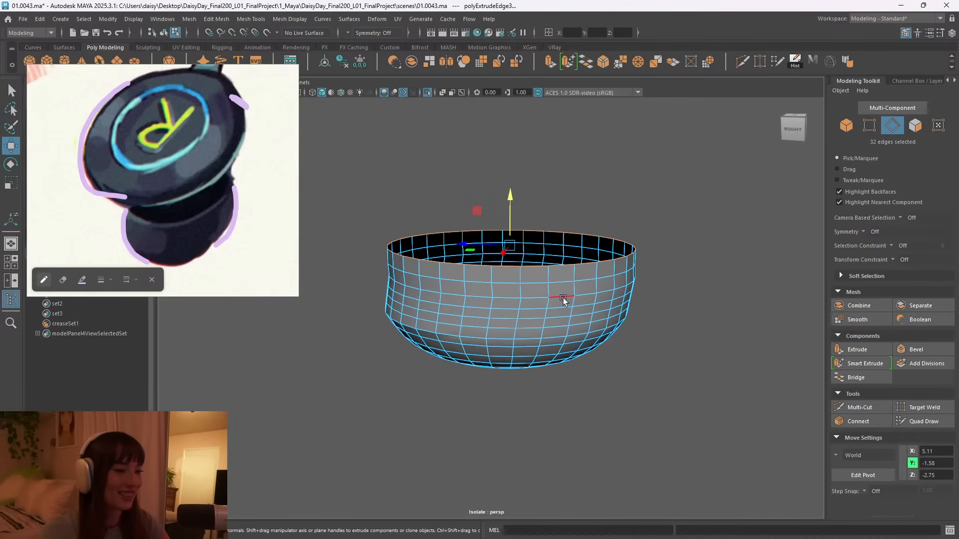
Scale the middle and lower horizontal edge loops of the bowl's side slightly to smooth its profile.
left_click_drag(563, 300, 514, 296, "alt")
double_click(494, 321)
key("r")
left_click_drag(514, 300, 518, 299)
scroll(497, 337, "up", 3)
double_click(543, 351)
double_click(532, 354)
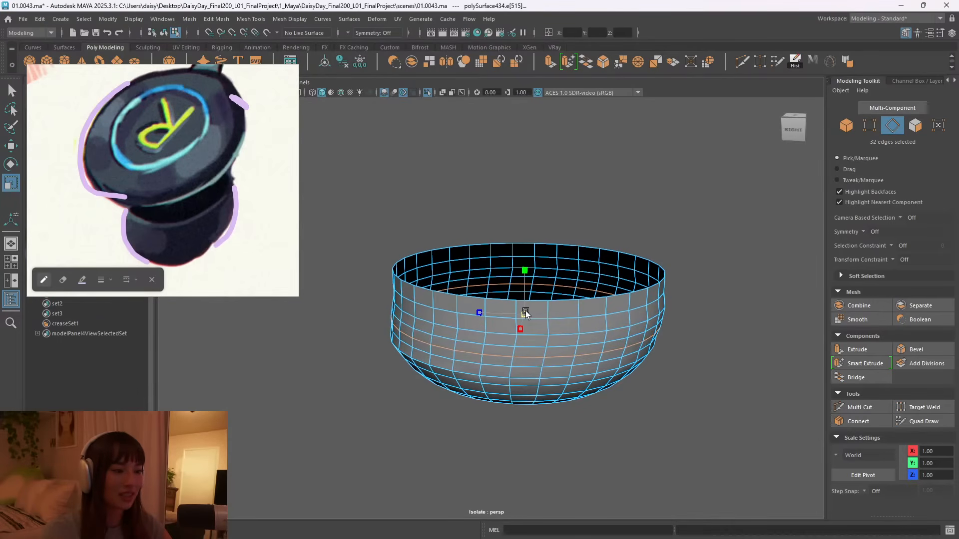
double_click(521, 361)
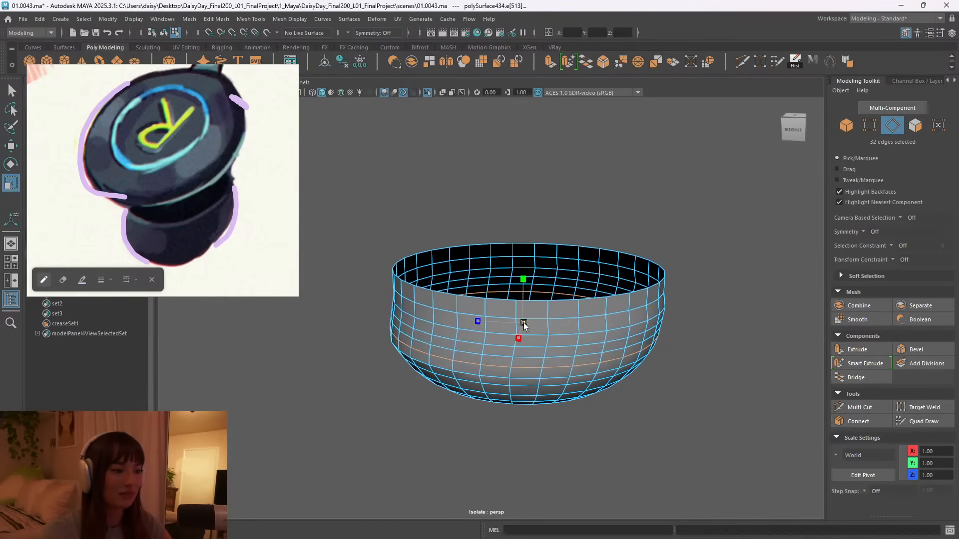
left_click_drag(523, 323, 523, 323)
Adjust the scale of the upper edge loops just below the bowl's rim.
scroll(595, 366, "down", 4)
mouse_move(598, 367)
left_mouse_down("alt")
mouse_move(603, 335)
mouse_move(604, 383)
left_mouse_up("alt")
scroll(564, 354, "down", 5)
left_click_drag(541, 338, 513, 338, "alt")
right_click_drag(512, 338, 608, 316, "alt")
double_click(540, 303)
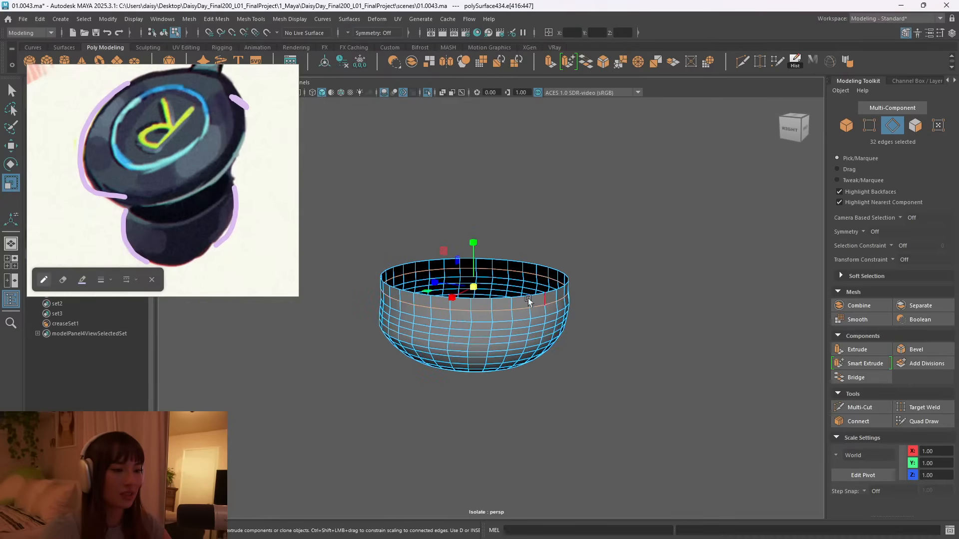
left_click_drag(474, 289, 618, 341, "alt")
right_click_drag(685, 247, 740, 232)
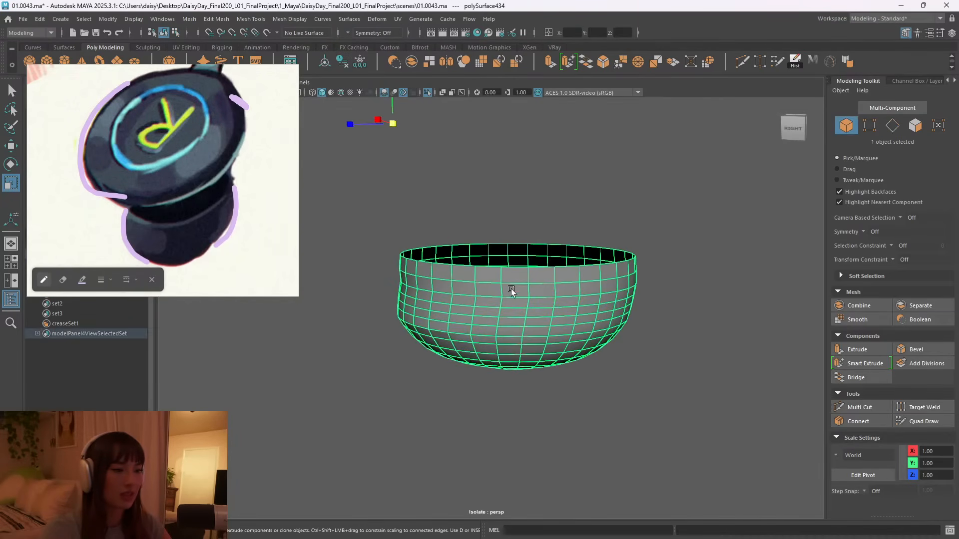
key("F10")
double_click(464, 295)
left_click_drag(519, 277, 520, 277)
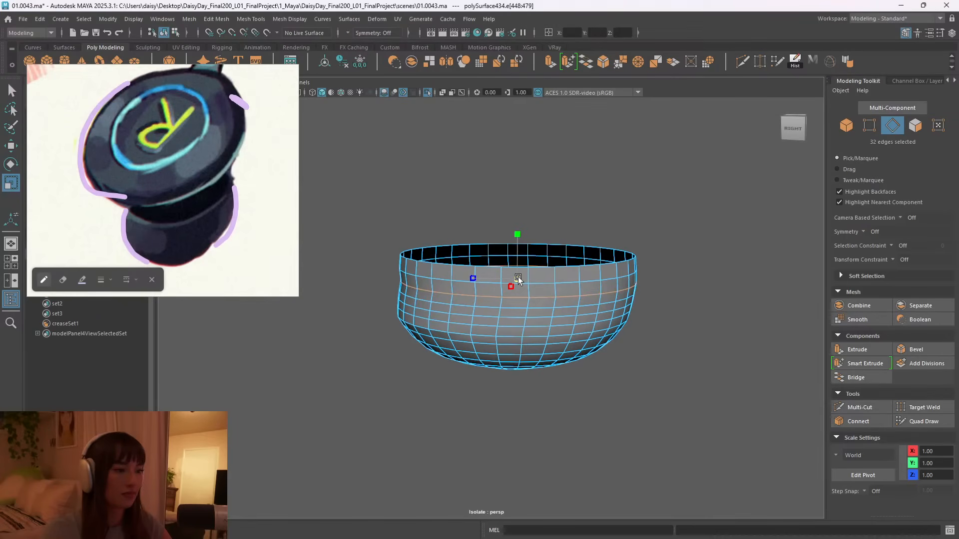
Move the selected upper edge loop slightly along the Z axis and deselect the bowl.
key("w")
left_click_drag(493, 279, 493, 280)
left_click(676, 311)
right_click_drag(676, 310, 632, 234, "alt")
left_click_drag(571, 326, 582, 342, "alt")
right_click_drag(610, 341, 577, 331, "alt")
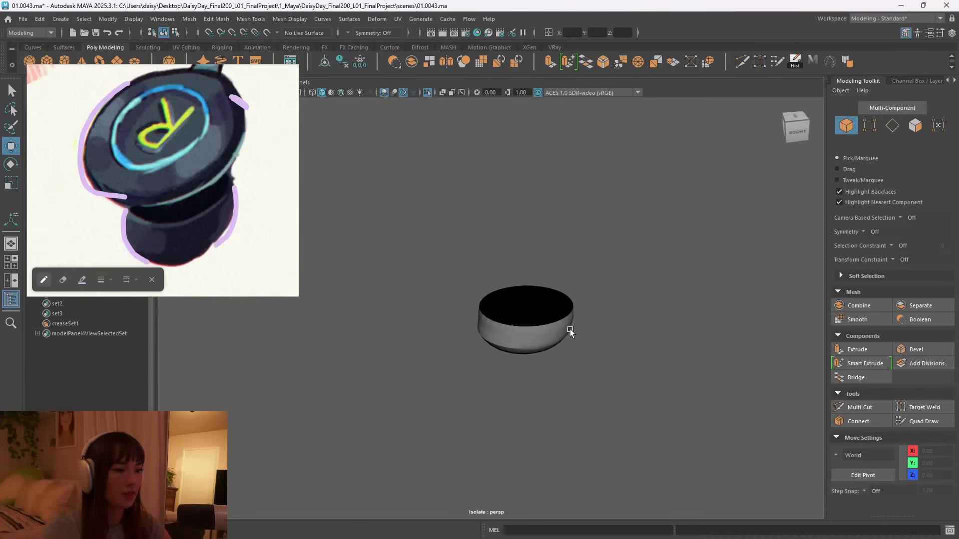
Soften the edges of the whole bowl mesh and deselect it.
left_click(565, 325)
left_click(304, 23)
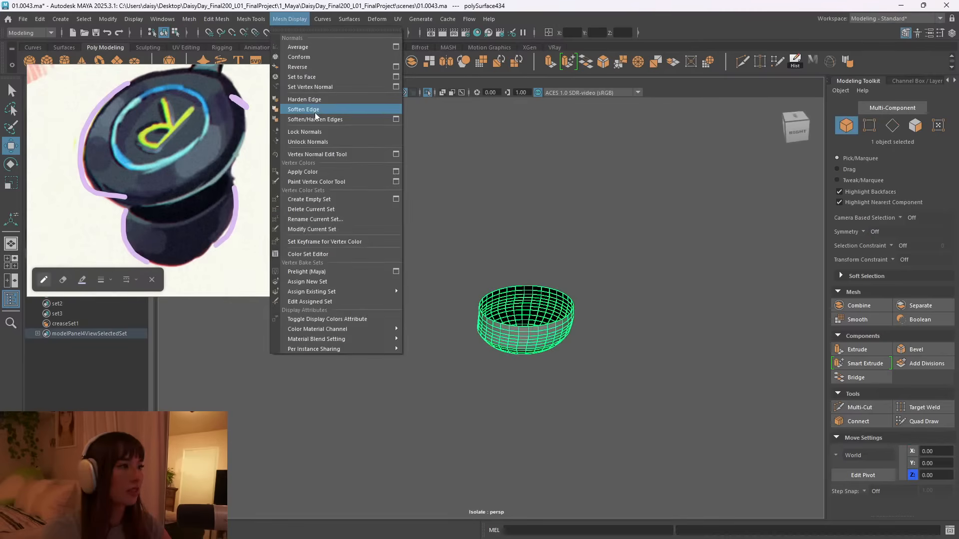
left_click(288, 20)
left_click(289, 19)
left_click(324, 70)
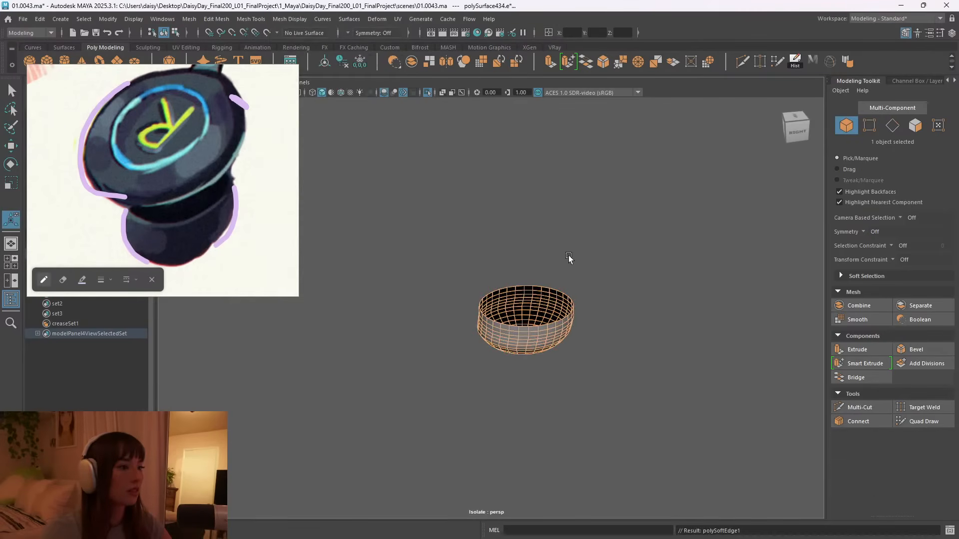
left_click(574, 324)
left_click_drag(533, 325, 579, 327, "alt")
right_click_drag(580, 327, 559, 307, "alt")
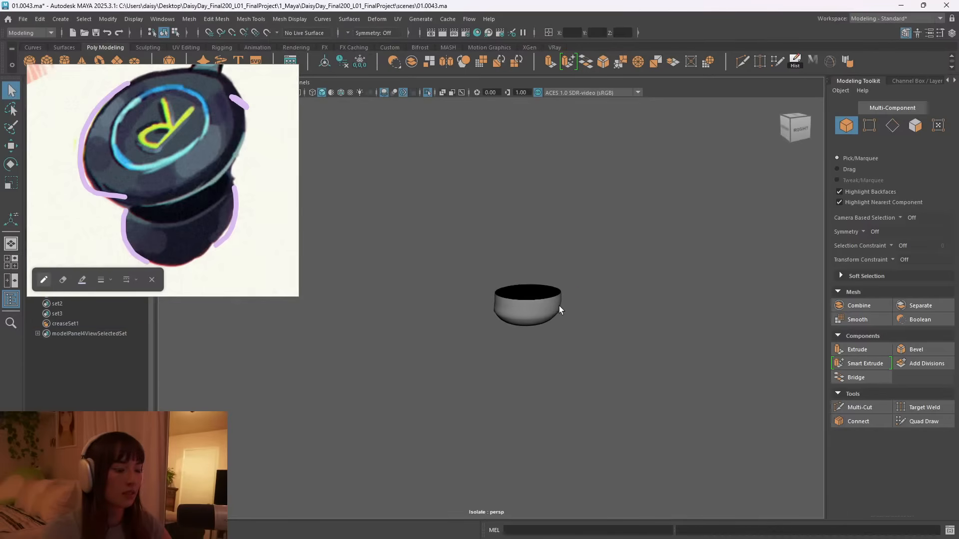
Show the full scene to examine the softened bowl in its recess on the player, and isolate the bowl again.
key("ctrl+1")
left_click_drag(555, 305, 520, 327, "alt")
right_click_drag(519, 327, 486, 314, "alt")
mouse_move(486, 315)
left_mouse_down("alt")
mouse_move(528, 327)
mouse_move(474, 322)
left_mouse_up("alt")
right_click_drag(474, 322, 559, 321, "alt")
mouse_move(559, 321)
left_mouse_down("alt")
mouse_move(545, 322)
mouse_move(562, 319)
left_mouse_up("alt")
left_click(561, 318)
key("ctrl+1")
Apply Edit Edge Flow to the horizontal edge loops around the middle of the isolated bowl's side.
right_click_drag(561, 319, 627, 356, "alt")
left_click_drag(627, 355, 565, 336, "alt")
middle_click_drag(565, 336, 553, 341, "alt")
right_click_drag(589, 254, 590, 226)
double_click(551, 293)
right_click_drag(556, 294, 565, 383, "shift")
key("g")
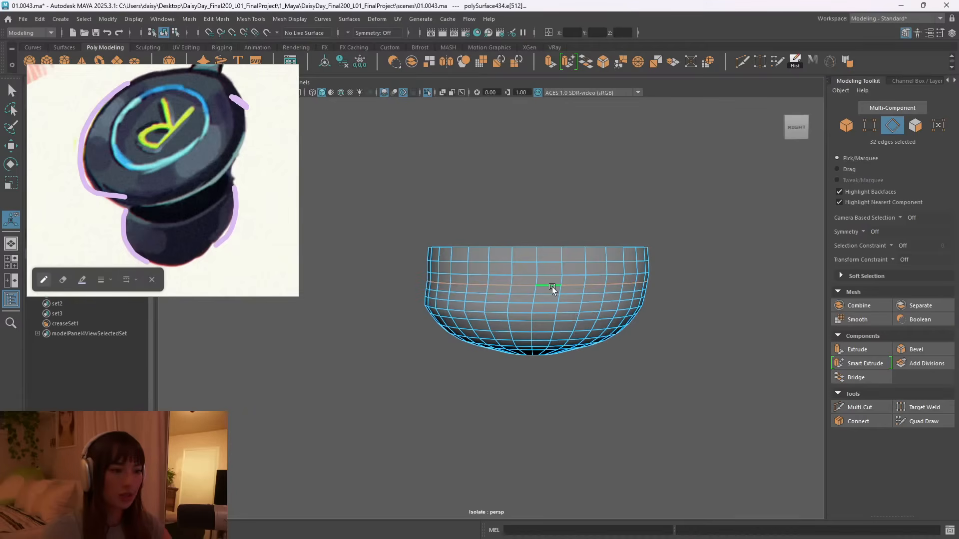
Repeat Edit Edge Flow on the remaining upper and lower horizontal loops of the bowl's side.
double_click(551, 272)
key("g")
double_click(548, 263)
key("g")
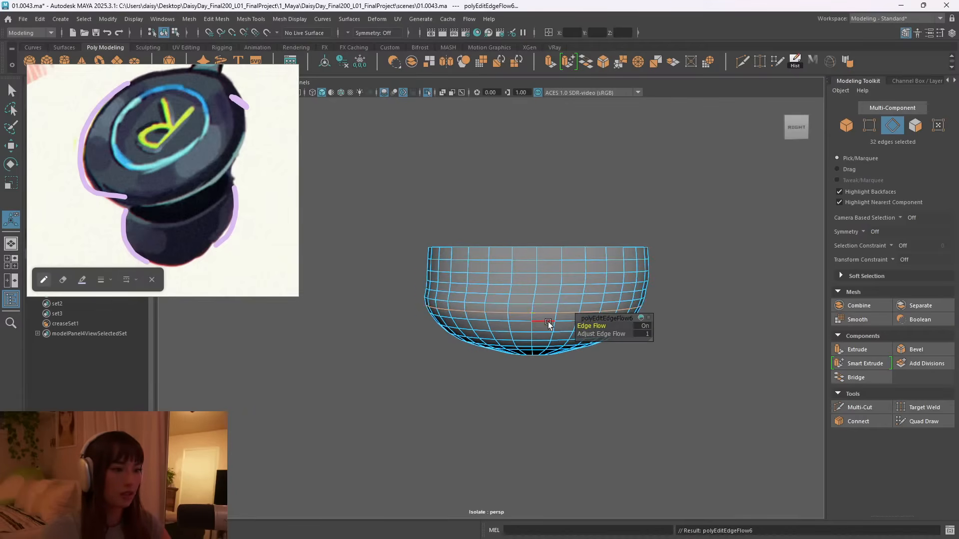
left_click(548, 322)
key("ctrl+z")
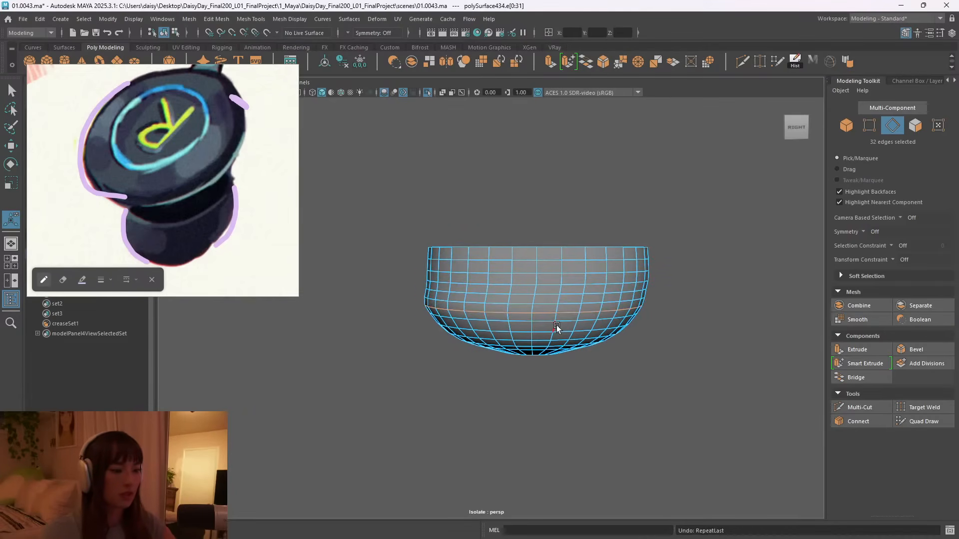
key("g")
left_click(682, 347)
Bring back the full scene and examine how the reshaped bowl sits in the player's round recess.
left_click_drag(604, 308, 607, 328, "alt")
scroll(683, 274, "down", 3)
right_click_drag(684, 274, 631, 324)
key("ctrl+1")
left_click_drag(662, 323, 756, 319, "alt")
left_click(756, 319)
left_click_drag(507, 323, 529, 358, "alt")
left_click(538, 331)
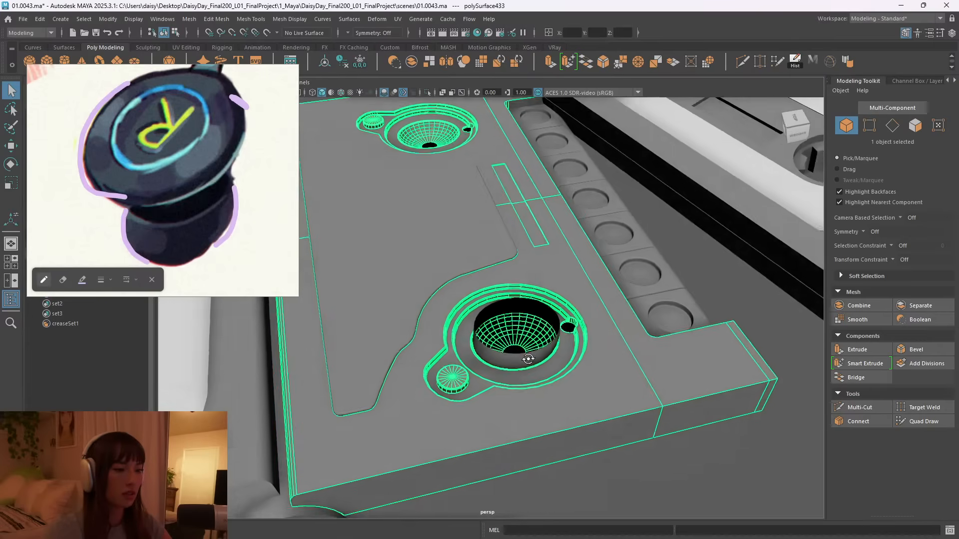
right_click_drag(529, 357, 600, 383, "alt")
left_click_drag(599, 383, 578, 354, "alt")
Center the pivot of the bowl on its own geometry and deselect it.
left_click(574, 336)
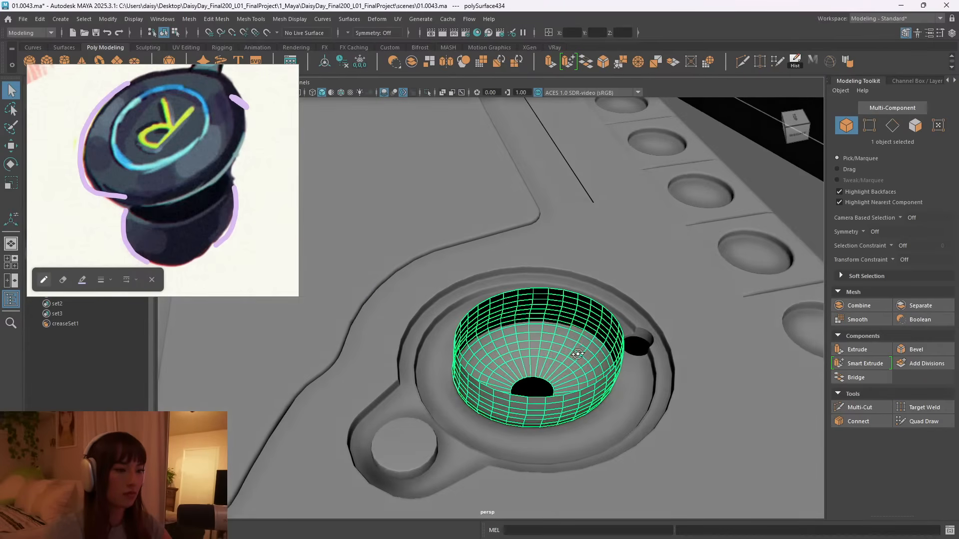
key("w")
right_click_drag(602, 346, 525, 318, "alt")
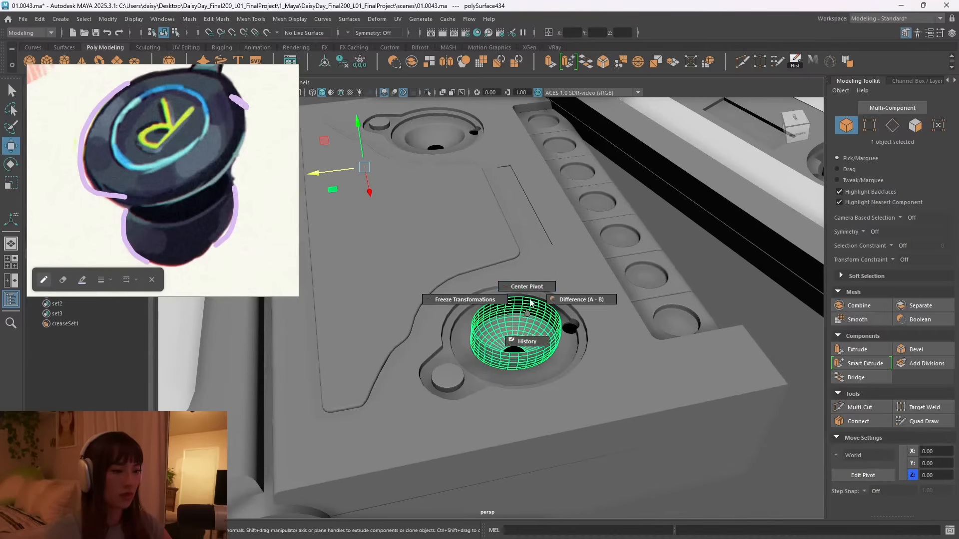
mouse_move(517, 315)
left_mouse_down()
mouse_move(517, 350)
mouse_move(519, 316)
left_mouse_up()
left_click(734, 293)
left_click_drag(628, 317, 594, 323, "alt")
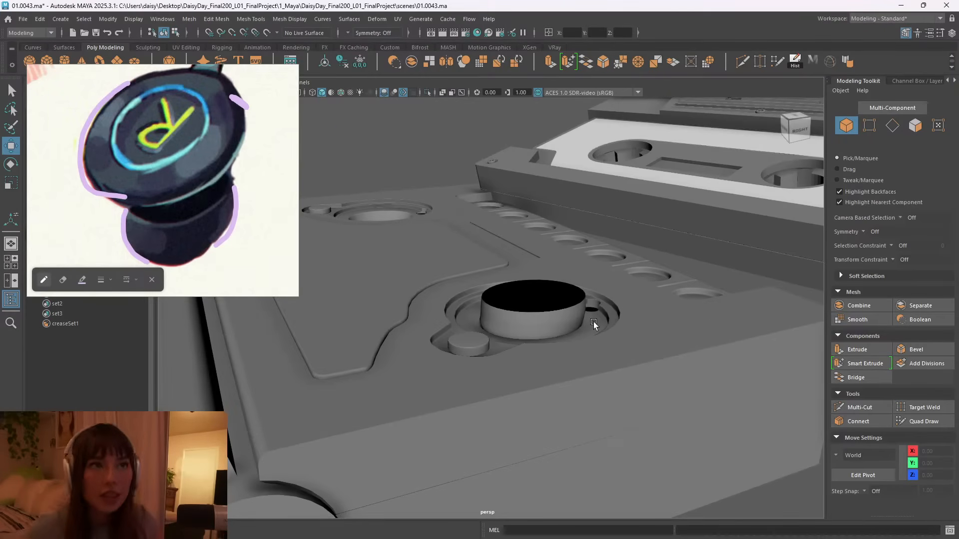
Extrude all faces of the bowl with a small thickness to give it a solid wall.
left_click_drag(575, 325, 428, 317, "alt")
right_click_drag(428, 317, 488, 310, "alt")
left_click_drag(488, 310, 502, 341, "alt")
left_click(475, 320)
key("ctrl+e")
right_click_drag(502, 341, 518, 329, "alt")
left_click_drag(590, 342, 588, 342)
key("ctrl+z")
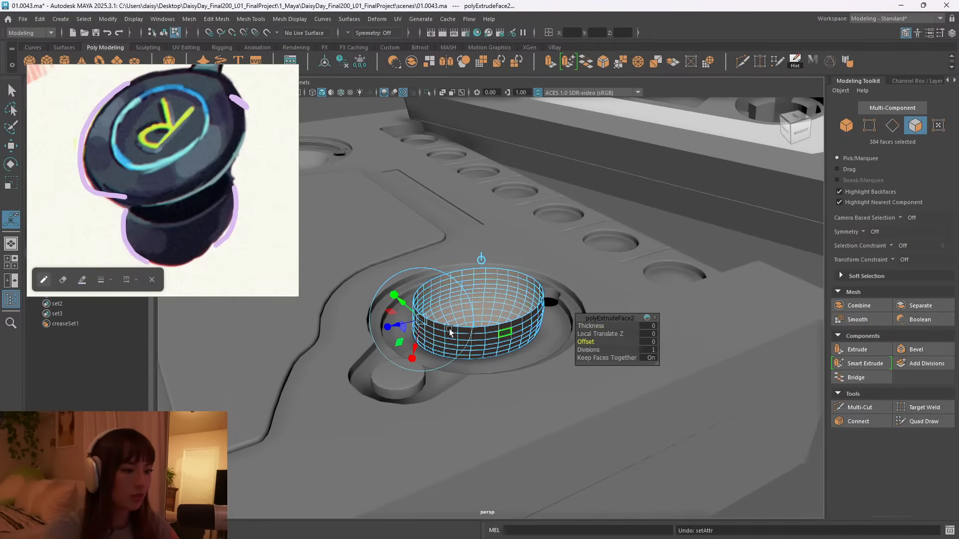
right_click_drag(460, 332, 537, 334, "alt")
left_click_drag(598, 325, 593, 325)
right_click_drag(515, 268, 499, 313)
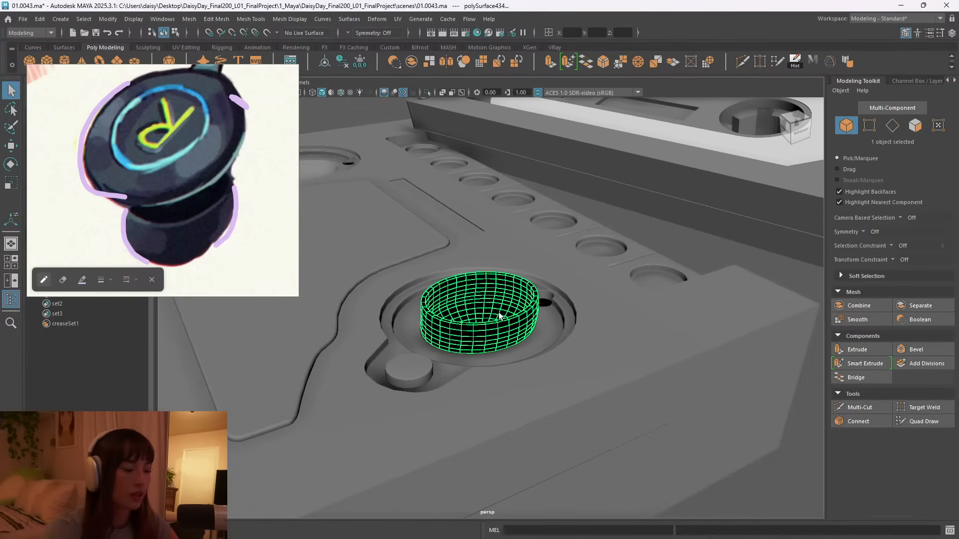
Reverse the normals of the thickened bowl.
left_click(290, 19)
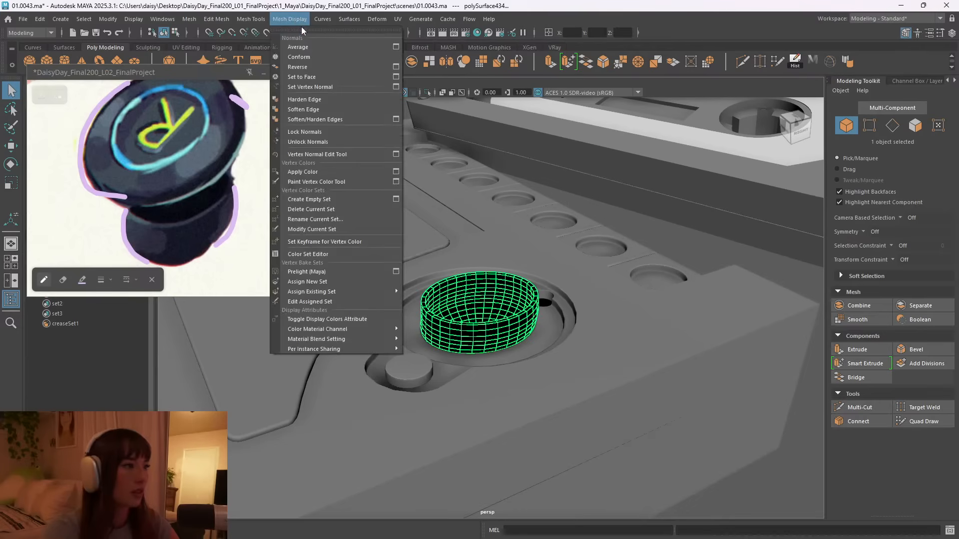
left_click(323, 73)
left_click_drag(452, 390, 475, 351, "alt")
right_click_drag(474, 351, 581, 315, "alt")
Bevel the outer and inner edge loops of the bowl's top rim with a narrow fraction.
right_click_drag(482, 274, 481, 240)
double_click(434, 303)
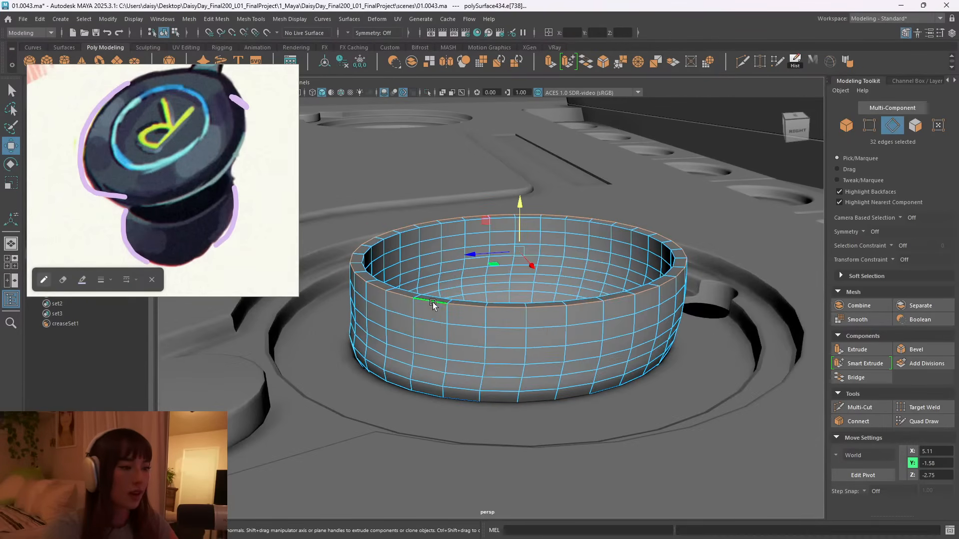
key("q")
double_click(434, 298, "shift")
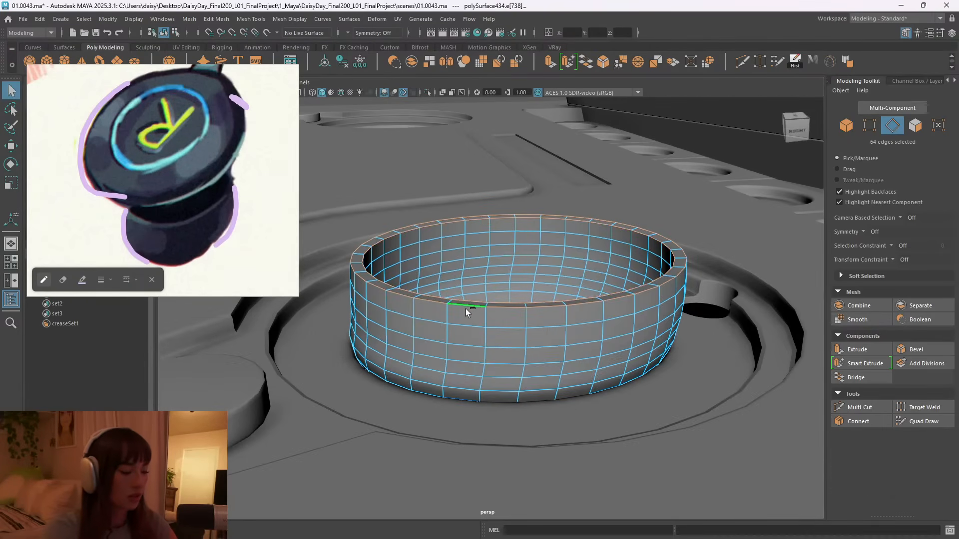
key("ctrl+b")
left_click_drag(604, 332, 599, 327)
key("q")
right_click_drag(565, 268, 602, 237)
right_click_drag(681, 267, 570, 270)
Examine the beveled bowl within the whole player from several angles and distances.
left_click_drag(569, 270, 575, 315, "alt")
left_click(673, 181)
left_click_drag(664, 394, 660, 331, "alt")
right_click_drag(661, 331, 415, 312, "alt")
left_click_drag(414, 312, 473, 345, "alt")
right_click_drag(473, 344, 562, 319, "alt")
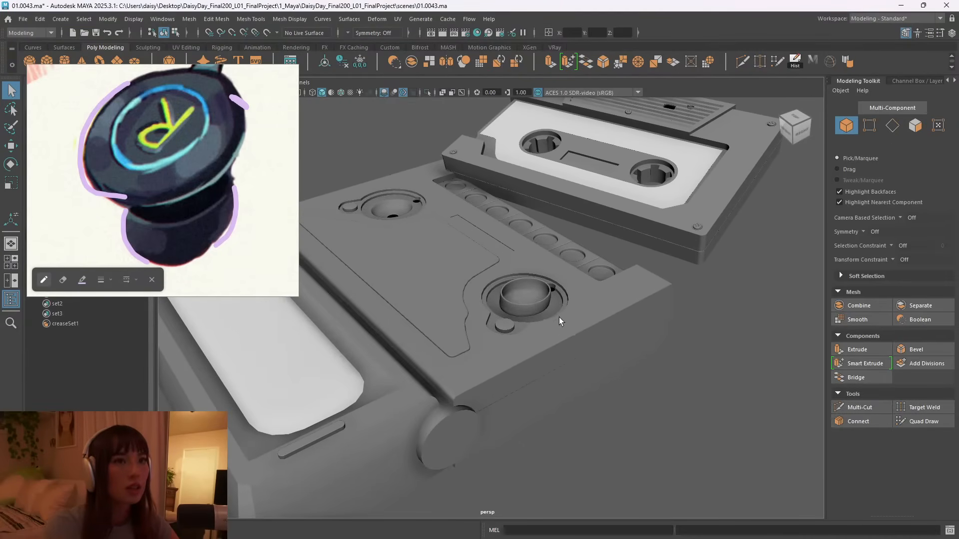
Switch to Firefox and run a Google image search for "rubber earbuds".
left_click(526, 298)
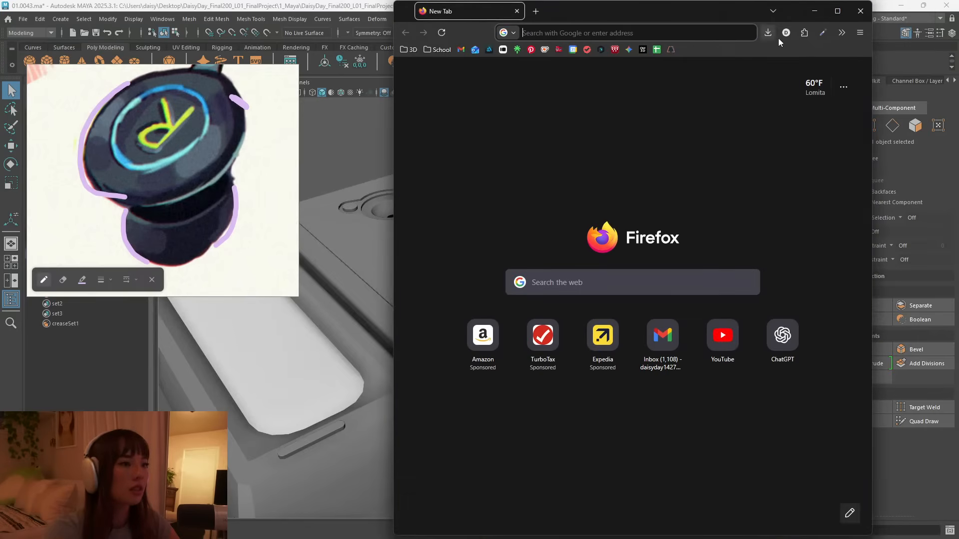
left_click(835, 17)
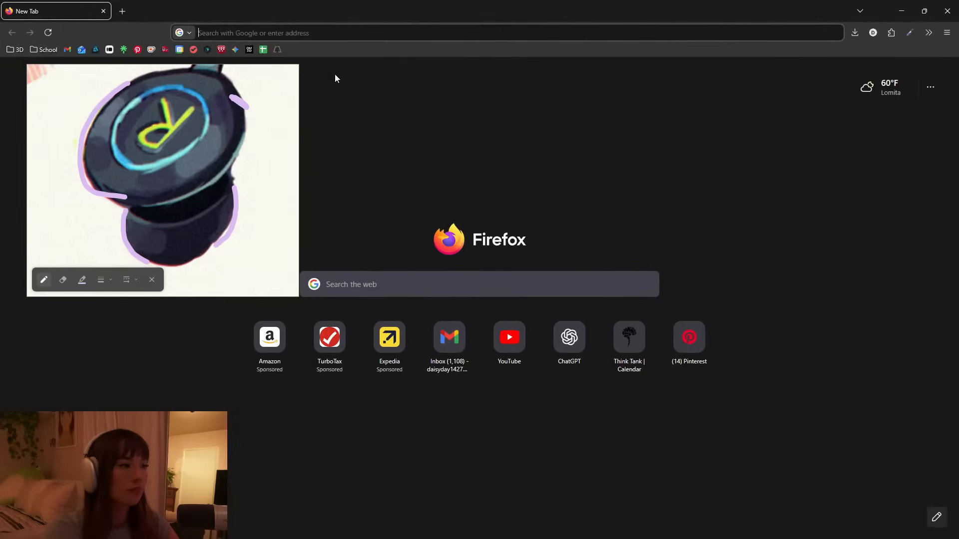
left_click(278, 34)
type("rubber earbuds")
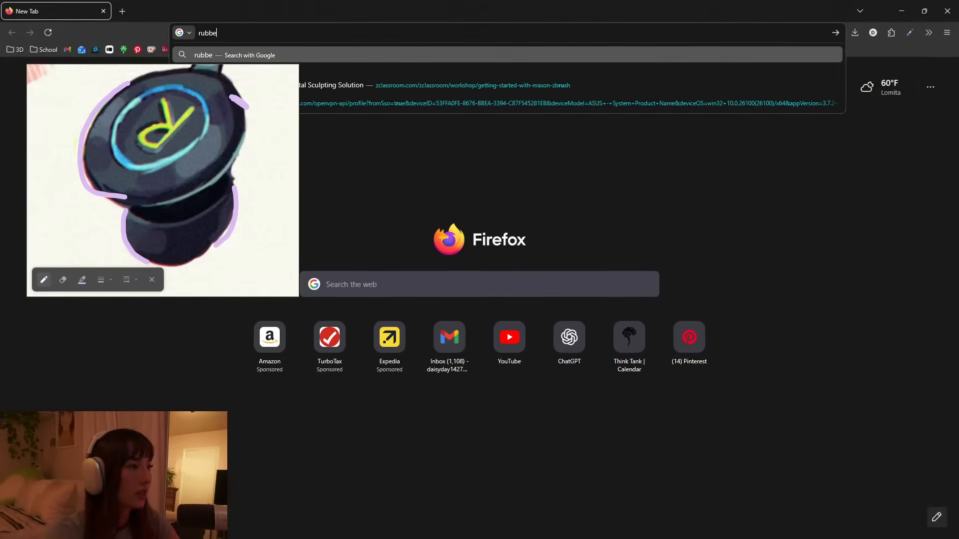
key("Return")
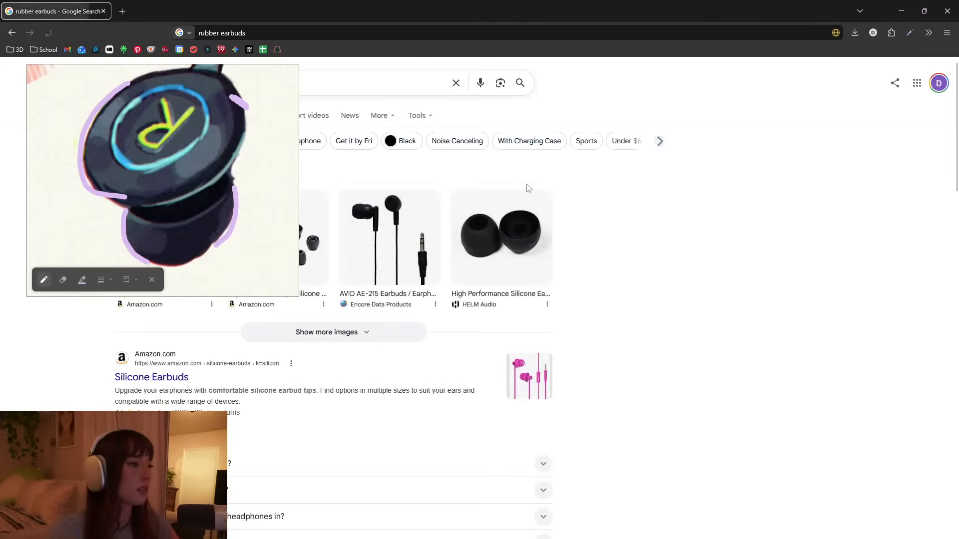
left_click_drag(166, 76, 144, 185)
left_click(229, 115)
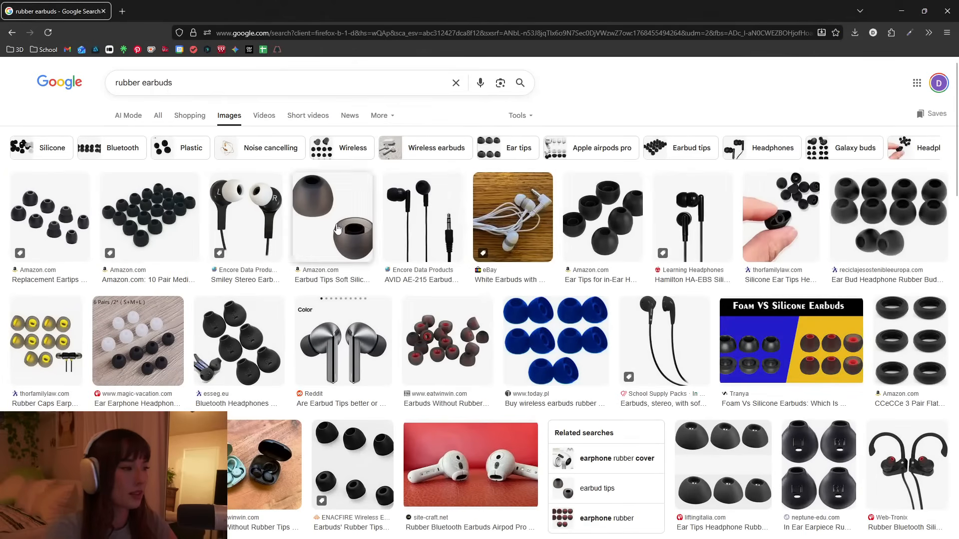
Study the shapes of silicone ear tips in several image results, and return to Maya.
left_click(335, 220)
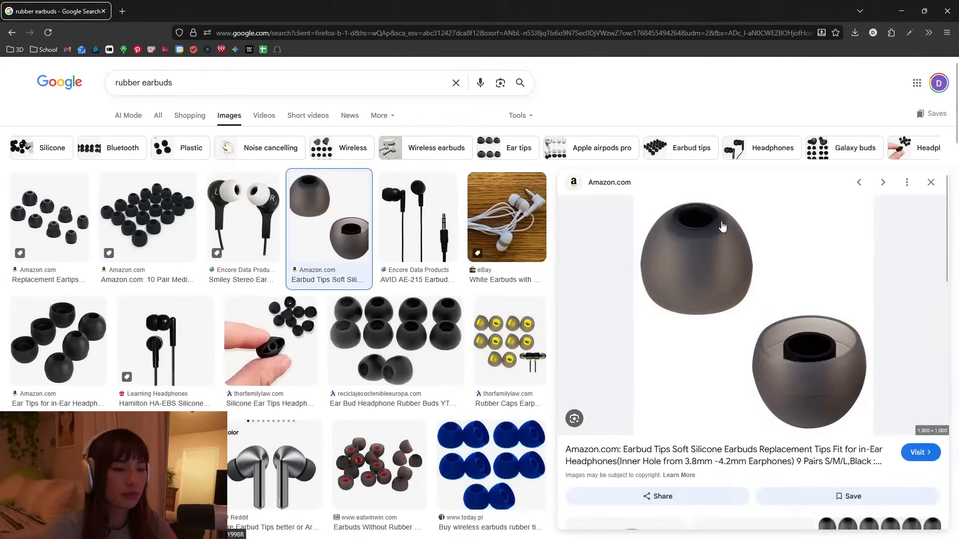
scroll(421, 240, "down", 4)
left_click(399, 177)
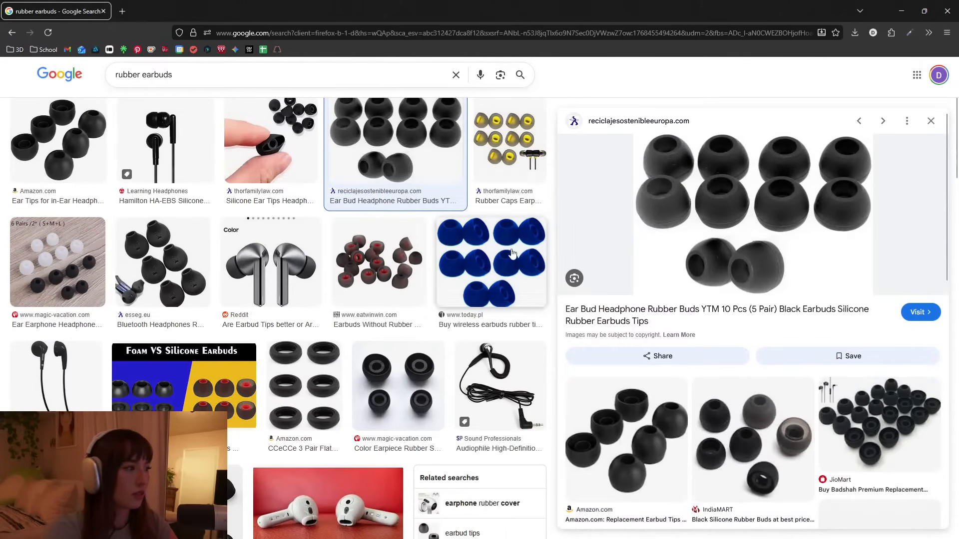
left_click(72, 154)
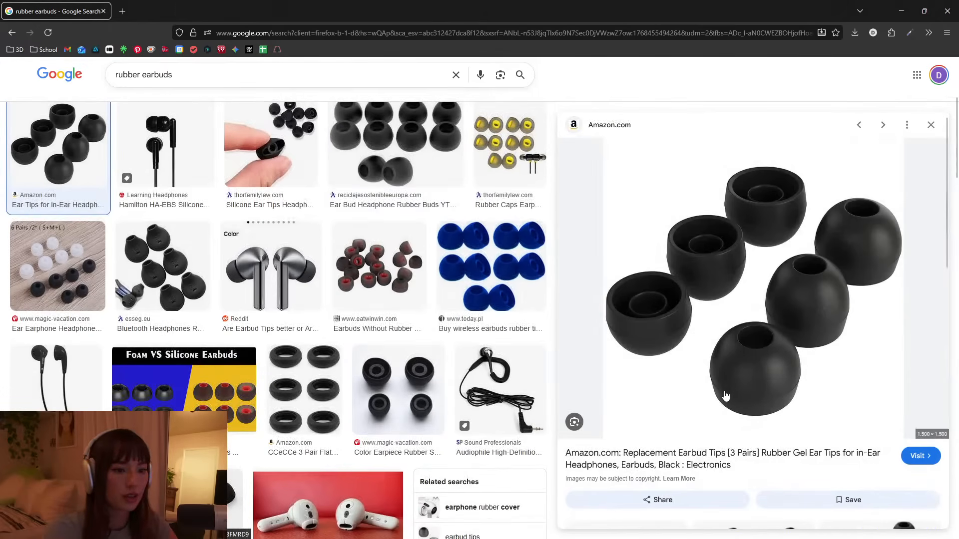
scroll(354, 247, "down", 5)
left_click(199, 245)
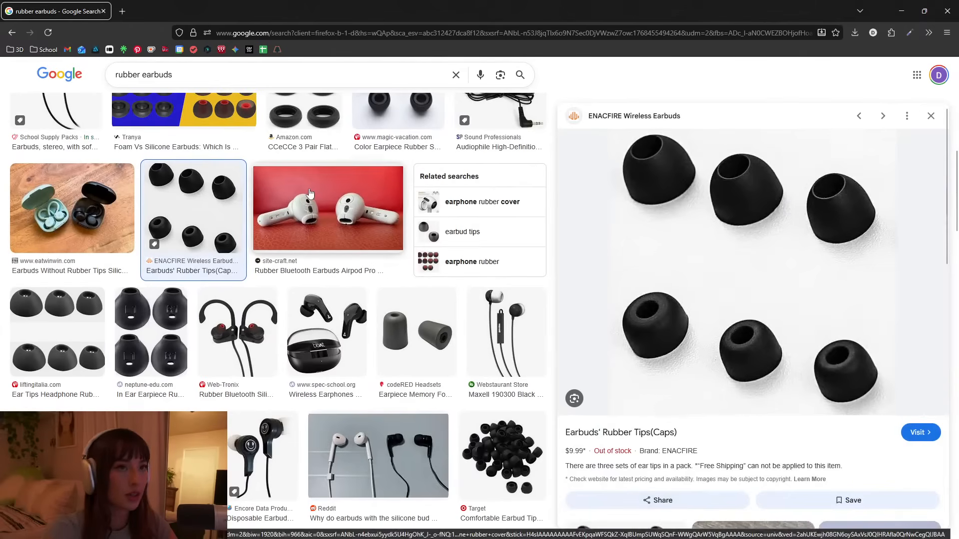
scroll(405, 239, "down", 6)
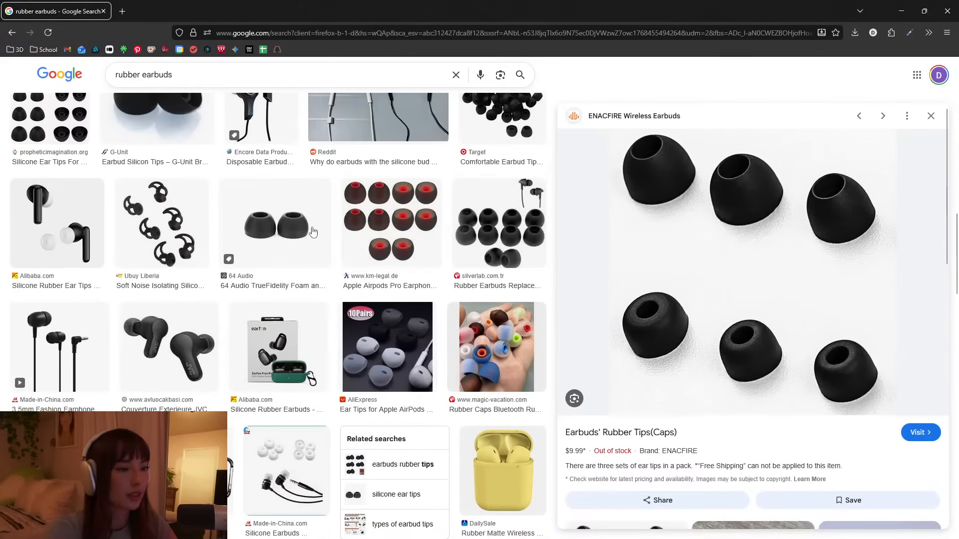
left_click(276, 228)
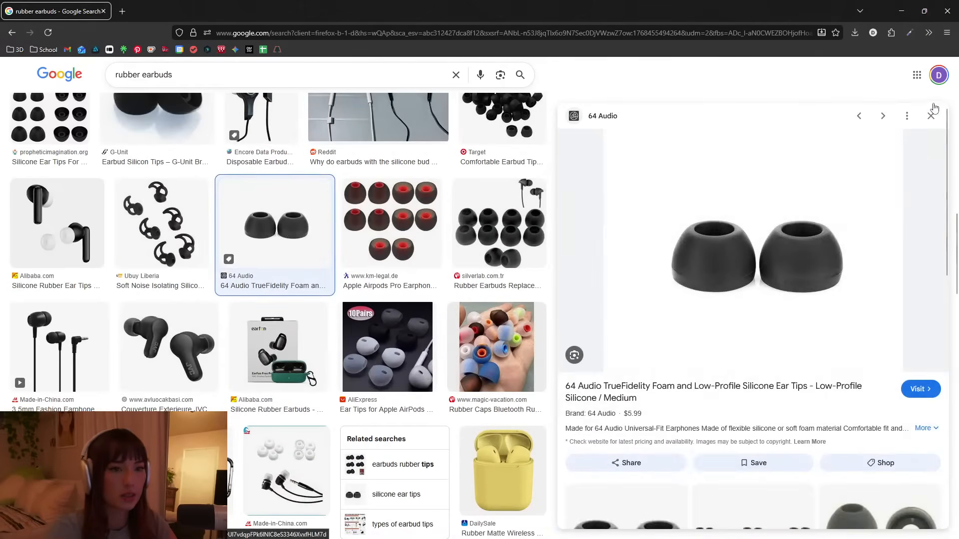
scroll(216, 243, "down", 10)
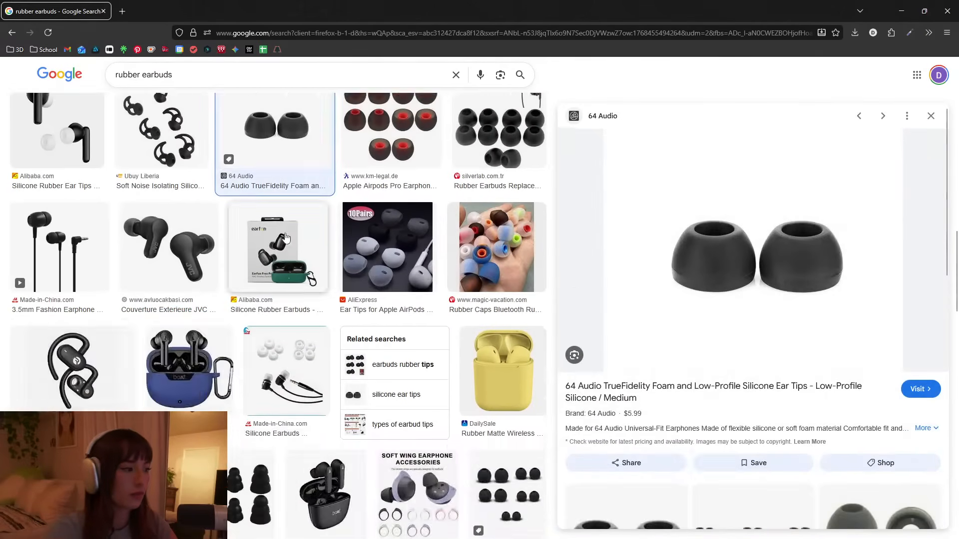
left_click(76, 159)
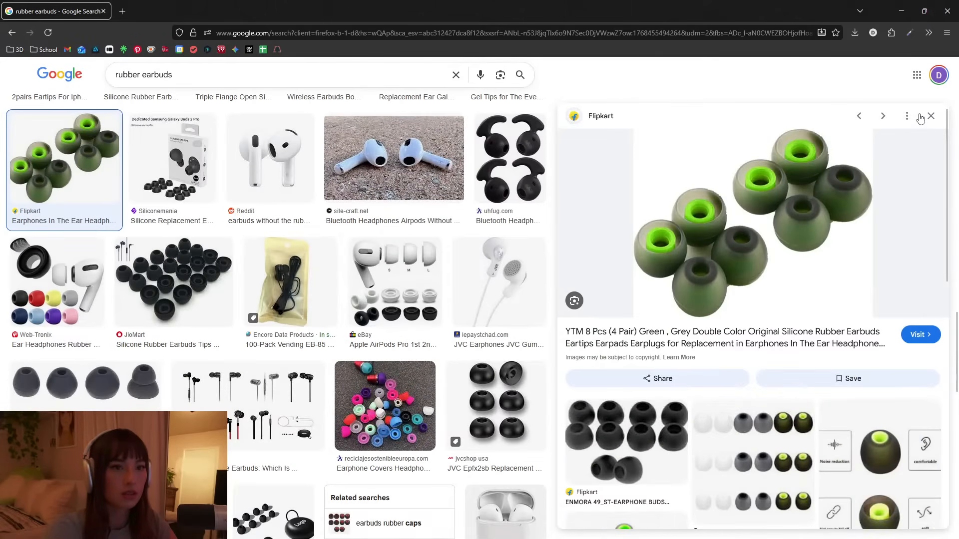
left_click(902, 11)
Show wireframe over the shaded model and snap the bowl's pivot to the player's center line between the two recesses.
scroll(491, 299, "up", 5)
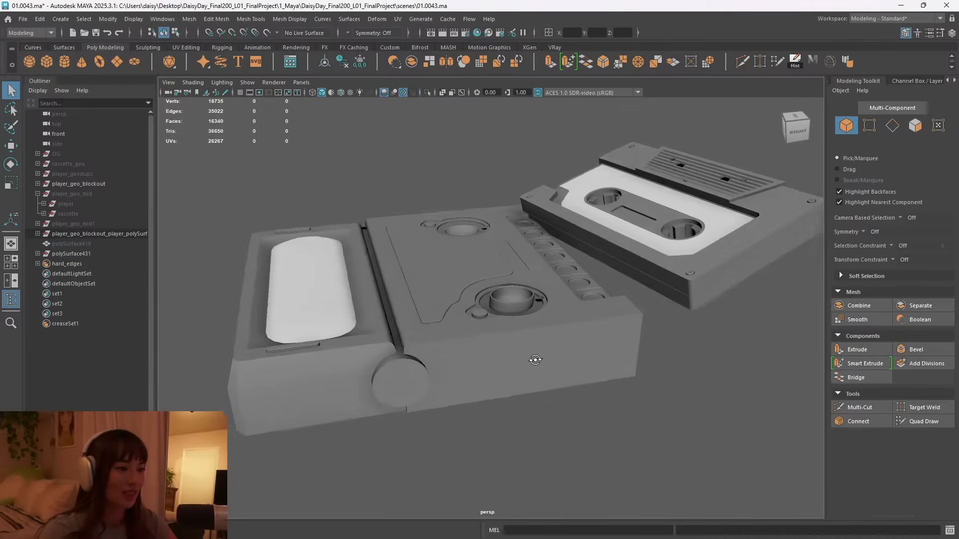
scroll(581, 366, "up", 4)
left_click_drag(581, 366, 525, 336, "alt")
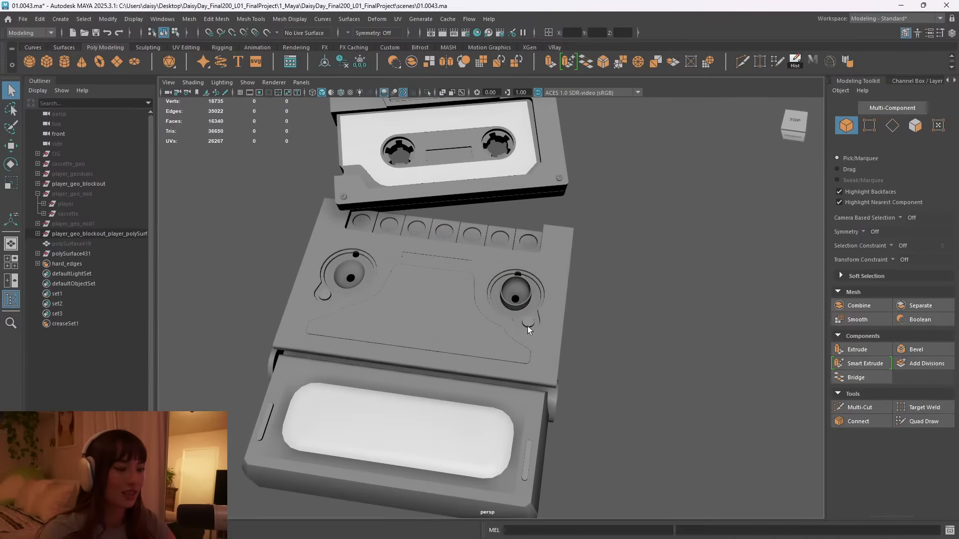
left_click(524, 298)
key("w")
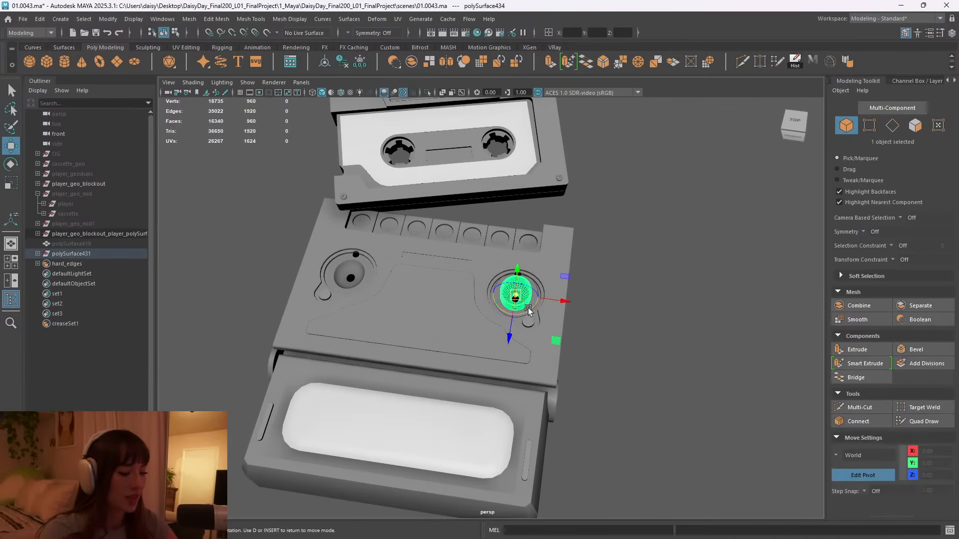
left_click(340, 93)
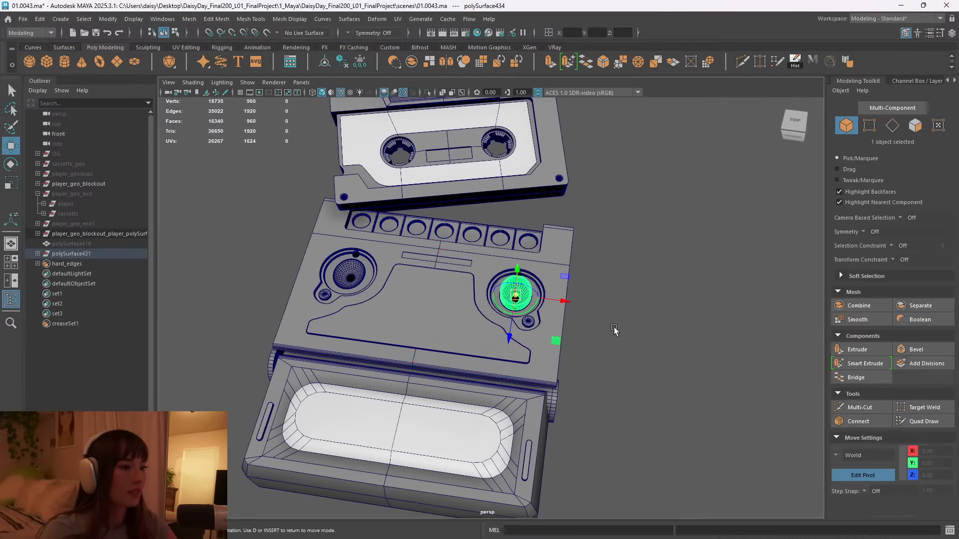
left_click_drag(515, 298, 445, 269)
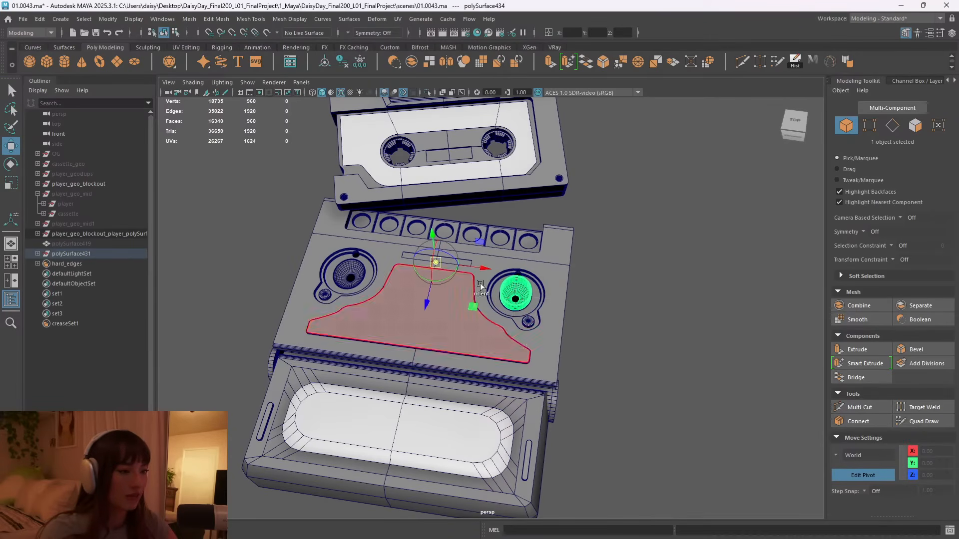
Mirror the bowl about its relocated pivot to create a matching bowl in the player's opposite round recess.
right_click_drag(436, 254, 566, 359, "shift")
left_click(645, 333)
left_click(672, 349)
left_click(642, 369)
left_click(679, 391)
left_click(691, 279)
left_click_drag(691, 280, 589, 357, "alt")
right_click_drag(590, 358, 572, 355, "alt")
left_click_drag(571, 355, 531, 349, "alt")
right_click_drag(531, 349, 641, 357, "alt")
left_click_drag(641, 357, 554, 256, "alt")
right_click_drag(555, 256, 593, 235)
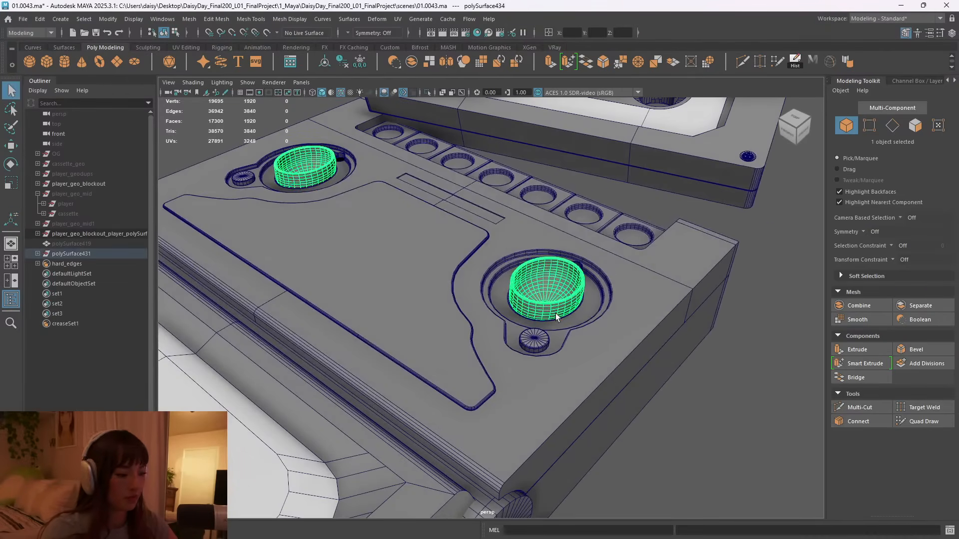
Clear the selection and examine the bowls, player and cassette together from several angles.
left_click(779, 361)
right_click_drag(691, 395, 488, 345, "alt")
left_click(505, 299)
mouse_move(488, 344)
left_mouse_down("alt")
mouse_move(492, 385)
mouse_move(492, 329)
left_mouse_up("alt")
right_click_drag(492, 330, 460, 328, "alt")
left_click_drag(460, 328, 498, 344, "alt")
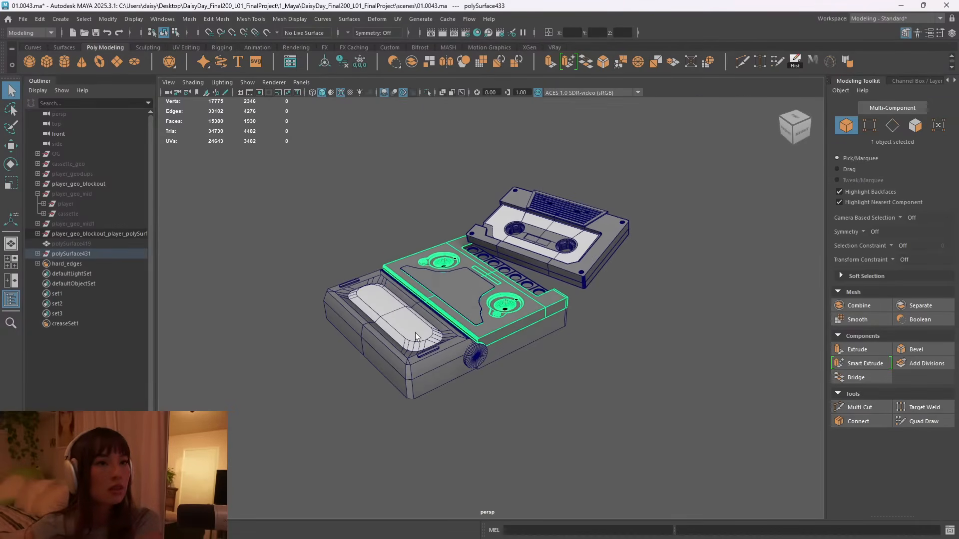
left_click(593, 341)
right_click_drag(593, 341, 638, 353, "alt")
left_click_drag(638, 353, 557, 348, "alt")
right_click_drag(557, 348, 528, 355, "alt")
middle_click_drag(528, 355, 549, 297, "alt")
left_click_drag(549, 297, 521, 288, "alt")
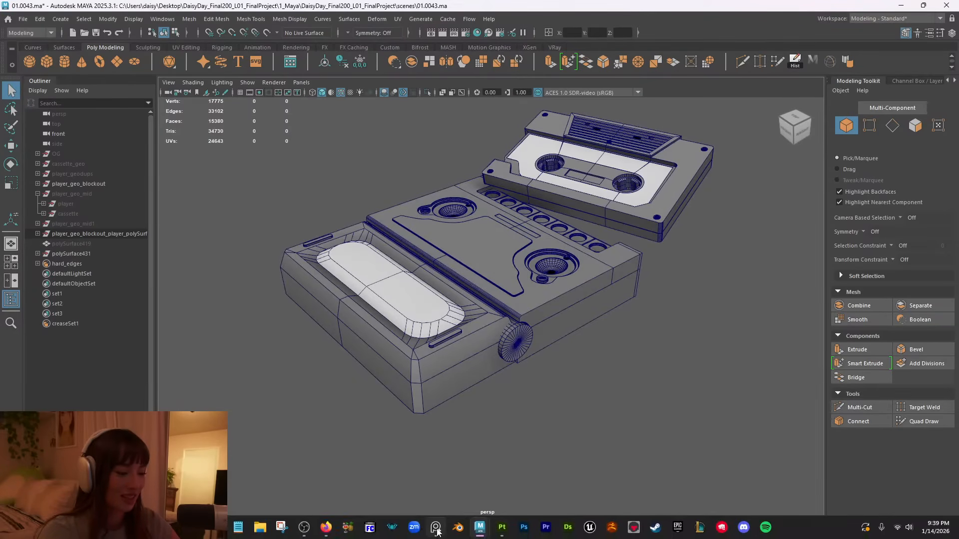
Bring up the reference painting, dismiss its drawing tools, and study the earbuds, push buttons and icon strip against the model.
left_click(442, 530)
scroll(211, 273, "down", 3)
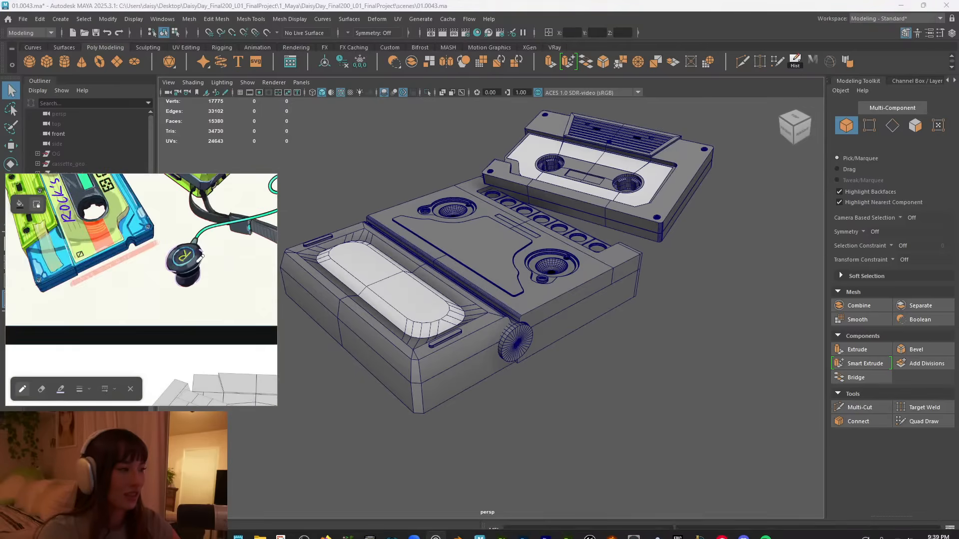
left_click(131, 389)
middle_click_drag(210, 248, 139, 355)
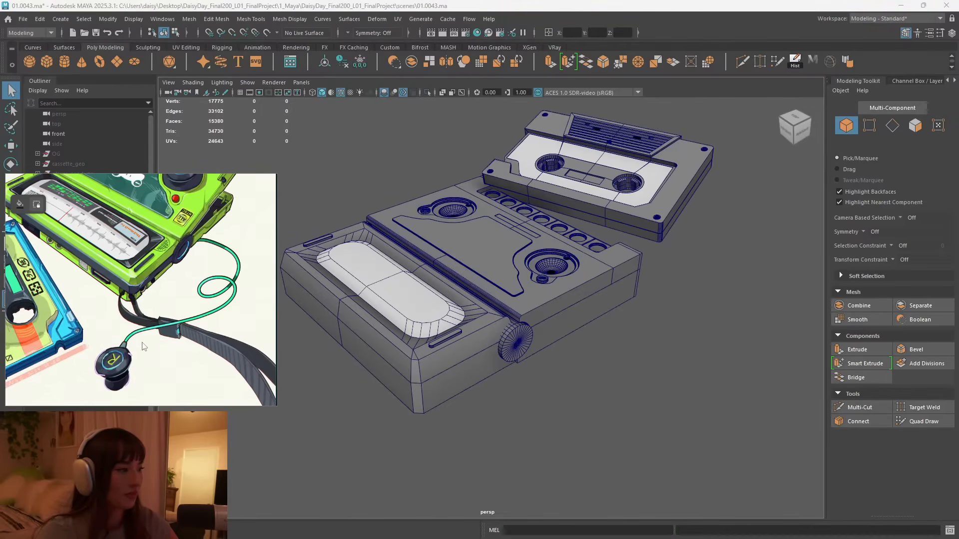
middle_click_drag(196, 221, 228, 316)
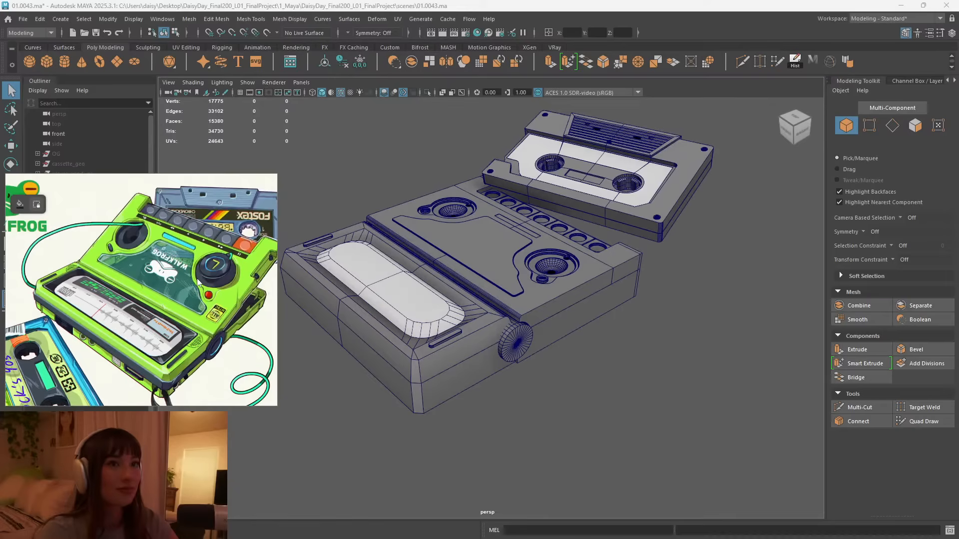
scroll(200, 290, "down", 3)
scroll(168, 268, "up", 2)
scroll(169, 267, "up", 2)
middle_click_drag(155, 303, 199, 257)
left_click_drag(440, 296, 489, 314, "alt")
middle_click_drag(225, 239, 205, 288)
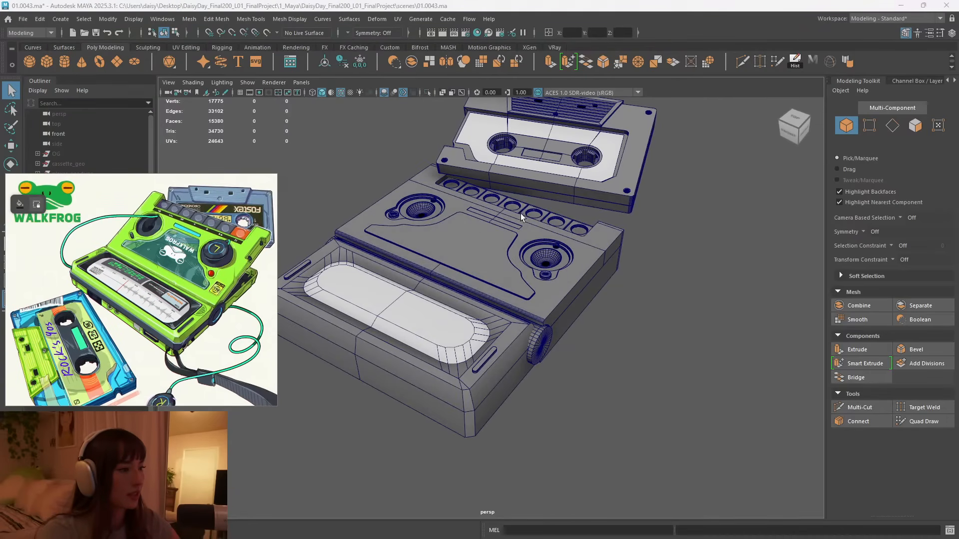
left_click_drag(530, 211, 521, 219, "alt")
scroll(206, 233, "up", 7)
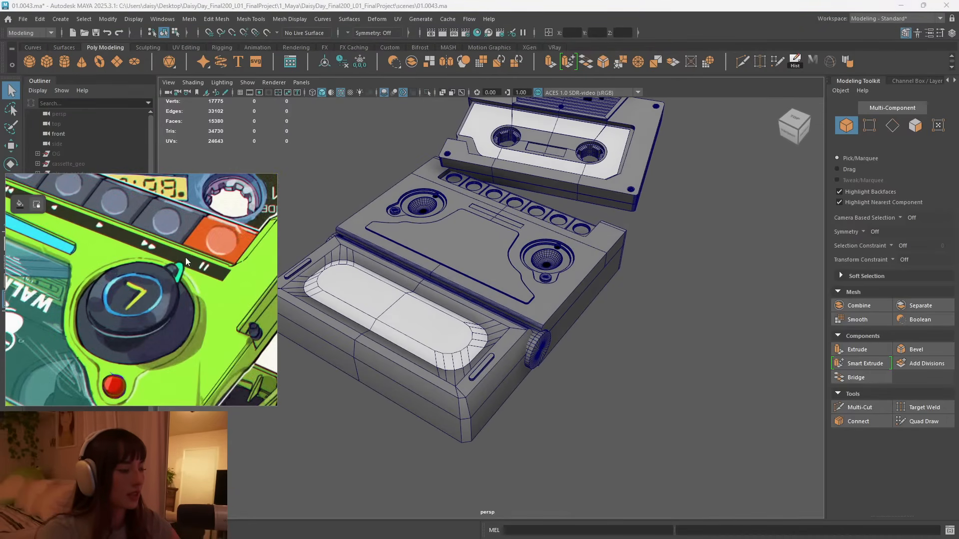
scroll(195, 275, "down", 6)
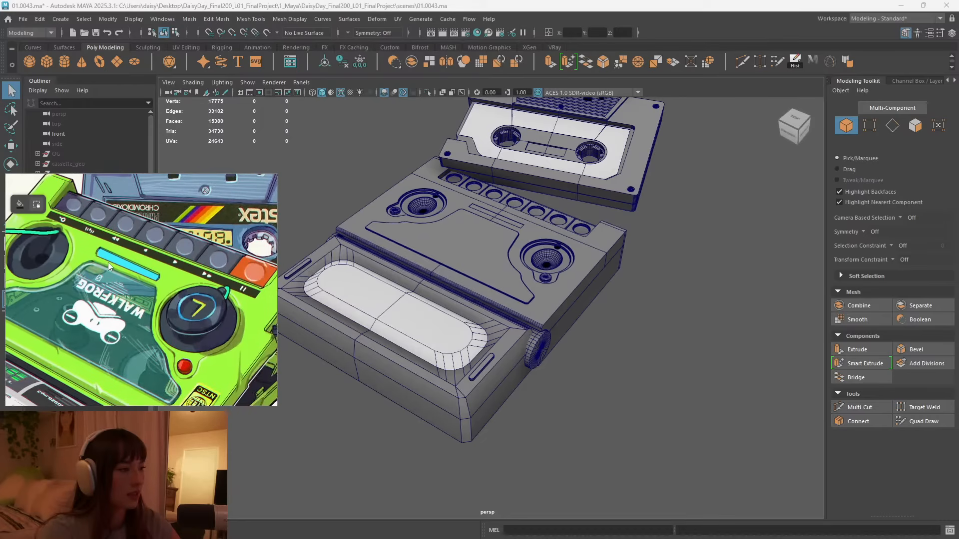
Switch to the top orthographic view and turn it so the button row lies horizontally above the player's trapezoid window.
left_click_drag(500, 235, 448, 269, "alt")
middle_click_drag(447, 270, 480, 311, "alt")
right_click_drag(480, 310, 562, 341, "alt")
key("space")
key("space")
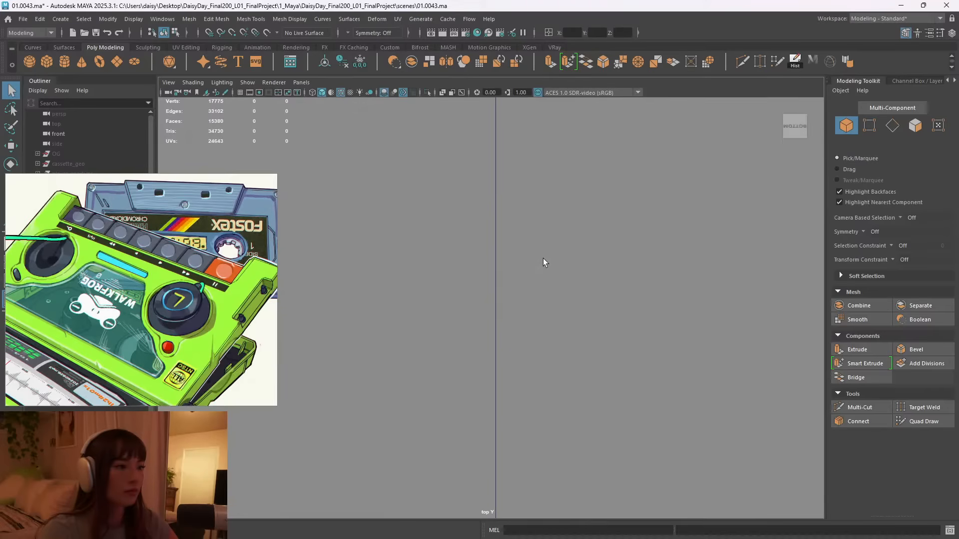
left_click(794, 144)
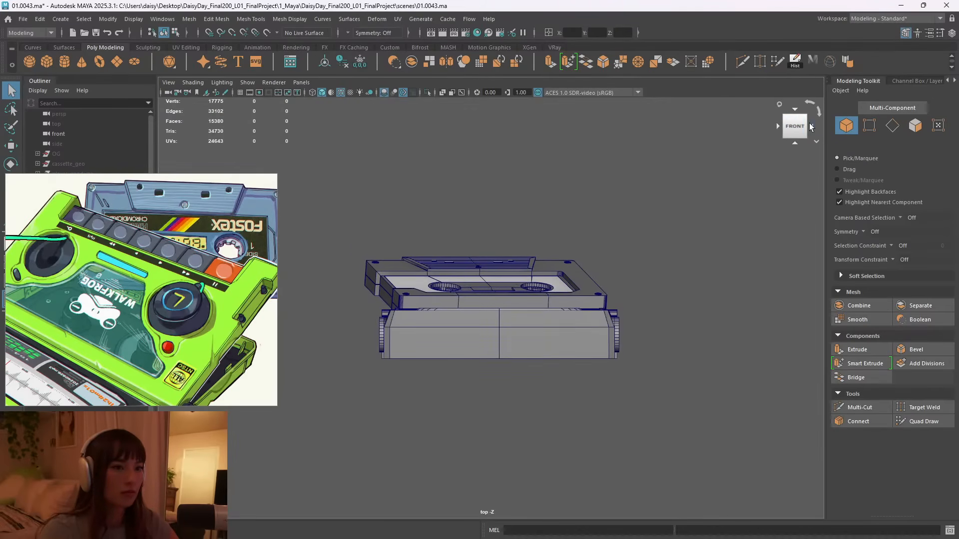
left_click(811, 127)
left_click(795, 109)
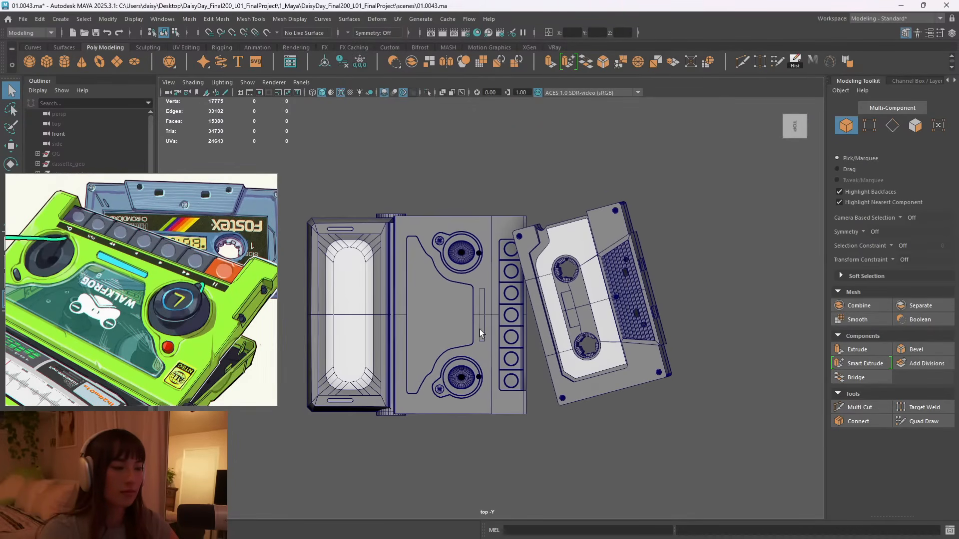
mouse_move(813, 132)
left_click(811, 105)
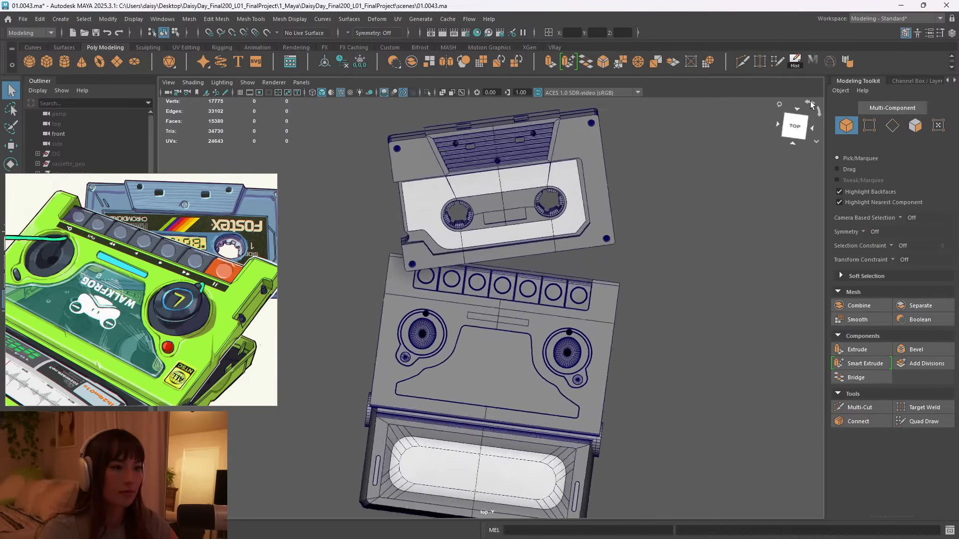
scroll(525, 300, "up", 5)
scroll(544, 222, "up", 8)
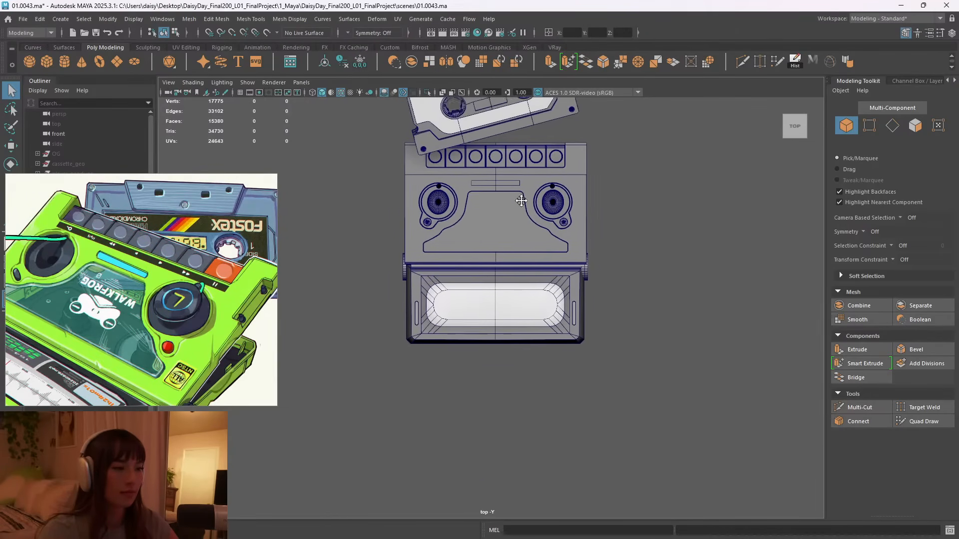
scroll(518, 280, "up", 3)
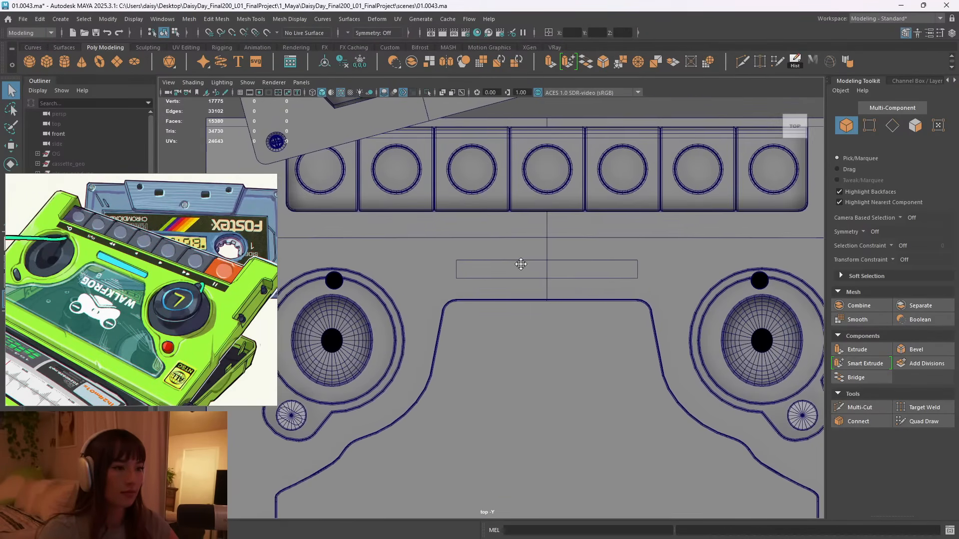
scroll(499, 257, "down", 6)
Create a polygon plane at the origin and ready it for moving.
left_click(117, 61)
scroll(546, 401, "down", 2)
key("w")
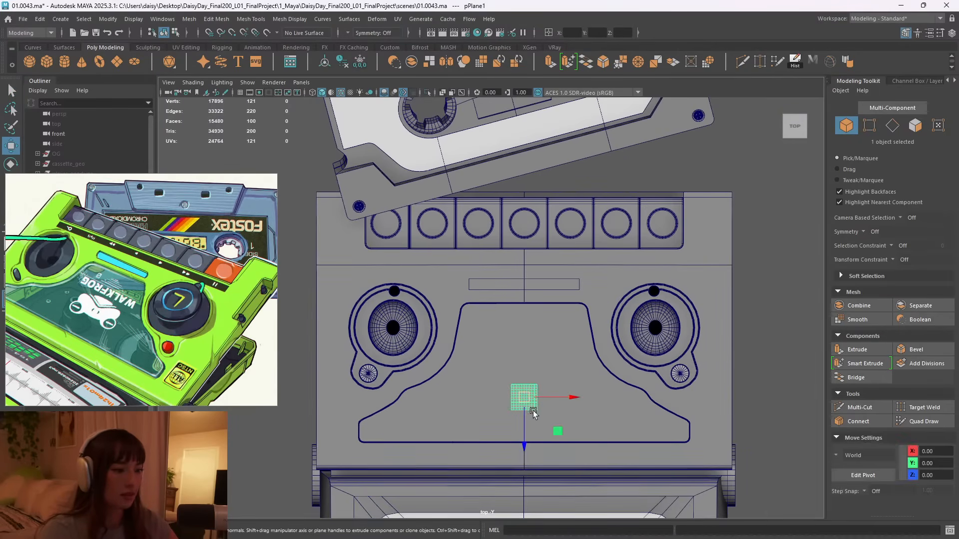
left_click_drag(518, 350, 518, 349)
right_click_drag(531, 383, 590, 239)
left_click(742, 296)
left_click(525, 398)
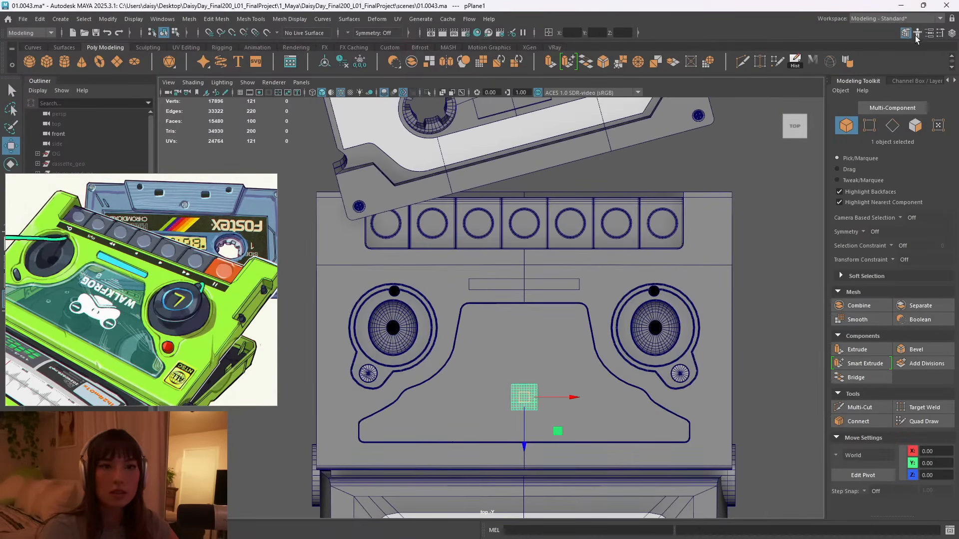
Set the plane's Subdivisions Width and Subdivisions Height to 1.
left_click(951, 33)
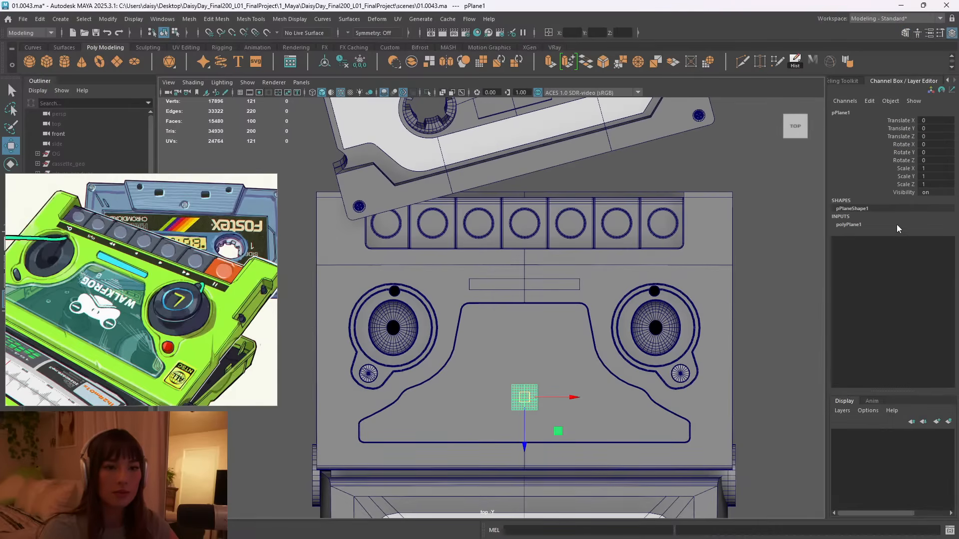
left_click(852, 225)
left_click(933, 256)
type("1")
key("Return")
double_click(934, 264)
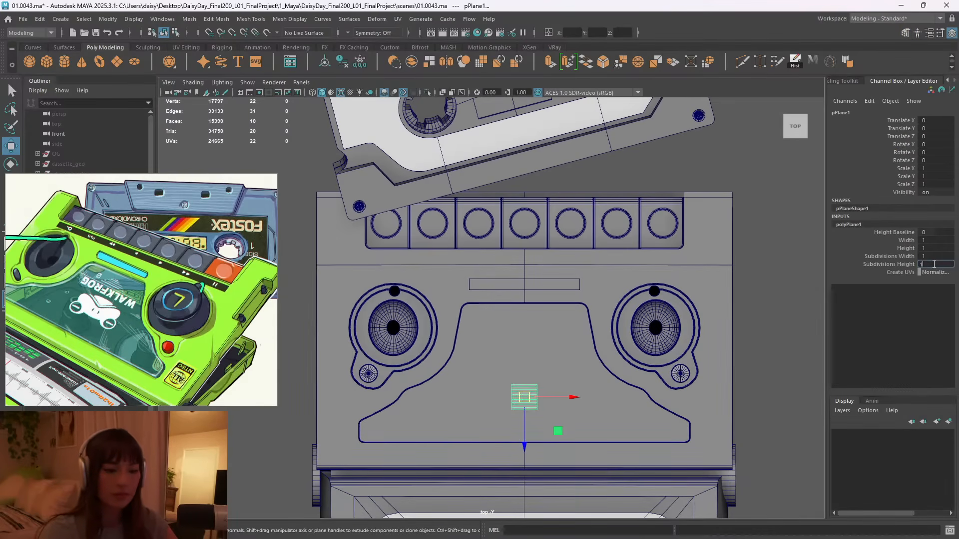
type("1")
key("Return")
Move the plane to Translate Z -4.861, just below the button row, and check the icon strip in the painting.
right_click_drag(564, 306, 562, 236)
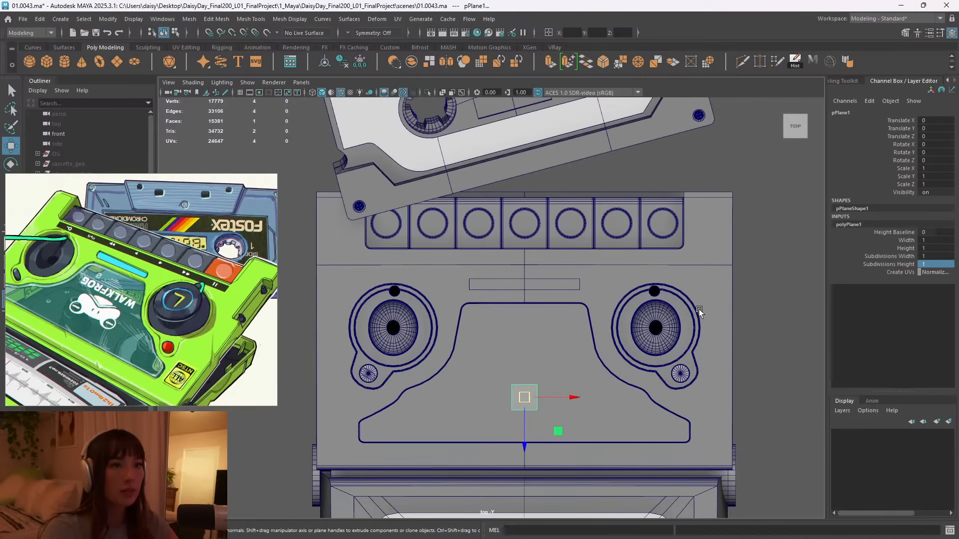
left_click_drag(526, 425, 514, 300)
right_click_drag(514, 301, 783, 318, "alt")
middle_click_drag(577, 278, 577, 363, "alt")
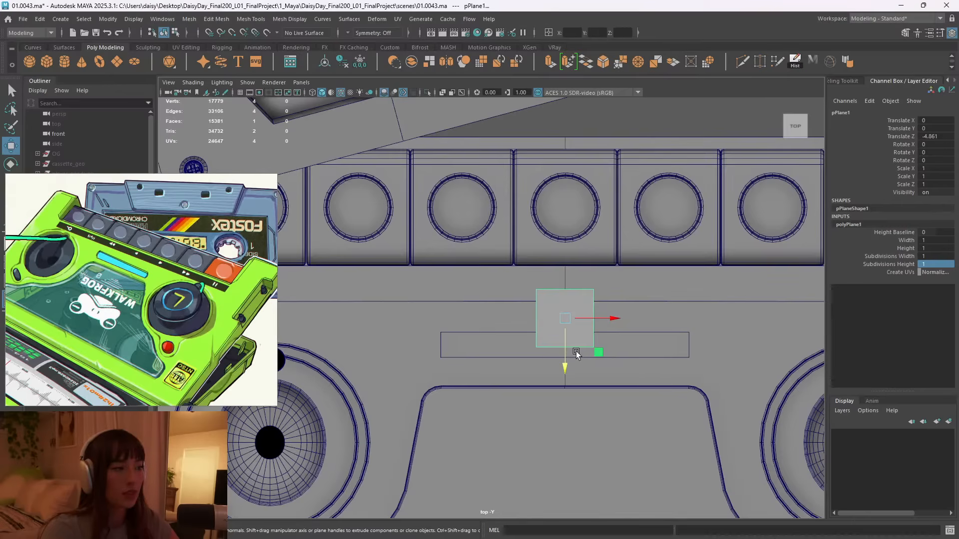
scroll(75, 280, "down", 5)
middle_click_drag(60, 278, 178, 237)
scroll(174, 251, "up", 3)
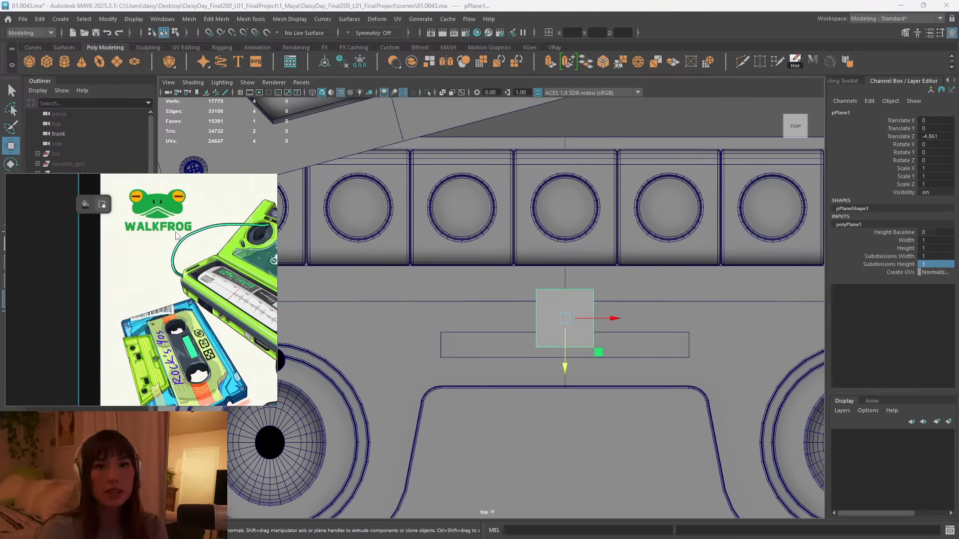
scroll(150, 247, "up", 4)
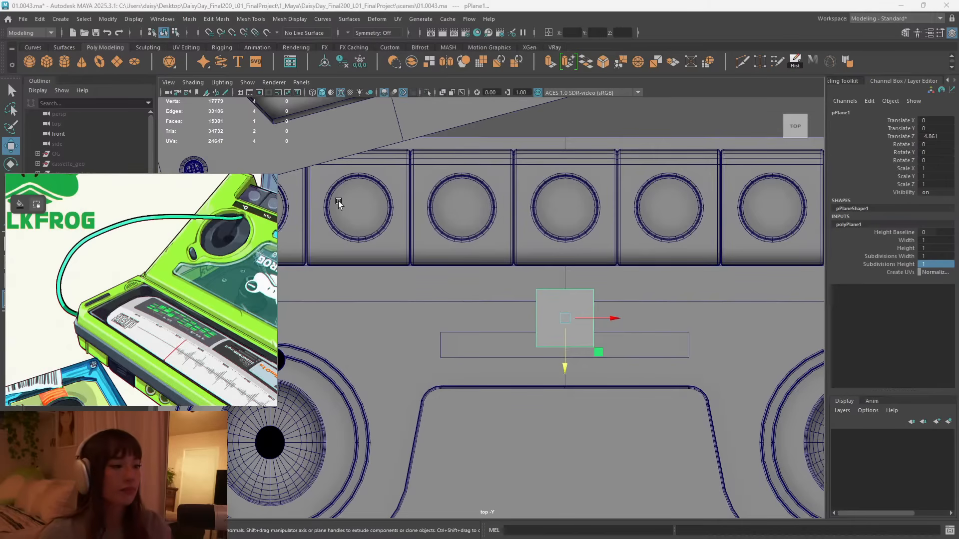
scroll(520, 284, "down", 3)
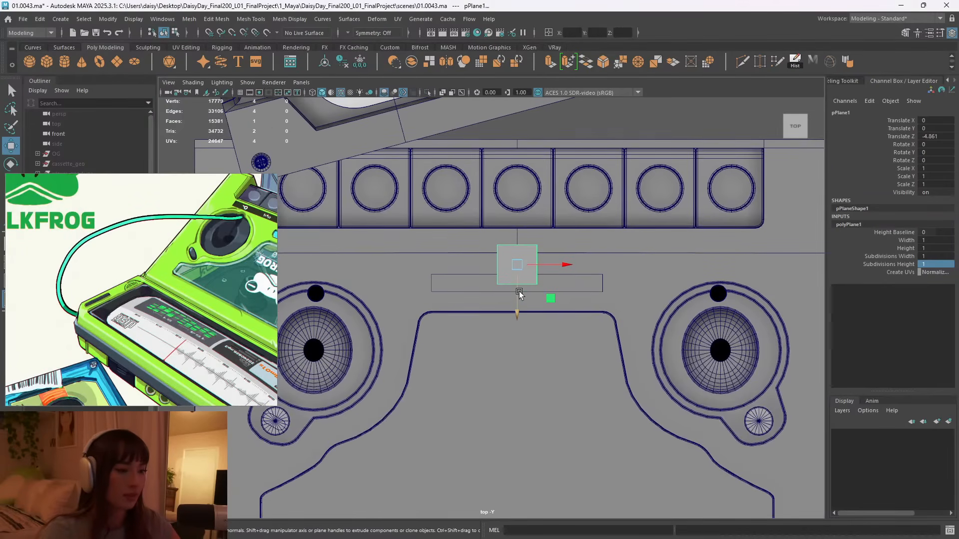
Shift the plane's upper and lower vertex pairs to form a low band between the button row and the rectangular slot.
key("r")
right_click_drag(525, 260, 509, 263)
left_click_drag(548, 257, 481, 236)
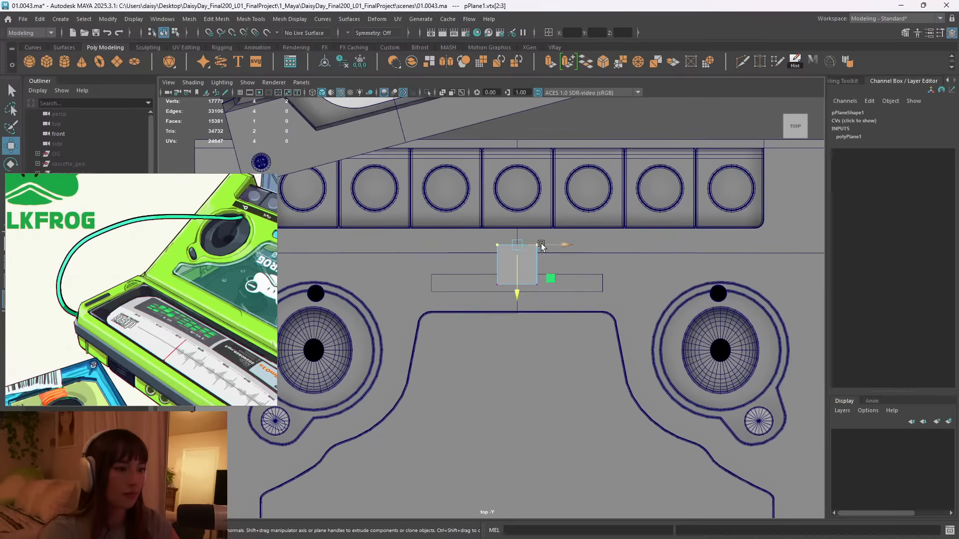
left_click_drag(518, 266, 521, 271)
scroll(130, 294, "down", 6)
scroll(148, 275, "up", 8)
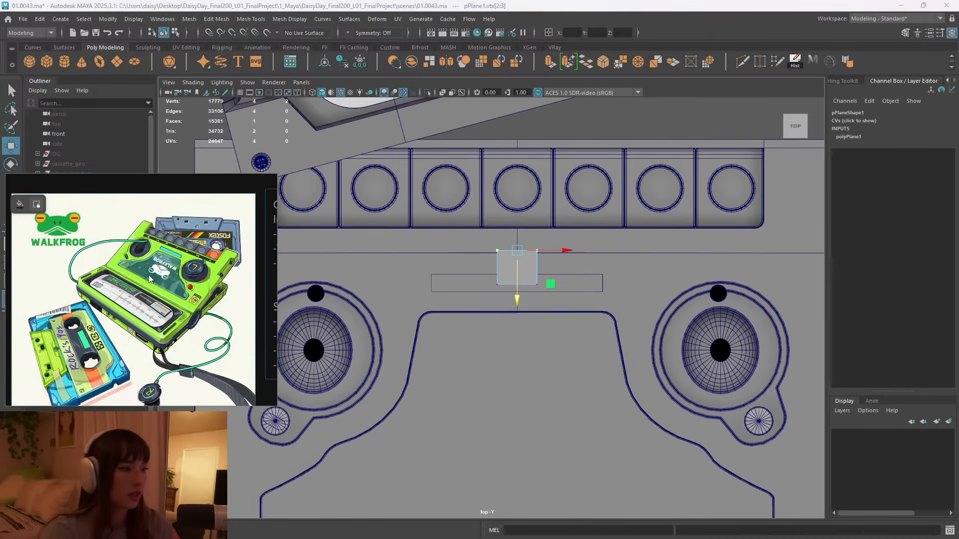
middle_click_drag(238, 267, 189, 252)
scroll(170, 260, "up", 3)
mouse_move(517, 270)
left_mouse_down()
mouse_move(516, 259)
mouse_move(529, 295)
mouse_move(546, 298)
mouse_move(518, 281)
left_mouse_up()
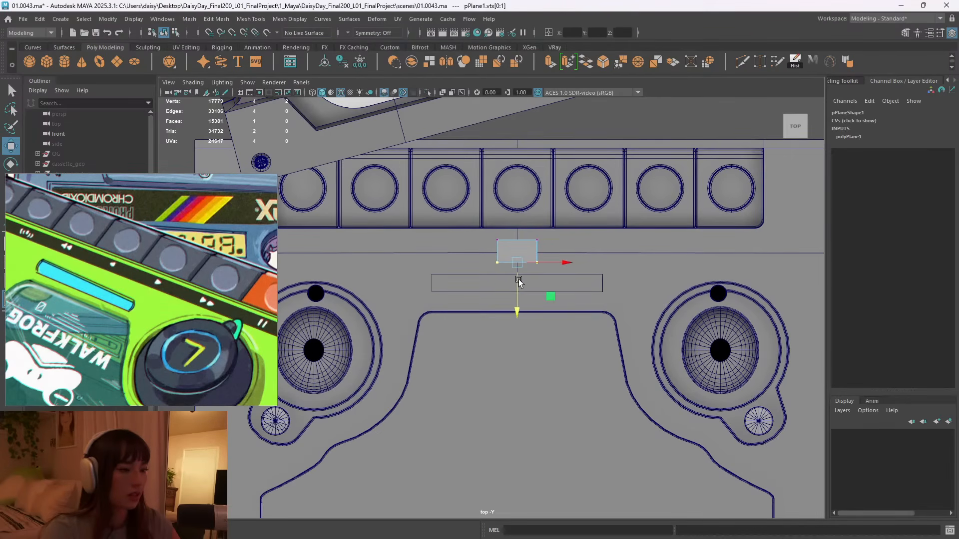
scroll(518, 278, "down", 3)
Lower the whole plane in the perspective view to Translate Y -1.823, toward the player's top surface.
key("space")
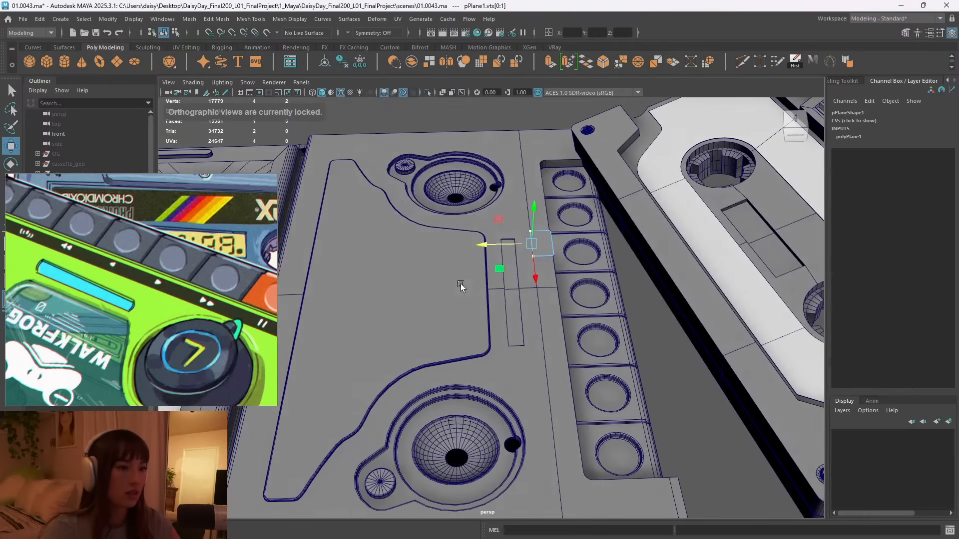
scroll(639, 163, "up", 4)
right_click(633, 156)
right_click_drag(633, 156, 651, 142)
left_click_drag(609, 150, 594, 242)
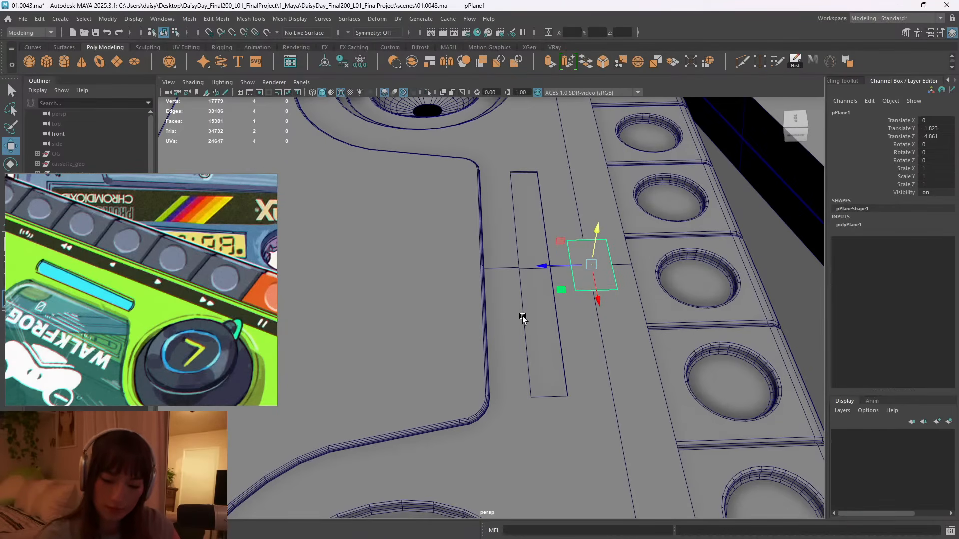
Stretch the plane's right-hand vertices in the top view to the end of the button row, matching the painted strip.
key("space")
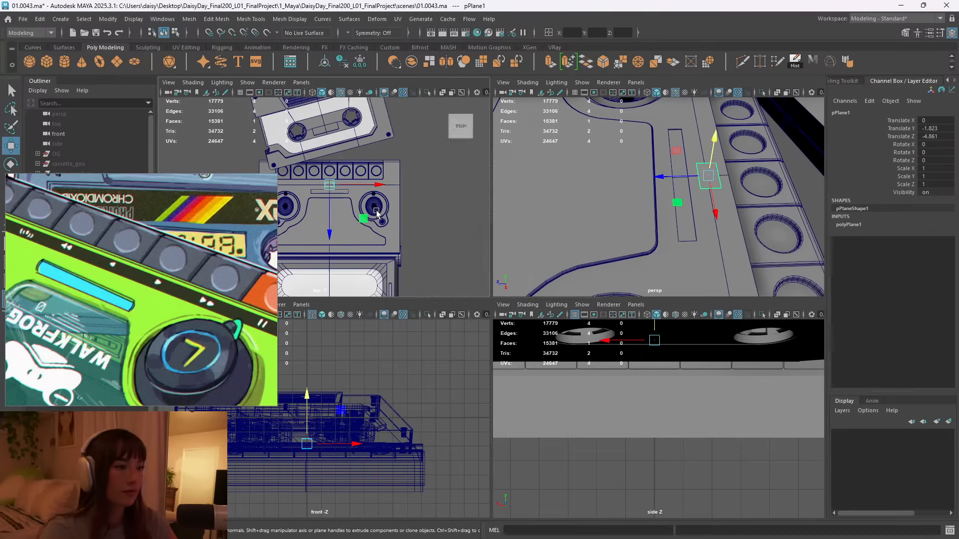
key("space")
scroll(638, 245, "up", 5)
right_click_drag(548, 218, 495, 218)
left_click_drag(542, 203, 604, 281)
scroll(605, 282, "down", 5)
left_click_drag(474, 279, 594, 282)
scroll(142, 290, "up", 5)
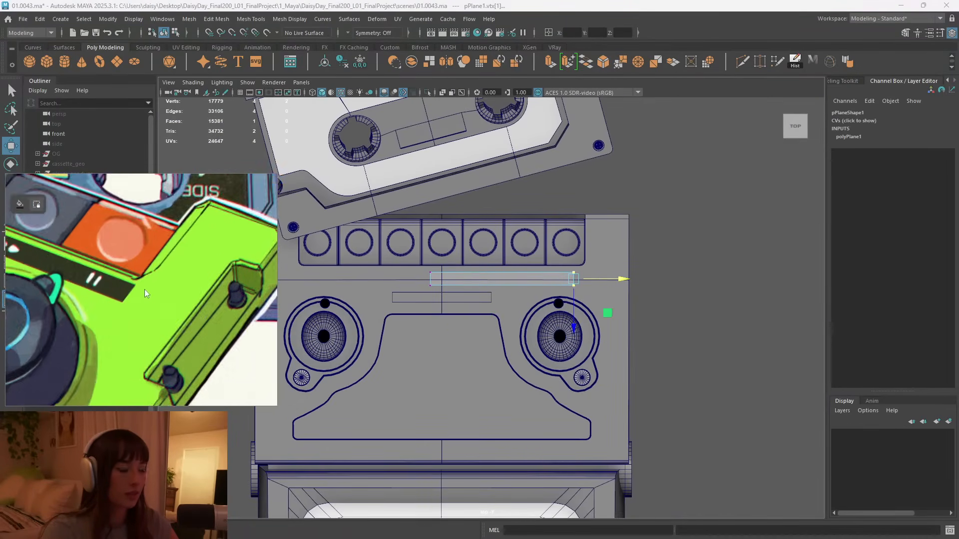
middle_click_drag(133, 292, 155, 292)
left_click_drag(593, 281, 601, 279)
Stretch the plane's left-hand vertices to the opposite end of the button row and compare with the painting.
middle_click_drag(429, 276, 580, 273, "alt")
right_click_drag(523, 267, 679, 264, "alt")
left_click_drag(669, 259, 466, 256)
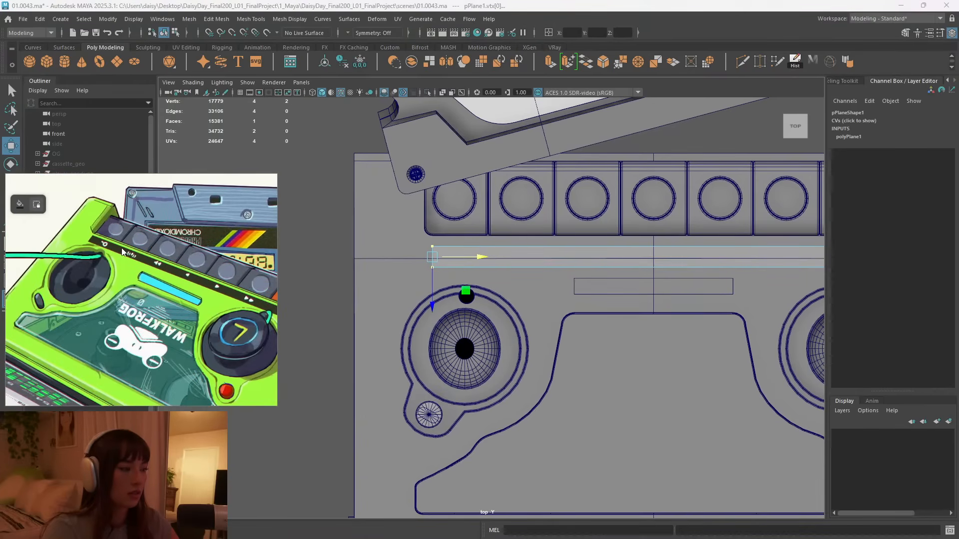
scroll(586, 256, "down", 5)
scroll(586, 256, "up", 4)
Return the strip to object mode and insert a vertical edge near its middle with Multi-Cut.
right_click(585, 257)
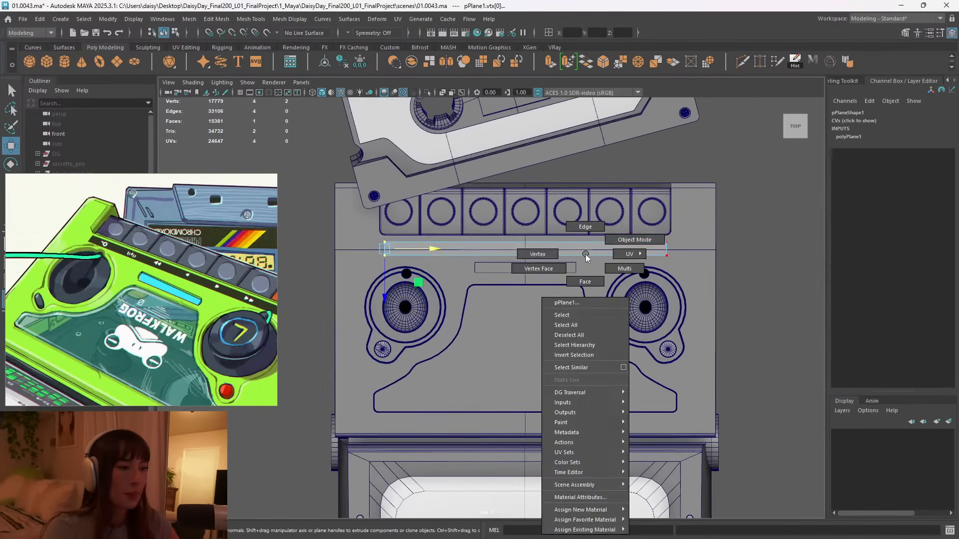
right_click_drag(586, 256, 619, 242)
key("ctrl+shift+x")
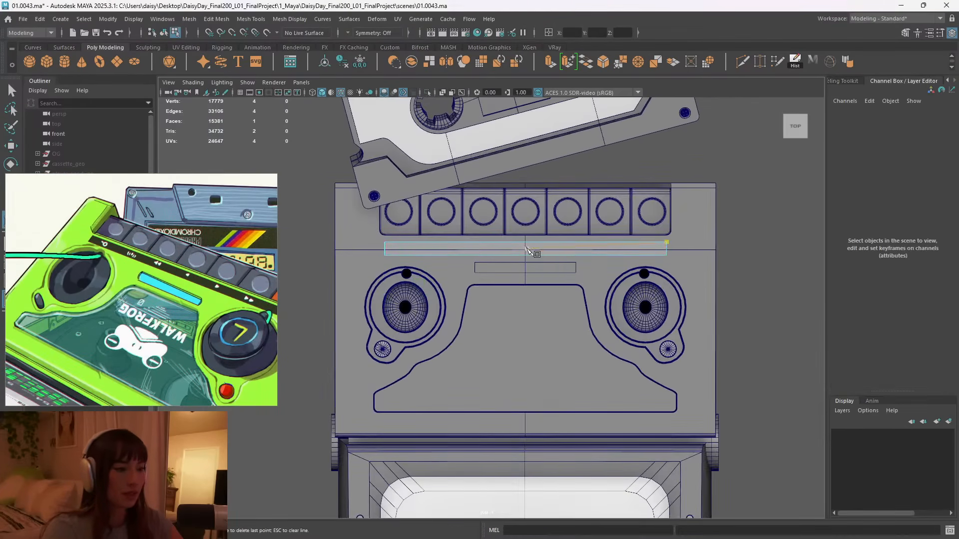
scroll(527, 245, "up", 6)
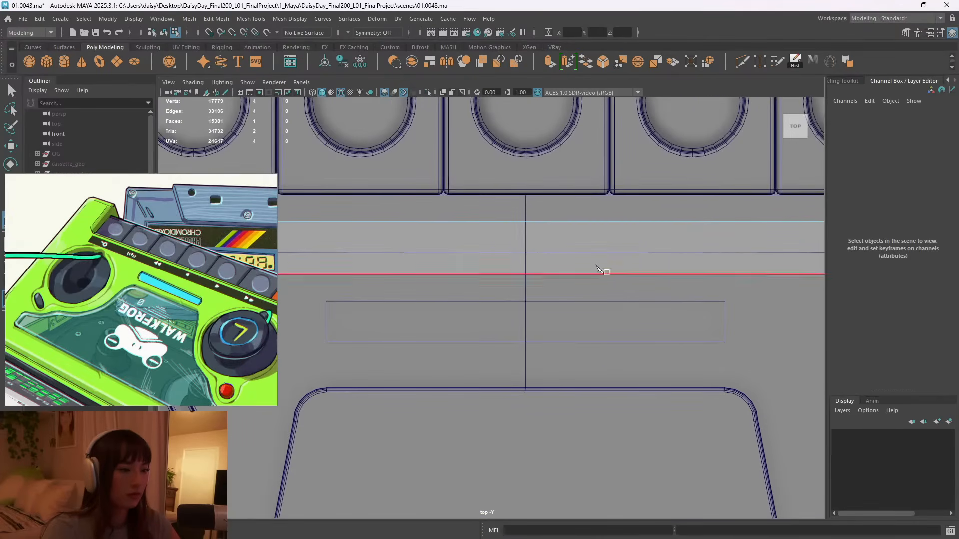
left_click(536, 241, "ctrl+shift")
Snap the strip's two middle vertices onto the centre line of the player body in the top view.
key("q")
right_click_drag(567, 236, 548, 228)
left_click(548, 229)
key("w")
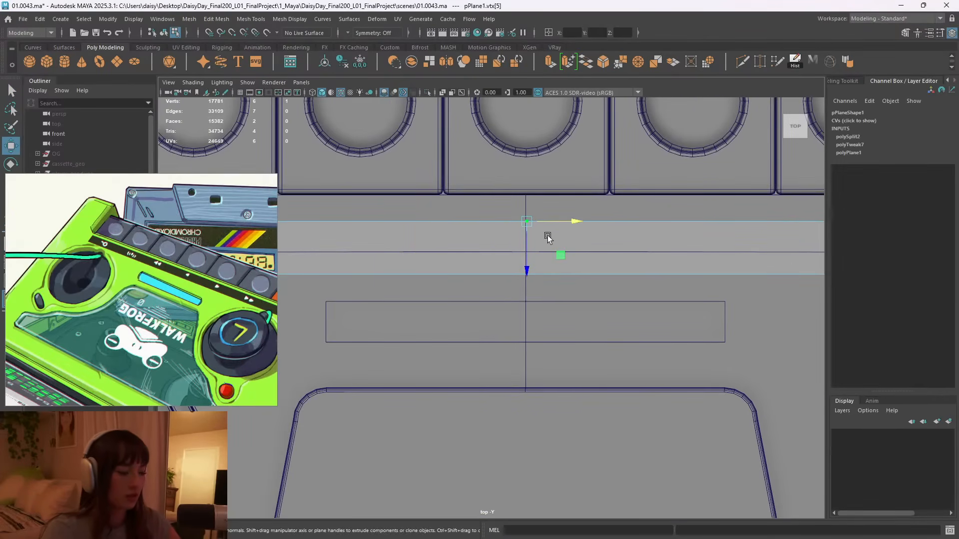
key("v")
left_click_drag(543, 222, 525, 254)
right_click_drag(552, 280, 543, 278)
left_click(542, 262)
right_click_drag(574, 230, 621, 224)
left_click(610, 243)
right_click_drag(562, 249, 530, 240)
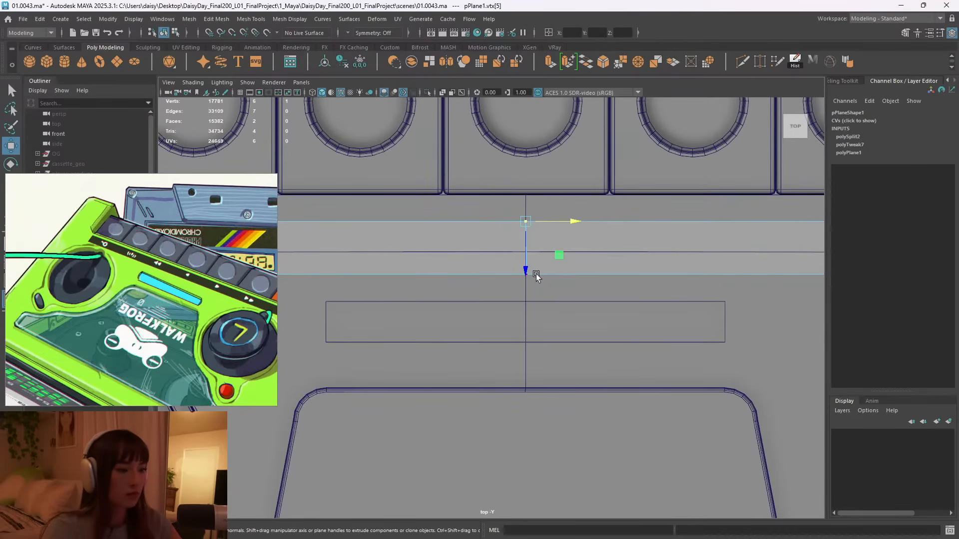
left_click(543, 277)
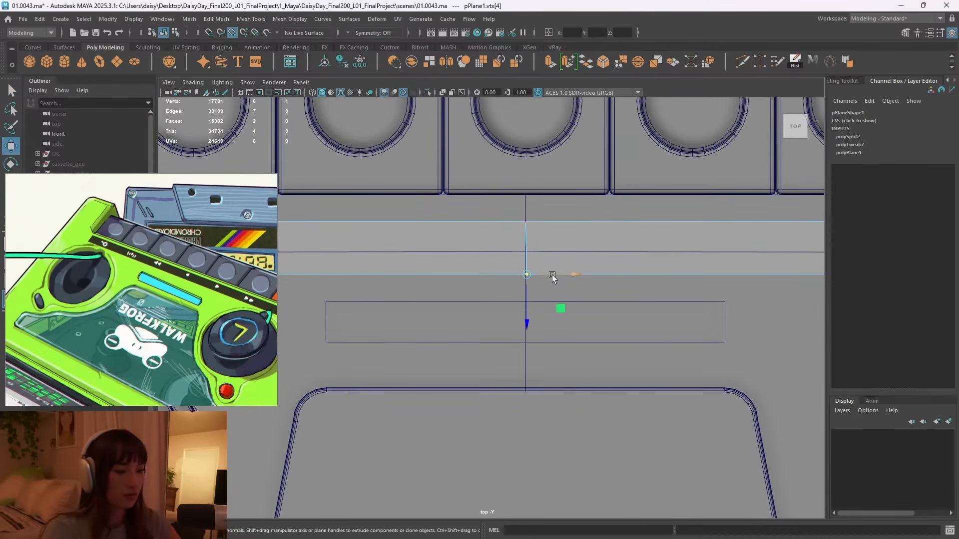
scroll(543, 291, "down", 8)
Isolate the strip in object mode and delete the half on one side of its centre edge.
right_click_drag(543, 291, 562, 223)
left_click(639, 291)
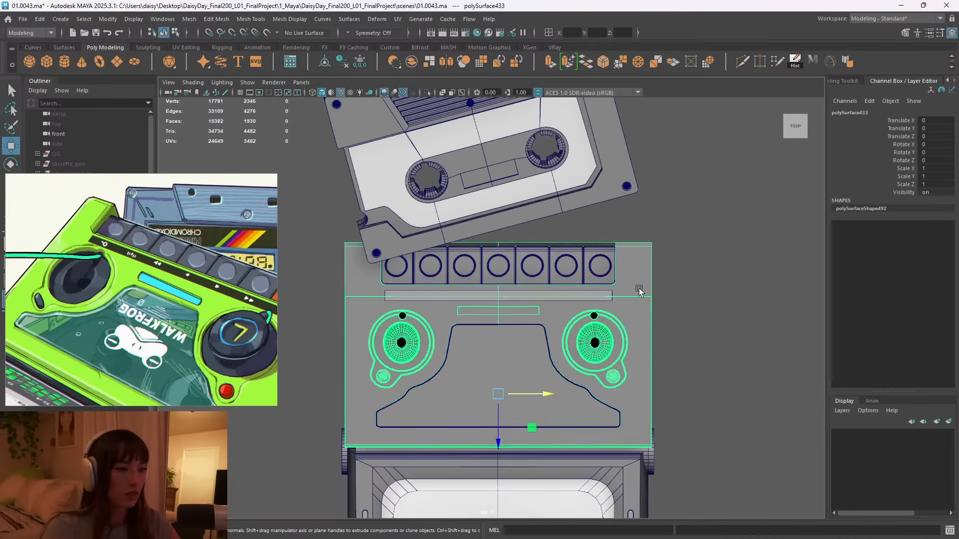
left_click(603, 296)
key("ctrl+1")
right_click_drag(600, 238, 604, 270)
left_click_drag(375, 235, 445, 348)
key("Delete")
Snap the remaining half-strip's pivot to a corner of its cut centre edge in object mode.
right_click_drag(538, 254, 490, 255)
right_click_drag(493, 307, 617, 258, "alt")
key("d")
key("v")
left_click_drag(504, 290, 502, 281)
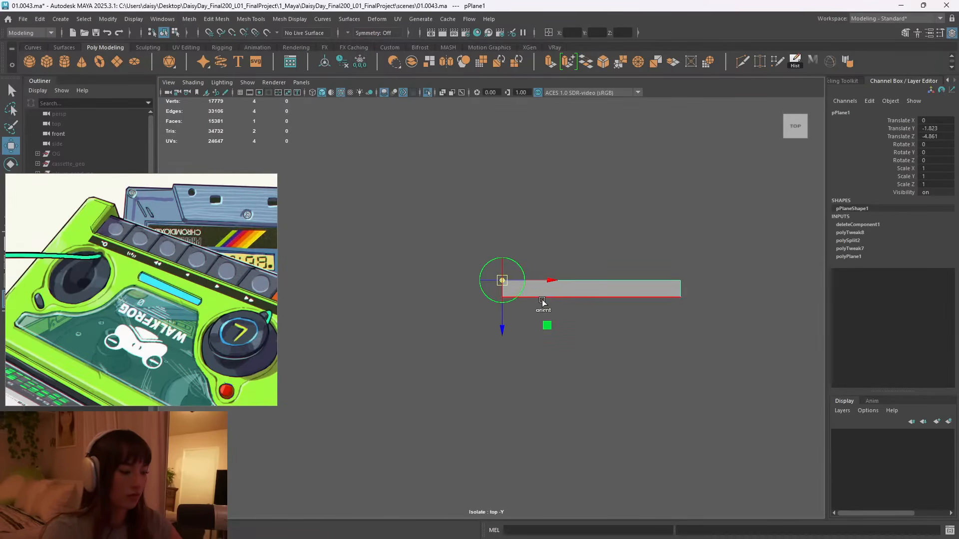
Mirror the half-strip across its centre with a custom value of 0.1 in the mirror options, and end the isolation.
right_click_drag(537, 254, 533, 383, "shift")
left_click(645, 334)
left_click(699, 349)
left_click(647, 374)
type("0.1")
key("Return")
left_click(620, 230)
mouse_move(603, 224)
right_mouse_down()
mouse_move(639, 205)
mouse_move(601, 223)
right_mouse_up()
right_click_drag(531, 292, 525, 335)
key("ctrl+1")
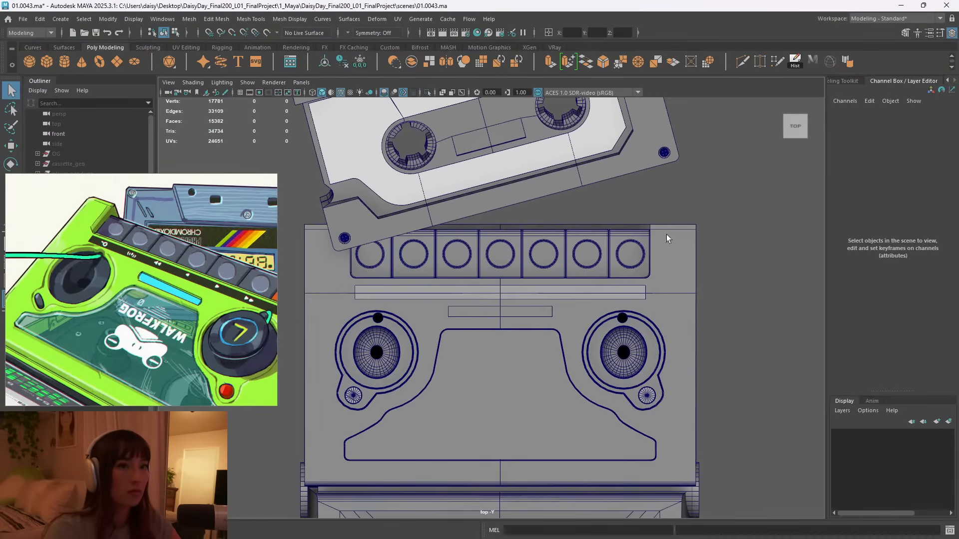
Return to the perspective view and save the scene as a new incremental version, 01.0044.ma.
key("space")
key("space")
right_click_drag(640, 293, 535, 263, "alt")
left_click_drag(535, 264, 577, 264, "alt")
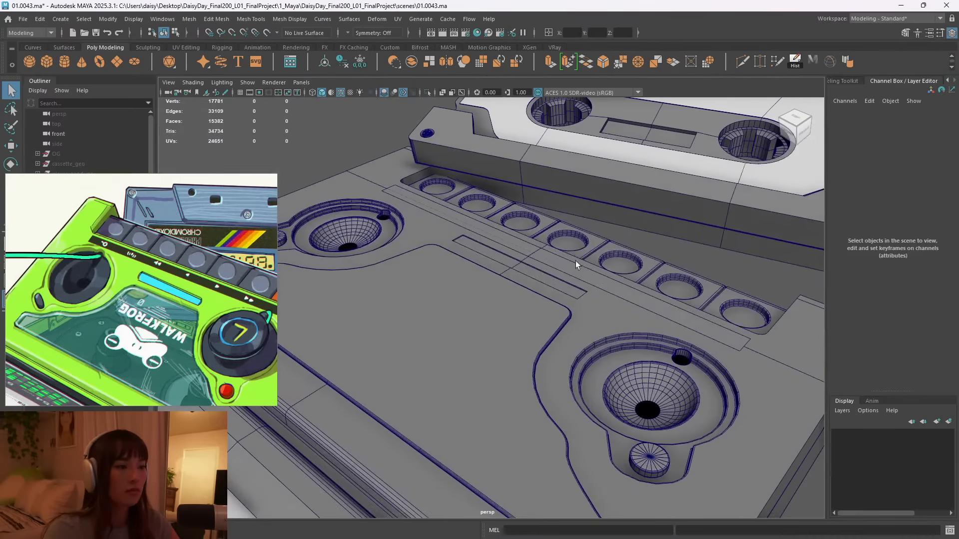
left_click(23, 18)
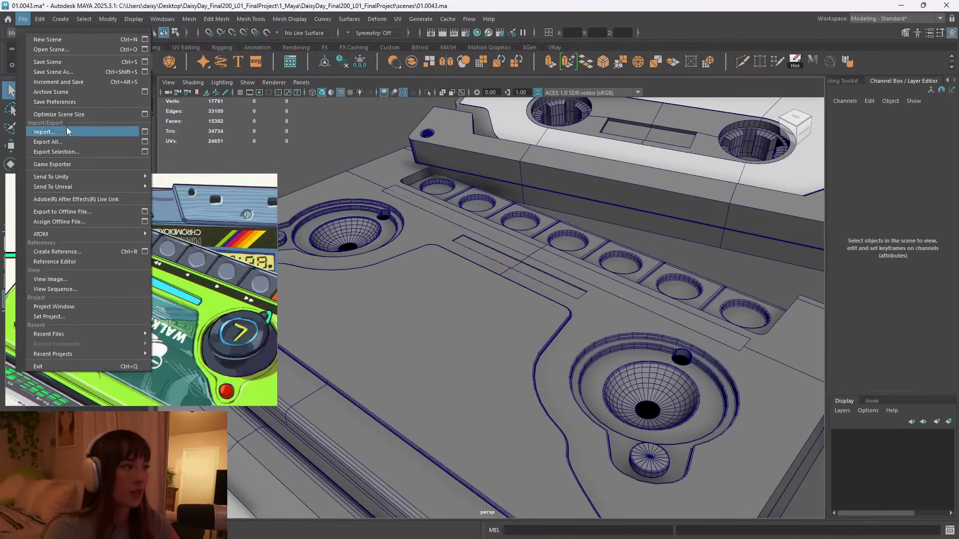
left_click(76, 82)
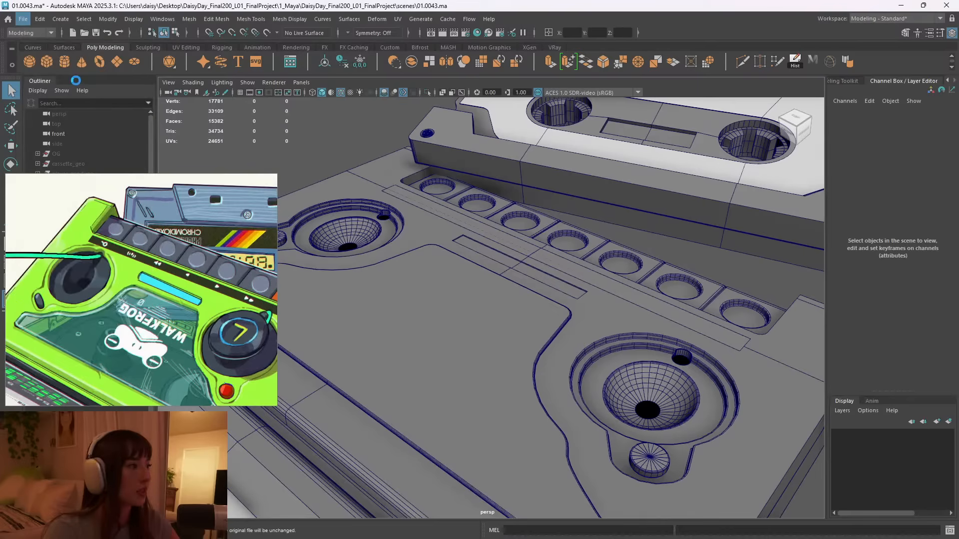
right_click_drag(629, 321, 547, 319, "alt")
left_click_drag(548, 319, 474, 316, "alt")
right_click_drag(511, 314, 599, 310, "alt")
middle_click_drag(599, 310, 558, 270, "alt")
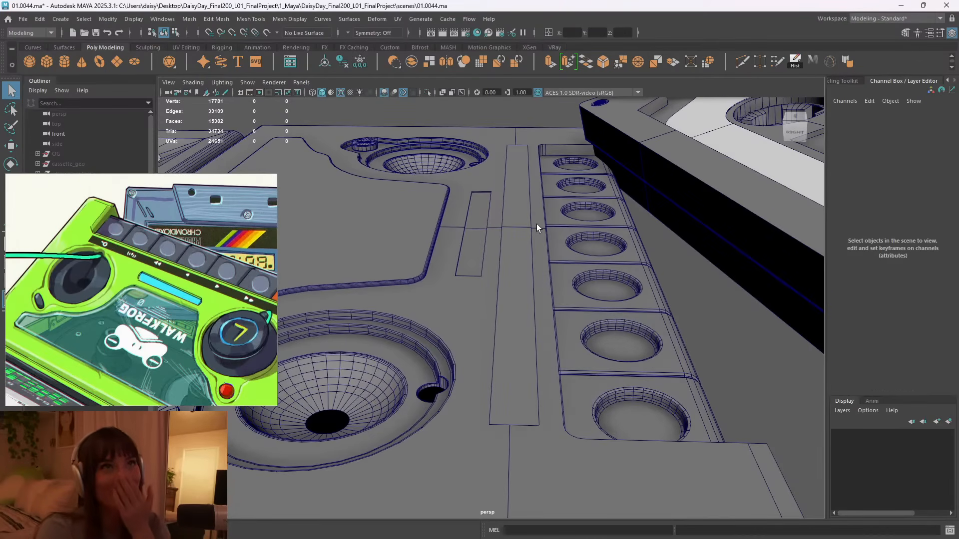
Lower the strip slightly to Translate Y -1.829, deselect it, and check the whole player with the cassette.
left_click(529, 210)
key("w")
mouse_move(524, 242)
left_mouse_down("alt")
mouse_move(488, 263)
mouse_move(553, 208)
mouse_move(512, 245)
left_mouse_up("alt")
right_click_drag(512, 242, 364, 262, "alt")
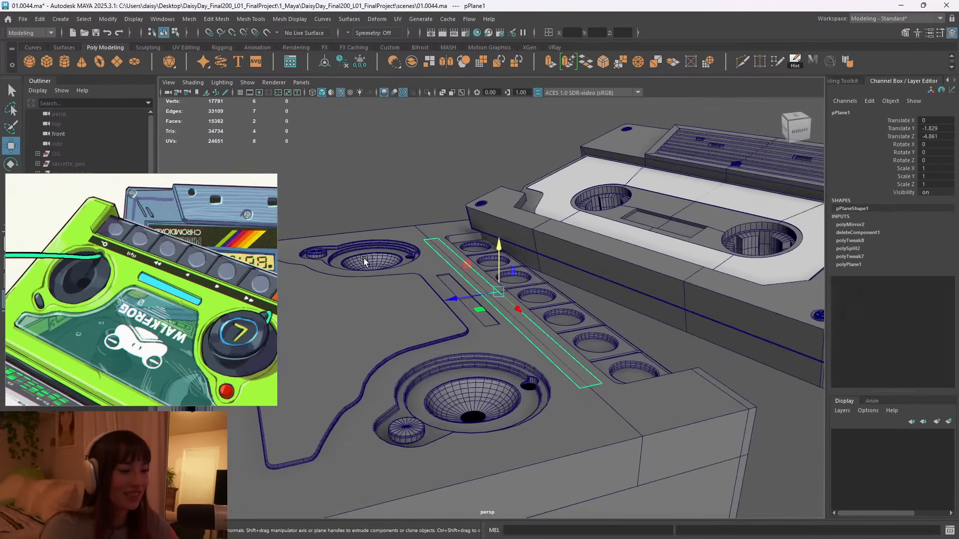
left_click_drag(364, 261, 386, 238, "alt")
right_click_drag(637, 308, 519, 320, "alt")
middle_click_drag(672, 350, 691, 304, "alt")
left_click(690, 303)
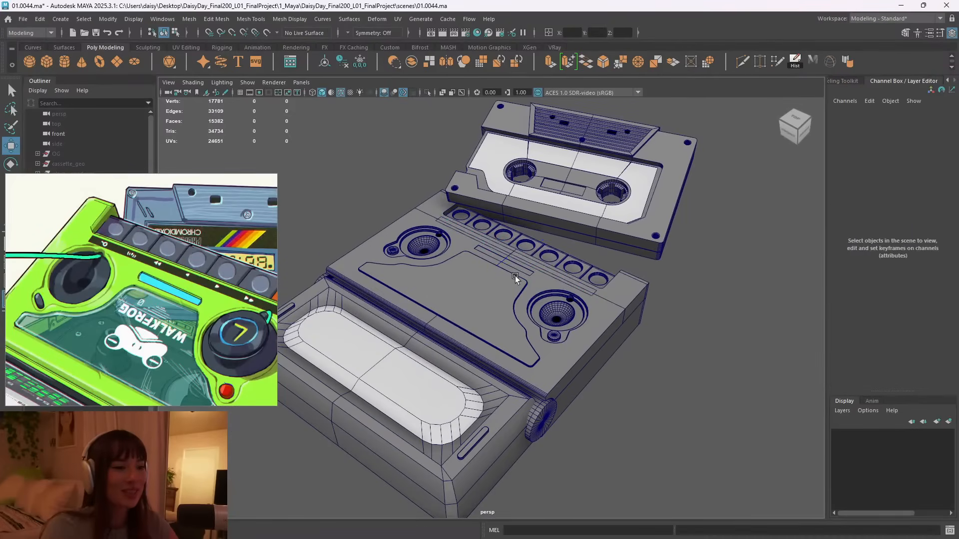
left_click_drag(691, 303, 541, 283, "alt")
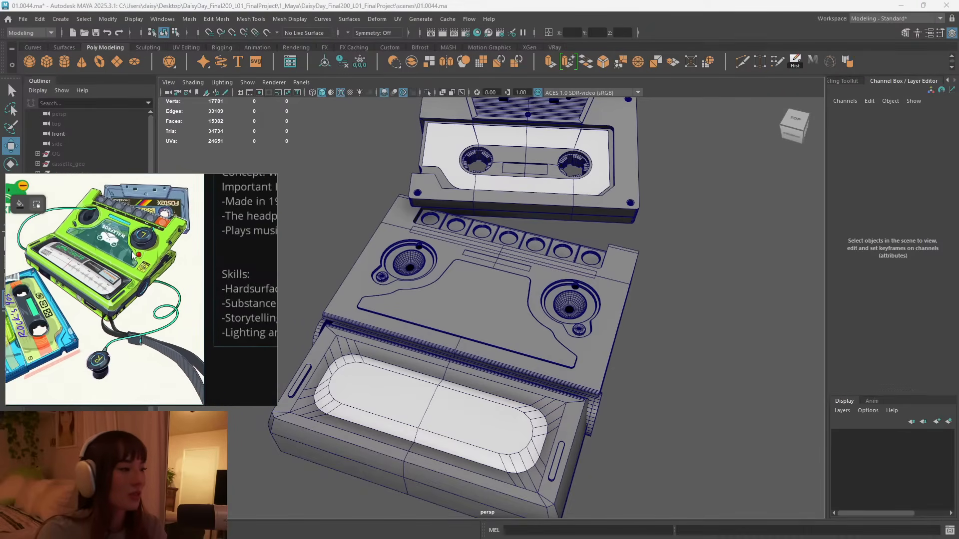
Switch to the browser to view the WALKFROG Driver artwork on ArtStation, and return to Maya.
mouse_move(400, 523)
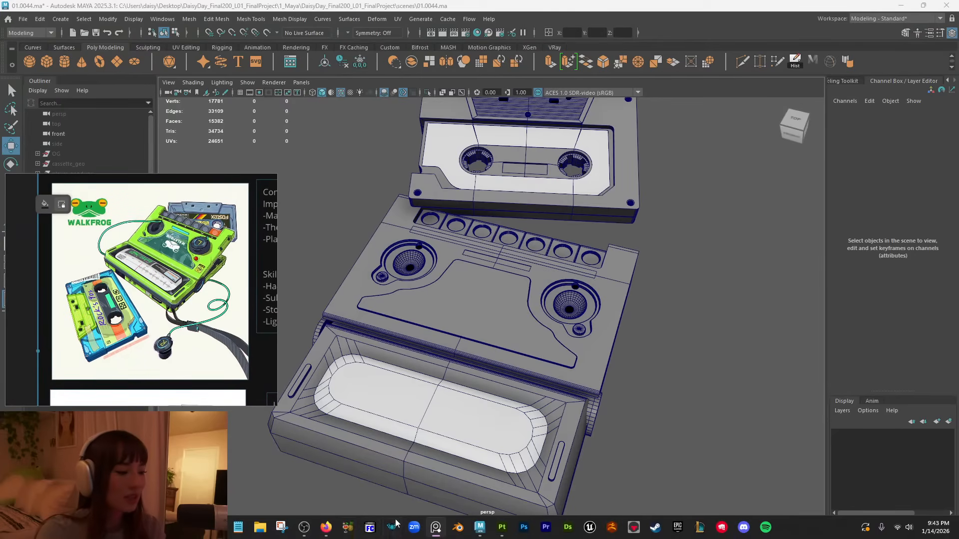
mouse_move(326, 530)
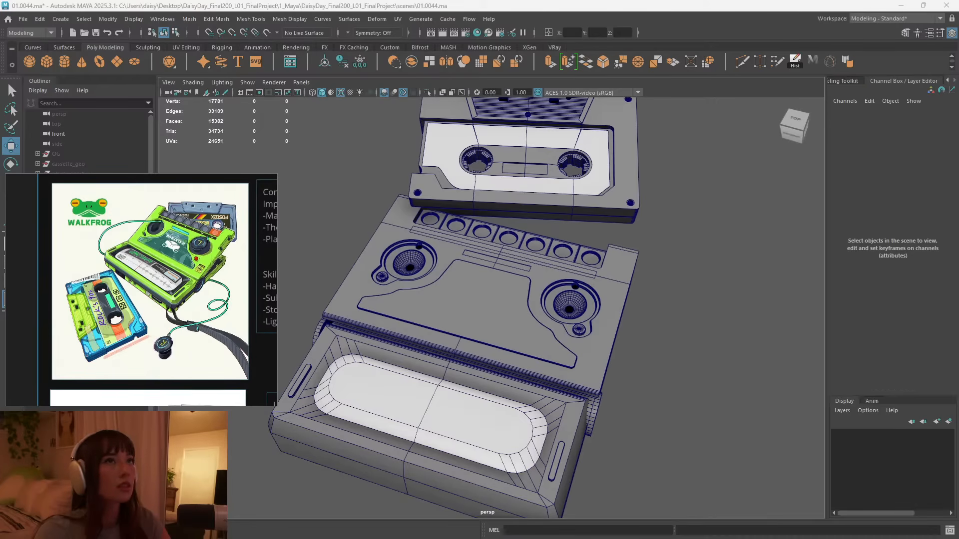
left_click_drag(676, 0, 549, 53)
left_click(678, 41)
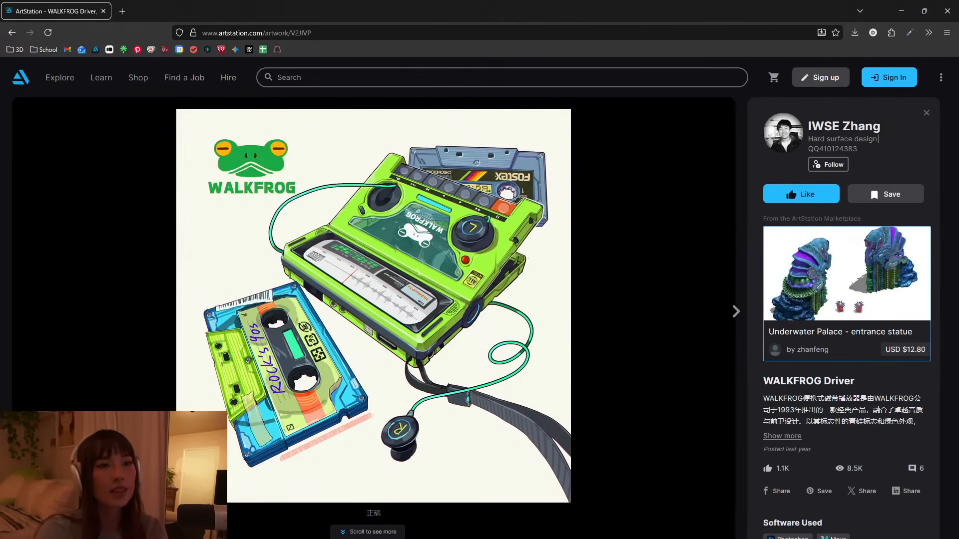
left_click(902, 11)
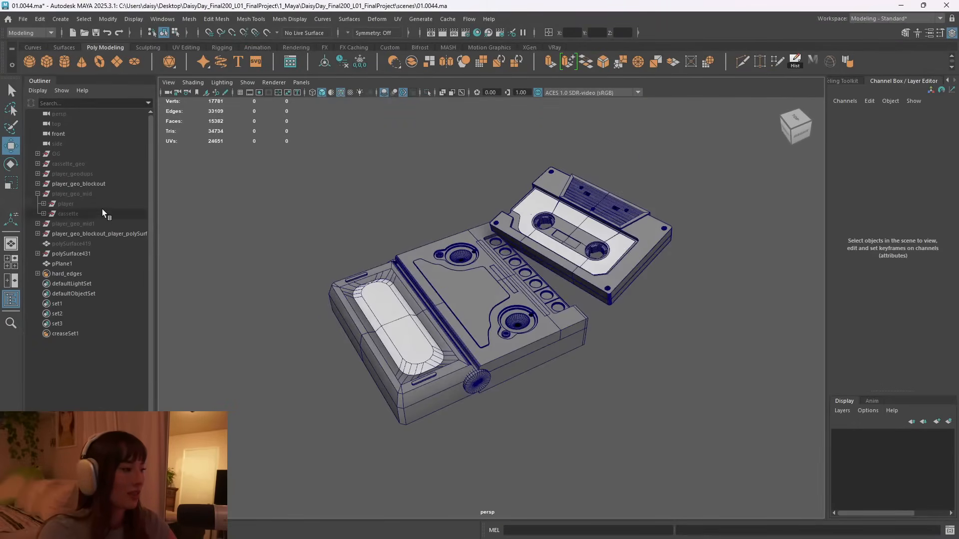
Hide the player_geo_blockout group, its player subgroup and all remaining player pieces to empty the viewport.
left_click(101, 184)
key("h")
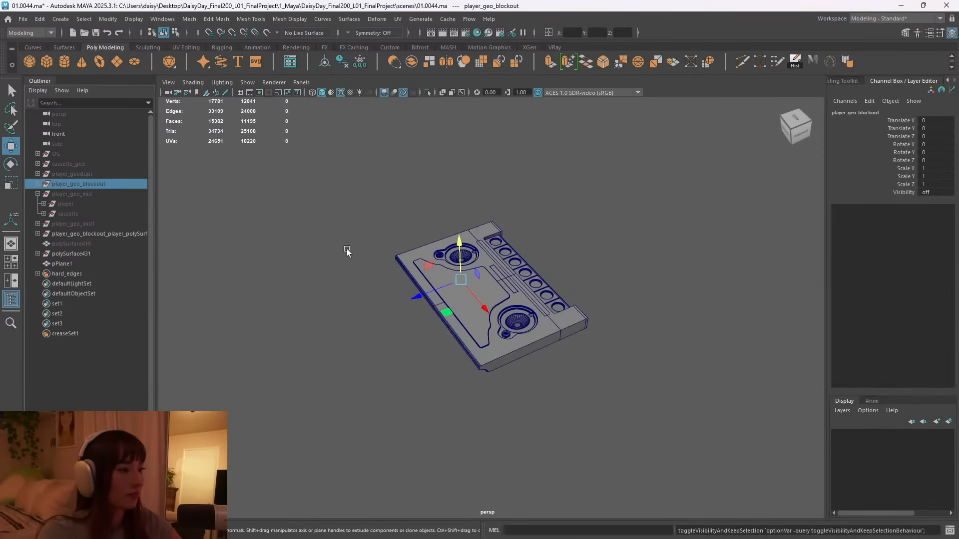
left_click(38, 184)
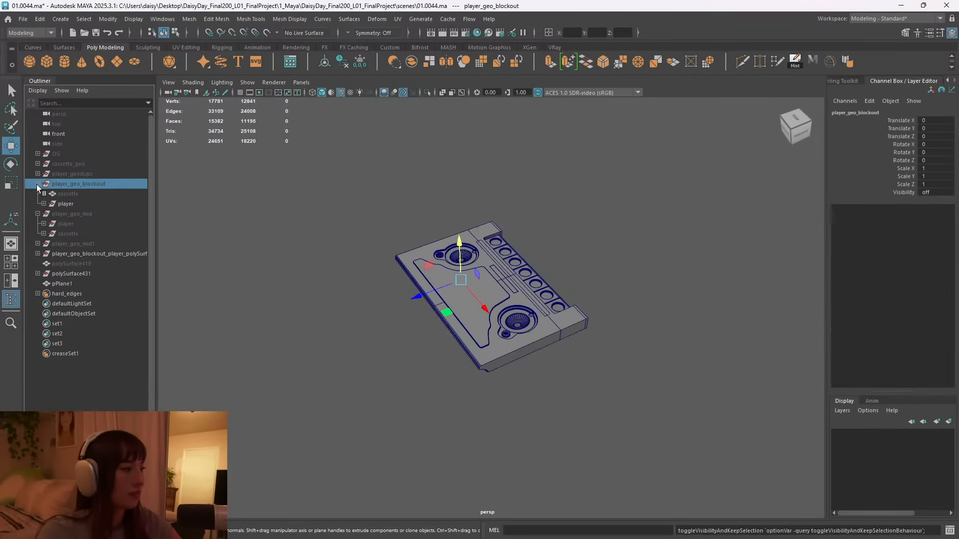
left_click(80, 206)
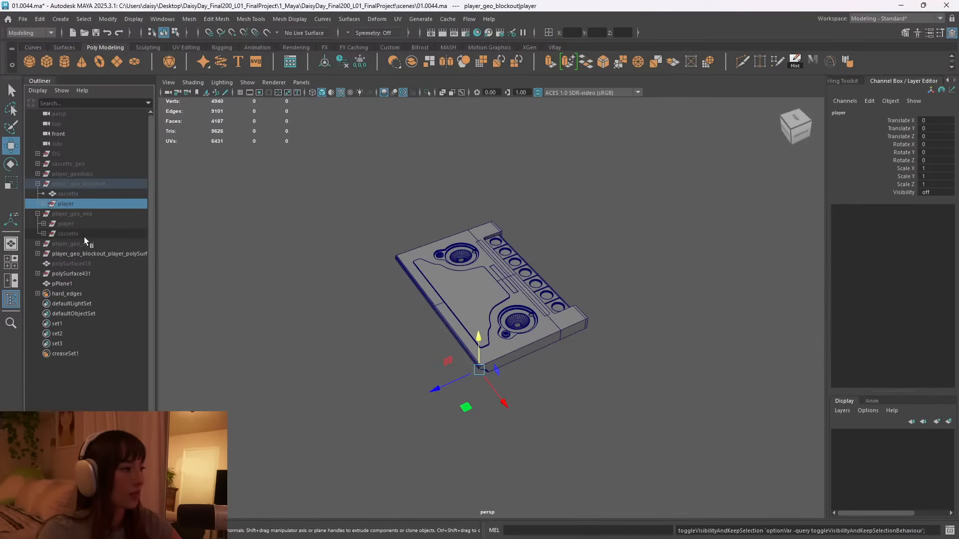
left_click(515, 279)
left_click_drag(383, 183, 688, 426)
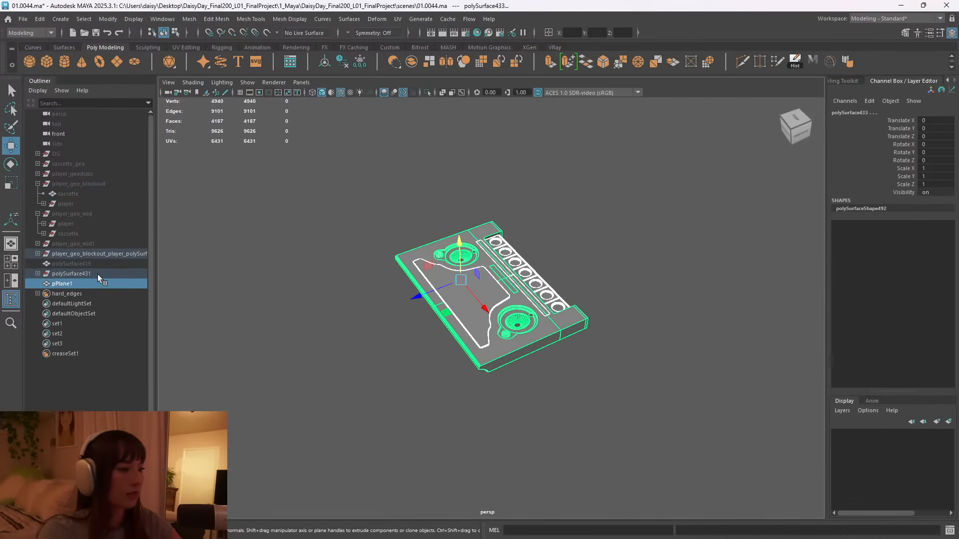
key("ctrl+h")
left_click(251, 280)
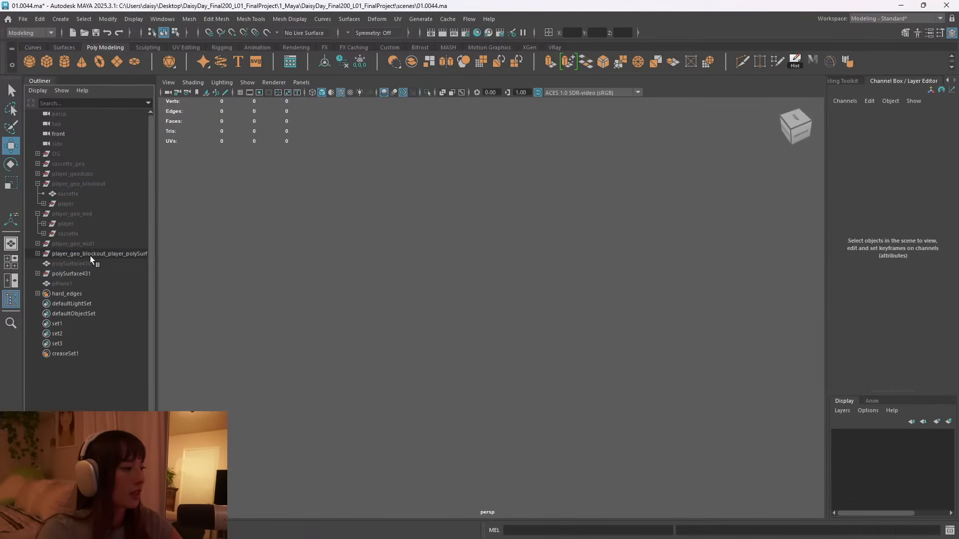
Show the player_geo_mid group and its cassette subgroup, and frame the detailed cassette in the view.
left_click(82, 217)
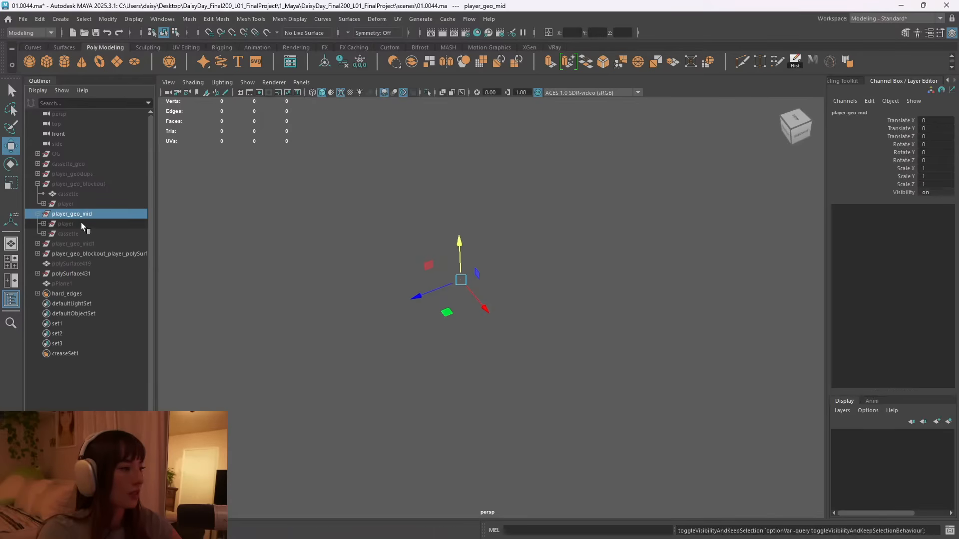
left_click(80, 232)
key("h")
left_click(671, 308)
key("f")
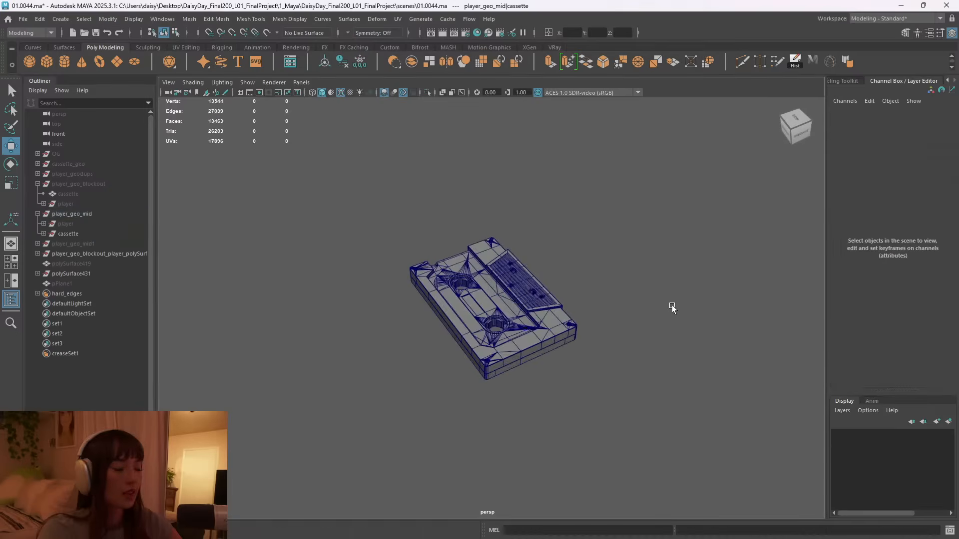
left_click_drag(500, 342, 548, 180, "alt")
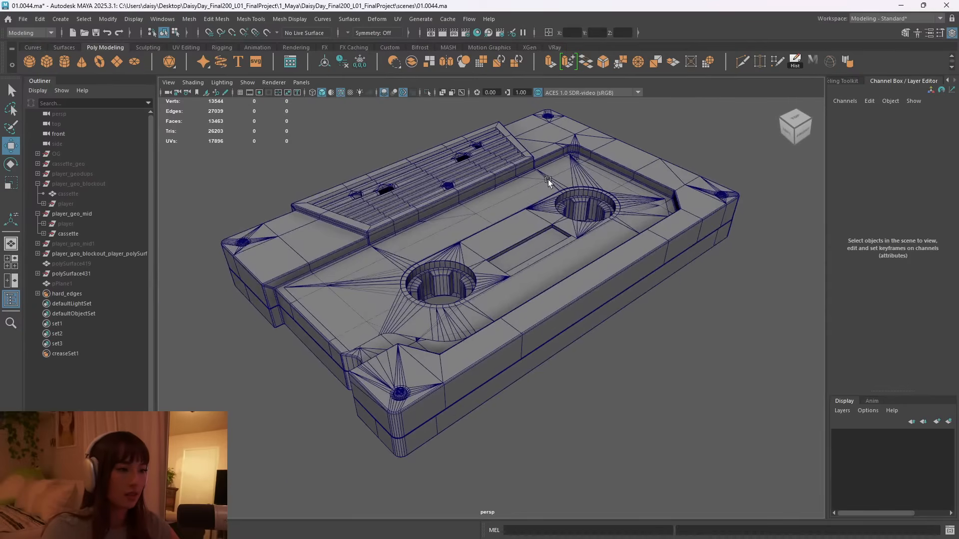
Hide the cassette's top case, the plate over the reels and T_middle_geo to expose the inner parts.
left_click(607, 182)
key("h")
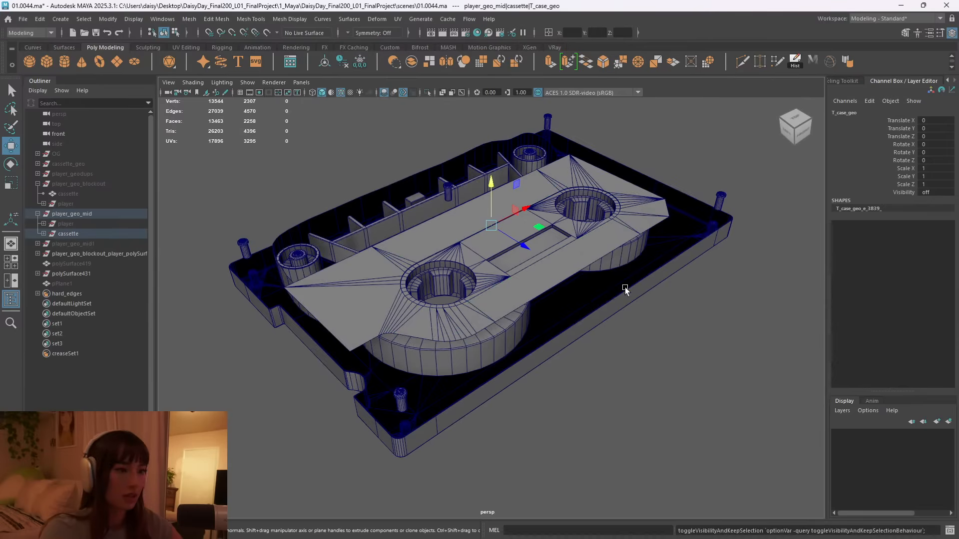
left_click_drag(637, 291, 577, 295, "alt")
left_click(464, 216)
key("h")
left_click(531, 238)
key("h")
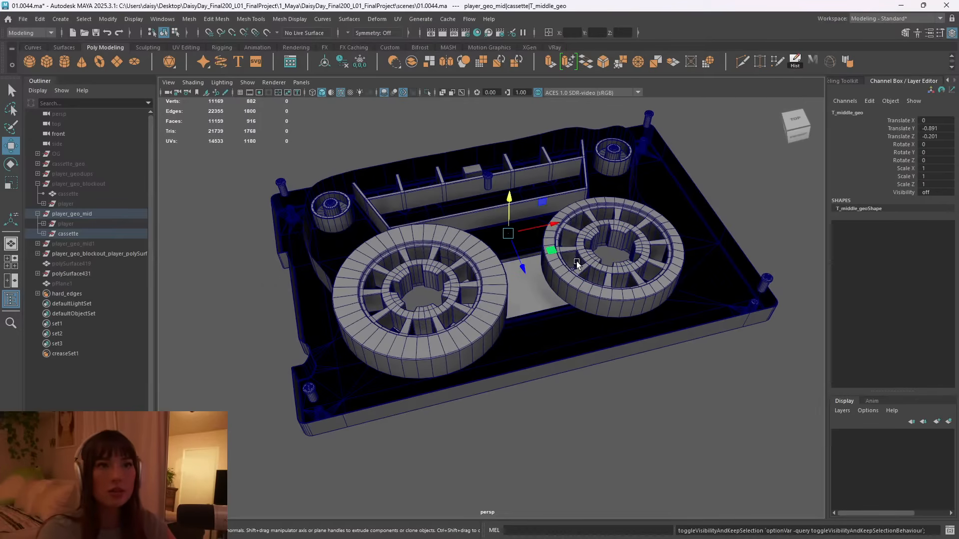
Examine the cassette's inner reels, rollers, ribs and screw posts from several angles.
scroll(577, 267, "up", 5)
scroll(625, 270, "down", 5)
left_click_drag(568, 247, 556, 263, "alt")
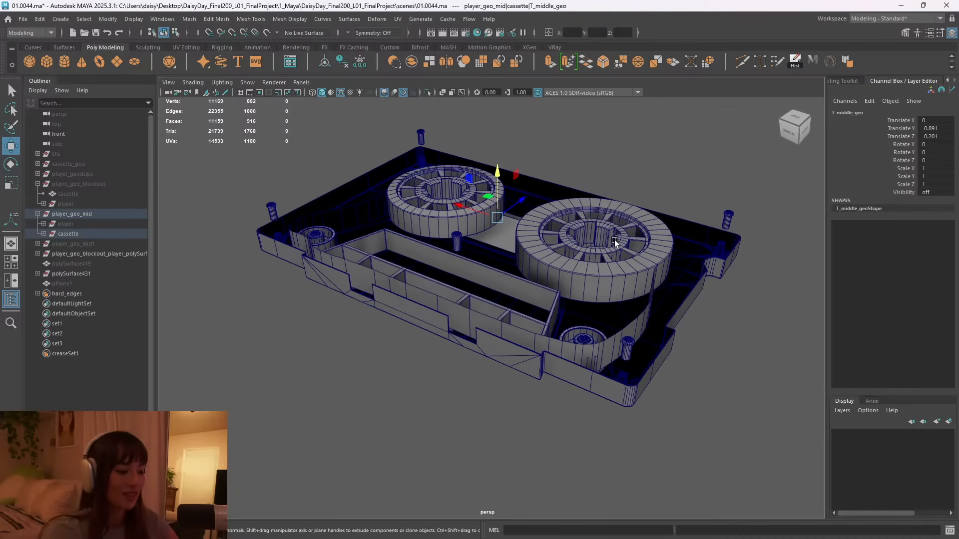
left_click_drag(690, 202, 574, 255, "alt")
right_click_drag(574, 255, 684, 271, "alt")
middle_click_drag(685, 272, 687, 257, "alt")
right_click_drag(687, 256, 594, 248, "alt")
left_click_drag(594, 248, 595, 236, "alt")
right_click_drag(595, 237, 580, 241, "alt")
Switch to the PureRef reference board, maximize it and bring the cassette photo references into view.
mouse_move(498, 516)
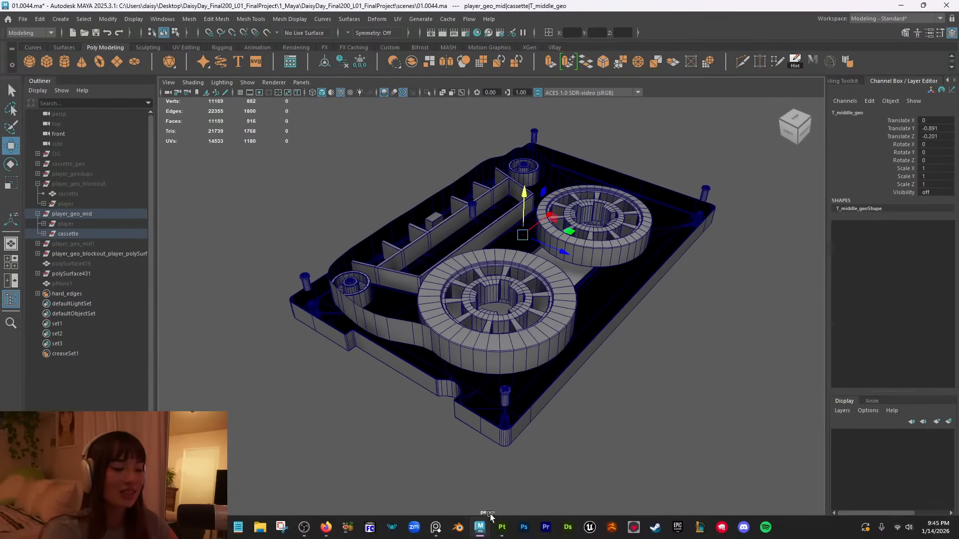
left_click(458, 528)
scroll(255, 189, "down", 3)
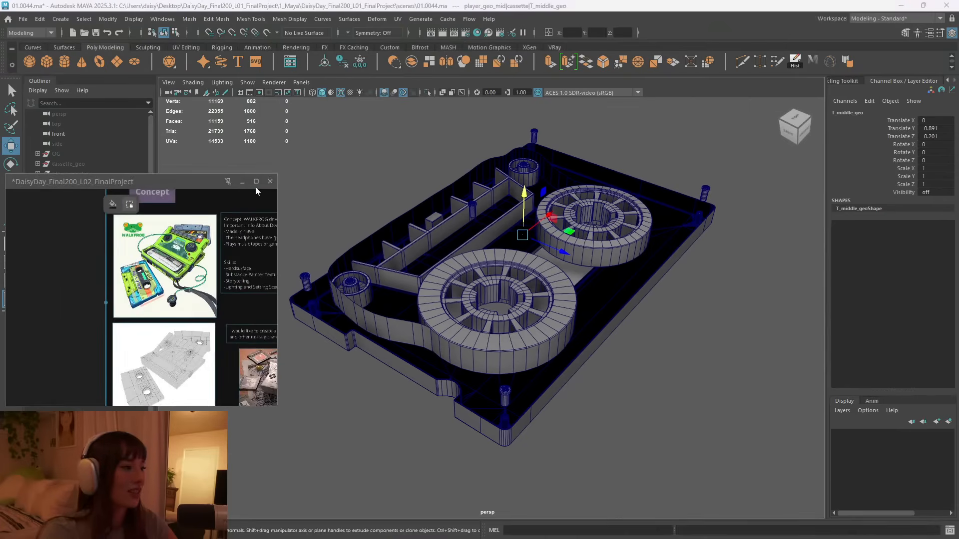
key("ctrl+f")
scroll(331, 288, "down", 6)
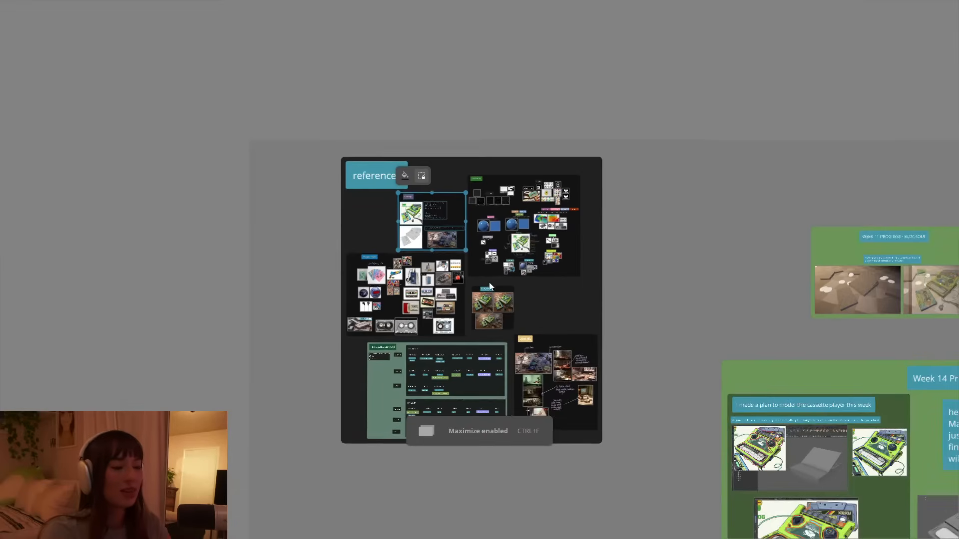
scroll(409, 325, "up", 10)
middle_click_drag(479, 217, 505, 290)
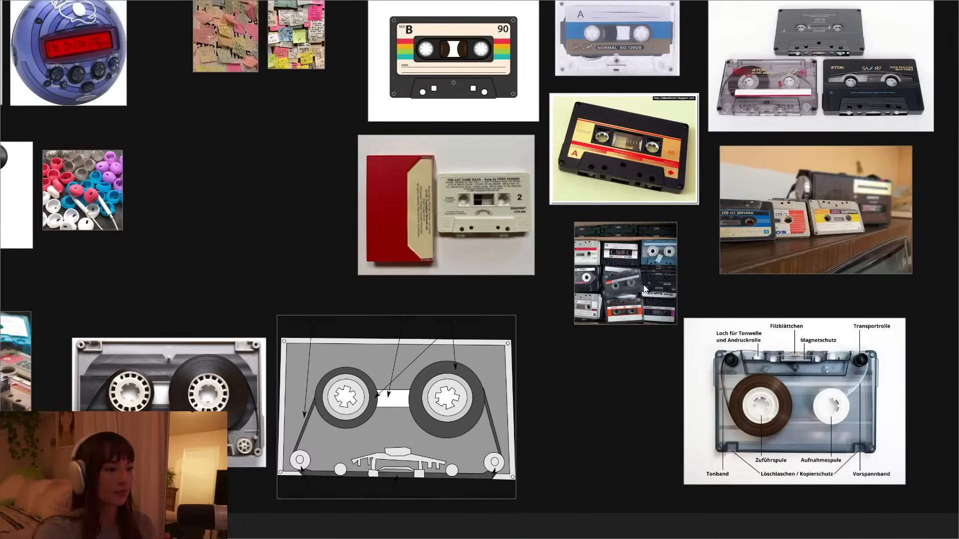
Examine the opened-cassette photo and the labelled cassette diagrams for the layout of reels, rollers and tape.
middle_click_drag(431, 302, 592, 244)
scroll(401, 316, "up", 6)
middle_click_drag(276, 361, 565, 187)
scroll(564, 186, "down", 2)
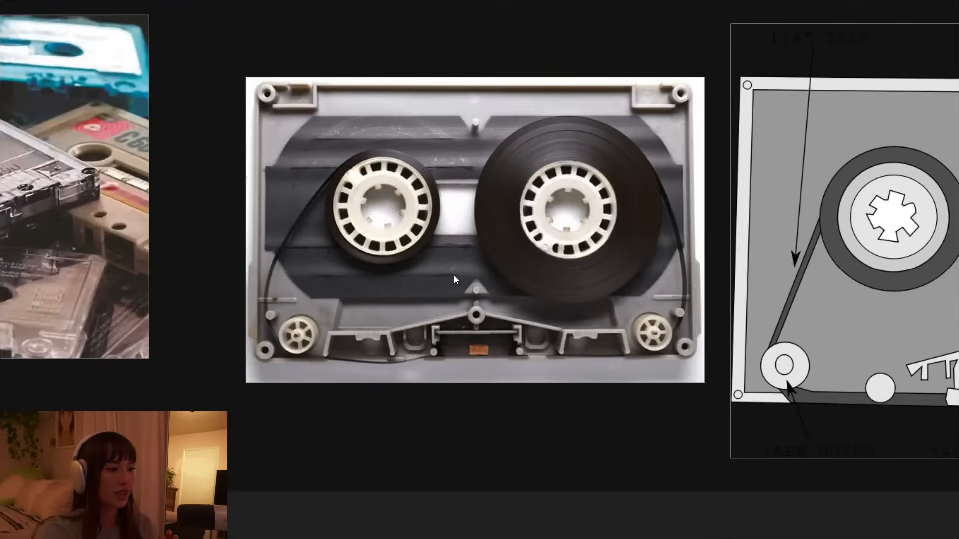
scroll(557, 244, "right", 10)
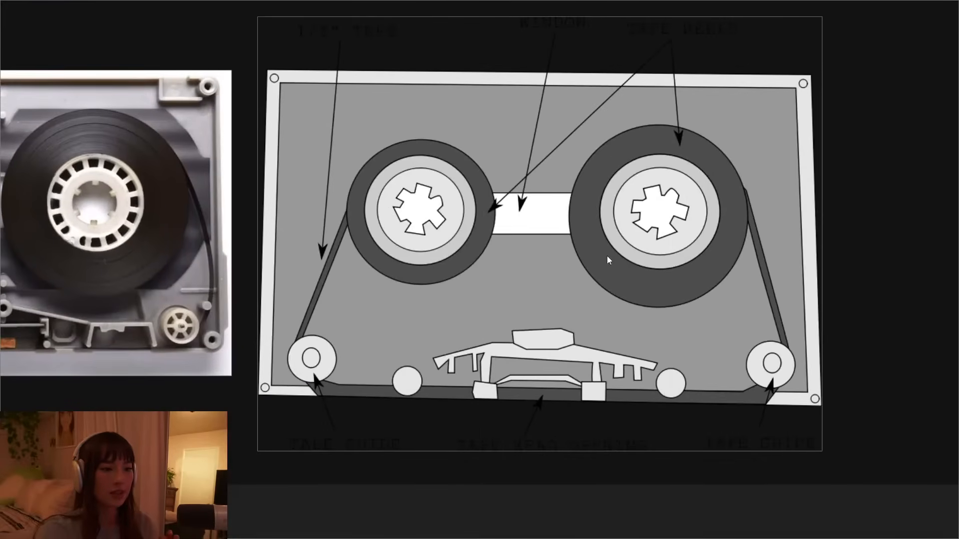
scroll(562, 253, "down", 2)
scroll(690, 200, "right", 3)
scroll(541, 259, "down", 2)
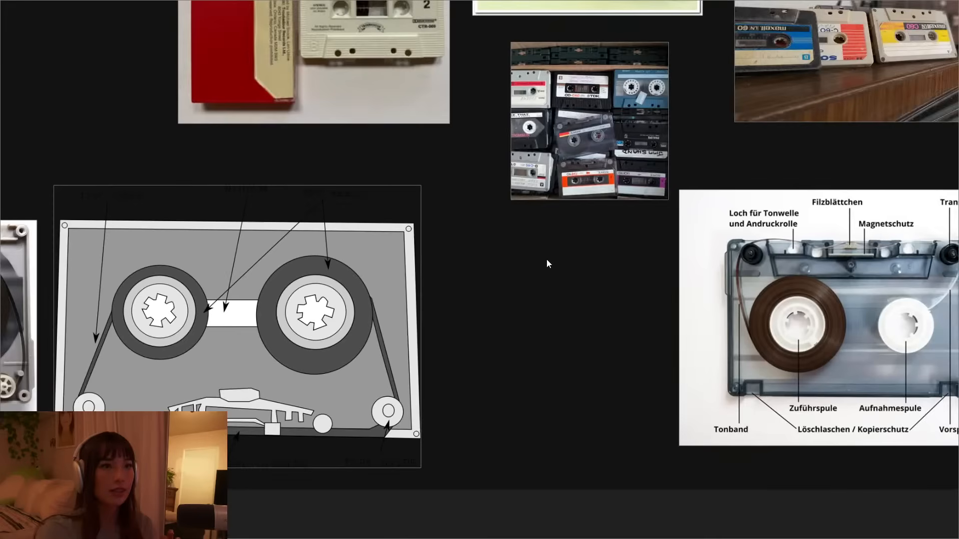
Examine the labelled photo of the transparent cassette on the reference board and return to Maya.
scroll(560, 231, "down", 2)
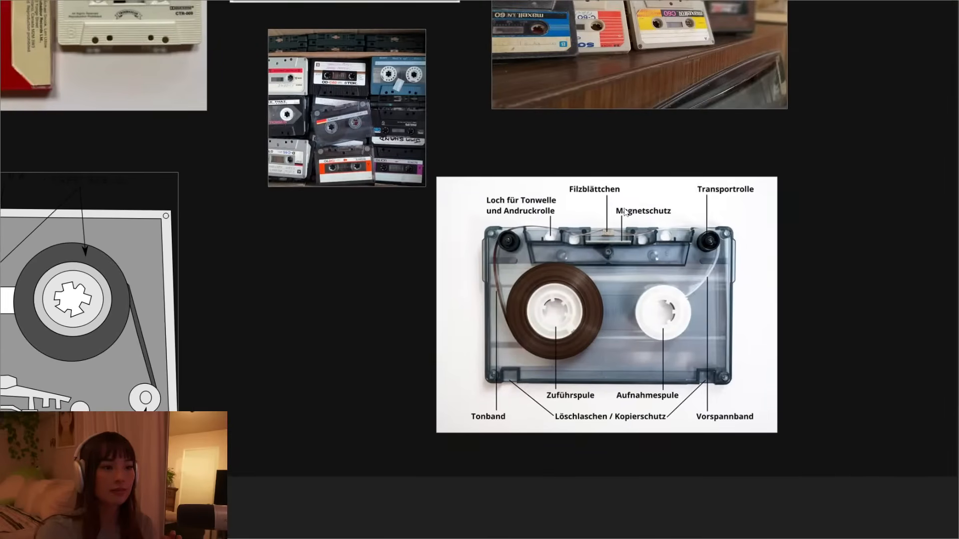
scroll(628, 233, "up", 1)
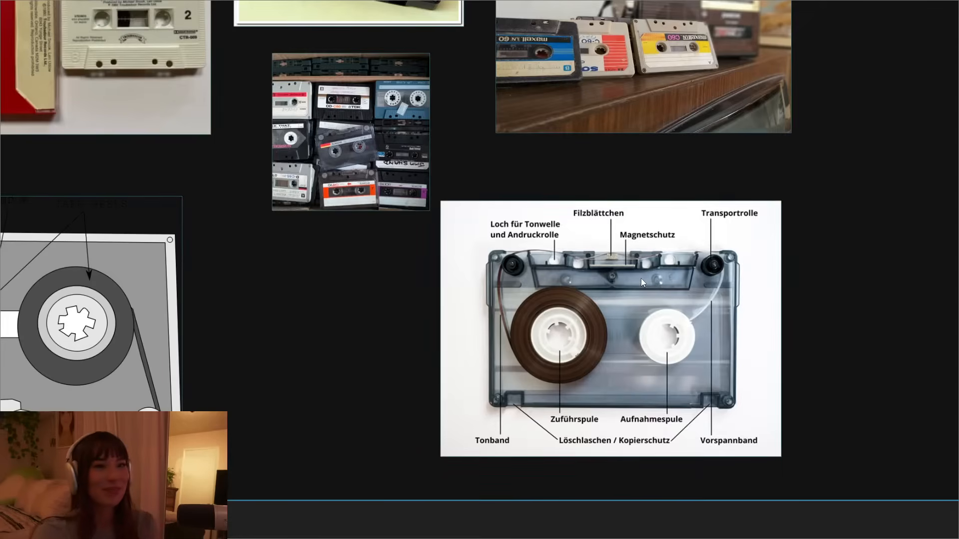
scroll(535, 259, "down", 5)
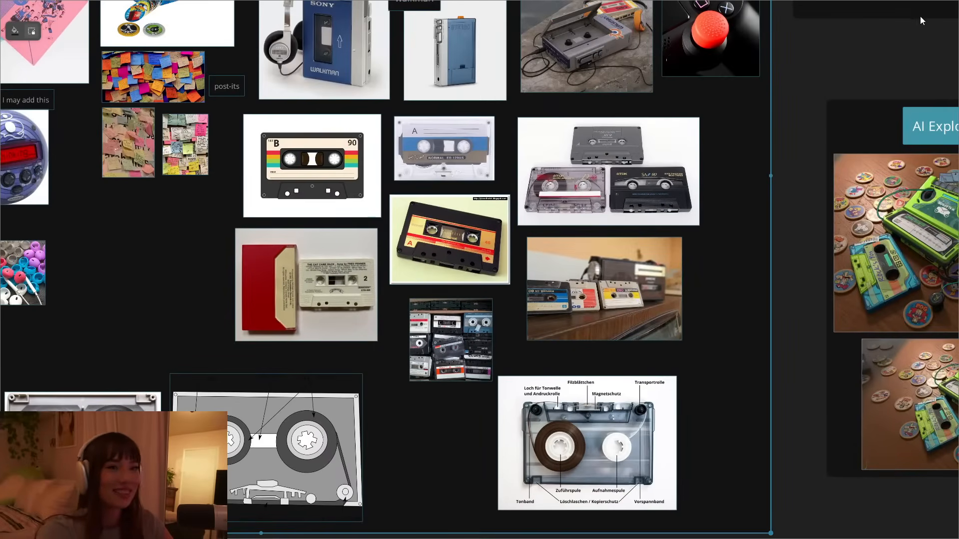
left_click_drag(867, 13, 408, 144)
left_click(404, 140)
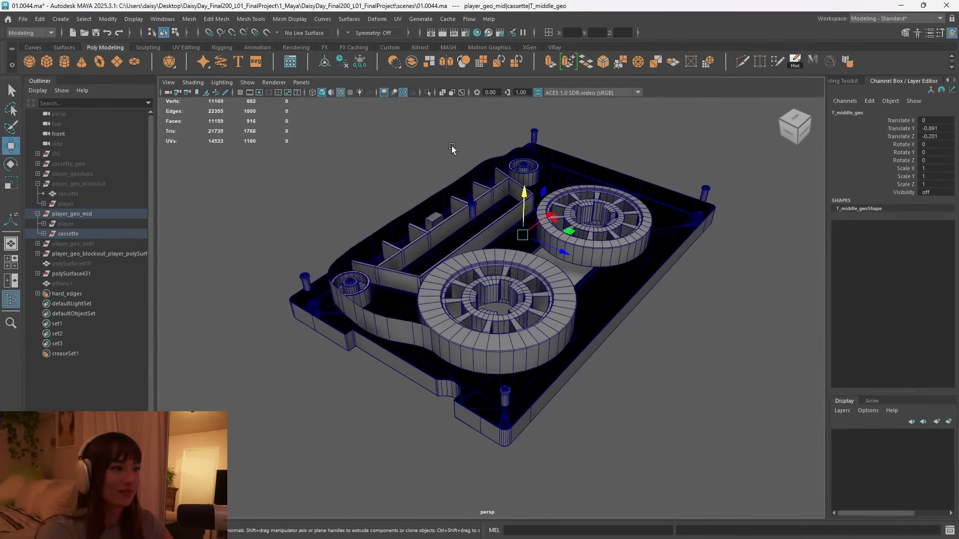
Hide the cassette group inside player_geo_mid and show pPlane1.
left_click(98, 234)
key("h")
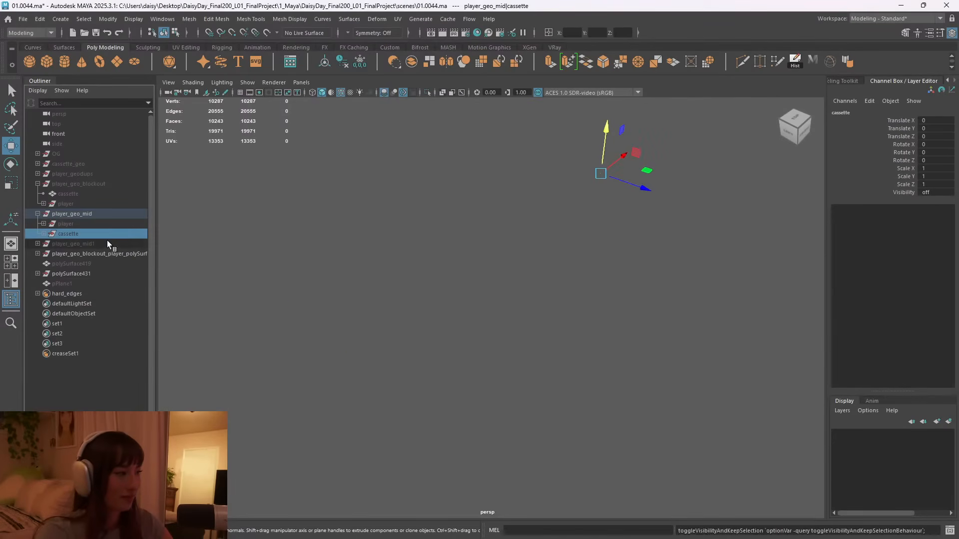
left_click(85, 274)
left_click(79, 283)
key("h")
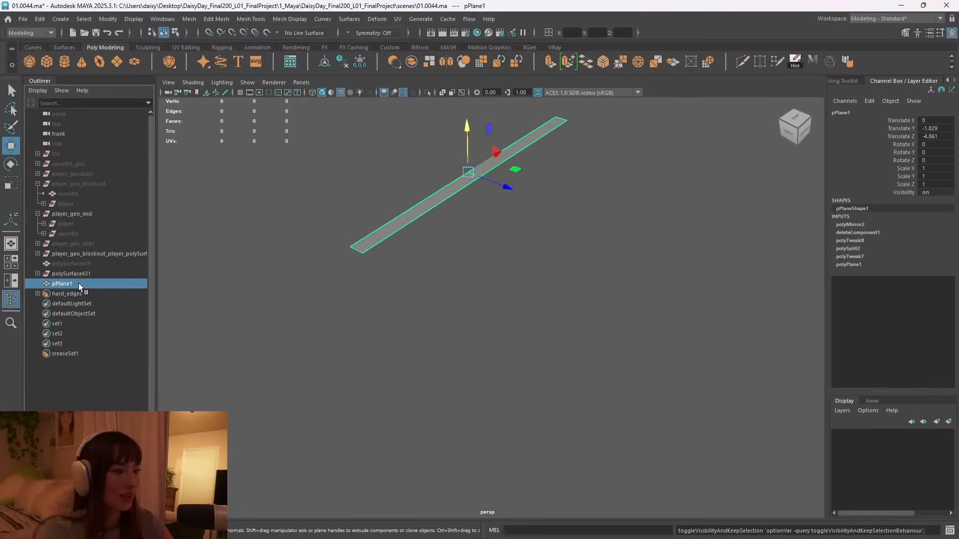
Show polySurface433 and polySurface434 inside the polySurface431 group.
left_click(38, 274)
left_click(82, 284)
key("h")
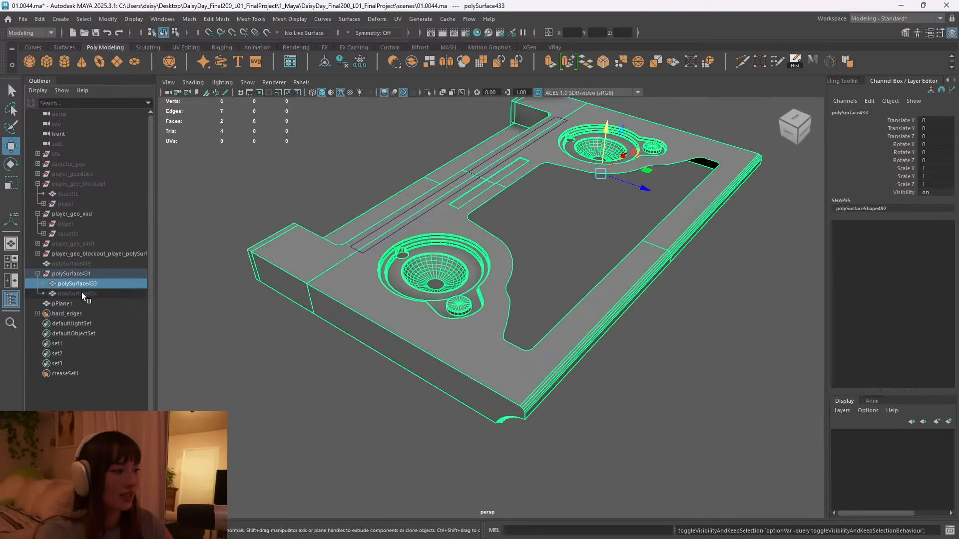
left_click(82, 293)
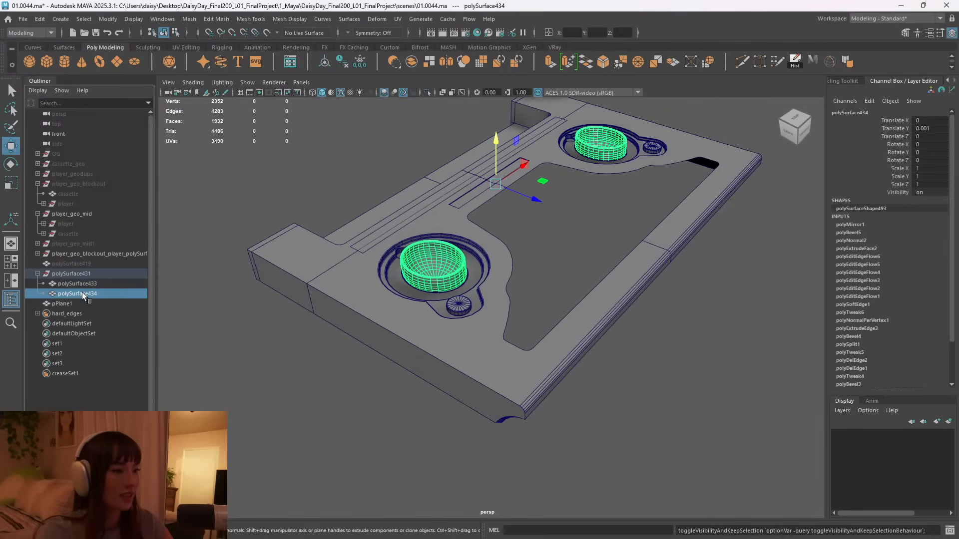
Show the player_geo_blockout group with its player subgroup and frame the player and cassette in the view.
left_click(80, 194)
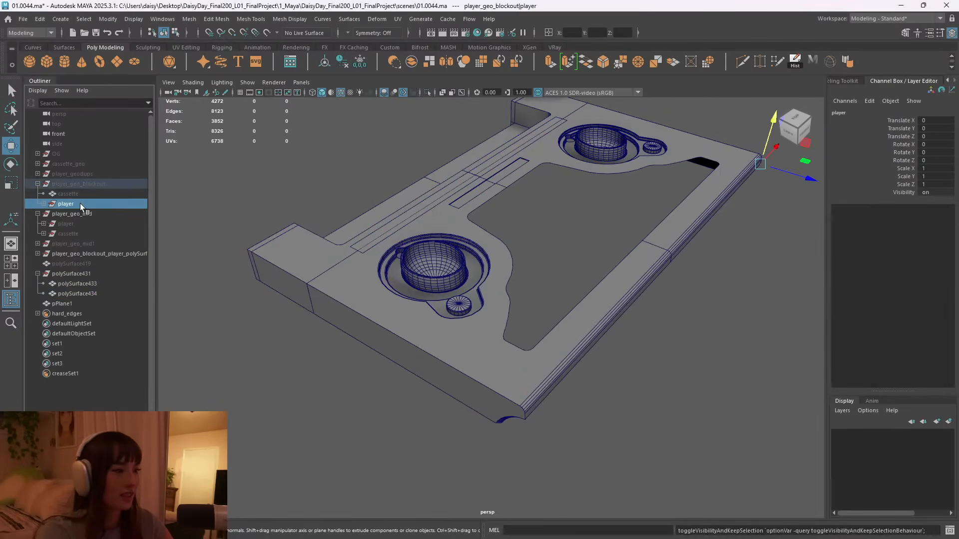
key("h")
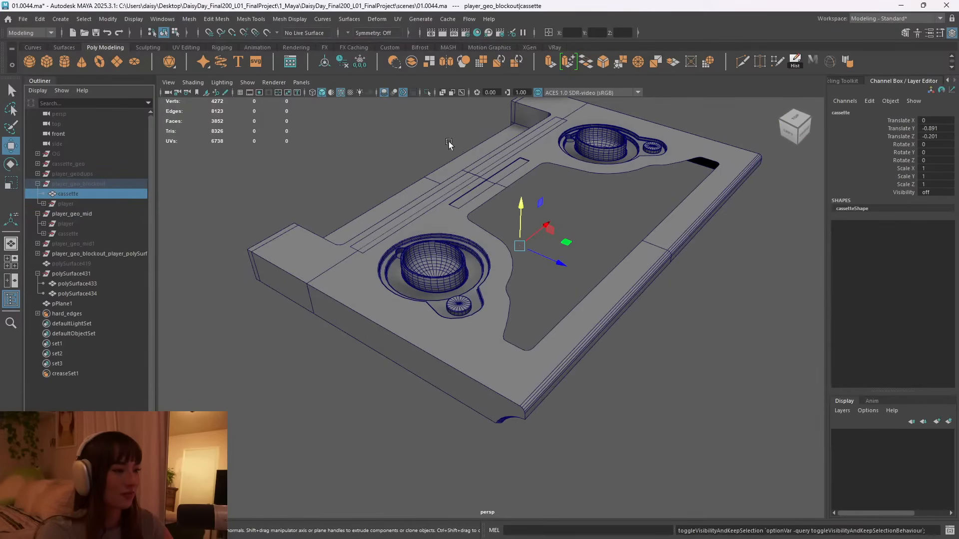
left_click(78, 183)
key("h")
left_click(73, 204)
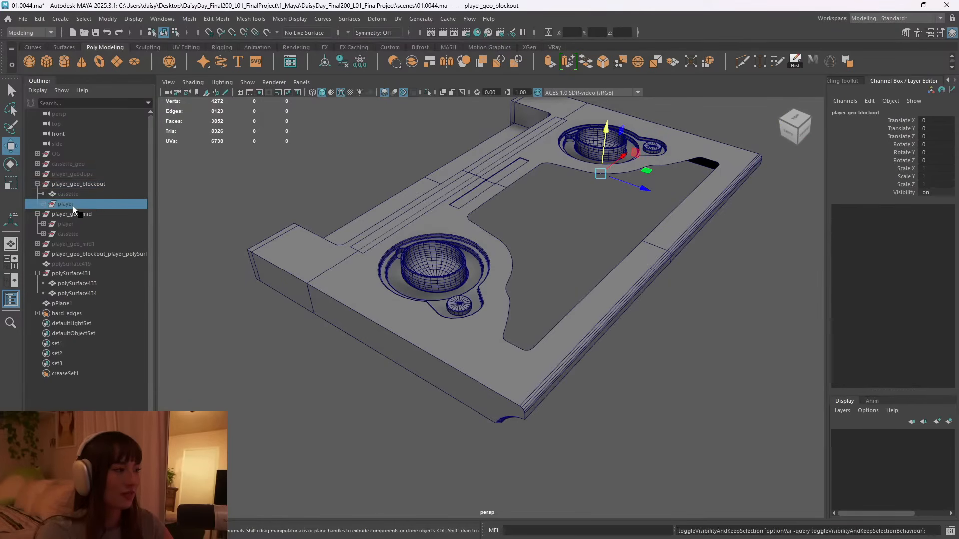
key("h")
key("f")
left_click(624, 162)
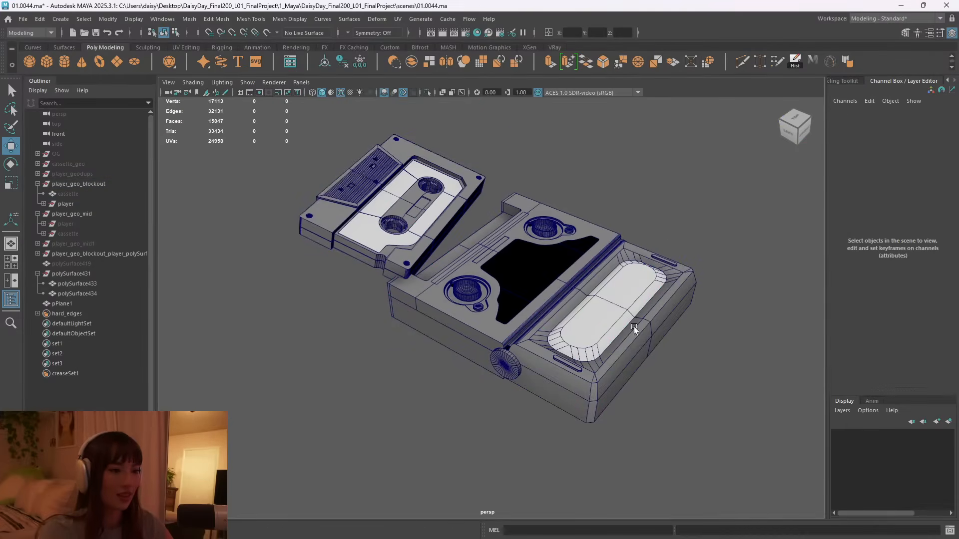
left_click_drag(637, 325, 578, 336, "alt")
scroll(578, 337, "down", 2)
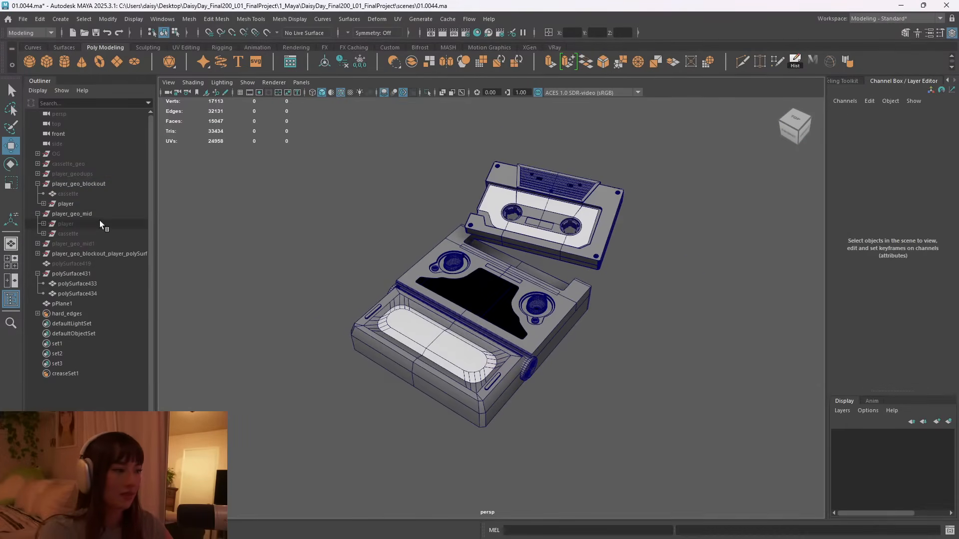
Check polySurface419, player_geo_mid1 and the cassette and player subgroups of player_geo_mid by toggling their visibility.
left_click(44, 203)
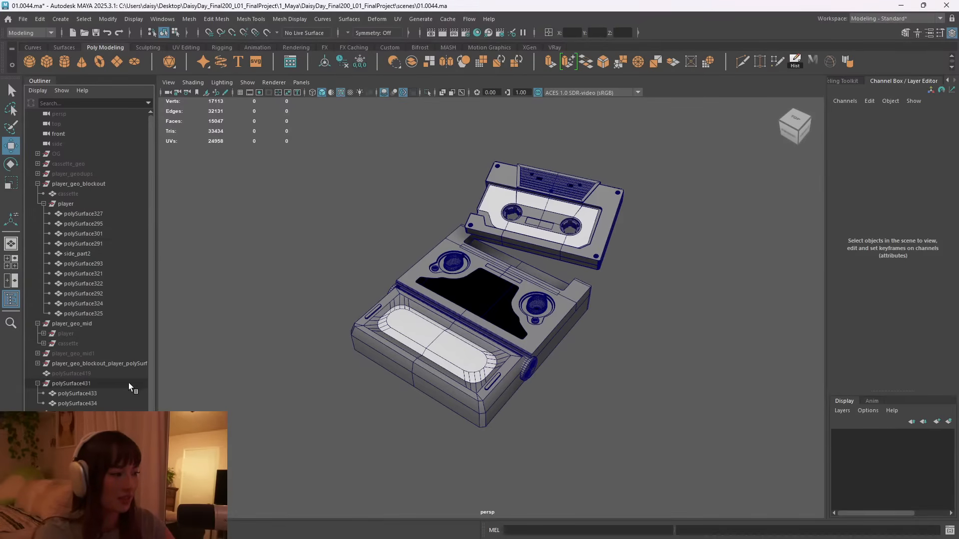
left_click(97, 374)
key("h")
key("h")
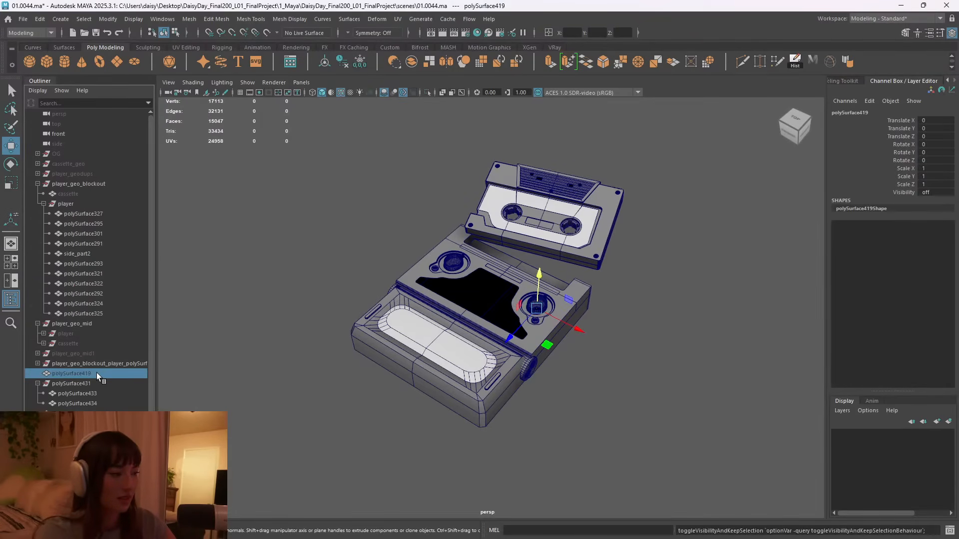
left_click(65, 353)
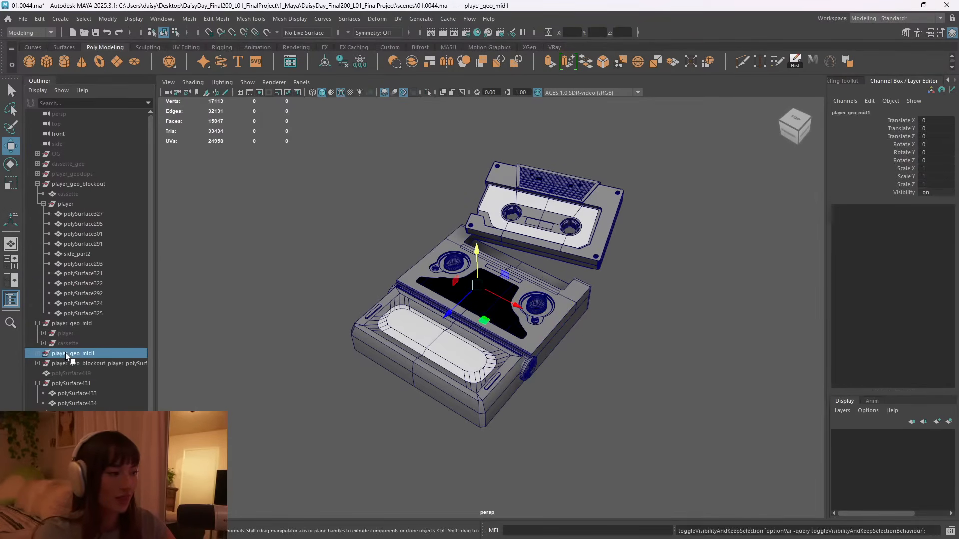
left_click(82, 344)
key("h")
key("h")
left_click(78, 337)
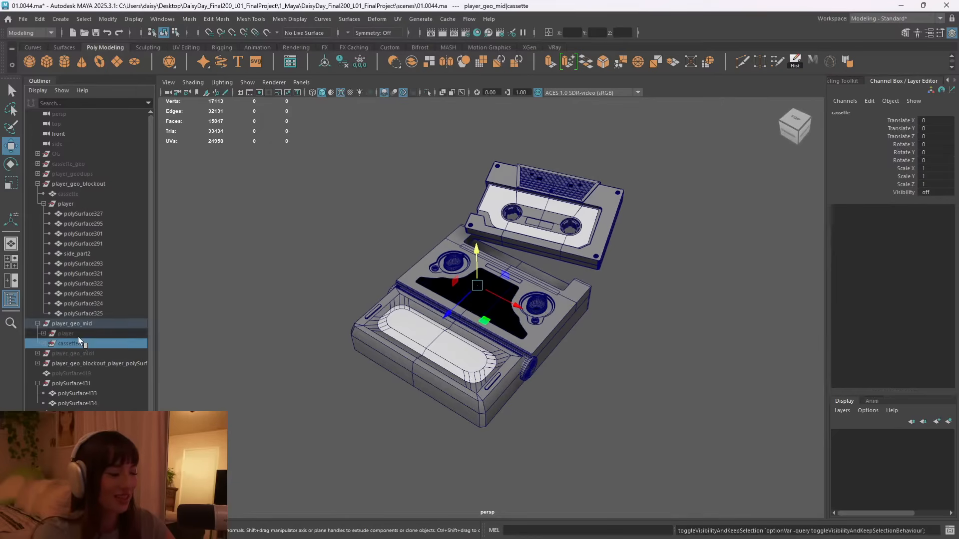
key("h")
key("h")
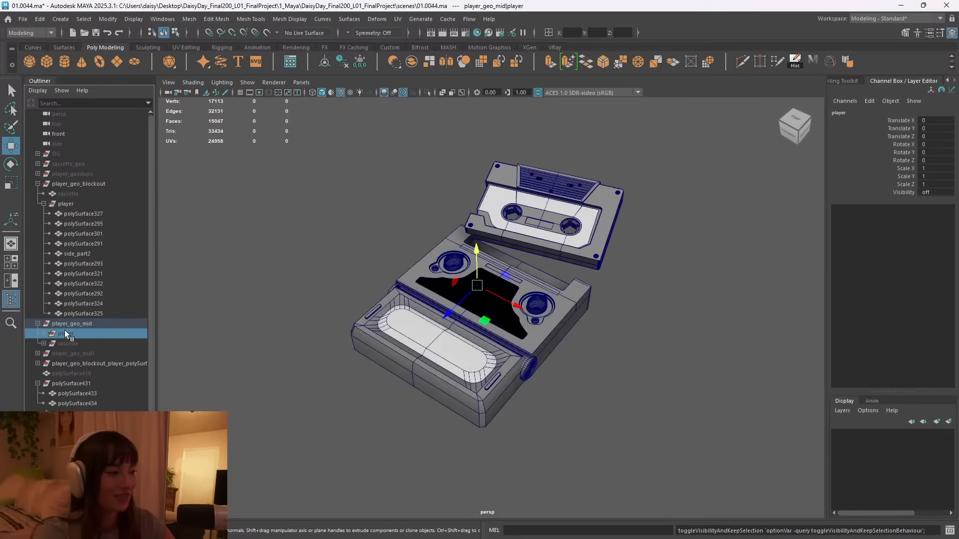
Hide and collapse the player_geo_mid group, and check the player_geodups group by toggling its visibility.
left_click(60, 323)
key("h")
left_click(38, 324)
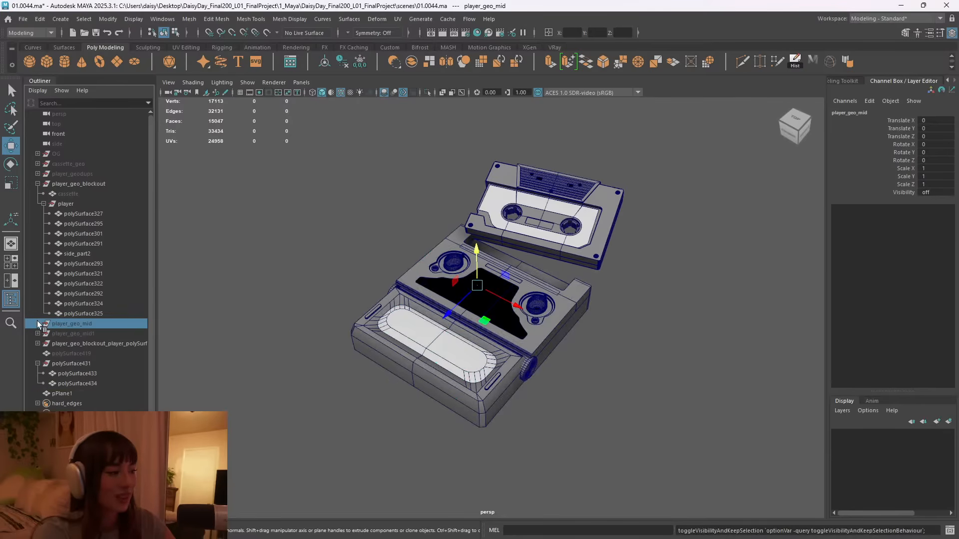
left_click(79, 175)
key("h")
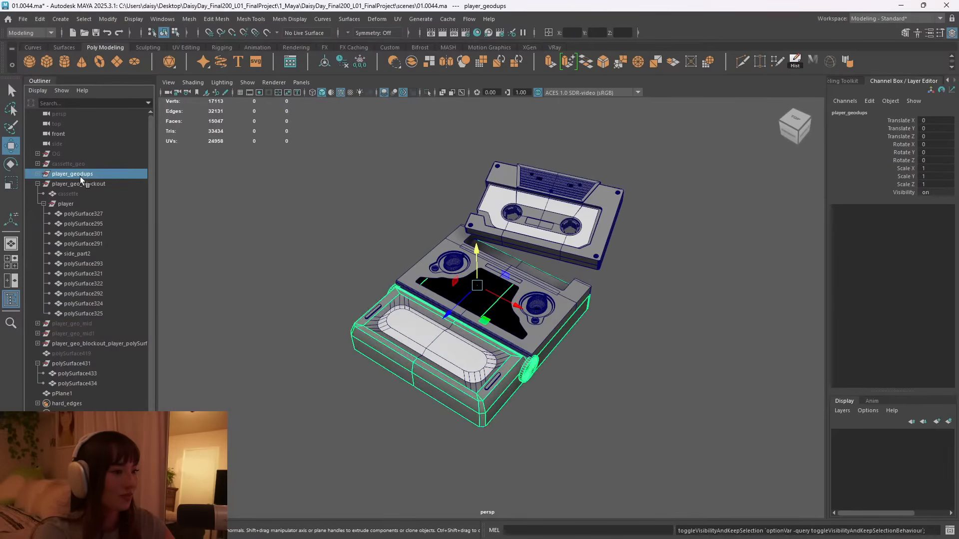
key("h")
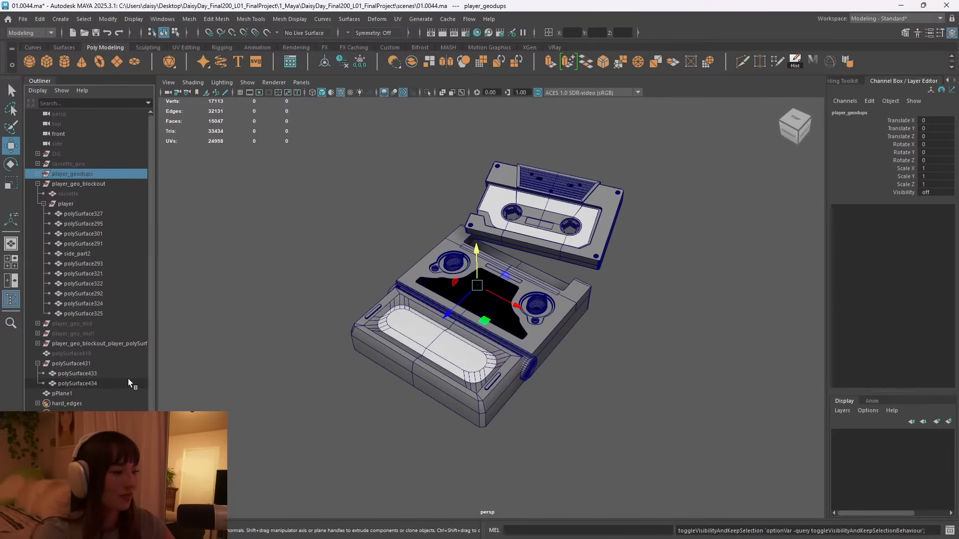
left_click(57, 355)
left_click(614, 328)
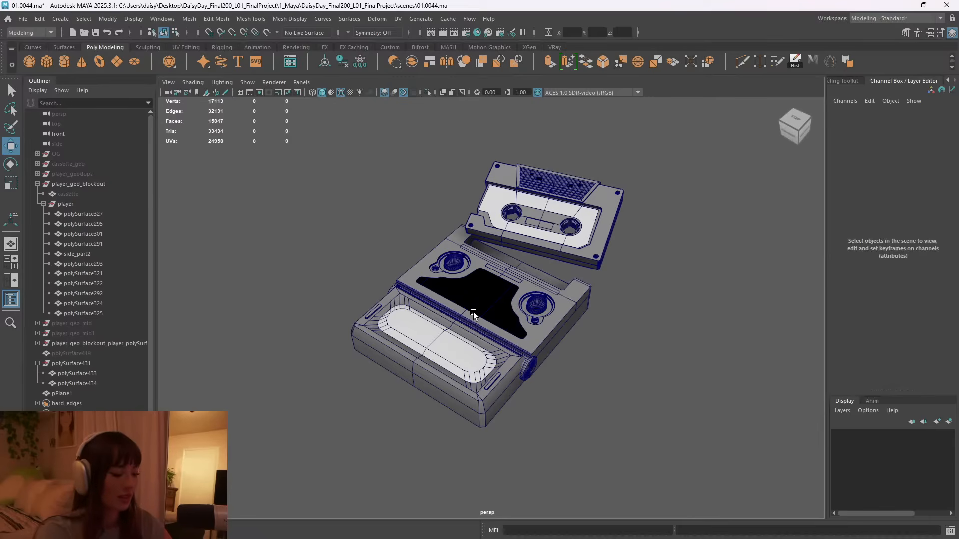
Examine the window opening and reel wells on the player's cassette deck from several angles.
right_click_drag(473, 313, 573, 323, "alt")
left_click_drag(572, 322, 481, 310, "alt")
right_click_drag(481, 309, 521, 327, "alt")
left_click_drag(521, 327, 572, 317, "alt")
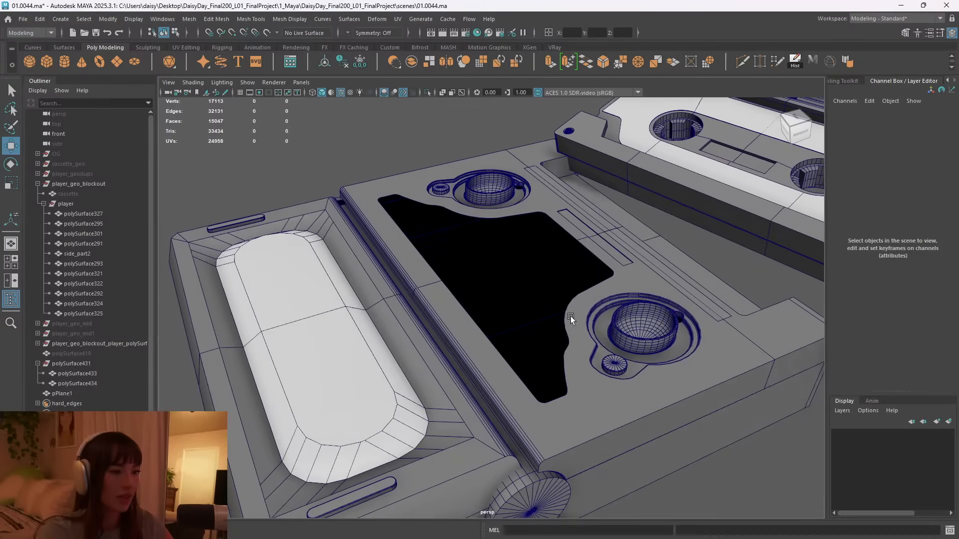
middle_click_drag(571, 317, 495, 340, "alt")
left_click(37, 334)
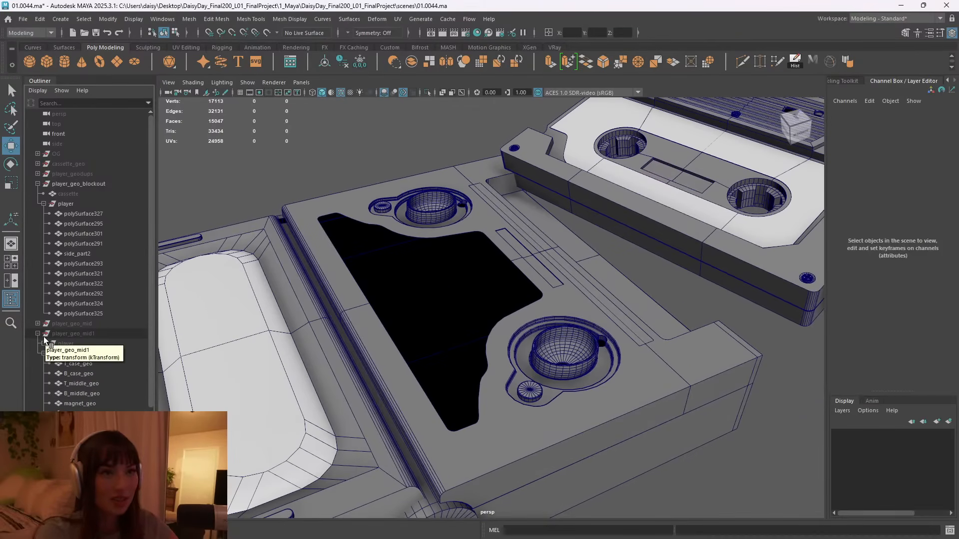
left_click(37, 334)
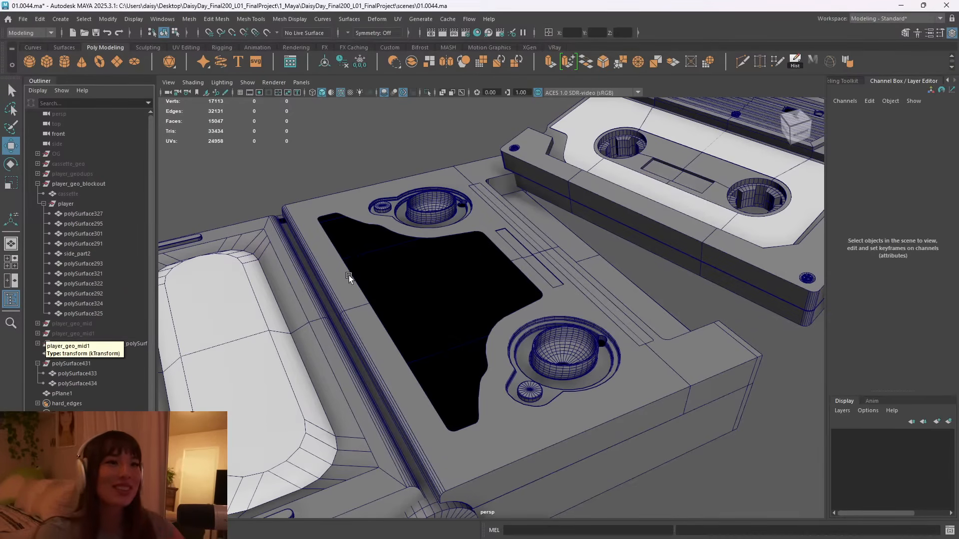
scroll(517, 256, "down", 4)
left_click_drag(407, 282, 465, 307, "alt")
right_click_drag(466, 307, 563, 348, "alt")
left_click_drag(563, 348, 479, 255, "alt")
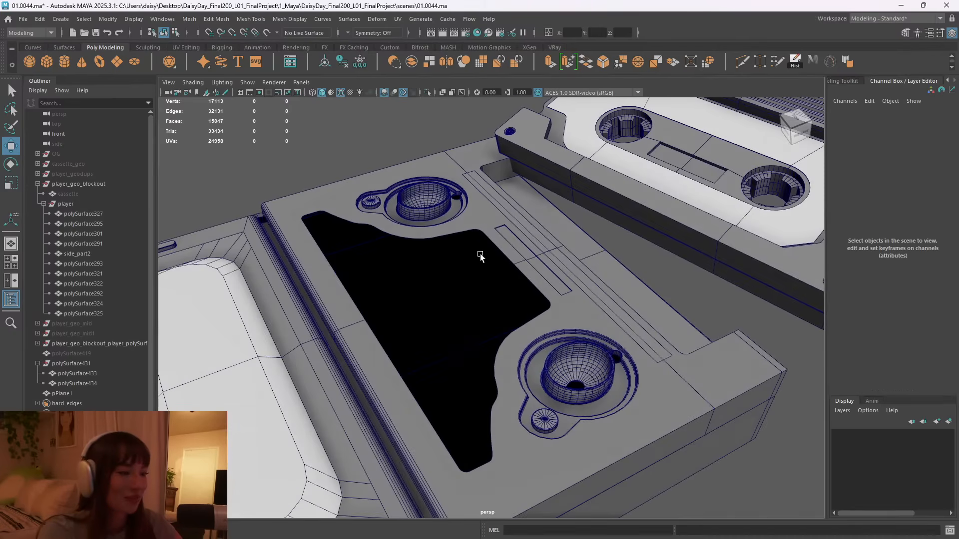
Look for the missing window panel by toggling the visibility of player_geo_mid and player_geo_mid1.
left_click(491, 232)
right_click_drag(614, 294, 494, 334, "alt")
left_click_drag(494, 334, 312, 314, "alt")
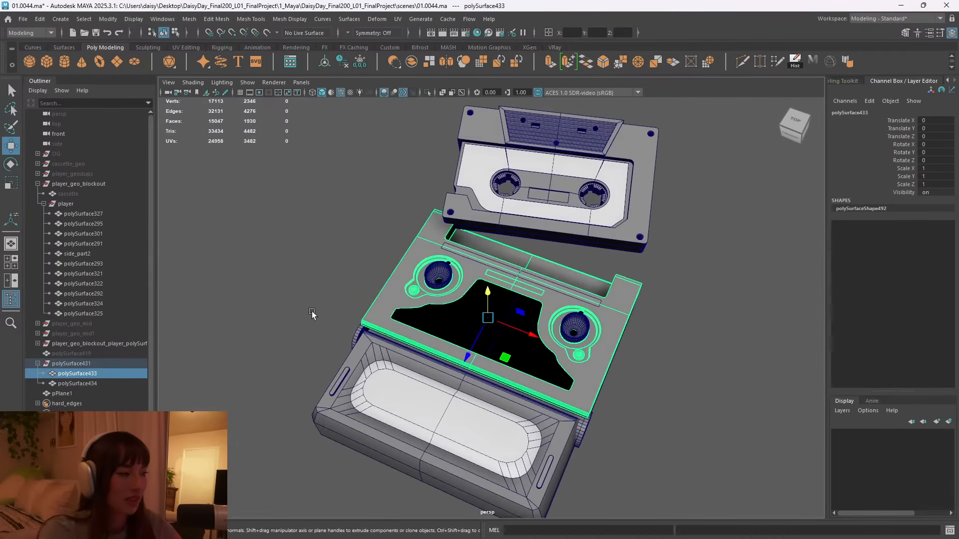
left_click(111, 186)
left_click(92, 324)
key("h")
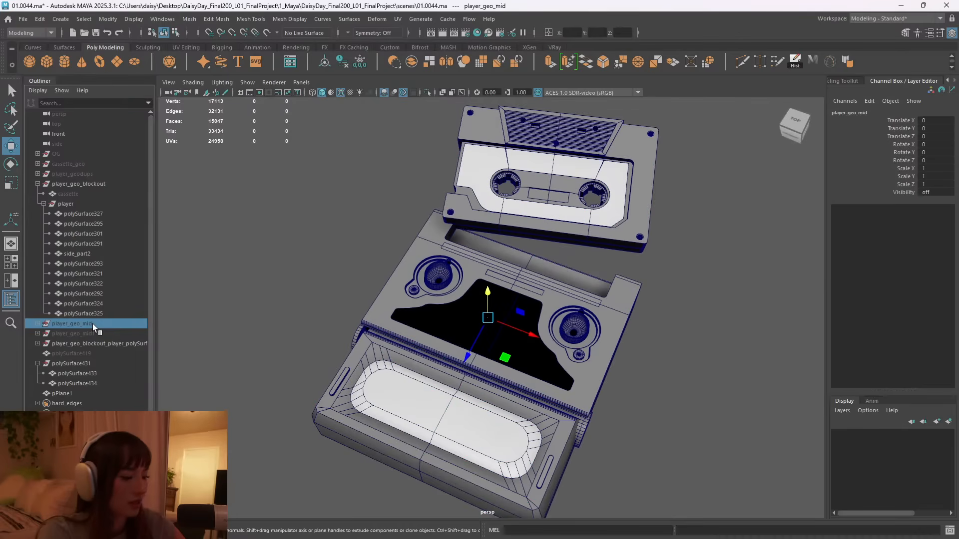
key("h")
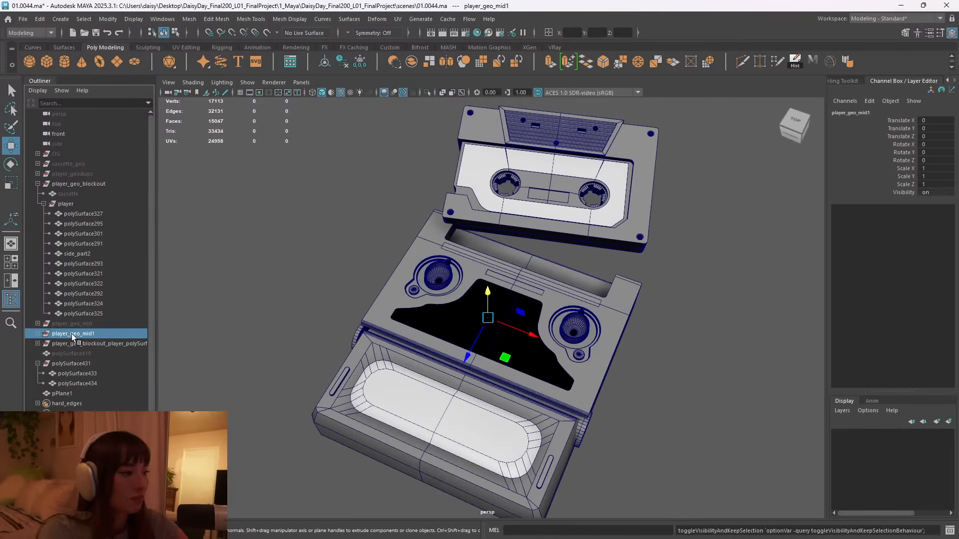
Show the player_geo_mid group and its player subgroup to bring the window panel into view.
left_click(37, 324)
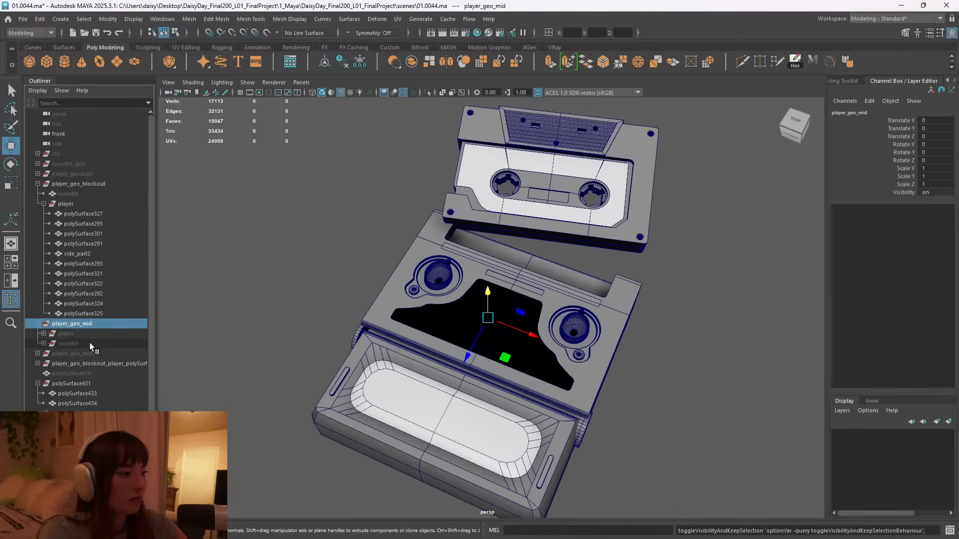
left_click(82, 333)
key("h")
left_click(660, 355)
left_click_drag(590, 410, 456, 275, "alt")
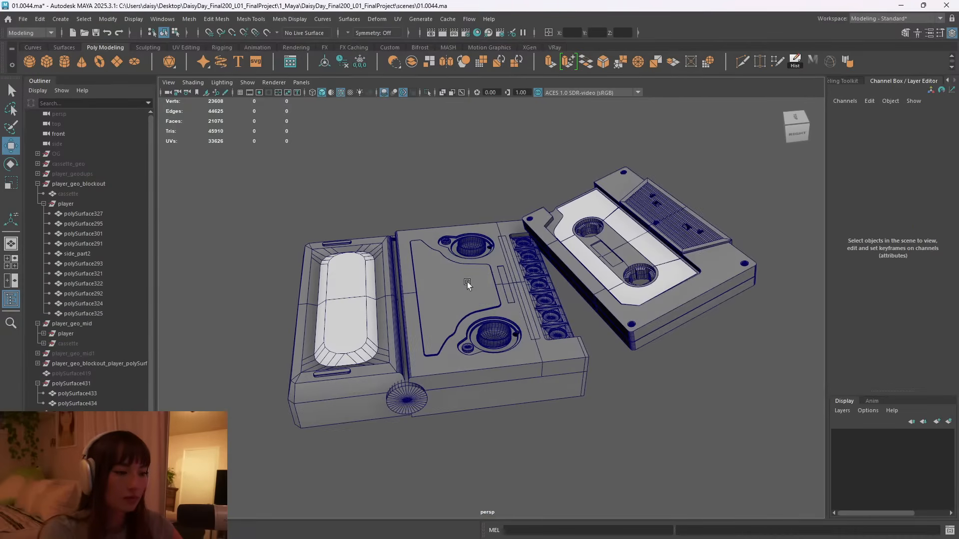
Separate the window panel mesh on the player's cassette deck and duplicate the panel piece.
left_click(456, 270)
right_click_drag(457, 266, 447, 467, "shift")
right_click_drag(633, 254, 698, 242)
left_click(589, 324)
left_click(499, 301)
key("ctrl+d")
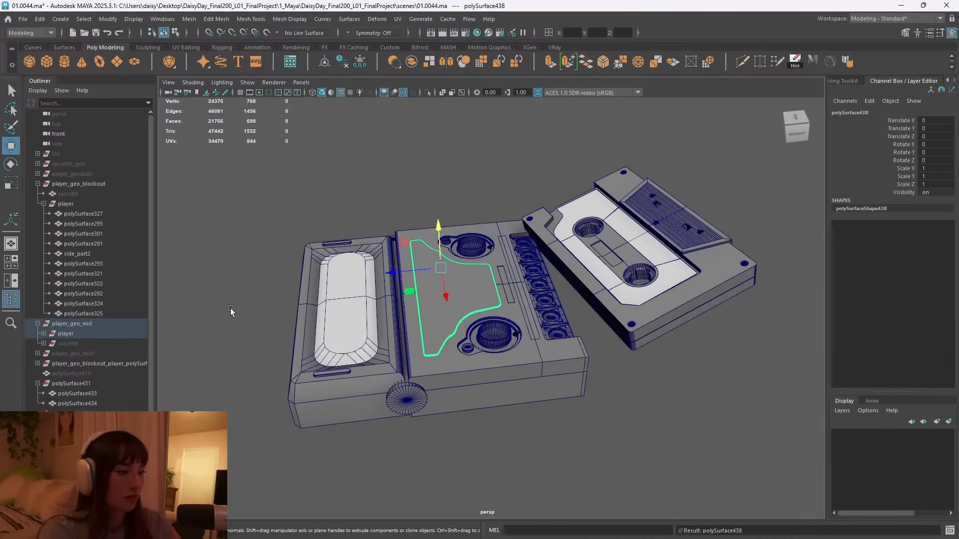
Move the duplicated window panel out of the polySurface346 group and the player subgroup.
left_click(43, 334)
scroll(43, 335, "down", 3)
scroll(49, 289, "down", 3)
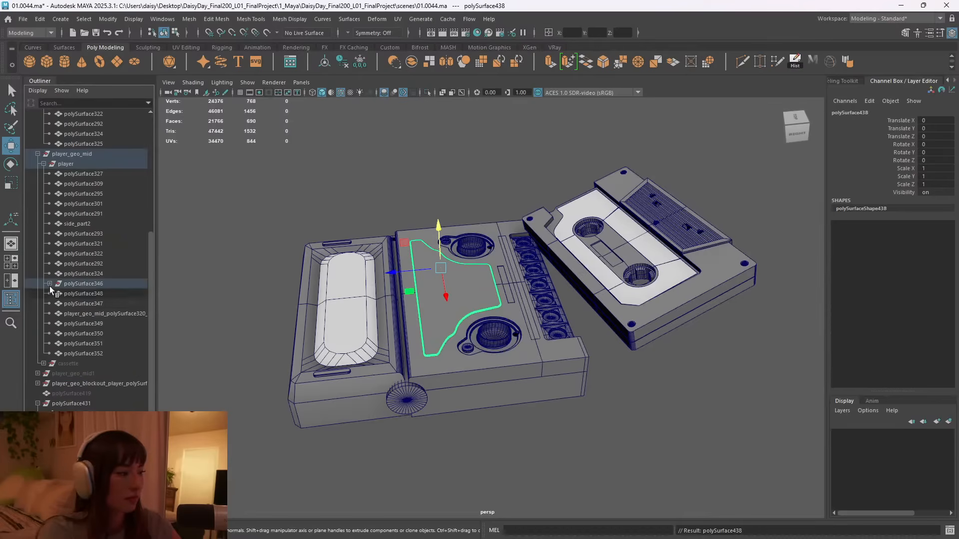
left_click(49, 284)
middle_click_drag(87, 324, 85, 409)
scroll(88, 292, "up", 6)
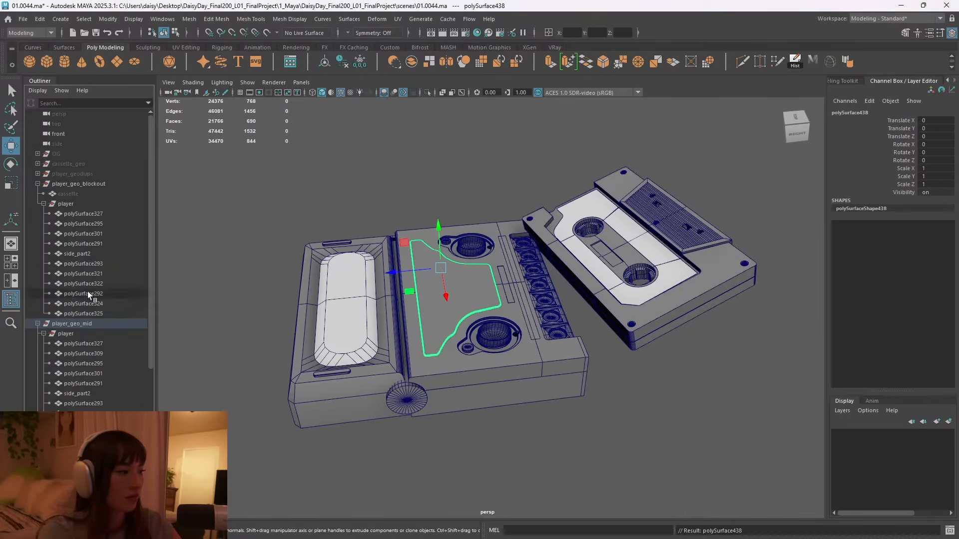
Hide the player_geo_mid group and collapse it.
left_click(74, 325)
key("ctrl+h")
left_click(38, 323)
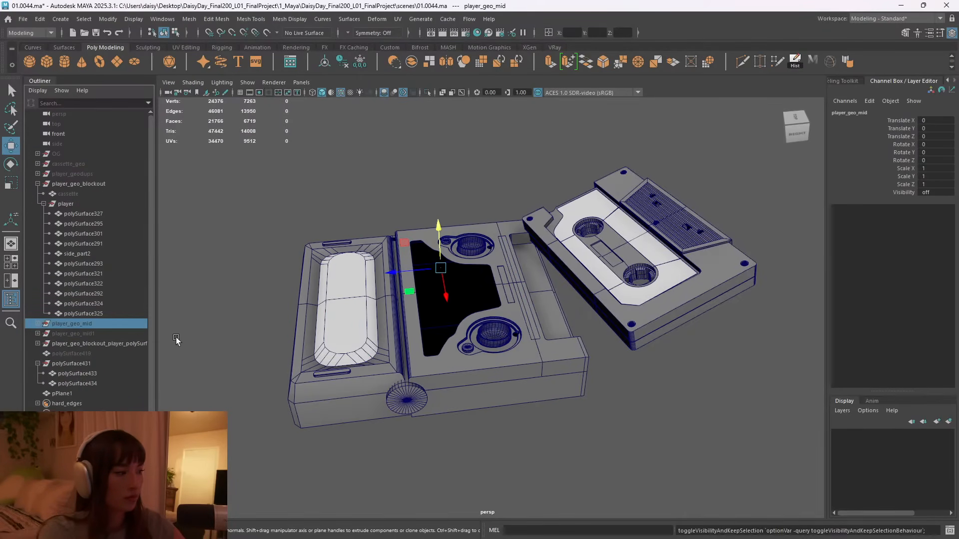
left_click(92, 355)
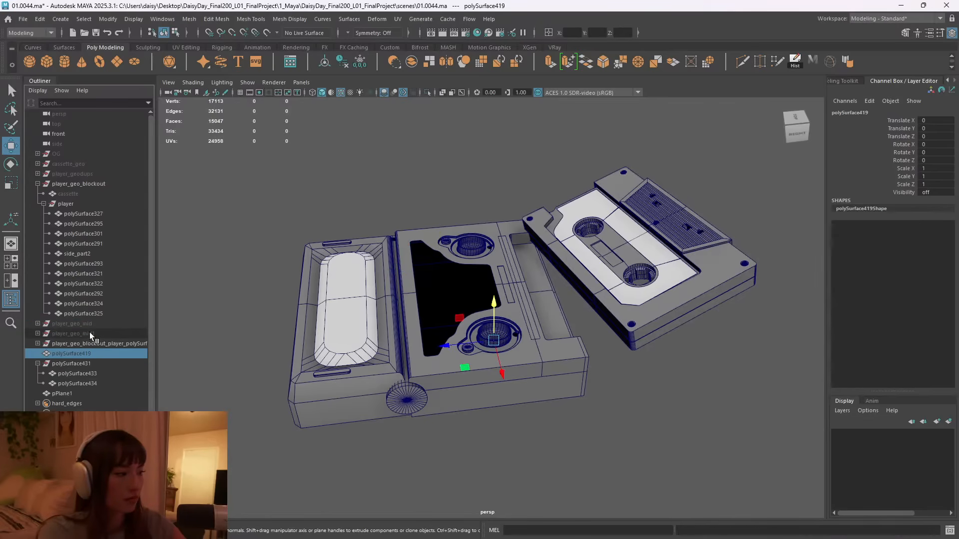
key("ctrl+h")
key("ctrl+z")
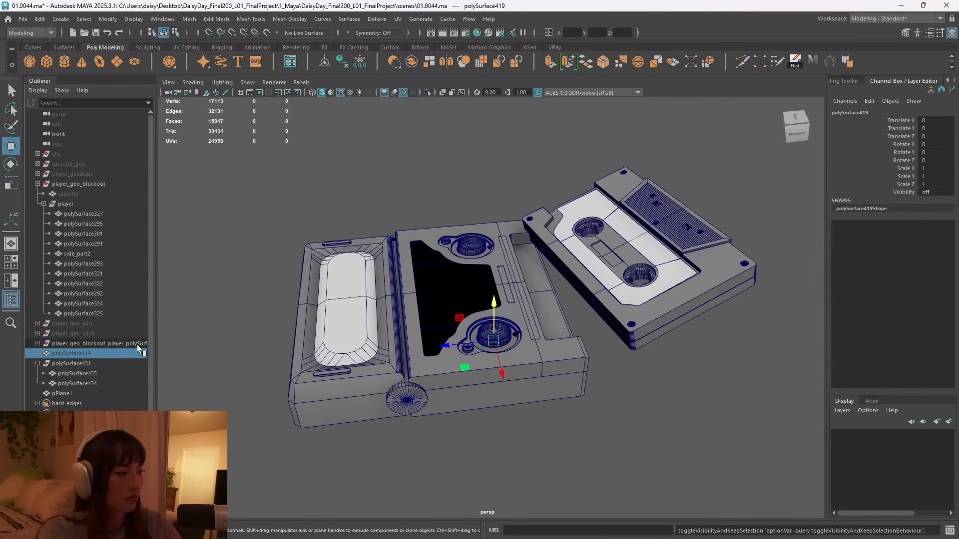
Undo the hiding of the player_geo_mid group and move its window panel, polySurface438, into the polySurface431 group.
key("ctrl+z")
key("ctrl+z")
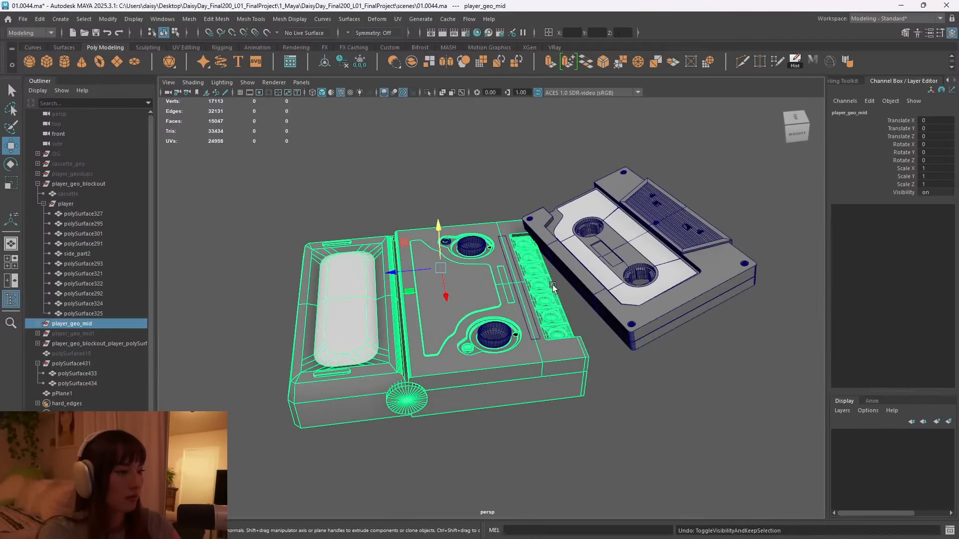
left_click(469, 290)
left_click(37, 324)
scroll(129, 336, "down", 7)
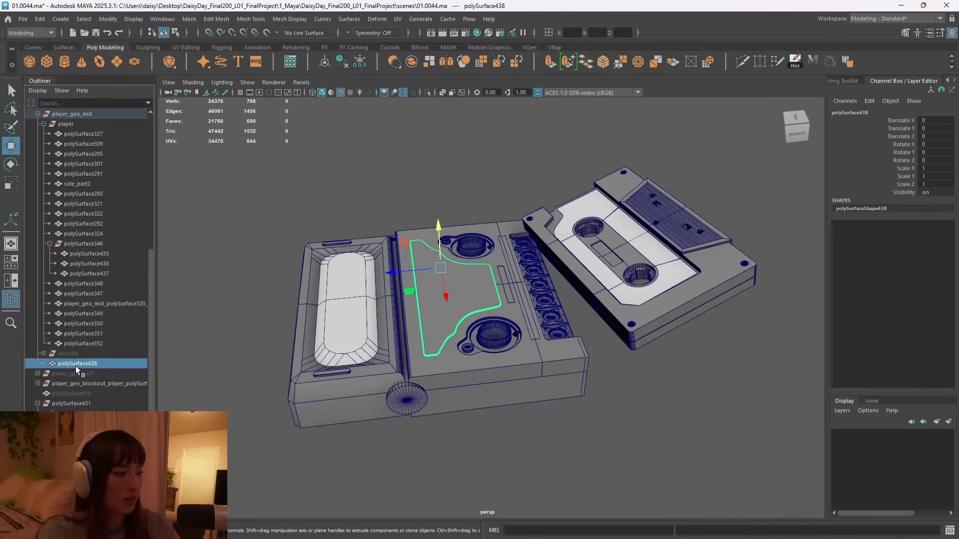
middle_click_drag(92, 365, 82, 423)
Collapse the player_geo_mid group and hide it.
scroll(119, 340, "up", 7)
left_click(37, 324)
left_click(83, 330)
key("ctrl+h")
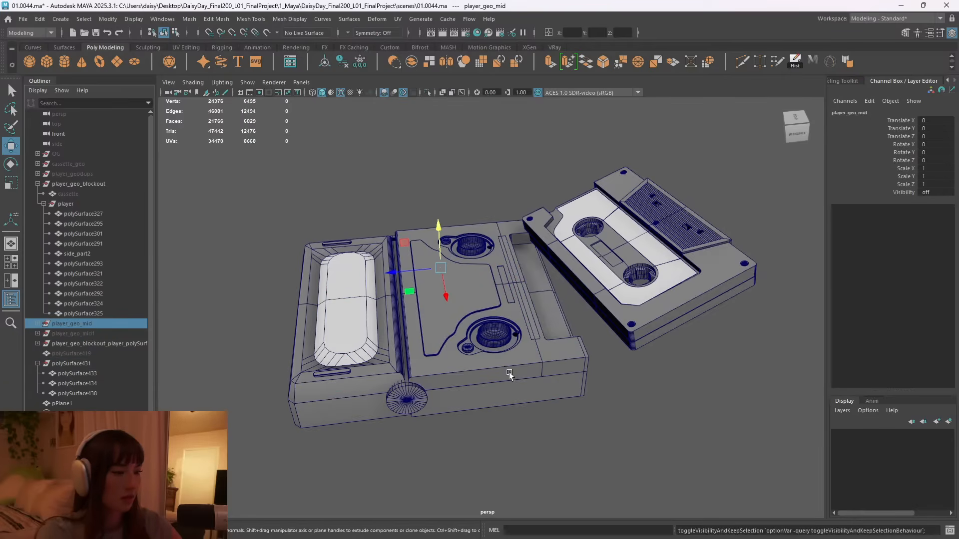
Group all visible cassette and player meshes, name the group player, and move it into player_geo_blockout.
left_click(451, 297)
left_click_drag(687, 397, 552, 386, "alt")
left_click_drag(354, 168, 692, 436)
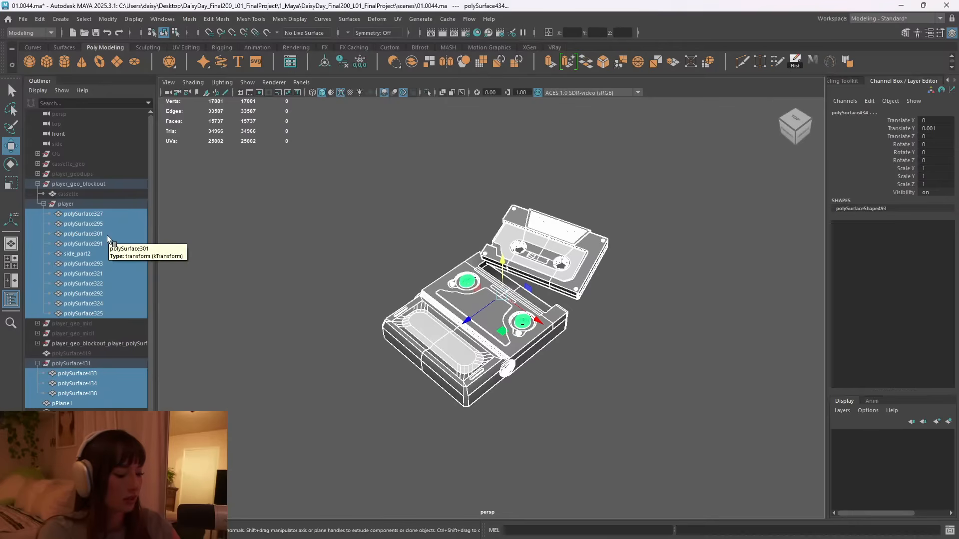
key("ctrl+g")
double_click(71, 263)
type("p")
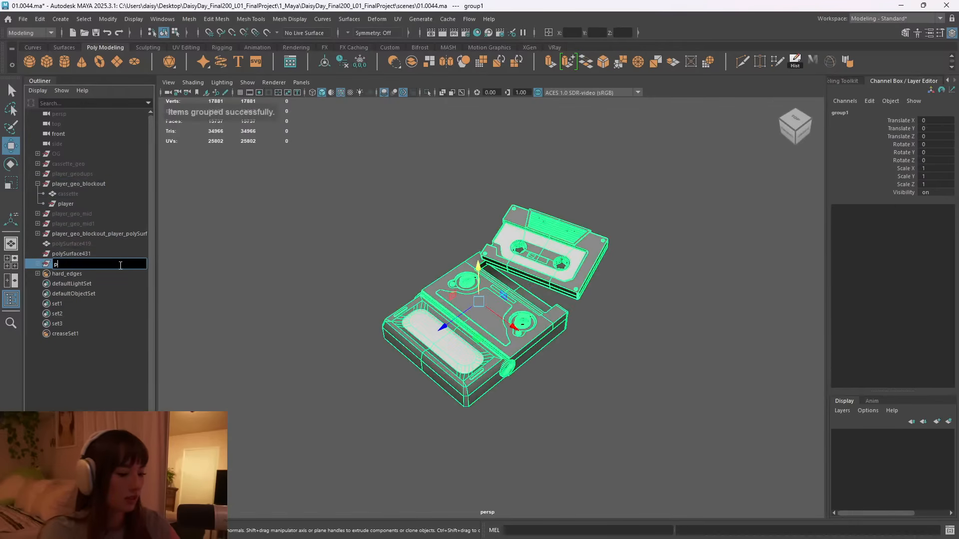
type("layer")
key("Return")
left_click_drag(59, 262, 74, 203)
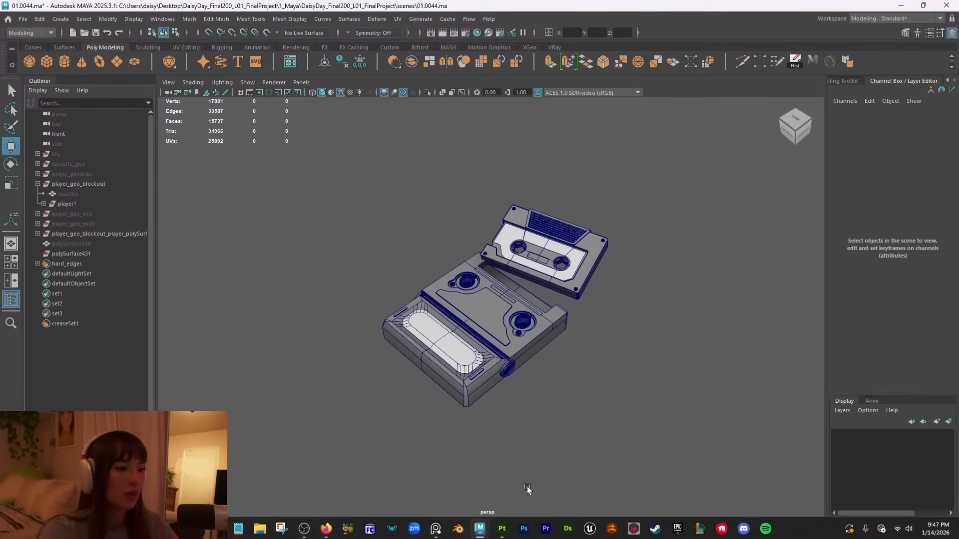
Switch to the reference board and examine its overall layout and the background inspiration image with scattered cartridges.
left_click(436, 527)
scroll(276, 238, "down", 7)
scroll(379, 210, "down", 4)
middle_click_drag(428, 185, 350, 219)
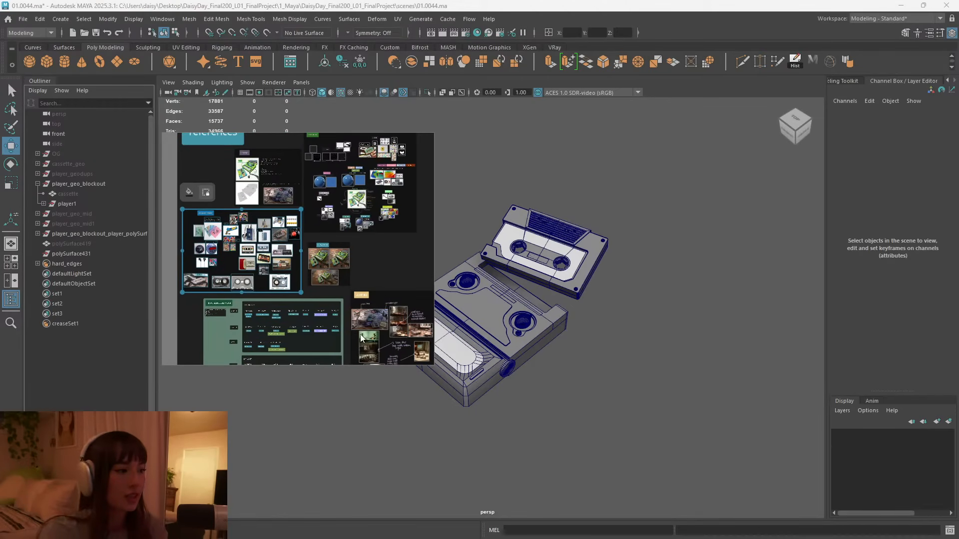
scroll(367, 225, "up", 3)
middle_click_drag(362, 175, 331, 284)
scroll(364, 211, "down", 4)
middle_click_drag(401, 162, 340, 145)
scroll(343, 159, "down", 1)
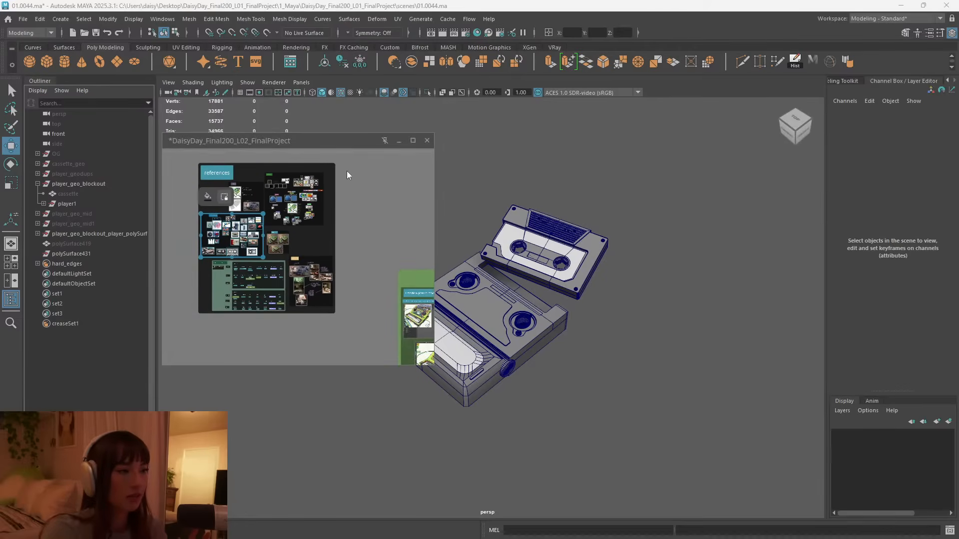
scroll(261, 215, "up", 2)
scroll(367, 280, "down", 6)
middle_click_drag(395, 283, 398, 320)
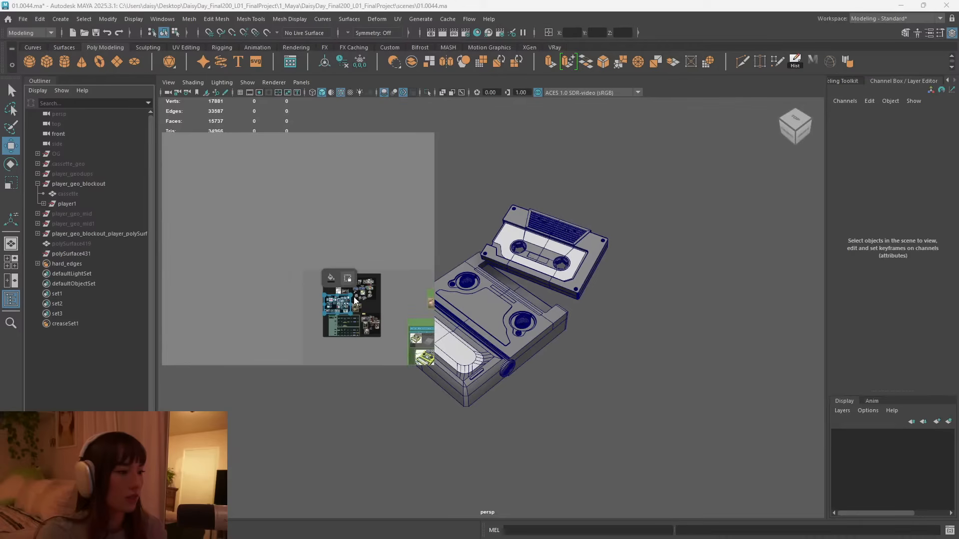
scroll(361, 306, "up", 5)
middle_click_drag(370, 282, 328, 170)
scroll(327, 224, "up", 5)
middle_click_drag(229, 208, 424, 280)
scroll(316, 233, "up", 3)
middle_click_drag(244, 190, 417, 270)
middle_click_drag(407, 145, 340, 279)
scroll(335, 215, "up", 5)
middle_click_drag(370, 220, 242, 220)
scroll(345, 235, "up", 4)
middle_click_drag(347, 234, 112, 283)
scroll(346, 243, "down", 5)
middle_click_drag(204, 264, 329, 229)
scroll(318, 214, "down", 2)
left_click(313, 244)
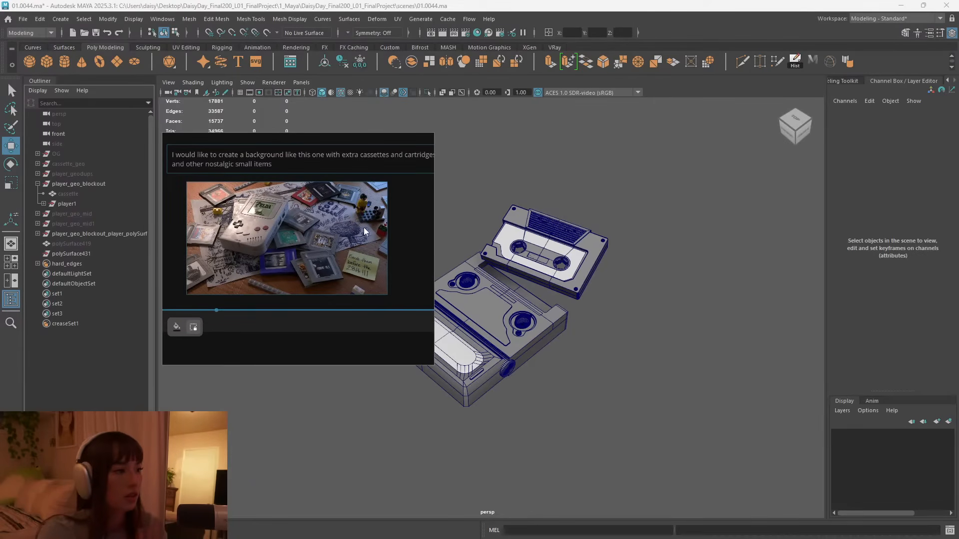
Examine the sticker references and the two WALKFROG logo designs, then minimize the reference board.
scroll(394, 218, "down", 5)
scroll(399, 217, "up", 3)
middle_click_drag(403, 194, 260, 205)
middle_click_drag(374, 220, 279, 224)
scroll(362, 245, "up", 8)
scroll(362, 244, "down", 4)
middle_click_drag(267, 180, 337, 277)
scroll(337, 270, "down", 3)
middle_click_drag(345, 223, 343, 251)
scroll(344, 251, "up", 4)
middle_click_drag(422, 202, 277, 232)
scroll(348, 232, "up", 4)
left_click(382, 234)
middle_click_drag(375, 277, 374, 206)
left_click(365, 262)
mouse_move(405, 142)
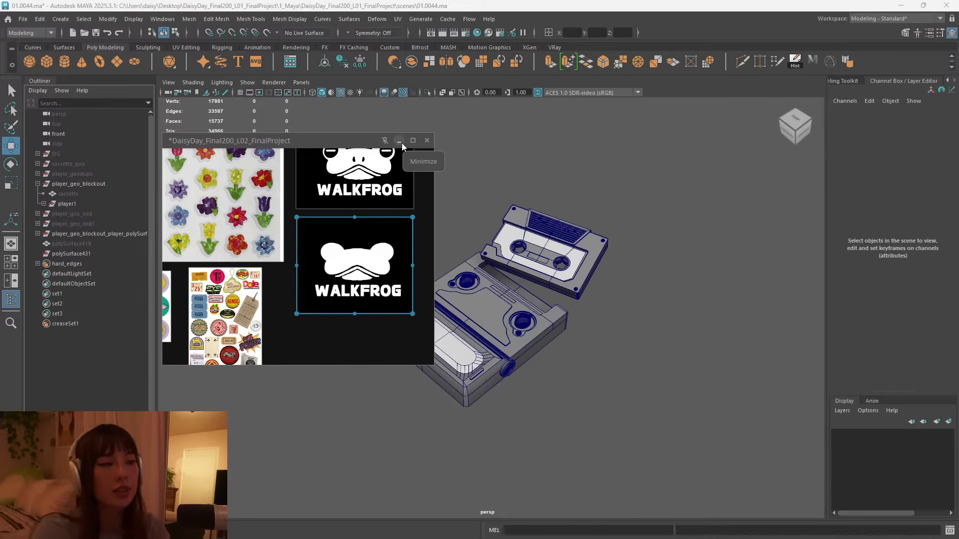
left_click(399, 142)
Hide the cassette mesh lying beside the player.
scroll(512, 333, "up", 4)
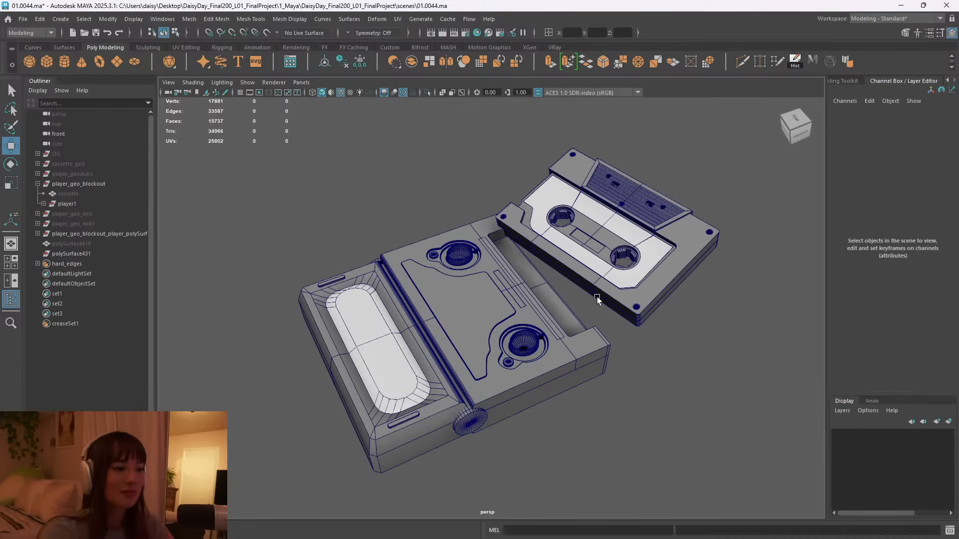
scroll(530, 349, "down", 2)
left_click_drag(529, 349, 601, 334, "alt")
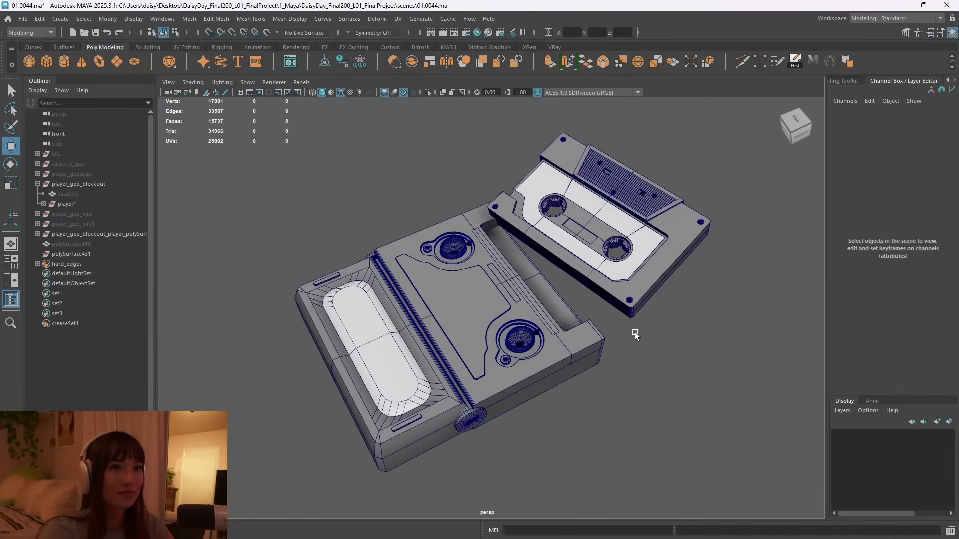
scroll(624, 319, "up", 2)
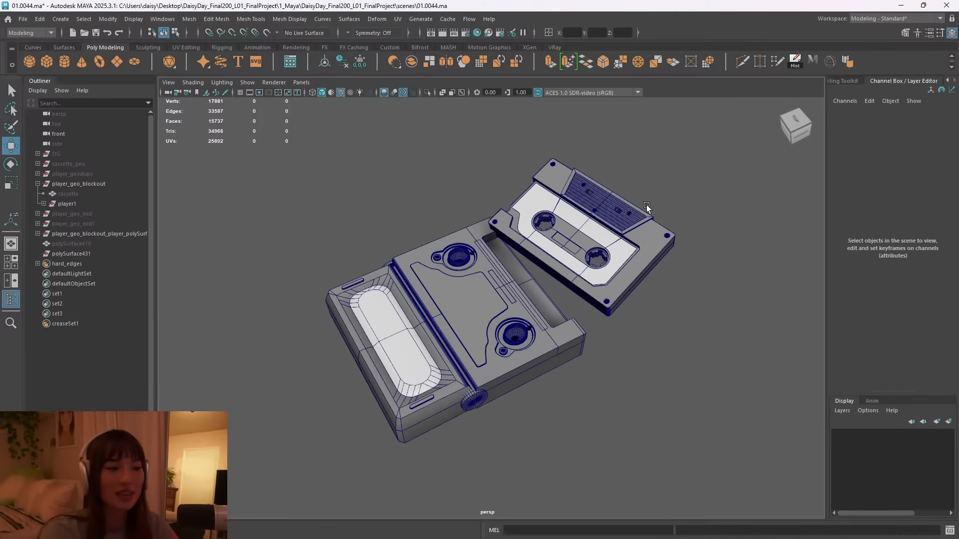
right_click_drag(574, 193, 627, 178)
left_click_drag(680, 311, 663, 253, "alt")
left_click(610, 179)
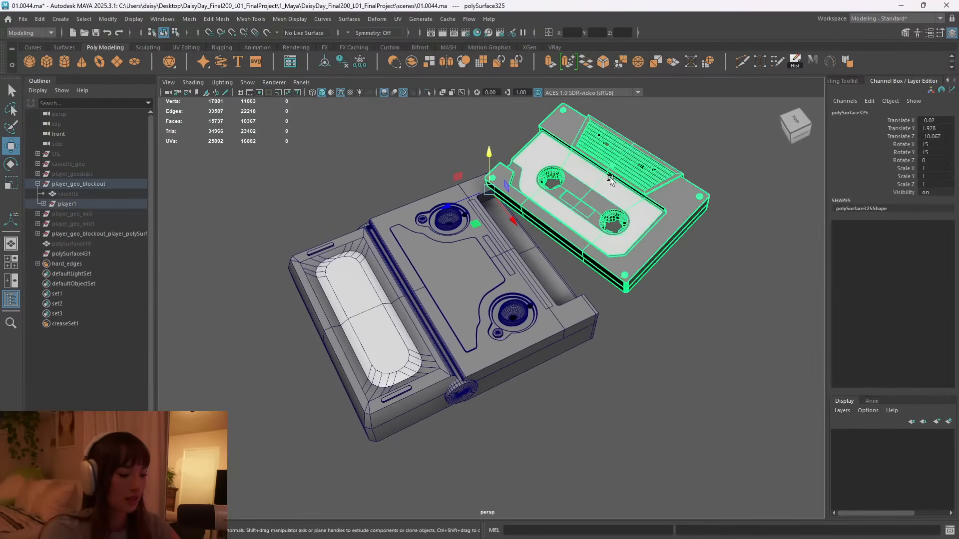
key("ctrl+h")
Rename the long thin strip plane beside the button recess as sticker_geo.
scroll(610, 292, "up", 8)
left_click_drag(624, 270, 658, 165, "alt")
left_click(659, 165)
left_click_drag(690, 253, 585, 247, "alt")
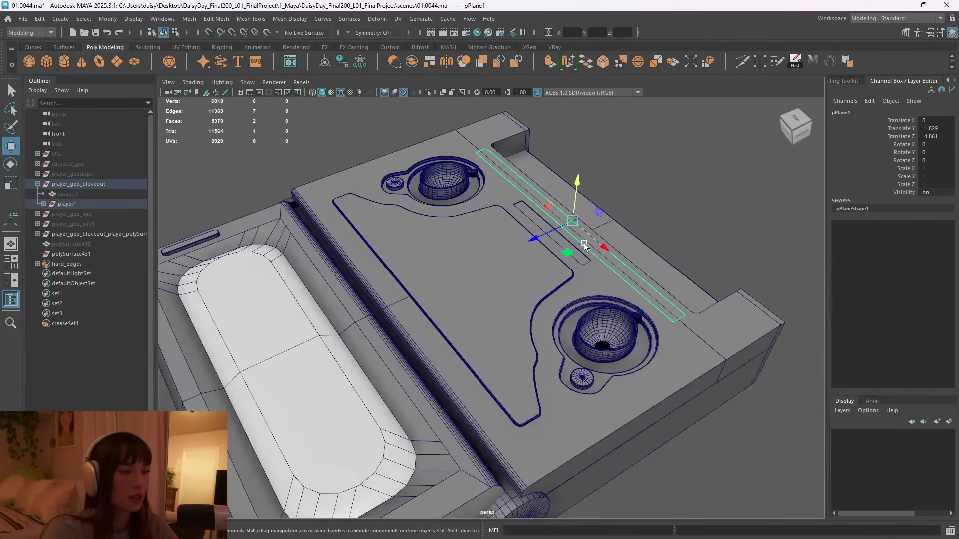
left_click(43, 203)
double_click(90, 333)
type("stick")
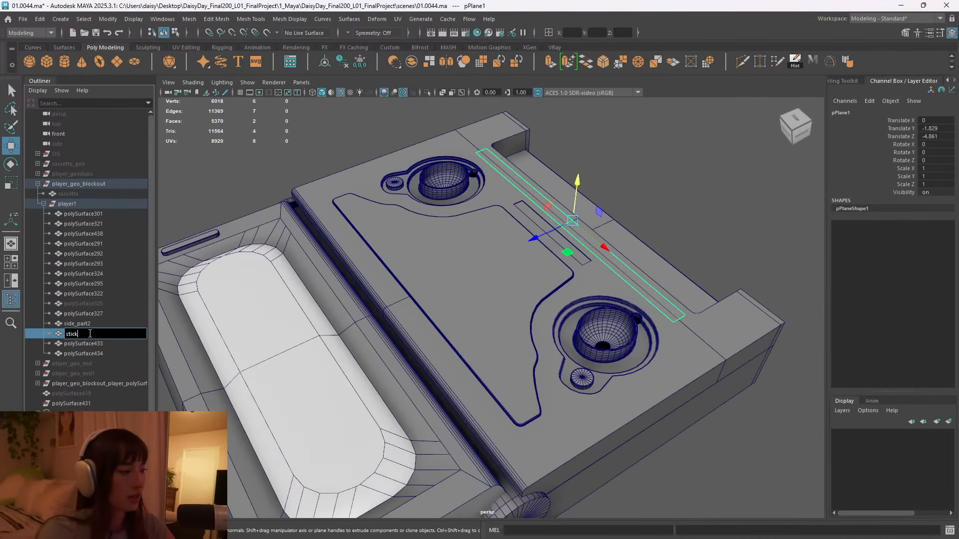
key("Return")
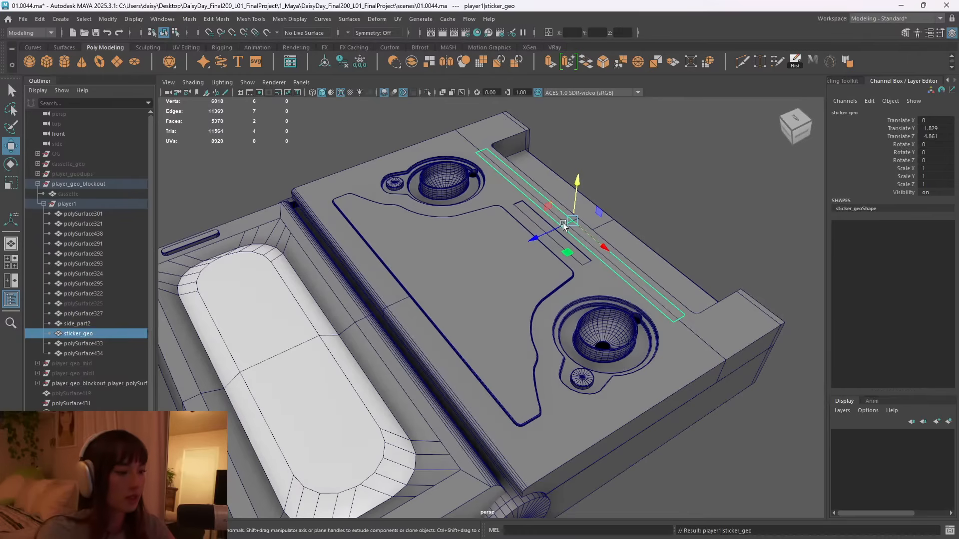
Rename the pair of round earbud meshes on the player's deck as earbuds_geo.
scroll(568, 218, "down", 3)
left_click(642, 212)
left_click(574, 319)
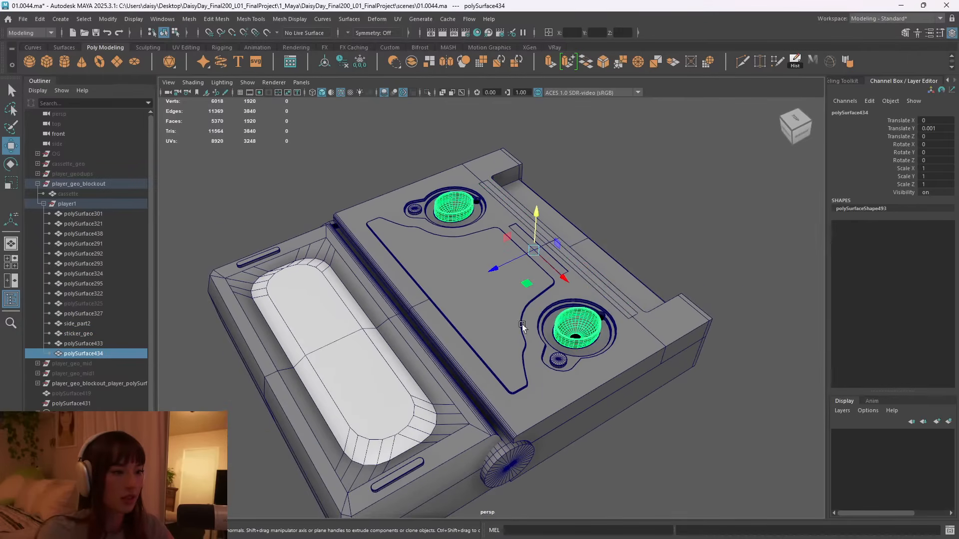
double_click(90, 354)
type("earbuds_geo")
key("Return")
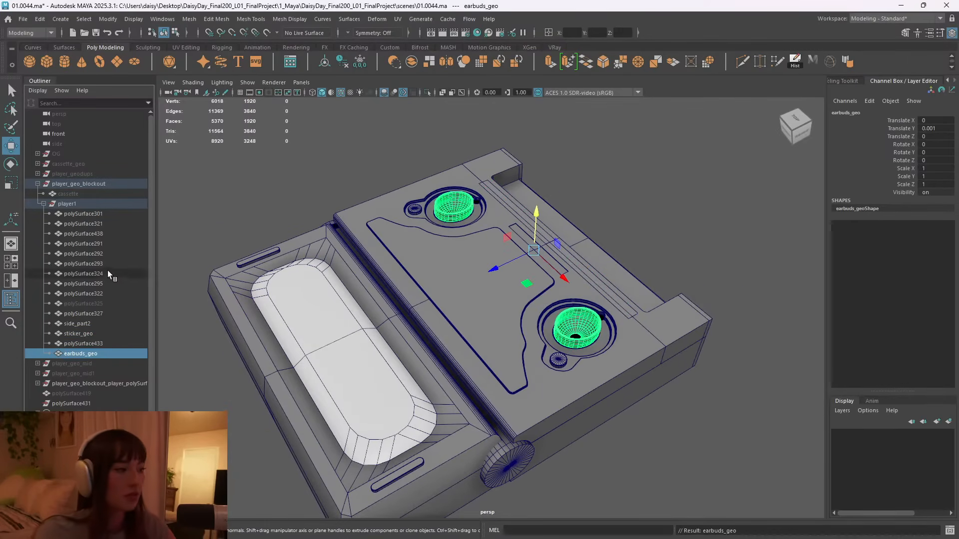
Rename the player1 group as player_geo.
left_click(77, 202)
double_click(76, 202)
type("pl")
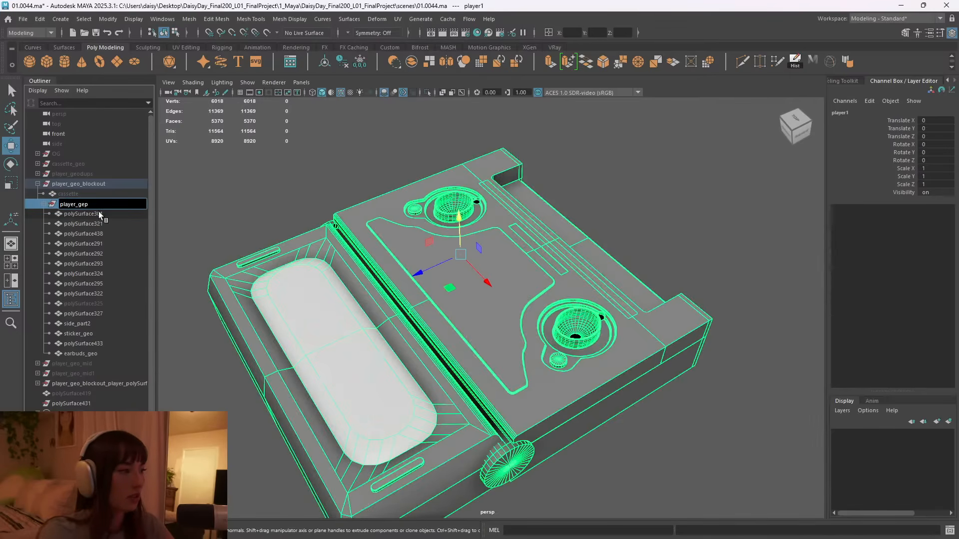
type("ayer_geo")
key("Return")
Rename the small round button mesh polySurface301 as R_button_geo and clear the selection.
left_click(92, 213)
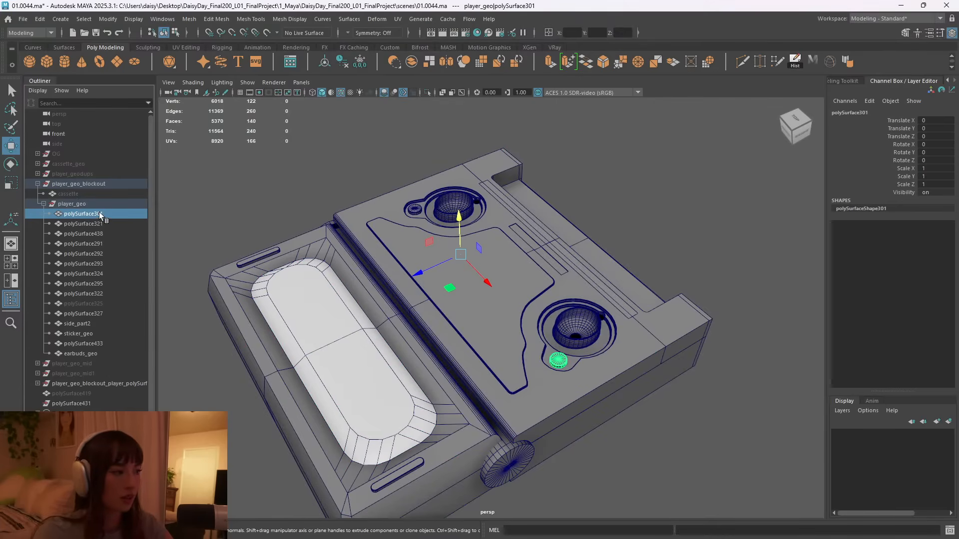
double_click(100, 214)
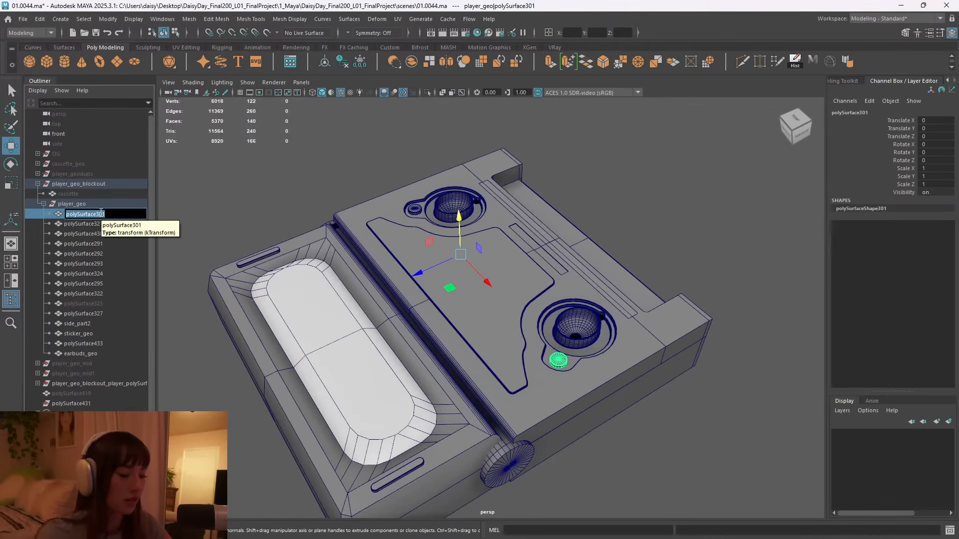
type("butt")
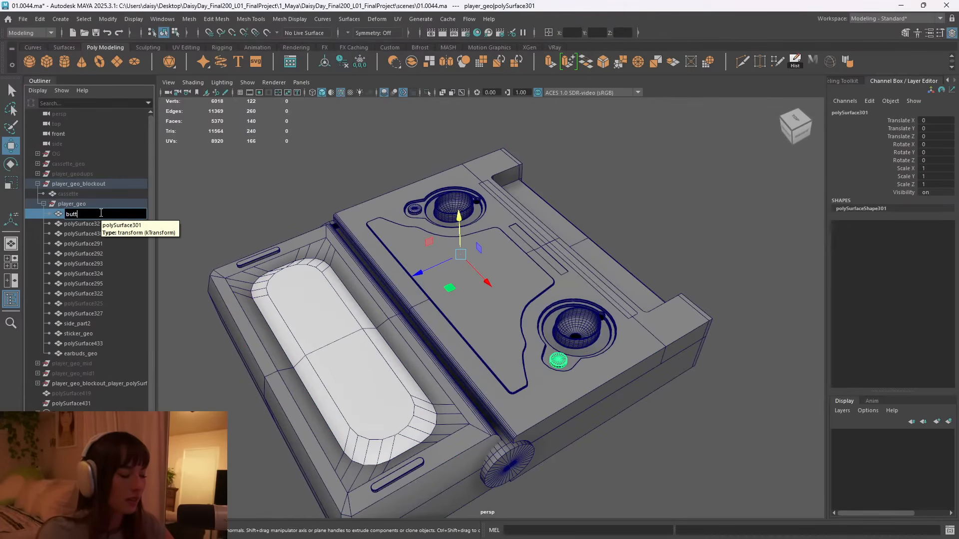
type("R_button_geo")
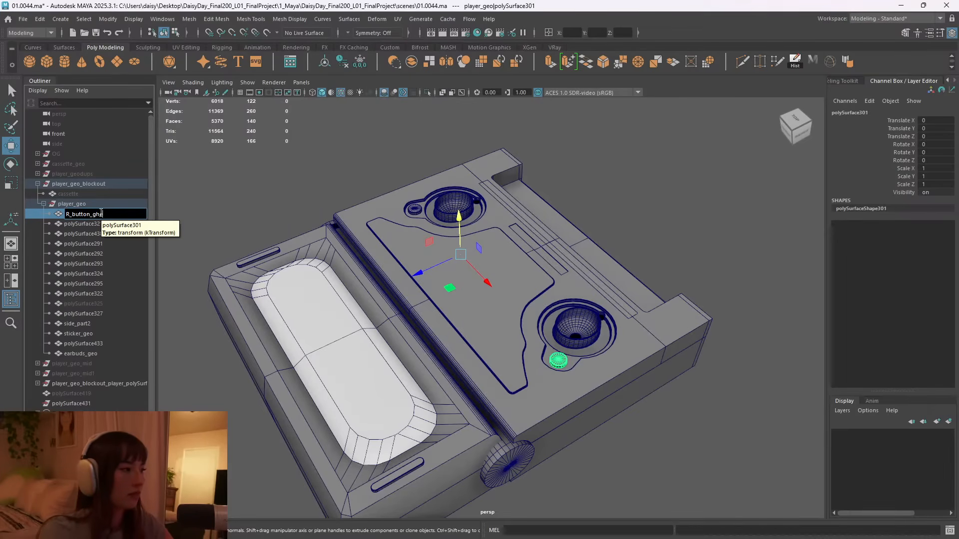
key("Return")
left_click(378, 187)
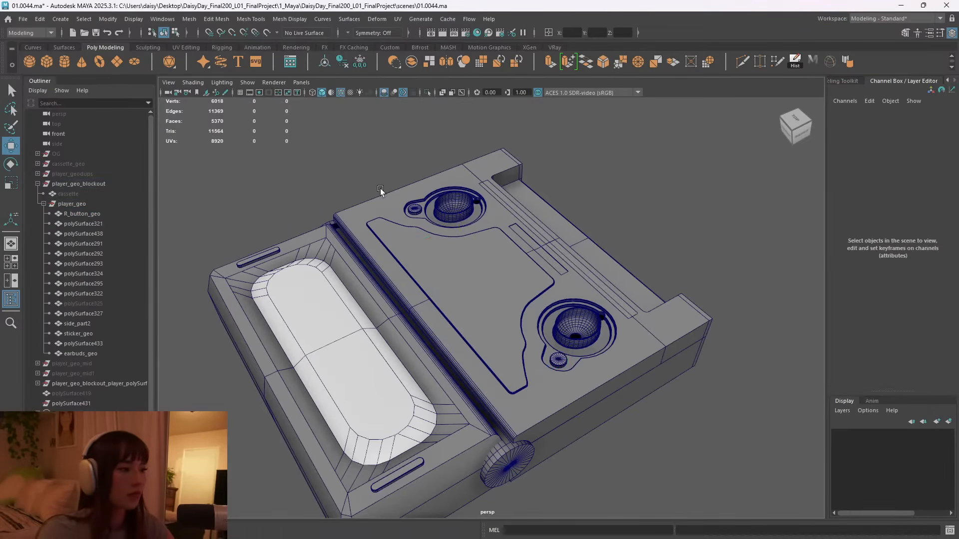
Switch to the reference board and examine the painted player's button row, window panel, dials, red button and front display.
scroll(465, 298, "down", 4)
left_click_drag(464, 299, 465, 263, "alt")
middle_click_drag(464, 265, 462, 264, "alt")
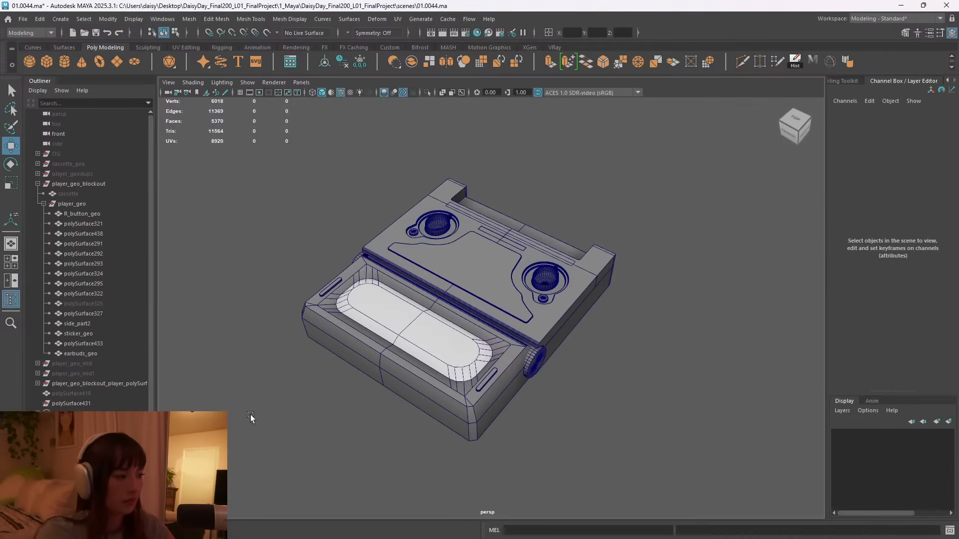
mouse_move(367, 514)
left_click(436, 528)
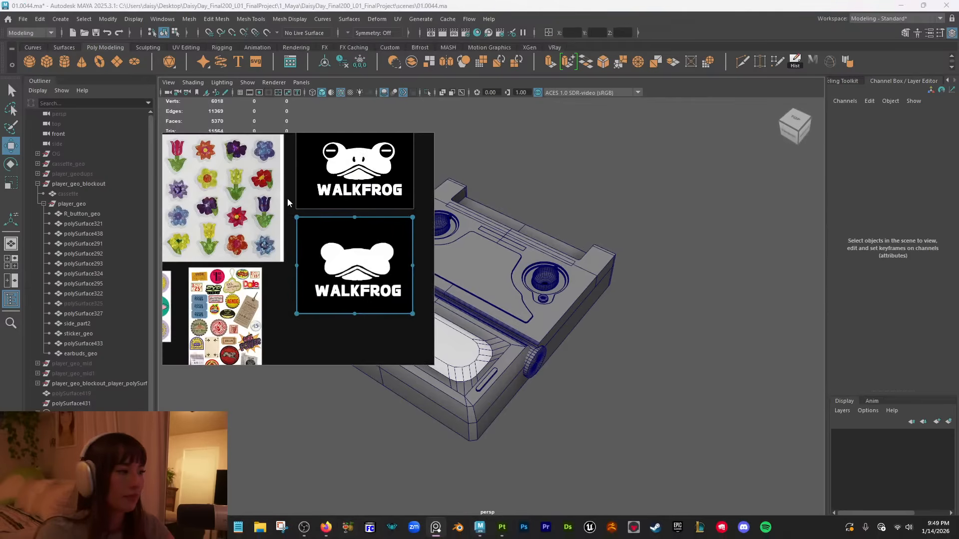
scroll(287, 201, "down", 10)
middle_click_drag(199, 206, 300, 240)
scroll(312, 225, "up", 8)
middle_click_drag(419, 235, 315, 248)
scroll(317, 247, "up", 3)
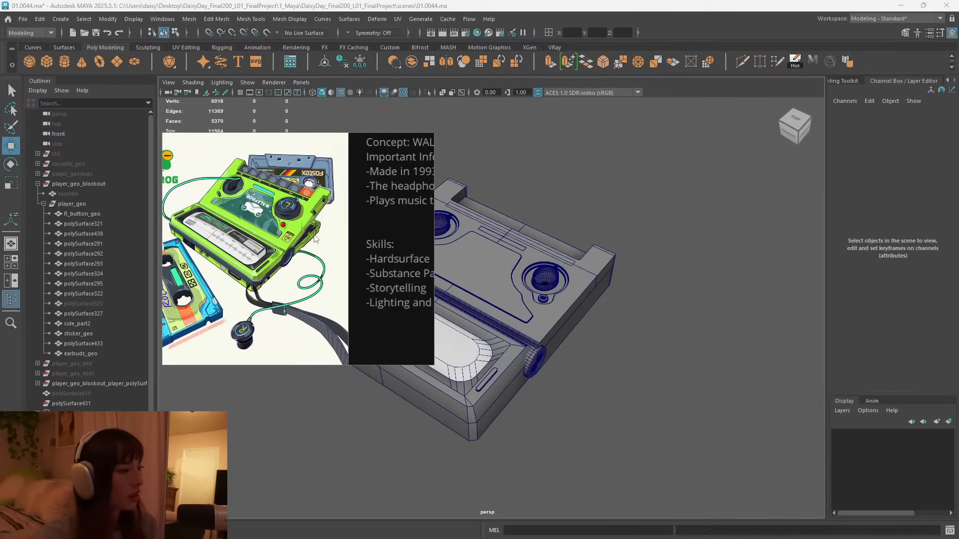
scroll(275, 237, "up", 3)
middle_click_drag(223, 216, 266, 268)
scroll(332, 244, "up", 3)
scroll(334, 243, "up", 2)
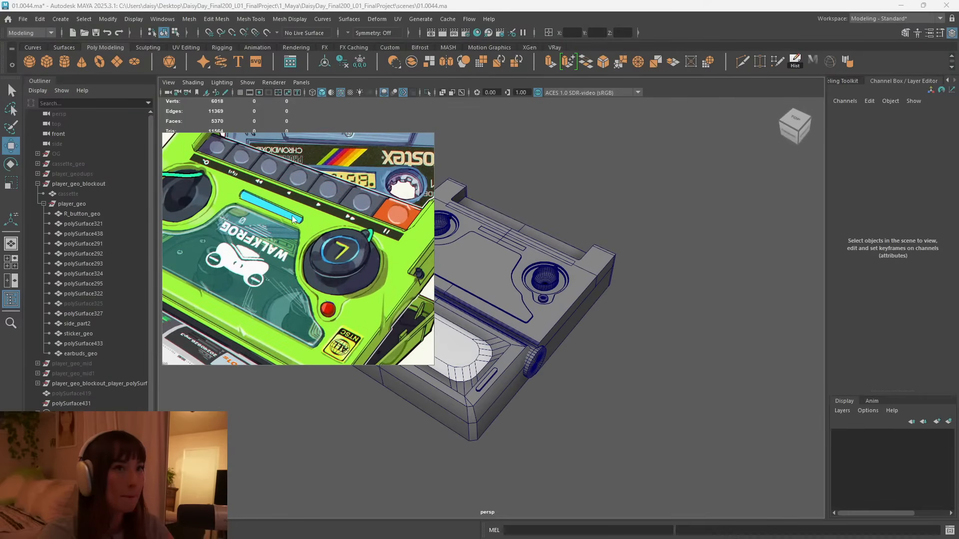
middle_click_drag(281, 215, 309, 232)
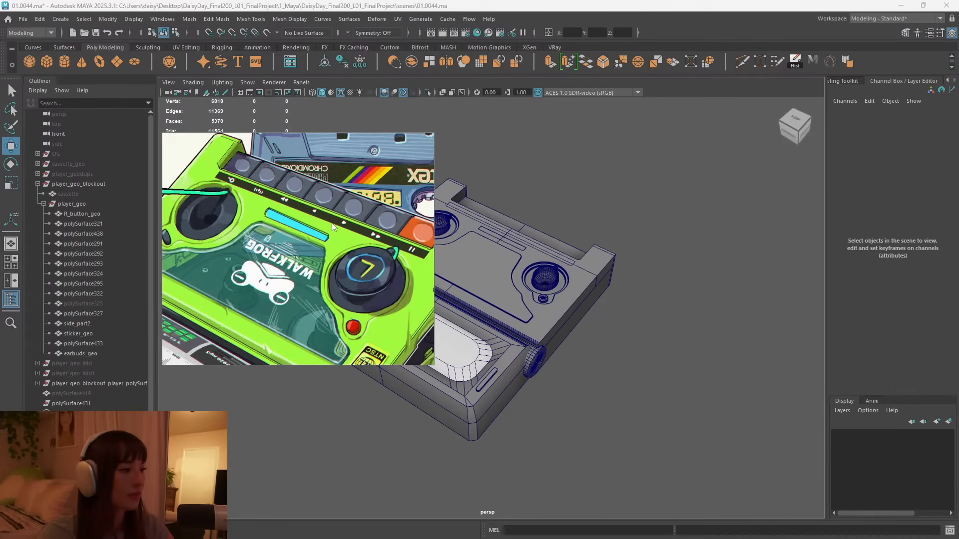
middle_click_drag(237, 309, 255, 229)
middle_click_drag(255, 285, 299, 254)
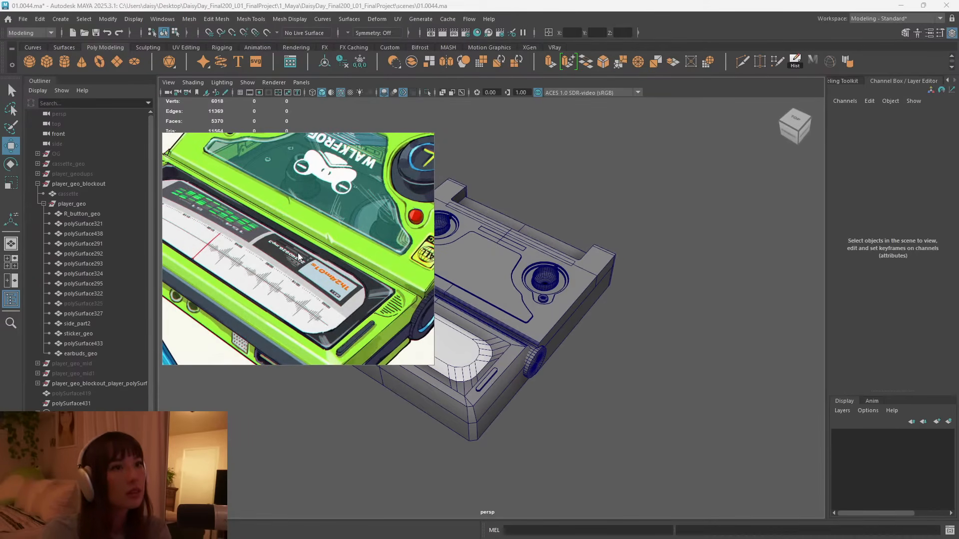
middle_click_drag(298, 254, 316, 227)
scroll(320, 260, "down", 2)
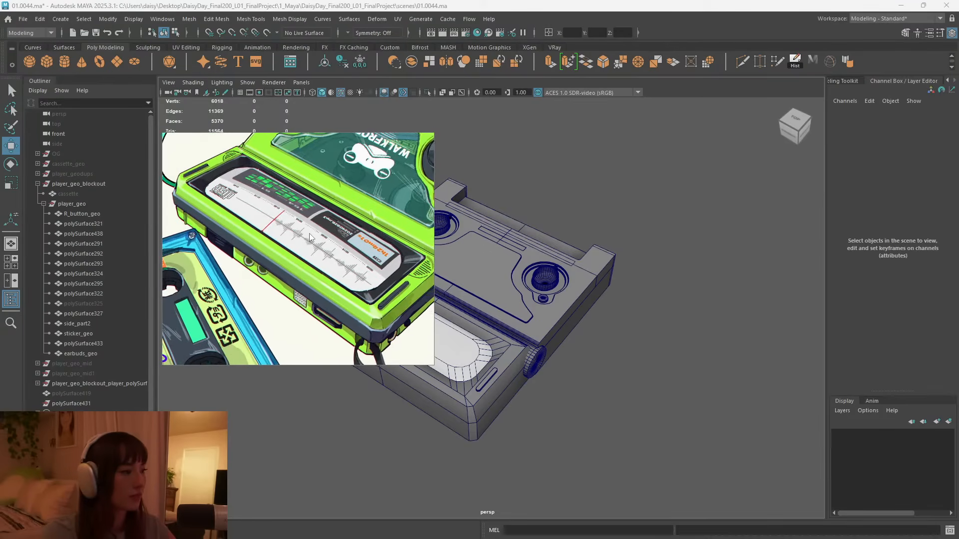
Move the reference board aside and compare the painted side dial with the model's hinge cylinder.
middle_click_drag(393, 270, 343, 256)
scroll(357, 276, "up", 4)
mouse_move(331, 145)
left_click_drag(331, 146, 195, 102)
left_click_drag(559, 397, 527, 342, "alt")
scroll(426, 355, "up", 5)
scroll(527, 342, "up", 5)
left_click(470, 271)
scroll(528, 322, "up", 3)
left_click_drag(426, 287, 499, 274, "alt")
scroll(479, 303, "down", 3)
Keep a hidden duplicate of the reel deck's lower shell polySurface327, with _dup added to its name.
left_click(455, 305)
left_click(525, 299)
key("ctrl+1")
key("ctrl+1")
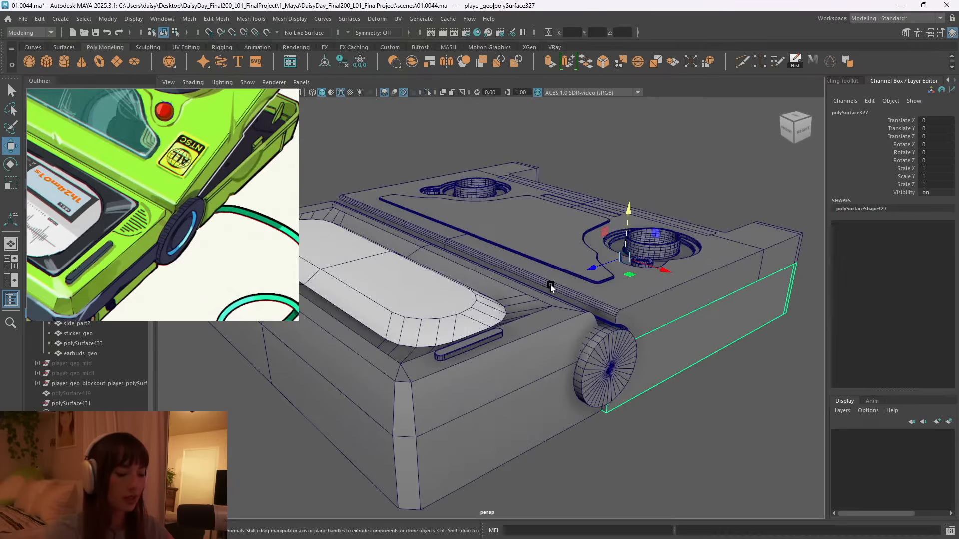
left_click_drag(553, 286, 443, 317, "alt")
right_click_drag(443, 317, 489, 317, "alt")
mouse_move(489, 318)
left_mouse_down("alt")
mouse_move(535, 325)
mouse_move(418, 307)
mouse_move(502, 312)
left_mouse_up("alt")
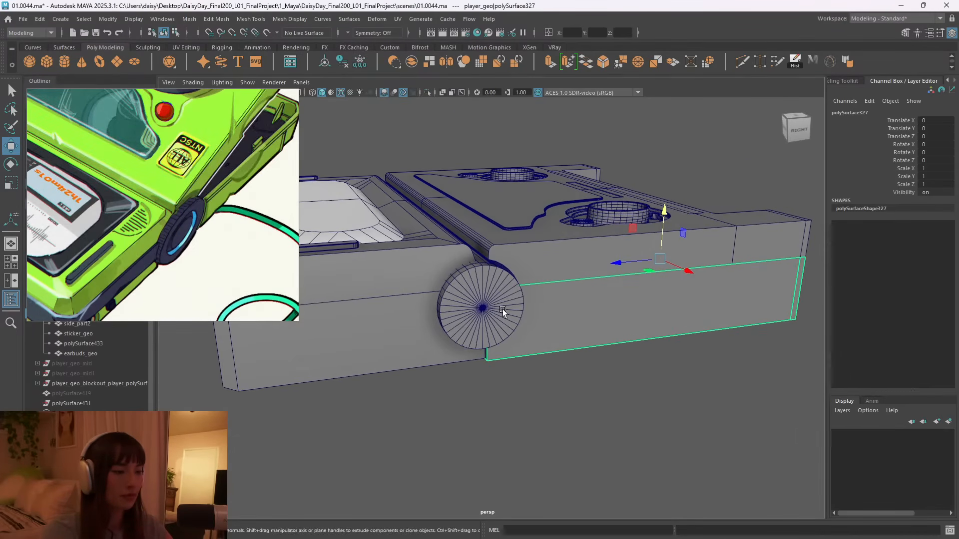
key("ctrl+d")
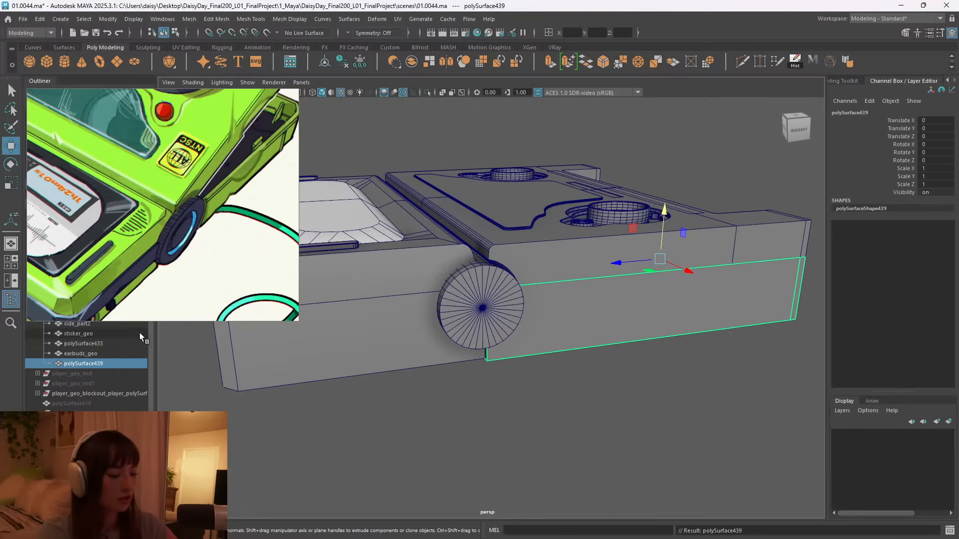
double_click(99, 363)
key("End")
type("_dup")
key("Return")
key("ctrl+h")
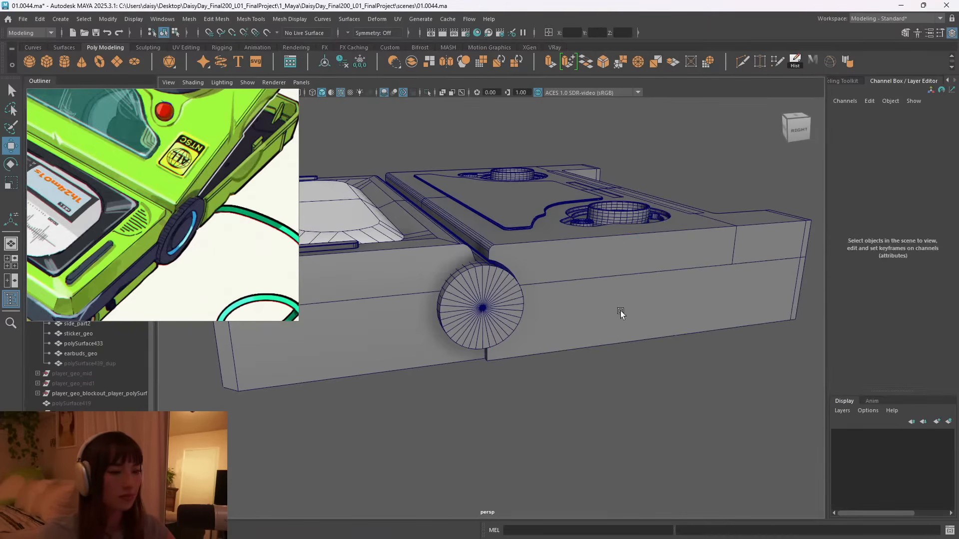
Keep a hidden duplicate of the hinge cylinder side_part2, naming the copy side_part3_dup.
left_click(623, 315)
scroll(597, 387, "down", 2)
mouse_move(598, 387)
left_mouse_down("alt")
mouse_move(569, 388)
mouse_move(584, 392)
left_mouse_up("alt")
left_click(468, 306)
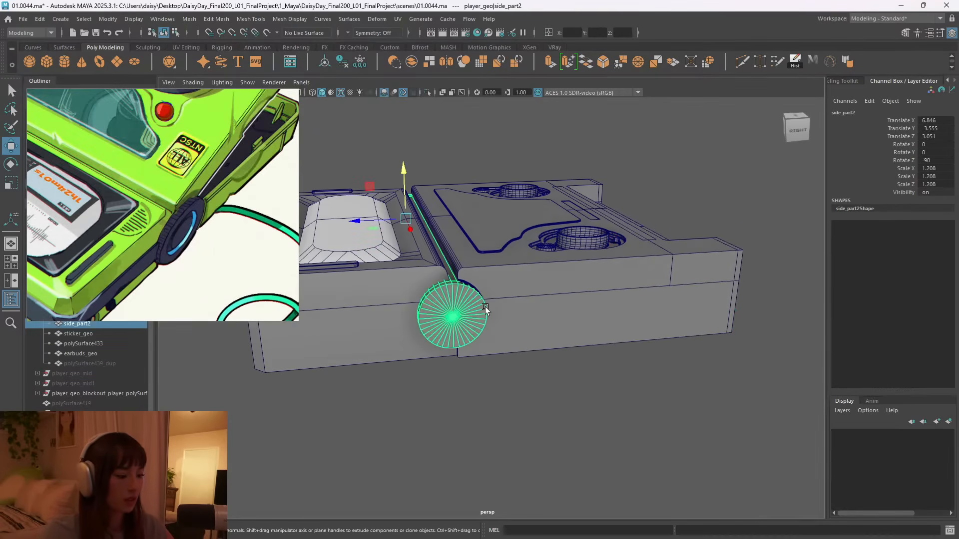
key("ctrl+d")
double_click(88, 374)
left_click(103, 374)
type("_dup")
key("Return")
key("ctrl+h")
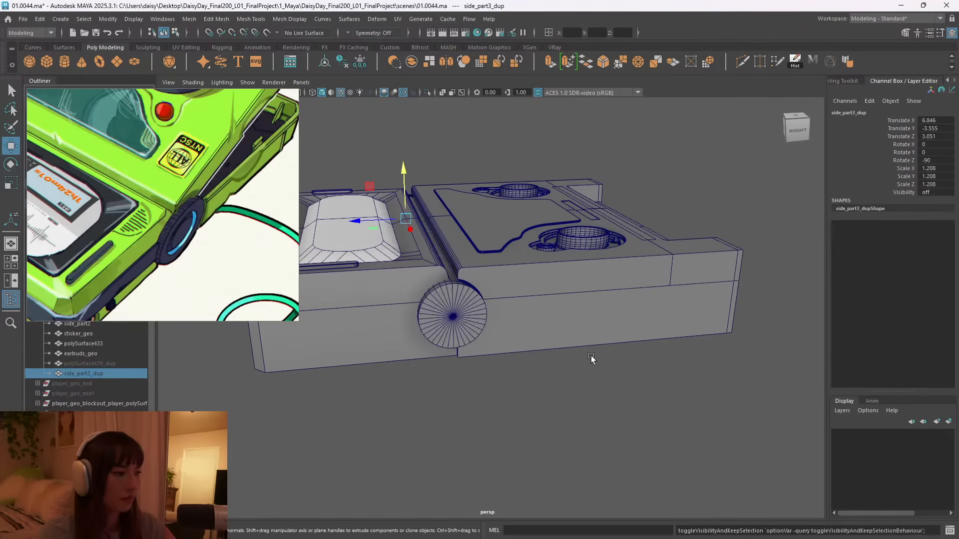
Select the reel deck's lower shell polySurface327 together with the hinge cylinder side_part2.
left_click(466, 307)
scroll(593, 360, "up", 4)
left_click_drag(593, 359, 574, 356, "alt")
scroll(574, 356, "down", 2)
middle_click_drag(525, 342, 509, 321, "alt")
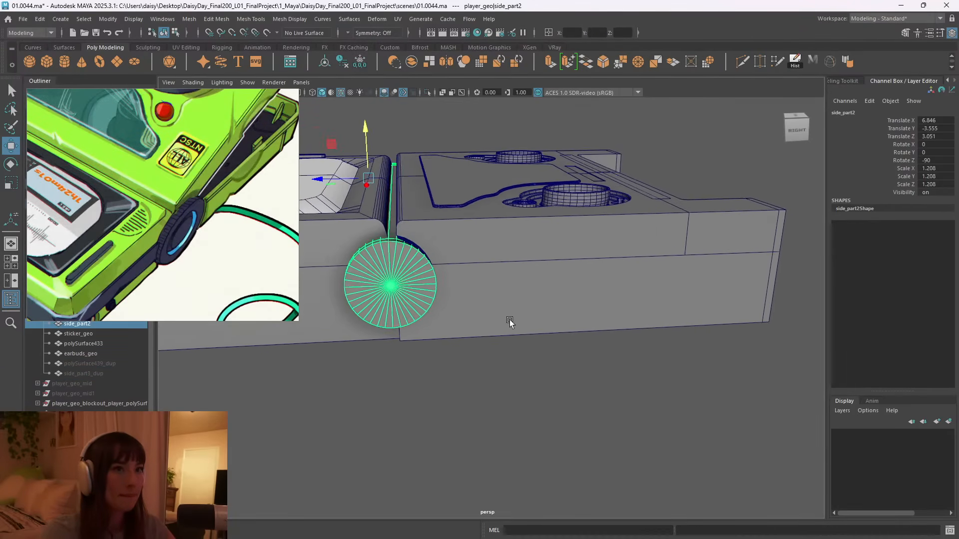
scroll(505, 323, "up", 5)
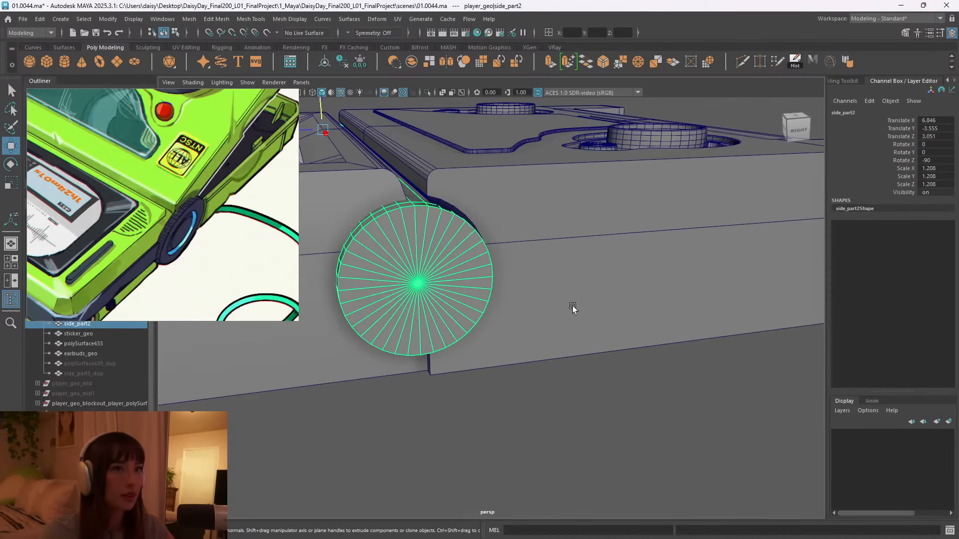
left_click(478, 316)
left_click(441, 294)
scroll(575, 341, "up", 3)
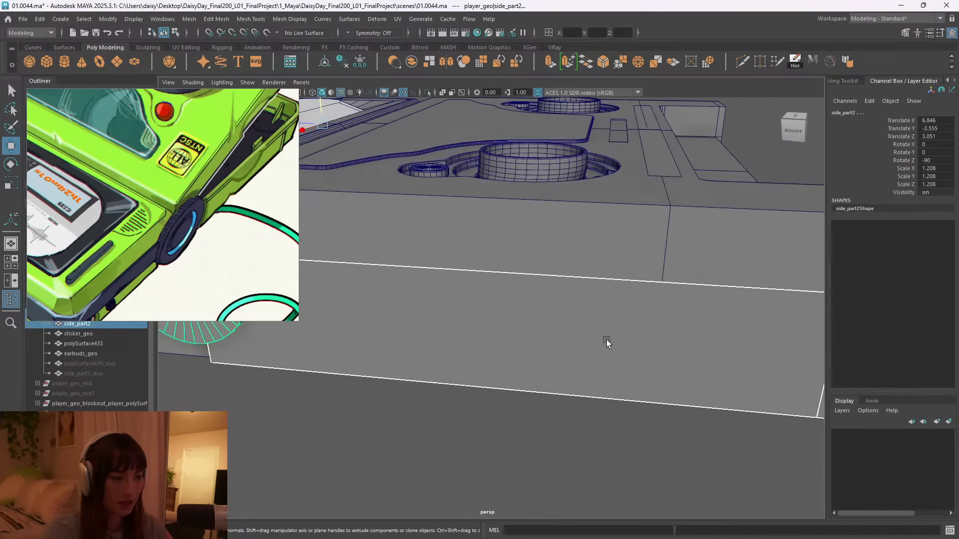
scroll(596, 342, "down", 6)
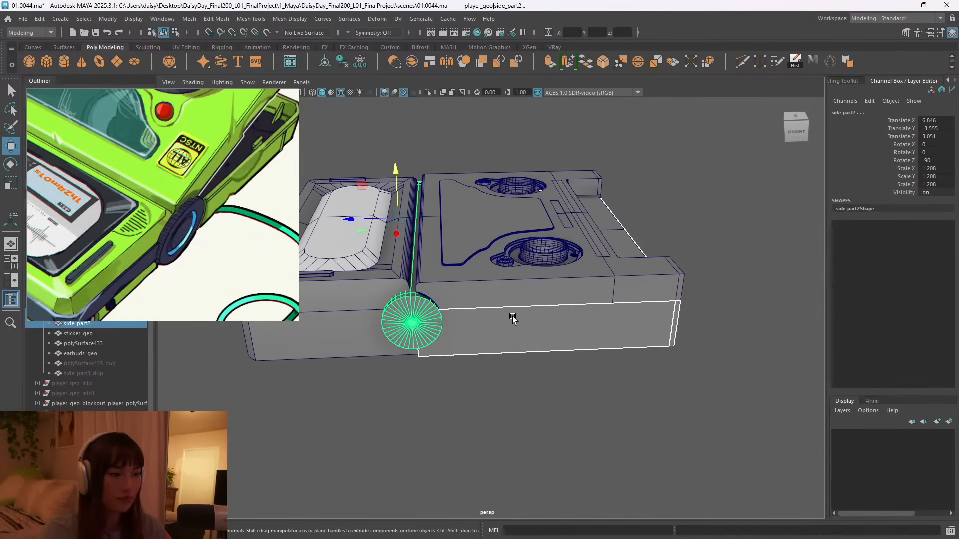
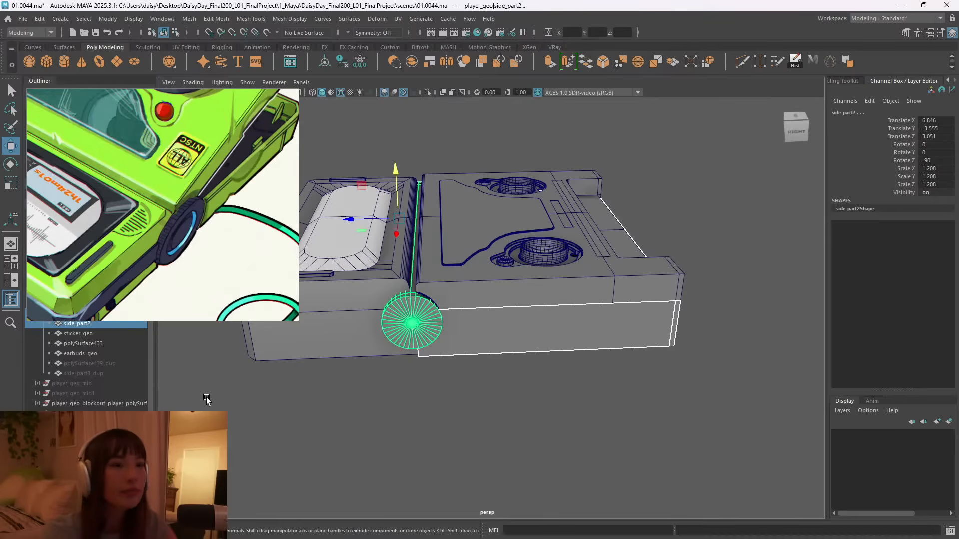
scroll(484, 361, "up", 4)
left_click_drag(483, 361, 505, 307, "alt")
Try Boolean operations between the deck's lower shell and the hinge cylinder, undoing each attempt.
right_click_drag(546, 295, 607, 280, "shift")
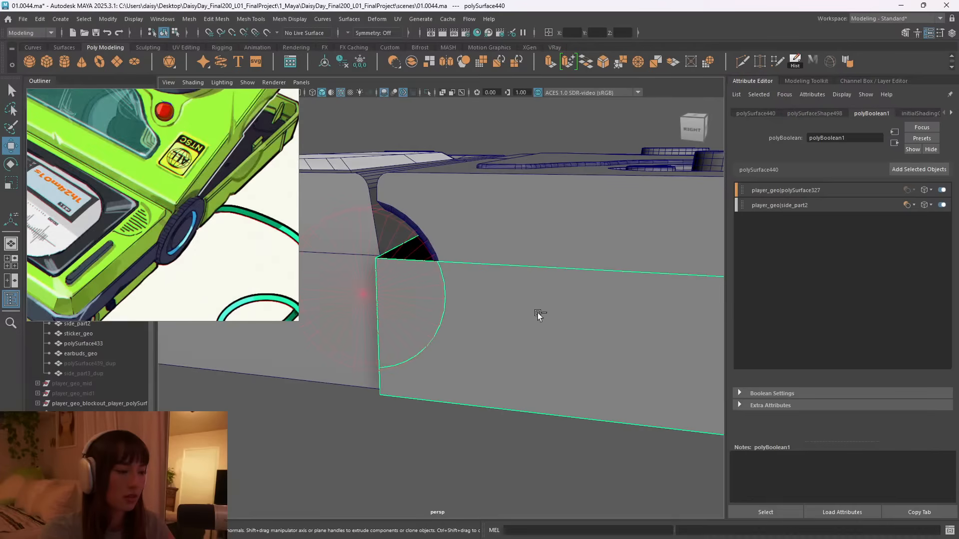
key("ctrl+z")
left_click(409, 289, "shift")
left_click(409, 289, "shift")
right_click_drag(487, 283, 560, 264, "shift")
left_click_drag(517, 361, 453, 350, "alt")
right_click_drag(452, 350, 475, 322, "alt")
middle_click_drag(475, 321, 407, 311, "alt")
right_click_drag(407, 310, 508, 320, "alt")
mouse_move(479, 315)
left_mouse_down("alt")
mouse_move(518, 323)
mouse_move(486, 316)
left_mouse_up("alt")
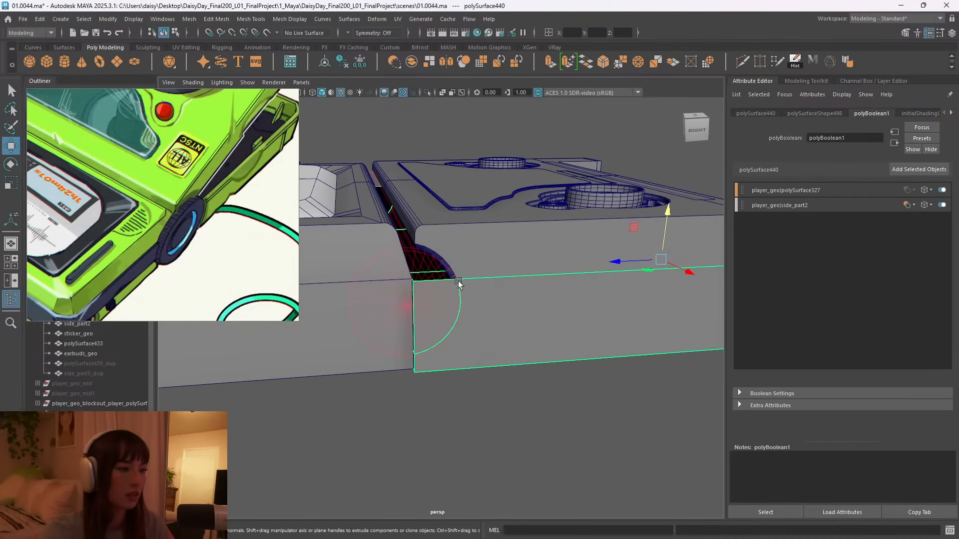
key("ctrl+z")
Cut the hinge cylinder's arc into the lower shell's side walls with a Boolean and delete the construction history.
scroll(452, 298, "down", 5)
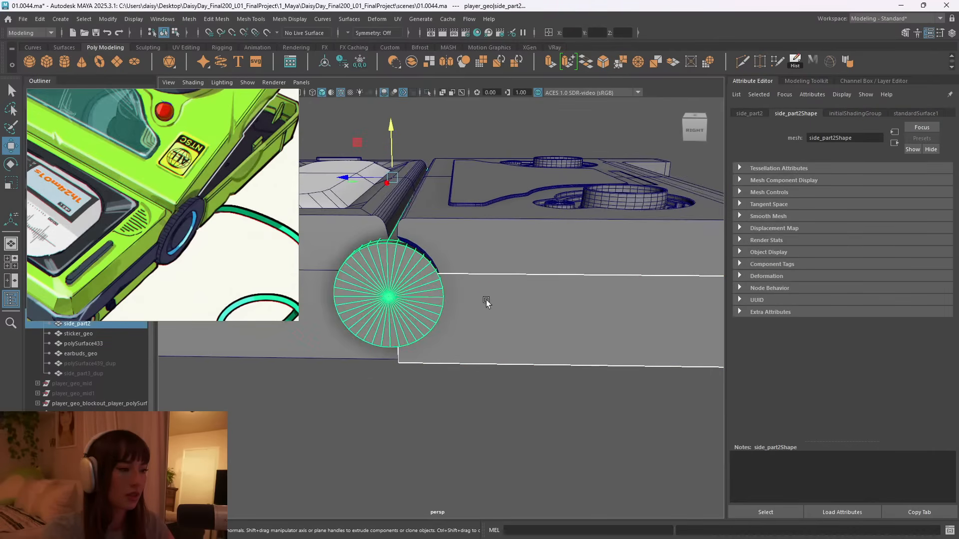
left_click_drag(471, 293, 475, 293)
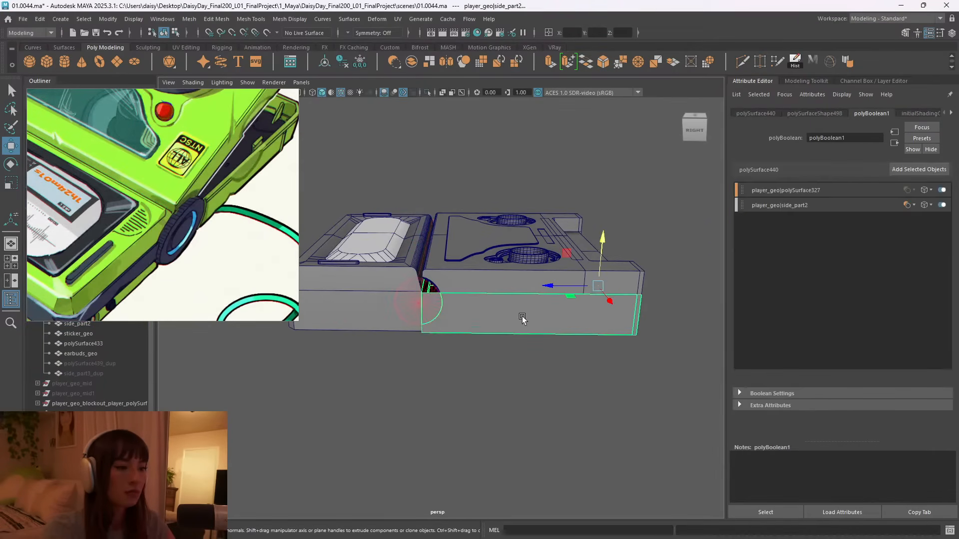
right_click_drag(431, 292, 470, 251)
left_click(430, 292)
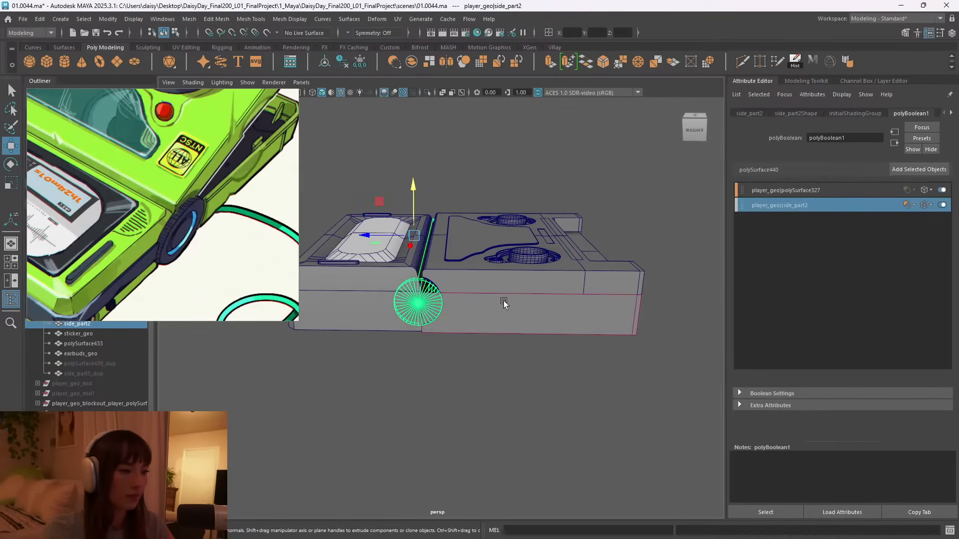
right_click_drag(645, 220, 682, 202)
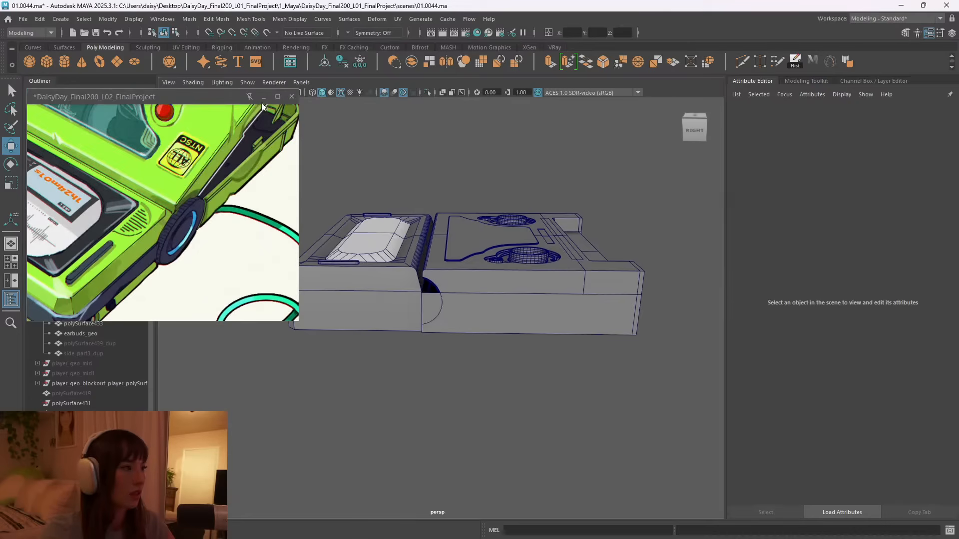
Put away the reference board and unhide the duplicate cylinder side_part3_dup.
key("alt+Tab")
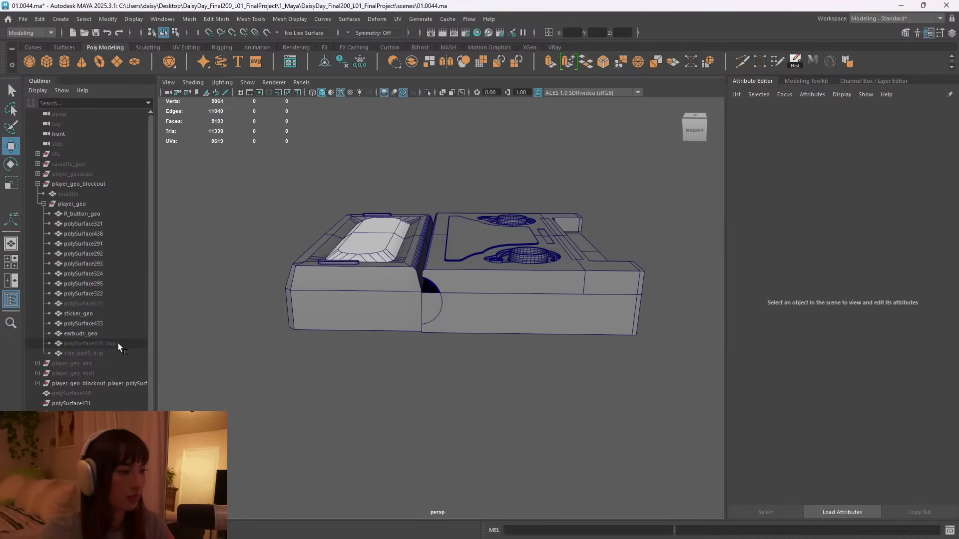
left_click(107, 354)
key("h")
left_click(480, 450)
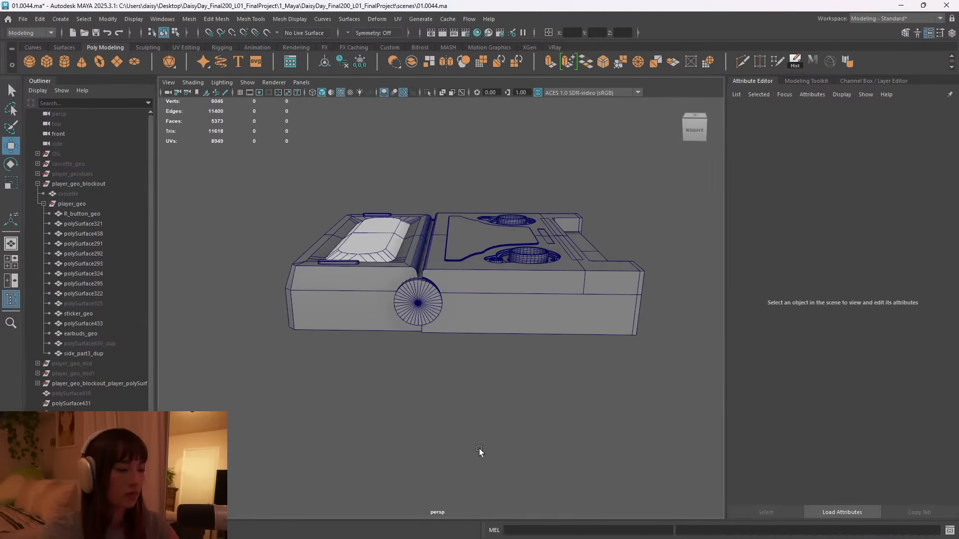
Isolate the lower shell and Multi-Cut its hinge-side wall from the arc's lower end to the centre seam.
scroll(529, 331, "up", 5)
left_click(516, 321)
key("ctrl+1")
key("f")
left_click_drag(499, 298, 441, 313, "alt")
right_click_drag(442, 312, 331, 327, "shift")
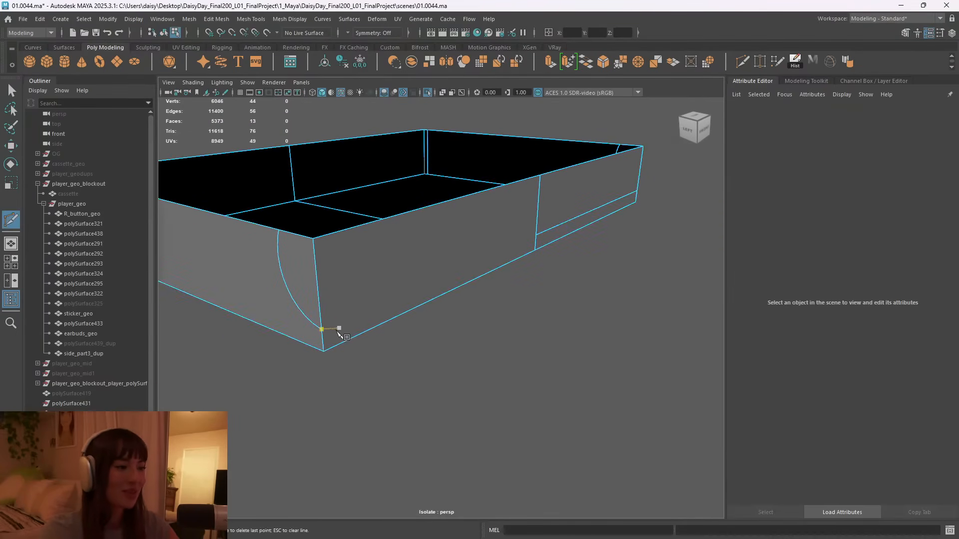
left_click(536, 235)
right_click(538, 236)
left_click_drag(538, 236, 450, 261, "alt")
right_click_drag(450, 262, 392, 272, "alt")
left_click(422, 298)
Delete the hinge-side wall faces above the cut and the side-wall faces inside the arcs.
key("q")
left_click_drag(532, 275, 591, 291, "alt")
right_click(592, 283)
left_click(491, 298)
left_click(428, 295)
key("Delete")
Weld the stray extra vertices at the ends of the arcs on both sides of the shell with Target Weld.
right_click_drag(388, 238, 330, 224)
scroll(417, 247, "up", 6)
middle_click_drag(417, 247, 427, 282, "alt")
right_click_drag(442, 227, 451, 203, "shift")
left_click_drag(414, 197, 420, 180)
left_click_drag(446, 278, 470, 210, "alt")
left_click_drag(546, 263, 490, 265, "alt")
left_click_drag(291, 253, 437, 275, "alt")
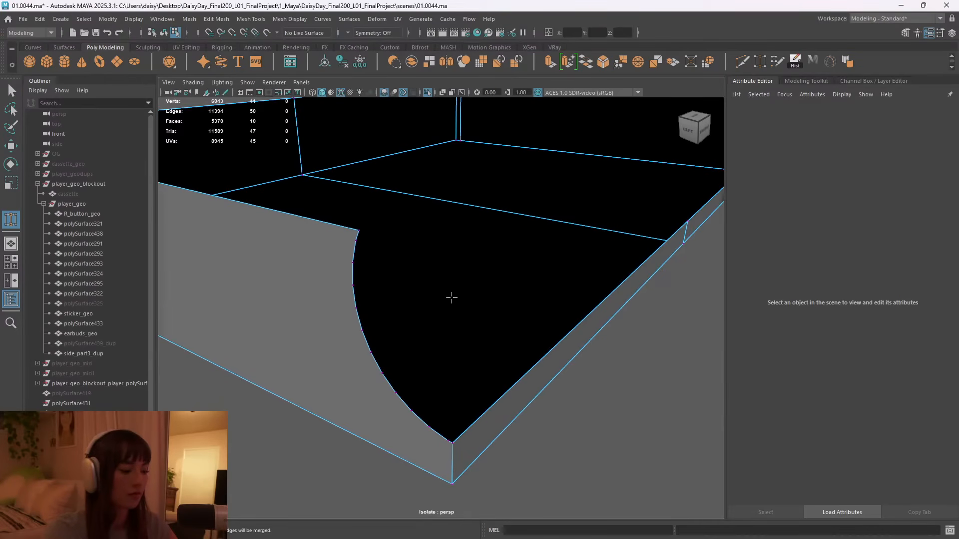
left_click_drag(448, 440, 452, 444)
left_click_drag(637, 352, 495, 327, "alt")
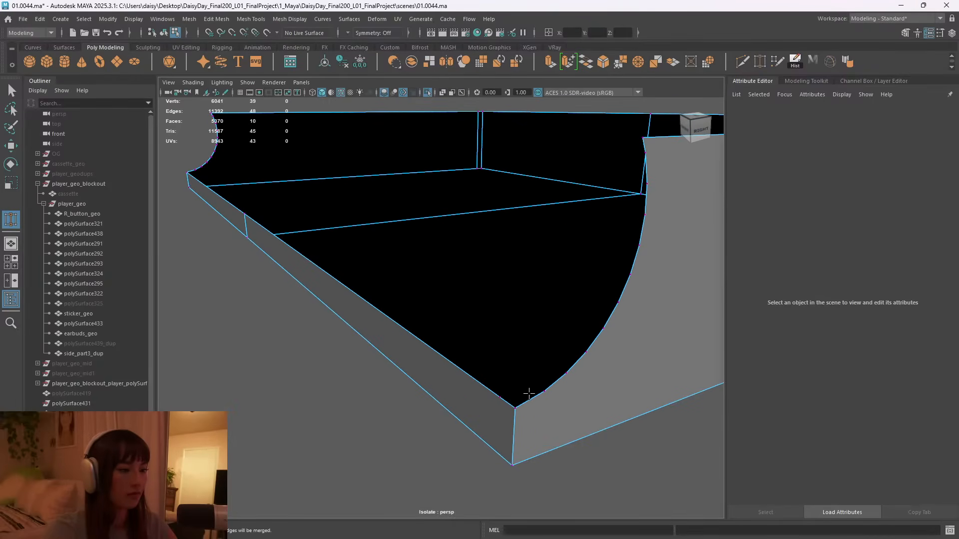
left_click_drag(497, 367, 523, 353, "alt")
right_click_drag(522, 353, 484, 328, "alt")
key("q")
Delete the left half of the lower shell up to its centre seam.
right_click_drag(446, 167, 426, 192)
left_click_drag(250, 163, 388, 325)
key("Delete")
left_click_drag(472, 296, 409, 307, "alt")
right_click_drag(410, 306, 505, 321, "alt")
middle_click_drag(505, 321, 470, 312, "alt")
left_click_drag(470, 313, 459, 334, "alt")
left_click(463, 320)
right_click_drag(464, 320, 419, 308, "alt")
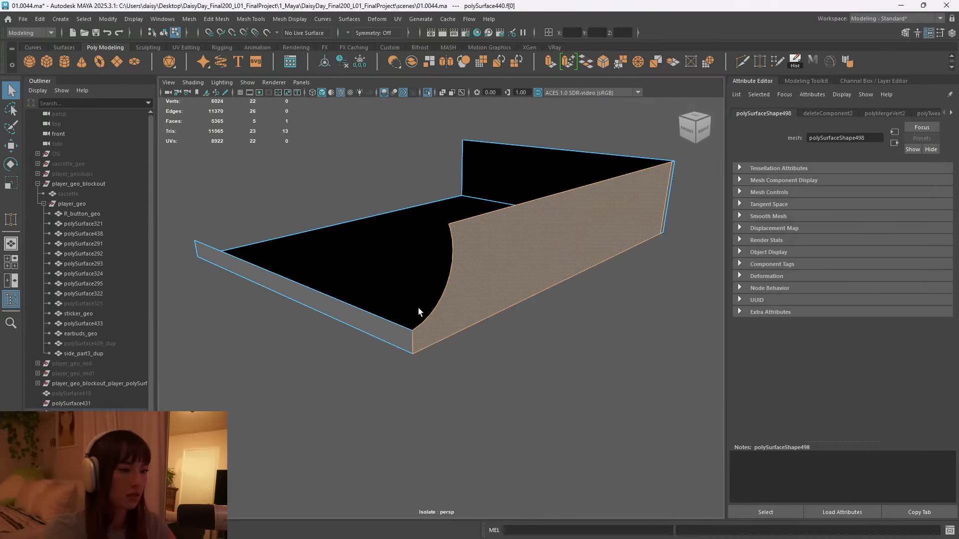
Extrude the arc edges of the right side wall across the shell to its open centre border.
left_click_drag(435, 291, 460, 312, "alt")
right_click_drag(460, 312, 592, 321, "alt")
left_click_drag(593, 321, 529, 315, "alt")
right_click_drag(529, 315, 507, 290, "alt")
right_click_drag(515, 242, 512, 215)
left_click_drag(511, 247, 430, 189, "alt")
left_click(451, 262)
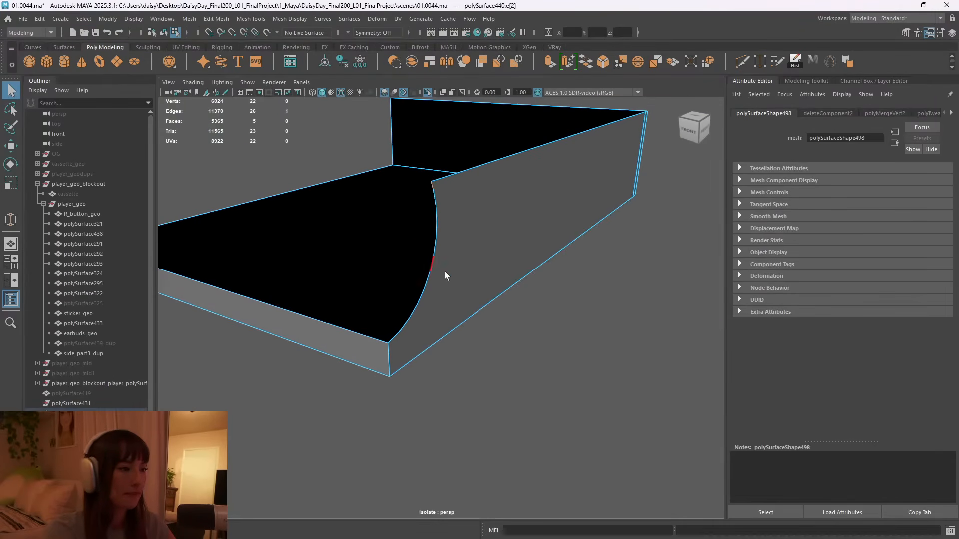
double_click(391, 338, "shift")
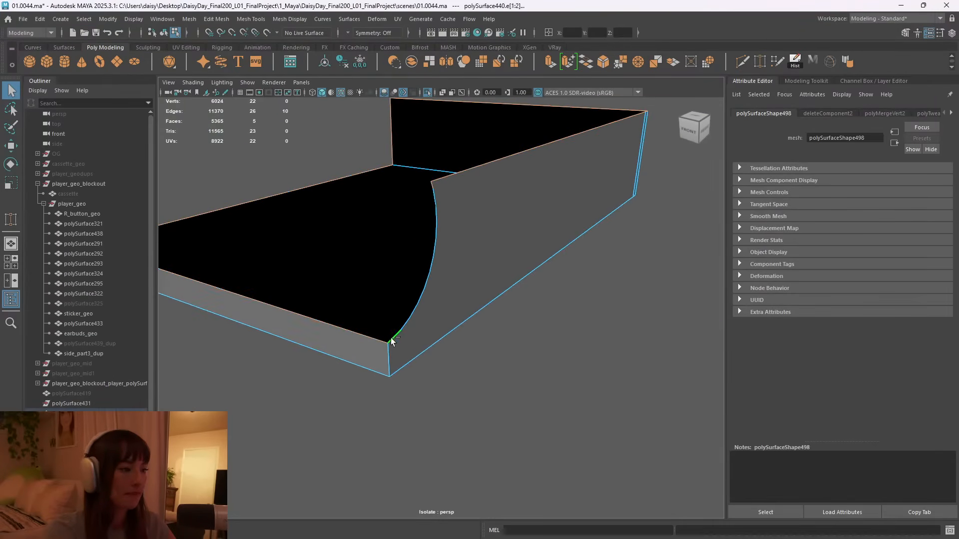
left_click(433, 185)
left_click(433, 198, "shift")
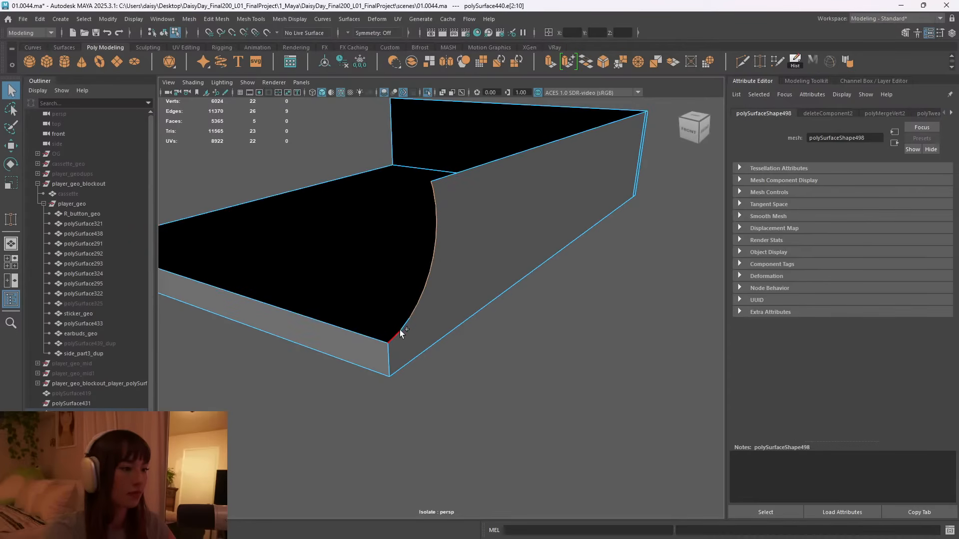
scroll(396, 334, "down", 5)
key("ctrl+e")
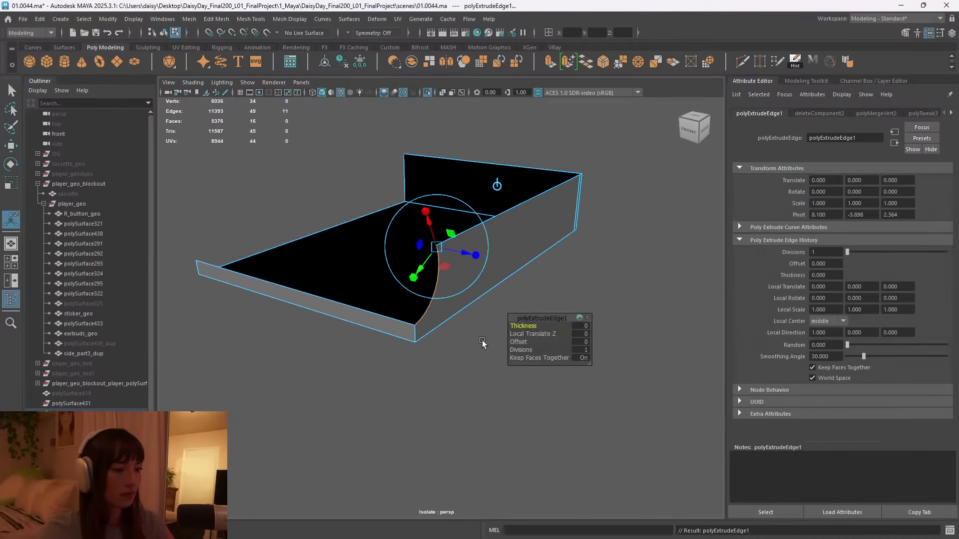
key("w")
left_click_drag(475, 296, 306, 254)
left_click_drag(279, 272, 349, 336, "alt")
left_click_drag(480, 351, 352, 358)
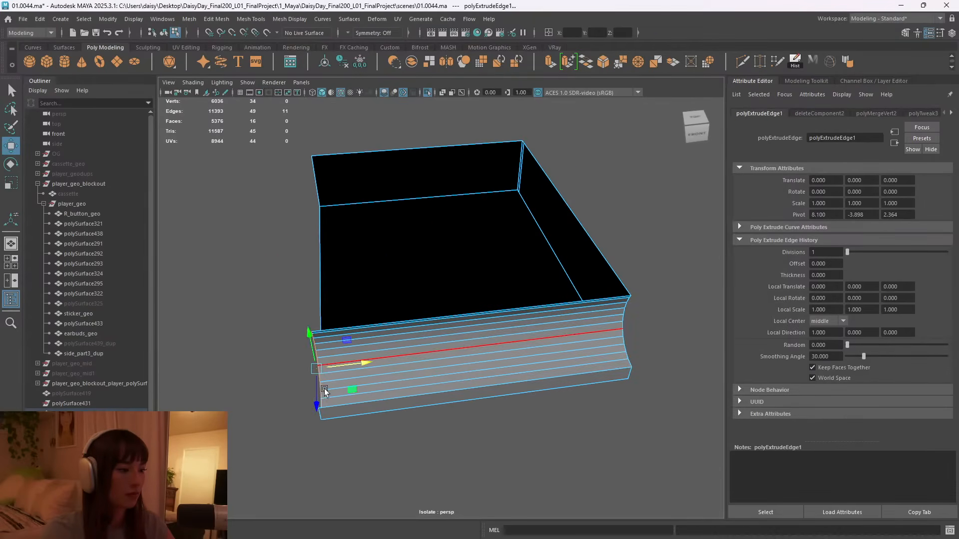
Snap the end vertices of the extruded curved surface into line with the shell's open centre border.
scroll(387, 302, "up", 5)
left_click_drag(387, 302, 342, 275, "alt")
right_click(324, 220, "shift")
right_click_drag(324, 220, 224, 195, "shift")
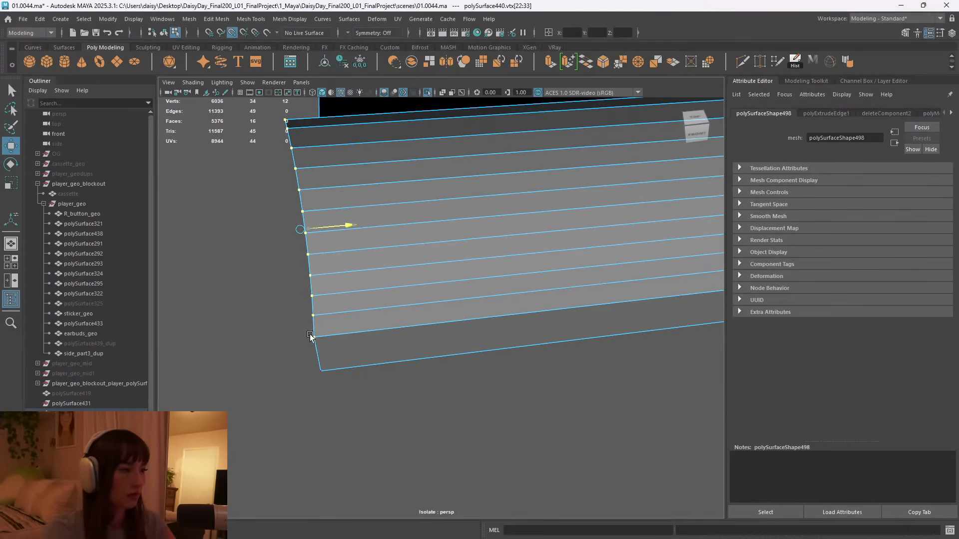
left_click_drag(467, 354, 429, 337, "alt")
Merge the overlapping vertices where the curved surface meets the shell's border.
right_click_drag(567, 227, 519, 224)
left_click_drag(506, 243, 531, 253)
right_click(514, 245, "shift")
right_click_drag(514, 246, 563, 149, "shift")
left_click_drag(622, 309, 513, 302, "alt")
Check the shell's curved recess against the hinge cylinder in the full model and again with the shell isolated.
scroll(513, 302, "down", 3)
right_click_drag(607, 199, 642, 179)
left_click_drag(642, 258, 577, 258, "alt")
key("ctrl+1")
scroll(577, 257, "down", 4)
left_click_drag(504, 262, 424, 260, "alt")
middle_click_drag(343, 257, 391, 256, "alt")
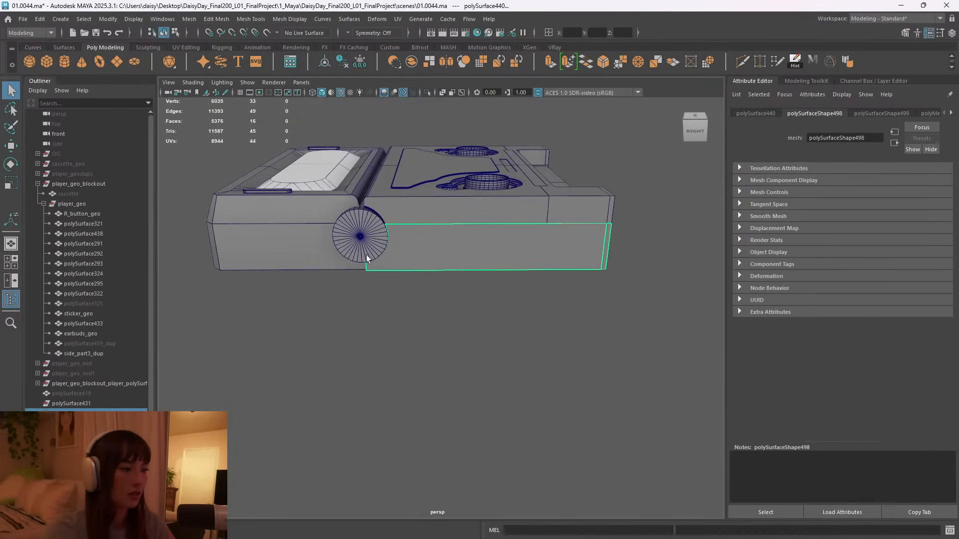
scroll(391, 256, "up", 4)
middle_click_drag(439, 212, 534, 289, "alt")
key("ctrl+1")
left_click_drag(499, 229, 559, 182, "alt")
scroll(617, 200, "up", 5)
middle_click_drag(618, 192, 543, 246, "alt")
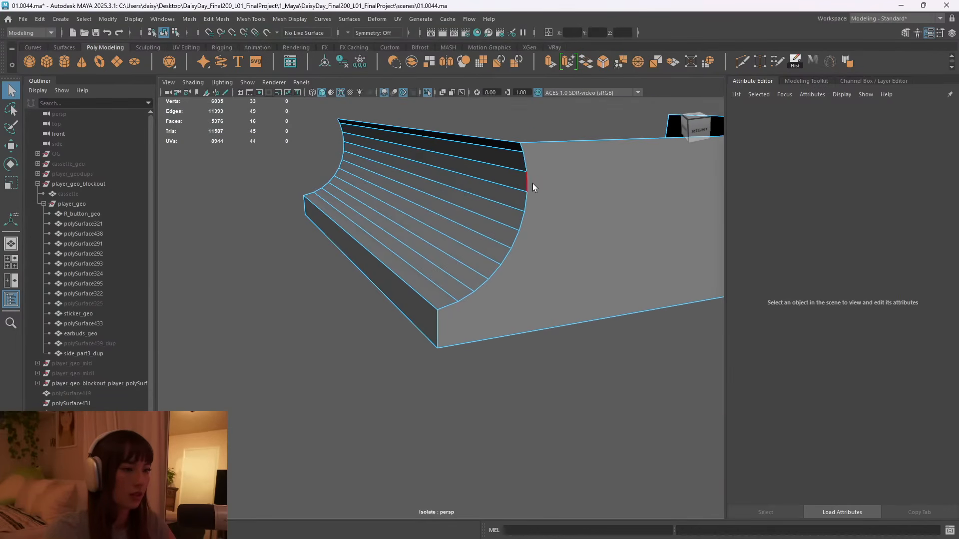
left_click(522, 148)
left_click(444, 307, "shift")
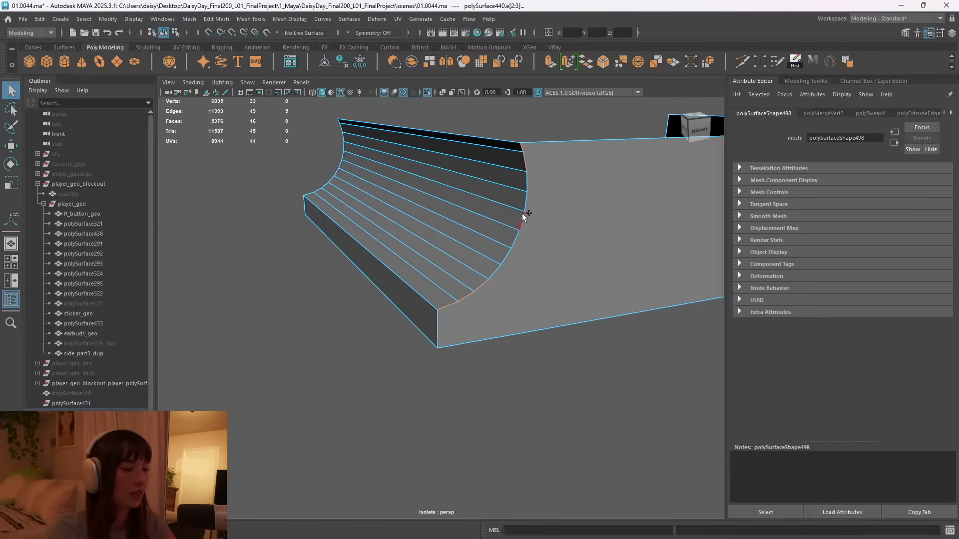
left_click(502, 265, "shift")
left_click(507, 256, "shift")
left_click_drag(508, 256, 445, 237, "alt")
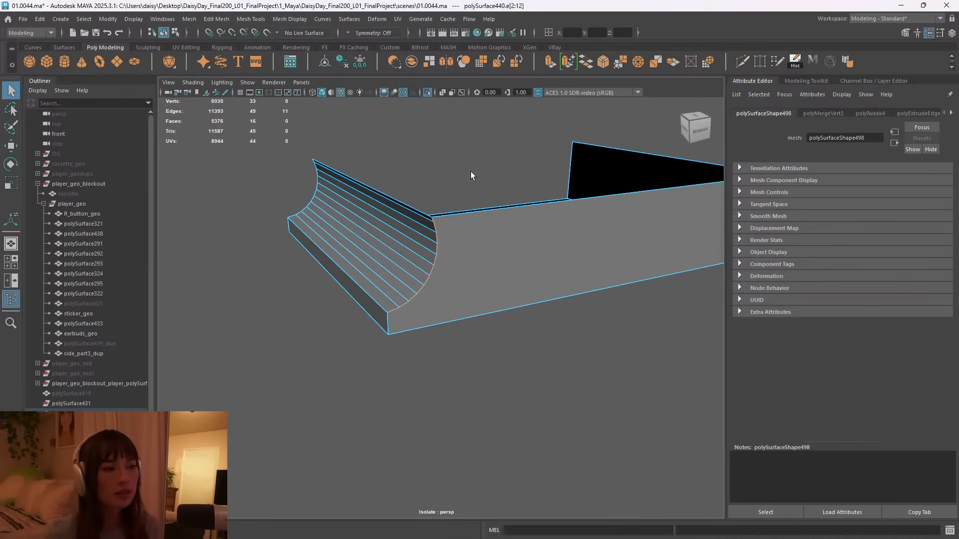
left_click(488, 248)
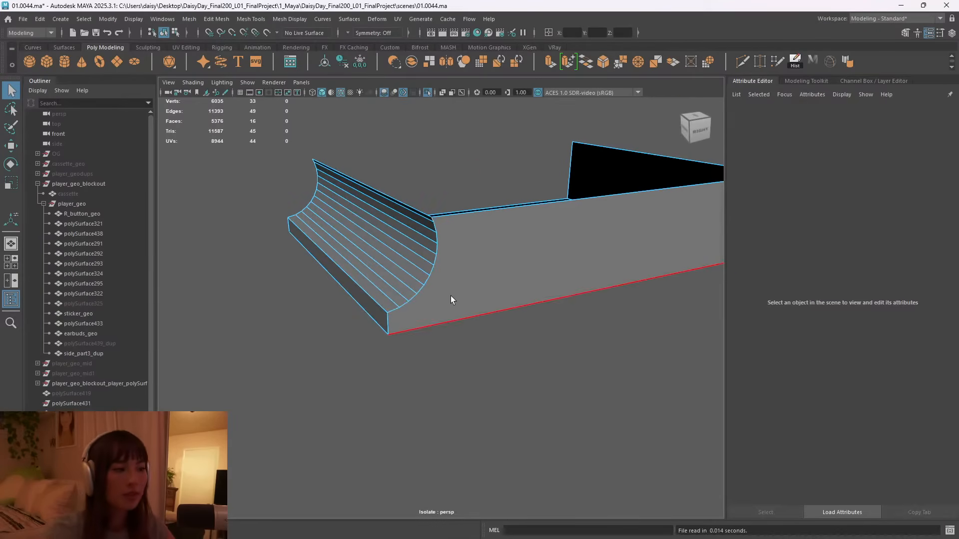
scroll(499, 292, "up", 3)
left_click_drag(452, 281, 549, 296, "alt")
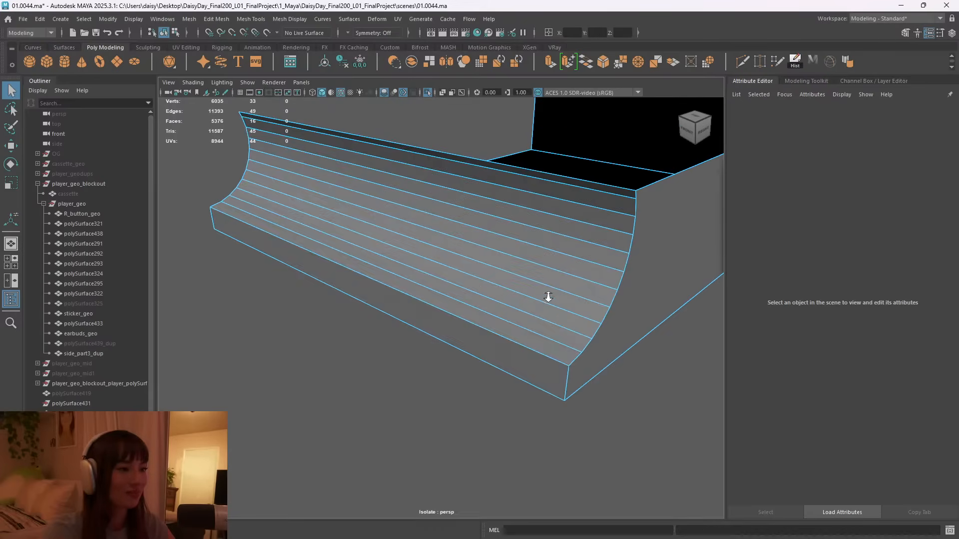
Bevel the arc edges at the right end of the shell's curved recess with 2 segments.
scroll(557, 295, "down", 4)
middle_click_drag(570, 291, 468, 275, "alt")
scroll(441, 264, "up", 5)
right_click(432, 197)
left_click_drag(433, 190, 457, 197, "alt")
left_click(427, 202)
left_click(428, 219, "shift")
left_click(433, 244, "shift")
left_click(432, 274, "shift")
key("ctrl+z")
left_click(432, 276, "shift")
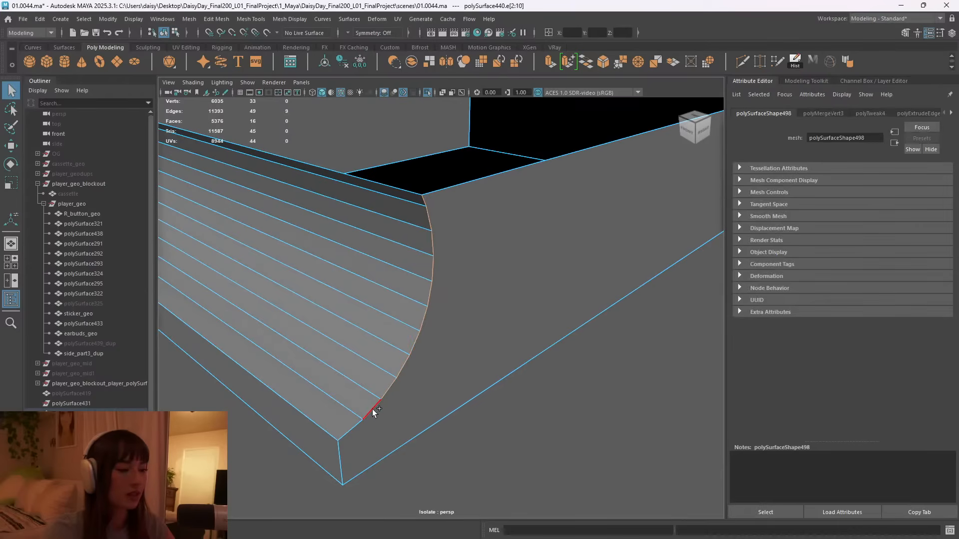
left_click(353, 429, "shift")
key("ctrl+b")
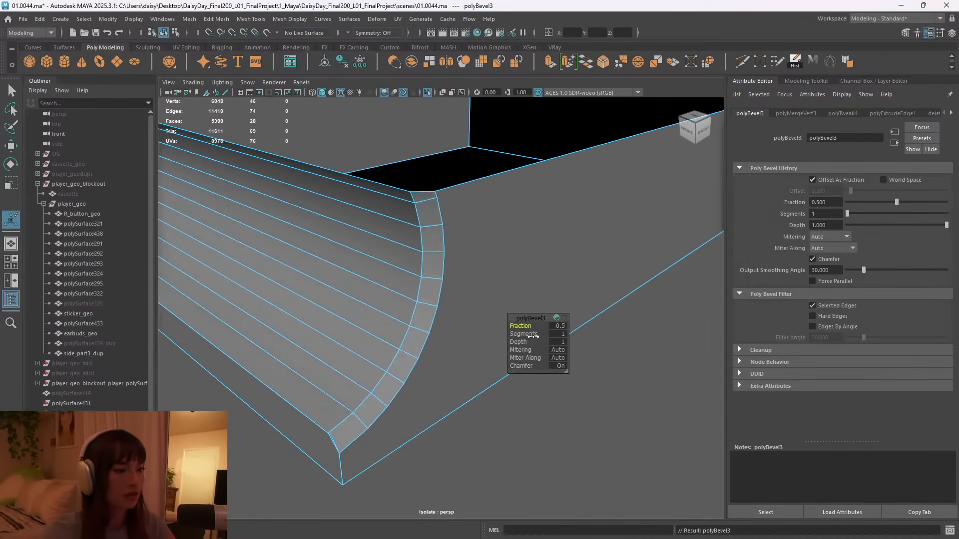
right_click_drag(467, 349, 394, 314, "alt")
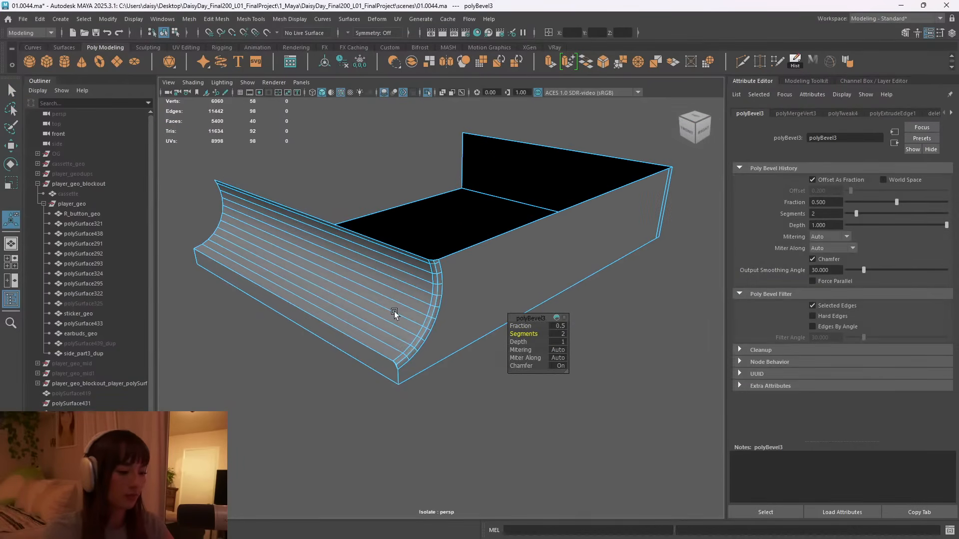
Show the full model and compare the bevelled recess edge around the hinge cylinder with the reference image.
key("ctrl+1")
left_click_drag(445, 326, 361, 304, "alt")
middle_click_drag(360, 304, 450, 283, "alt")
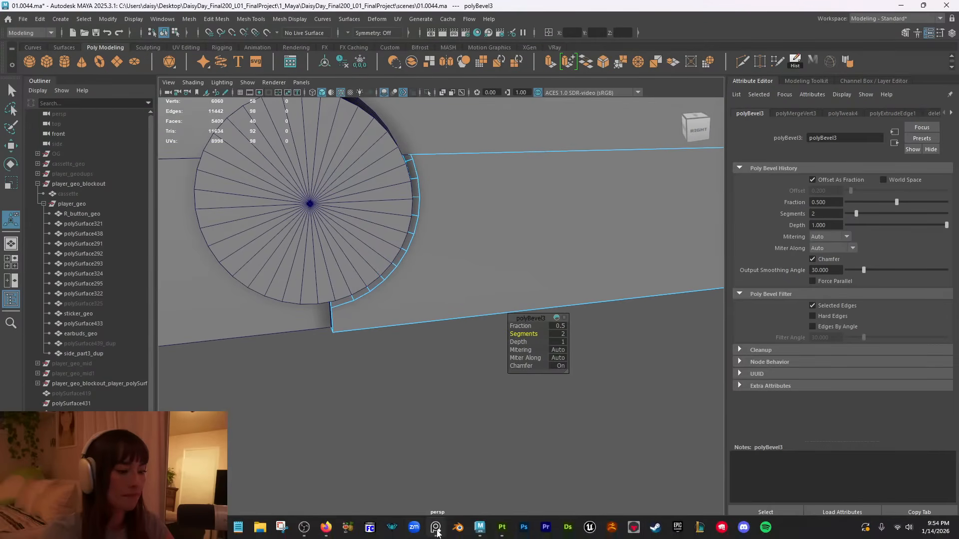
left_click(436, 528)
scroll(204, 190, "down", 1)
scroll(203, 185, "up", 5)
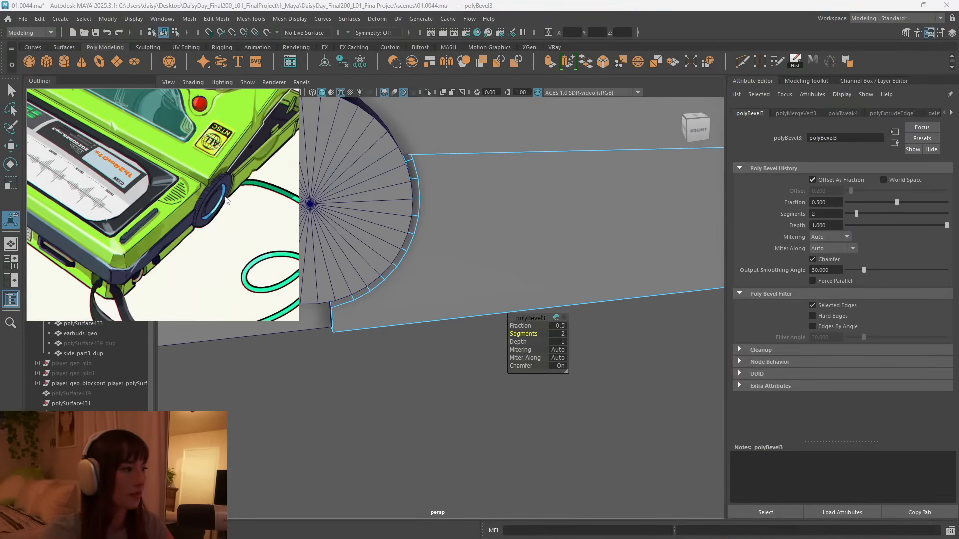
Set the recess edge bevel's fraction to 1 and its segments to 3.
mouse_move(435, 286)
left_mouse_down("alt")
mouse_move(482, 286)
mouse_move(426, 276)
left_mouse_up("alt")
left_click_drag(520, 327, 547, 325)
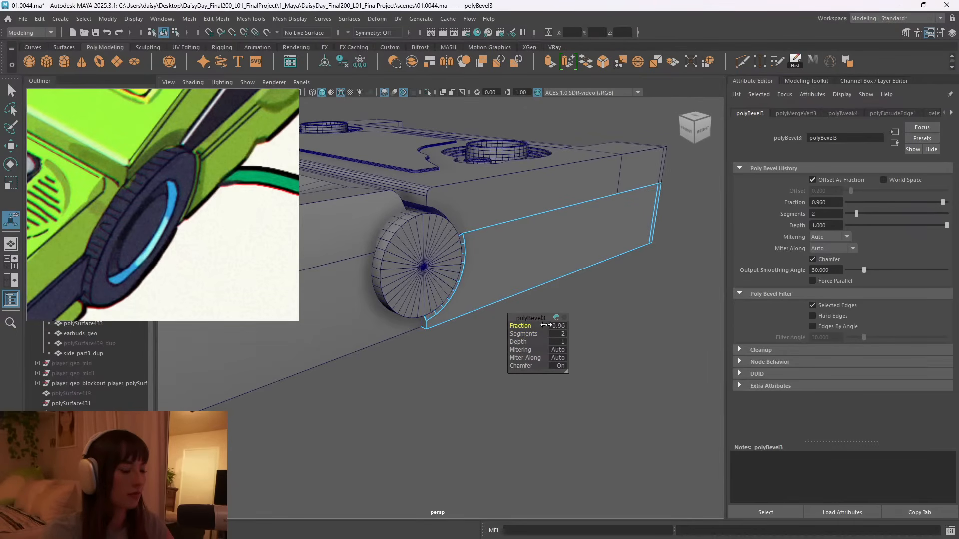
right_click_drag(639, 315, 475, 280, "alt")
left_click_drag(475, 280, 486, 283, "alt")
right_click_drag(486, 283, 724, 315, "alt")
middle_click_drag(567, 293, 525, 297, "alt")
left_click_drag(522, 326, 523, 327)
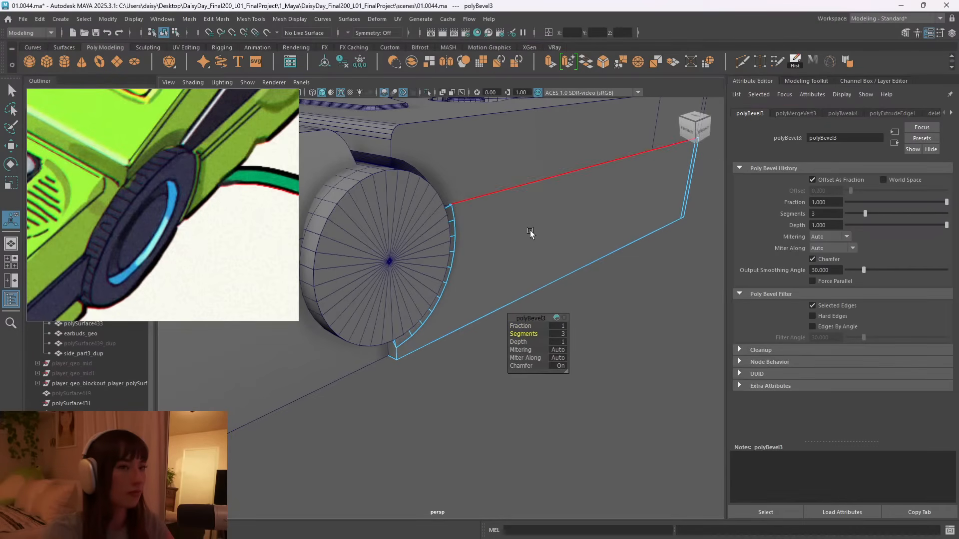
Isolate the lower shell and examine the bevelled arc edge, especially where it ends at the lower corner.
left_click_drag(548, 248, 496, 255, "alt")
right_click_drag(407, 234, 448, 231, "alt")
middle_click_drag(448, 232, 542, 255, "alt")
right_click_drag(541, 204, 585, 186)
key("ctrl+1")
key("f")
left_click_drag(493, 232, 454, 192, "alt")
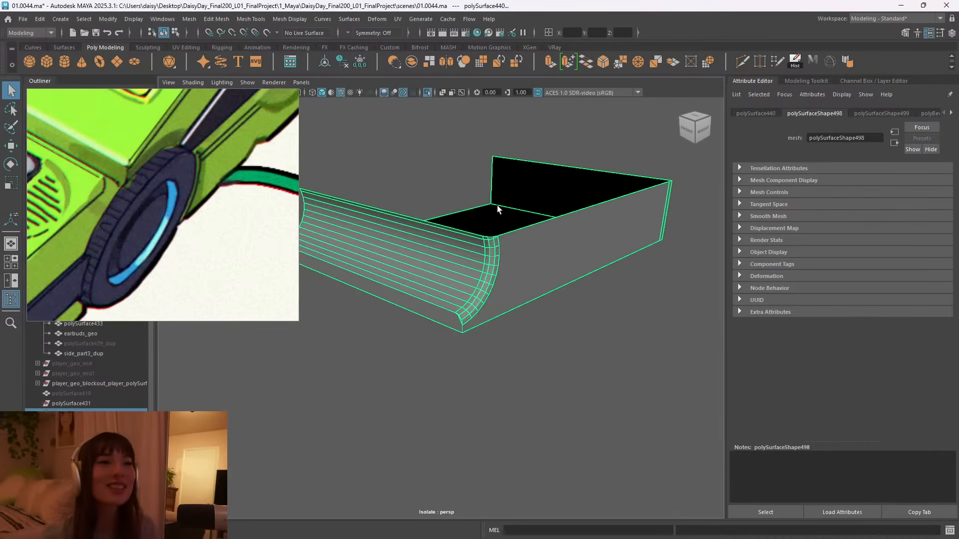
right_click_drag(521, 279, 474, 261, "alt")
middle_click_drag(474, 261, 500, 247, "alt")
right_click_drag(499, 247, 613, 262, "alt")
left_click_drag(611, 260, 475, 244, "alt")
right_click_drag(475, 244, 505, 223, "alt")
left_click_drag(505, 223, 493, 222, "alt")
right_click_drag(493, 222, 521, 224, "alt")
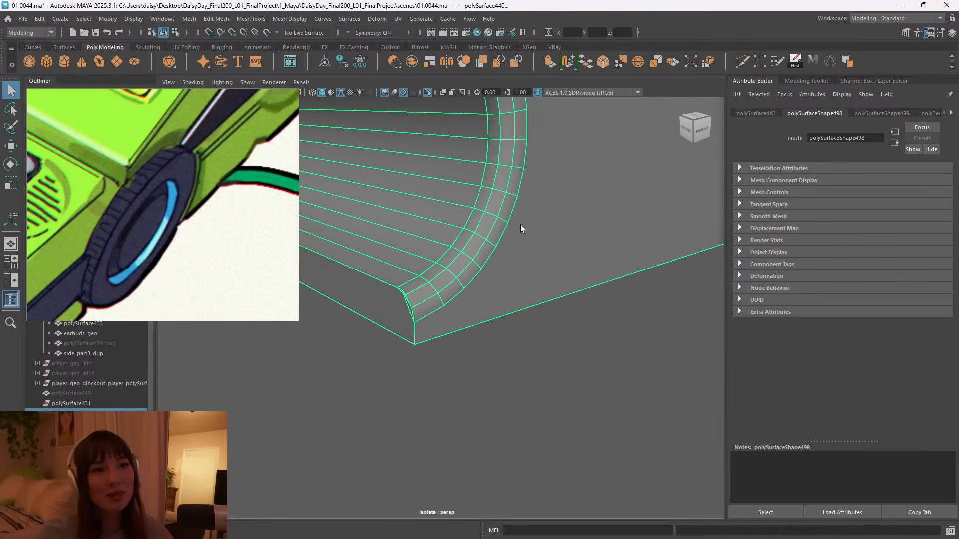
left_click_drag(511, 232, 507, 226, "alt")
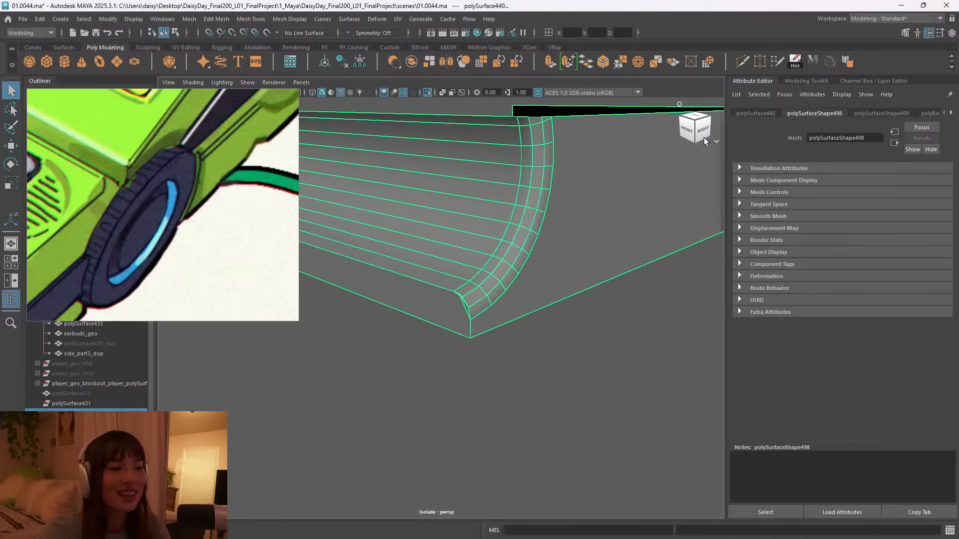
Merge the stray bevel vertex at the recess's lower corner into the neighbouring recess vertex.
left_click_drag(510, 279, 518, 283, "alt")
right_click_drag(518, 283, 585, 289, "alt")
middle_click_drag(584, 289, 524, 281, "alt")
right_click_drag(524, 281, 547, 278, "alt")
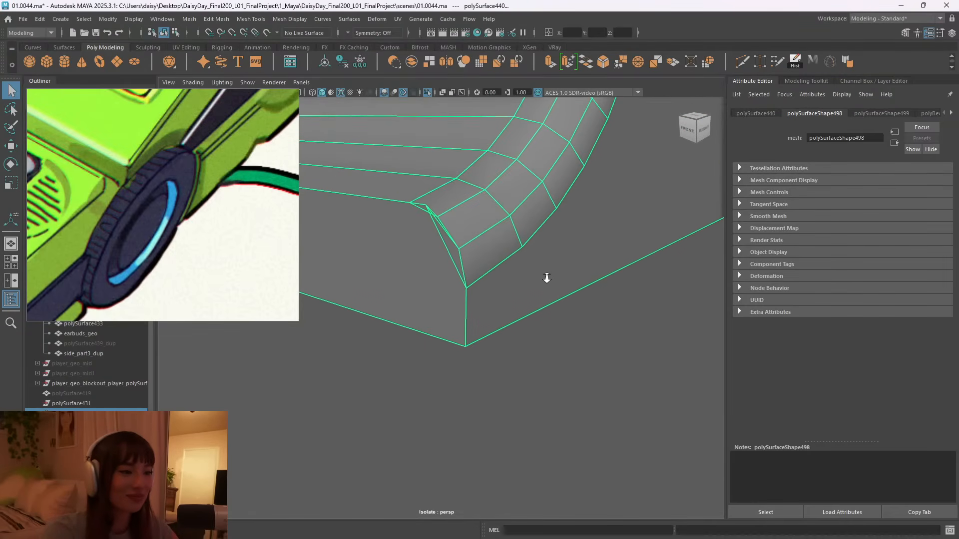
key("g")
right_click_drag(459, 206, 421, 196)
left_click_drag(426, 205, 406, 205)
right_click_drag(534, 233, 414, 206, "alt")
left_click_drag(469, 229, 466, 255, "alt")
key("q")
right_click_drag(549, 194, 589, 173)
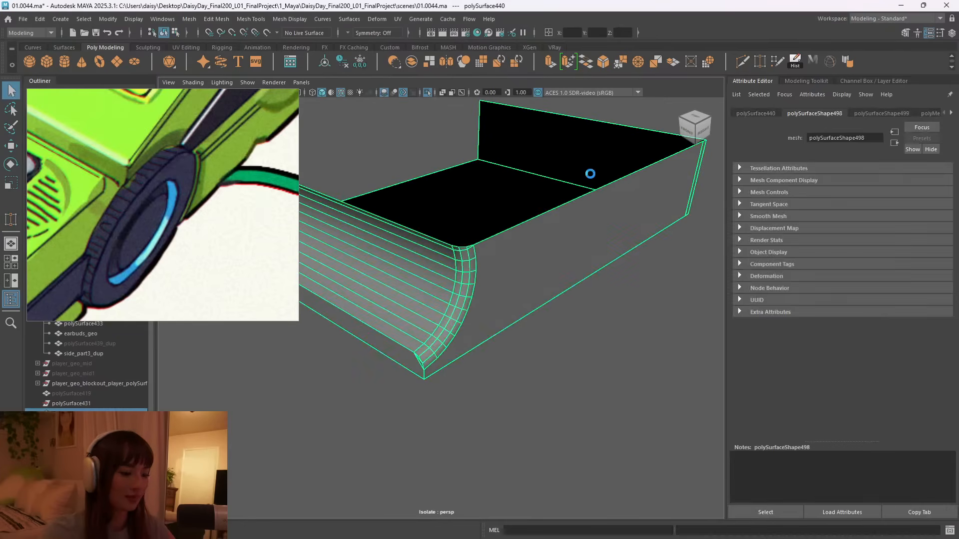
Check the shell's bevelled recess beside the hinge cylinder and upper body in the full model.
key("ctrl+1")
right_click_drag(587, 253, 468, 317, "alt")
left_click_drag(468, 313, 406, 279, "alt")
left_click(405, 343)
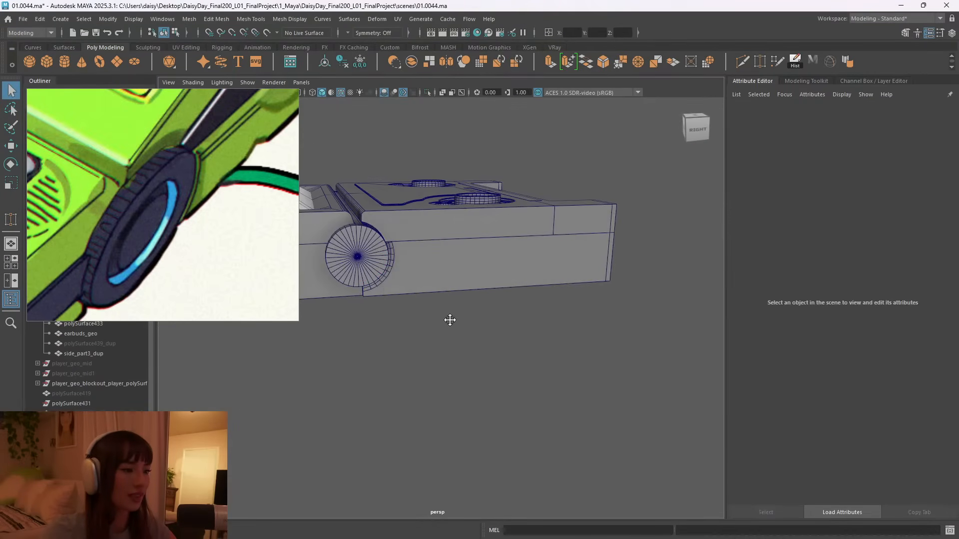
left_click_drag(450, 321, 457, 335, "alt")
left_click(449, 283)
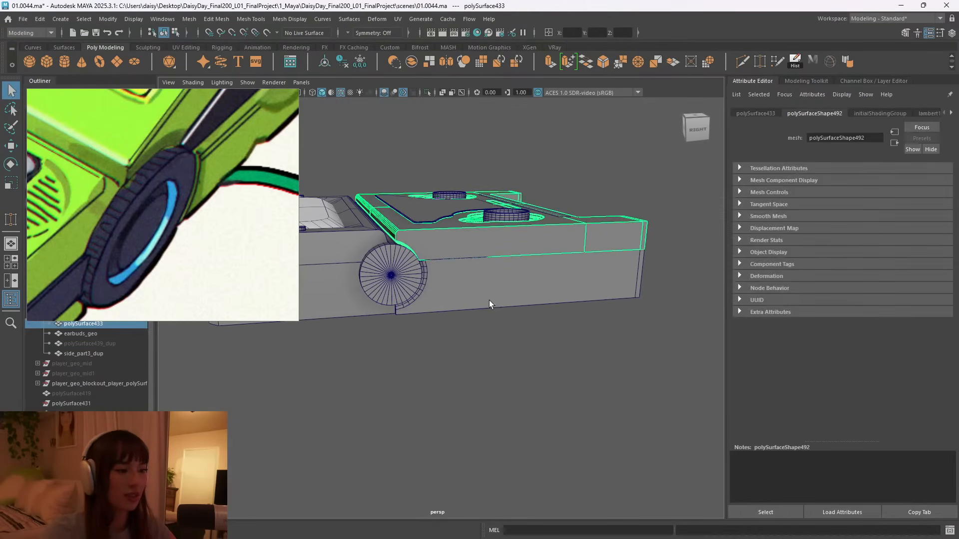
left_click_drag(537, 304, 511, 286, "alt")
Snap the isolated shell's pivot to the lower front vertex of its open centre border.
key("w")
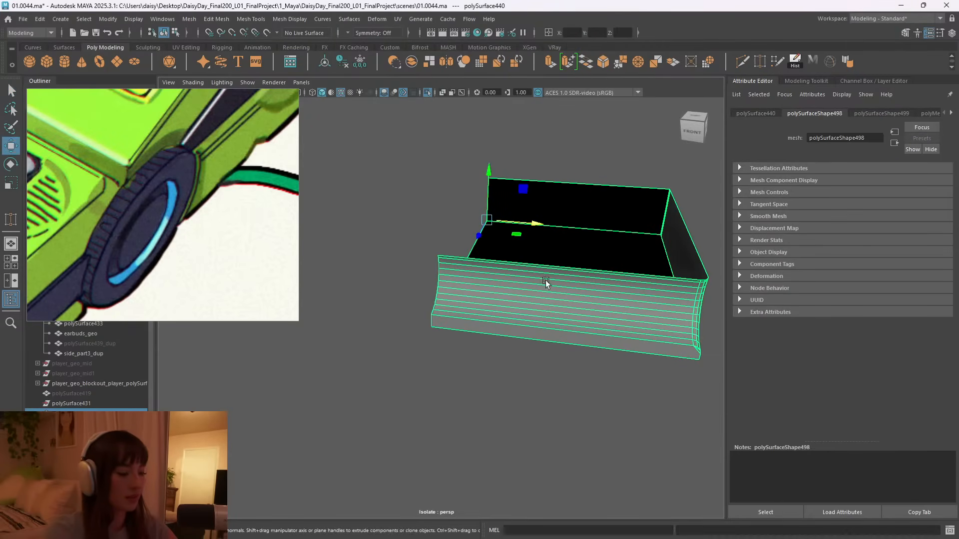
key("d")
key("v")
left_click_drag(487, 222, 426, 328)
Mirror the half shell across X with the Object axis position and a merge threshold of 0.1.
right_click_drag(493, 242, 483, 365, "shift")
left_click(579, 334)
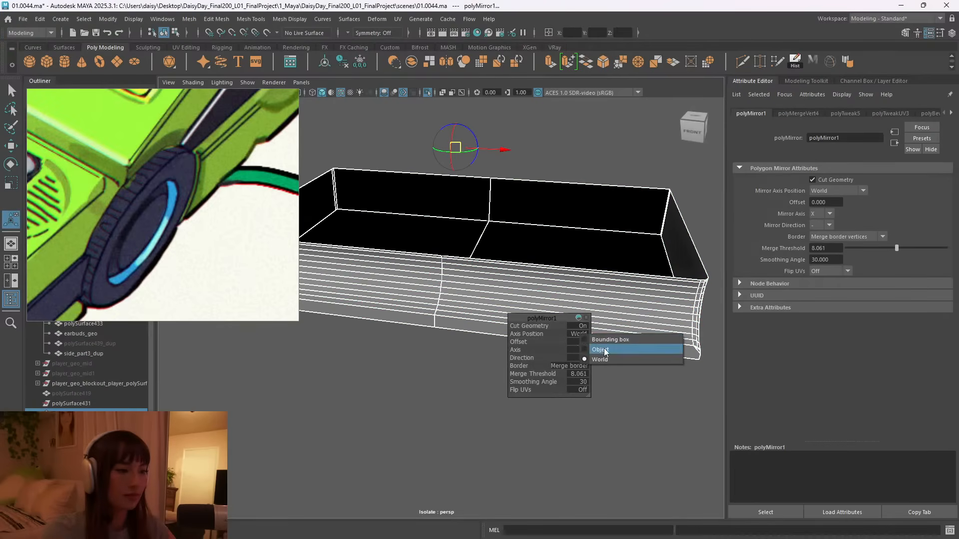
left_click(604, 349)
left_click(583, 376)
type("0.1")
key("Return")
left_click(478, 371)
Show the full model and check how the mirrored shell's back corner lines up with the upper body.
left_click_drag(609, 402, 524, 331, "alt")
right_click_drag(561, 256, 607, 240)
key("ctrl+1")
left_click_drag(631, 256, 444, 350, "alt")
middle_click_drag(443, 349, 467, 315, "alt")
right_click_drag(467, 315, 520, 323, "alt")
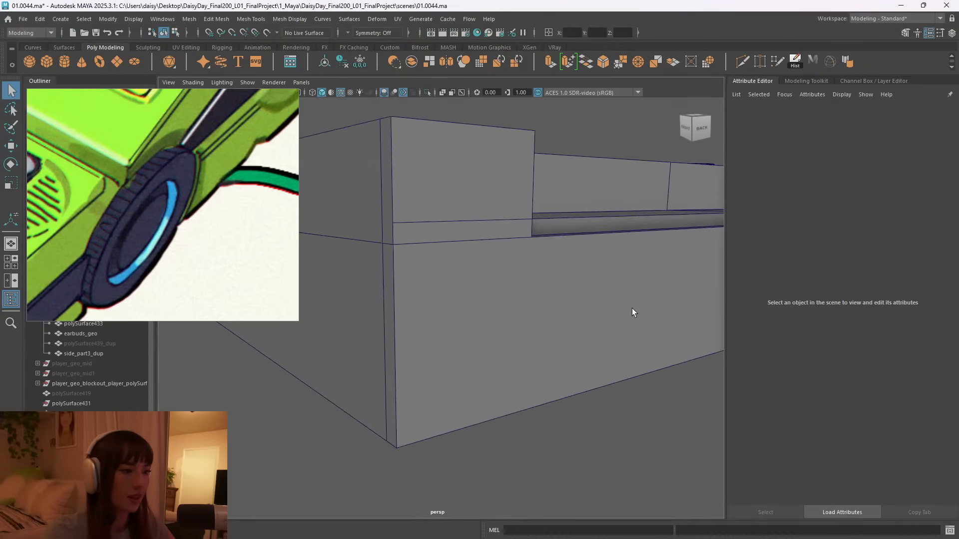
right_click_drag(631, 308, 469, 320, "alt")
left_click_drag(469, 319, 450, 340, "alt")
Select the vertices of the mirrored shell's left side and place their pivot at the recess's top corner.
left_click(465, 320)
left_click_drag(517, 337, 439, 325, "alt")
right_click_drag(568, 240, 533, 228)
left_click_drag(478, 196, 491, 224)
left_click_drag(543, 355, 558, 270, "alt")
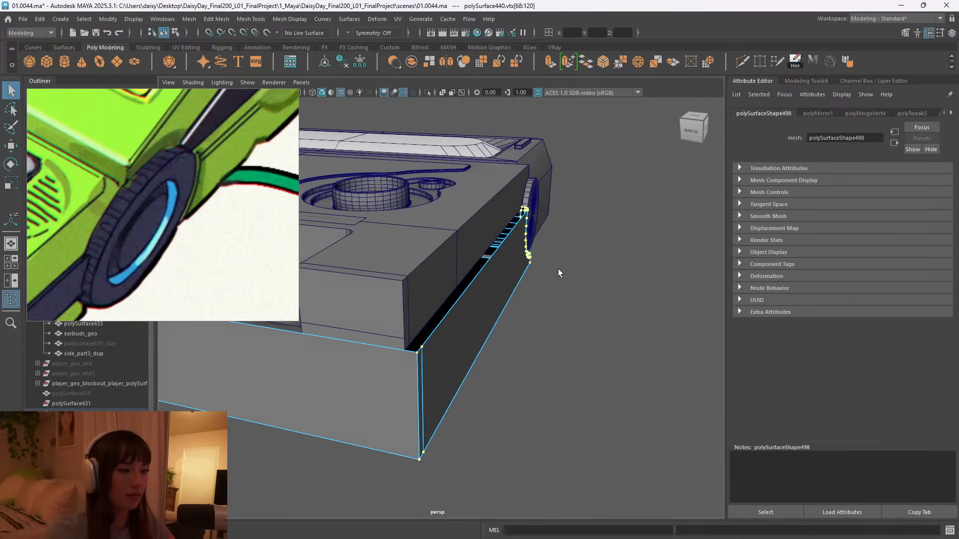
left_click_drag(505, 321, 447, 339, "alt")
right_click_drag(447, 338, 529, 325, "alt")
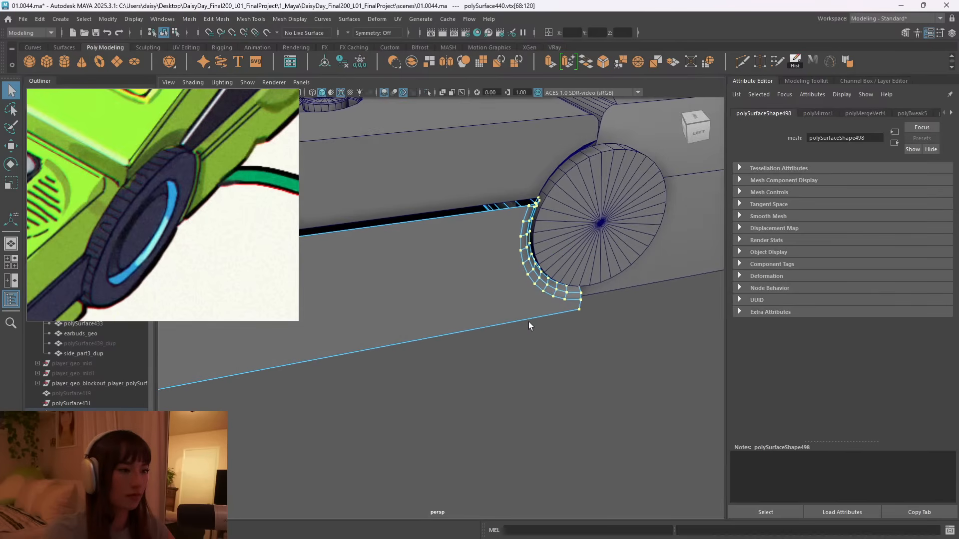
key("w")
scroll(535, 322, "down", 3)
key("d")
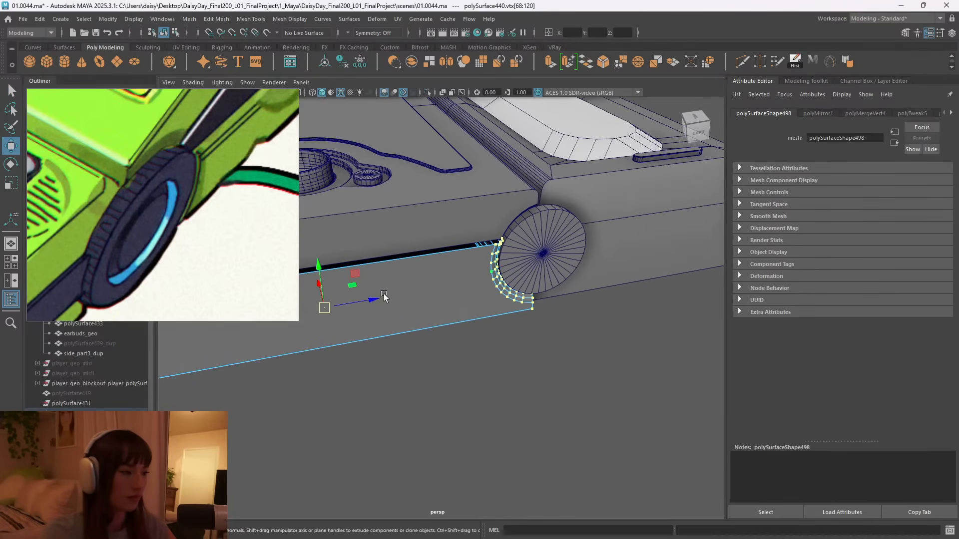
left_click(496, 242)
key("d")
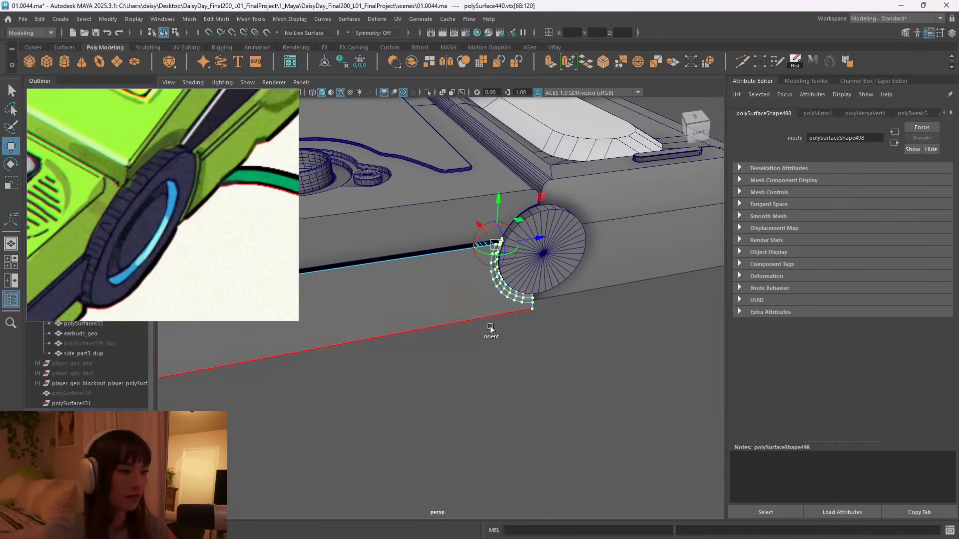
Move the left side vertices along X and snap them flush with the upper body's side edge.
left_click_drag(471, 333, 544, 235, "alt")
key("b")
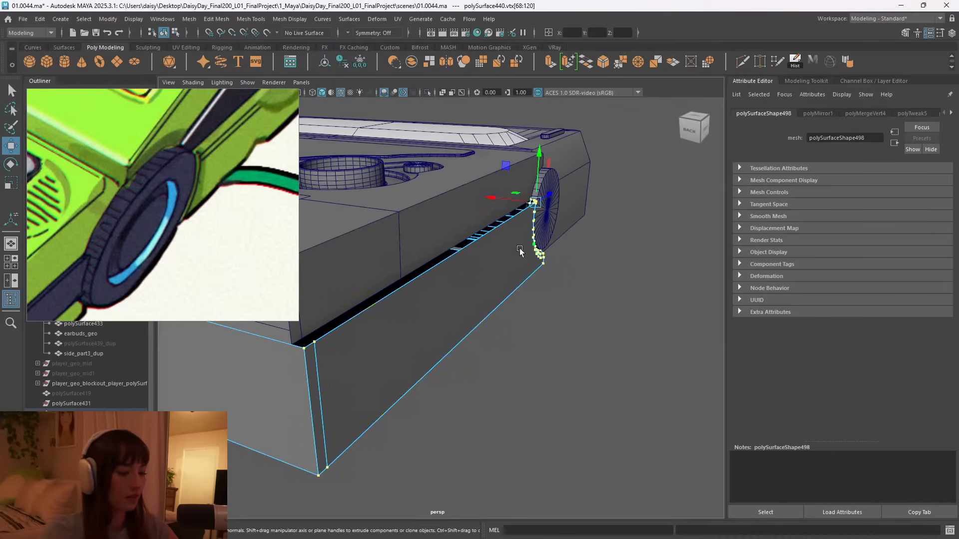
left_click_drag(508, 199, 392, 279)
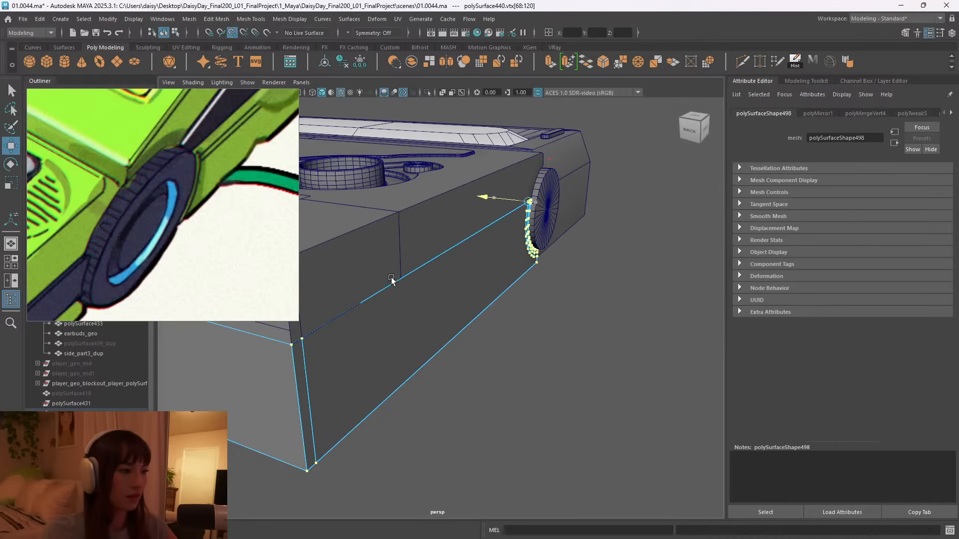
left_click(294, 345)
left_click_drag(294, 344, 433, 278, "alt")
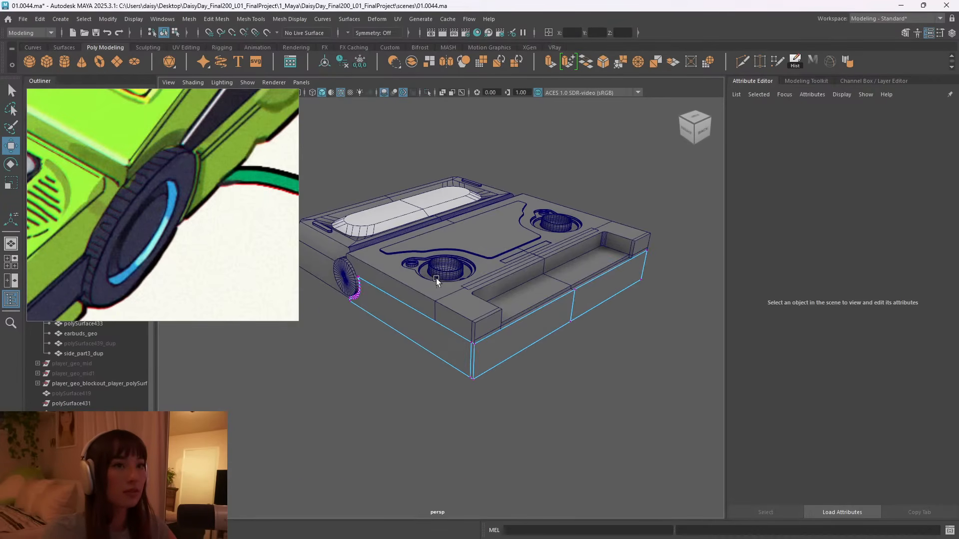
Isolate the whole lower shell and examine the bevelled edges at both ends of the curved recess.
right_click_drag(433, 277, 505, 275, "alt")
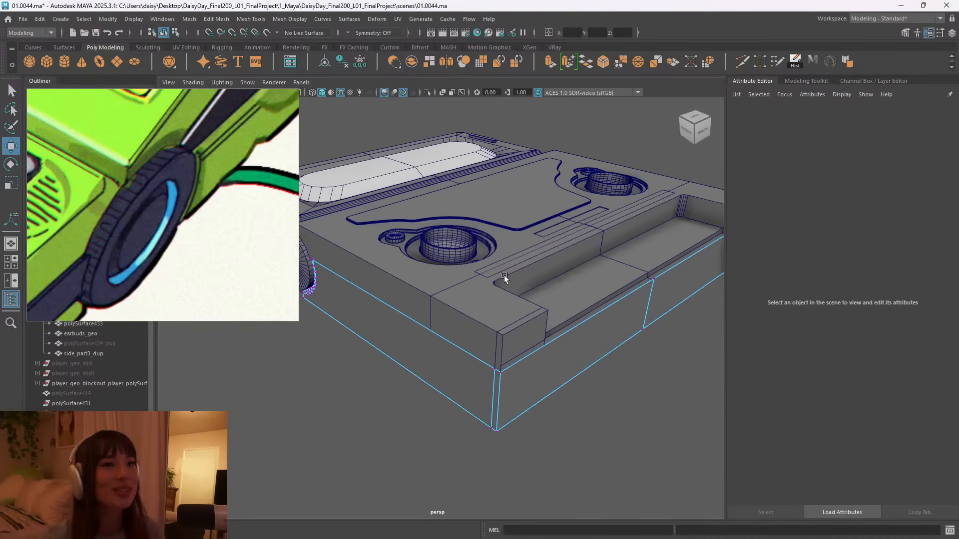
scroll(512, 311, "down", 5)
left_click_drag(513, 313, 600, 315, "alt")
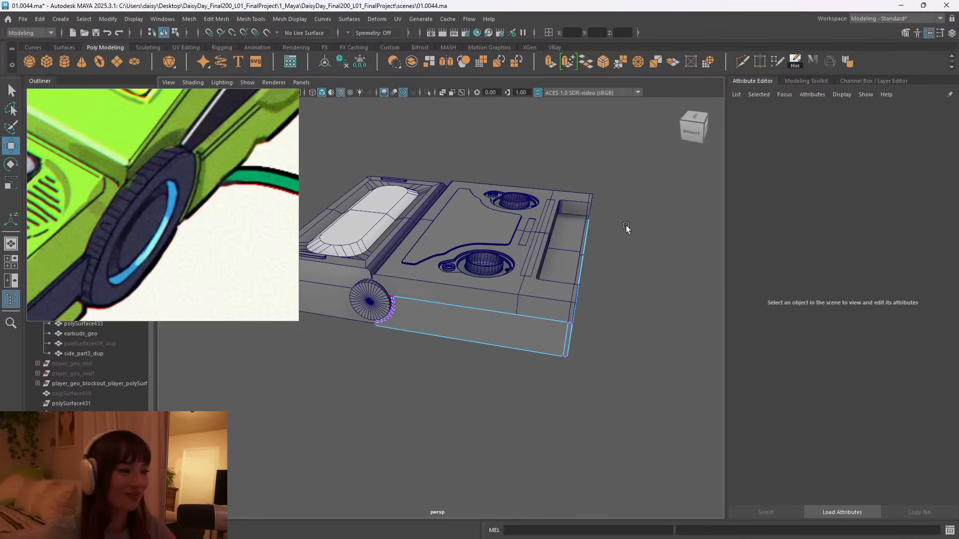
right_click_drag(626, 226, 659, 204)
left_click_drag(442, 321, 520, 294, "alt")
scroll(524, 314, "up", 5)
scroll(507, 292, "up", 4)
key("ctrl+1")
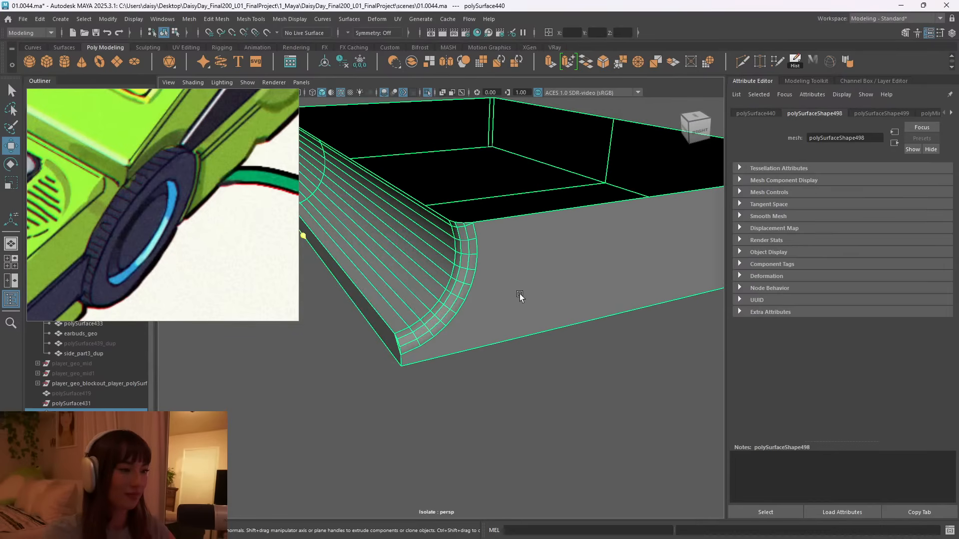
scroll(528, 301, "down", 5)
left_click_drag(355, 266, 608, 272, "alt")
scroll(471, 343, "up", 5)
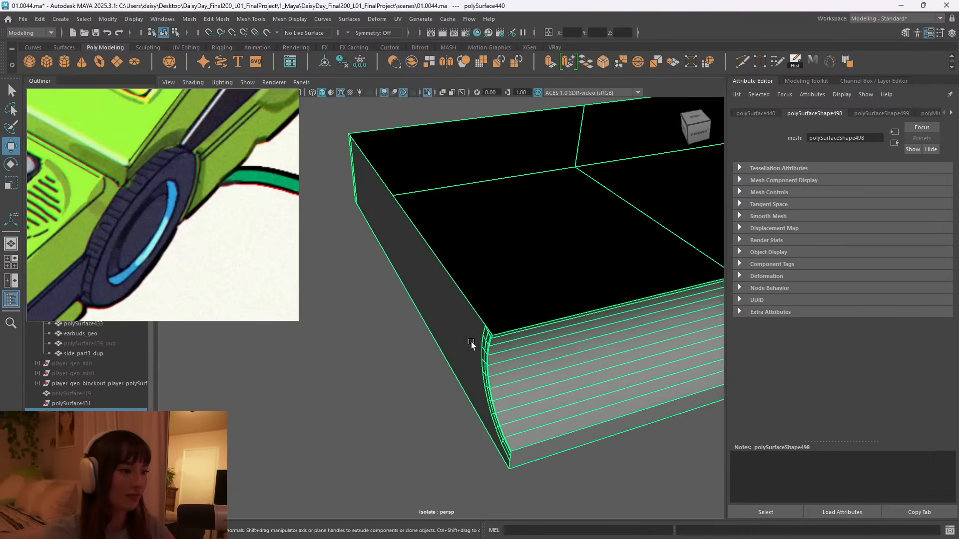
left_click_drag(471, 343, 437, 304, "alt")
scroll(553, 273, "up", 5)
scroll(553, 273, "down", 3)
left_click_drag(508, 300, 492, 300, "alt")
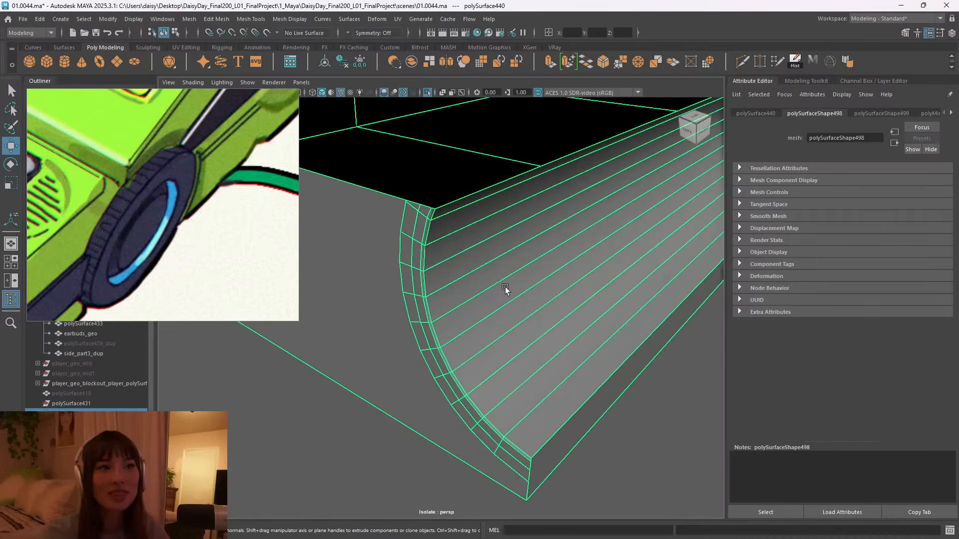
Check the finished shell's fit against the hinge cylinder and upper body in the full model.
scroll(596, 288, "down", 5)
left_click_drag(596, 288, 529, 284, "alt")
key("ctrl+1")
scroll(530, 284, "up", 3)
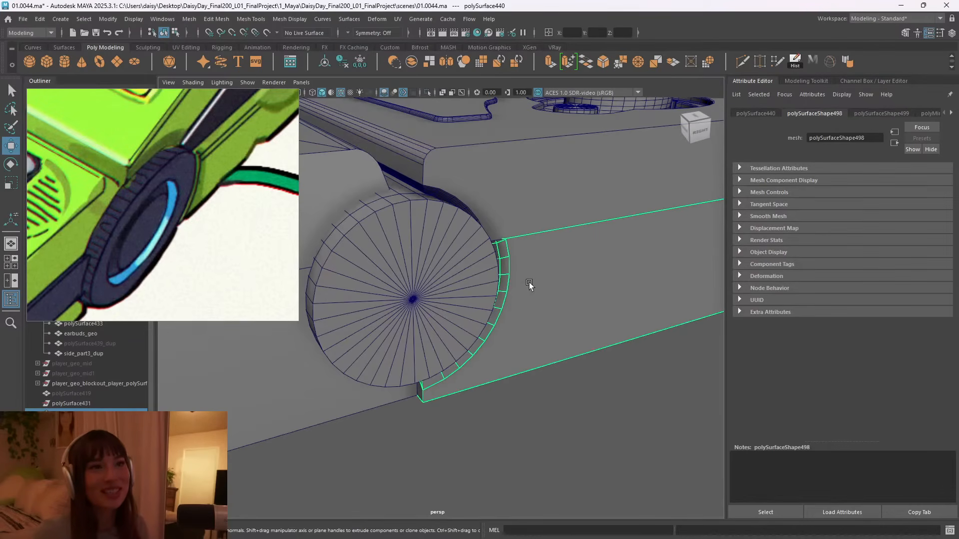
right_click_drag(565, 294, 458, 308, "alt")
left_click_drag(459, 308, 477, 310, "alt")
right_click_drag(550, 285, 593, 238)
left_click(660, 319)
left_click(585, 293)
right_click_drag(607, 273, 587, 332)
left_click_drag(587, 332, 536, 328, "alt")
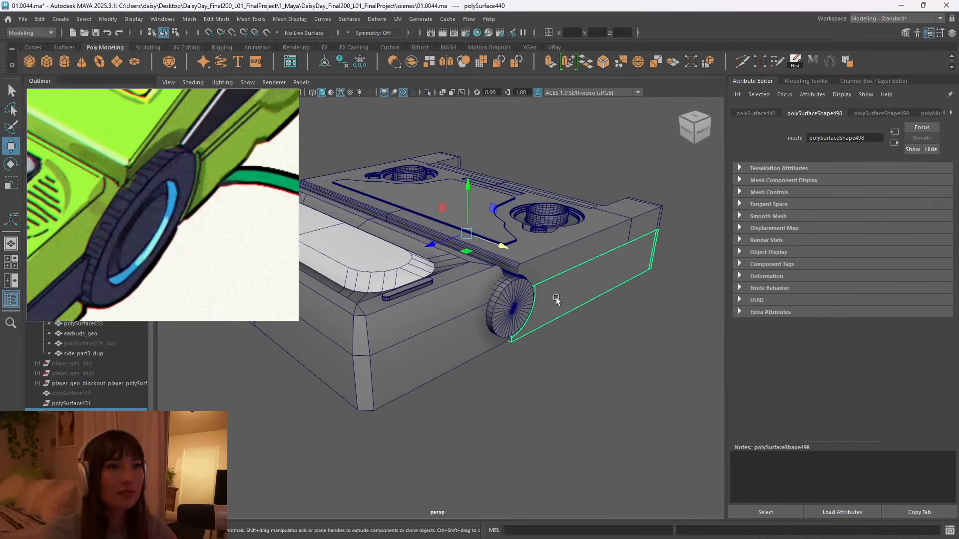
left_click_drag(627, 305, 547, 292, "alt")
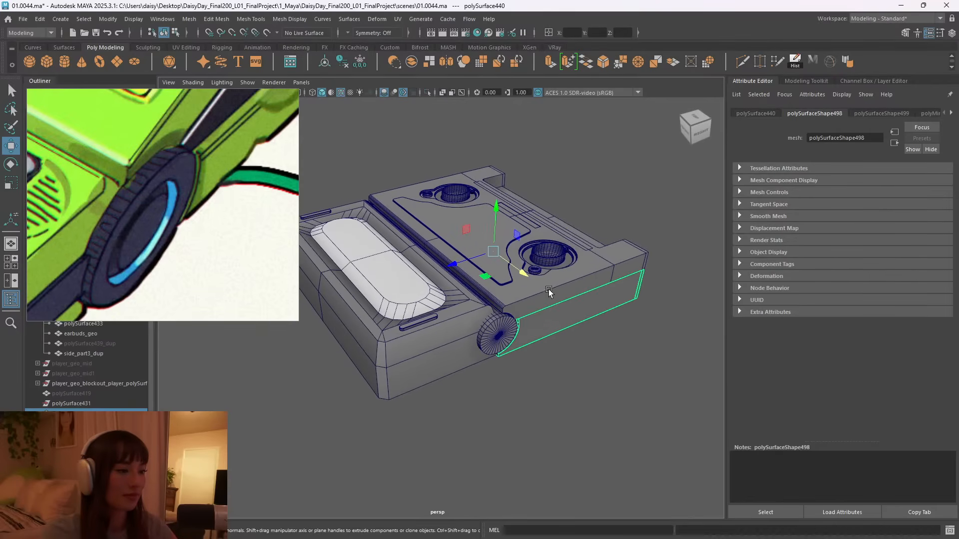
Compare the back corner of the player body with the corresponding corner in the reference image.
left_click(590, 205)
left_click_drag(587, 244, 413, 316, "alt")
right_click_drag(413, 317, 447, 285, "alt")
scroll(254, 183, "down", 3)
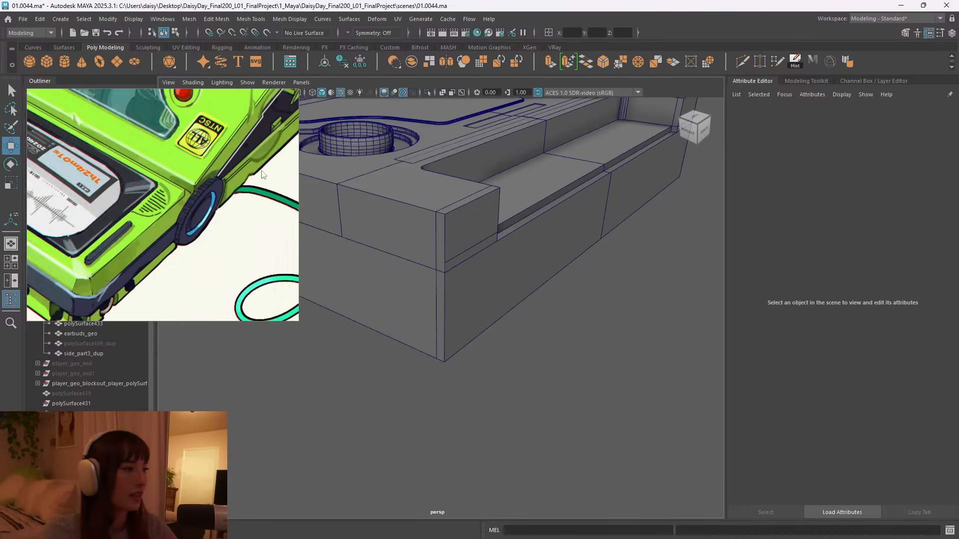
middle_click_drag(253, 184, 112, 272)
middle_click_drag(183, 144, 159, 214)
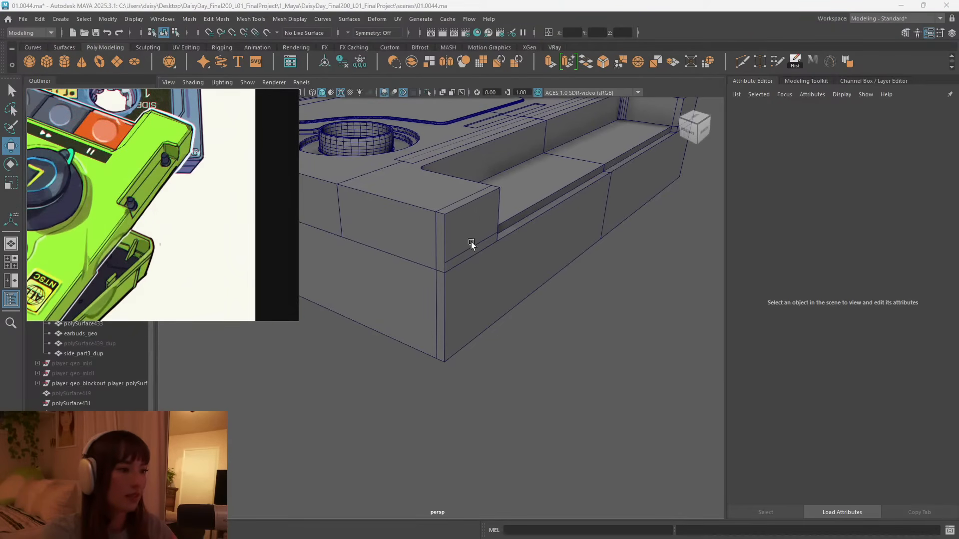
Cut a new edge with Multi-Cut from the upper body's back corner across its side face, level with the recess ledge.
right_click_drag(485, 334, 497, 302, "alt")
left_click_drag(496, 302, 490, 293, "alt")
right_click(492, 177)
right_click_drag(492, 177, 492, 150)
left_click(474, 220)
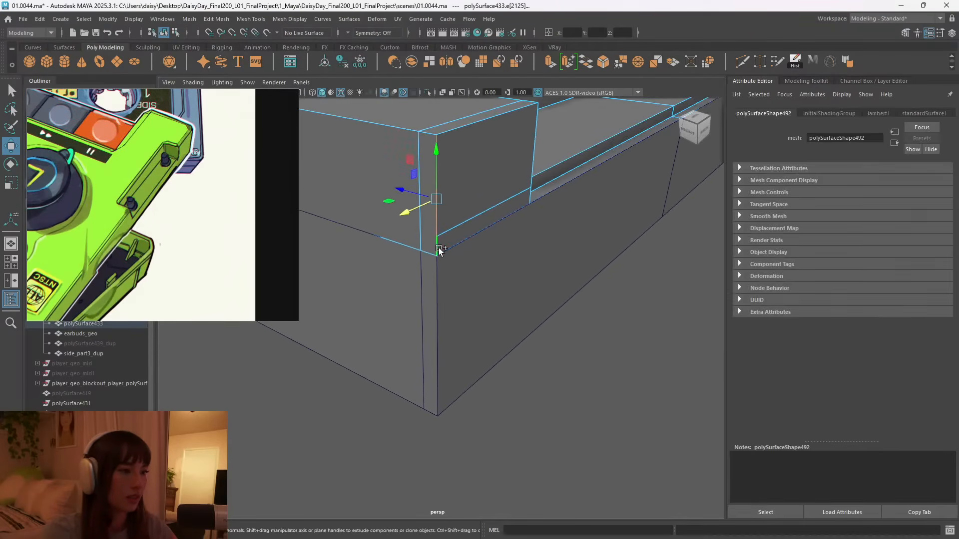
key("ctrl+shift+x")
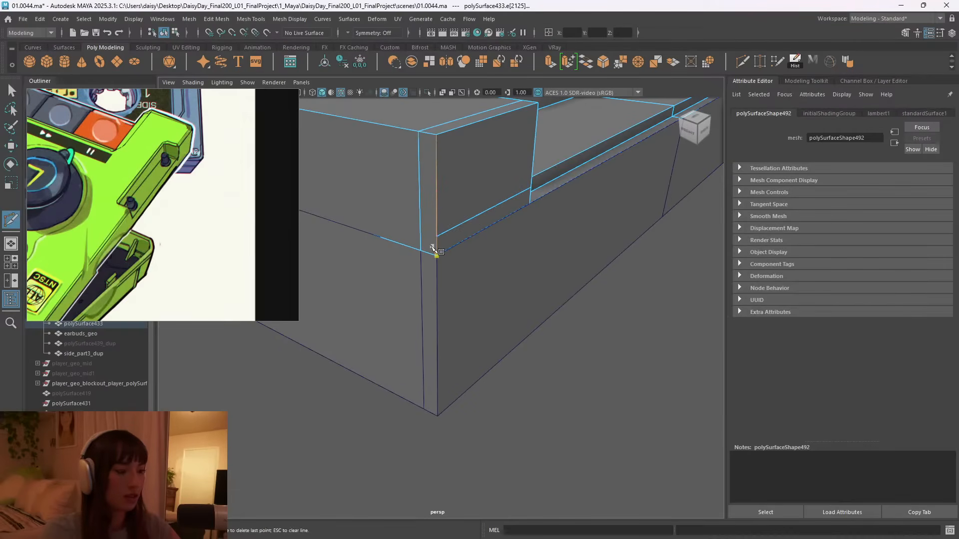
left_click(437, 237)
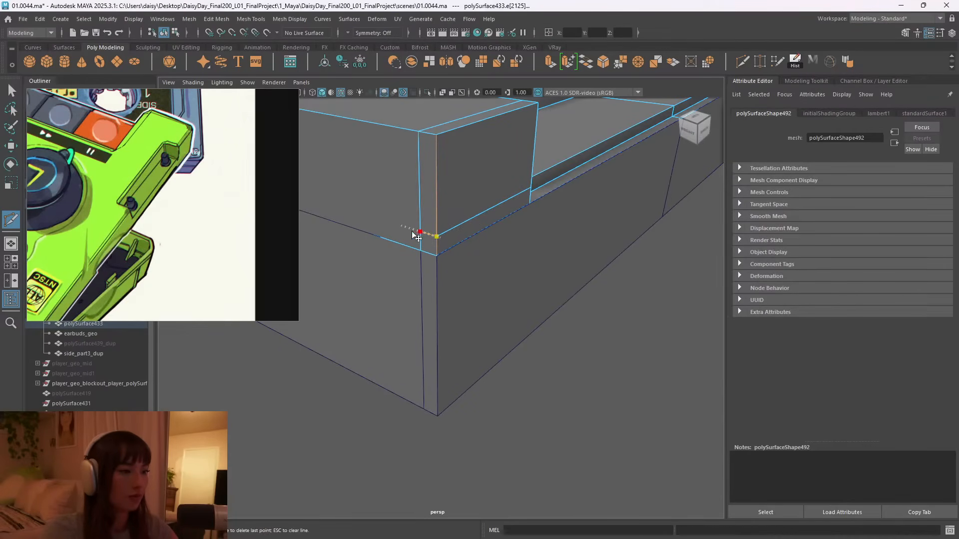
scroll(534, 260, "down", 6)
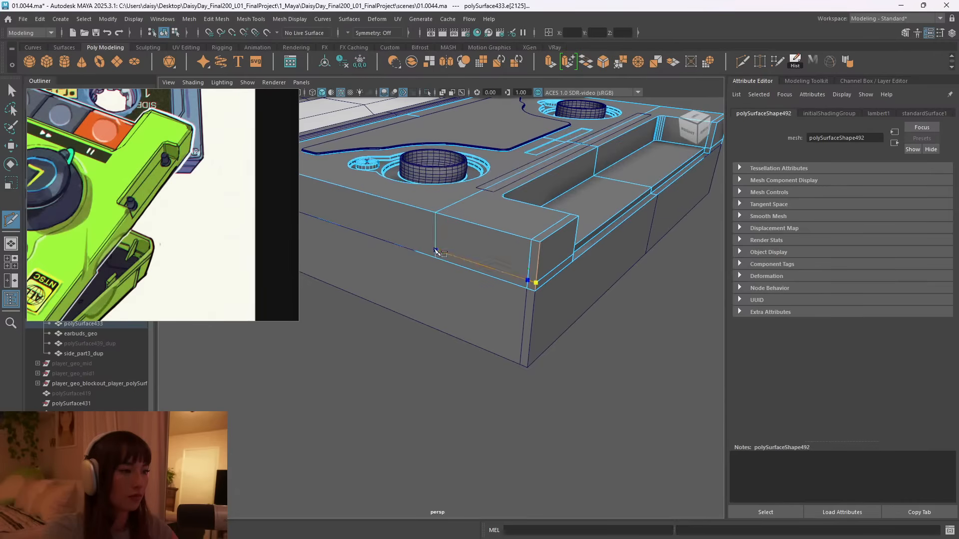
right_click(491, 259)
scroll(557, 270, "up", 5)
middle_click_drag(598, 282, 529, 266, "alt")
scroll(556, 270, "down", 2)
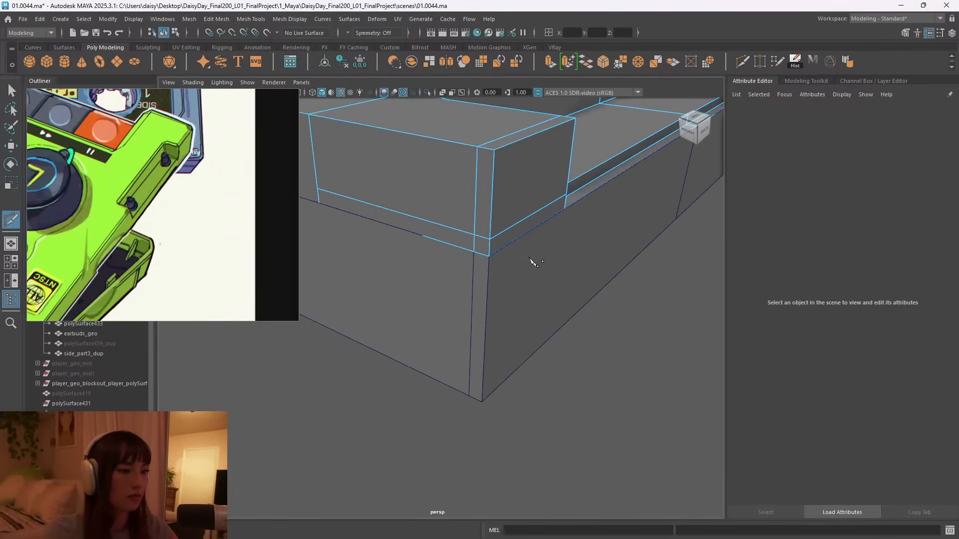
Bevel the upper body's vertical corner edge with 2 segments and a fraction of 0.6.
key("q")
left_click(504, 184)
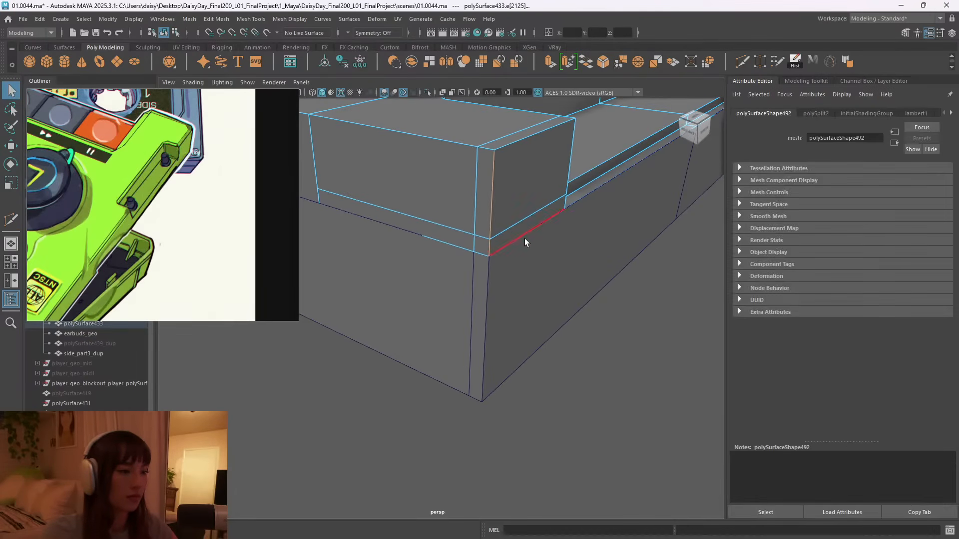
key("ctrl+b")
left_click_drag(522, 334, 537, 334)
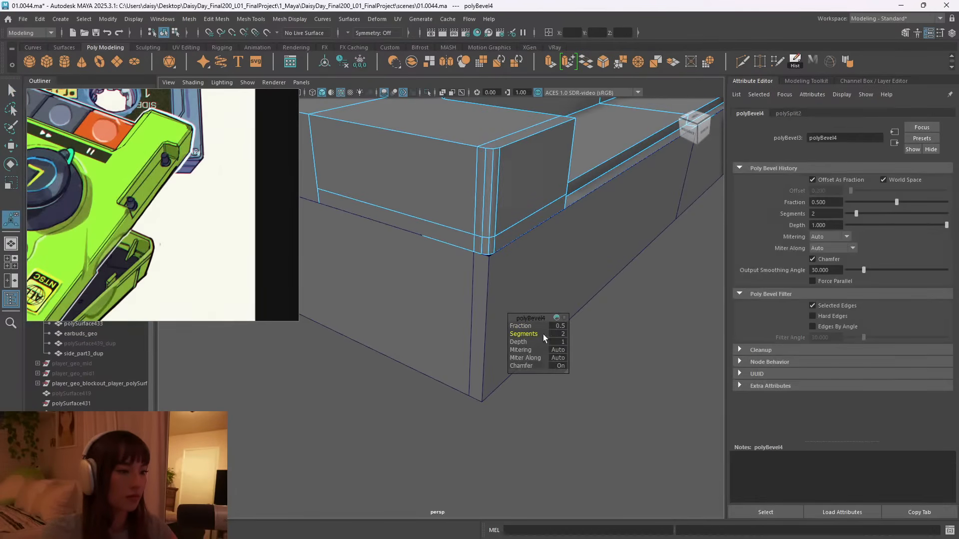
key("ctrl+z")
key("ctrl+z")
key("ctrl+z")
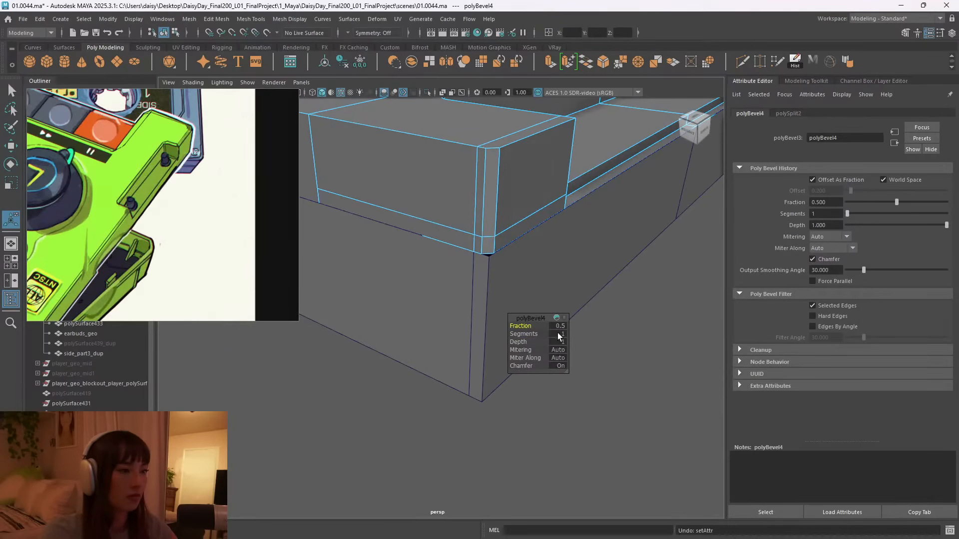
left_click_drag(523, 334, 528, 325)
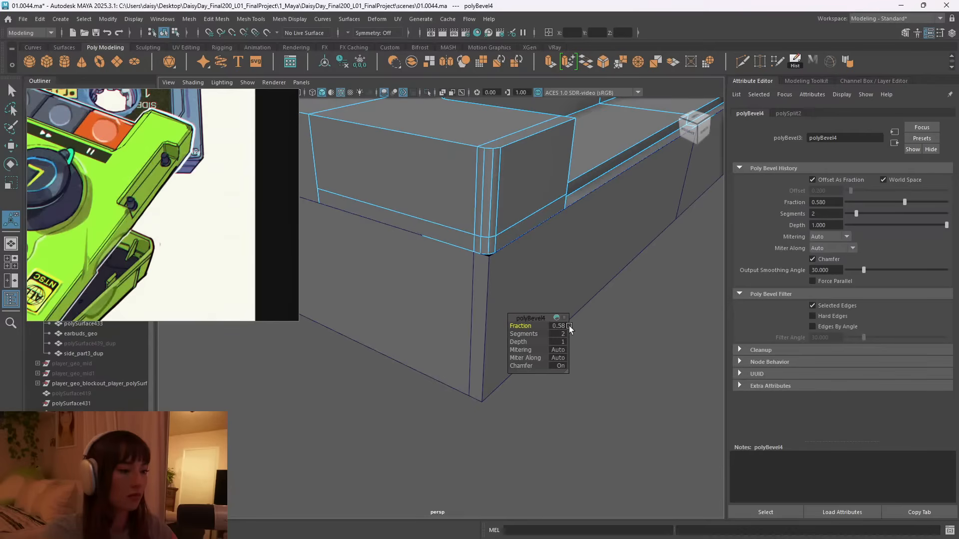
type("0.6")
key("Return")
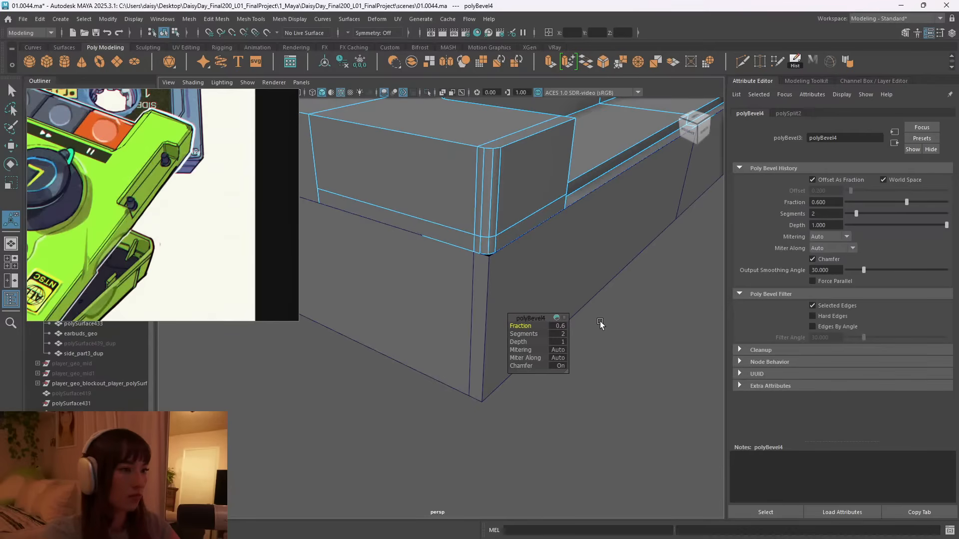
left_click(601, 324)
Bevel the lower shell's matching vertical corner edge with a fraction of 0.6 and 2 segments.
scroll(539, 313, "down", 5)
right_click_drag(486, 254, 488, 272)
left_click(469, 289)
left_click(486, 300, "shift")
key("ctrl+b")
scroll(452, 311, "up", 5)
scroll(531, 291, "down", 2)
left_click(558, 326)
type("0.6")
key("Return")
left_click(559, 334)
type("2")
key("Return")
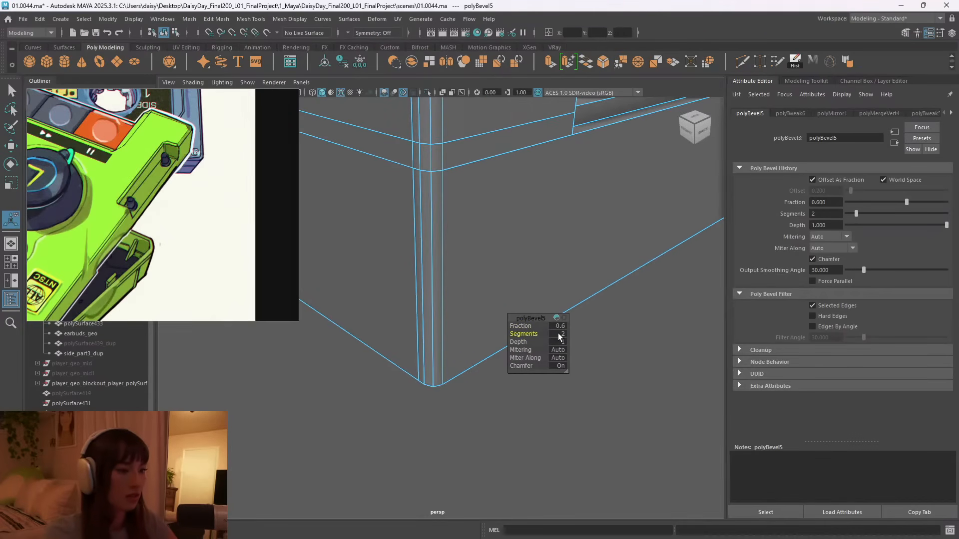
left_click(636, 380)
Return to object mode and inspect the bevelled upper body and lower shell in the full model.
scroll(495, 325, "down", 8)
right_click_drag(589, 229, 631, 216)
key("q")
left_click(546, 344)
left_click_drag(546, 347, 565, 342, "alt")
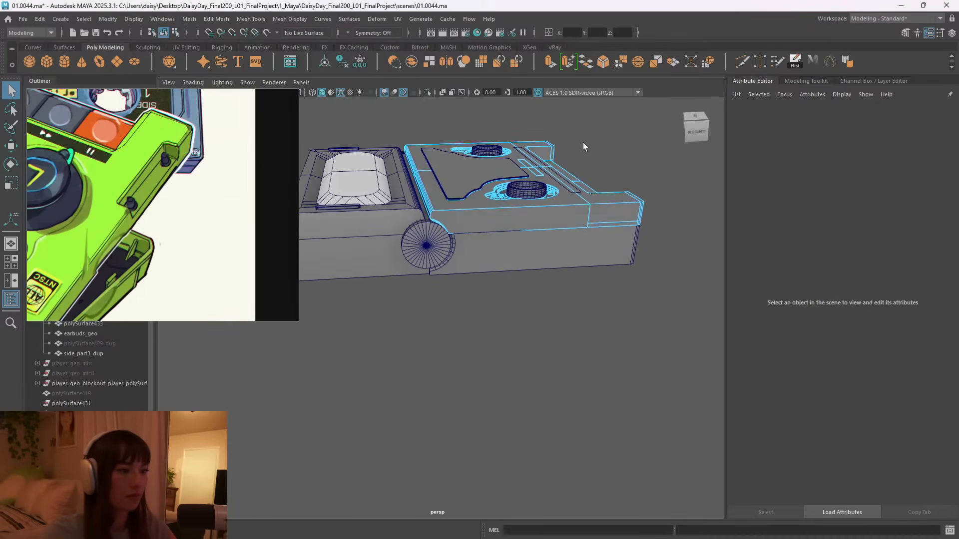
left_click_drag(573, 163, 532, 184, "alt")
left_click(624, 205)
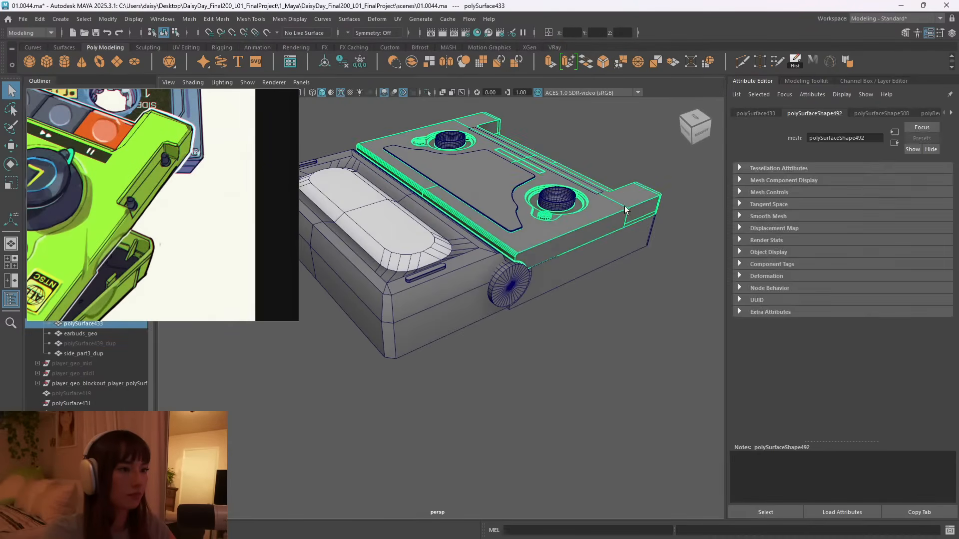
left_click(644, 224)
left_click_drag(644, 223, 571, 238, "alt")
left_click(615, 253)
key("h")
key("h")
left_click(664, 258)
left_click_drag(664, 258, 566, 283, "alt")
Turn off the wireframe overlay and examine the back corners in plain shading.
left_click(340, 93)
mouse_move(638, 321)
left_mouse_down("alt")
mouse_move(531, 304)
mouse_move(552, 317)
mouse_move(489, 328)
mouse_move(492, 302)
left_mouse_up("alt")
right_click_drag(519, 316, 607, 304, "alt")
middle_click_drag(607, 304, 524, 308, "alt")
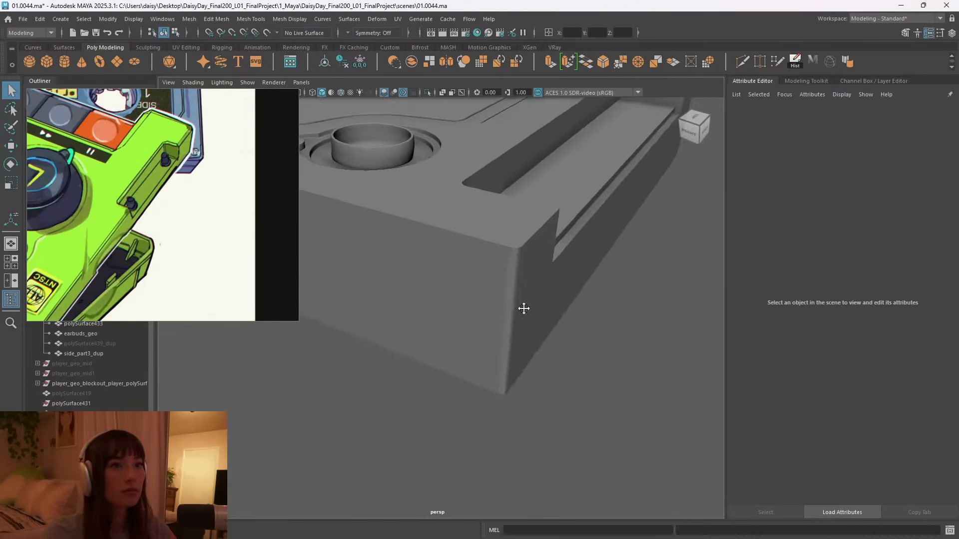
left_click_drag(595, 306, 543, 302, "alt")
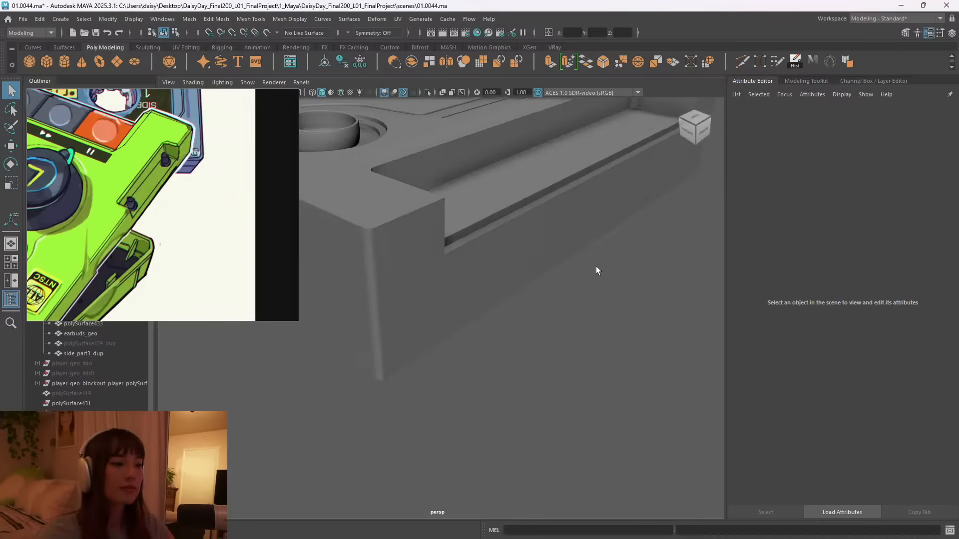
right_click_drag(559, 272, 492, 262, "alt")
left_click_drag(575, 263, 509, 264, "alt")
right_click_drag(509, 264, 538, 272, "alt")
left_click_drag(538, 272, 484, 239, "alt")
middle_click_drag(484, 235, 555, 322, "alt")
Cut a matching edge with Multi-Cut across the side face at the upper body's opposite back corner.
left_click(445, 206)
mouse_move(525, 235)
right_mouse_down("alt")
mouse_move(501, 233)
mouse_move(538, 238)
right_mouse_up("alt")
right_click_drag(485, 185, 485, 169)
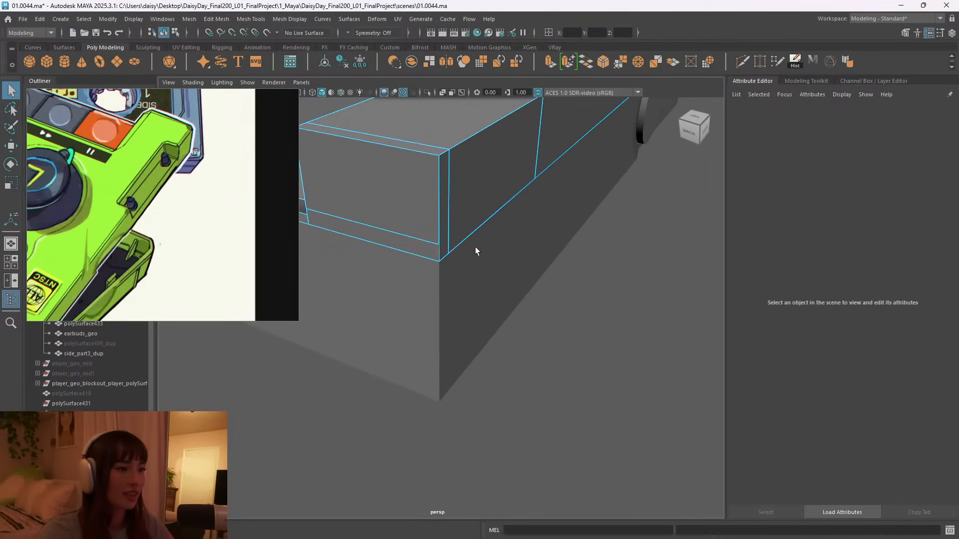
left_click_drag(499, 249, 490, 253, "alt")
key("ctrl+shift+x")
left_click(417, 250)
left_click(519, 174)
right_click(522, 176)
key("q")
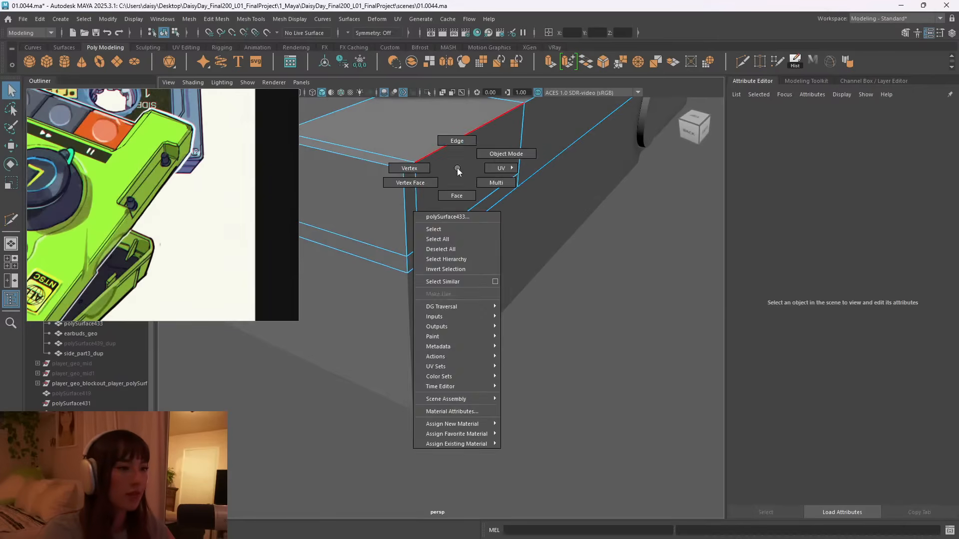
Bevel the vertical edge of the upper body's opposite back corner with 2 segments.
left_click(410, 252)
key("ctrl+b")
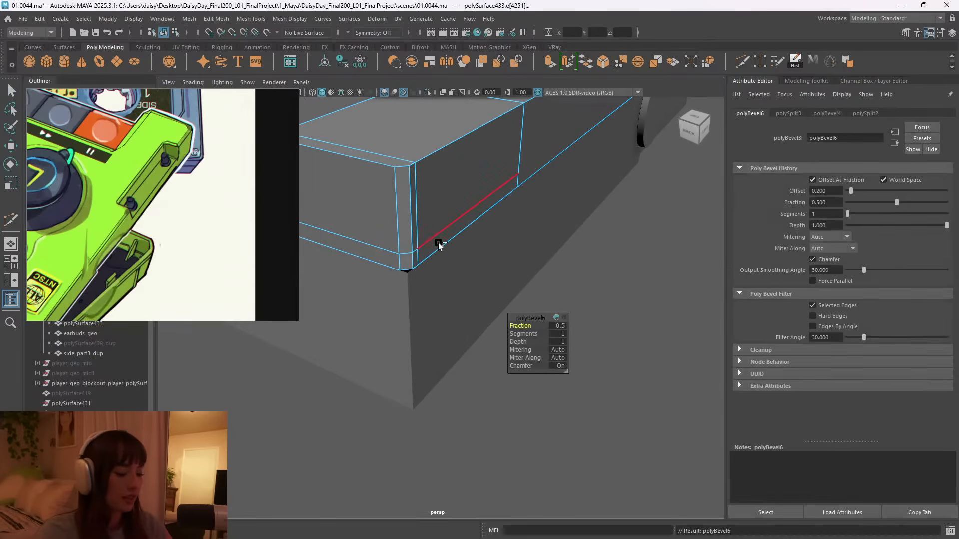
left_click_drag(523, 333, 528, 331)
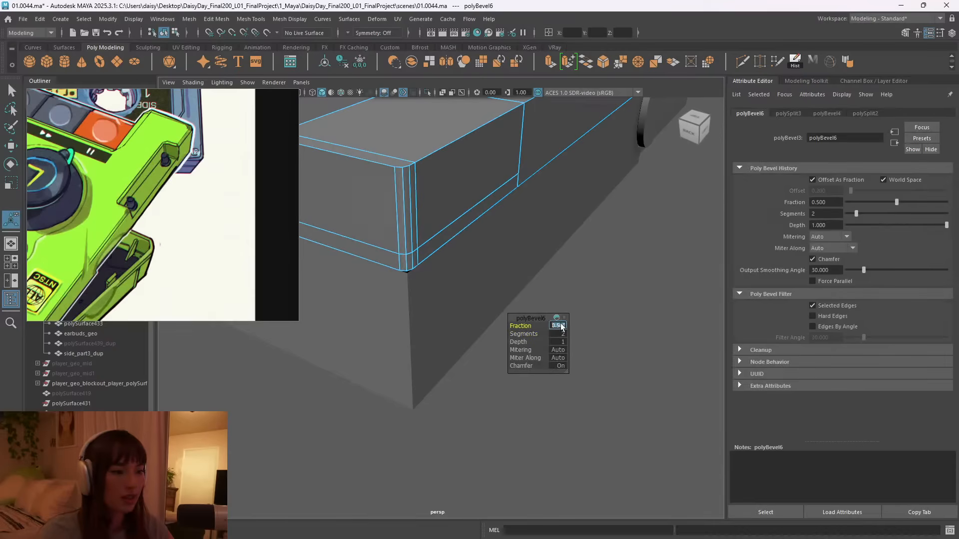
key("Return")
Bevel the lower shell's vertical edge directly beneath that corner with 2 segments.
right_click_drag(445, 255, 456, 211)
left_click(436, 311)
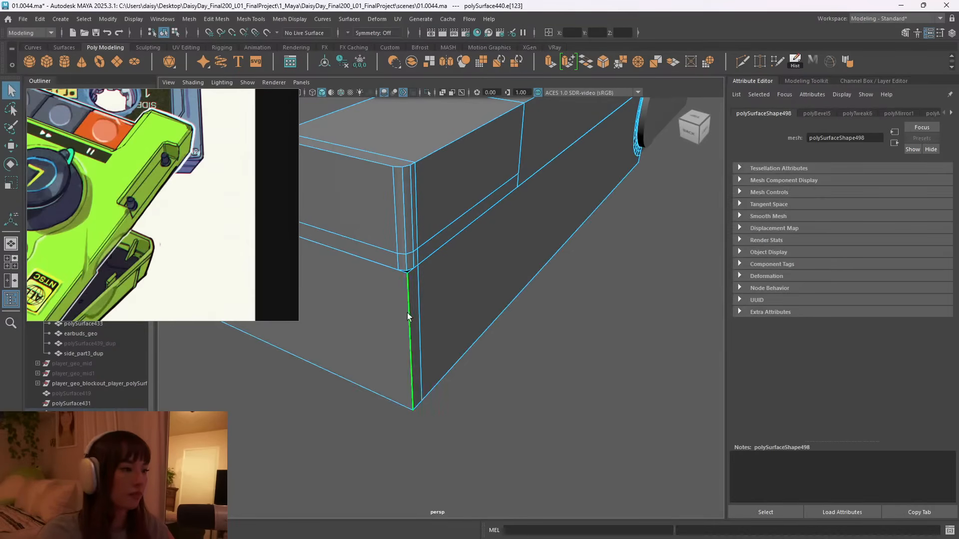
key("ctrl+b")
left_click_drag(529, 334, 541, 328)
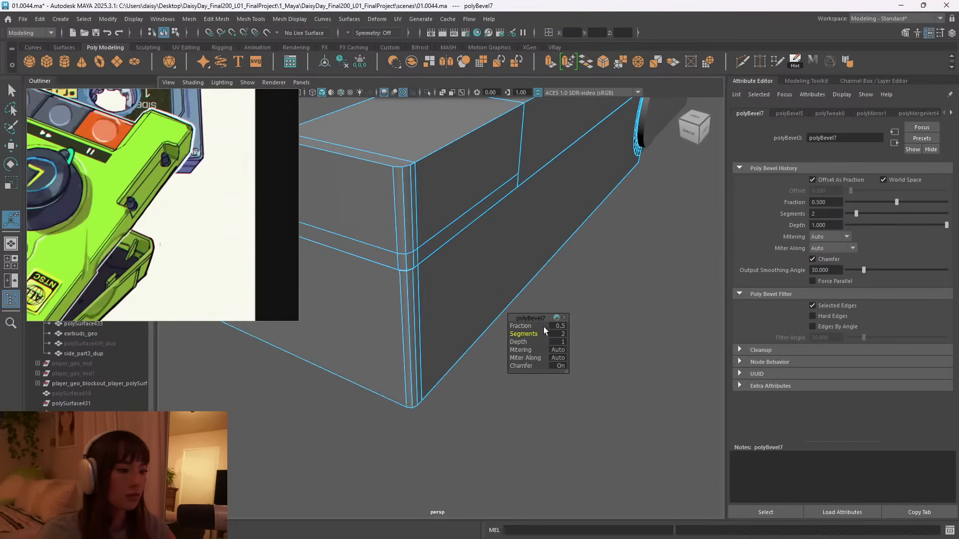
key("Return")
Return to object mode and compare the bevelled corners and back recess with the recess and pegs in the reference image.
right_click_drag(486, 193, 519, 185)
scroll(449, 268, "down", 8)
left_click_drag(449, 268, 505, 270, "alt")
middle_click_drag(442, 267, 491, 289, "alt")
left_click_drag(451, 305, 483, 313, "alt")
scroll(142, 228, "down", 3)
middle_click_drag(128, 246, 149, 215)
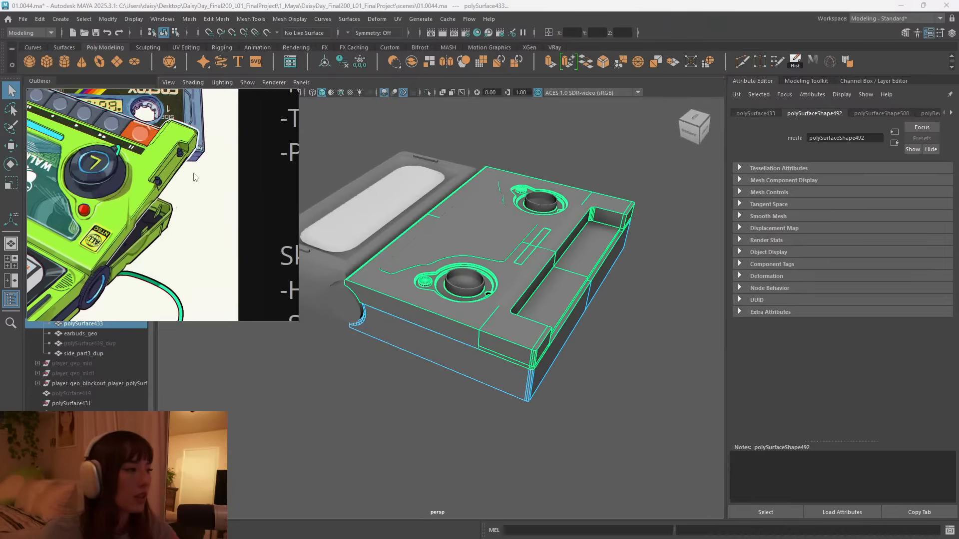
scroll(195, 177, "up", 4)
middle_click_drag(157, 139, 160, 163)
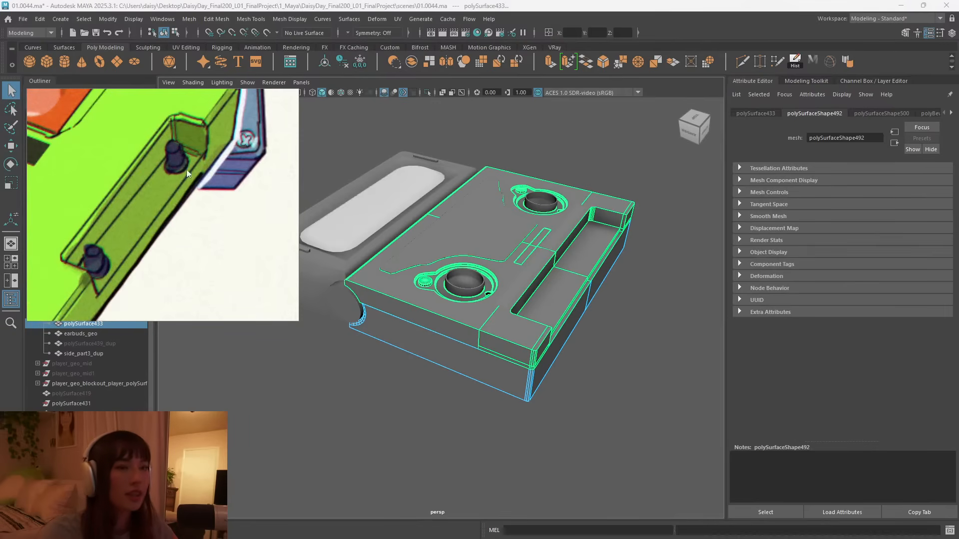
Compare the player's top face, front panel and hinge area with the reference image.
left_click_drag(540, 355, 602, 304, "alt")
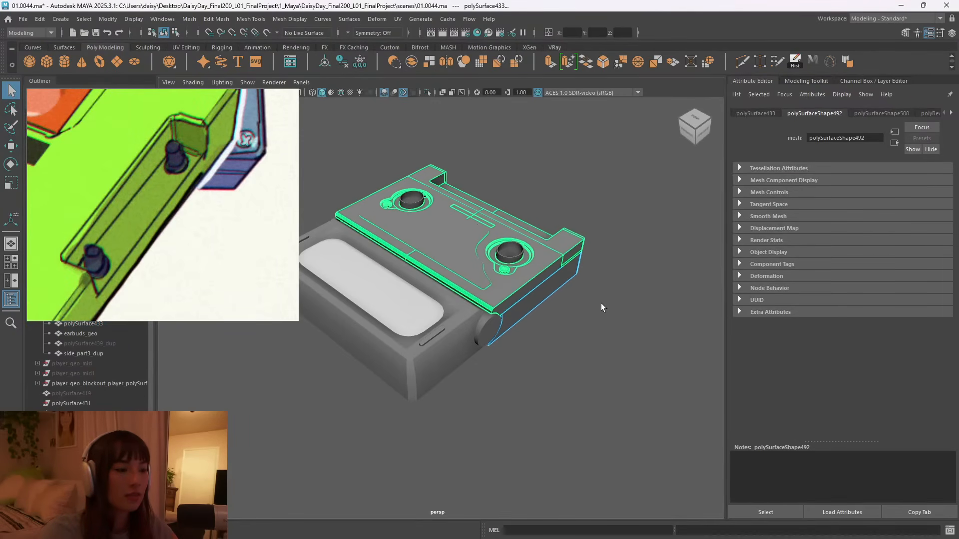
left_click(601, 304)
scroll(220, 231, "down", 5)
middle_click_drag(118, 237, 208, 166)
middle_click_drag(141, 257, 173, 221)
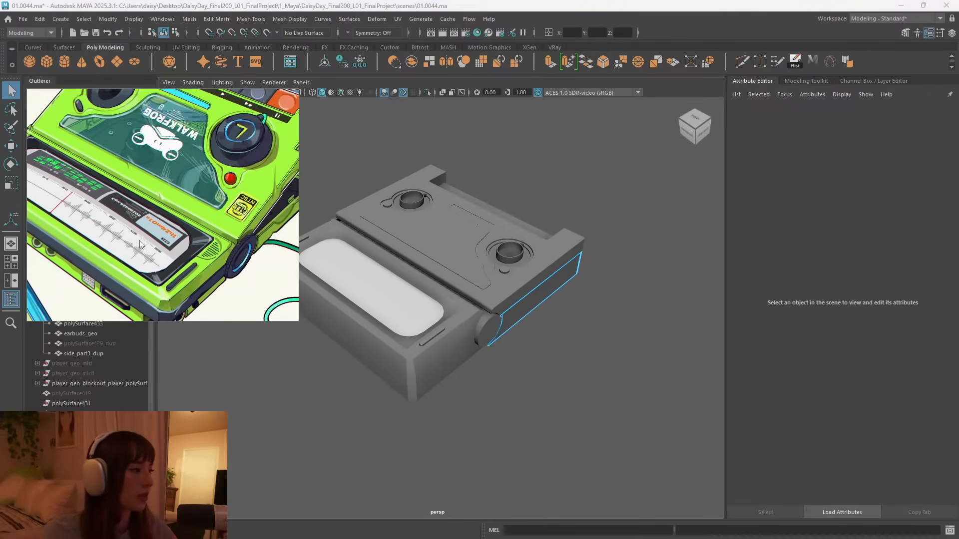
scroll(174, 221, "down", 1)
middle_click_drag(180, 186, 165, 224)
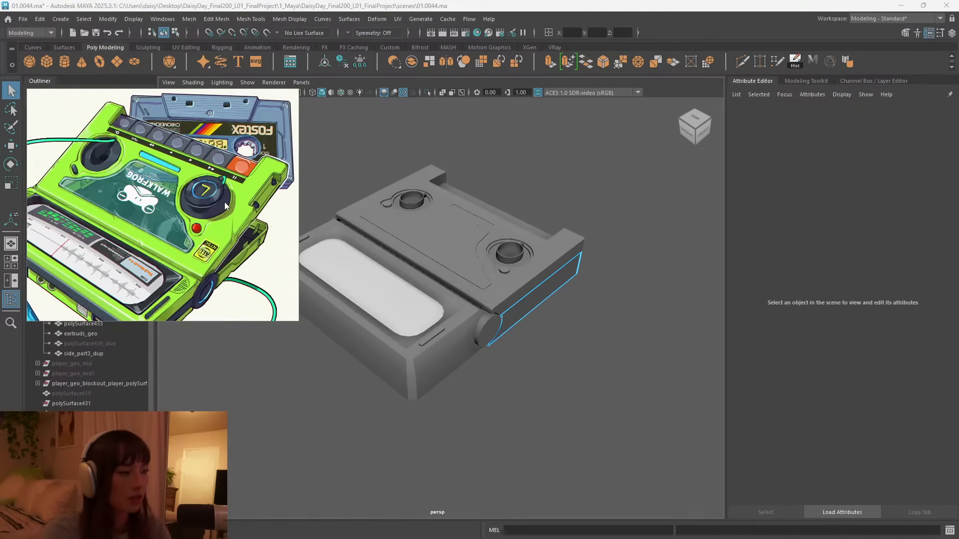
middle_click_drag(164, 246, 201, 216)
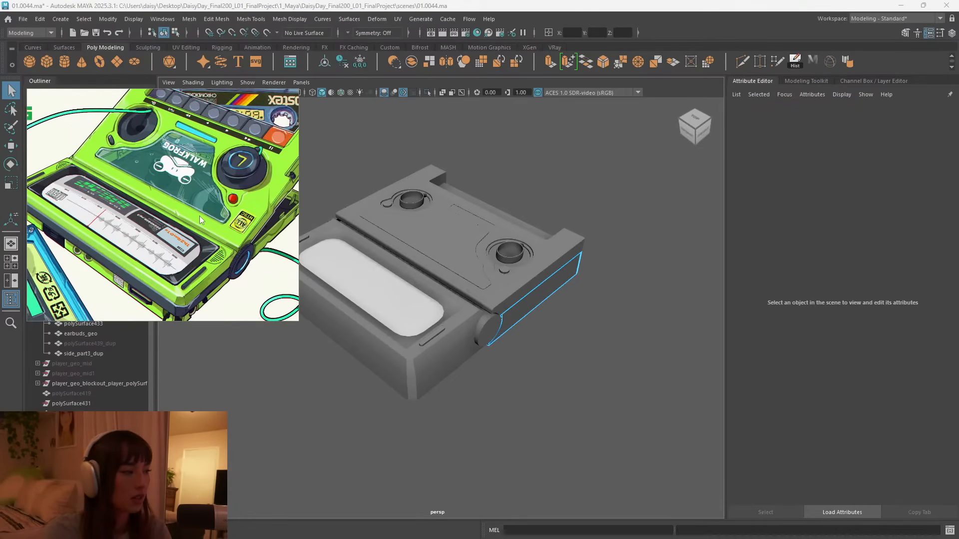
middle_click_drag(141, 213, 170, 222)
Select the upper body piece with the two dials.
left_click(396, 314)
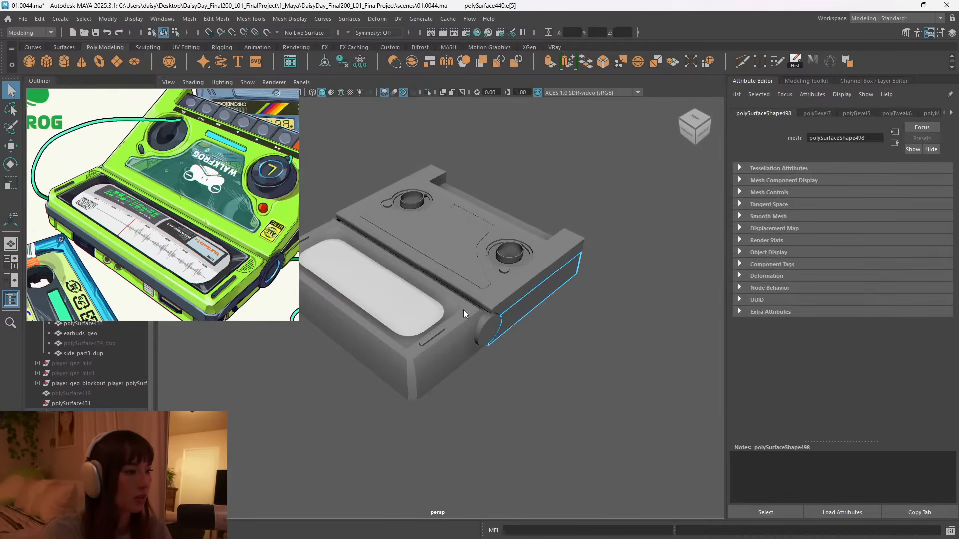
left_click(438, 339)
left_click(544, 260)
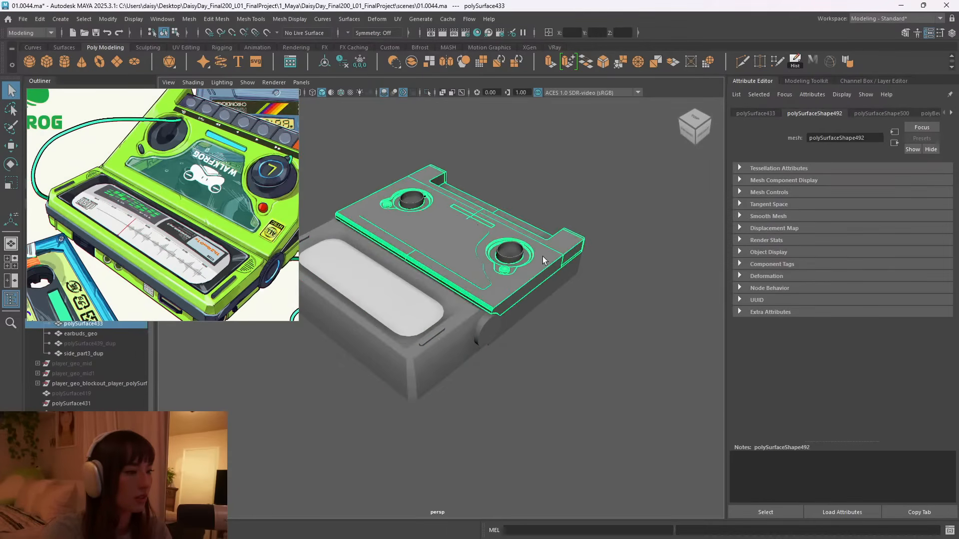
Examine the round side hinge and the curved cut-outs of the upper and lower body meshes around it.
left_click_drag(217, 191, 178, 196)
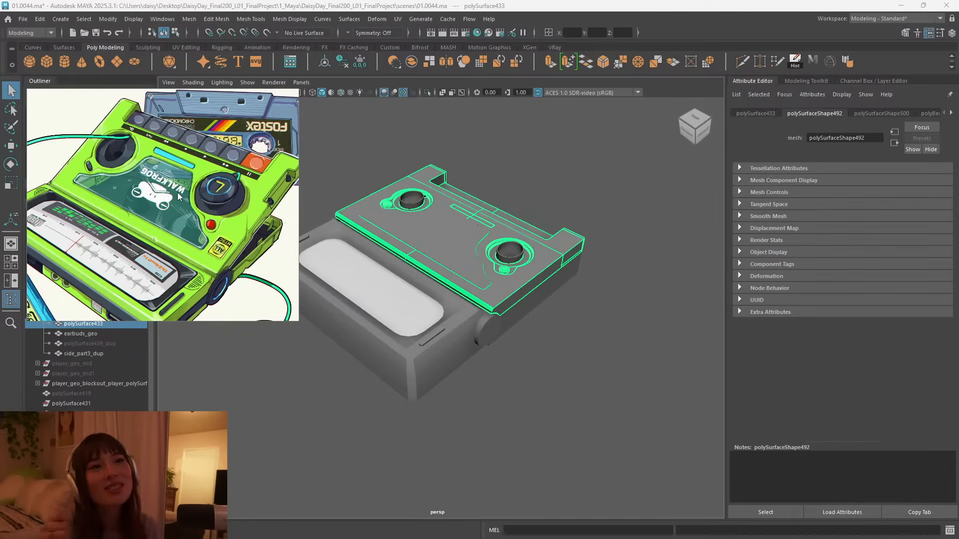
right_click_drag(559, 305, 608, 241, "alt")
left_click(608, 242)
left_click_drag(608, 242, 379, 301, "alt")
right_click_drag(379, 300, 504, 308, "alt")
left_click(402, 287)
right_click_drag(402, 287, 488, 321, "alt")
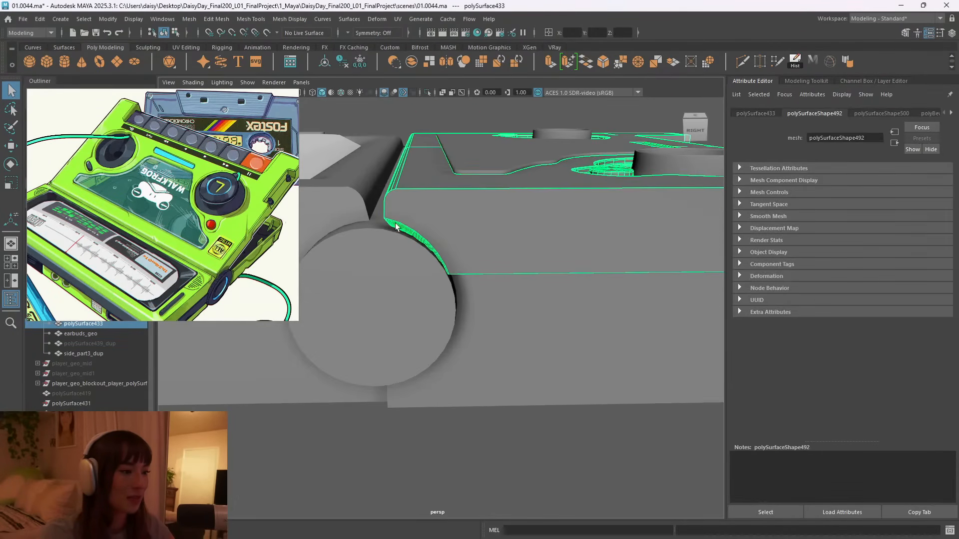
left_click_drag(490, 322, 500, 295, "alt")
left_click(506, 235)
right_click_drag(561, 259, 504, 256, "alt")
left_click_drag(504, 256, 514, 299, "alt")
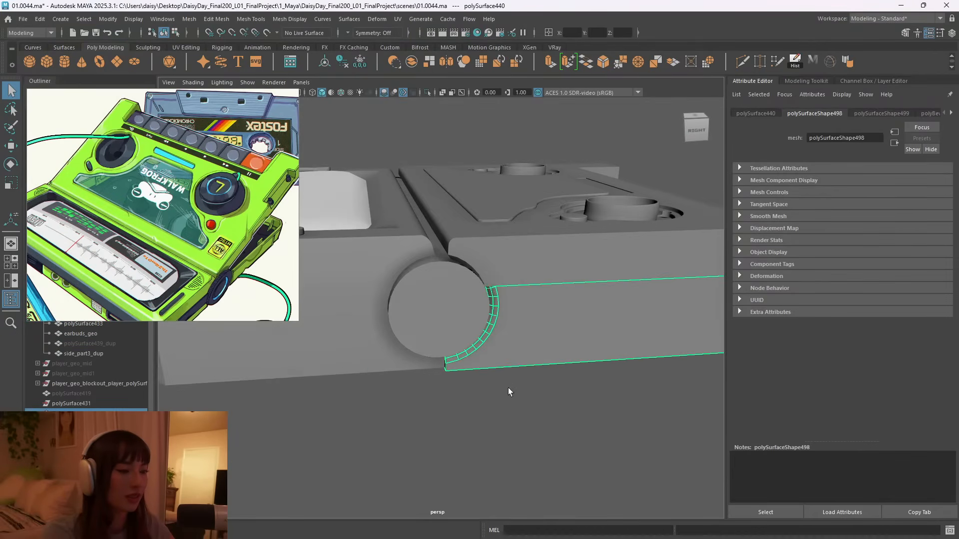
left_click(508, 388)
left_click_drag(509, 388, 542, 420, "alt")
right_click_drag(542, 421, 479, 364, "alt")
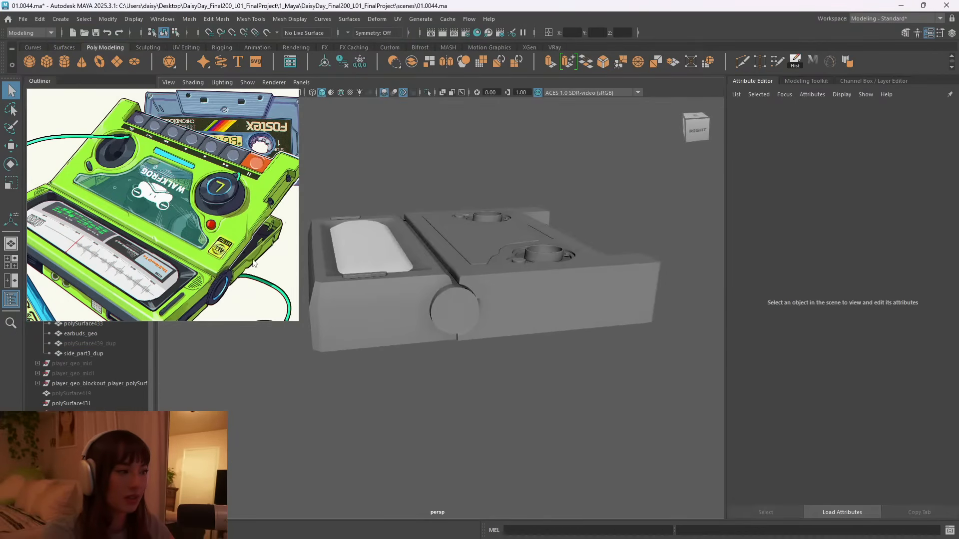
Compare the lower body's hinge cut-out and rear side edge with the hinge area in the reference image.
right_click_drag(438, 326, 593, 325, "alt")
left_click(653, 315)
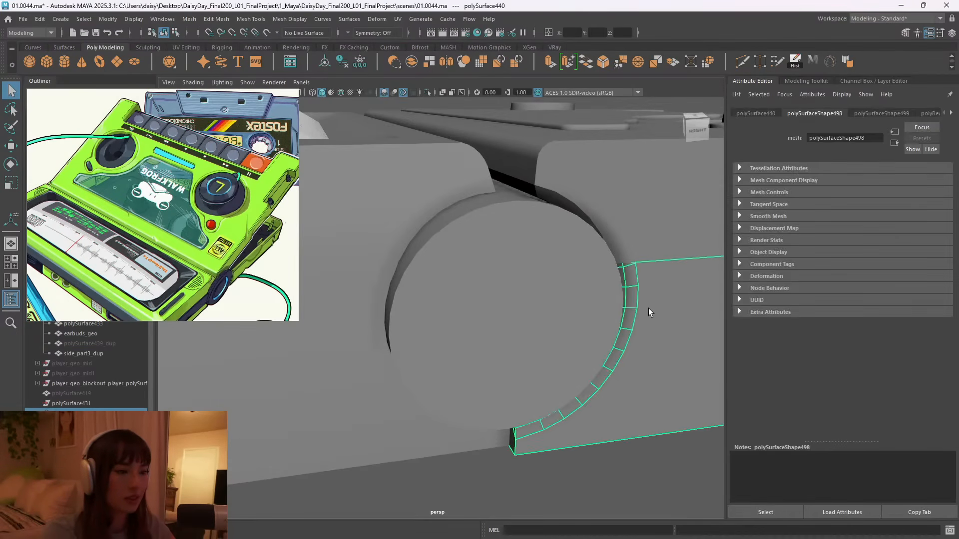
left_click_drag(653, 315, 603, 294, "alt")
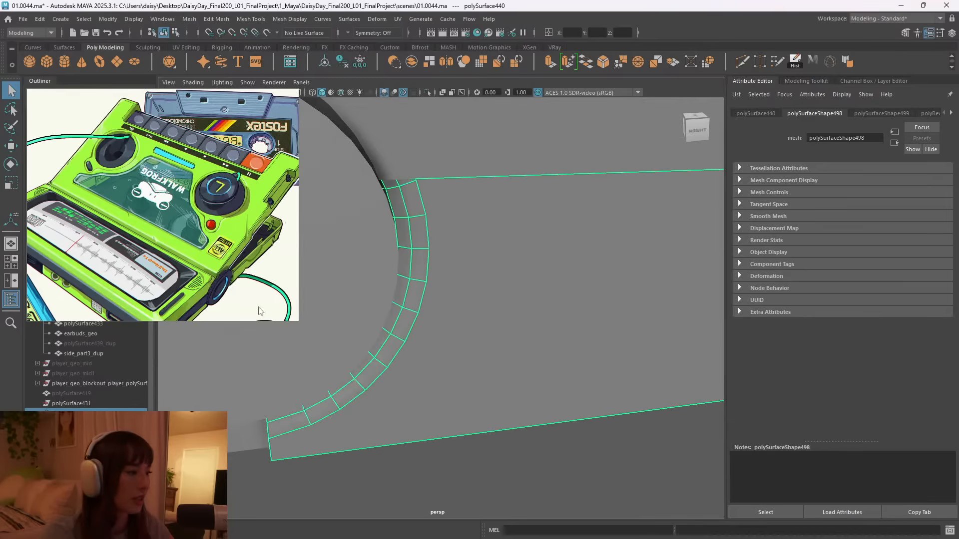
scroll(252, 281, "up", 5)
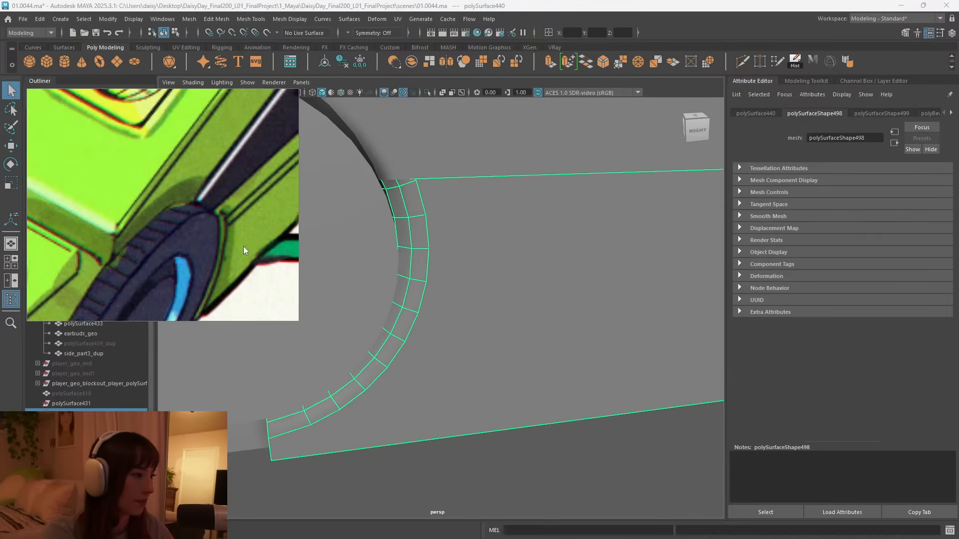
scroll(238, 247, "down", 4)
right_click_drag(662, 322, 625, 312, "alt")
middle_click_drag(625, 311, 467, 287, "alt")
right_click_drag(574, 294, 544, 288, "alt")
left_click_drag(545, 291, 520, 294, "alt")
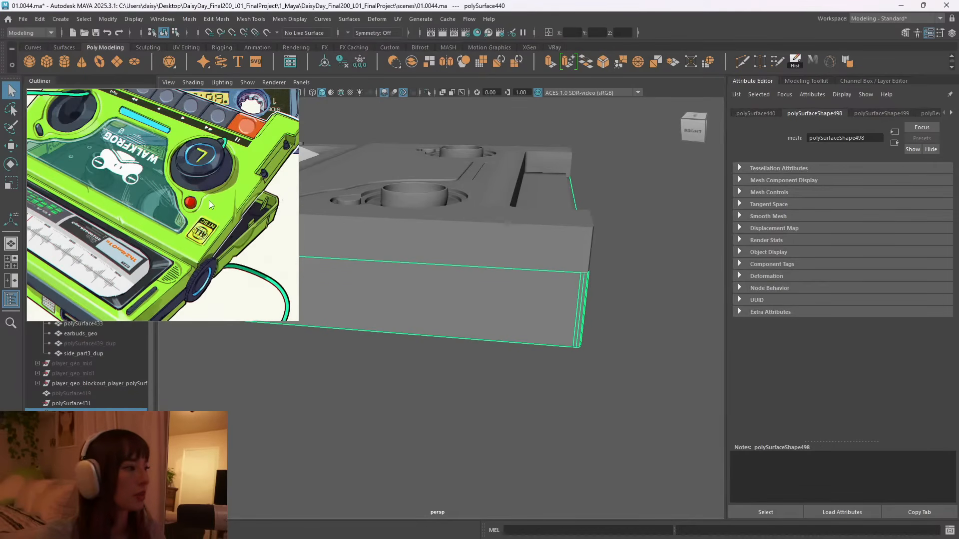
Study the cassette player's front display and casing details in the reference image.
scroll(196, 222, "down", 1)
scroll(194, 218, "down", 2)
middle_click_drag(79, 215, 122, 218)
scroll(122, 218, "up", 3)
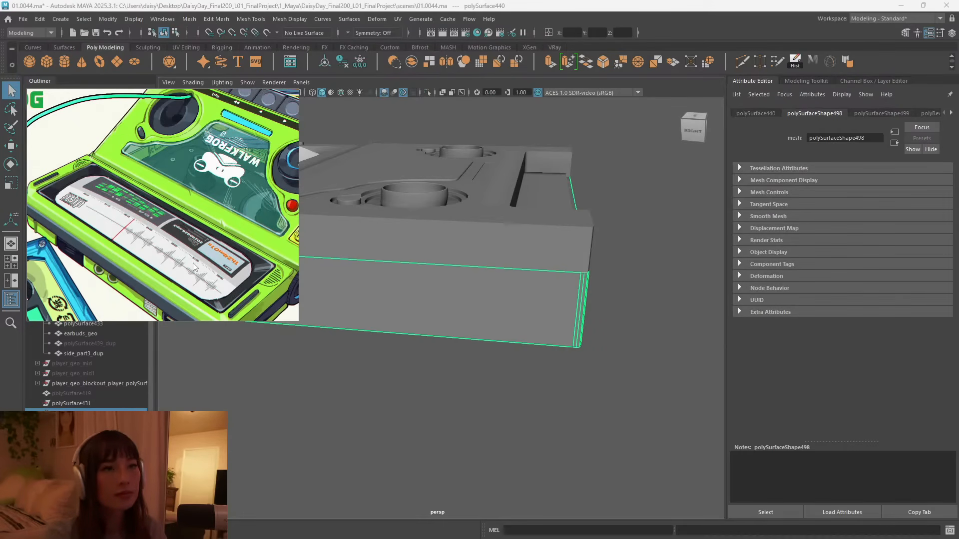
scroll(223, 256, "down", 2)
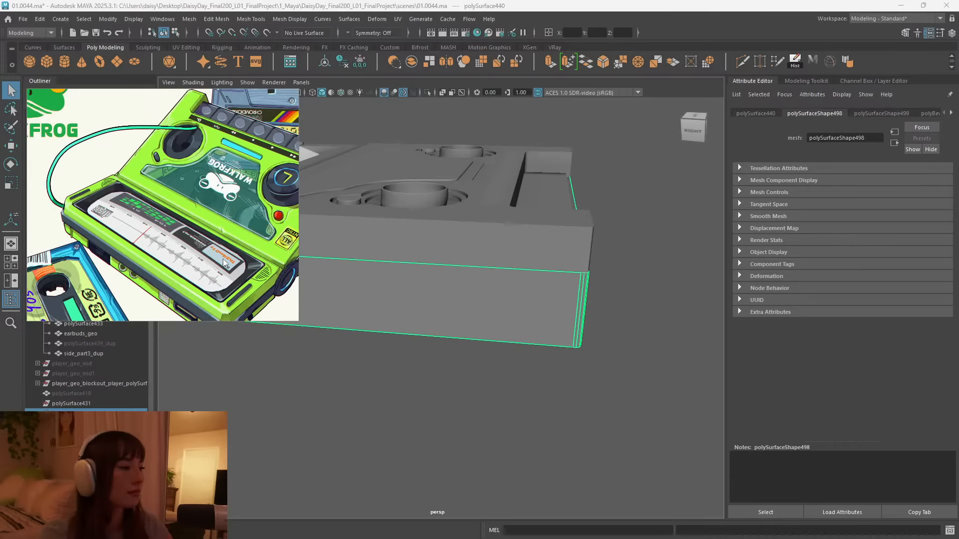
middle_click_drag(150, 222, 116, 193)
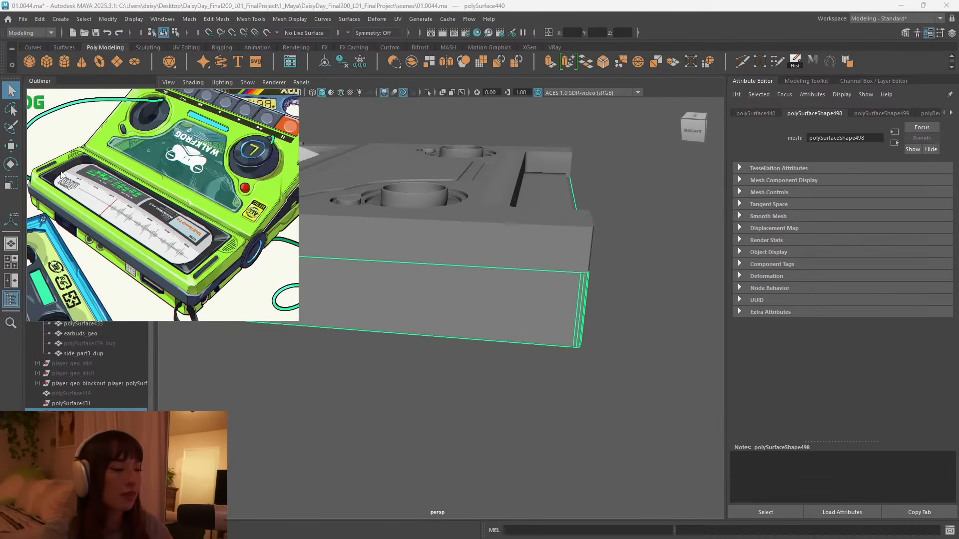
middle_click_drag(179, 245, 201, 245)
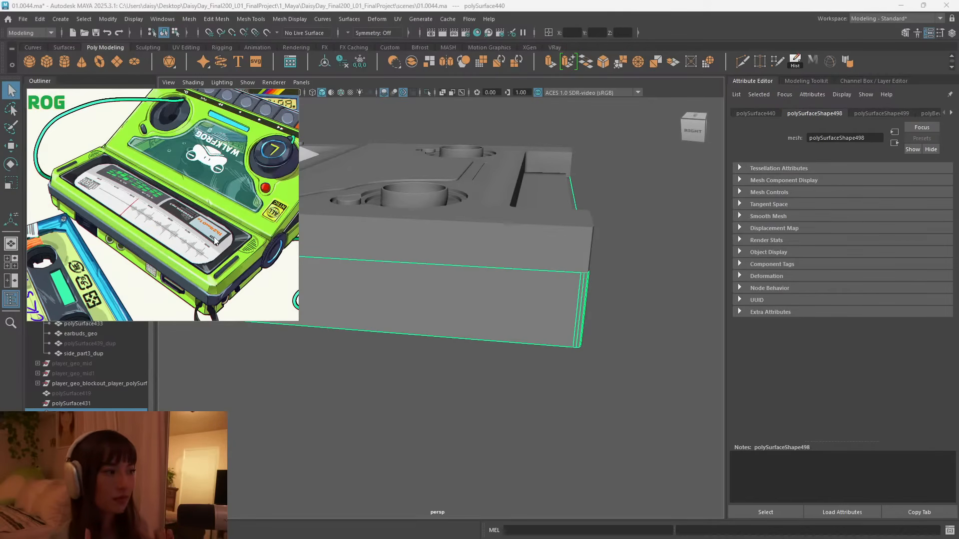
scroll(191, 231, "up", 3)
scroll(192, 224, "down", 3)
mouse_move(142, 210)
middle_mouse_down()
mouse_move(189, 219)
mouse_move(50, 183)
middle_mouse_up()
scroll(188, 208, "up", 5)
Select the rounded white display mesh and compare its shape with the display in the reference image.
left_click_drag(443, 254, 460, 247, "alt")
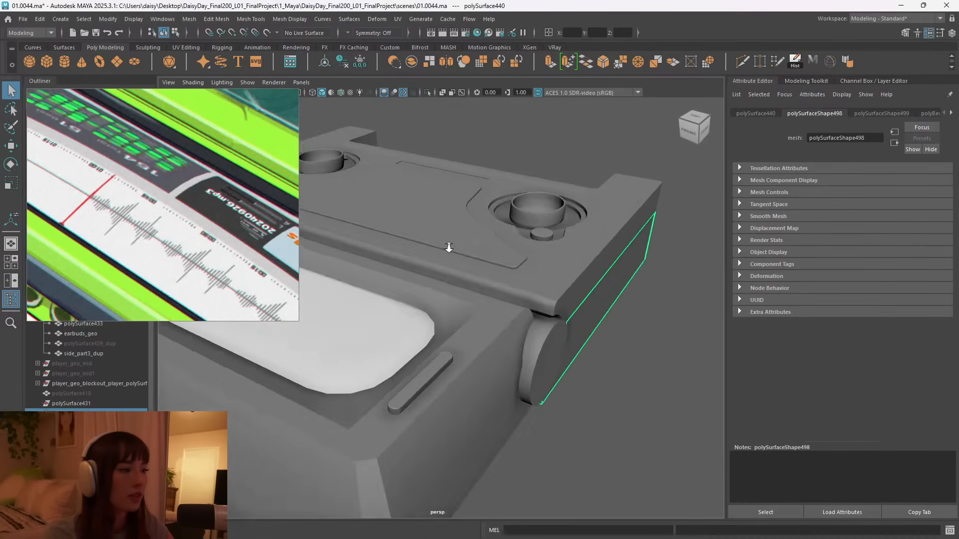
scroll(454, 252, "down", 5)
left_click(454, 280)
scroll(454, 280, "up", 5)
left_click_drag(499, 286, 482, 312, "alt")
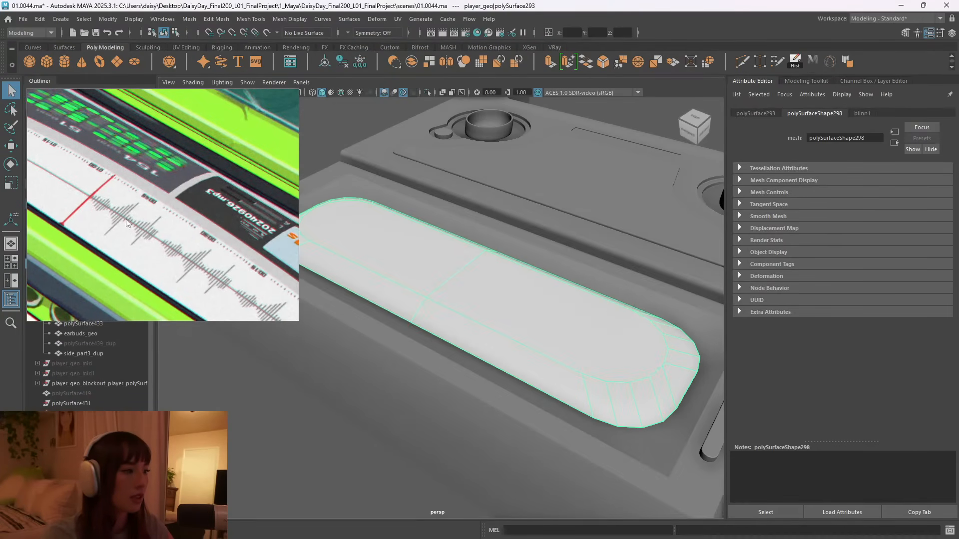
middle_click_drag(57, 132, 138, 185)
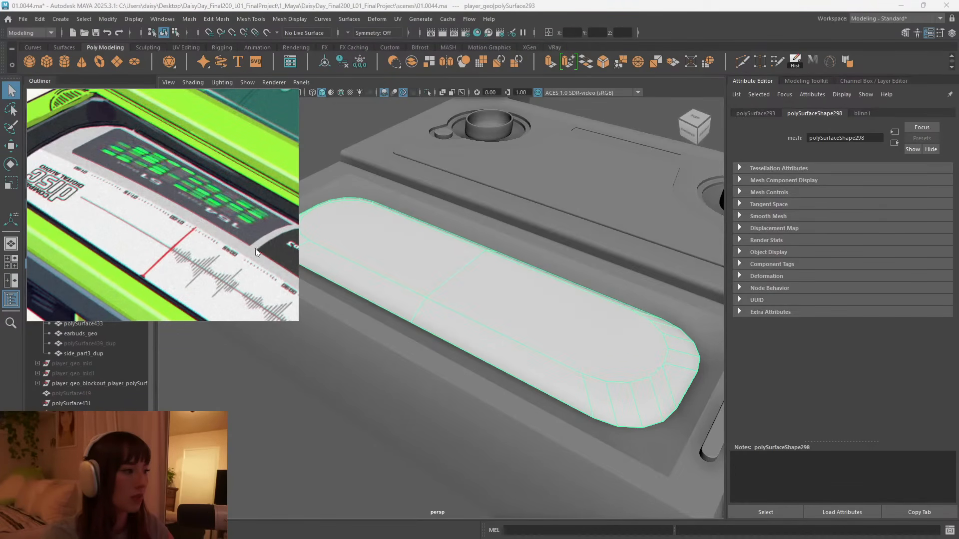
scroll(179, 200, "down", 4)
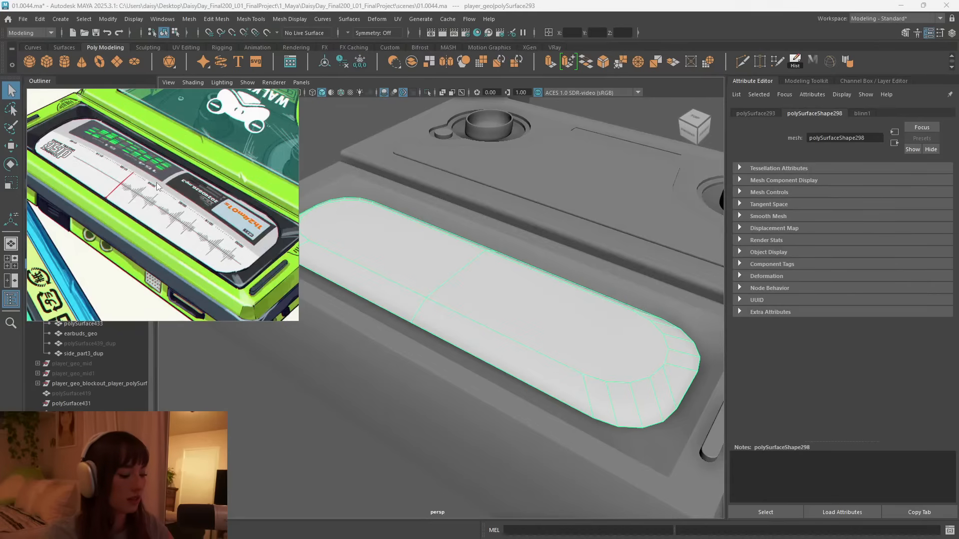
Sketch a lengthwise curve and a crosswise profile over the display in the reference image to mark its curvature.
key("d")
mouse_move(50, 132)
left_mouse_down()
mouse_move(155, 187)
mouse_move(253, 260)
left_mouse_up()
mouse_move(109, 201)
left_mouse_down()
mouse_move(131, 176)
mouse_move(172, 163)
left_mouse_up()
right_click_drag(586, 295, 466, 292, "alt")
left_click_drag(466, 292, 385, 224, "alt")
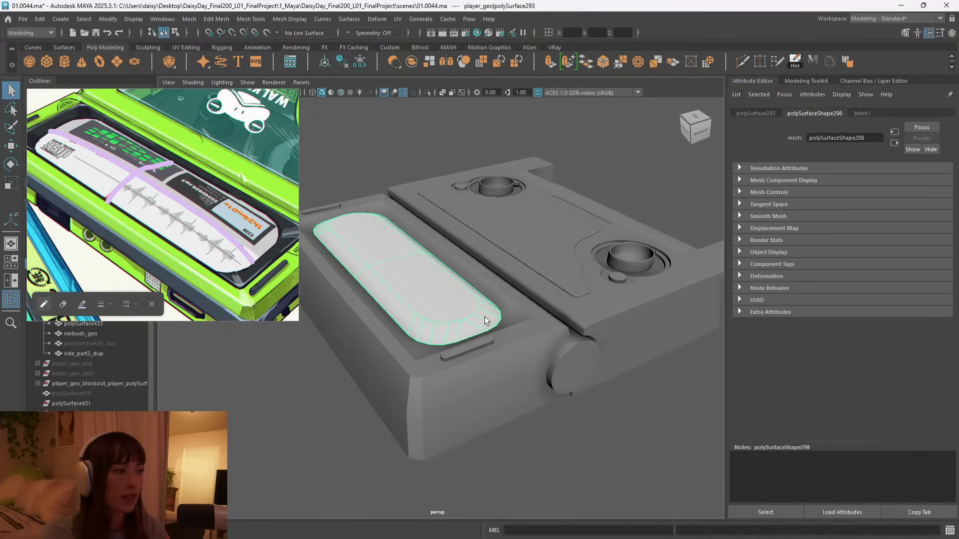
Undo the annotation strokes on the reference image and leave its drawing mode.
left_click(62, 304)
key("ctrl+z")
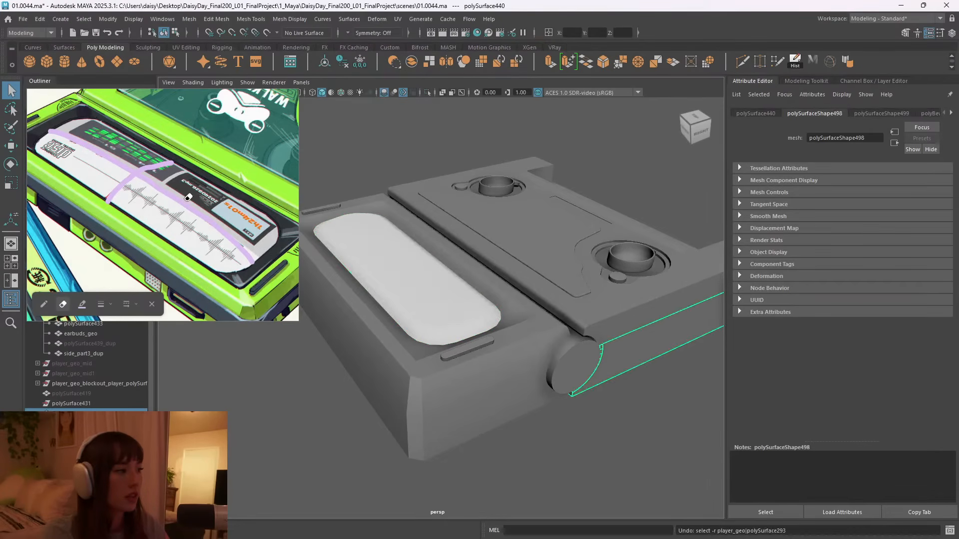
key("ctrl+z")
left_click(44, 304)
left_click(152, 304)
key("ctrl+z")
key("ctrl+z")
scroll(205, 214, "down", 6)
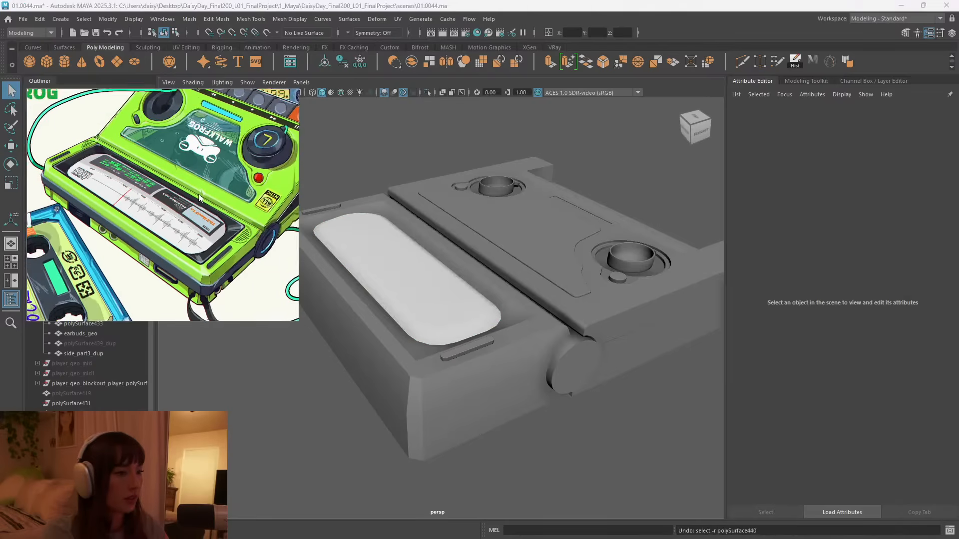
scroll(199, 207, "down", 1)
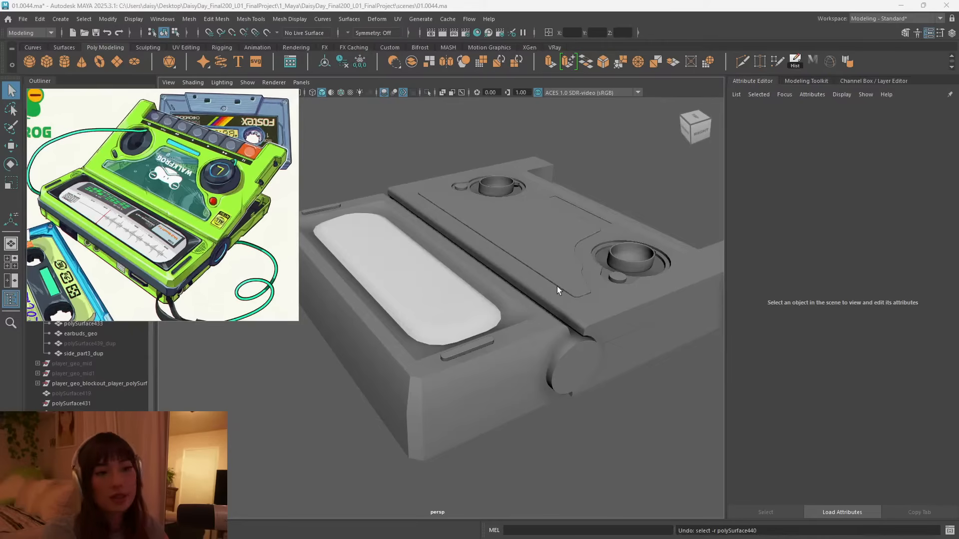
left_click_drag(614, 292, 516, 306, "alt")
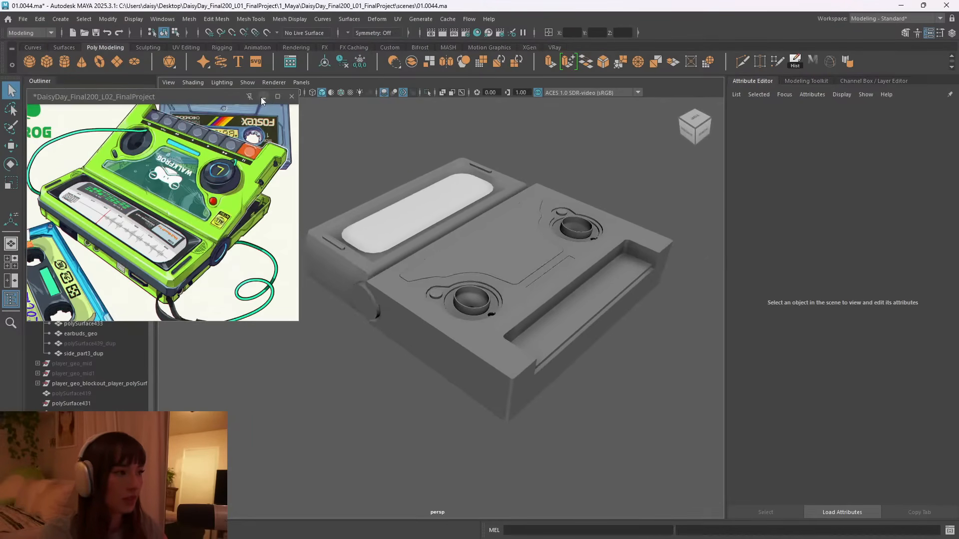
Minimize the reference window, unhide the cassette mesh polySurface325, and toggle the visibility of polySurface439_dup.
left_click(262, 97)
left_click(113, 304)
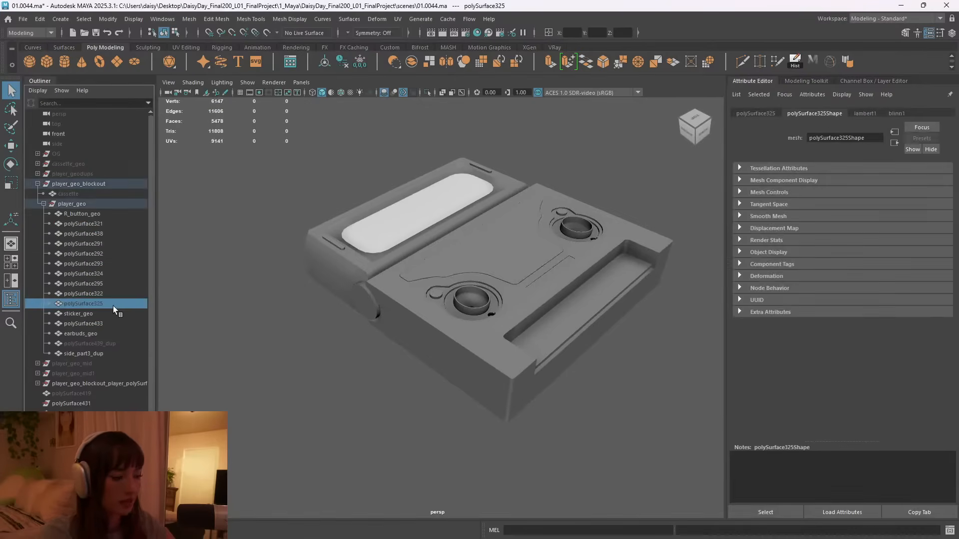
key("h")
left_click(109, 343)
key("h")
key("h")
left_click(110, 295)
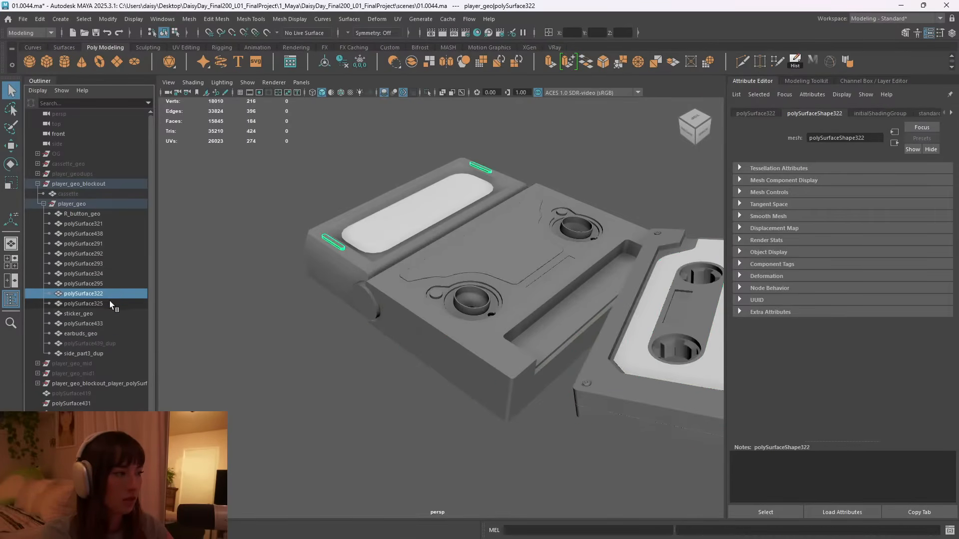
left_click(109, 301)
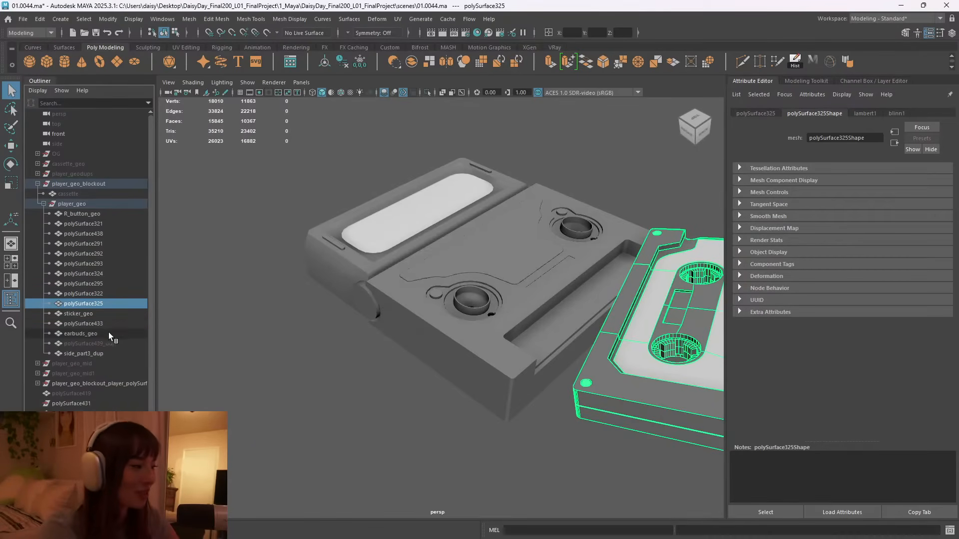
Toggle polySurface439_dup again, hide the cassette mesh beside the player, and clear the selection.
left_click(107, 345)
key("h")
key("h")
left_click(681, 345)
key("h")
left_click(655, 337)
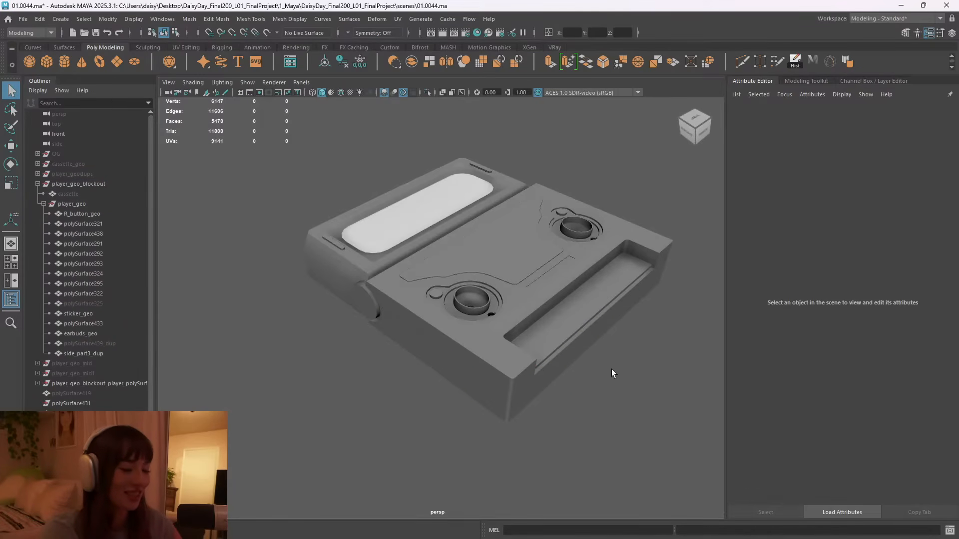
Select the player's upper body mesh, restore the reference window, and compare the mesh's side edge with the reference.
left_click_drag(613, 374, 574, 360, "alt")
scroll(518, 350, "up", 3)
left_click(510, 325)
mouse_move(510, 326)
left_mouse_down("alt")
mouse_move(498, 337)
mouse_move(469, 330)
mouse_move(493, 330)
left_mouse_up("alt")
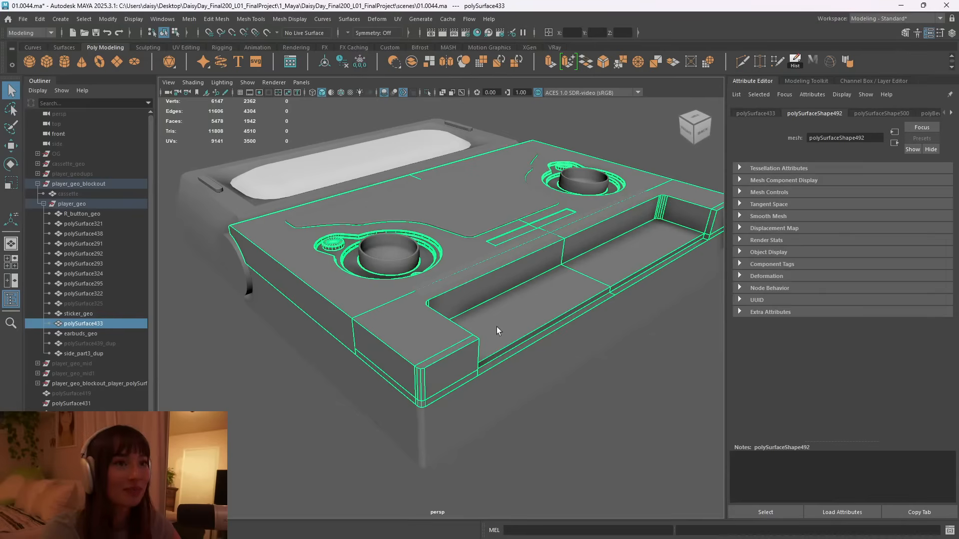
left_click_drag(431, 303, 470, 306, "alt")
left_click(454, 533)
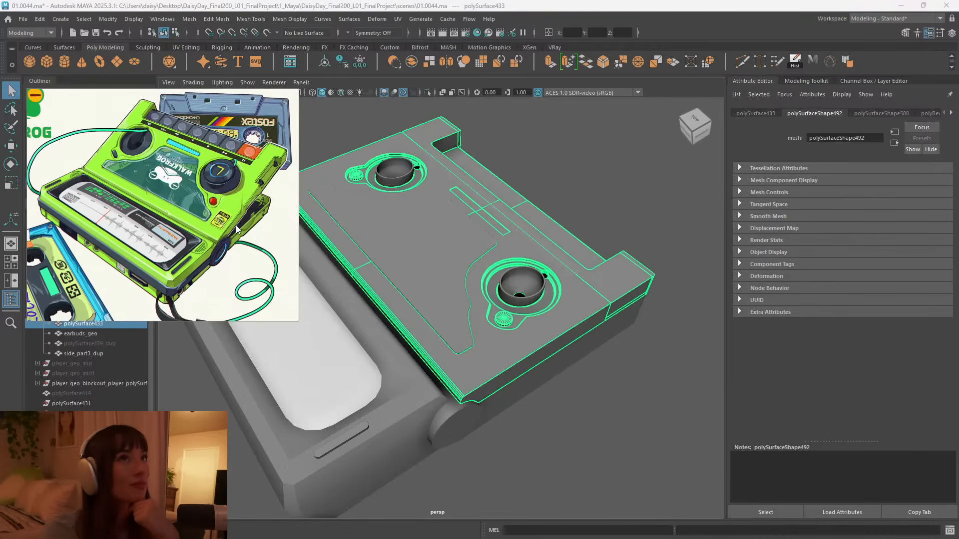
scroll(201, 200, "down", 2)
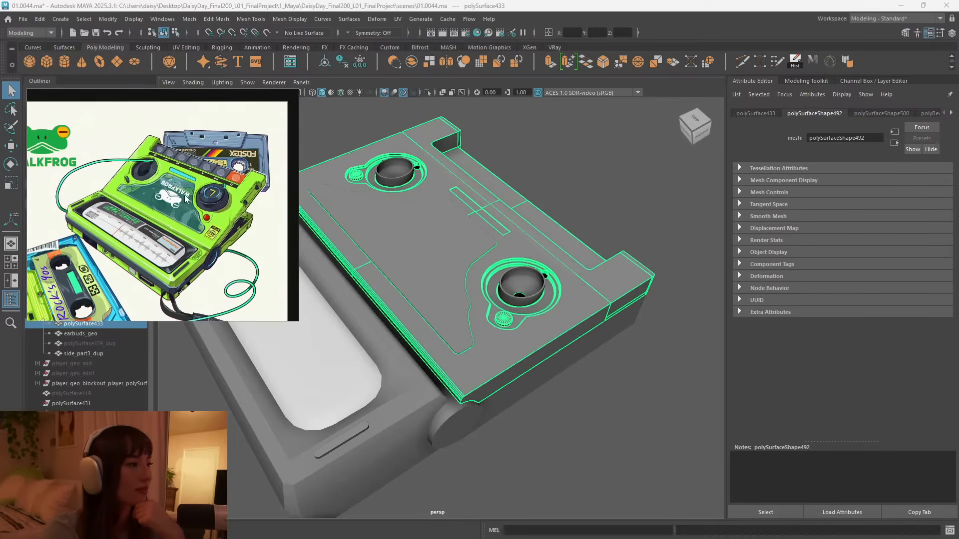
scroll(210, 223, "up", 5)
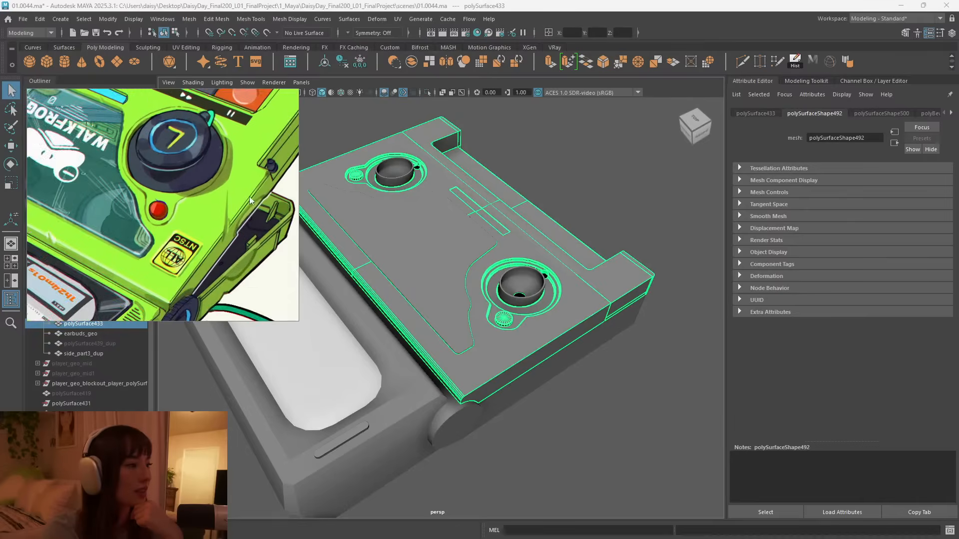
Isolate the upper body mesh polySurface433 in the viewport.
left_click_drag(522, 236, 535, 341, "alt")
left_click(651, 262)
middle_click_drag(509, 338, 463, 295, "alt")
right_click_drag(462, 295, 528, 280, "alt")
left_click(528, 279)
left_click_drag(529, 281, 583, 281, "alt")
key("ctrl+1")
right_click_drag(583, 277, 523, 256, "alt")
left_click_drag(523, 255, 495, 284, "alt")
right_click_drag(495, 284, 516, 282, "alt")
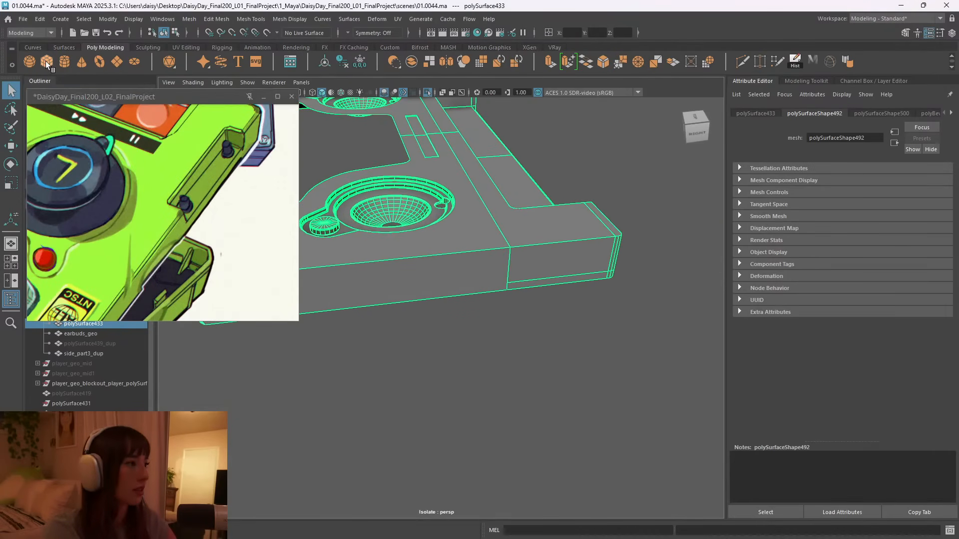
Create a polygon cube and move it along X toward the upper body's outer side edge.
right_click_drag(545, 288, 435, 280, "alt")
left_click_drag(434, 280, 466, 278, "alt")
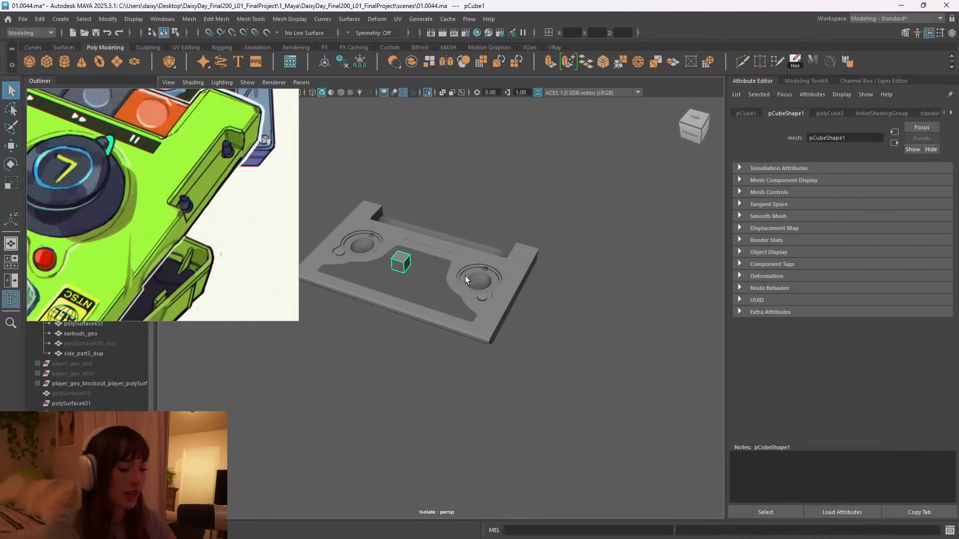
key("w")
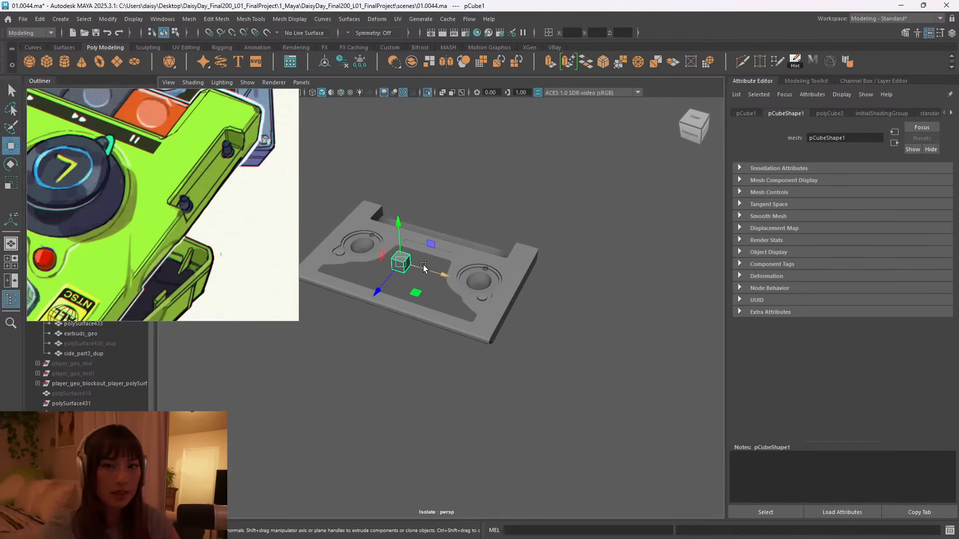
left_click_drag(424, 268, 486, 325)
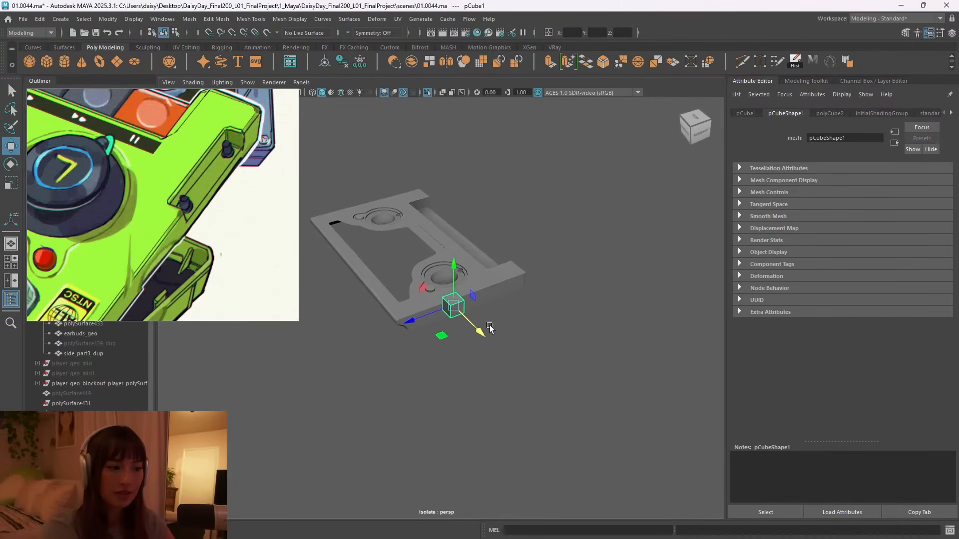
right_click_drag(486, 325, 613, 313, "alt")
Position the cube so it overlaps the upper body's outer side edge beside the round dial recess.
left_click_drag(475, 282, 499, 356)
left_click_drag(334, 279, 460, 245)
right_click_drag(436, 254, 473, 250, "alt")
middle_click_drag(399, 125, 455, 258, "alt")
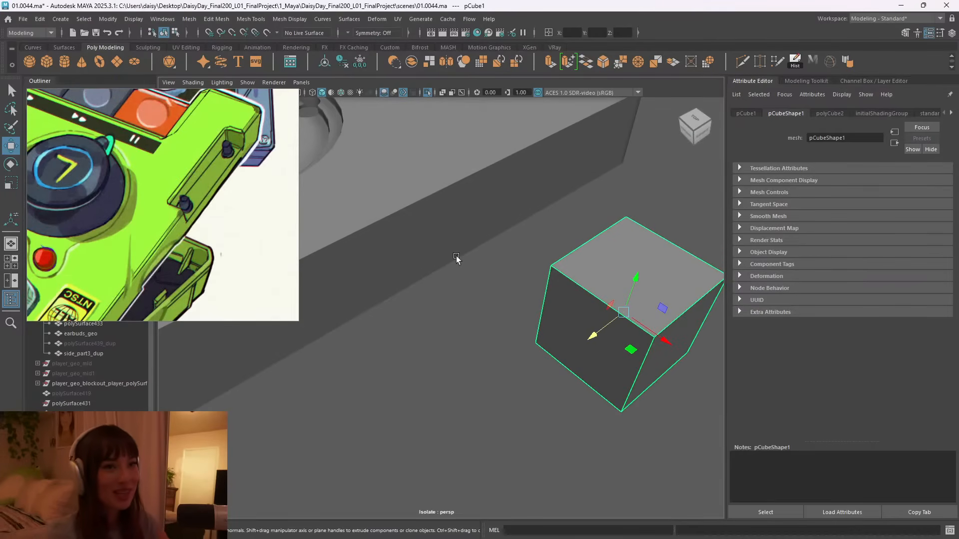
left_click_drag(641, 325, 445, 187)
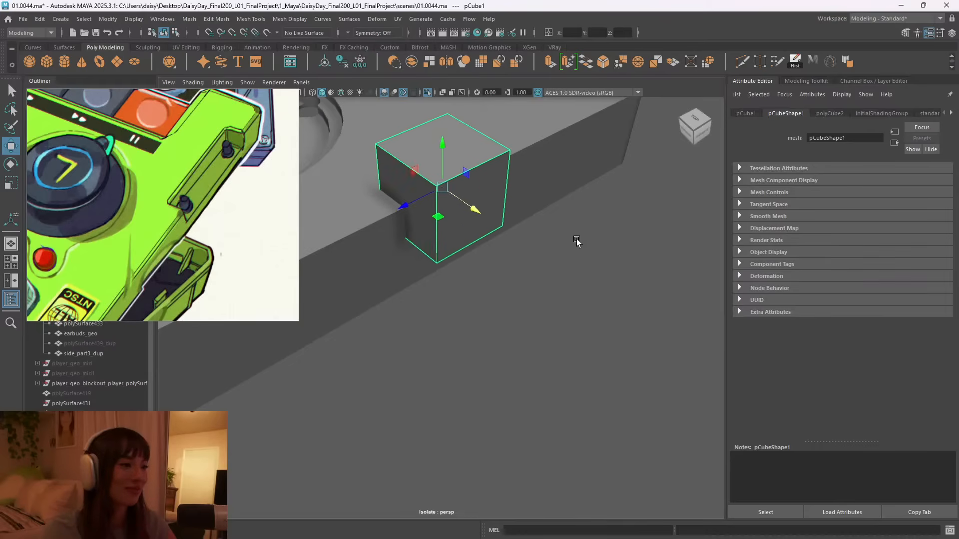
Compare the cube's placement on the upper body's side edge with the whole player in the reference art.
scroll(464, 283, "down", 6)
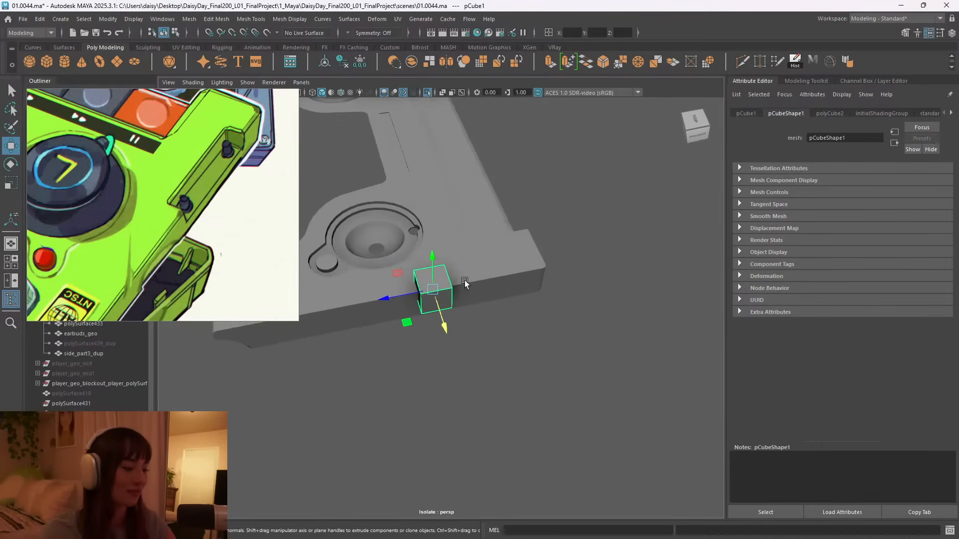
scroll(465, 283, "down", 5)
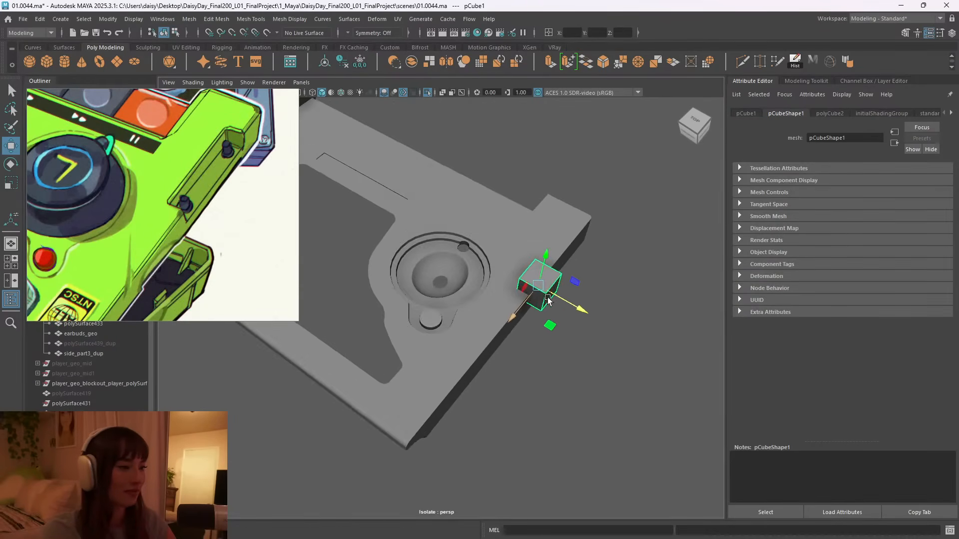
scroll(221, 202, "down", 3)
scroll(222, 202, "down", 2)
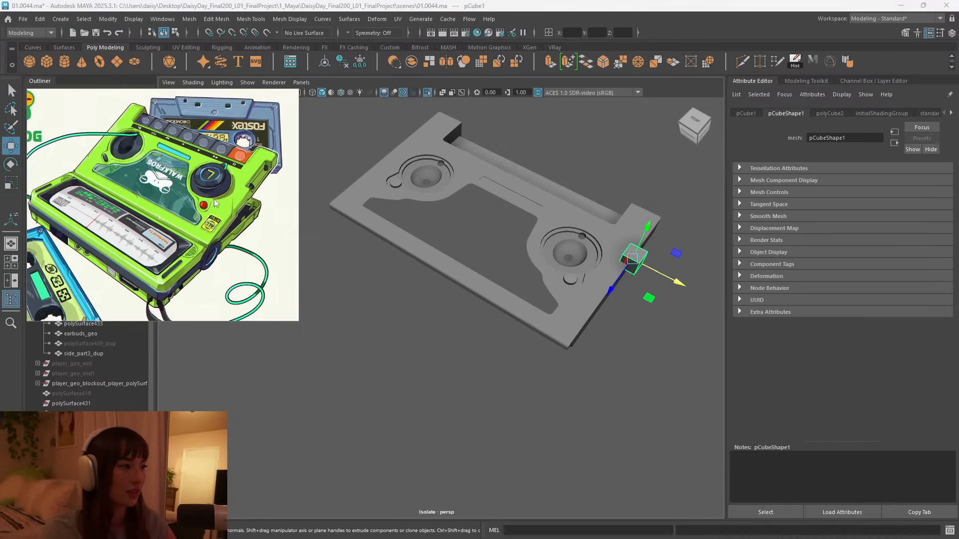
scroll(536, 294, "down", 2)
mouse_move(536, 295)
left_mouse_down("alt")
mouse_move(513, 302)
mouse_move(522, 307)
left_mouse_up("alt")
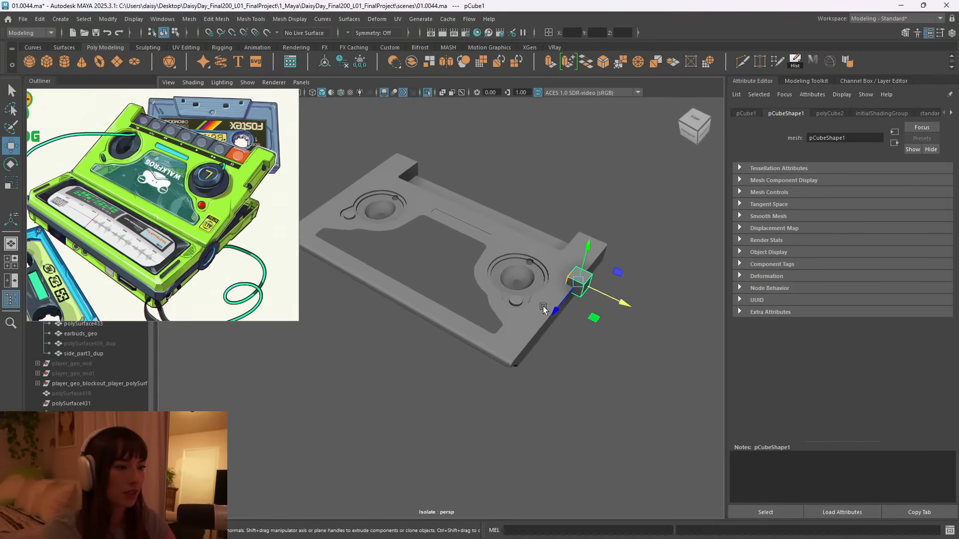
Lengthen the cube along the upper body's side edge by moving its four rear vertices toward the rear corner.
right_click_drag(654, 244, 625, 242)
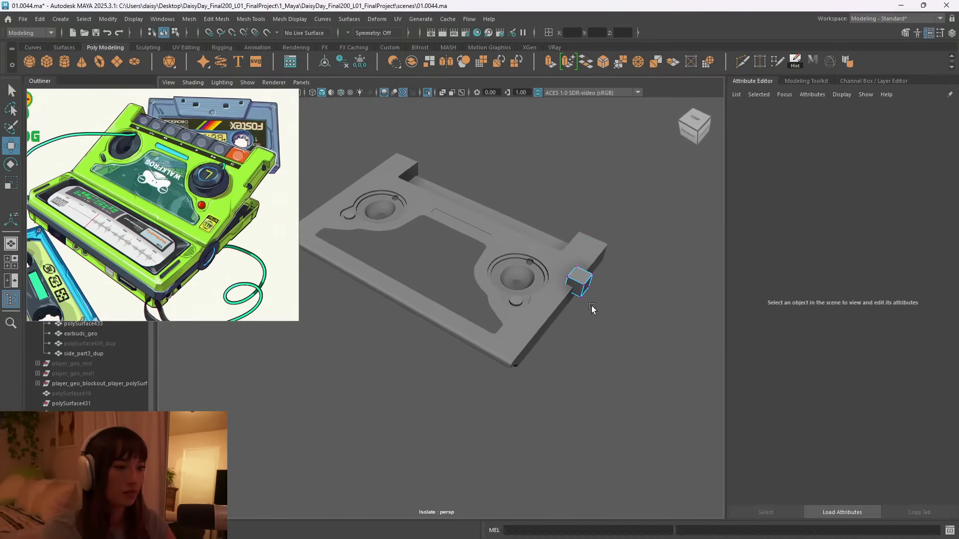
key("space")
key("space")
right_click_drag(561, 269, 612, 272, "alt")
middle_click_drag(613, 271, 332, 228, "alt")
right_click_drag(331, 228, 603, 246, "alt")
middle_click_drag(379, 190, 490, 222, "alt")
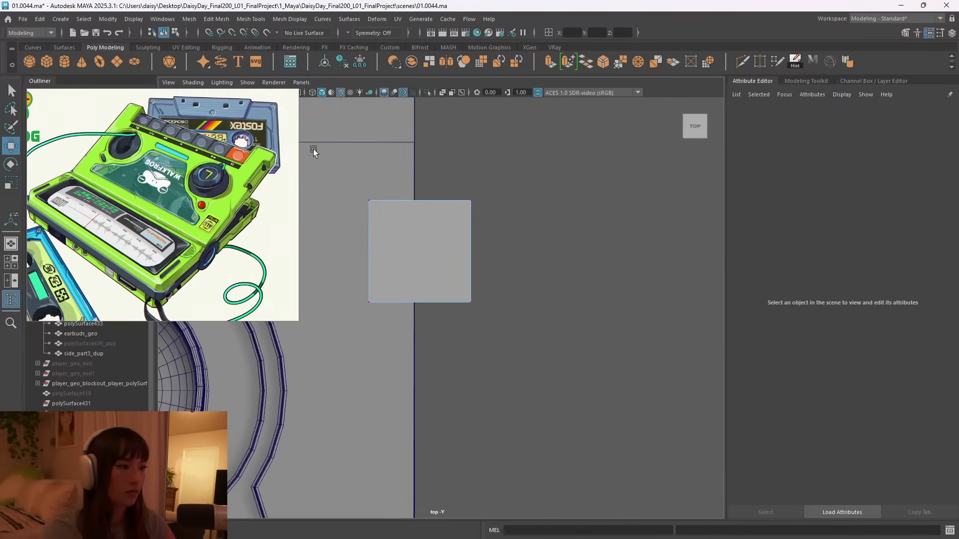
left_click_drag(314, 146, 480, 220)
key("space")
key("space")
mouse_move(601, 278)
left_mouse_down("alt")
mouse_move(534, 274)
mouse_move(592, 286)
mouse_move(614, 276)
left_mouse_up("alt")
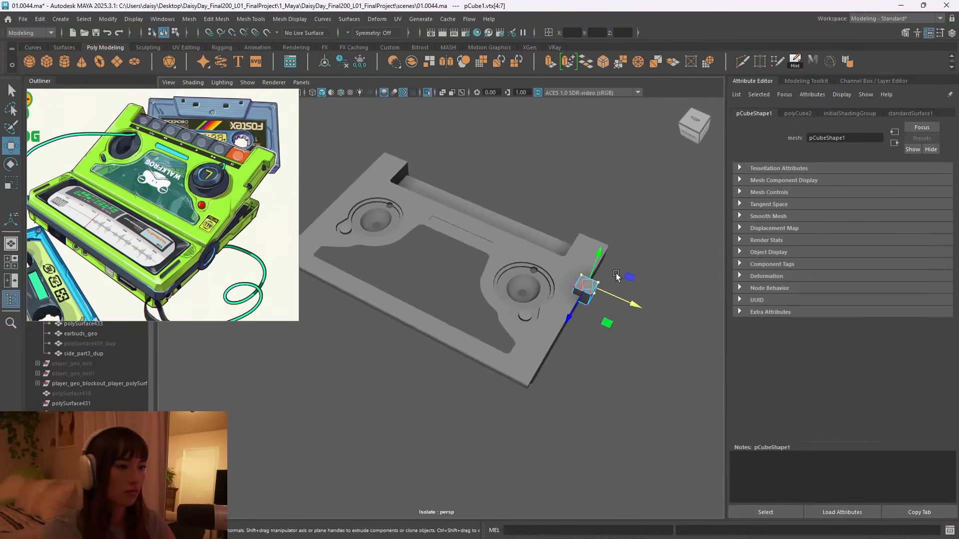
left_click_drag(578, 304, 595, 279)
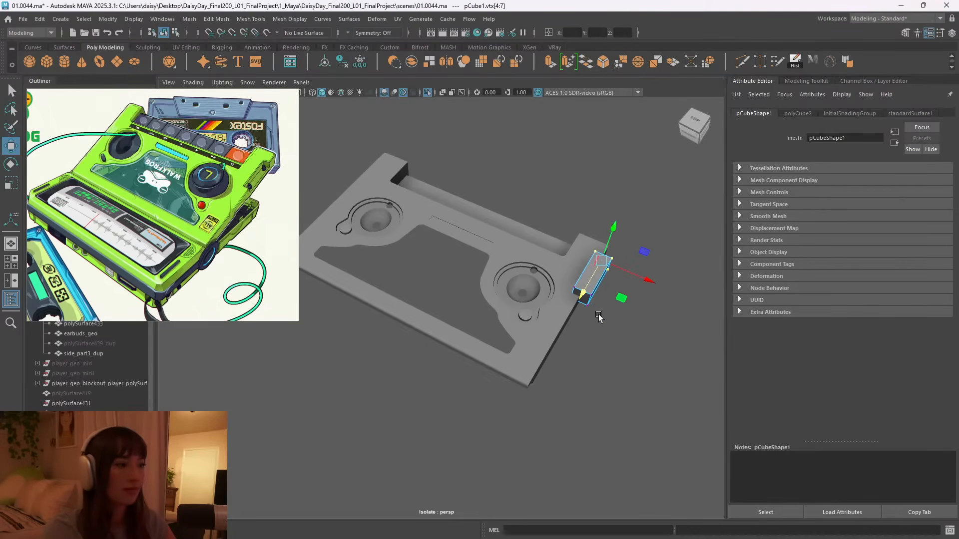
Insert a centred edge loop running along the cube's length with the Multi-Cut tool.
left_click_drag(564, 280, 616, 306)
left_click(675, 324)
middle_click_drag(595, 300, 504, 295, "alt")
right_click_drag(504, 294, 553, 235, "alt")
middle_click_drag(553, 235, 476, 327, "alt")
right_click_drag(476, 327, 552, 284, "alt")
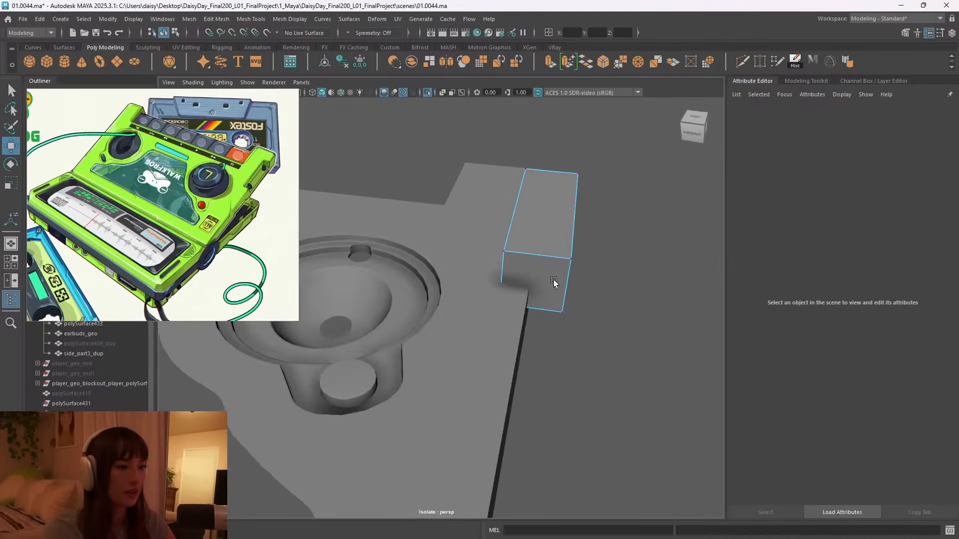
left_click_drag(552, 283, 567, 274, "alt")
right_click_drag(590, 188, 611, 175)
left_click_drag(595, 235, 554, 226, "alt")
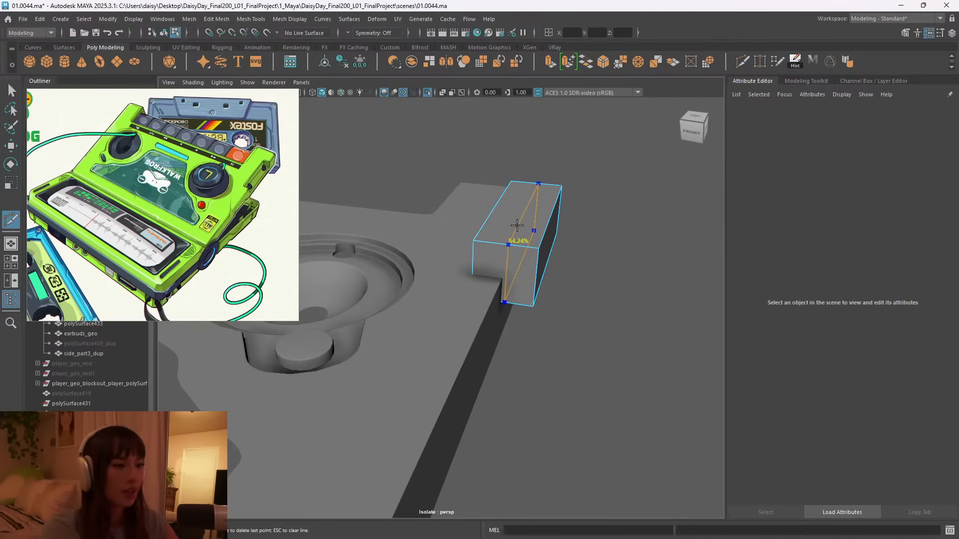
middle_click(516, 227, "ctrl")
key("q")
Select the cube as an object and snap its pivot to the front top vertex of the centre edge loop.
right_click_drag(553, 246, 595, 241, "alt")
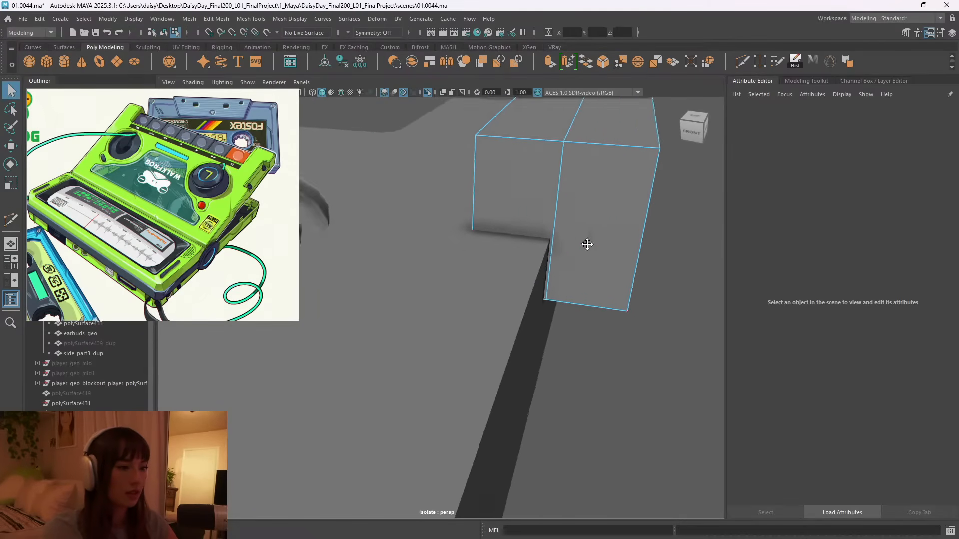
middle_click_drag(595, 242, 428, 316, "alt")
right_click_drag(509, 200, 565, 167)
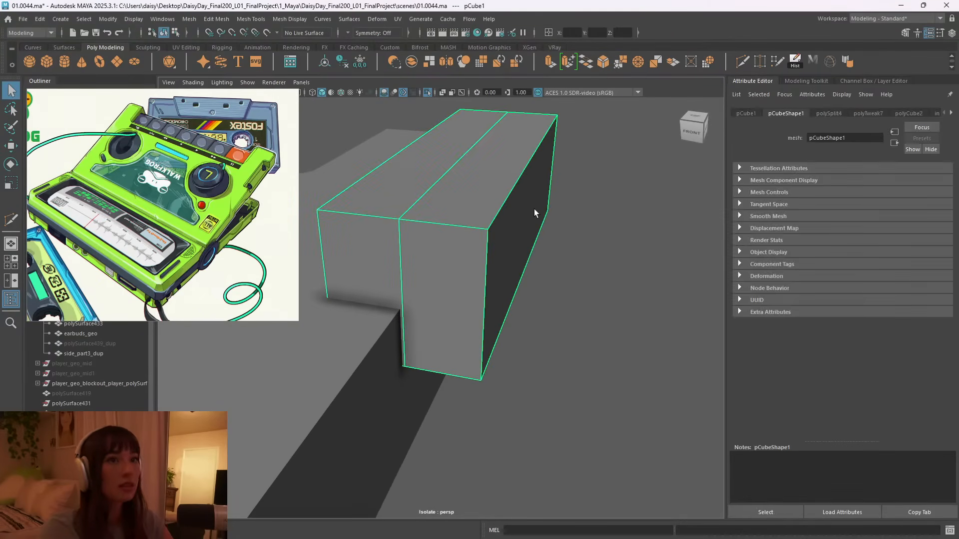
key("w")
key("d")
key("v")
left_click_drag(432, 259, 401, 228)
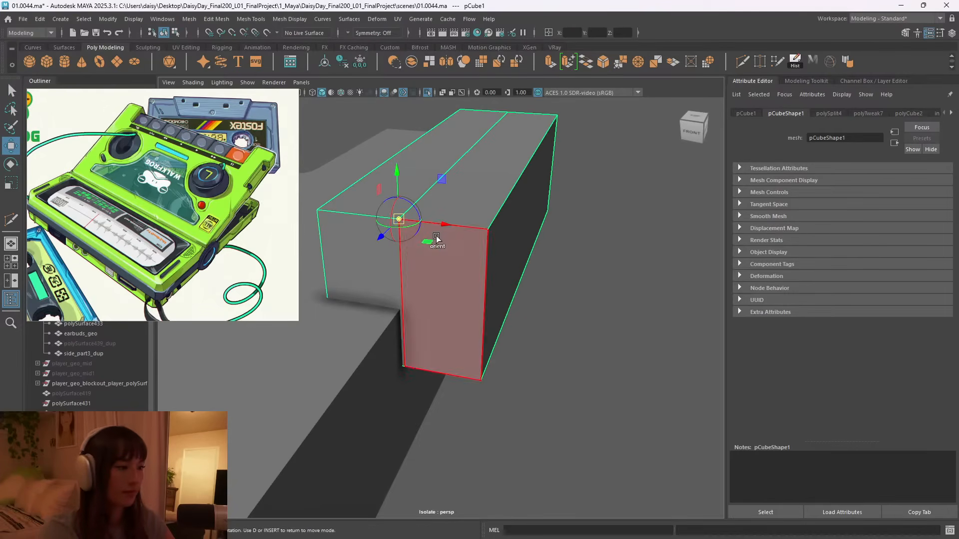
key("v")
left_click_drag(402, 233, 388, 253)
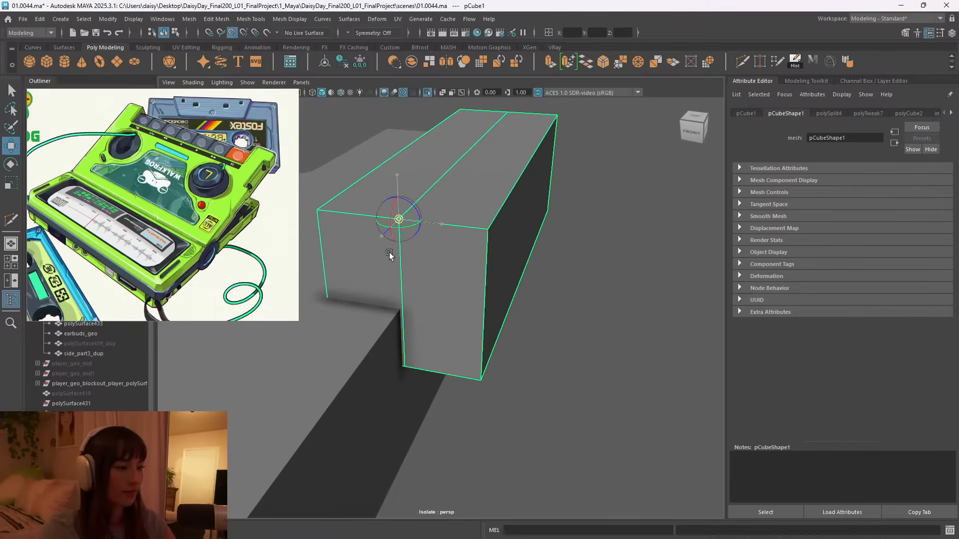
Lower the cube to the upper body's top surface and snap its centre edge loop to the body's outer side edge.
key("v")
left_click_drag(397, 198, 399, 302)
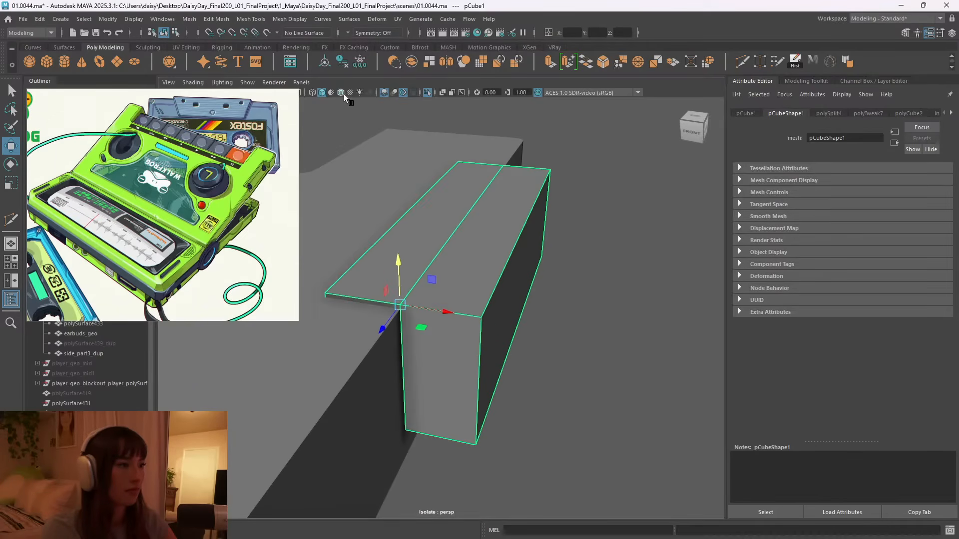
left_click_drag(495, 294, 402, 311, "alt")
key("v")
left_click_drag(289, 333, 389, 331)
right_click_drag(389, 332, 562, 316, "alt")
key("v")
left_click_drag(397, 307, 391, 311)
Raise the cube slightly so it projects above the upper body's top surface.
right_click_drag(445, 330, 403, 334, "alt")
left_click_drag(404, 334, 470, 352, "alt")
right_click_drag(516, 255, 566, 240)
left_click_drag(575, 319, 484, 306, "alt")
left_click_drag(369, 319, 367, 305)
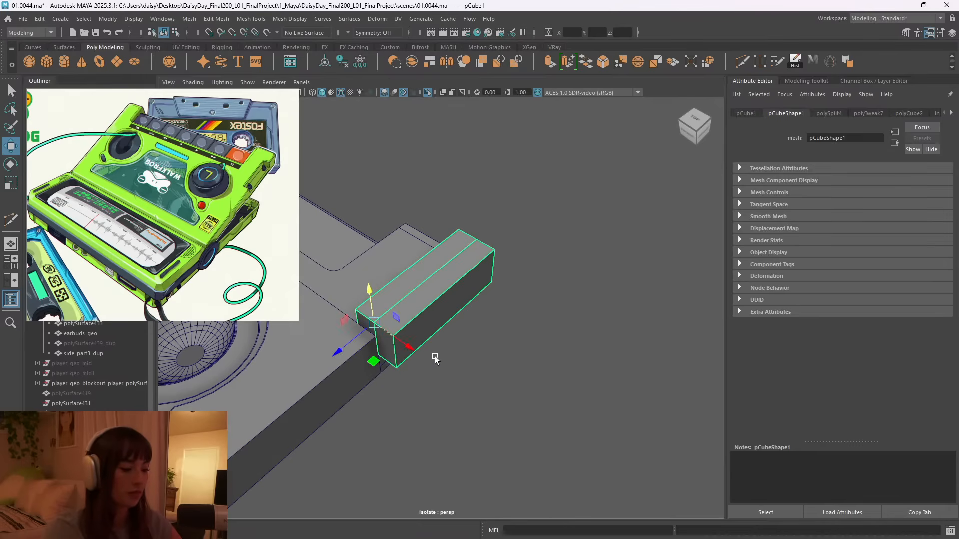
key("y")
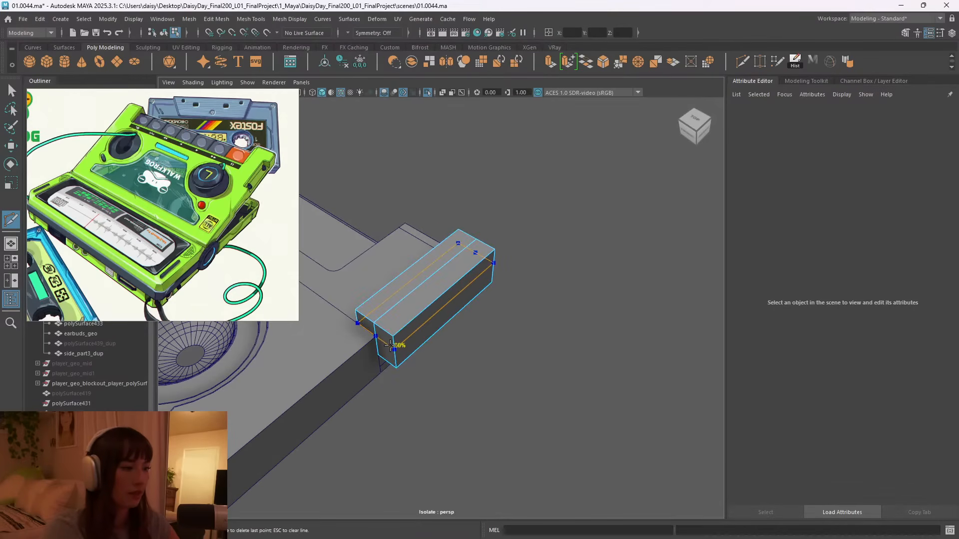
key("q")
right_click_drag(418, 270, 488, 242)
left_click_drag(486, 352, 475, 335, "alt")
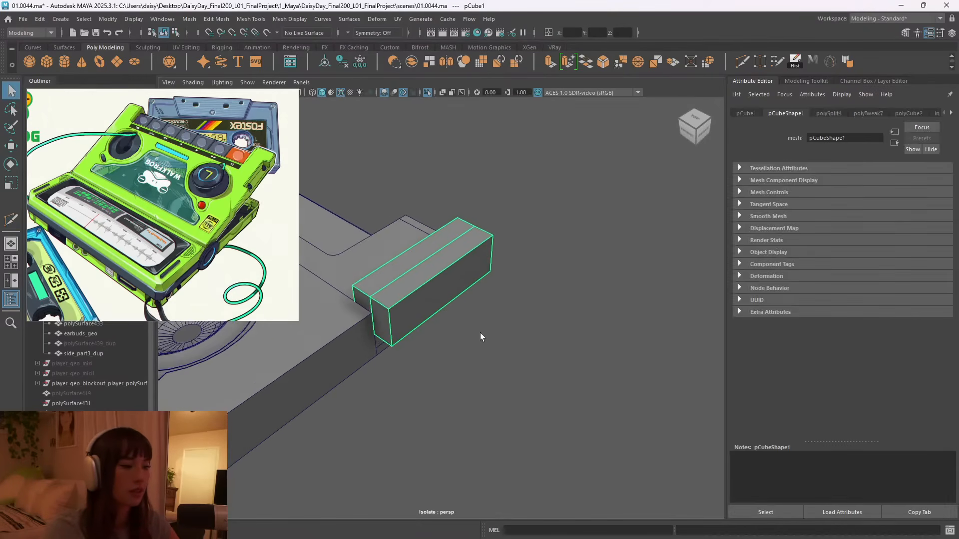
Adjust the cube's position along Z on the upper body's outer side edge beside the round dial recess.
scroll(473, 327, "down", 4)
key("w")
left_click_drag(367, 318, 391, 357)
scroll(392, 358, "down", 4)
middle_click_drag(391, 358, 502, 306, "alt")
left_click_drag(502, 306, 476, 327, "alt")
scroll(451, 309, "down", 2)
left_click_drag(567, 346, 554, 344)
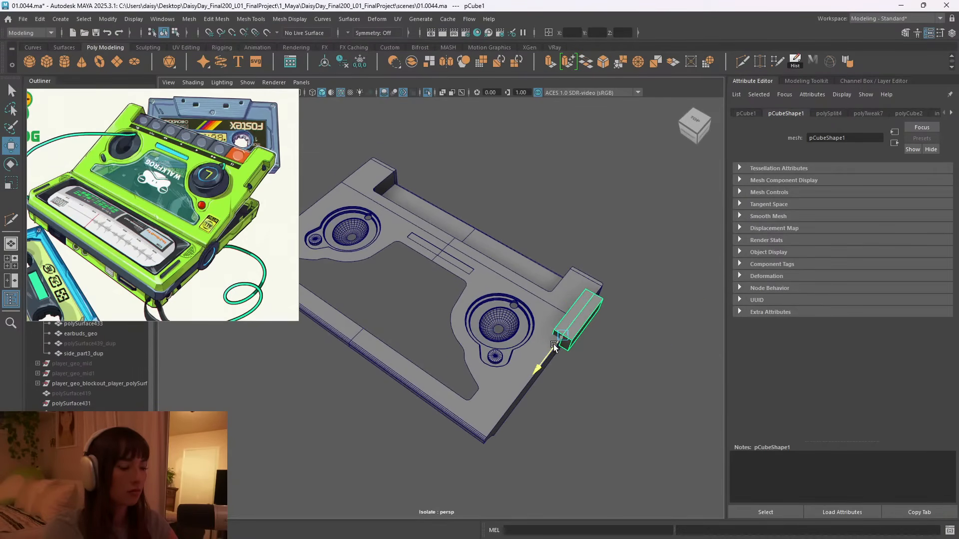
left_click(637, 342)
Examine the side notch and its pegs in the reference art against the cube on the upper body.
middle_click_drag(638, 343, 549, 334, "alt")
right_click_drag(550, 334, 712, 332, "alt")
middle_click_drag(711, 332, 511, 293, "alt")
left_click_drag(511, 293, 481, 267, "alt")
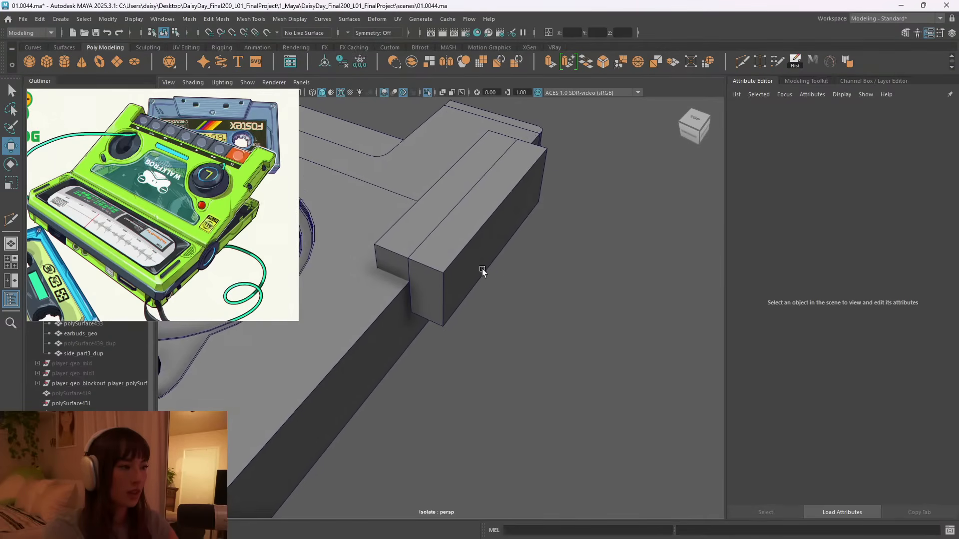
middle_click_drag(481, 267, 519, 304, "alt")
left_click(492, 269)
scroll(272, 187, "up", 8)
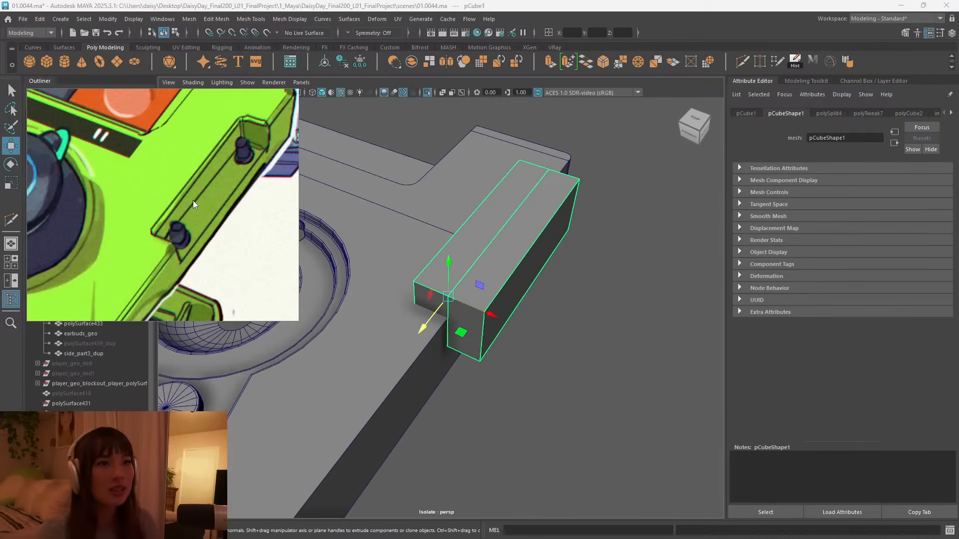
scroll(494, 300, "down", 2)
middle_click_drag(486, 299, 498, 287, "alt")
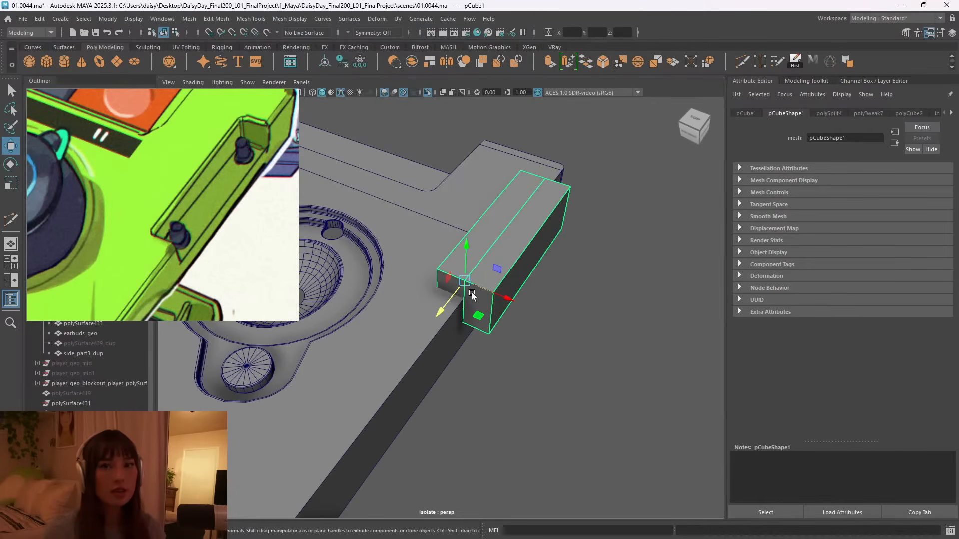
left_click(582, 193)
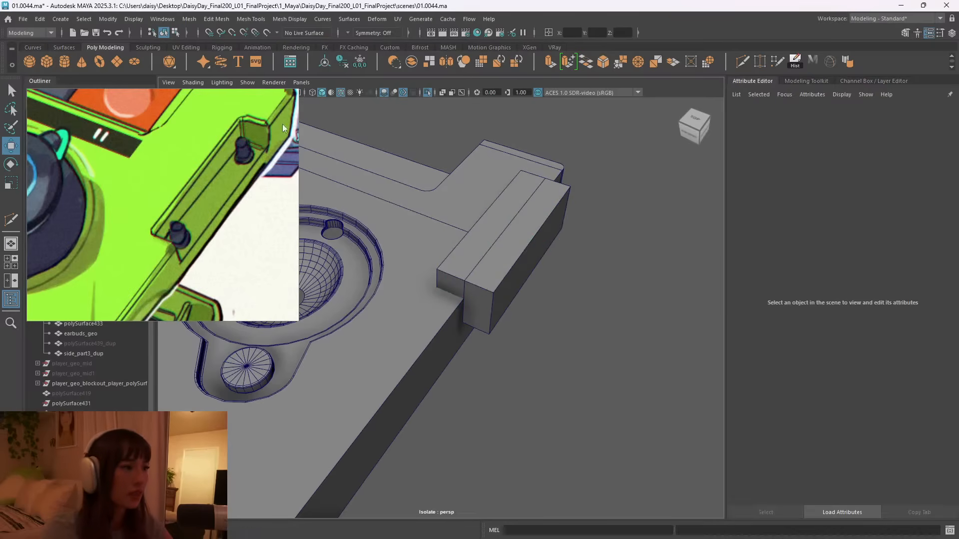
Put the reference window away, isolate the cassette mesh of player_geo_blockout to inspect it, and hide it.
left_click(251, 97)
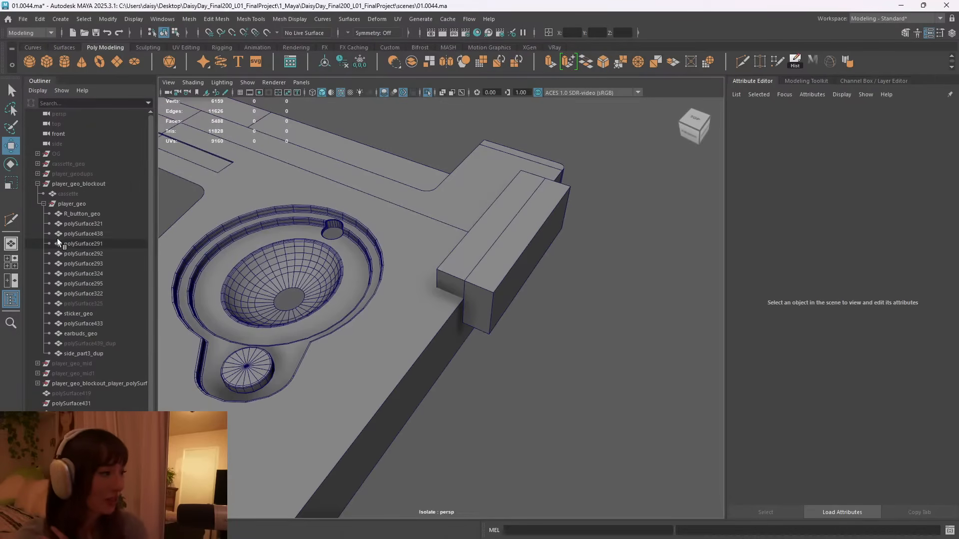
left_click(91, 195)
key("f")
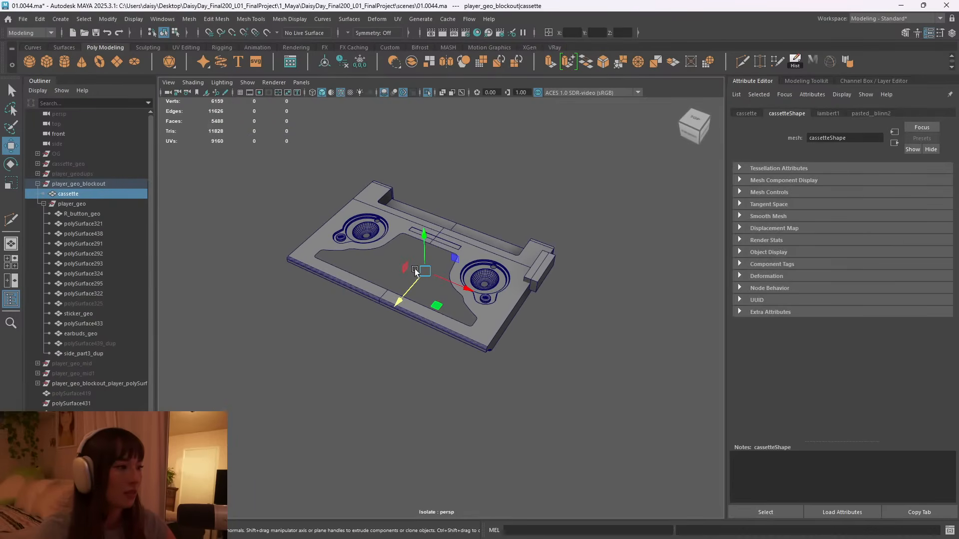
key("ctrl+1")
key("ctrl+1")
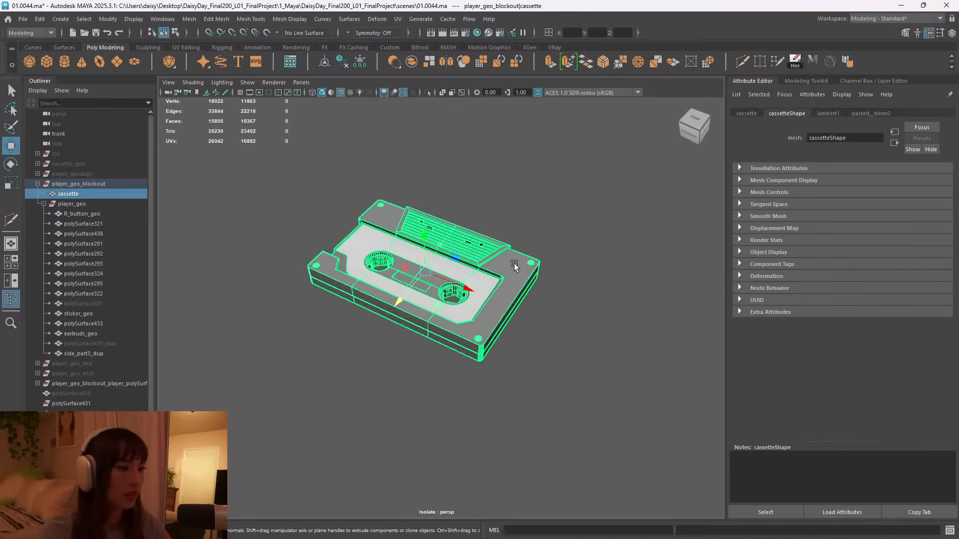
scroll(412, 278, "up", 5)
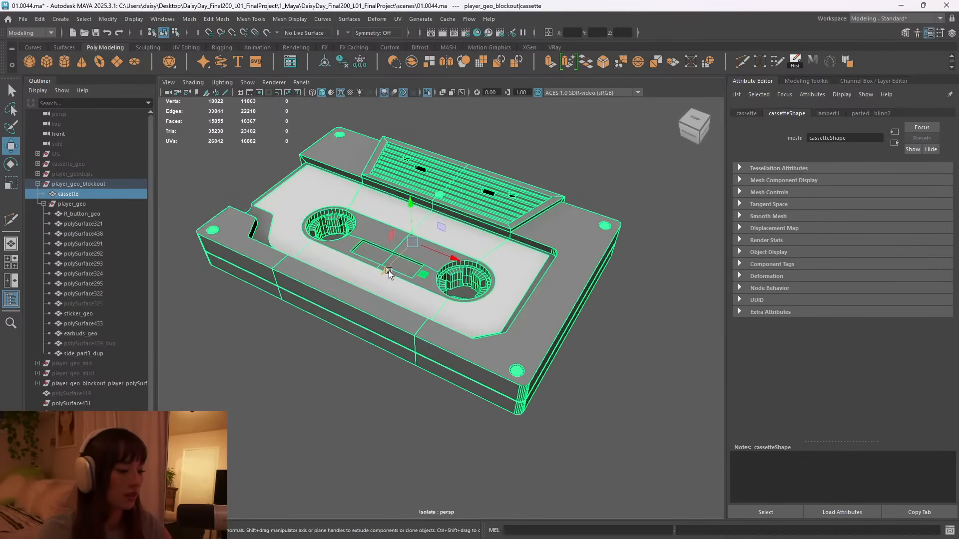
key("ctrl+h")
Hide the player_geo_blockout group, show the player_geo_mid group instead, and frame it in the view.
left_click(103, 185)
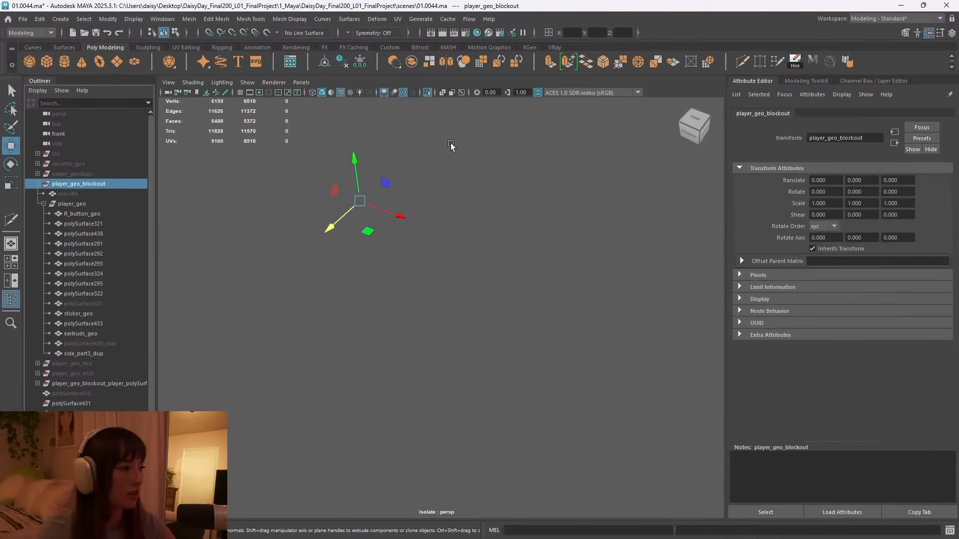
key("h")
left_click(74, 195)
left_click(91, 184)
left_click(83, 363)
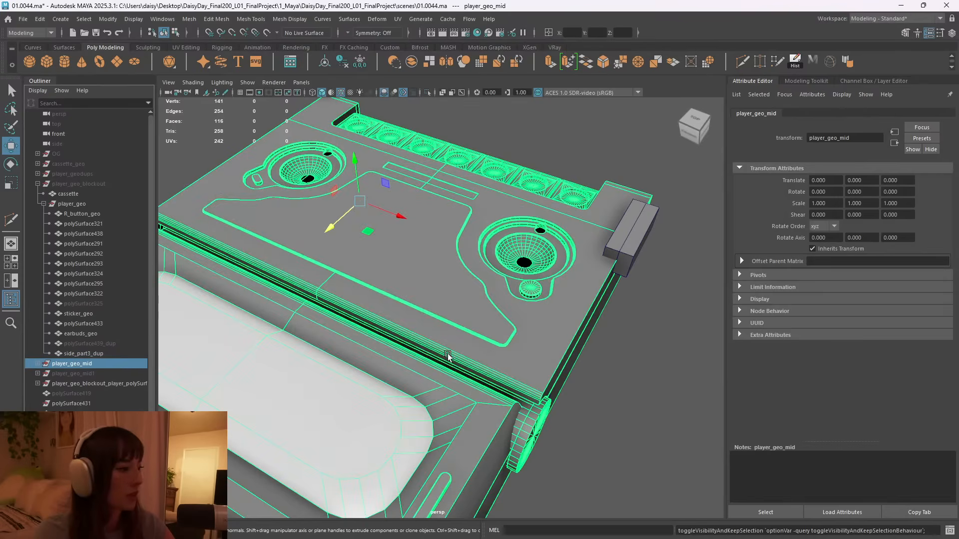
key("f")
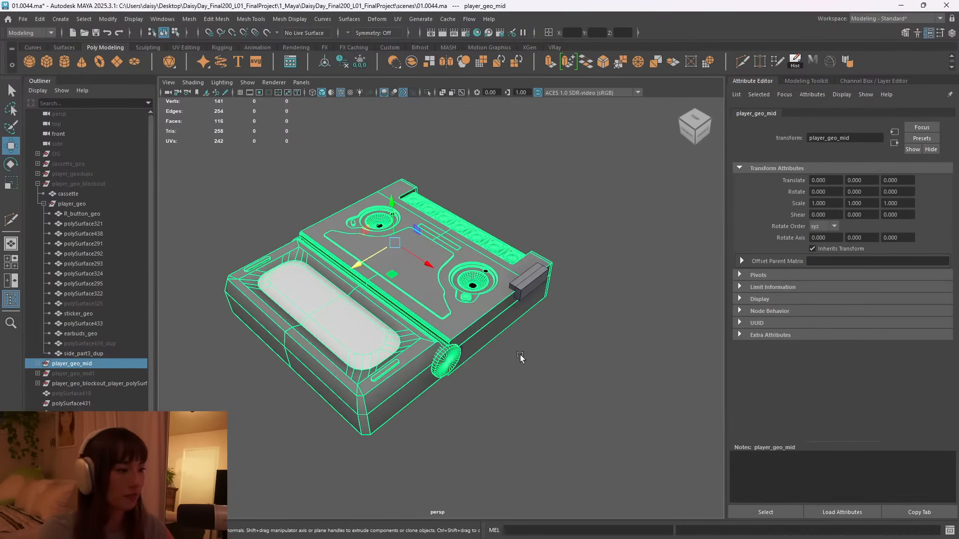
Within player_geo_mid, hide the player subgroup and show the cassette subgroup.
left_click(35, 364)
left_click(88, 375)
key("h")
scroll(90, 299, "down", 8)
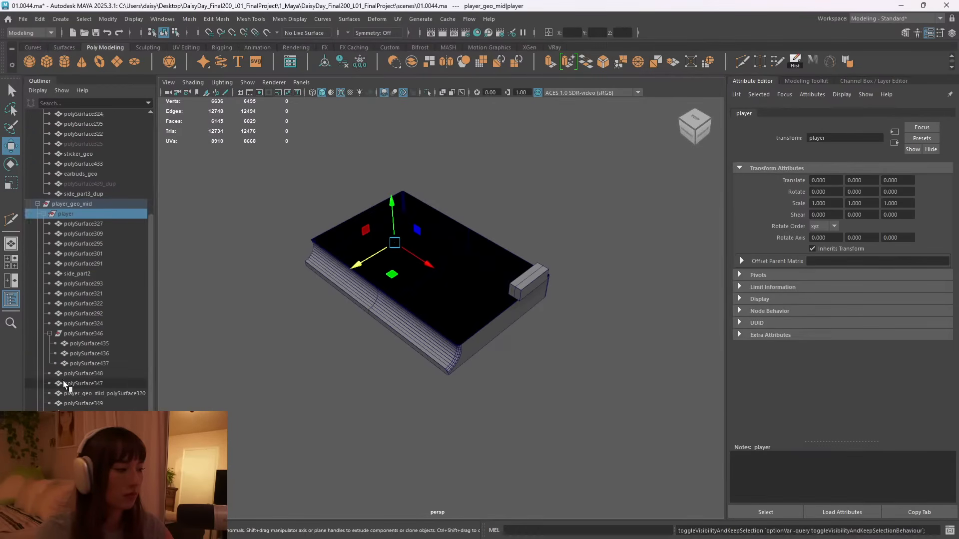
left_click(98, 374)
key("h")
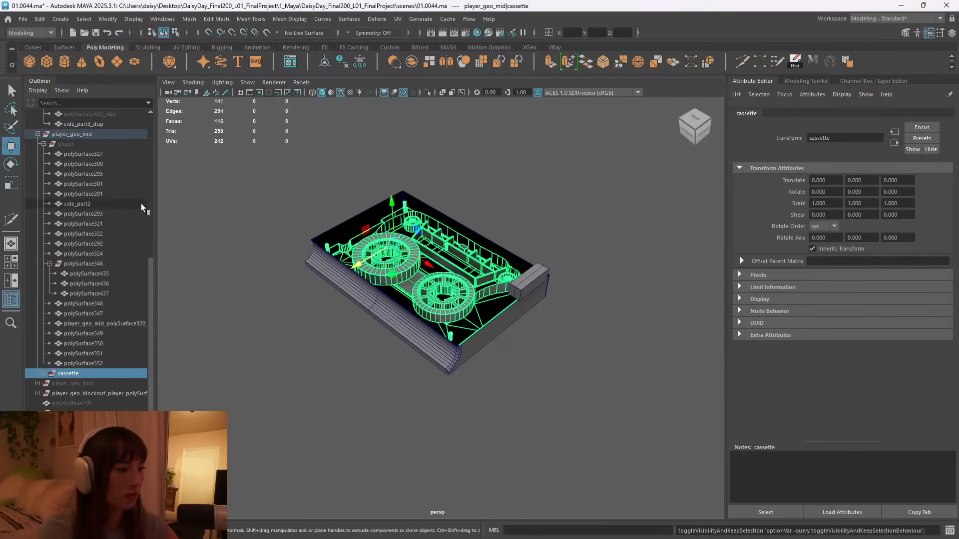
Select the notch cube together with the player's outer shell and toggle their visibility to check the cassette parts inside.
left_click(533, 283)
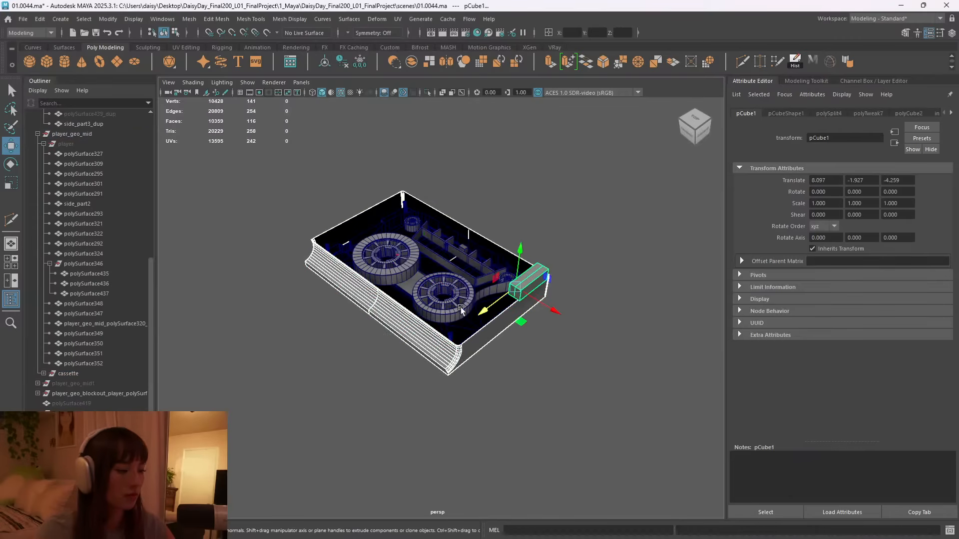
key("h")
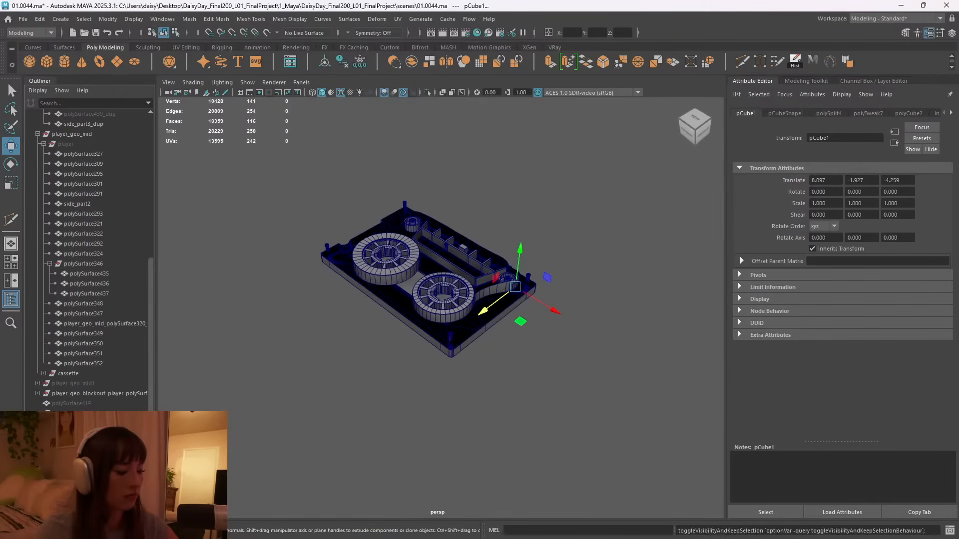
key("h")
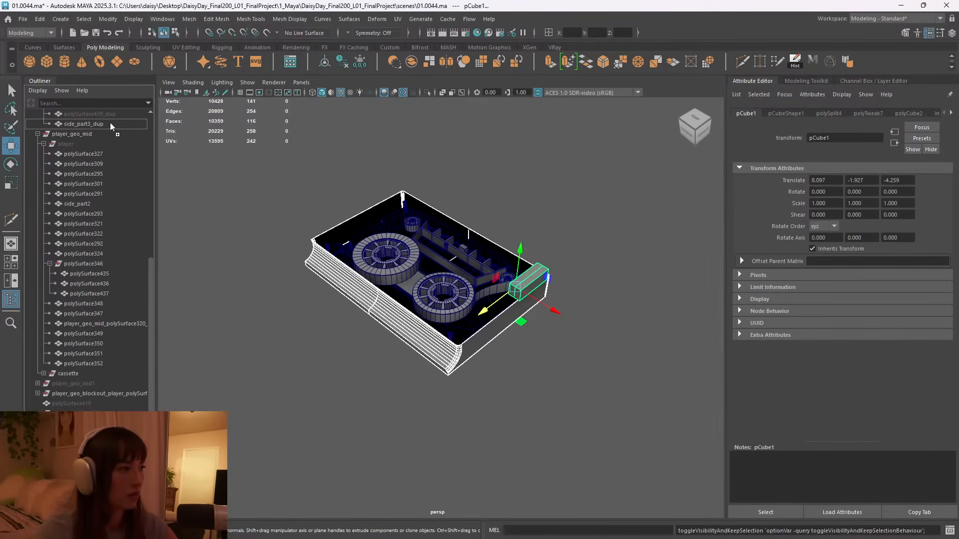
Move the notch cube and the player's outer shell into the player_geo group of player_geo_blockout, and clear the selection.
middle_click_drag(110, 123, 110, 119)
left_click(241, 286)
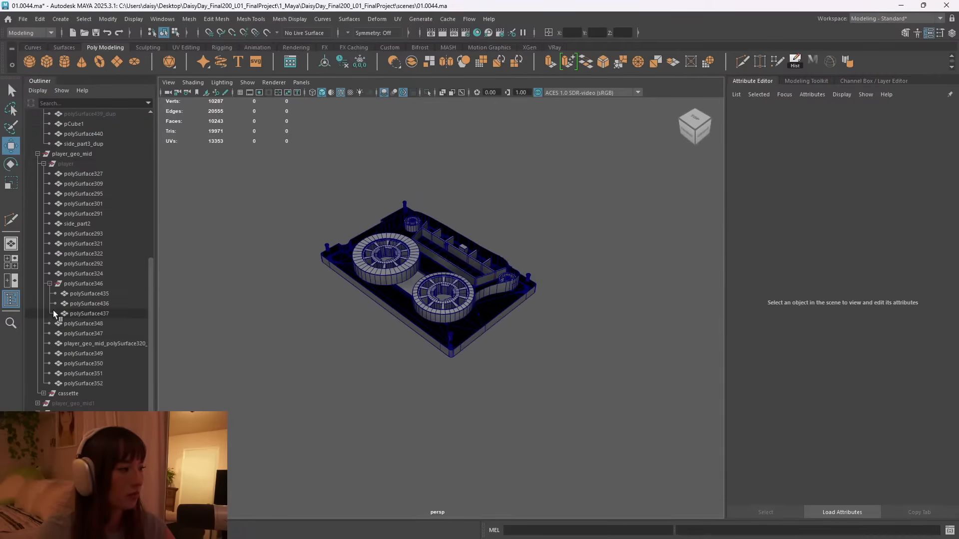
Expand the cassette subgroup of player_geo_mid and show its T_case_geo, T_middle_geo and sticker_geo meshes.
left_click(43, 393)
scroll(69, 371, "down", 5)
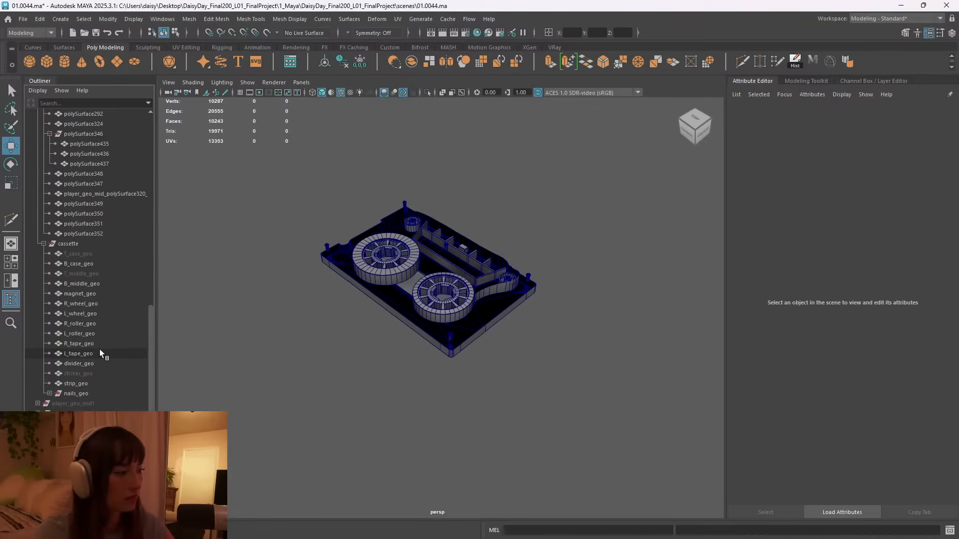
left_click(94, 254)
key("shift+h")
left_click(89, 274)
key("shift+h")
key("h")
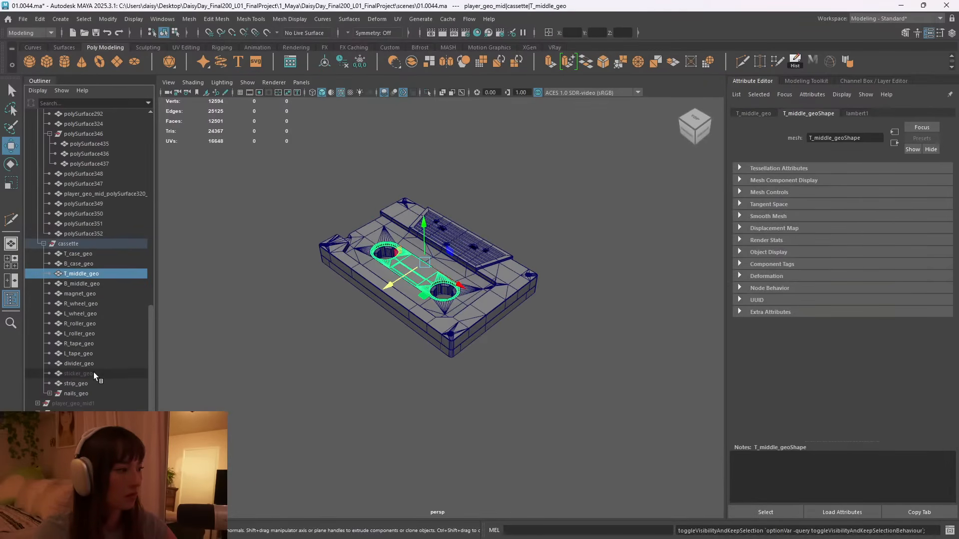
left_click(94, 373)
key("h")
left_click(362, 349)
Examine the top of the cassette up close, including the T_case_geo wireframe around the corner screw.
right_click_drag(404, 322, 483, 298, "alt")
middle_click_drag(484, 298, 440, 350, "alt")
left_click_drag(439, 350, 500, 335, "alt")
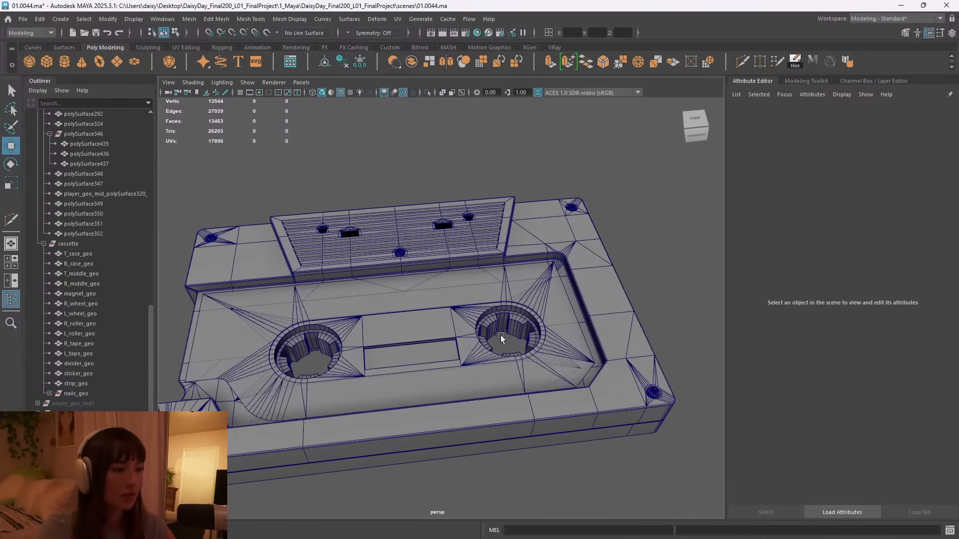
middle_click_drag(270, 296, 418, 281, "alt")
left_click(345, 234)
left_click_drag(320, 281, 358, 287, "alt")
right_click_drag(358, 287, 388, 256, "alt")
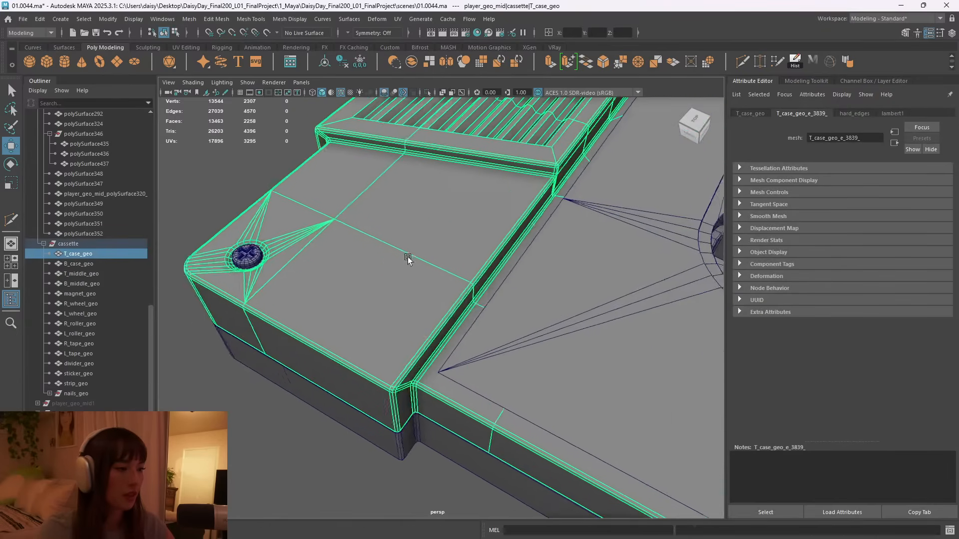
middle_click_drag(388, 256, 479, 268, "alt")
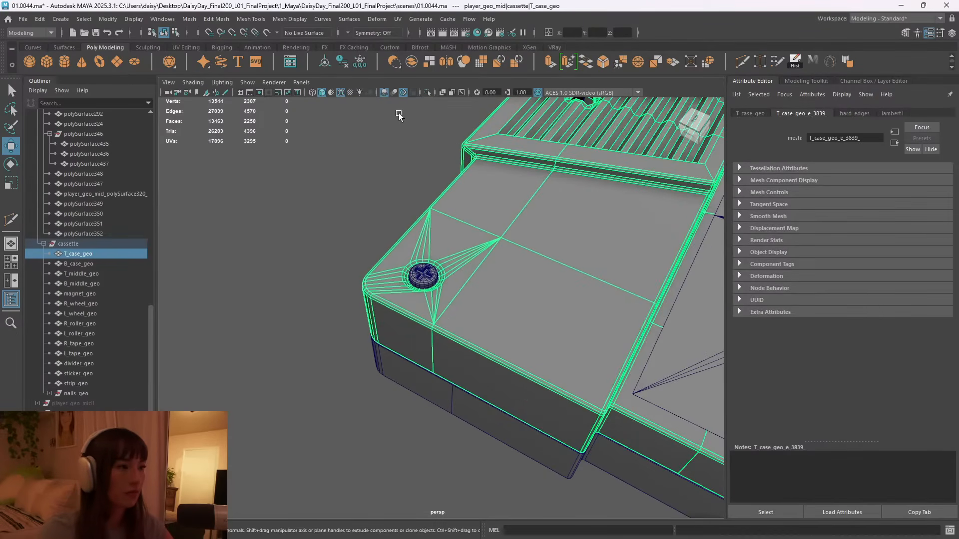
Turn off the wireframe overlay on shaded objects and view the cassette's corner screw up close.
left_click(381, 256)
left_click(340, 92)
right_click_drag(372, 295, 413, 280, "alt")
left_click_drag(413, 280, 470, 267, "alt")
middle_click_drag(565, 157, 445, 321, "alt")
left_click_drag(444, 321, 567, 348, "alt")
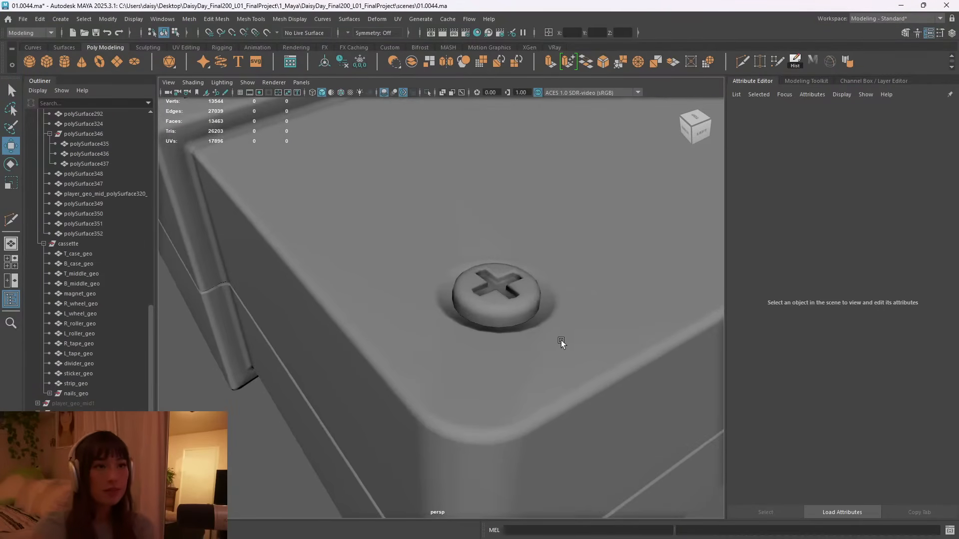
Examine the edge flow of T_case_geo around the recessed corner screw, both selected and unselected.
left_click(573, 310)
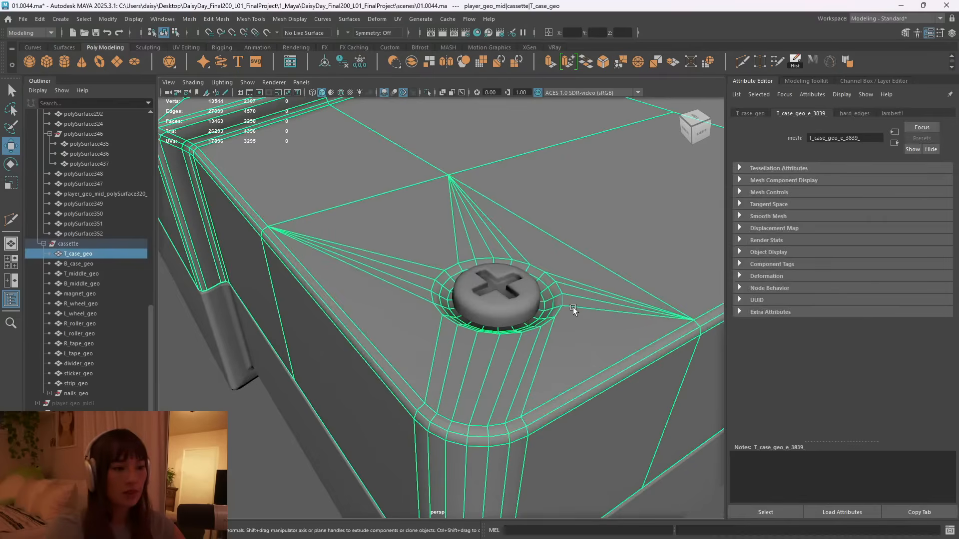
left_click(248, 420)
left_click_drag(555, 333, 509, 309, "alt")
right_click_drag(509, 308, 560, 298, "alt")
left_click_drag(560, 298, 512, 275, "alt")
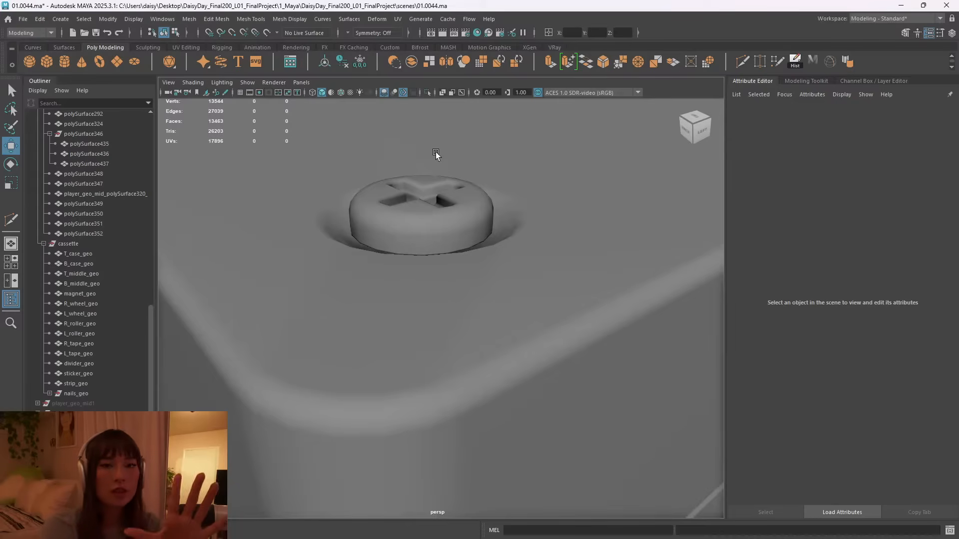
left_click(592, 289)
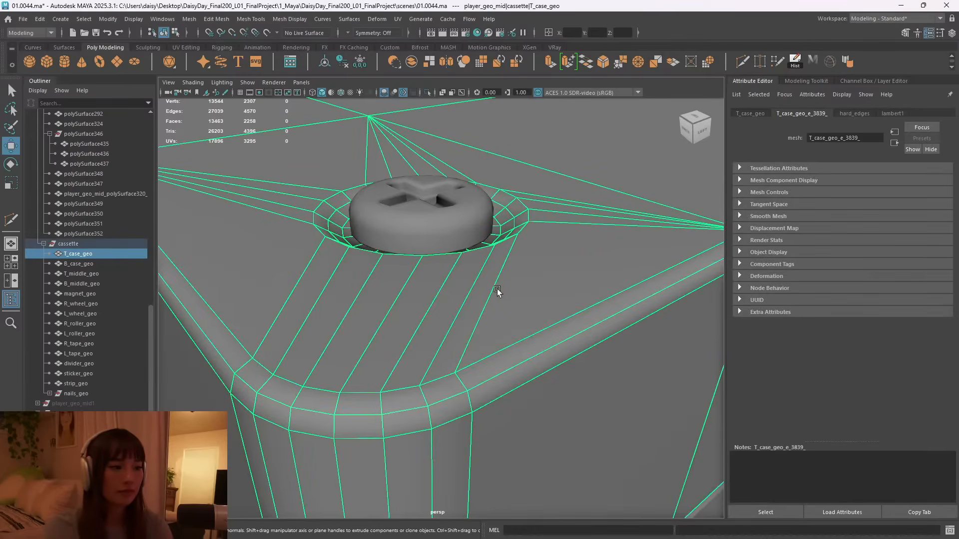
left_click_drag(627, 325, 475, 274, "alt")
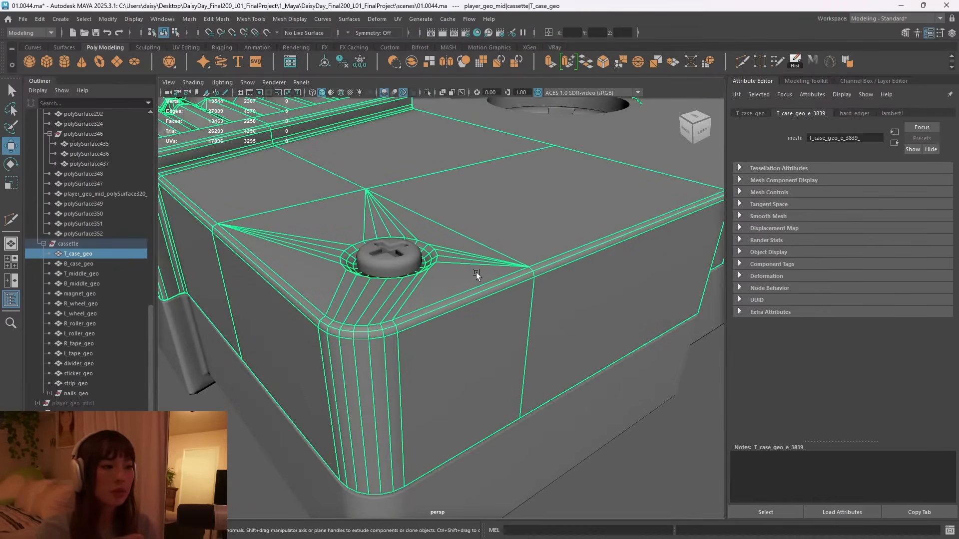
Isolate T_case_geo and examine its whole topology from above and at an angle.
key("f")
scroll(460, 280, "up", 3)
mouse_move(460, 280)
left_mouse_down("alt")
mouse_move(465, 250)
mouse_move(541, 247)
mouse_move(436, 281)
mouse_move(446, 287)
left_mouse_up("alt")
key("ctrl+1")
scroll(446, 287, "up", 3)
scroll(459, 265, "down", 2)
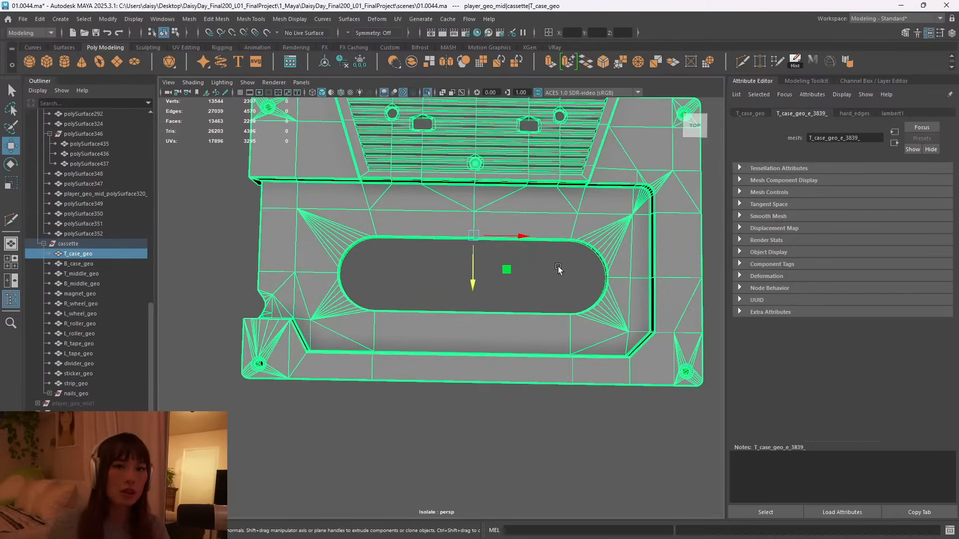
scroll(518, 269, "down", 3)
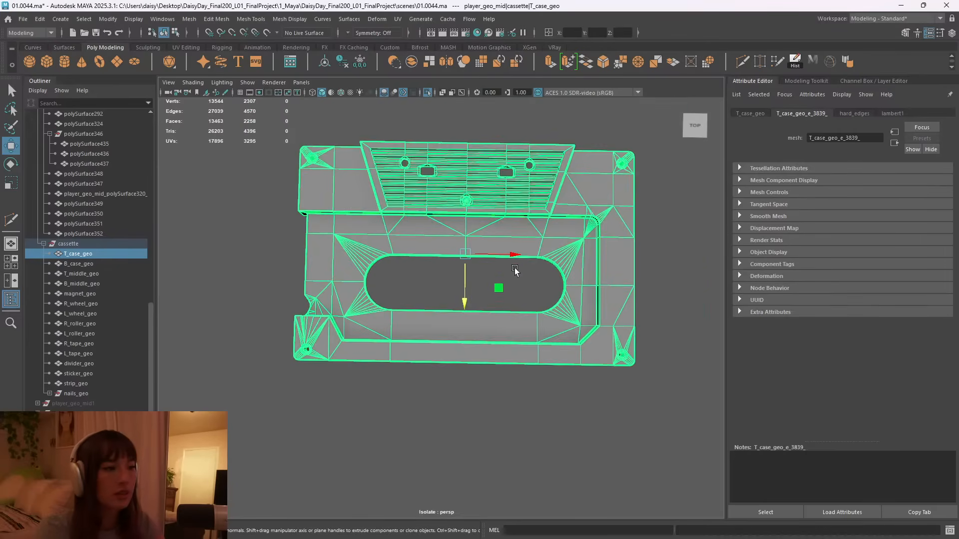
left_click_drag(518, 270, 510, 242, "alt")
Hide the cassette subgroup of player_geo_mid, and collapse the player_geo and player_geo_mid groups in the Outliner.
left_click(85, 245)
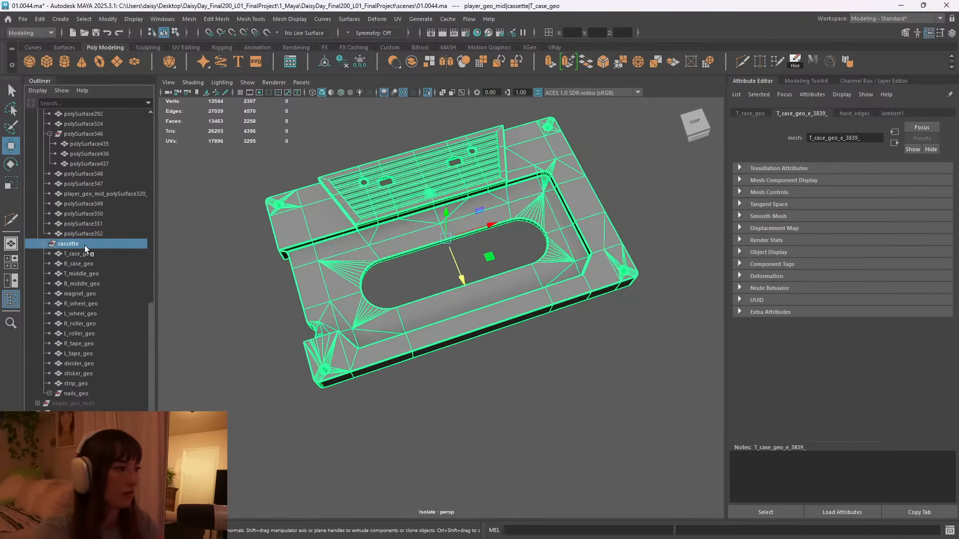
key("h")
scroll(116, 257, "up", 10)
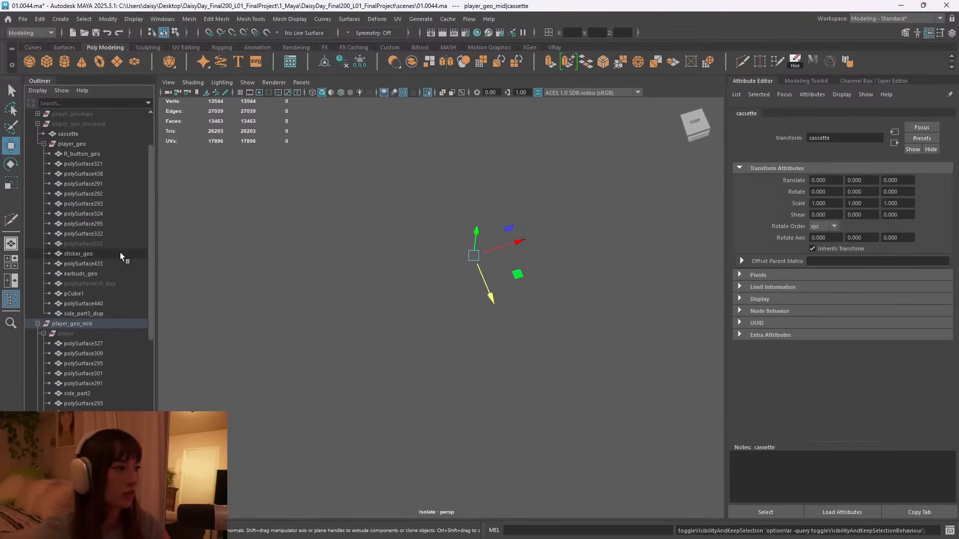
left_click(44, 203)
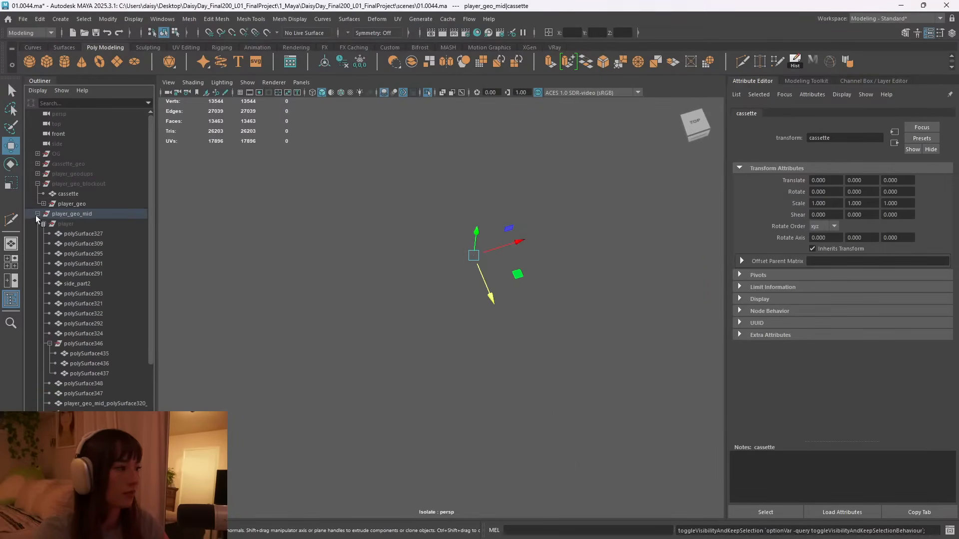
left_click(37, 213)
left_click(88, 214)
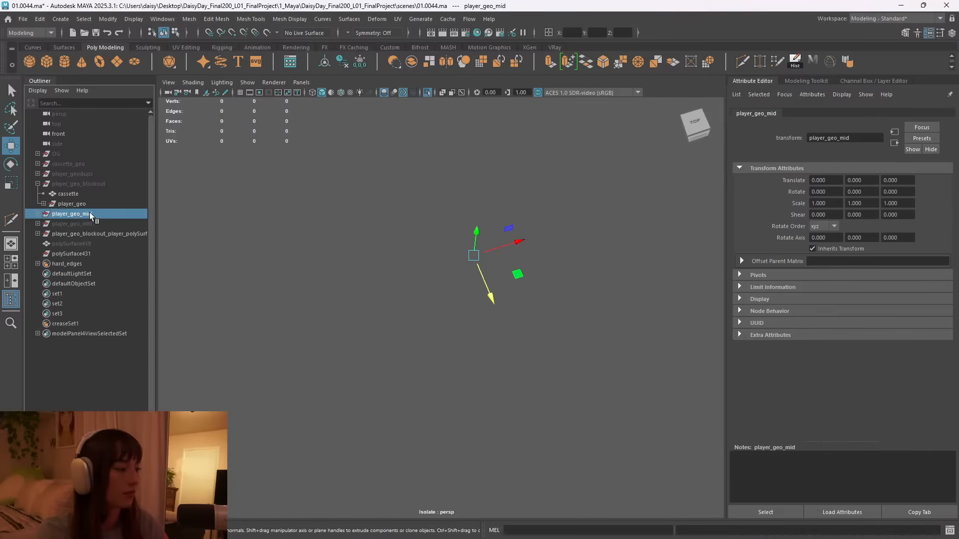
Show the player_geo_blockout group outside isolation, and hide the player_geo_mid group.
left_click(86, 185)
key("h")
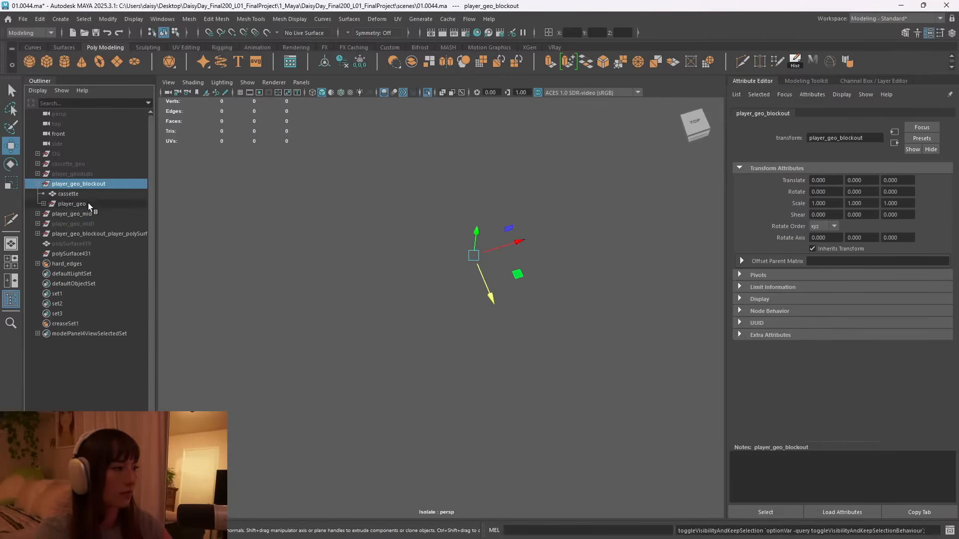
left_click(427, 93)
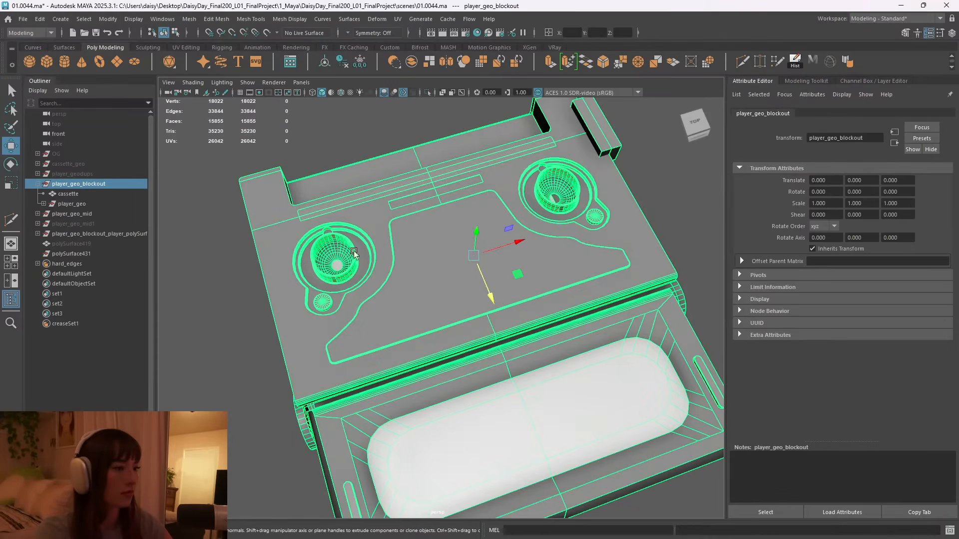
left_click(67, 214)
key("h")
Expand the player_geo_blockout_player_polySurface346 group and its polySurface420 subgroup, and show polySurface422.
left_click(111, 234)
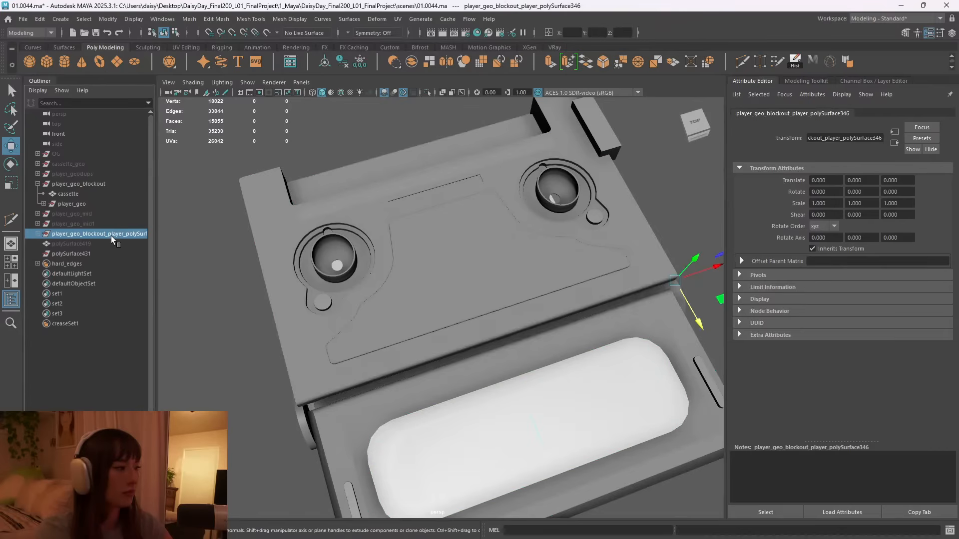
left_click(37, 234)
left_click(82, 243)
left_click(44, 244)
left_click(86, 255)
key("h")
Examine polySurface422 on the player's upper body, briefly isolating it to identify the part.
scroll(543, 305, "down", 8)
left_click_drag(490, 331, 367, 311, "alt")
scroll(493, 255, "up", 5)
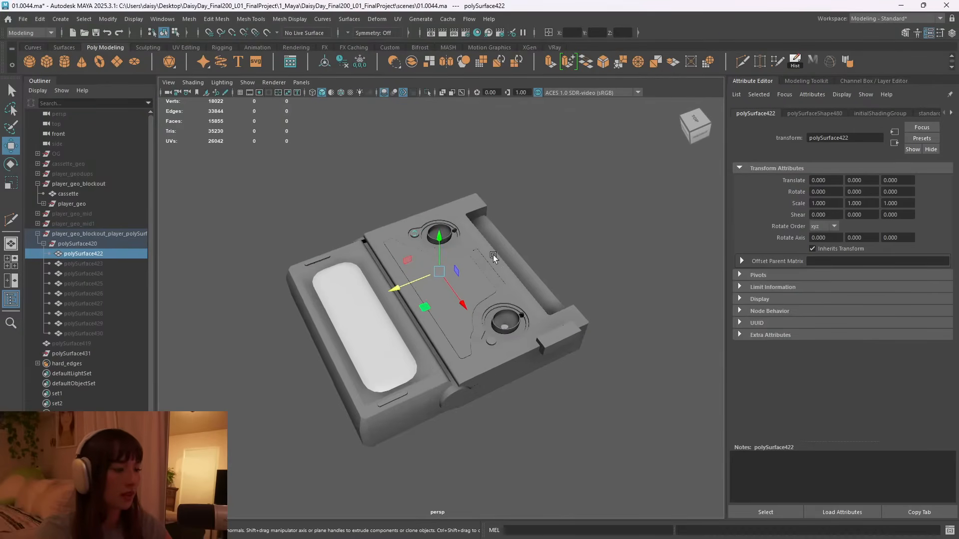
left_click_drag(493, 255, 439, 312, "alt")
right_click_drag(439, 312, 607, 310, "alt")
key("ctrl+1")
key("ctrl+1")
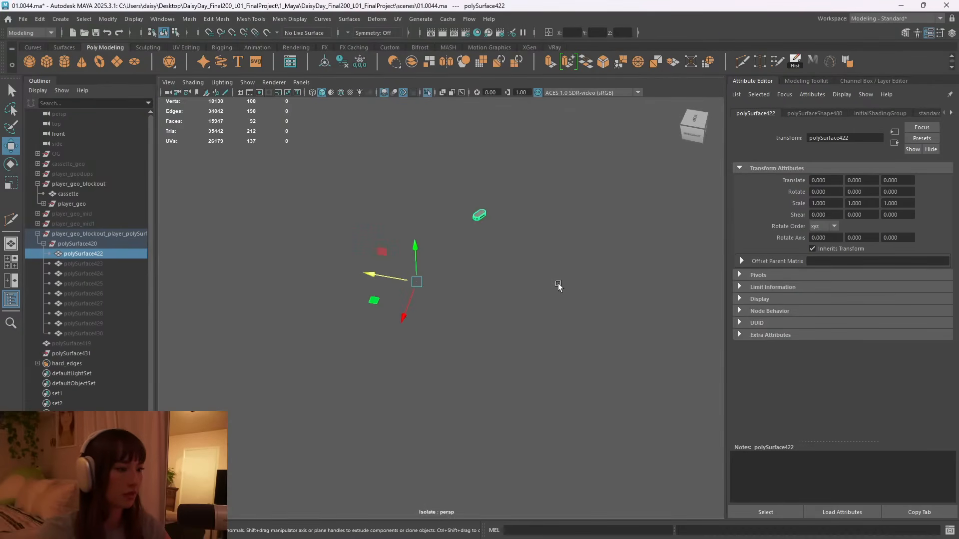
right_click_drag(572, 283, 435, 294, "alt")
left_click_drag(435, 294, 589, 298, "alt")
middle_click_drag(417, 274, 434, 319, "alt")
right_click_drag(435, 319, 674, 317, "alt")
Try to separate polySurface433, the upper body's inner plate, and delete its construction history.
left_click(375, 293)
right_click_drag(376, 226, 367, 435, "shift")
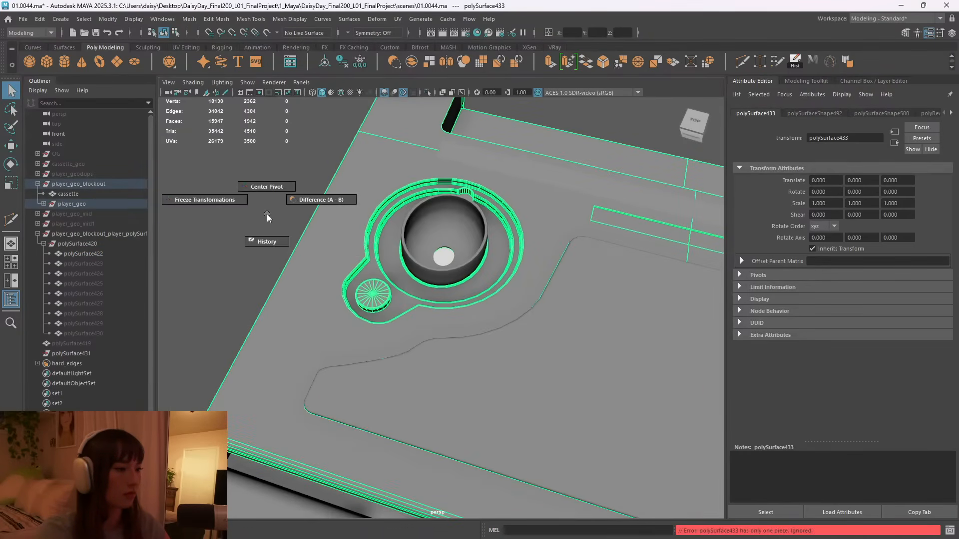
right_click_drag(368, 218, 359, 426, "shift")
Examine the player's upper body from several angles and select the narrow sticker_geo strip.
right_click_drag(582, 328, 492, 333, "alt")
left_click_drag(492, 333, 439, 312, "alt")
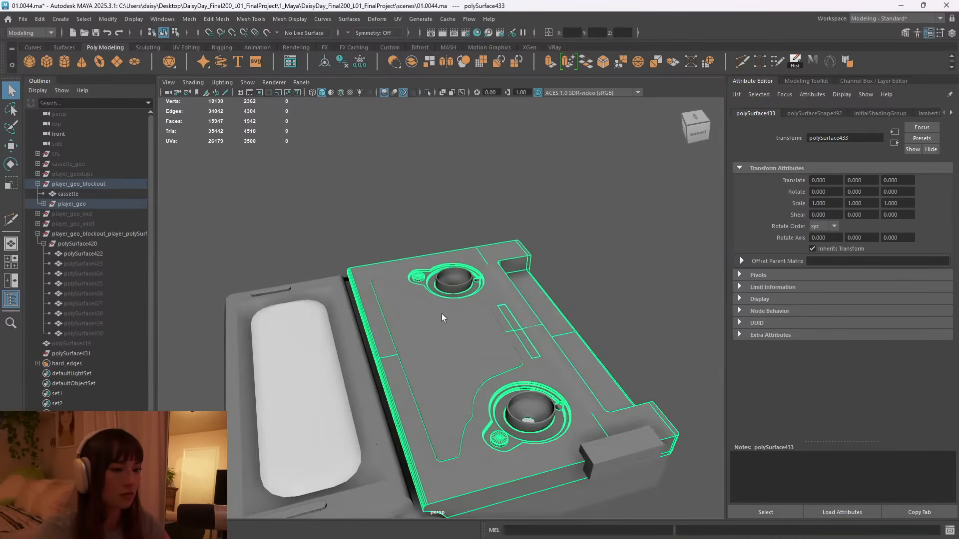
middle_click_drag(439, 313, 369, 261, "alt")
left_click_drag(494, 311, 437, 294, "alt")
left_click(560, 282)
left_click(424, 316)
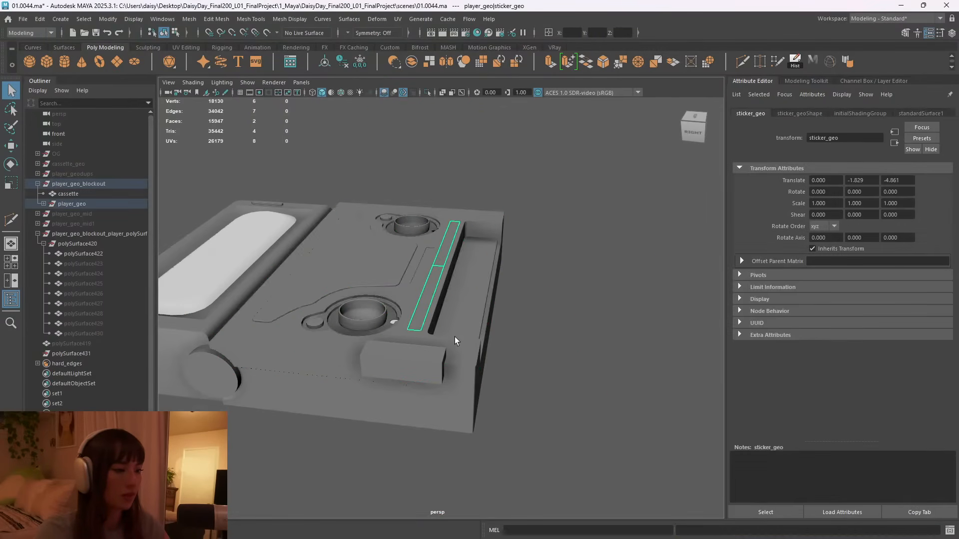
right_click_drag(501, 216, 549, 202)
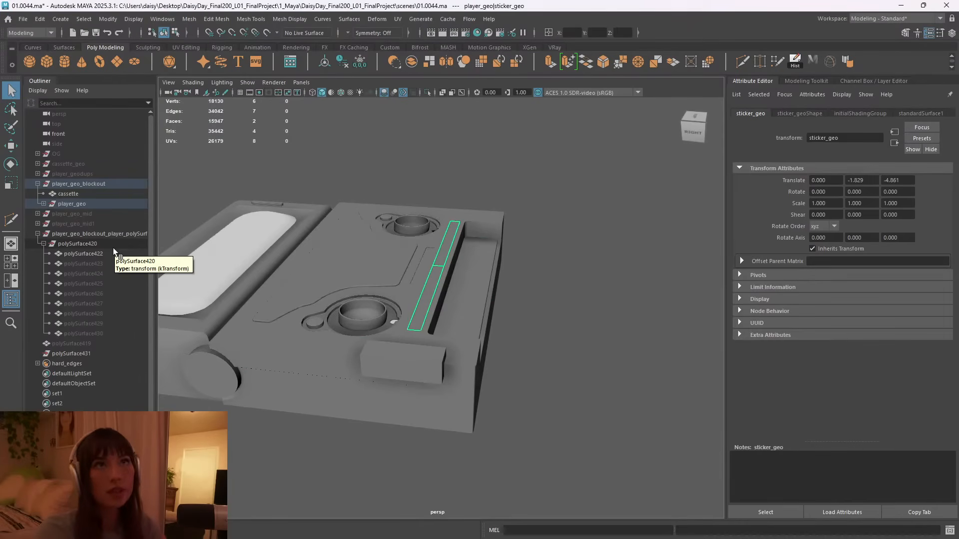
Expand the player_geo group and show the tilted cassette, polySurface325.
left_click(44, 204)
left_click(89, 304)
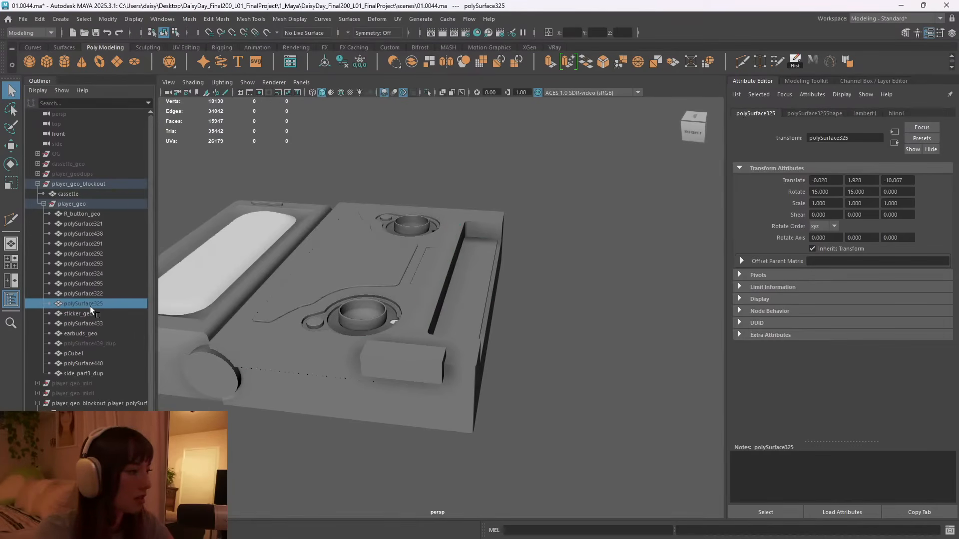
key("h")
Show polySurface439_dup to check what it is, and delete it.
left_click(94, 343)
key("h")
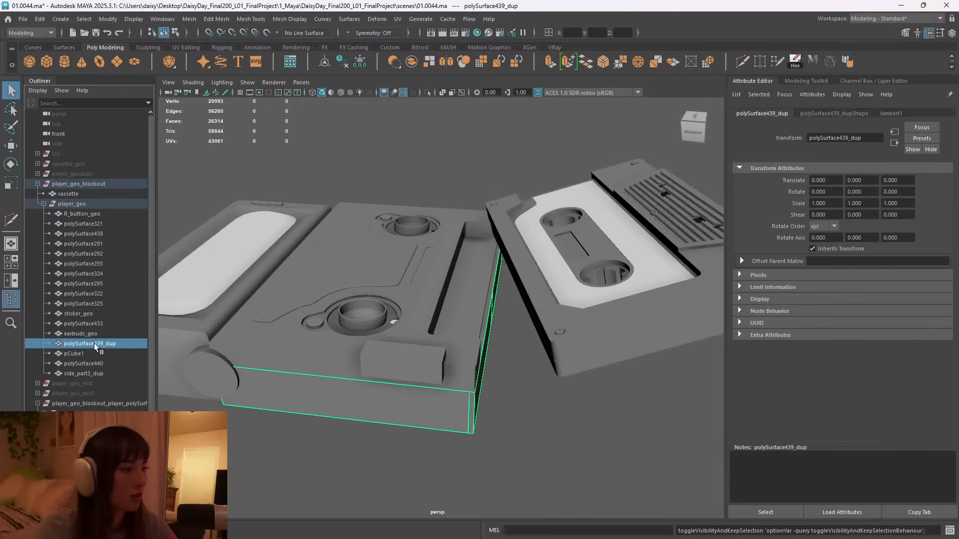
right_click_drag(487, 365, 418, 355, "alt")
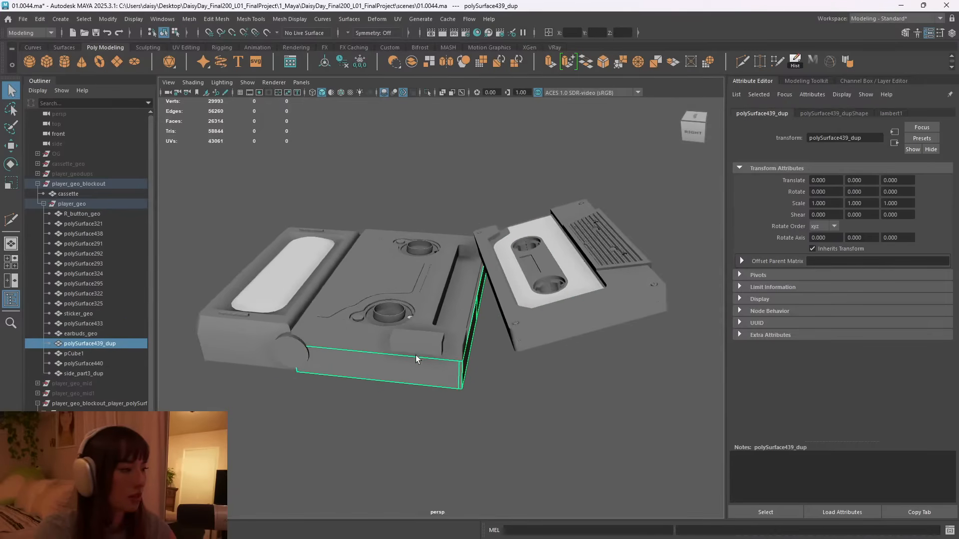
left_click_drag(418, 355, 397, 358, "alt")
key("Delete")
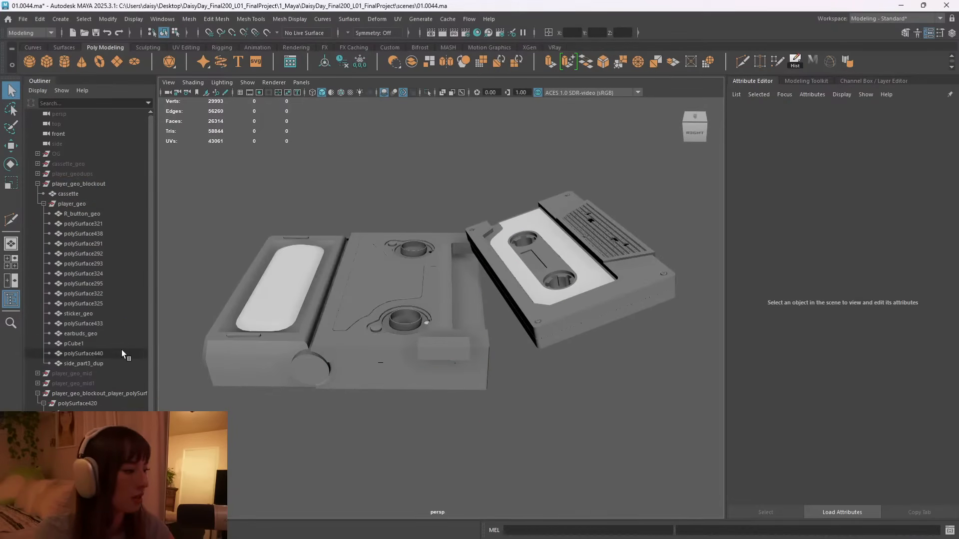
Rename side_part3_dup in the player_geo group to hinge_geo.
left_click(103, 364)
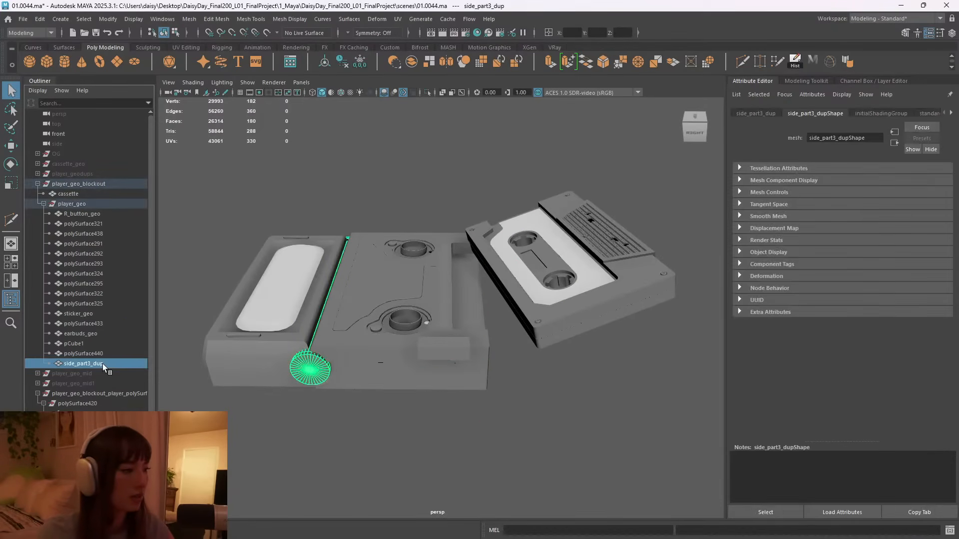
double_click(109, 365)
key("BackSpace")
key("BackSpace")
key("BackSpace")
key("BackSpace")
key("BackSpace")
key("BackSpace")
key("BackSpace")
key("BackSpace")
key("BackSpace")
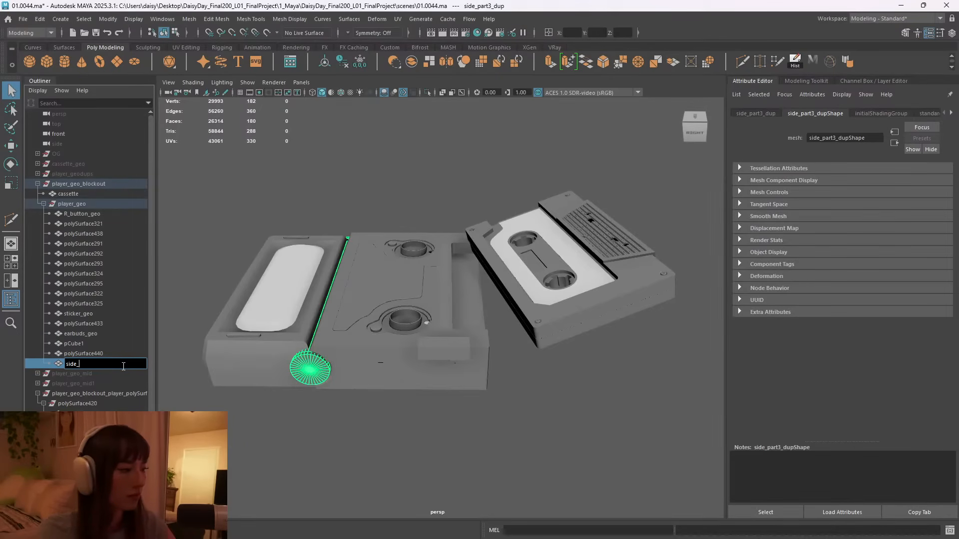
type("hinge_")
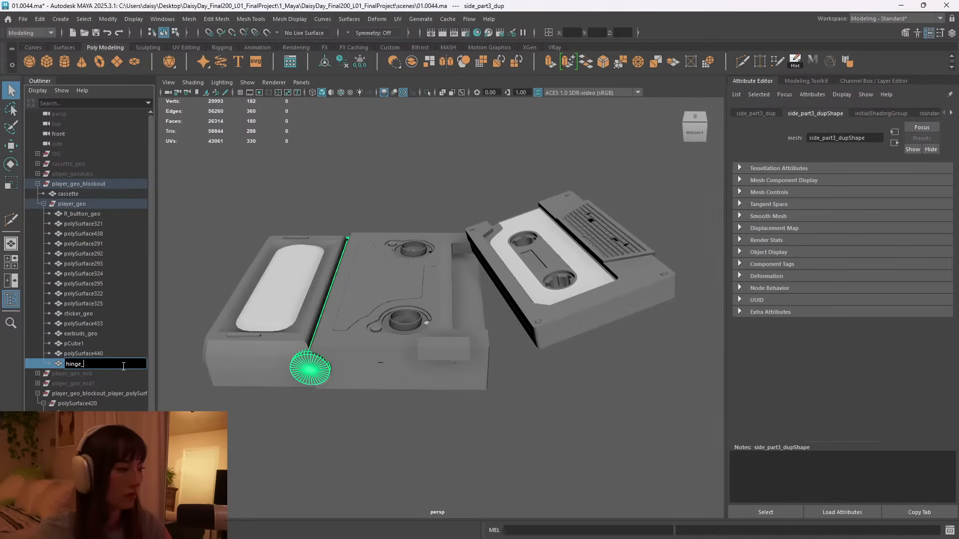
type("geo")
key("Return")
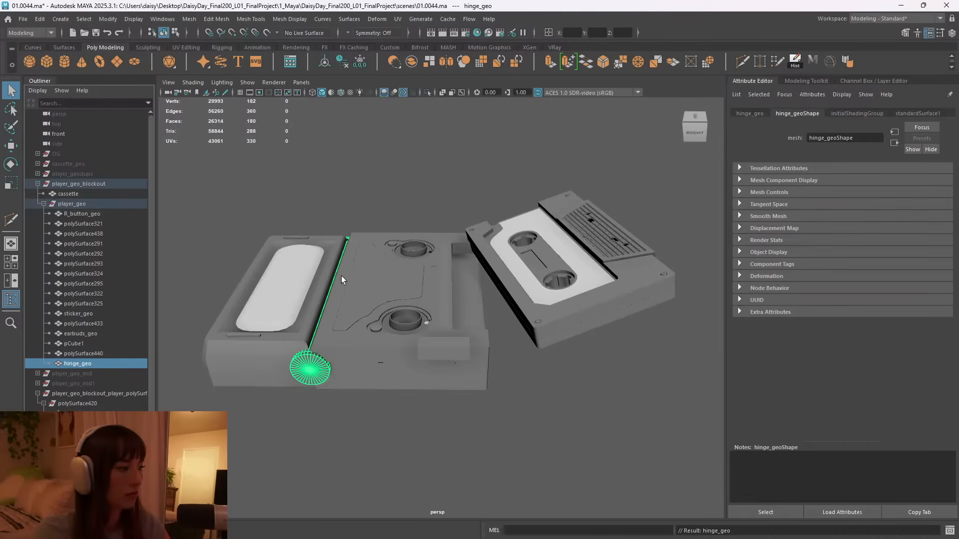
scroll(111, 322, "down", 3)
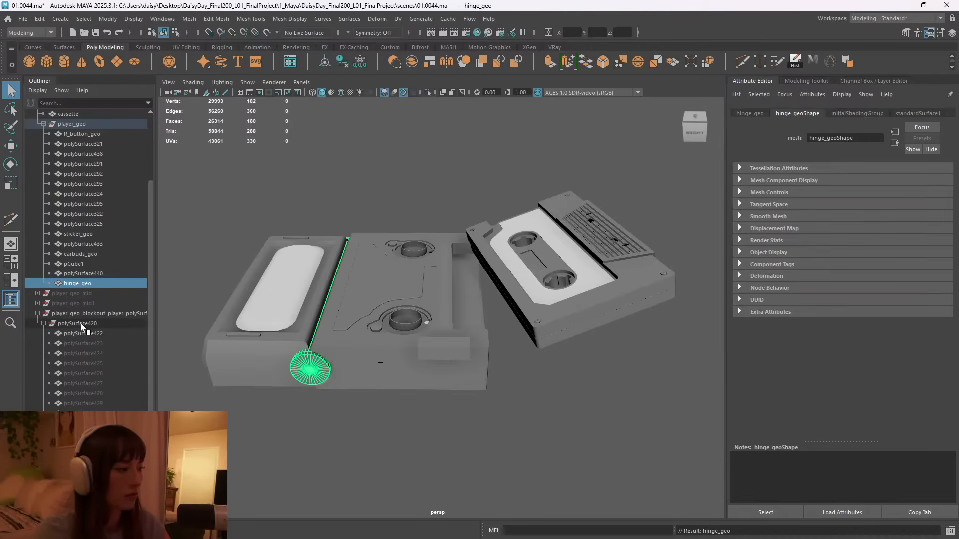
Move polySurface422 out of the polySurface420 group into the player_geo group, placing it after polySurface325.
left_click(71, 332)
left_click_drag(399, 265, 338, 317, "alt")
scroll(350, 309, "up", 5)
middle_click_drag(358, 304, 387, 298, "alt")
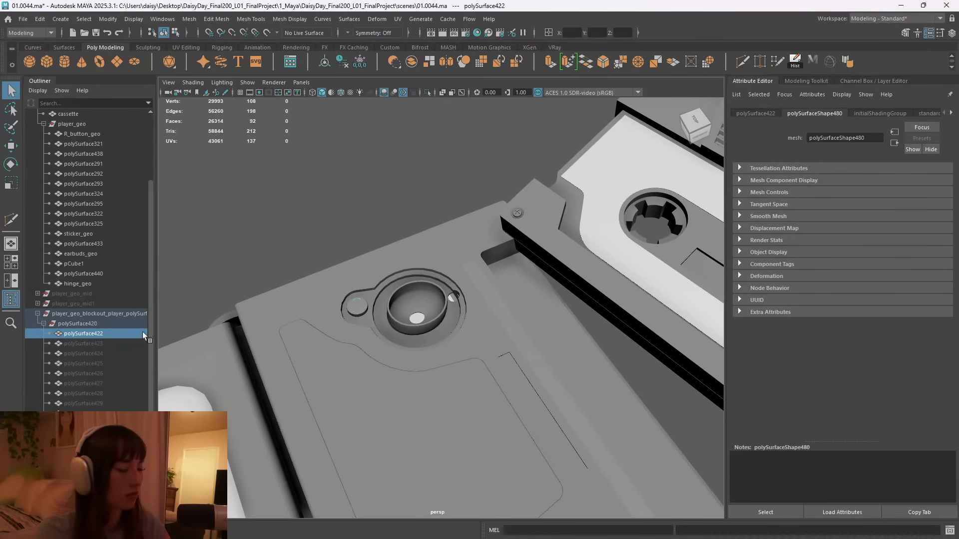
middle_click_drag(96, 334, 91, 231)
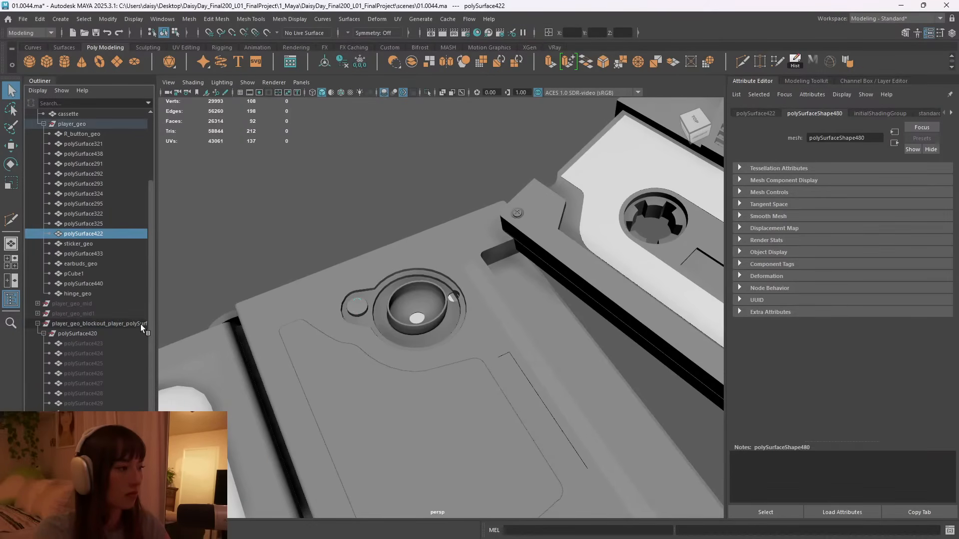
Show each of the hidden meshes from polySurface423 through polySurface430 in the polySurface420 group.
left_click(100, 342)
key("h")
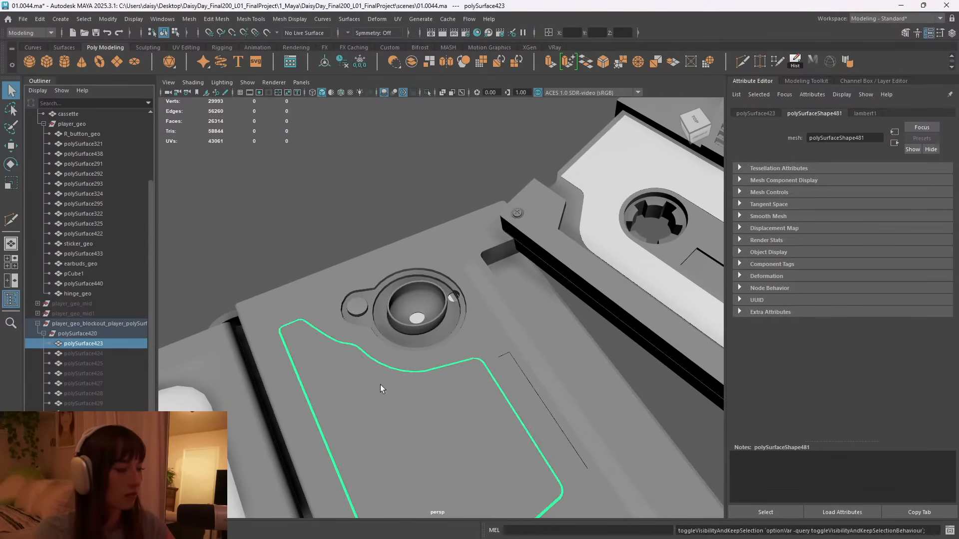
left_click(94, 353)
key("h")
left_click(96, 363)
key("h")
left_click(97, 374)
key("h")
left_click(98, 384)
key("h")
left_click(98, 394)
key("h")
left_click(98, 404)
key("h")
left_click(98, 413)
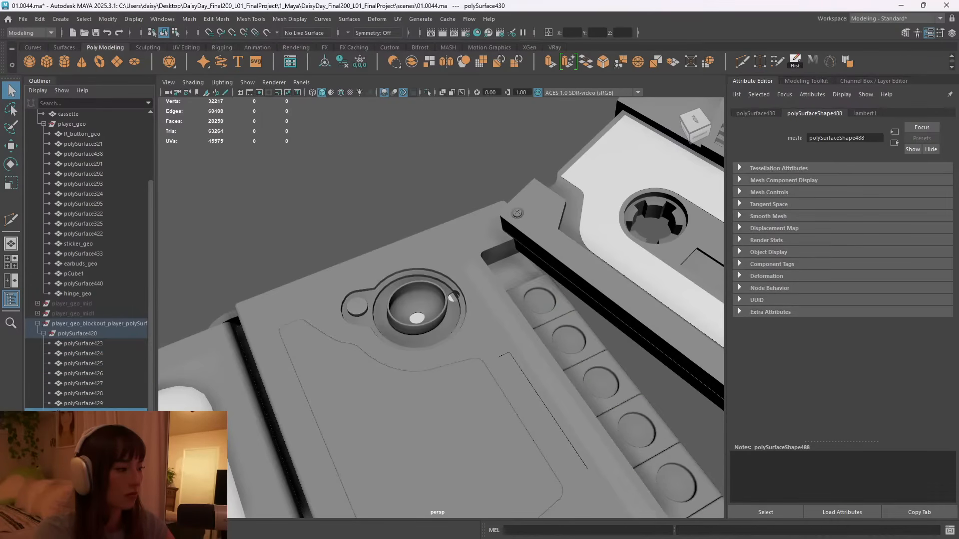
key("a")
Move polySurface423 through polySurface430 into the player_geo group, and delete the emptied blockout group.
left_click(91, 343)
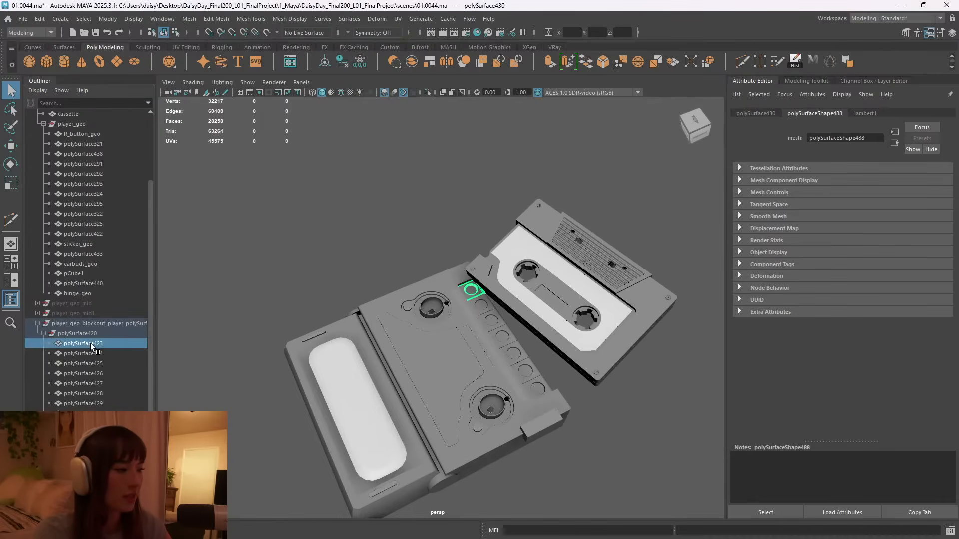
left_click(109, 414, "shift")
middle_click_drag(90, 345, 84, 242)
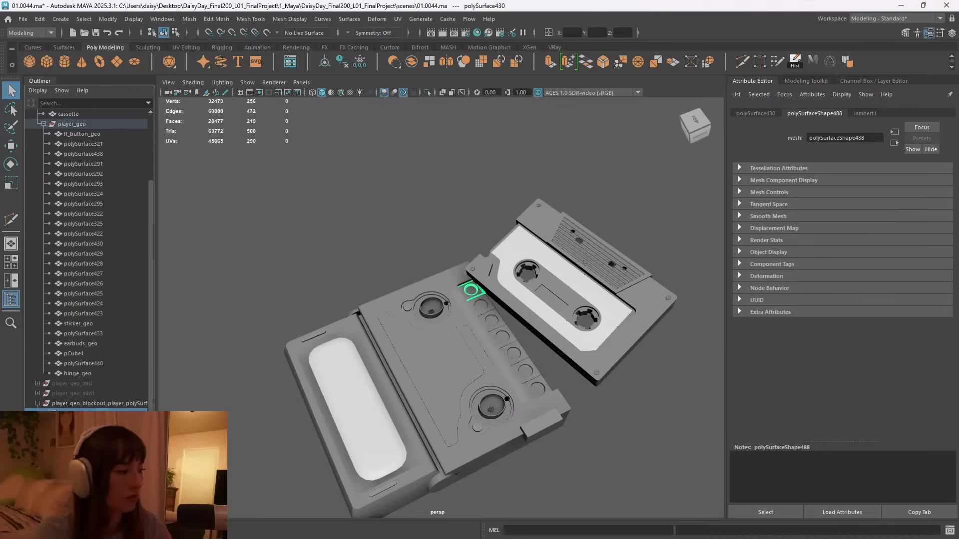
left_click(79, 405)
key("Delete")
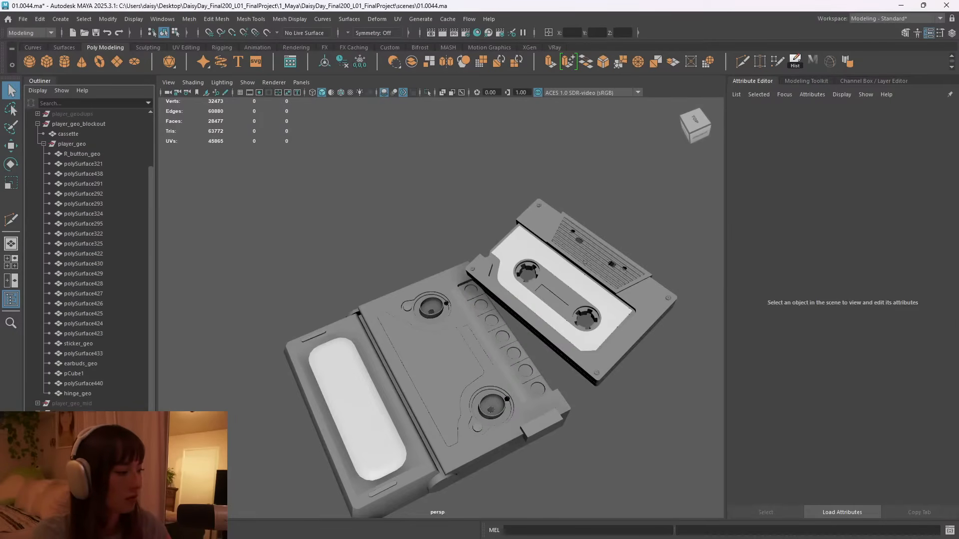
Show polySurface419 to check what it is, and delete it along with the other leftover objects below player_geo_blockout.
left_click(80, 425)
key("h")
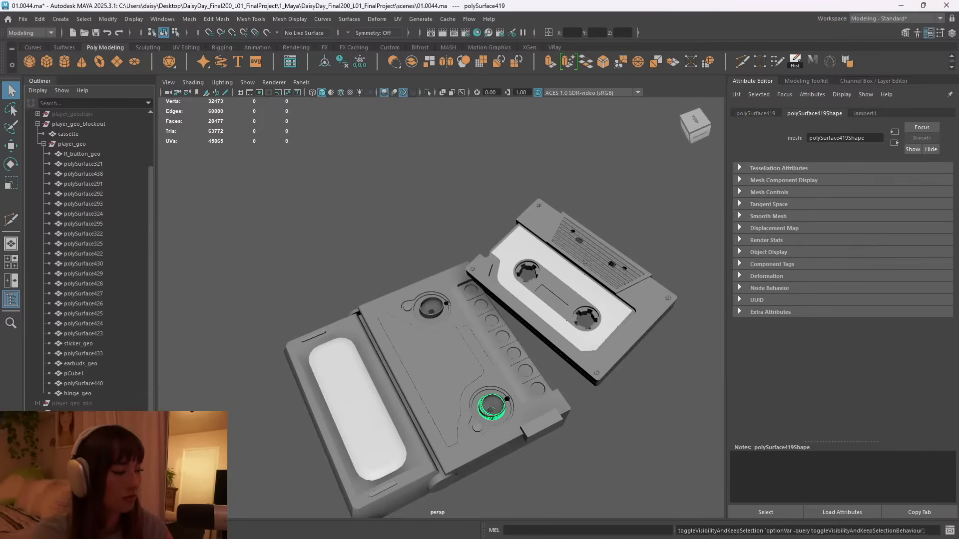
key("Delete")
left_click(80, 424)
key("Delete")
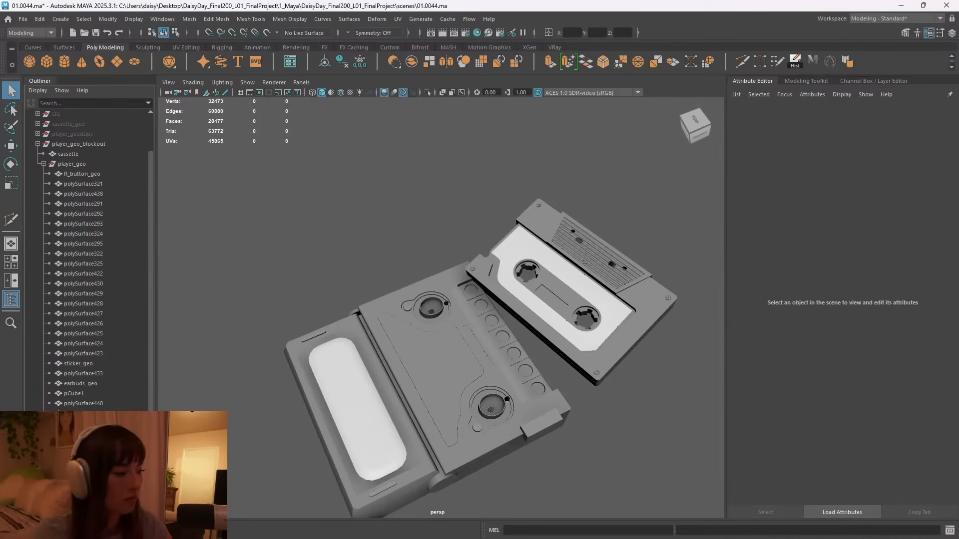
left_click(75, 475)
key("Delete")
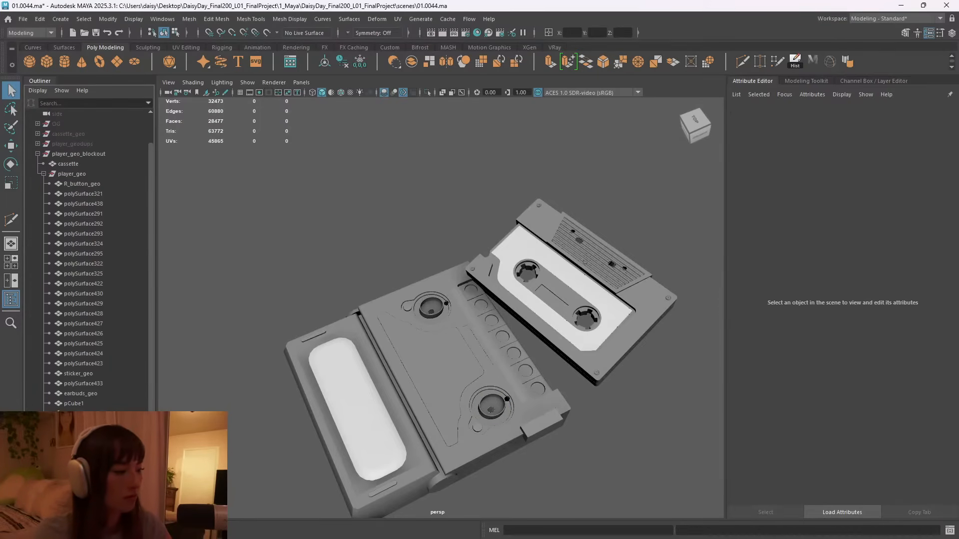
left_click(75, 480)
key("Delete")
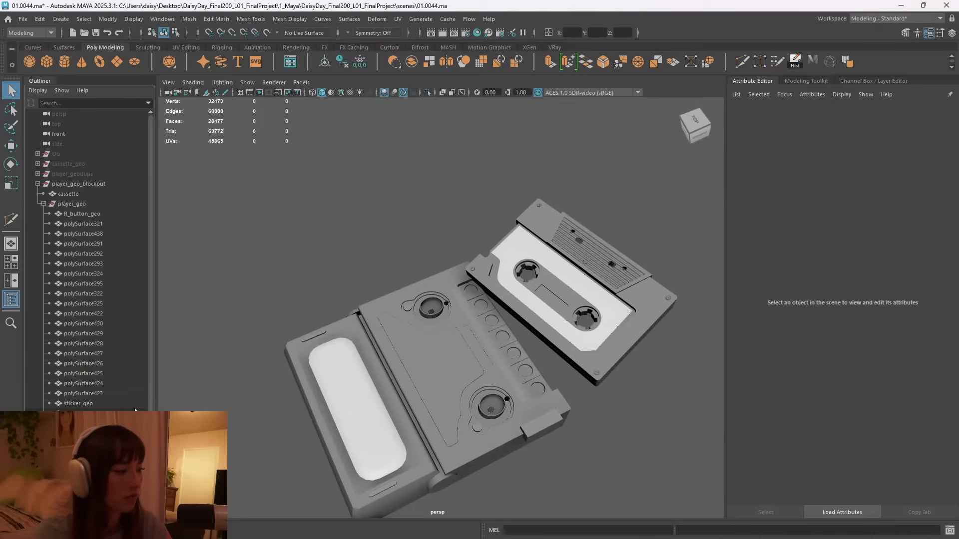
Hide the cassette mesh in player_geo_blockout, and select the player_geodups group.
left_click(68, 194)
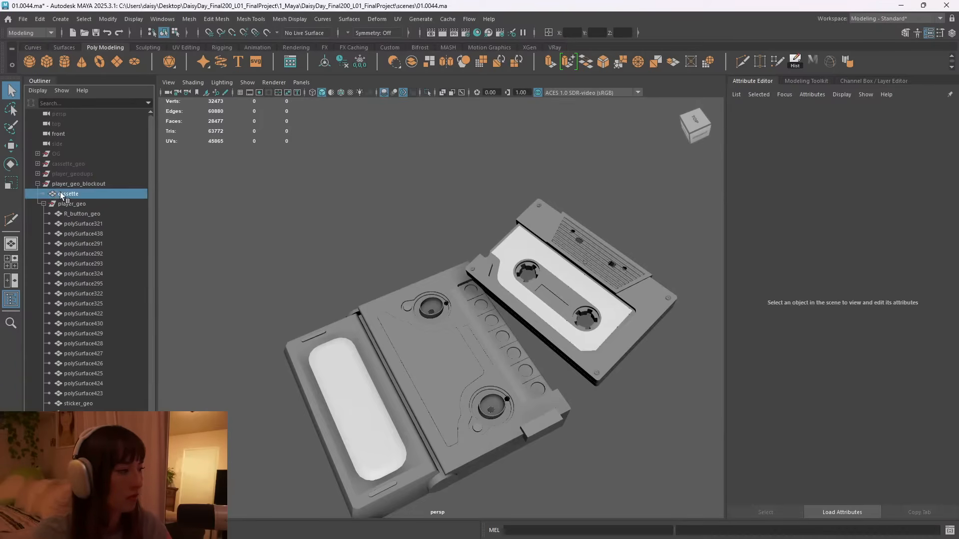
left_click_drag(456, 339, 431, 365, "alt")
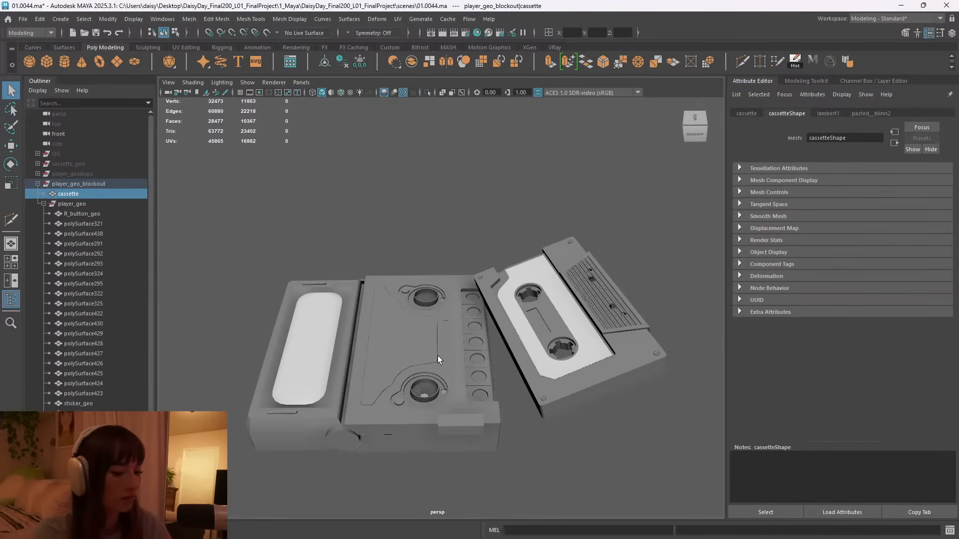
key("h")
left_click(84, 173)
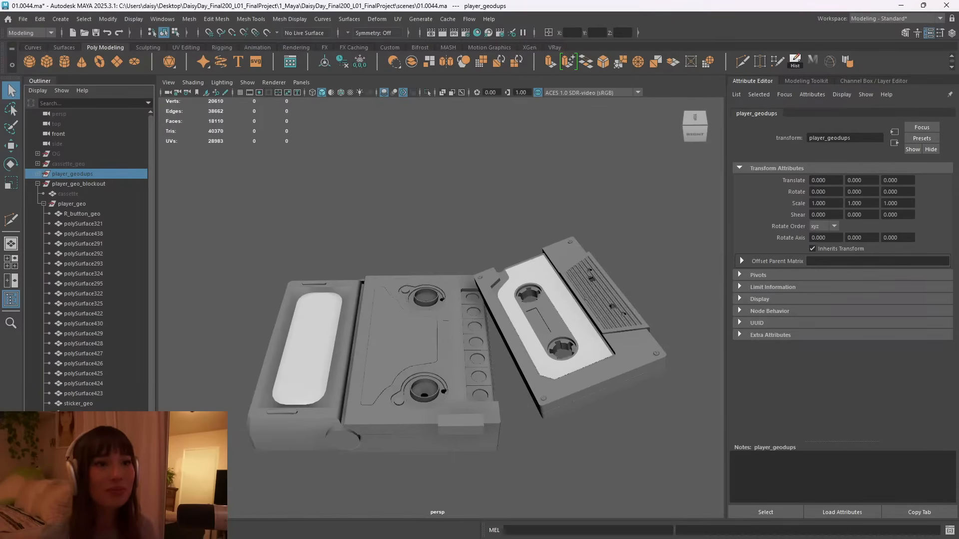
Inspect the player from several angles, and hide earbuds_geo in the reel recesses.
right_click_drag(347, 394, 421, 388, "alt")
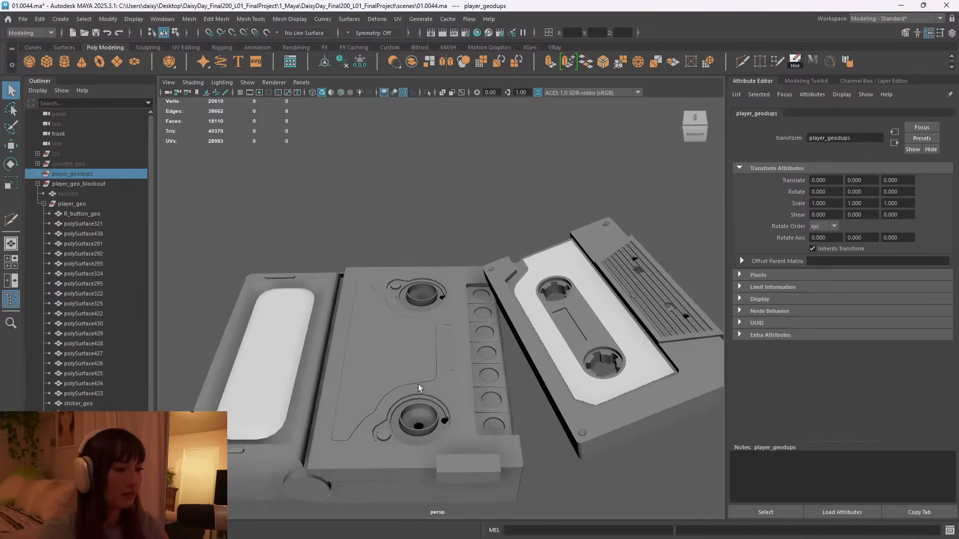
left_click_drag(421, 388, 456, 364, "alt")
middle_click_drag(456, 364, 457, 333, "alt")
right_click_drag(457, 332, 450, 279, "alt")
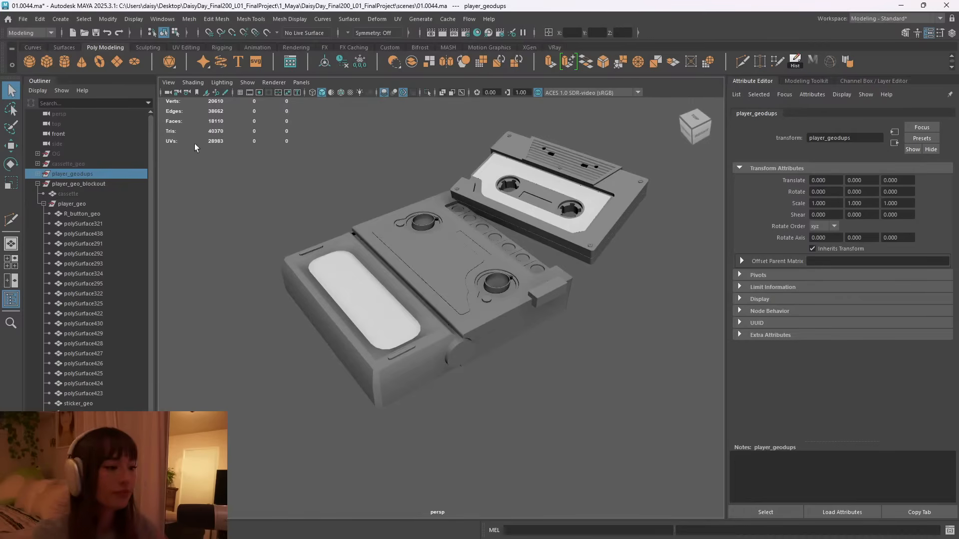
left_click_drag(358, 305, 398, 208, "alt")
left_click(398, 209)
key("h")
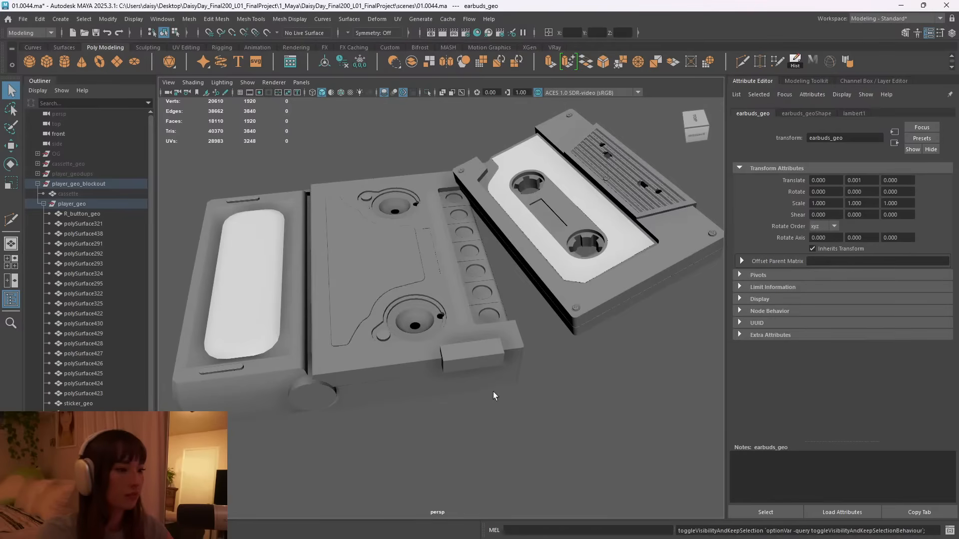
Isolate the corner block pCube1 with the player body polySurface433, and try to separate the body into pieces.
left_click(498, 352)
key("f")
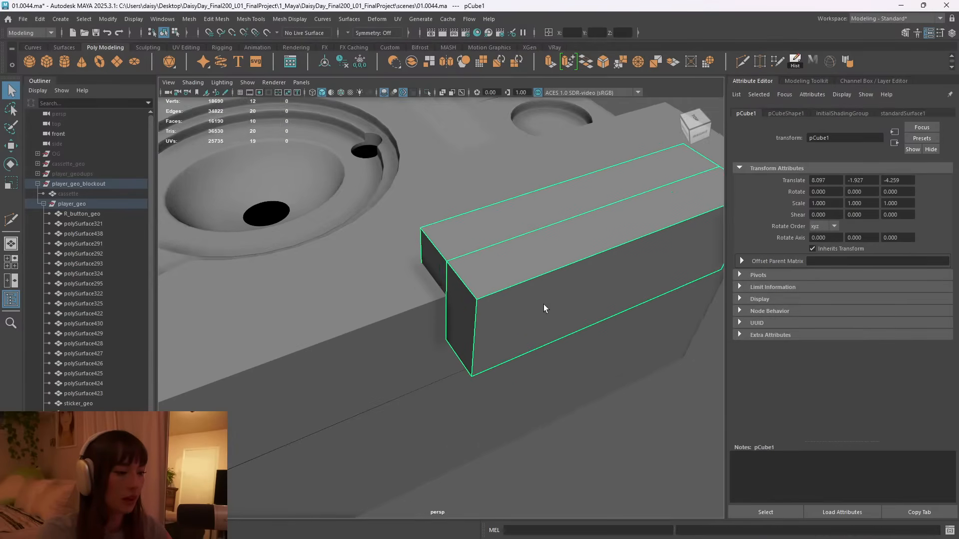
right_click_drag(547, 301, 403, 293, "alt")
left_click(403, 293)
left_click(482, 335, "shift")
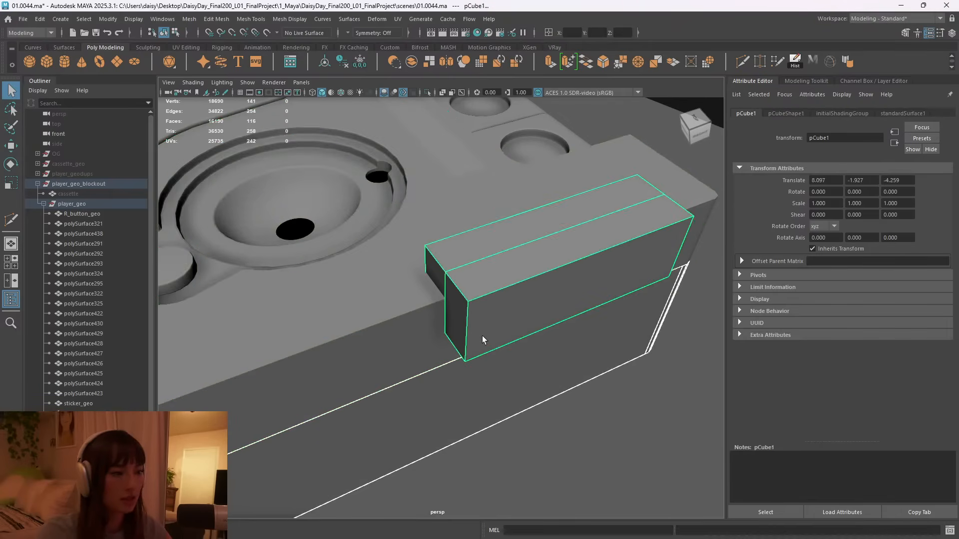
left_click(470, 298)
left_click(381, 313, "shift")
key("ctrl+1")
left_click_drag(462, 294, 484, 243, "alt")
left_click_drag(358, 234, 449, 239, "alt")
left_click_drag(649, 252, 728, 255, "alt")
right_click_drag(468, 175, 457, 390, "shift")
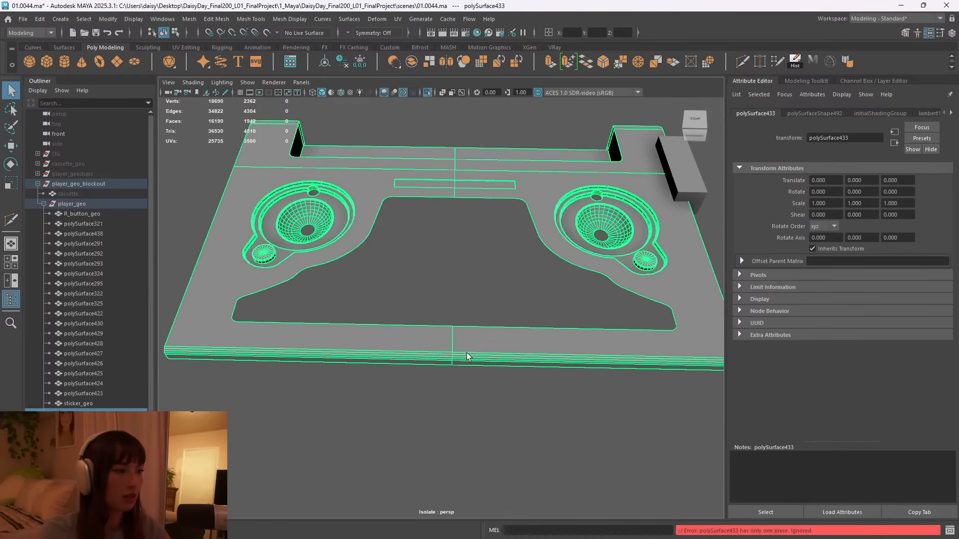
Delete the cap of the small round button beside the reel recess farther from pCube1.
scroll(377, 284, "up", 2)
middle_click_drag(296, 261, 419, 297, "alt")
scroll(416, 280, "up", 8)
right_click_drag(419, 255, 421, 271)
double_click(420, 271)
left_click_drag(375, 286, 385, 250, "alt")
scroll(386, 249, "up", 3)
left_click(385, 232)
right_click_drag(399, 249, 355, 227)
left_click(388, 283)
right_click_drag(390, 283, 390, 333, "ctrl")
key("Delete")
Delete the face loops forming the small round button's rim and wall on polySurface433.
right_click_drag(406, 241, 411, 265)
left_click(416, 218)
double_click(417, 217)
key("Delete")
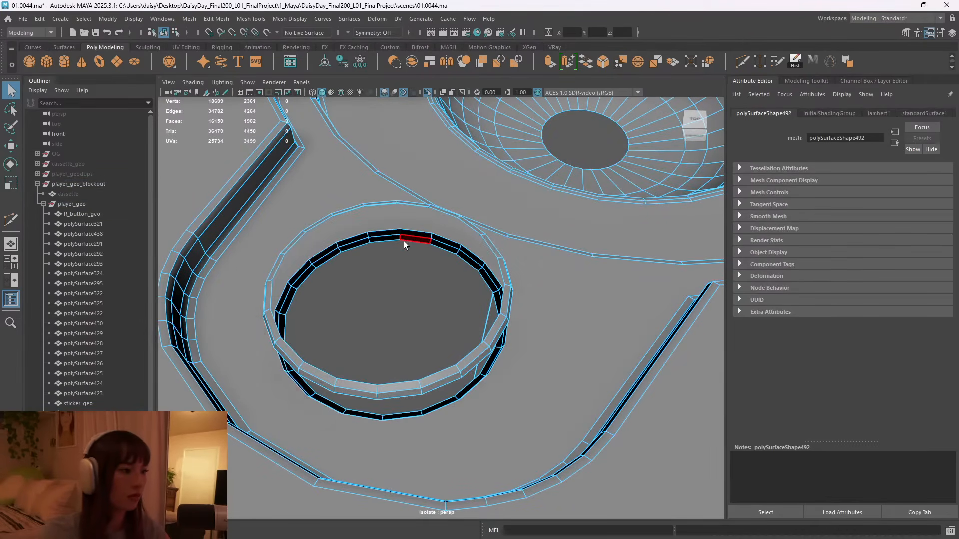
double_click(407, 235)
key("Delete")
left_click(393, 237)
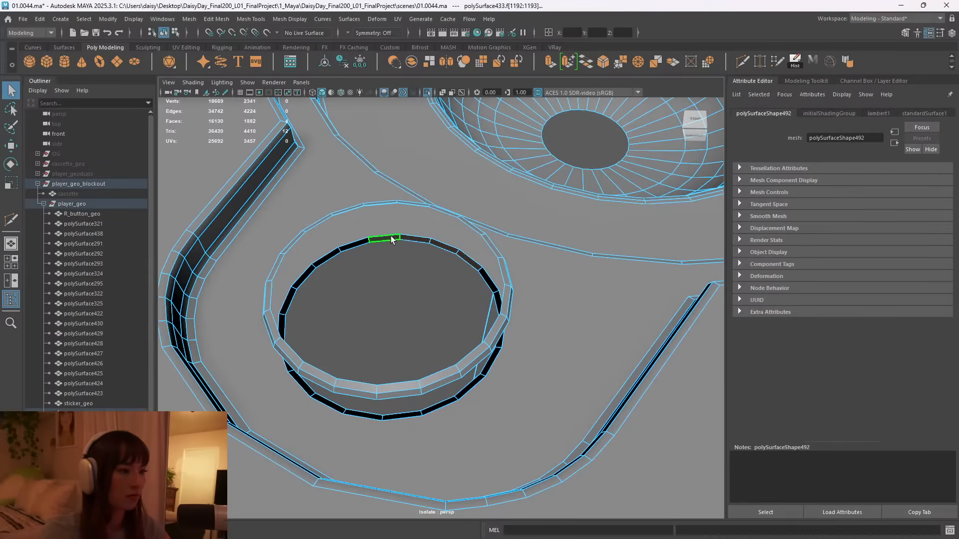
double_click(334, 256, "shift")
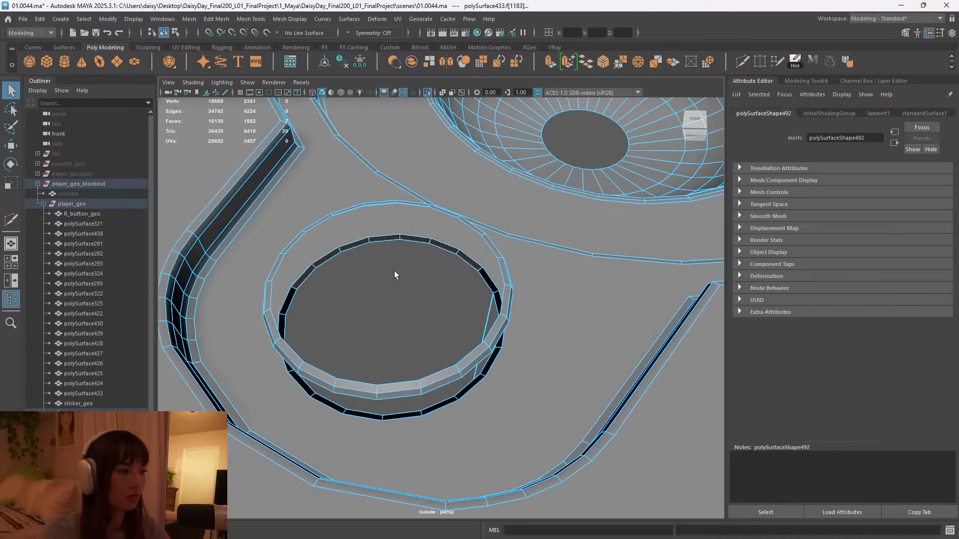
key("Delete")
left_click_drag(401, 272, 341, 358, "alt")
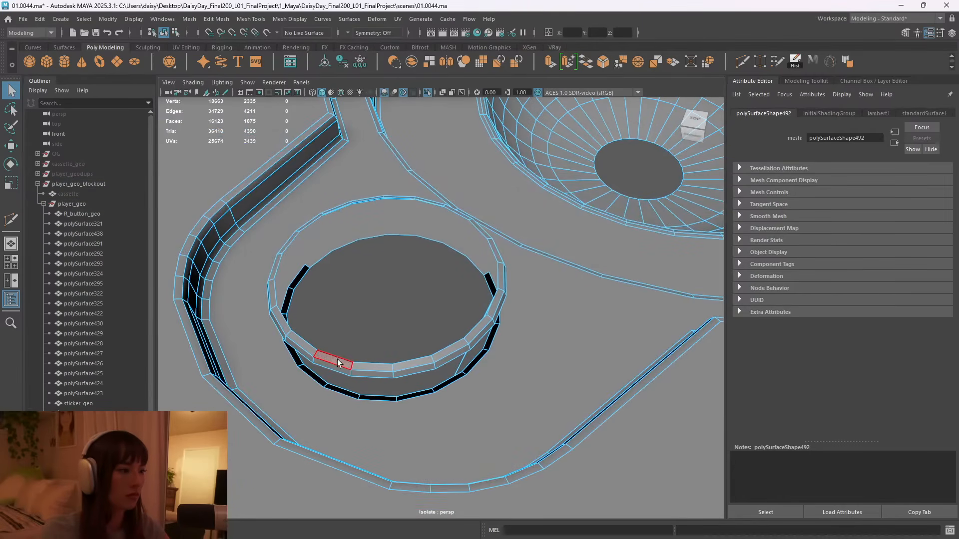
double_click(364, 375)
key("Delete")
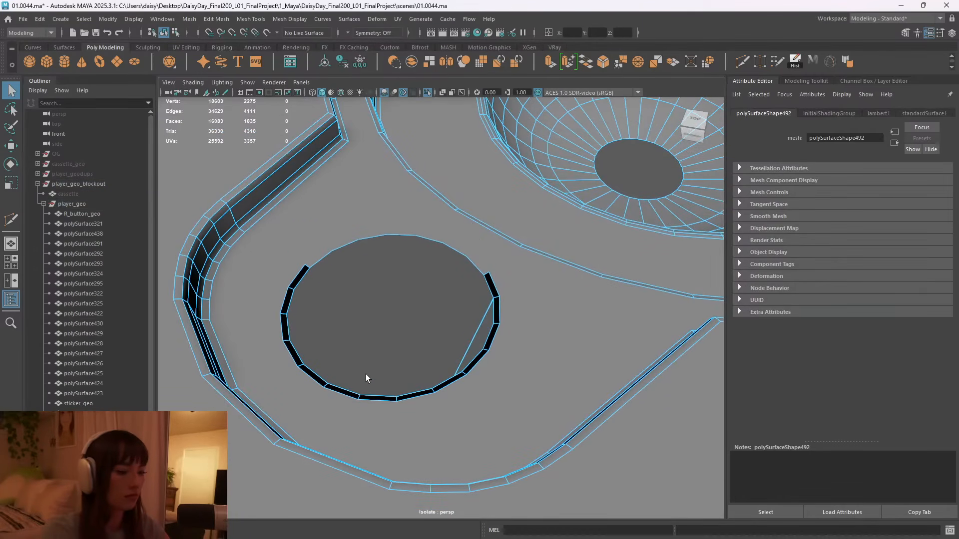
Delete the floor face surrounding the removed button, along with the leftover ring faces.
left_click(485, 320)
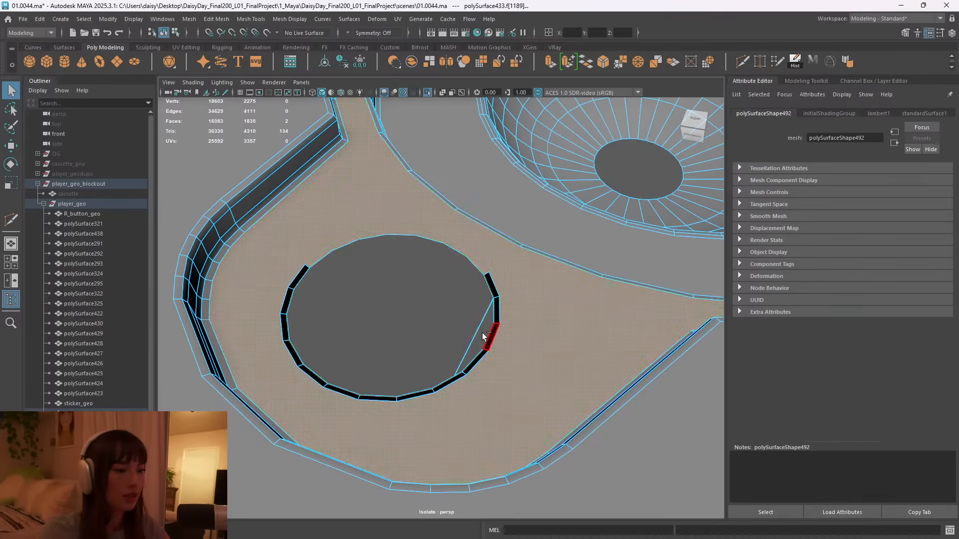
key("Delete")
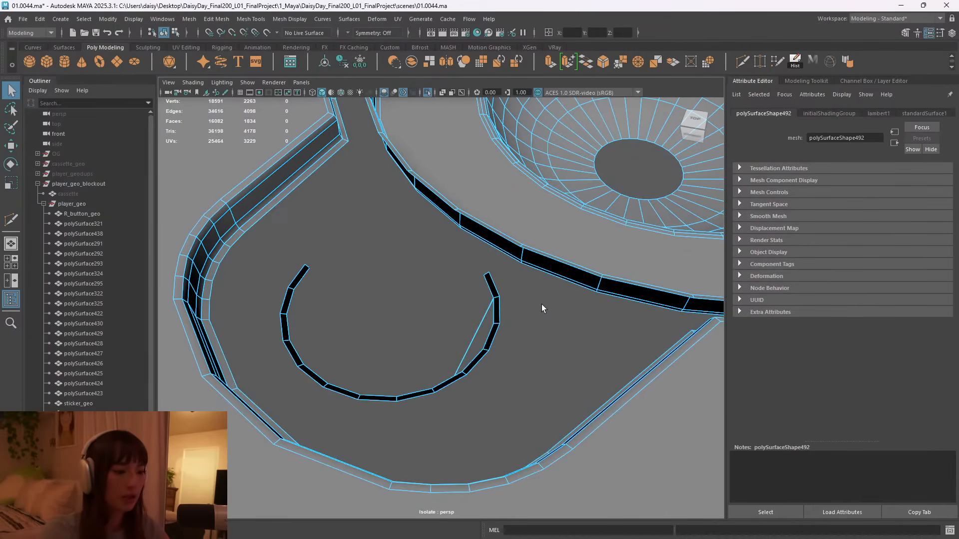
left_click(500, 287)
left_click_drag(279, 247, 491, 402)
key("Delete")
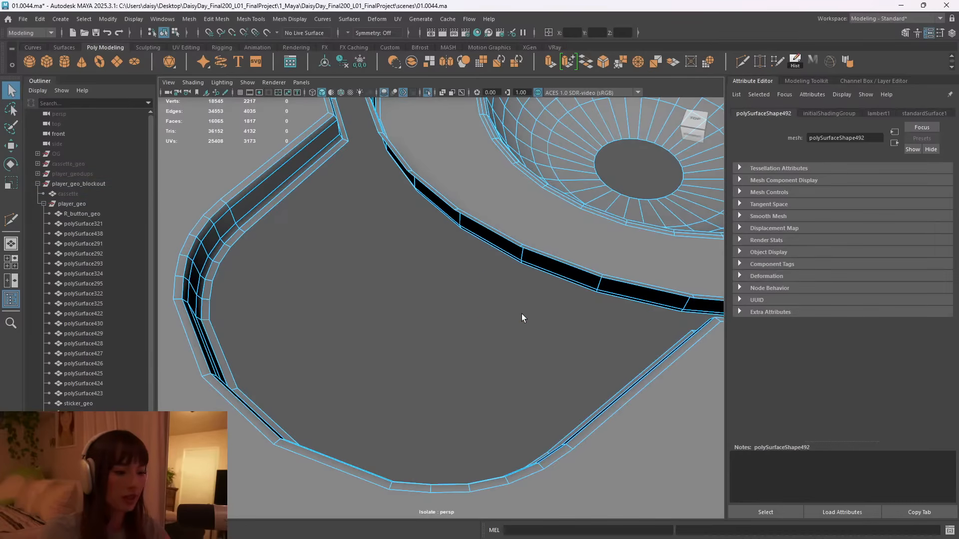
Bridge two opposite edges across the open recess floor, and fill the remaining hole.
right_click_drag(569, 336, 492, 324, "alt")
left_click_drag(492, 325, 459, 324, "alt")
right_click(463, 224)
right_click_drag(463, 224, 463, 197)
right_click_drag(378, 300, 435, 290, "alt")
middle_click_drag(435, 291, 515, 224, "alt")
right_click_drag(445, 277, 489, 268, "alt")
left_click(420, 277)
left_click(237, 374, "shift")
key("g")
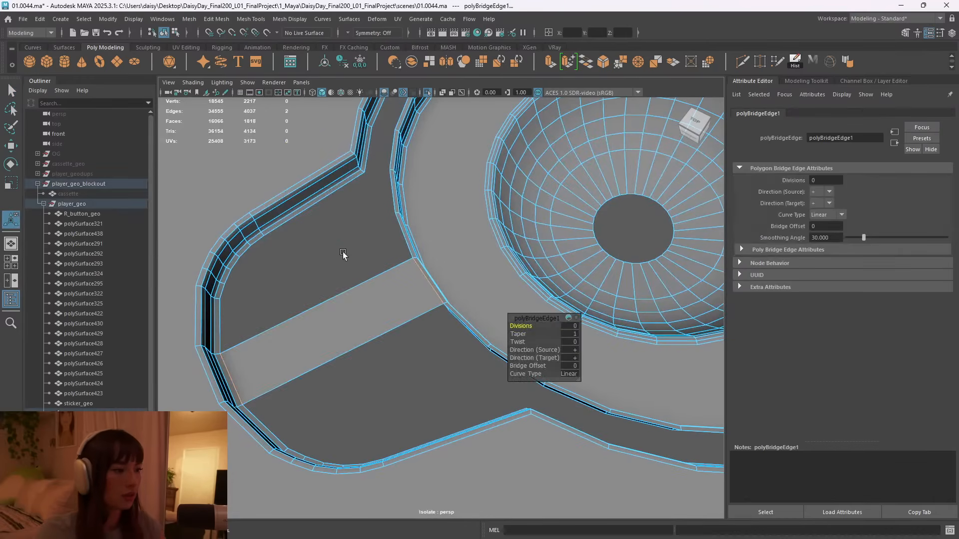
double_click(314, 211)
key("ctrl+f")
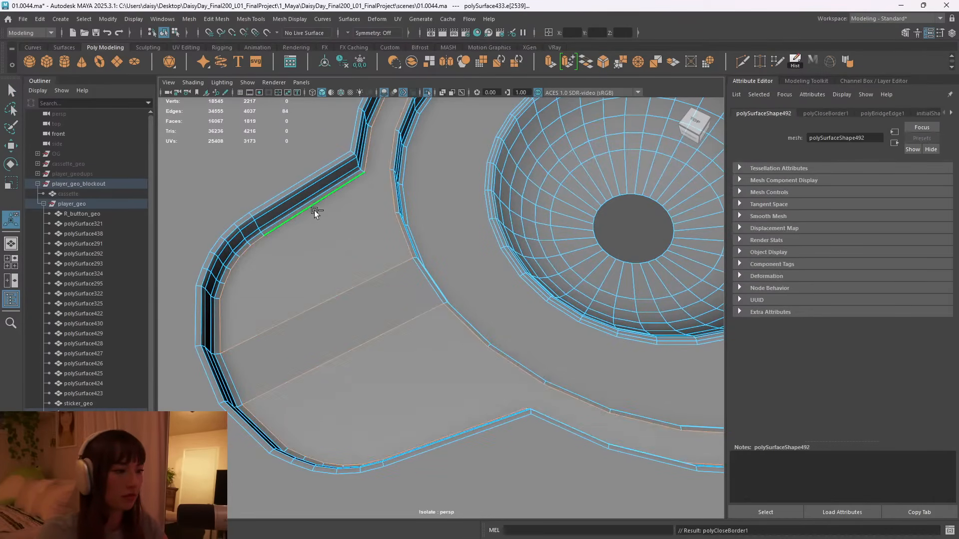
Delete the two bridge edges crossing the filled recess floor.
right_click_drag(606, 321, 621, 302, "alt")
right_click_drag(420, 253, 417, 217)
left_click(401, 290)
left_click(406, 324, "shift")
key("ctrl+Delete")
Select the corner block pCube1, inspect how it meets the player body, and isolate it on its own.
right_click_drag(591, 384, 526, 366, "alt")
middle_click_drag(527, 366, 353, 259, "alt")
right_click_drag(559, 349, 506, 328, "alt")
left_click_drag(505, 327, 467, 315, "alt")
middle_click_drag(467, 315, 379, 320, "alt")
right_click_drag(380, 321, 505, 324, "alt")
right_click_drag(542, 254, 590, 244)
left_click(443, 303)
left_click_drag(359, 314, 436, 340, "alt")
right_click_drag(437, 340, 397, 337, "alt")
middle_click_drag(544, 332, 456, 319, "alt")
right_click_drag(456, 319, 504, 318, "alt")
middle_click_drag(504, 317, 502, 323, "alt")
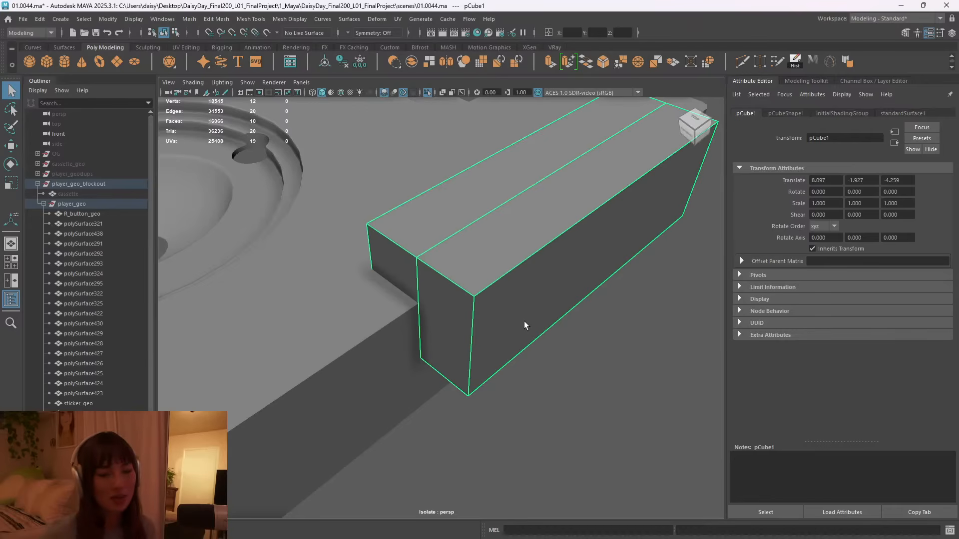
scroll(496, 314, "down", 5)
scroll(512, 281, "up", 6)
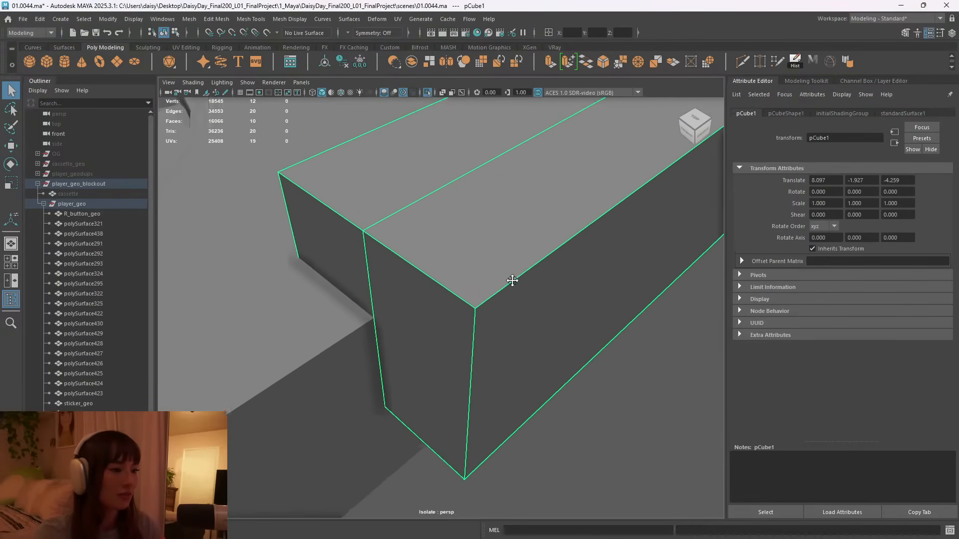
scroll(512, 280, "down", 4)
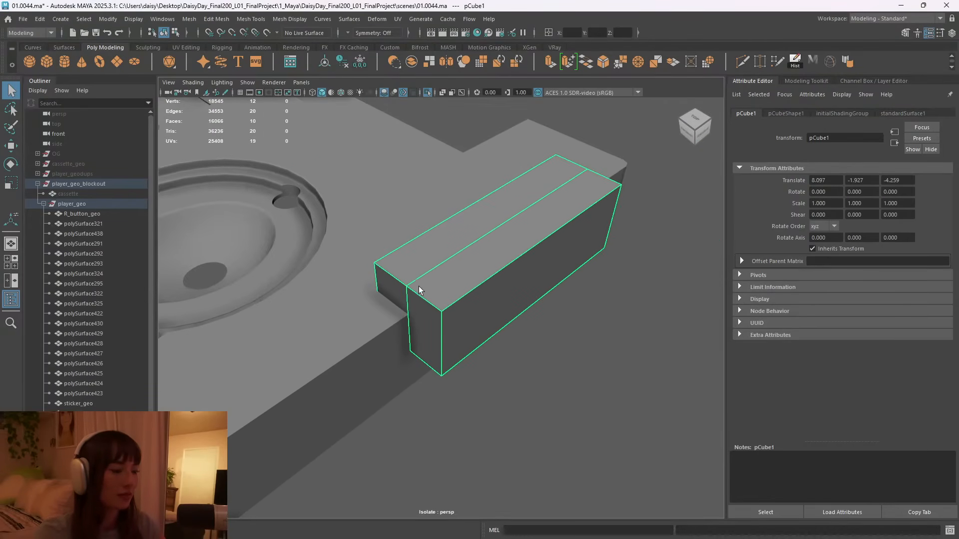
key("ctrl+1")
key("ctrl+1")
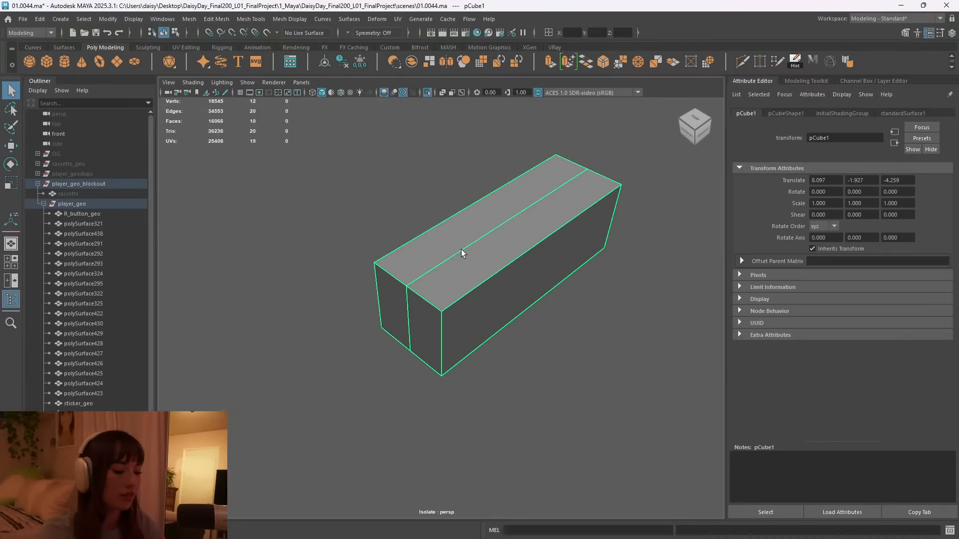
Bevel one vertical corner edge of pCube1 with a fraction of 0.7 and 3 segments.
left_click_drag(419, 297, 499, 280, "alt")
middle_click_drag(499, 280, 363, 271, "alt")
right_click_drag(529, 263, 528, 231)
left_click(487, 331)
key("ctrl+b")
mouse_move(522, 334)
left_mouse_down()
mouse_move(537, 334)
mouse_move(525, 326)
left_mouse_up()
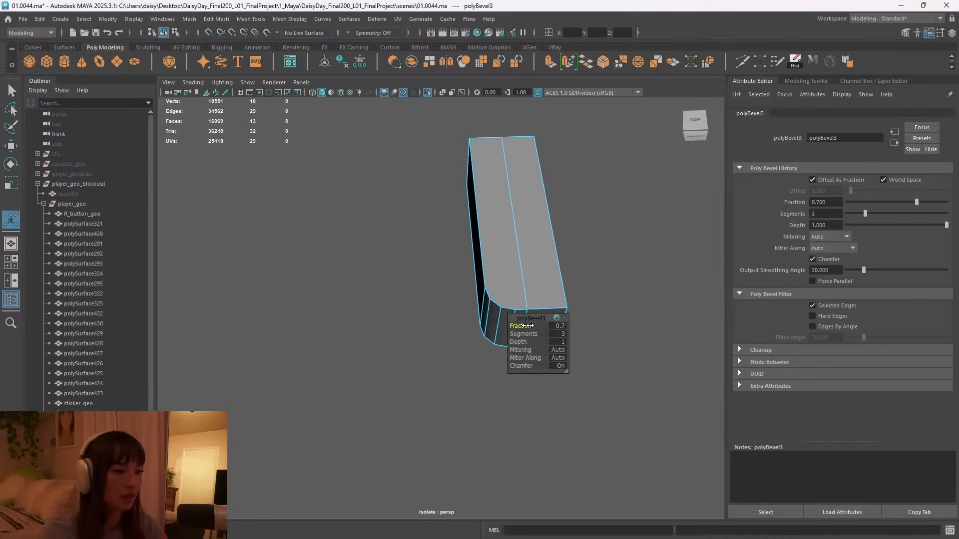
Multi-cut a crosswise edge line midway along pCube1, across one long side and onto the adjoining top strip.
left_click_drag(649, 287, 606, 290, "alt")
left_click_drag(532, 258, 478, 293, "alt")
key("ctrl+shift+x")
left_click(334, 282, "shift")
left_click(355, 301, "shift")
left_click(345, 268, "shift")
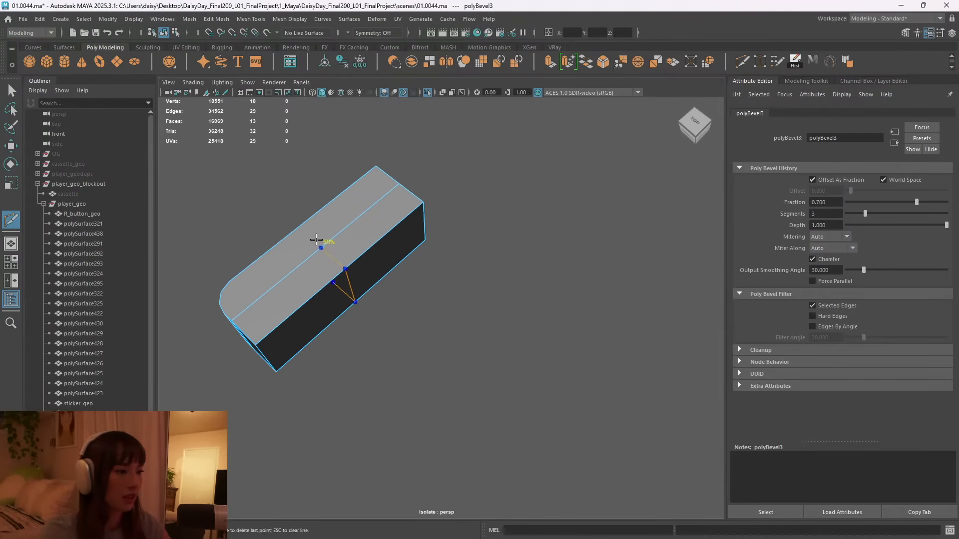
left_click(317, 241, "shift")
right_click(317, 240)
Complete the crosswise cut across the block's remaining top strip and opposite side.
left_click_drag(267, 282, 363, 293, "alt")
scroll(303, 314, "up", 5)
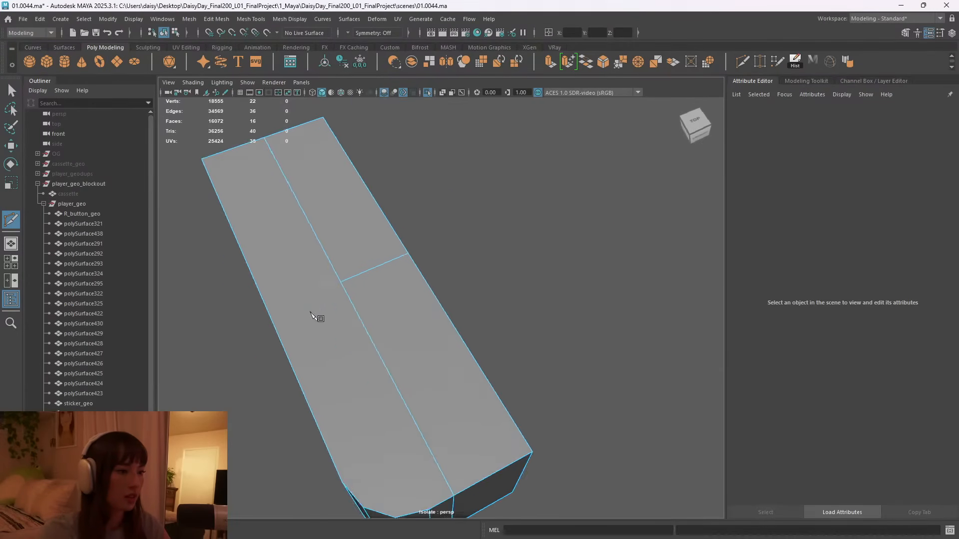
left_click_drag(302, 313, 392, 309, "alt")
middle_click_drag(392, 308, 236, 416, "alt")
left_click(370, 263)
left_click(346, 310)
left_click_drag(339, 370, 484, 413, "alt")
left_click(407, 320)
key("Return")
Delete the unbeveled half of the block up to the crosswise cut.
middle_click_drag(484, 413, 498, 256, "alt")
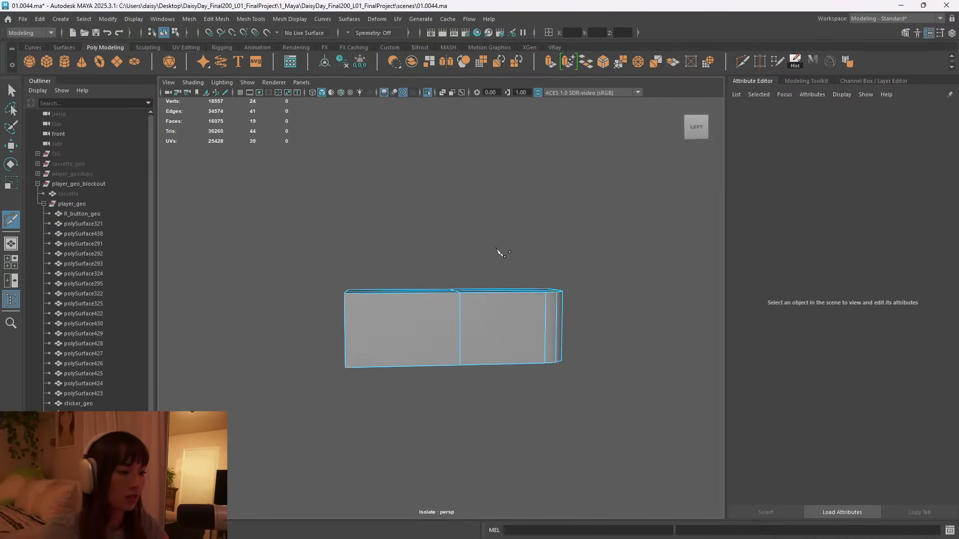
key("w")
left_click_drag(341, 244, 488, 375)
key("Delete")
Return pCube1 to object mode and snap its pivot to a top corner of the open end.
right_click(492, 372)
right_click_drag(496, 368, 542, 240)
key("d")
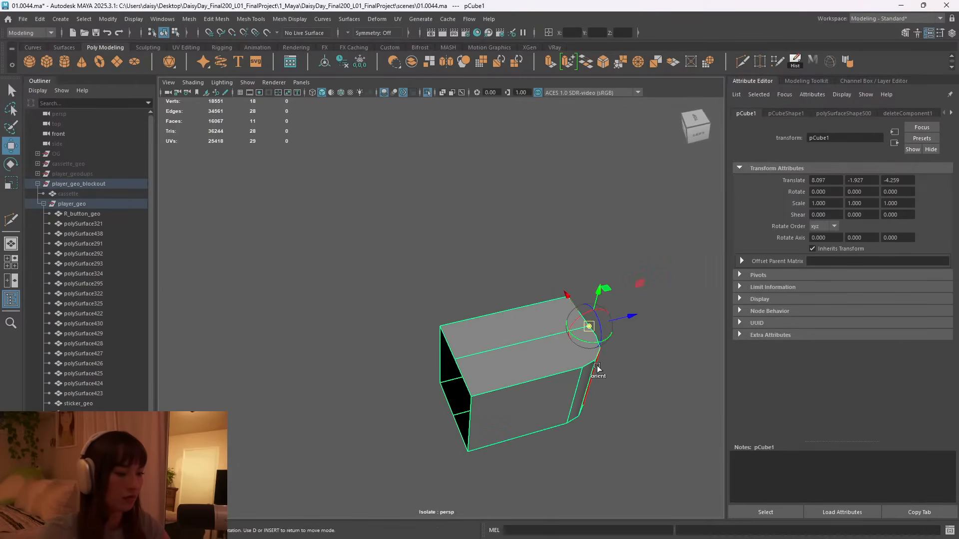
key("v")
left_click_drag(590, 327, 453, 327)
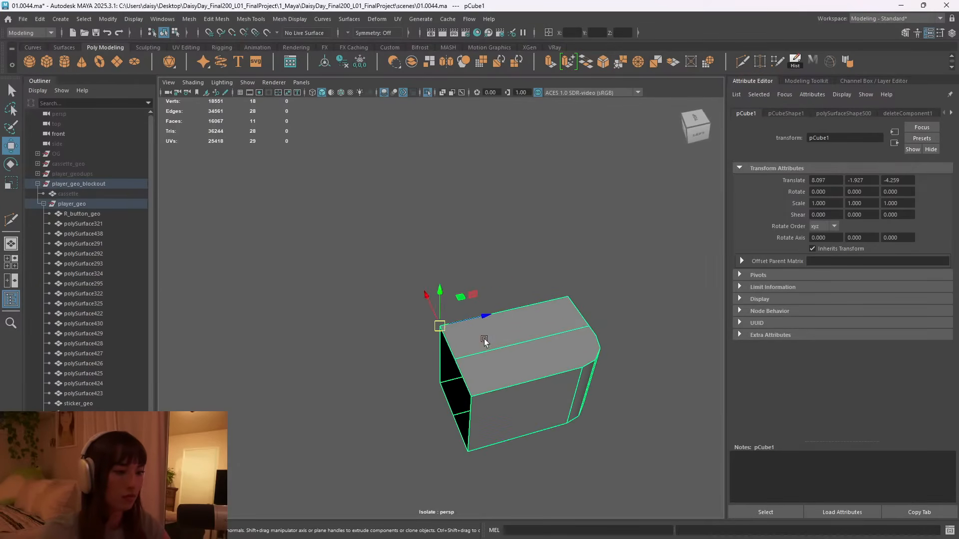
Mirror the beveled half in object space along Z in the negative direction, with a merge threshold of 0.1.
scroll(502, 368, "down", 2)
left_click_drag(502, 369, 498, 298, "alt")
right_click_drag(497, 298, 488, 378, "shift")
left_click(578, 333)
left_click(627, 349)
left_click(583, 357)
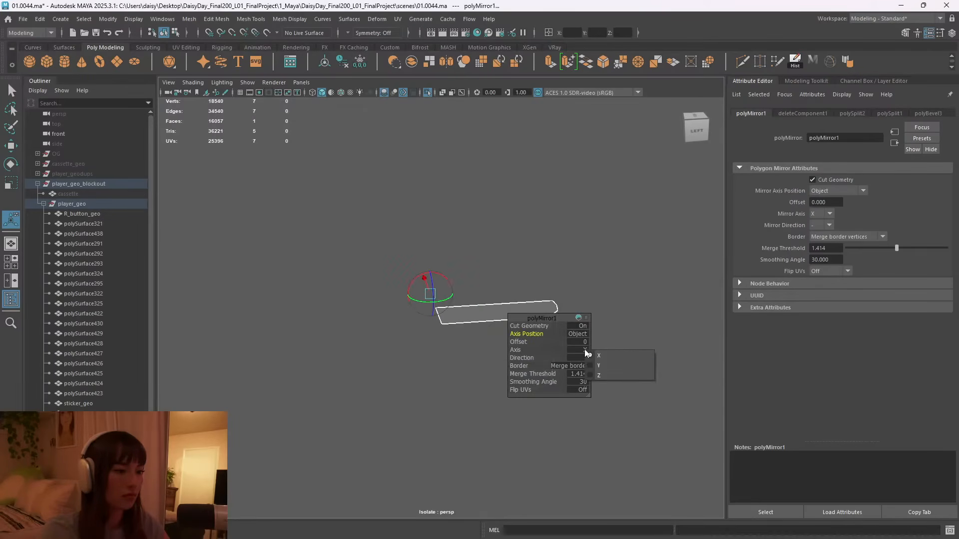
left_click(614, 365)
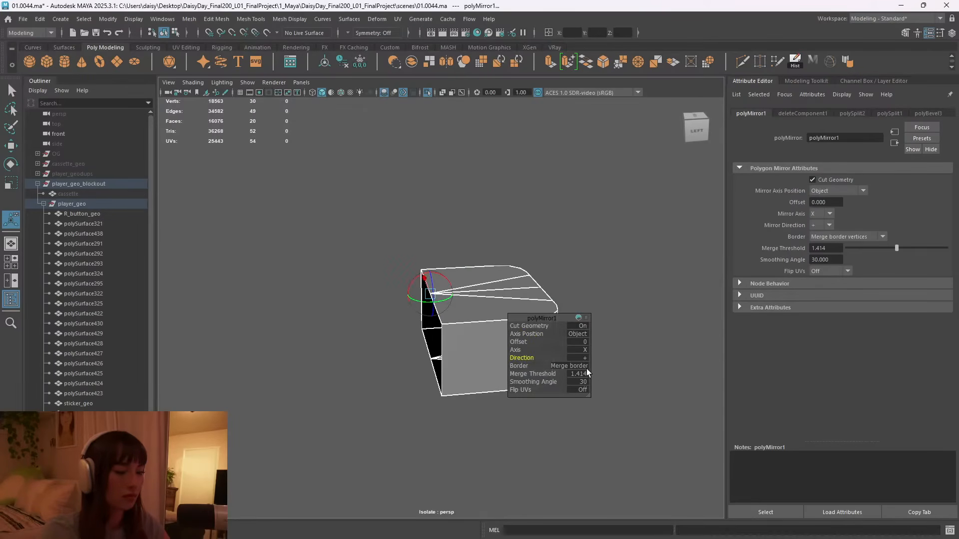
left_click(585, 349)
left_click(615, 375)
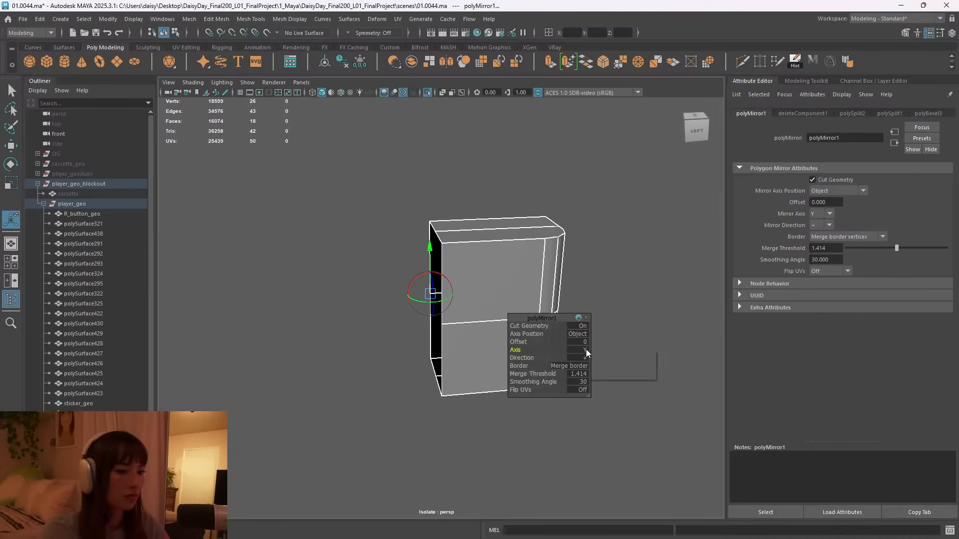
left_click(583, 357)
left_click(631, 374)
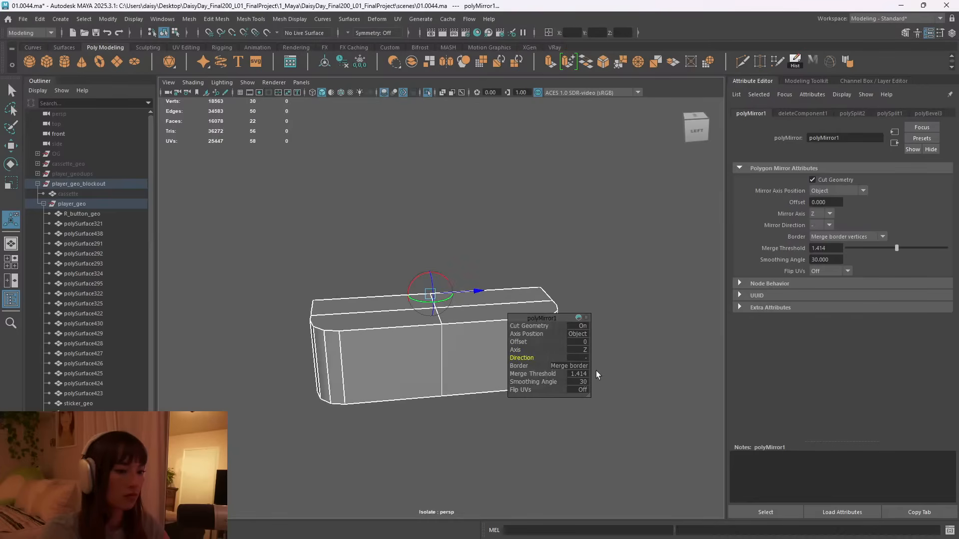
left_click(578, 374)
type("0.1")
key("Return")
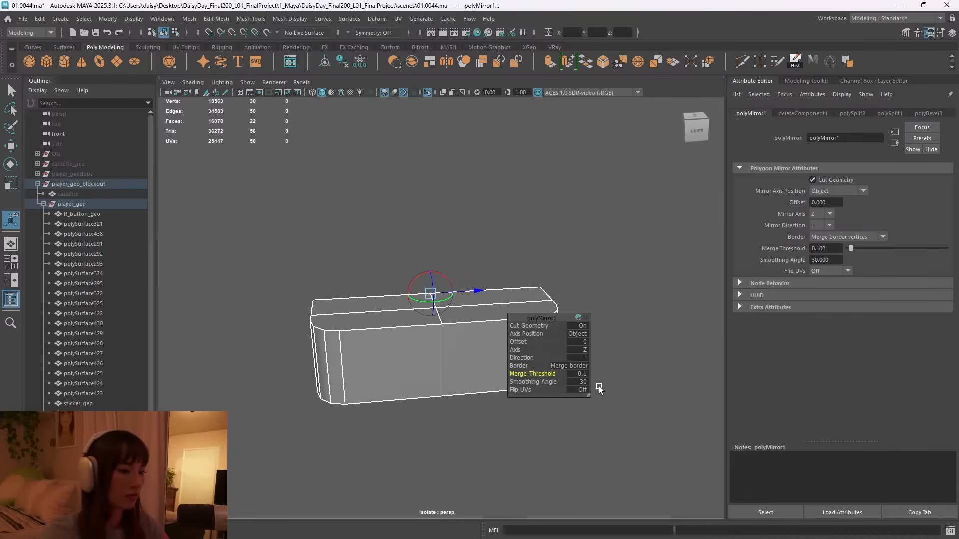
Exit isolation, bring up the reference art, and compare the rounded block with the player's corner recess.
left_click(598, 268)
scroll(520, 319, "down", 3)
left_click_drag(520, 319, 458, 497, "alt")
key("ctrl+1")
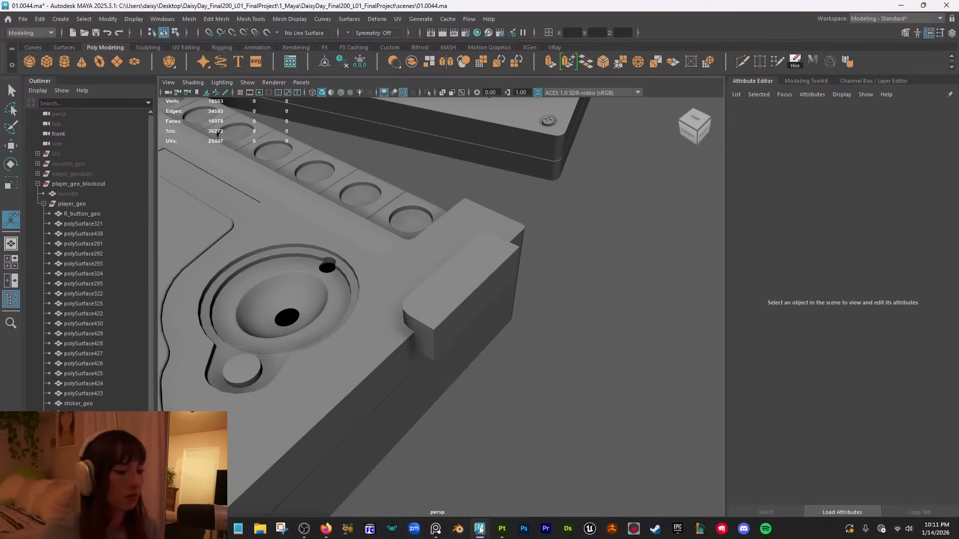
left_click(436, 531)
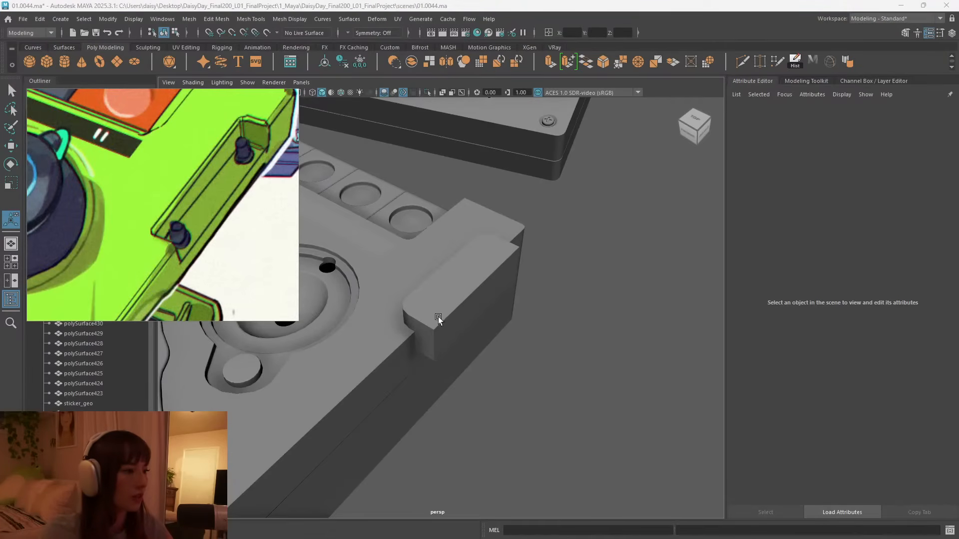
left_click_drag(439, 321, 433, 295, "alt")
right_click_drag(433, 295, 615, 300, "alt")
left_click(474, 288)
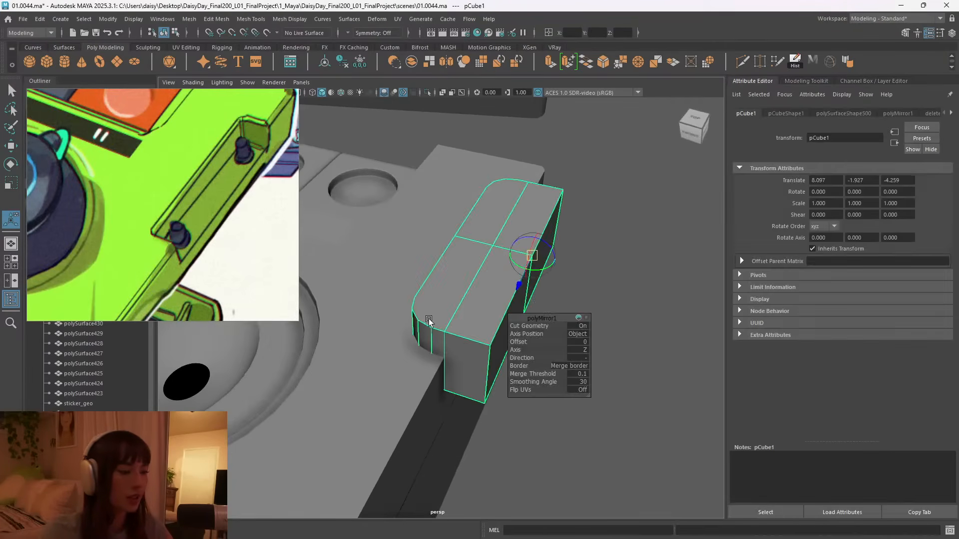
Step back to the isolated block and delete its mirrored half.
left_click_drag(430, 320, 477, 323, "alt")
key("ctrl+z")
key("ctrl+z")
key("ctrl+z")
key("ctrl+z")
left_click_drag(491, 290, 595, 286, "alt")
middle_click_drag(482, 232, 593, 226, "alt")
right_click_drag(469, 169, 469, 198)
left_click_drag(395, 251, 423, 253, "alt")
left_click_drag(331, 202, 445, 309)
key("Delete")
Delete the old bevel edges on the rounded corner and move the remaining edge out to square it.
scroll(445, 309, "up", 4)
right_click_drag(485, 261, 485, 237)
left_click(418, 277)
left_click(464, 281, "shift")
left_click(481, 281, "shift")
key("Delete")
left_click(438, 284)
left_click_drag(439, 283, 500, 330, "alt")
key("w")
left_click_drag(535, 358, 499, 350, "alt")
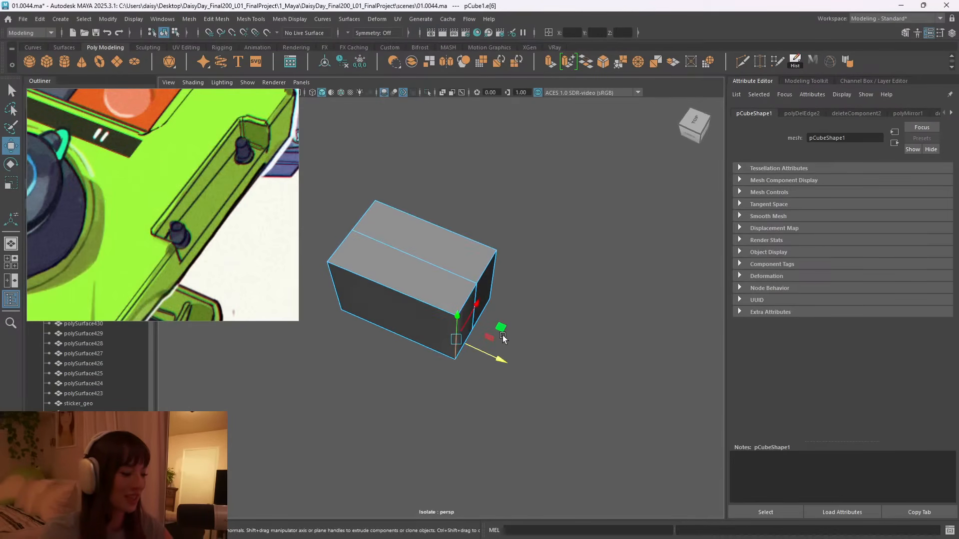
Bevel the inner vertical corner edge with a fraction of 0.33 and 3 segments, and exit isolation.
left_click_drag(402, 283, 525, 333, "alt")
key("ctrl+b")
left_click_drag(528, 287, 518, 325, "alt")
key("ctrl+1")
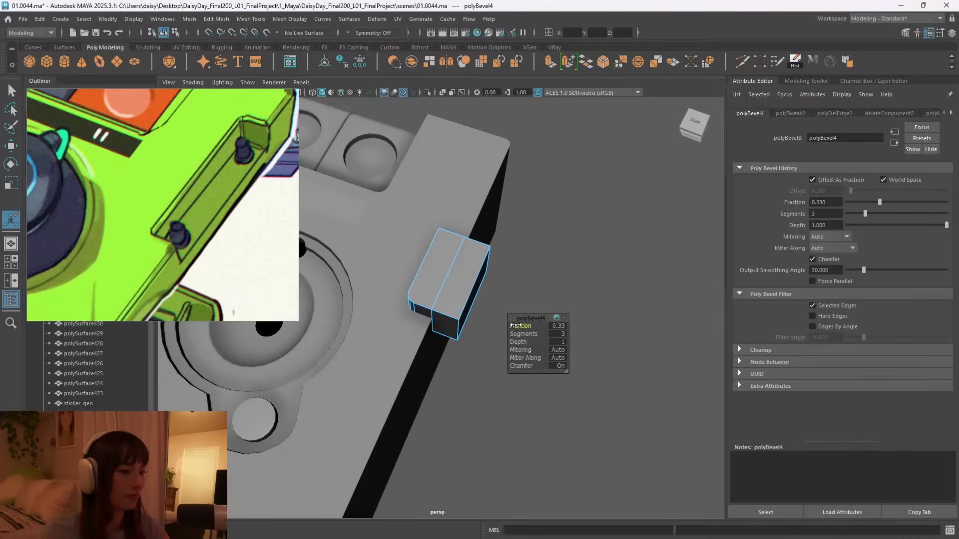
left_click(520, 259)
Return the half block to object mode and snap its pivot to the open end's inner top corner.
scroll(500, 292, "down", 3)
left_click_drag(492, 305, 446, 274, "alt")
right_click_drag(460, 254, 530, 228)
left_click_drag(524, 238, 424, 301, "alt")
scroll(449, 297, "up", 5)
key("w")
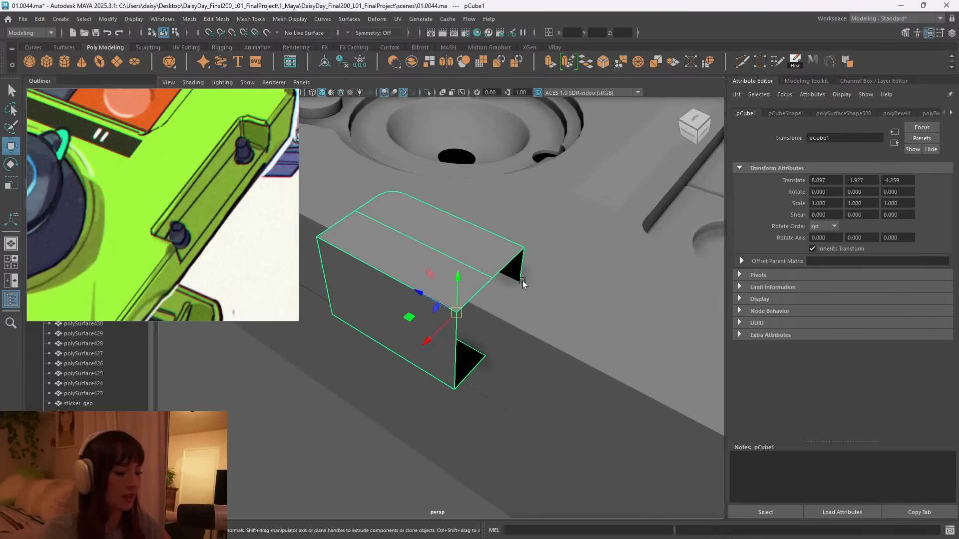
key("d")
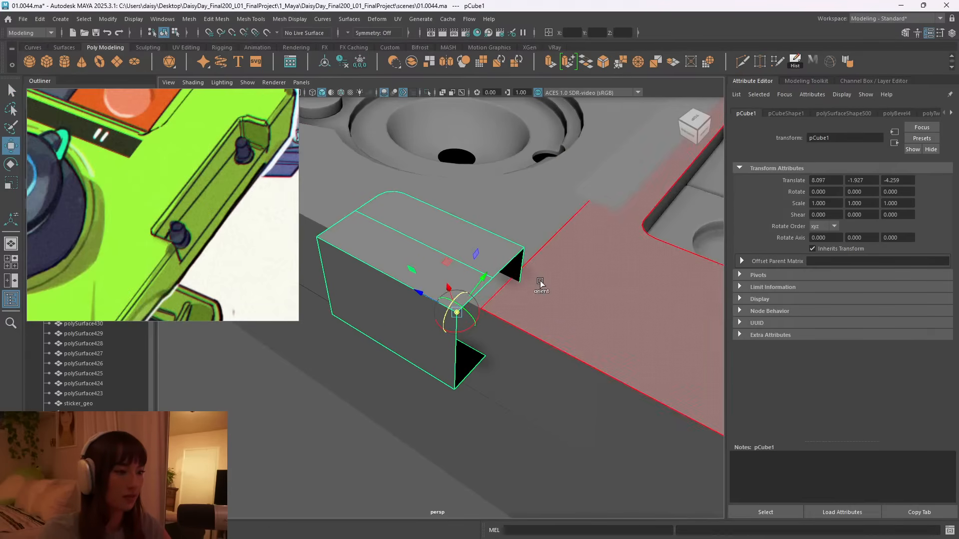
left_click_drag(457, 311, 523, 248)
key("d")
Mirror the rebeveled half block across its pivot, using object space, axis Z, negative direction and merge threshold 0.1.
right_click_drag(477, 254, 471, 364, "shift")
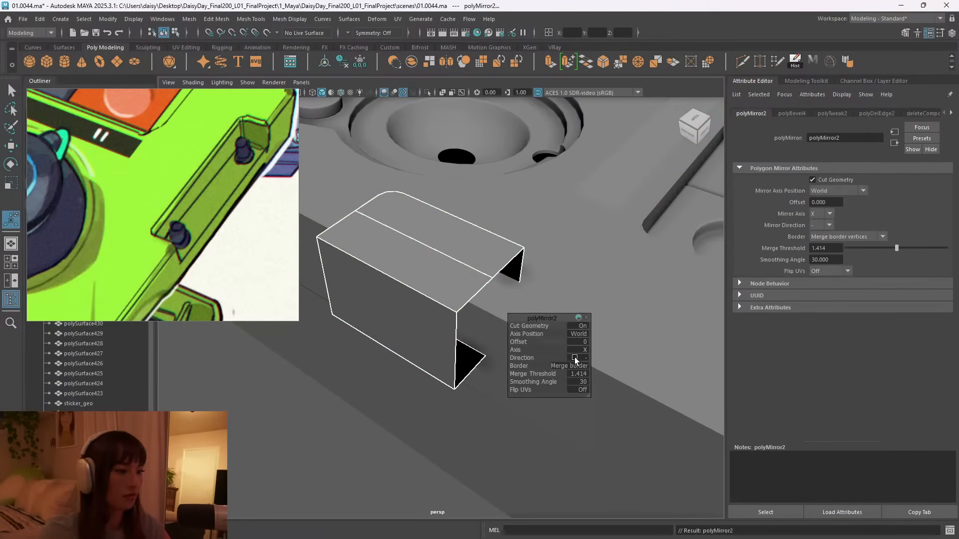
left_click(578, 334)
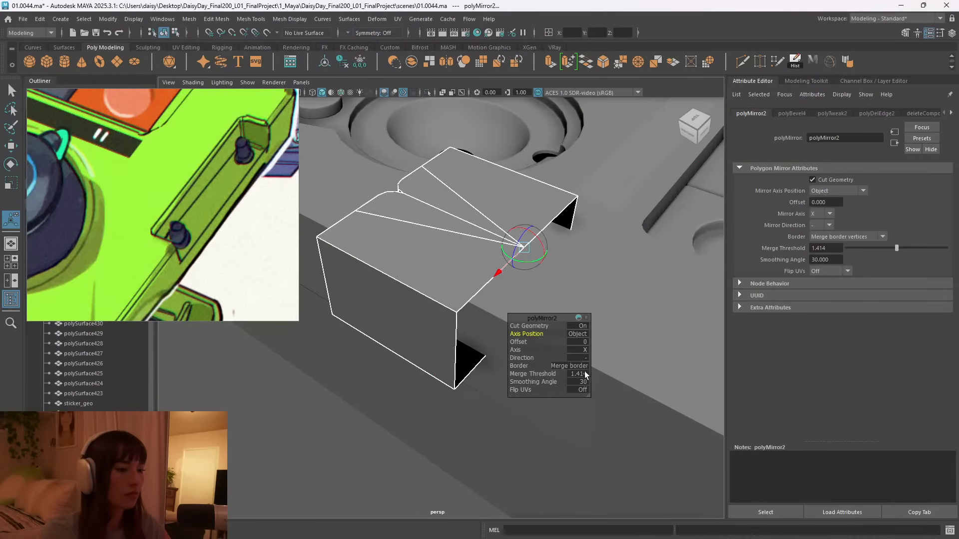
left_click(584, 358)
left_click(583, 353)
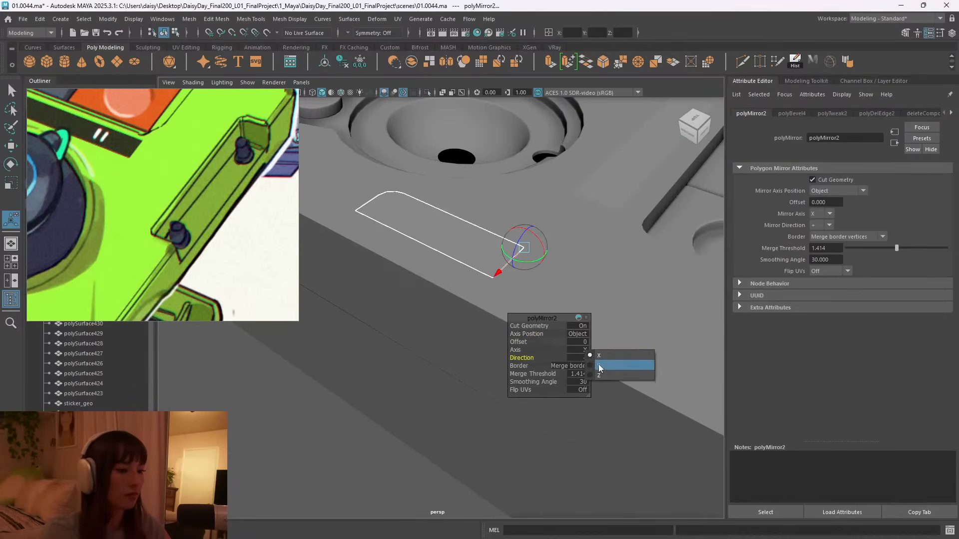
left_click(594, 366)
left_click(585, 359)
left_click(598, 375)
left_click(584, 350)
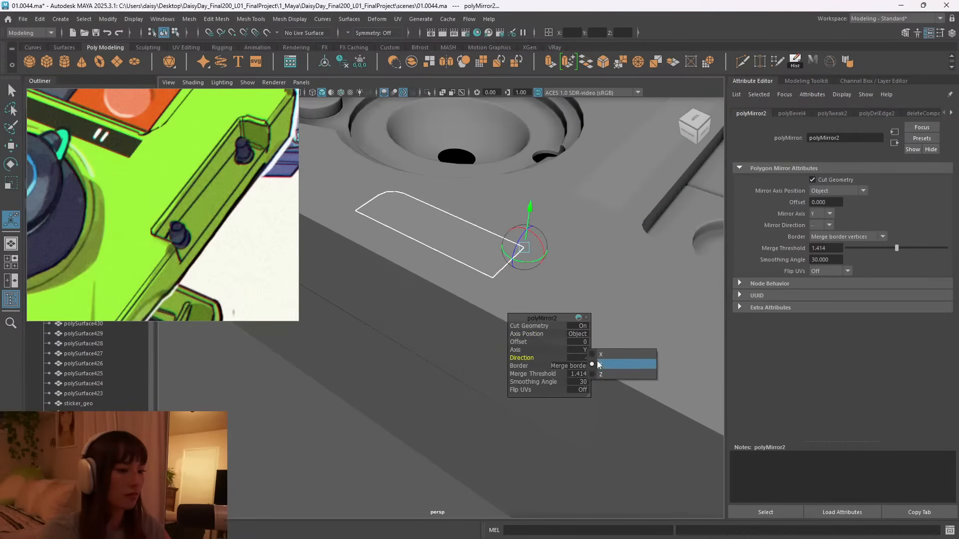
left_click(602, 375)
left_click(579, 374)
type("0.1")
key("Return")
left_click_drag(633, 373, 533, 314, "alt")
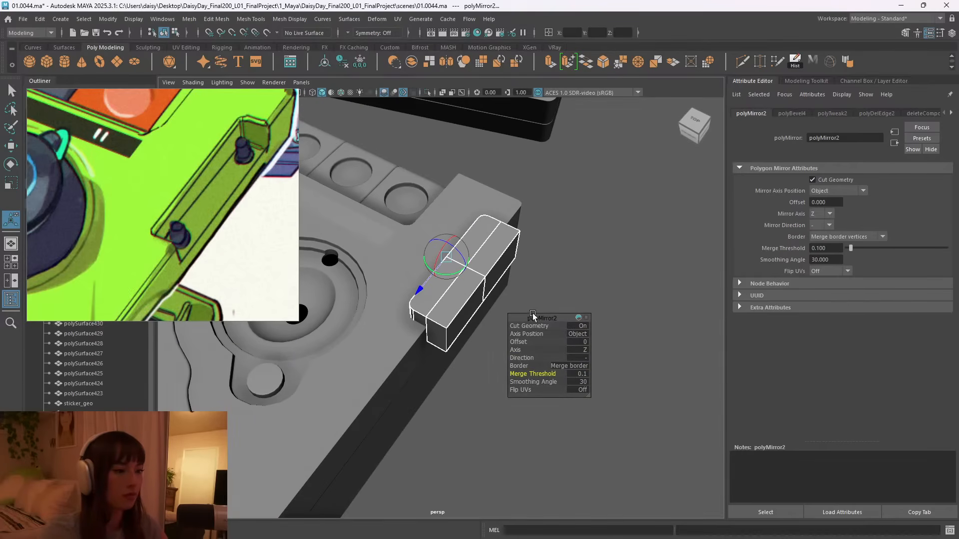
left_click(563, 231)
Lower the corner block pCube1 into the player body to a Translate Y of about -2.265.
left_click_drag(585, 251, 468, 282, "alt")
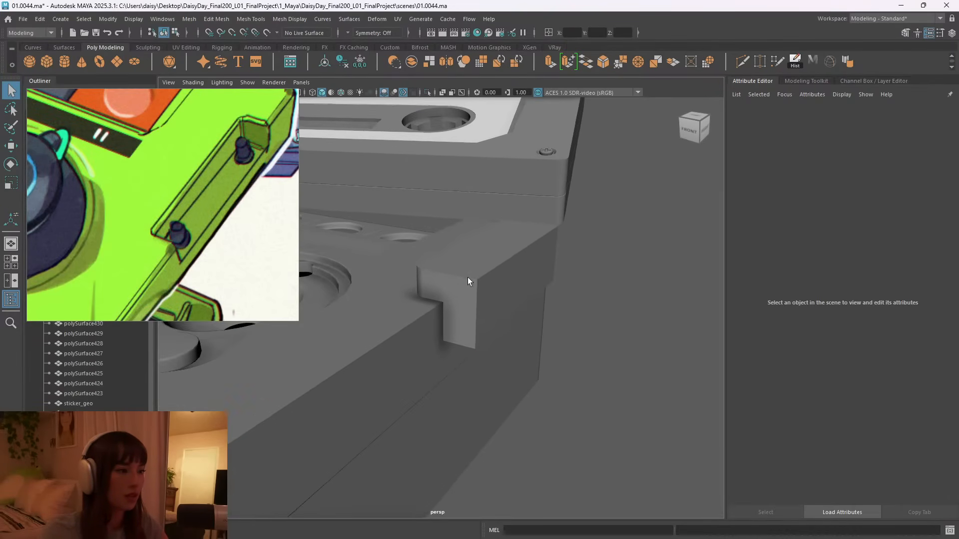
left_click(468, 282)
key("w")
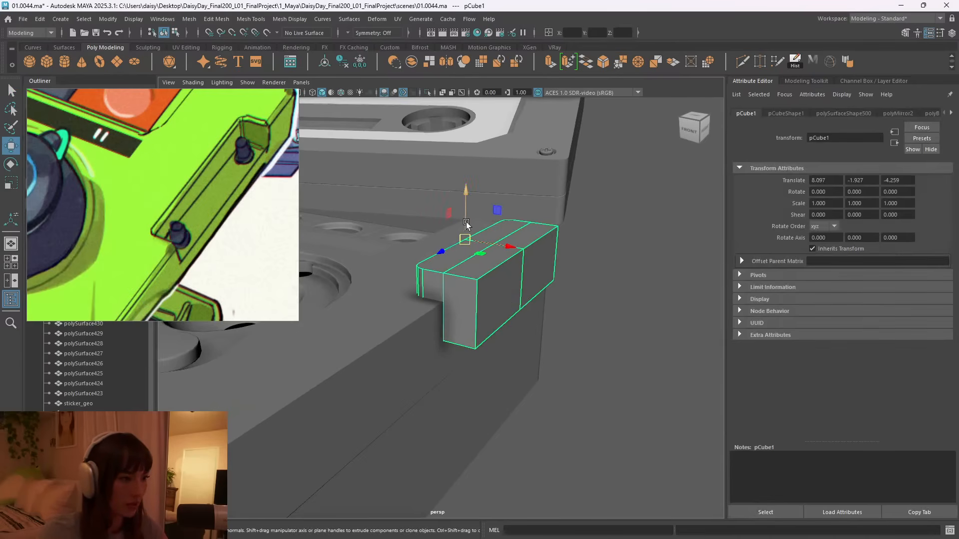
left_click_drag(467, 225, 498, 252)
right_click_drag(498, 253, 455, 240)
left_click_drag(417, 240, 496, 298)
left_click_drag(496, 297, 478, 253, "alt")
right_click_drag(517, 254, 537, 247)
mouse_move(537, 247)
left_mouse_down("alt")
mouse_move(482, 280)
mouse_move(465, 267)
left_mouse_up("alt")
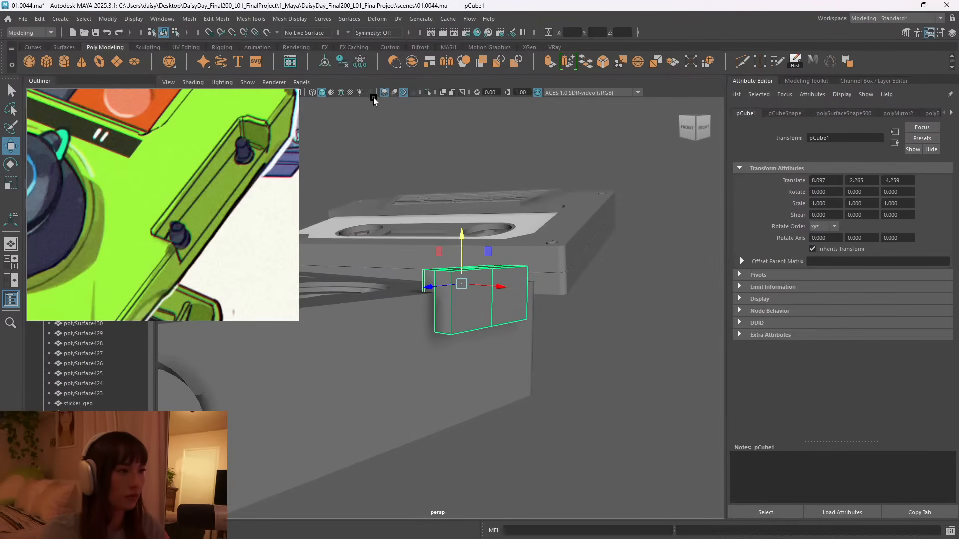
Turn on wireframe on shaded and lower pCube1 further to a Translate Y of about -2.364.
left_click(340, 94)
left_click_drag(400, 300, 542, 336, "alt")
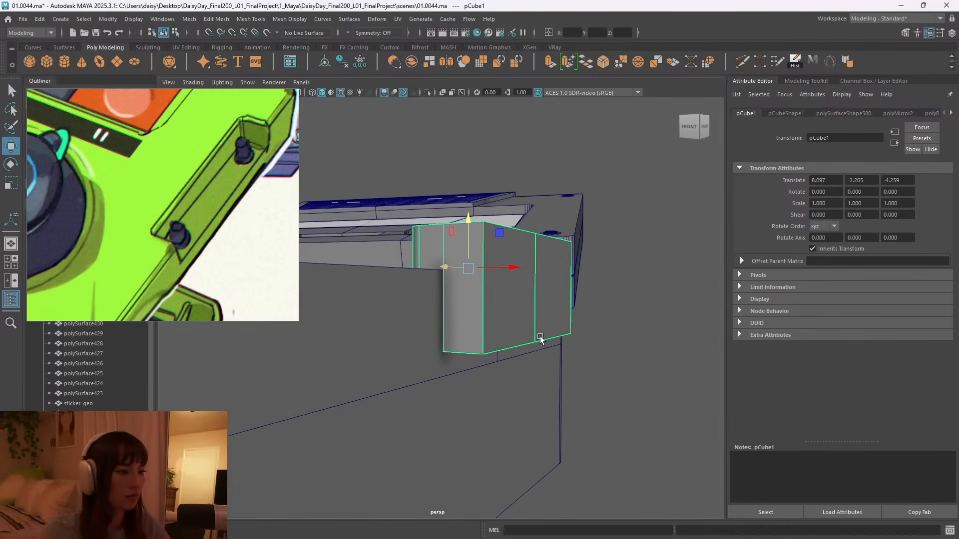
left_click_drag(468, 221, 467, 254)
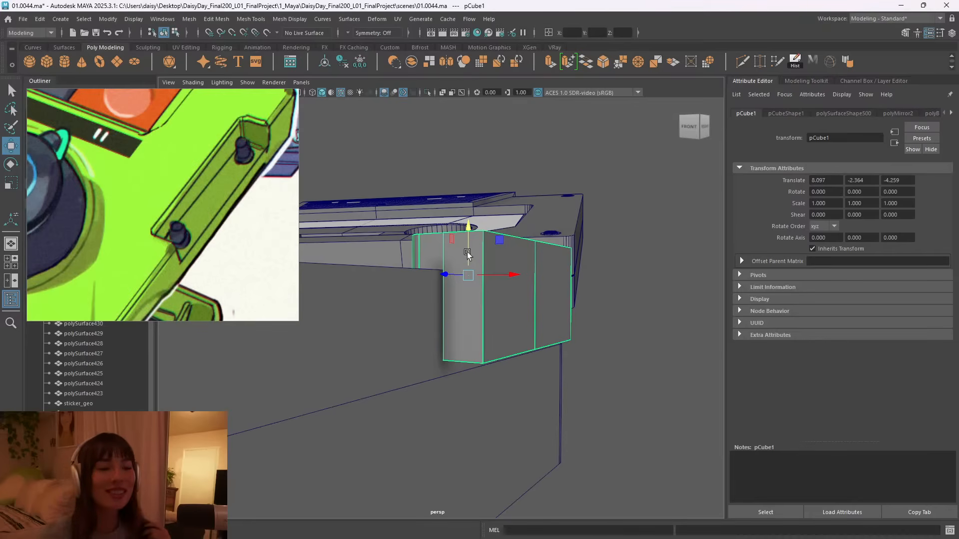
Duplicate the player body and corner block together, then group the copies as "duplicates" and hide the group.
left_click_drag(542, 302, 647, 304, "alt")
left_click(647, 303)
right_click_drag(645, 302, 461, 316, "alt")
mouse_move(461, 316)
left_mouse_down("alt")
mouse_move(415, 331)
mouse_move(392, 302)
mouse_move(456, 309)
left_mouse_up("alt")
left_click(418, 300)
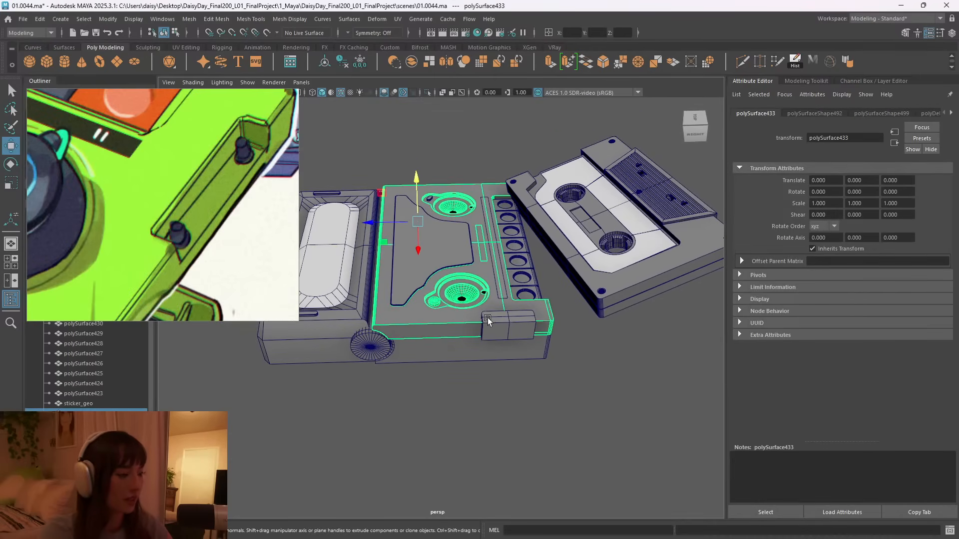
left_click(509, 327)
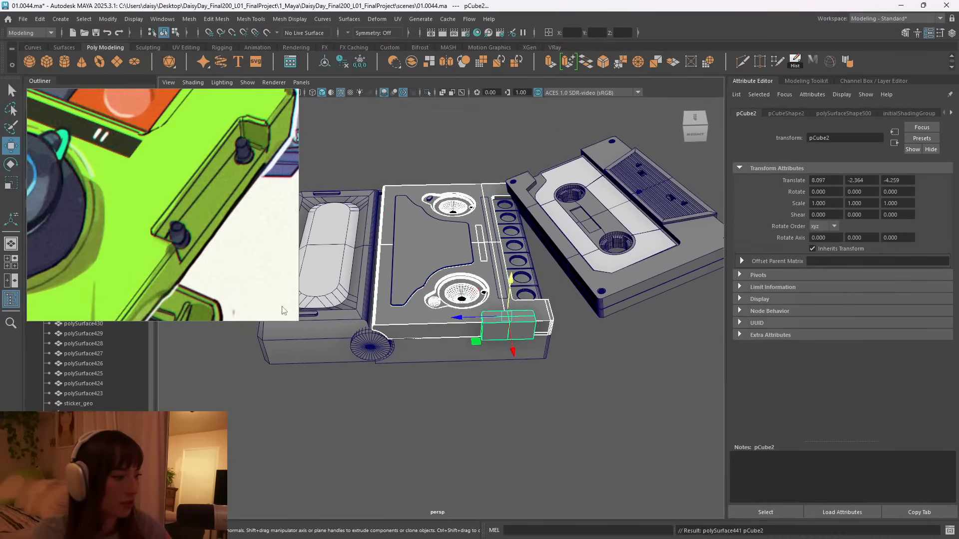
key("ctrl+g")
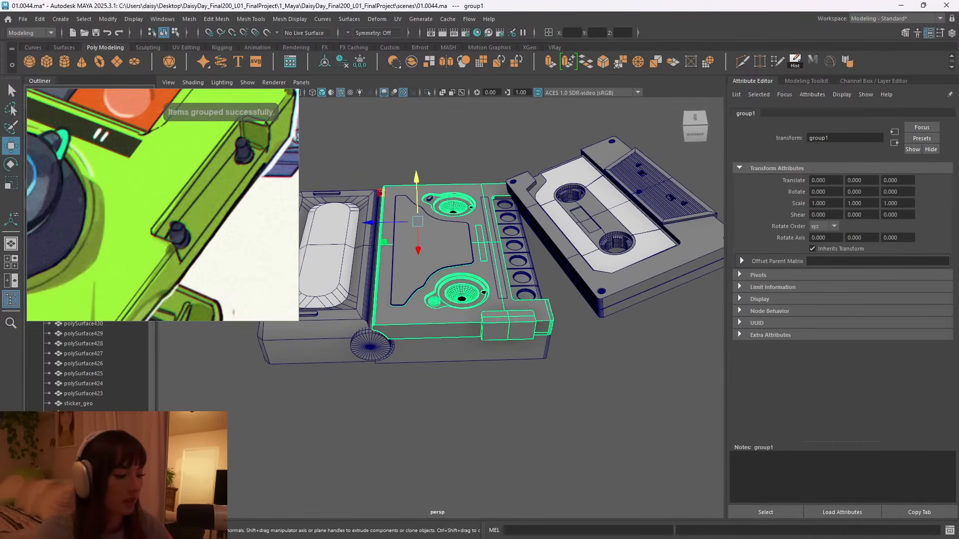
type("duplicates")
key("Return")
key("h")
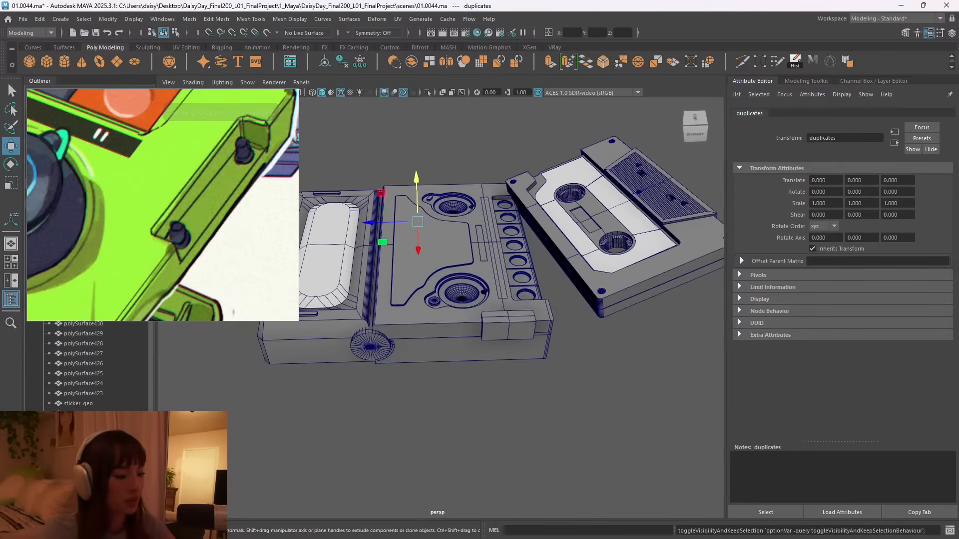
Subtract corner block pCube1 from the player body with a Boolean difference and delete the result's history.
left_click_drag(484, 378, 560, 372, "alt")
right_click_drag(559, 372, 507, 327, "alt")
left_click(615, 314)
right_click_drag(516, 281, 440, 274, "alt")
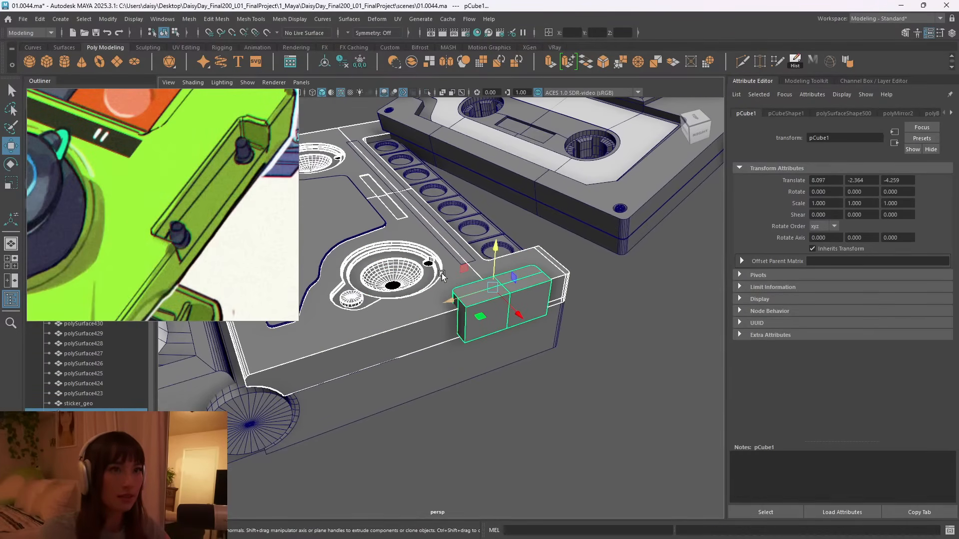
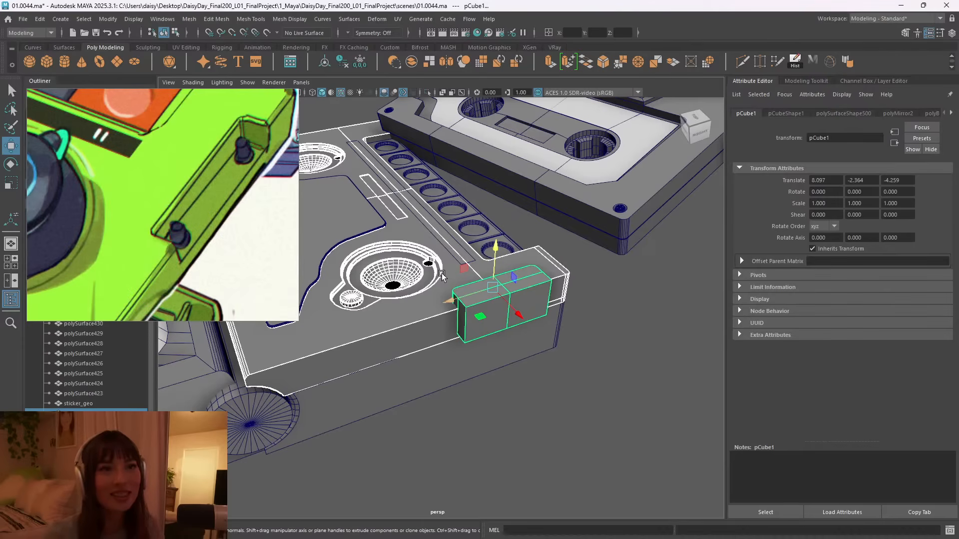
left_click_drag(464, 298, 518, 323, "alt")
scroll(517, 323, "up", 3)
left_click(508, 325)
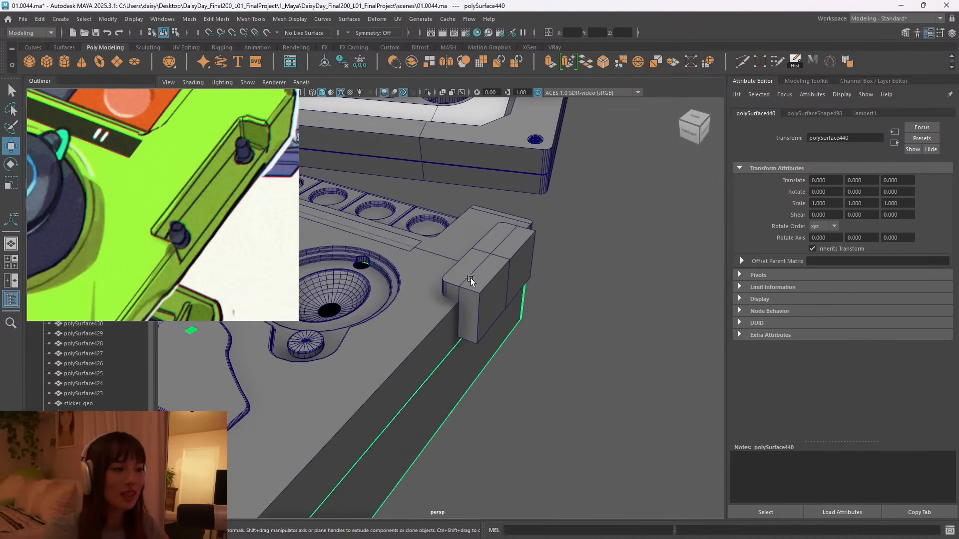
left_click(471, 277)
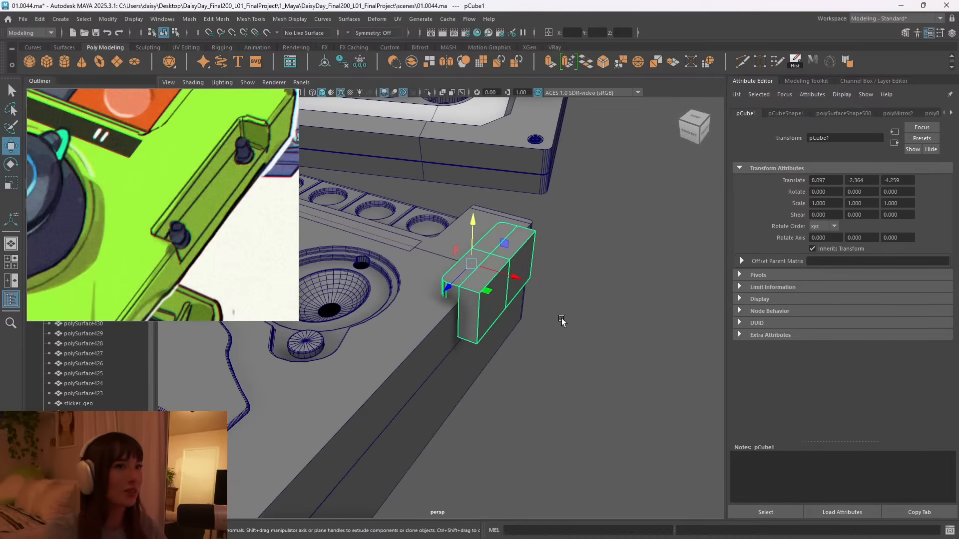
left_click(422, 305)
left_click(481, 274, "shift")
right_click_drag(490, 259, 556, 233, "shift")
left_click_drag(561, 329, 460, 337, "alt")
right_click_drag(459, 337, 412, 361, "alt")
key("alt+shift+d")
Isolate the cut player body in object mode to work on its recess alone.
left_click_drag(395, 389, 480, 359, "alt")
right_click_drag(481, 358, 546, 332, "alt")
left_click_drag(546, 331, 484, 325, "alt")
right_click_drag(485, 325, 546, 341, "alt")
left_click_drag(546, 340, 491, 329, "alt")
right_click_drag(493, 255, 479, 228)
left_click(442, 319)
key("ctrl+1")
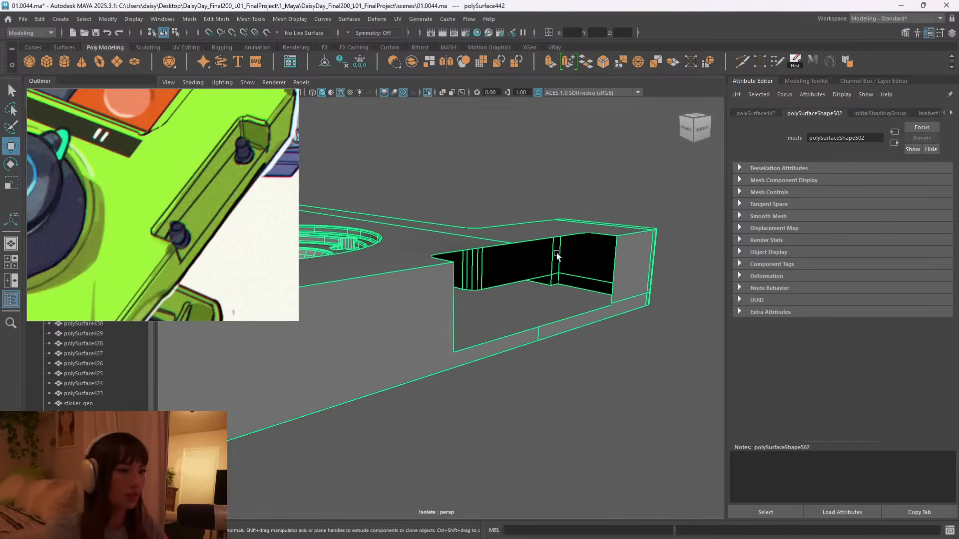
Try to weld the stray vertices on the recess opening's lower edge with the Target Weld tool.
left_click_drag(546, 247, 458, 325, "alt")
right_click_drag(459, 302, 426, 256)
left_click(487, 369)
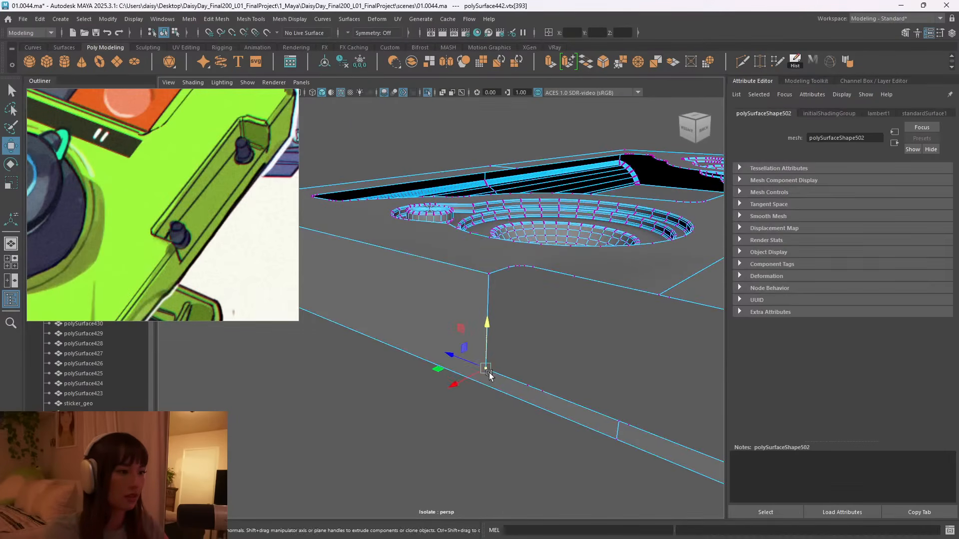
left_click_drag(490, 370, 538, 383, "alt")
left_click(525, 353)
key("g")
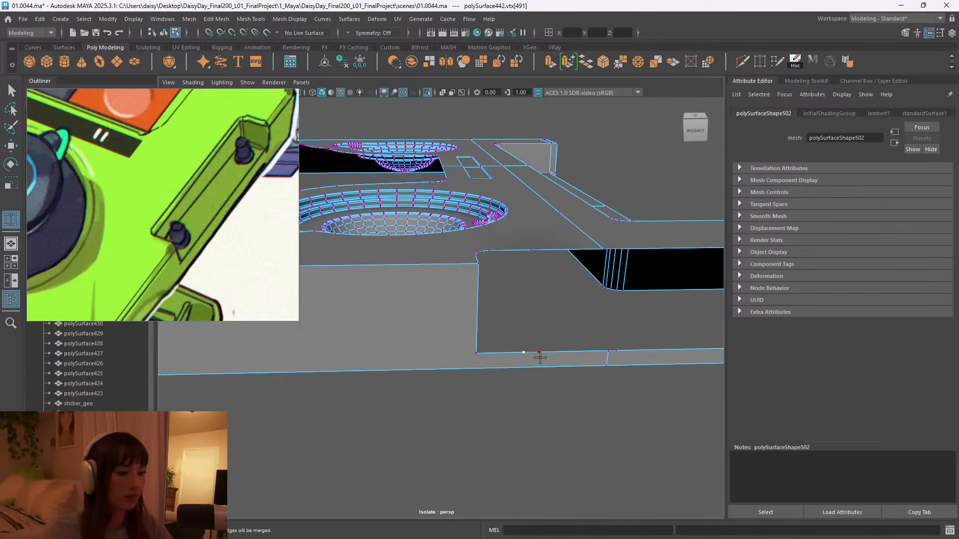
key("ctrl+z")
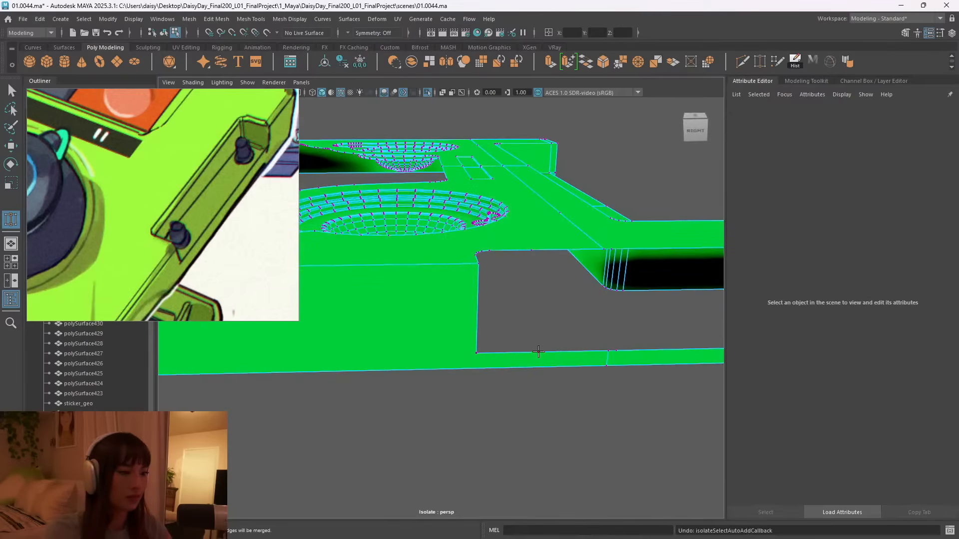
key("q")
Assign the existing material lambert1 to the whole player body.
left_click_drag(519, 228, 494, 253, "alt")
middle_click_drag(494, 253, 605, 265, "alt")
left_click_drag(607, 280, 583, 312, "alt")
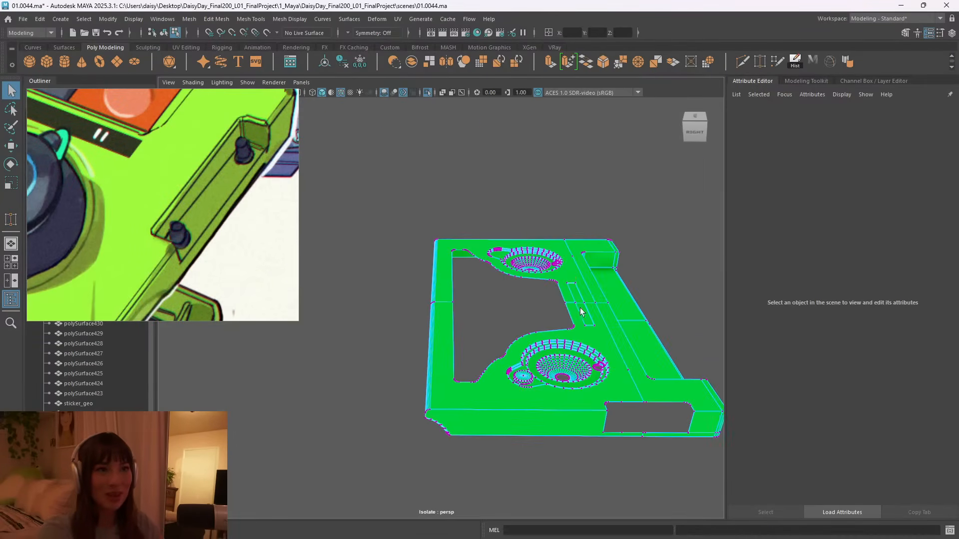
middle_click_drag(582, 312, 400, 280, "alt")
right_click_drag(399, 280, 603, 312, "alt")
left_click_drag(604, 312, 542, 277, "alt")
mouse_move(525, 253)
right_mouse_down()
mouse_move(526, 271)
mouse_move(524, 253)
right_mouse_up()
right_click_drag(531, 253, 565, 532)
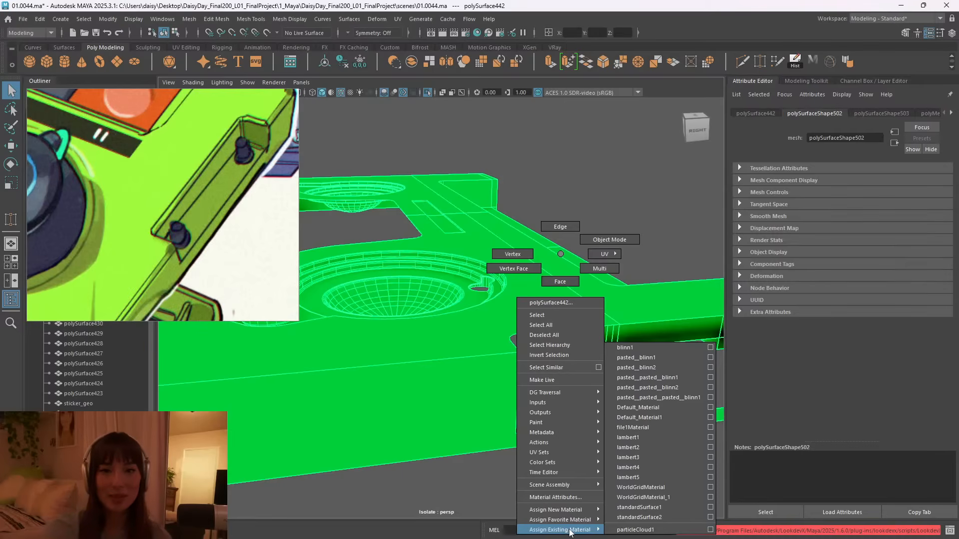
left_click(672, 438)
Weld the stray vertices along the recess opening's lower edge into its corners with the Target Weld tool.
left_click_drag(605, 362, 573, 351, "alt")
key("y")
left_click_drag(348, 352, 285, 352)
middle_click_drag(469, 368, 420, 370, "alt")
right_click_drag(420, 370, 447, 372, "alt")
middle_click_drag(447, 372, 471, 343, "alt")
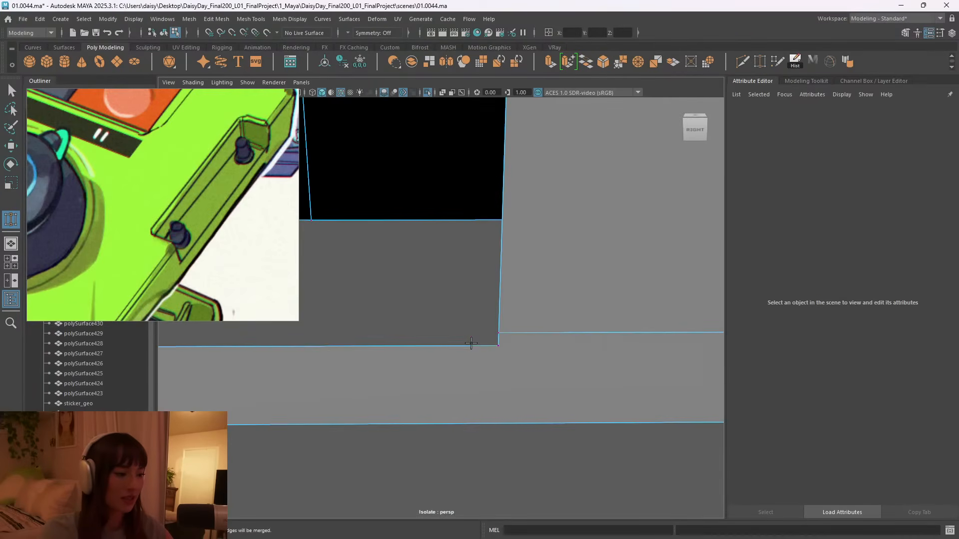
right_click_drag(471, 344, 463, 343, "alt")
key("q")
right_click_drag(565, 353, 465, 341, "alt")
middle_click_drag(465, 342, 543, 336, "alt")
middle_click_drag(446, 327, 492, 336, "alt")
left_click_drag(492, 335, 428, 338, "alt")
middle_click_drag(428, 338, 479, 341, "alt")
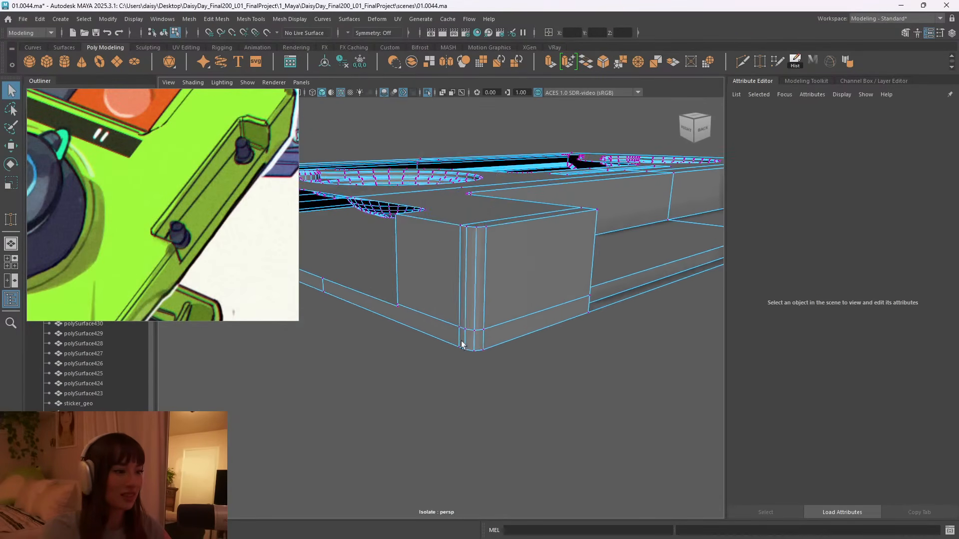
Delete the stray horizontal edge running from the recess's lower corner to the outer corner of the body.
right_click_drag(479, 342, 485, 340, "alt")
left_click(420, 321)
left_click_drag(420, 322, 486, 326, "alt")
scroll(485, 326, "down", 3)
Raise the two corner vertices and the middle vertex of the recess opening's lower edge slightly.
right_click_drag(519, 242, 490, 230)
left_click_drag(490, 230, 413, 321, "alt")
left_click(383, 309)
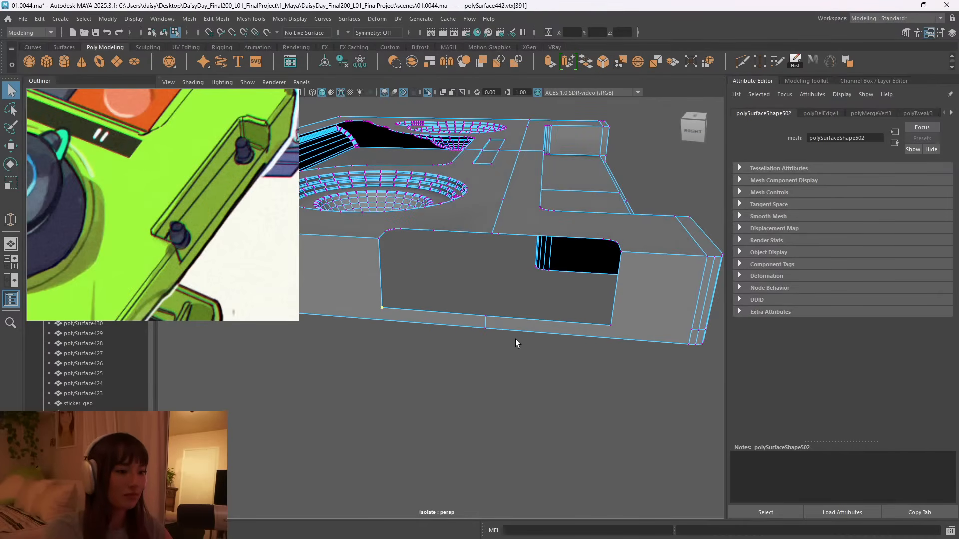
key("w")
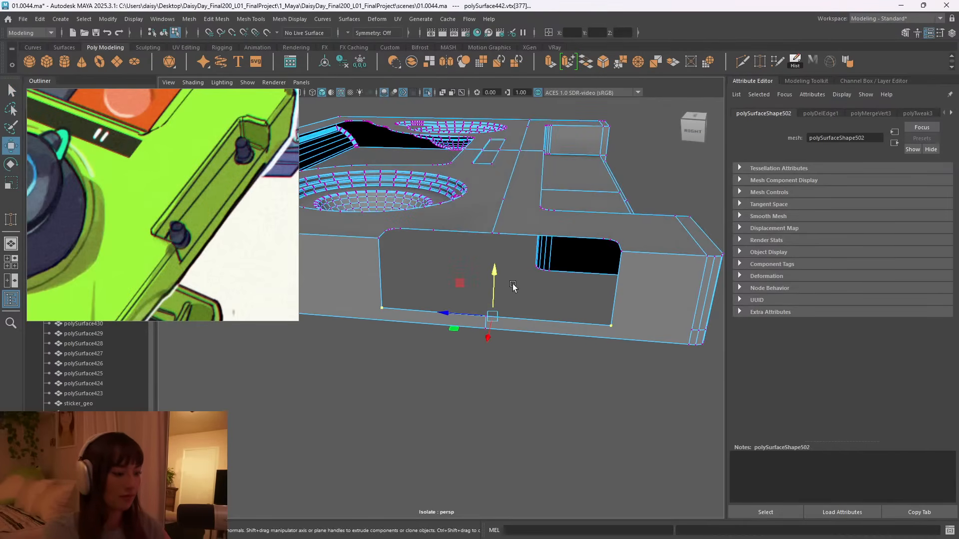
left_click_drag(492, 296, 491, 288)
key("ctrl+z")
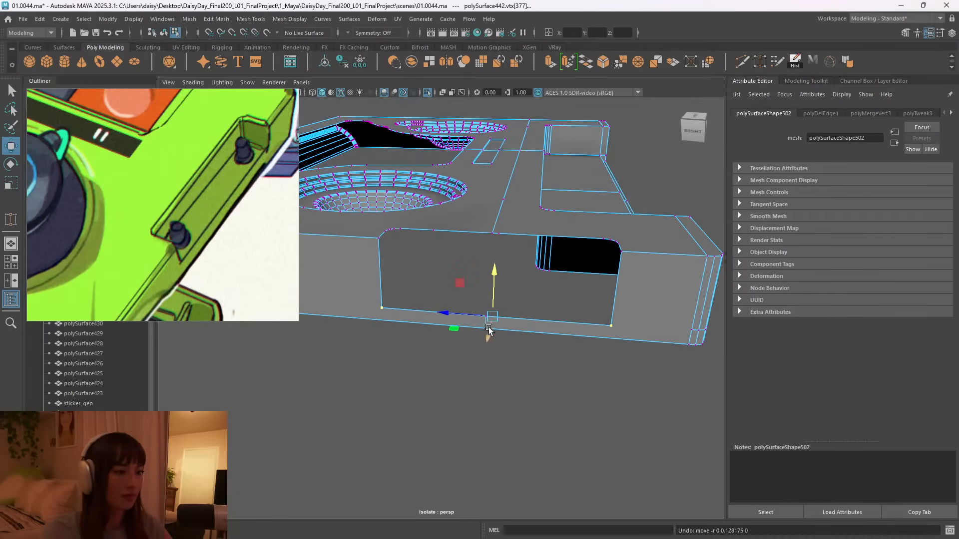
key("q")
left_click(488, 318, "shift")
key("w")
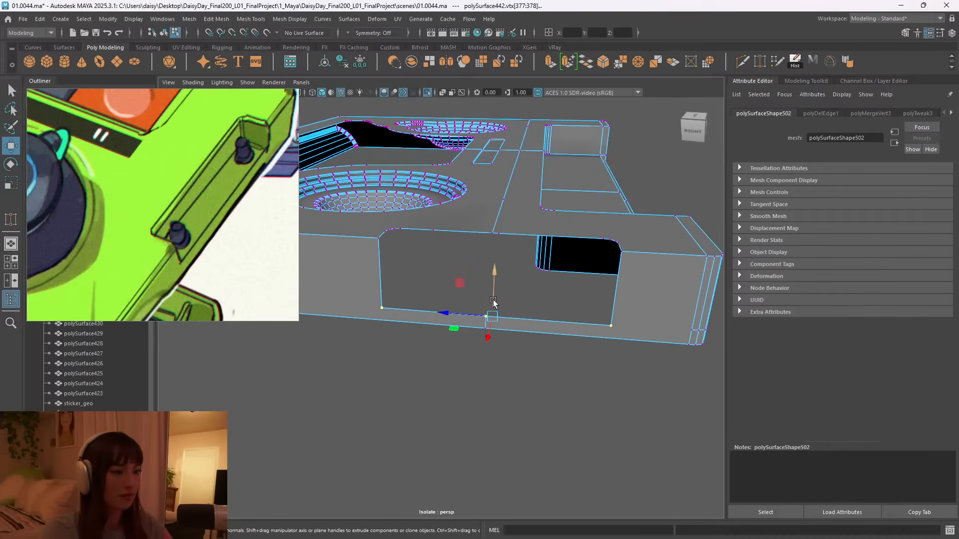
left_click_drag(494, 298, 492, 288)
left_click_drag(419, 350, 519, 304, "alt")
left_click(613, 375)
Examine the recess opening and its corners on the body's side from several angles.
left_click_drag(611, 373, 467, 367, "alt")
scroll(400, 344, "up", 5)
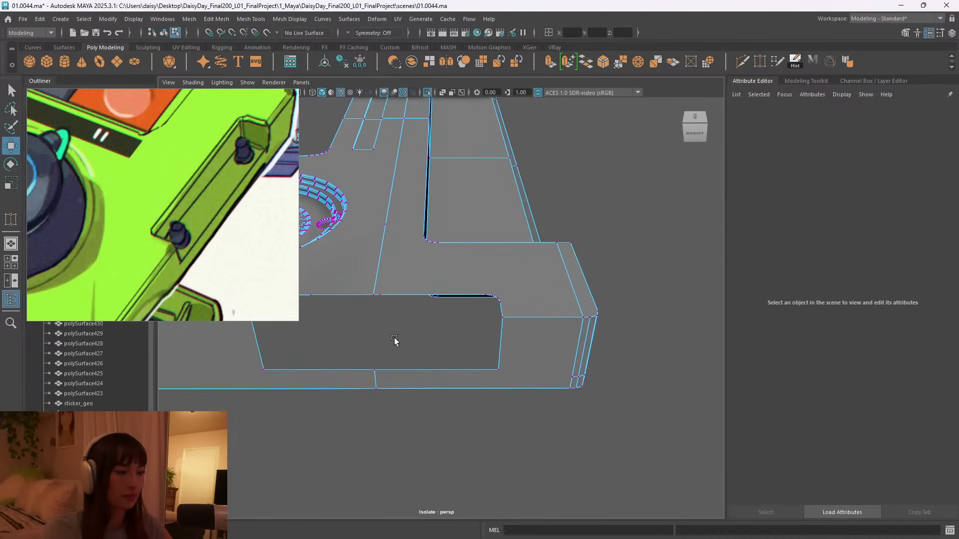
middle_click_drag(392, 343, 528, 332, "alt")
left_click_drag(527, 332, 399, 333, "alt")
middle_click_drag(399, 333, 492, 340, "alt")
scroll(494, 339, "up", 4)
left_click_drag(501, 334, 521, 345, "alt")
scroll(437, 329, "down", 4)
middle_click_drag(519, 351, 479, 329, "alt")
scroll(475, 329, "down", 3)
left_click_drag(419, 318, 458, 319, "alt")
Extrude the recess's upper rim edges, including both rounded corners, downward to form its inner walls.
right_click_drag(479, 254, 456, 226)
left_click(428, 272)
left_click(641, 357, "shift")
left_click_drag(527, 362, 561, 364, "alt")
middle_click_drag(561, 364, 449, 325, "alt")
left_click(403, 300)
double_click(462, 289, "shift")
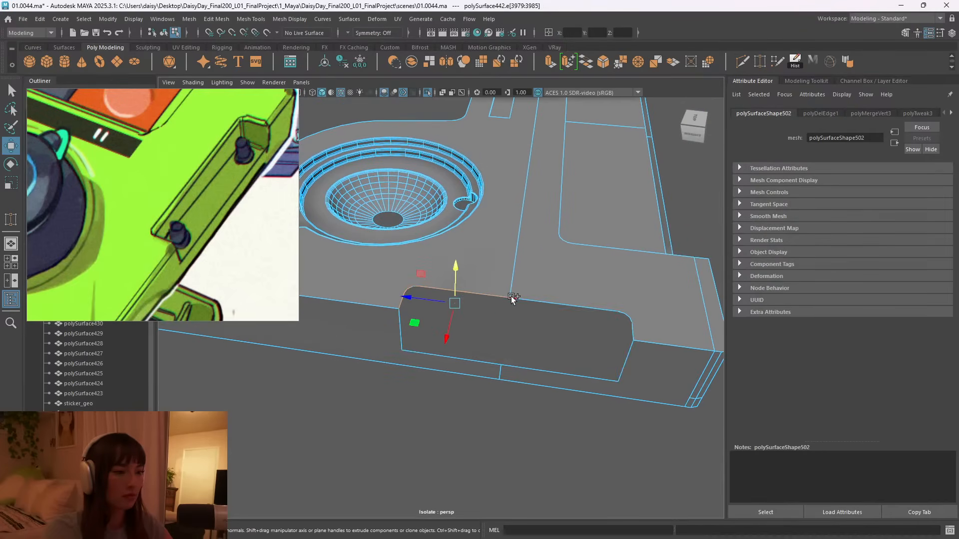
double_click(633, 333, "shift")
scroll(574, 353, "up", 3)
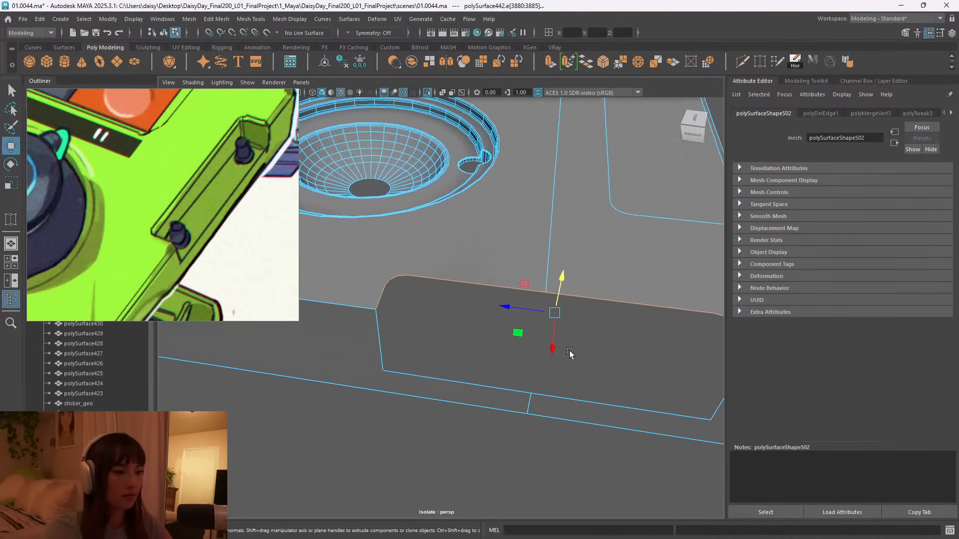
left_click_drag(573, 353, 563, 342, "alt")
key("ctrl+e")
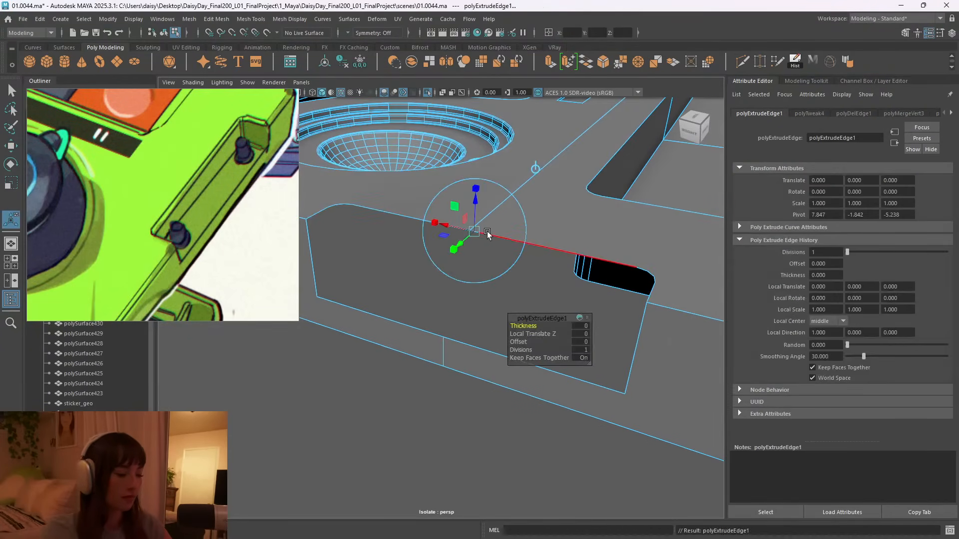
left_click_drag(476, 194, 467, 274)
mouse_move(466, 282)
left_mouse_down("alt")
mouse_move(430, 321)
mouse_move(476, 296)
left_mouse_up("alt")
scroll(478, 294, "up", 4)
left_click_drag(505, 241, 488, 282)
Merge the extruded walls' lower end vertices with the lower corners of the recess opening at both ends.
left_click_drag(443, 321, 424, 248, "alt")
left_click(392, 327)
right_click(424, 247)
right_click_drag(424, 247, 381, 180)
left_click(352, 264)
left_click_drag(381, 180, 518, 266, "alt")
left_click(532, 275)
right_click_drag(536, 260, 524, 220, "shift")
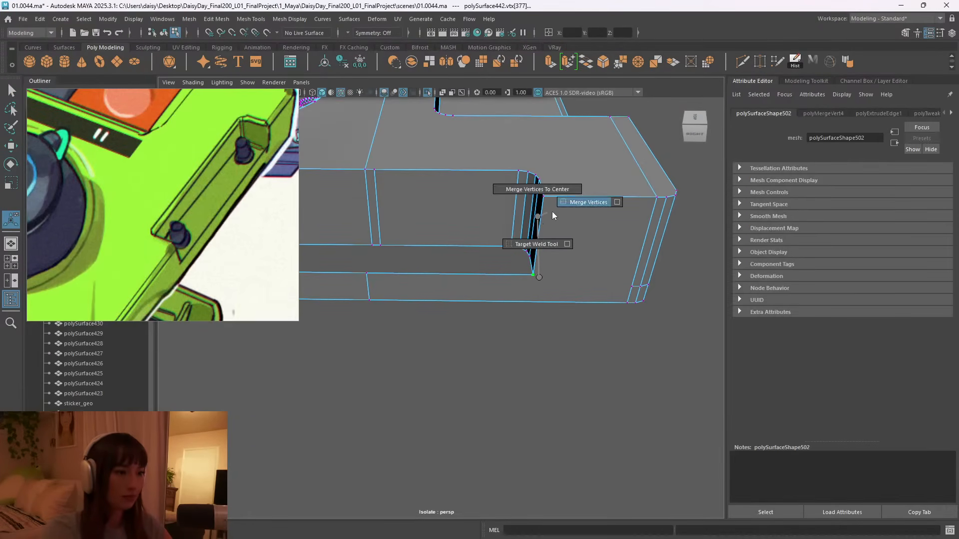
left_click_drag(521, 307, 553, 278, "alt")
Fill the open hole in the recess walls and bridge the floor between the back wall and the front edge.
right_click_drag(450, 203, 449, 159)
left_click(439, 225)
right_click_drag(440, 224, 442, 230, "shift")
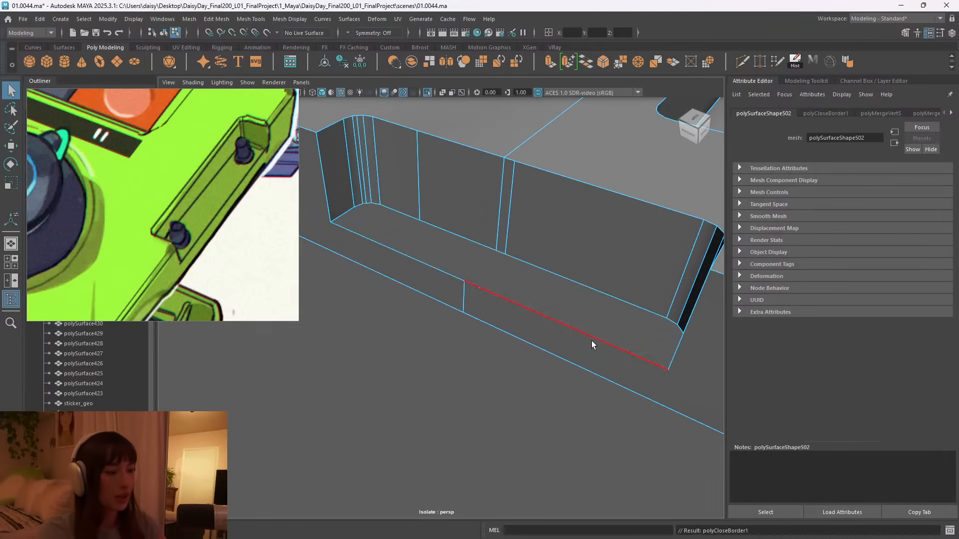
left_click_drag(505, 260, 449, 288, "alt")
left_click(461, 290)
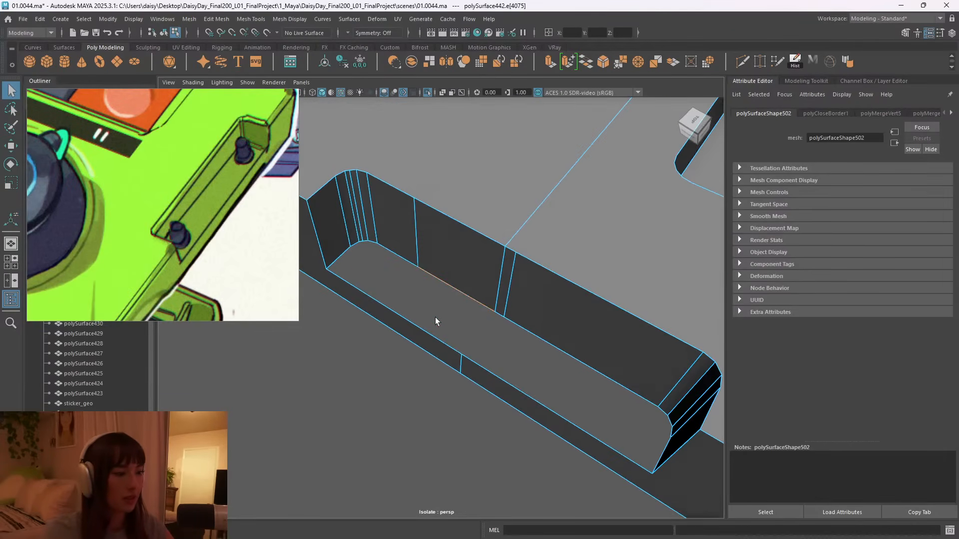
right_click_drag(473, 290, 450, 279, "shift")
Select the borders of the open gaps left around the bridged recess floor and fill them.
double_click(395, 257)
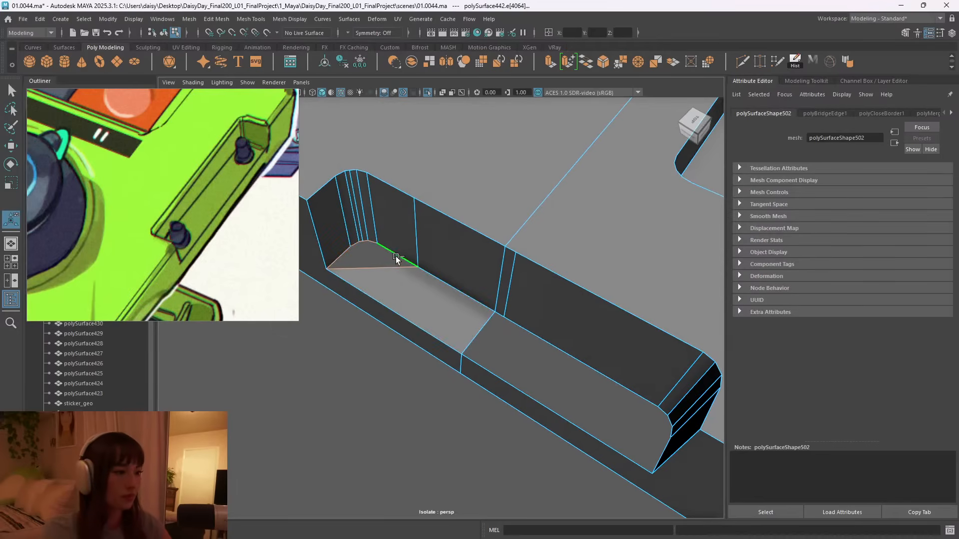
right_click_drag(395, 256, 400, 274, "shift")
double_click(570, 355)
right_click_drag(569, 359, 563, 371, "shift")
key("ctrl+b")
double_click(495, 323)
key("ctrl+f")
double_click(661, 429)
key("ctrl+f")
scroll(656, 426, "down", 3)
Merge the overlapping vertices at the recess floor's front corner using a distance threshold of 0.1.
left_click_drag(642, 439, 649, 352, "alt")
right_click_drag(649, 351, 555, 270, "alt")
right_click_drag(544, 240, 536, 186)
right_click_drag(519, 222, 523, 164)
left_click(484, 223)
right_click_drag(504, 244, 612, 267, "alt")
left_click_drag(612, 268, 517, 231, "alt")
middle_click_drag(518, 231, 484, 274, "alt")
right_click_drag(485, 274, 616, 276, "alt")
left_click_drag(617, 276, 540, 190, "alt")
right_click_drag(553, 194, 502, 178)
right_click_drag(502, 178, 601, 262, "alt")
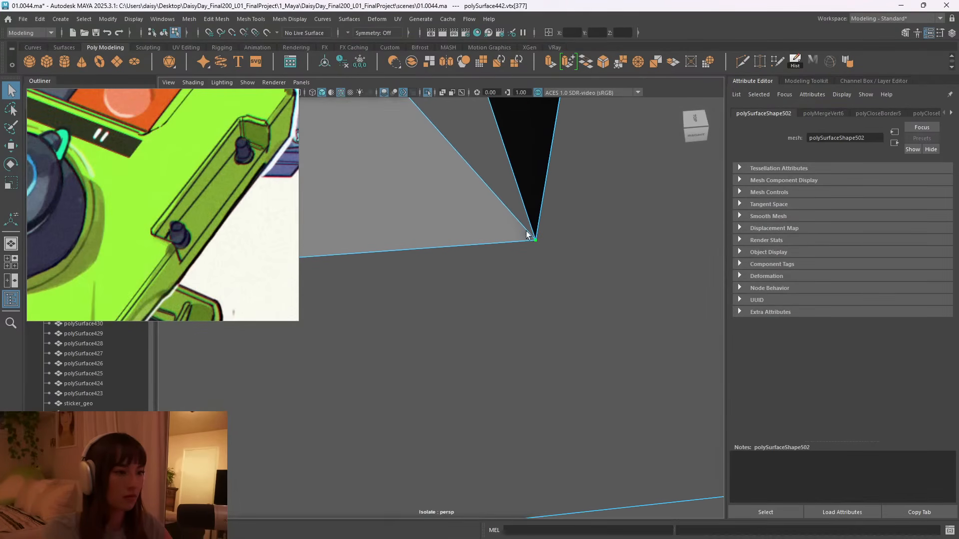
right_click_drag(543, 246, 609, 161, "shift")
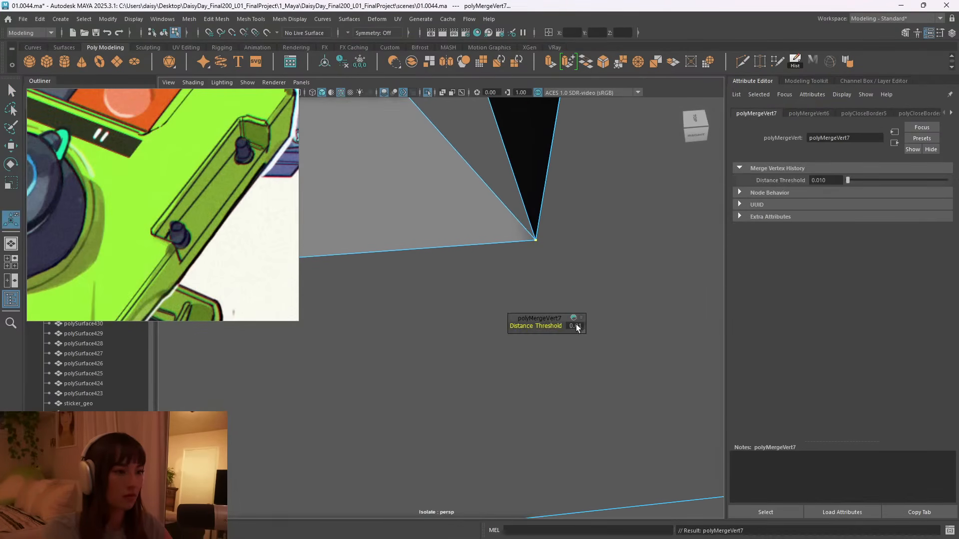
type("0.1")
key("Return")
right_click_drag(574, 280, 499, 261, "alt")
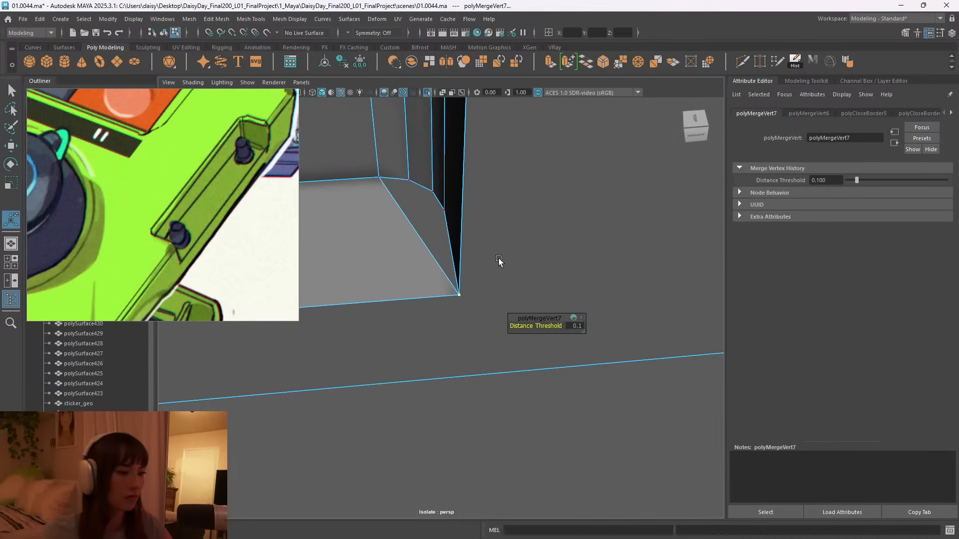
left_click_drag(499, 261, 556, 258, "alt")
right_click_drag(556, 259, 474, 243, "alt")
right_click_drag(574, 197, 574, 164)
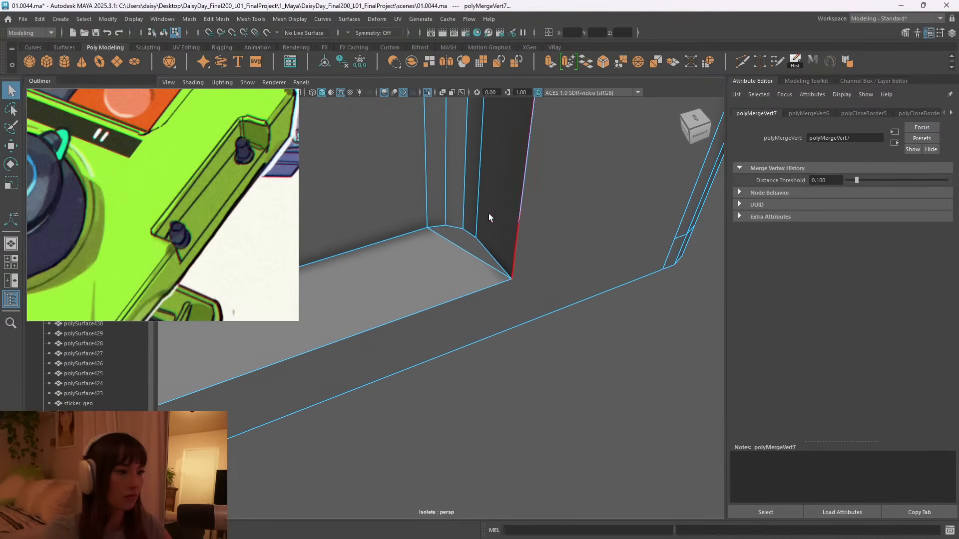
double_click(469, 235)
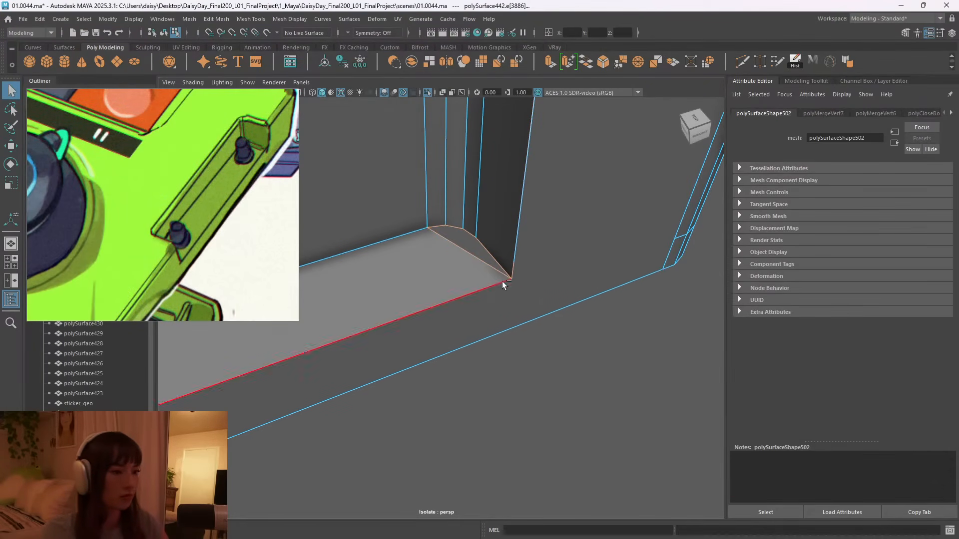
right_click_drag(610, 287, 505, 290, "alt")
left_click_drag(505, 290, 460, 289, "alt")
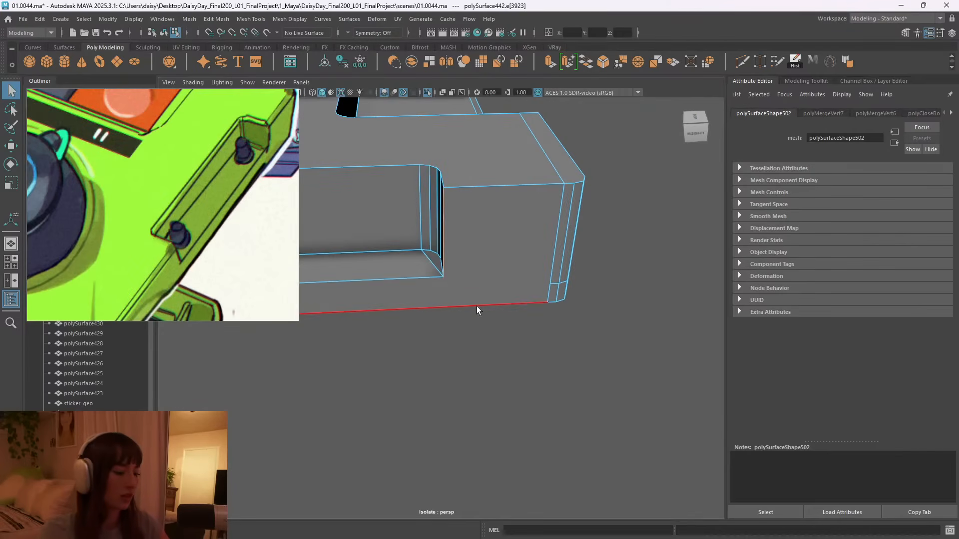
key("w")
left_click(448, 233)
left_click_drag(431, 235, 496, 267)
key("ctrl+z")
left_click_drag(411, 287, 465, 261, "alt")
right_click_drag(464, 261, 535, 199, "alt")
middle_click_drag(534, 200, 453, 231, "alt")
left_click_drag(392, 207, 412, 199)
left_click_drag(445, 260, 439, 280, "alt")
key("ctrl+z")
key("ctrl+z")
Merge the overlapping vertices at the recess corner and fill the remaining open border.
right_click_drag(495, 186, 455, 184)
left_click_drag(438, 169, 477, 209)
right_click_drag(461, 192, 502, 126, "shift")
scroll(507, 250, "down", 2)
right_click_drag(438, 250, 440, 223)
double_click(413, 318)
right_click_drag(472, 346, 540, 412, "shift")
Delete the two unneeded edges crossing the ends of the recess floor.
scroll(540, 412, "down", 5)
left_click_drag(384, 369, 310, 355, "alt")
middle_click_drag(310, 356, 460, 341, "alt")
left_click_drag(460, 345, 432, 334, "alt")
right_click_drag(492, 236, 495, 231)
left_click(523, 342)
left_click(412, 313, "shift")
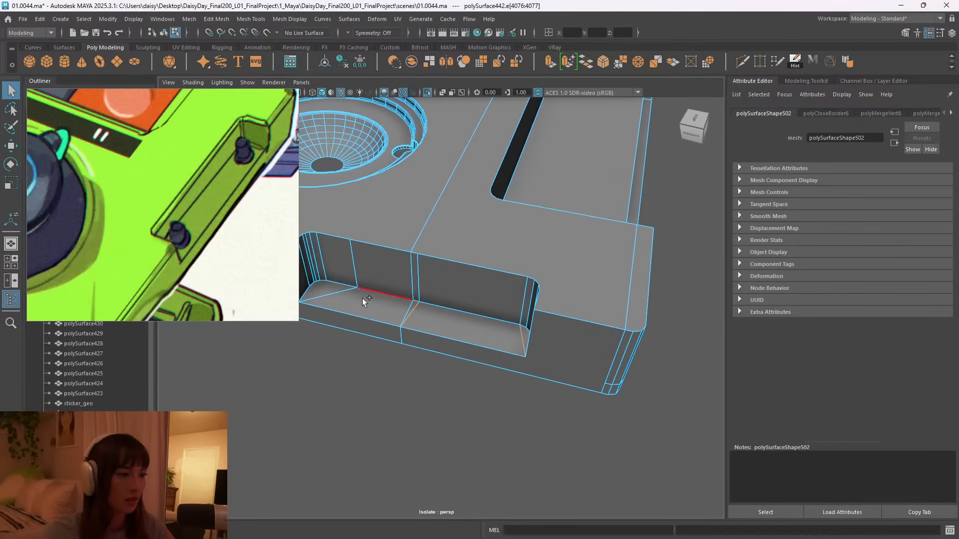
key("ctrl+Delete")
scroll(563, 334, "down", 3)
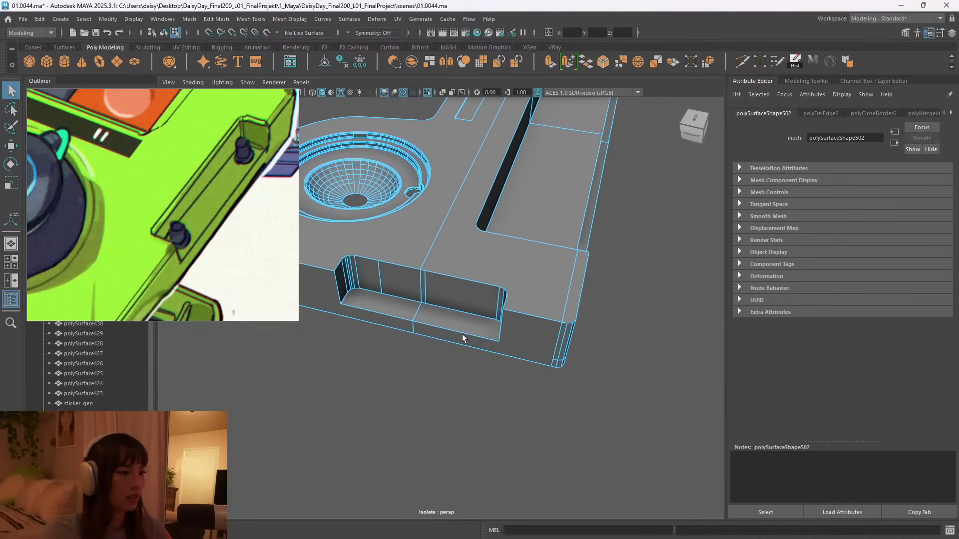
Check the finished recess from several angles and save the scene as a new incremented version.
left_click_drag(463, 334, 485, 327, "alt")
scroll(427, 320, "up", 5)
middle_click_drag(427, 320, 531, 329, "alt")
left_click_drag(531, 329, 430, 317, "alt")
right_click_drag(431, 317, 468, 303, "alt")
middle_click_drag(468, 303, 497, 304, "alt")
scroll(449, 293, "down", 3)
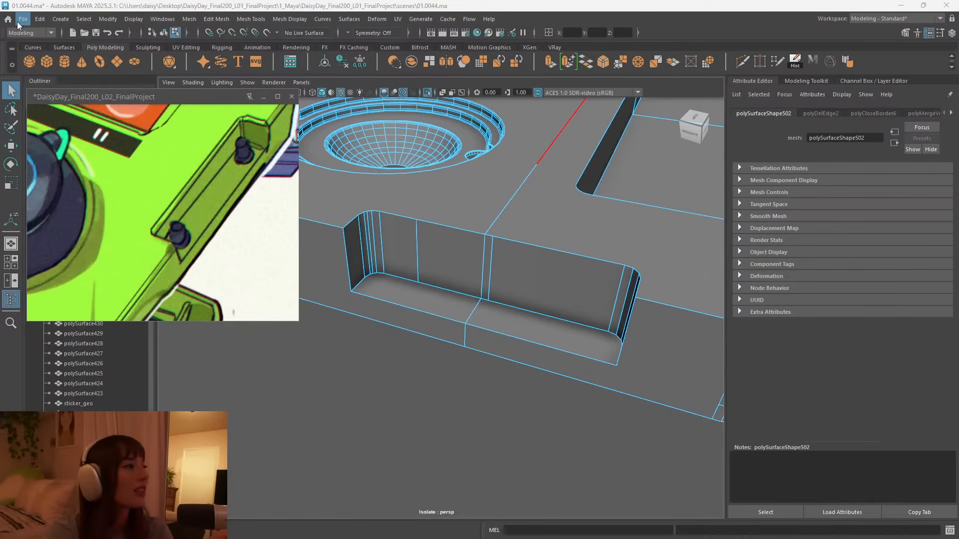
left_click(18, 20)
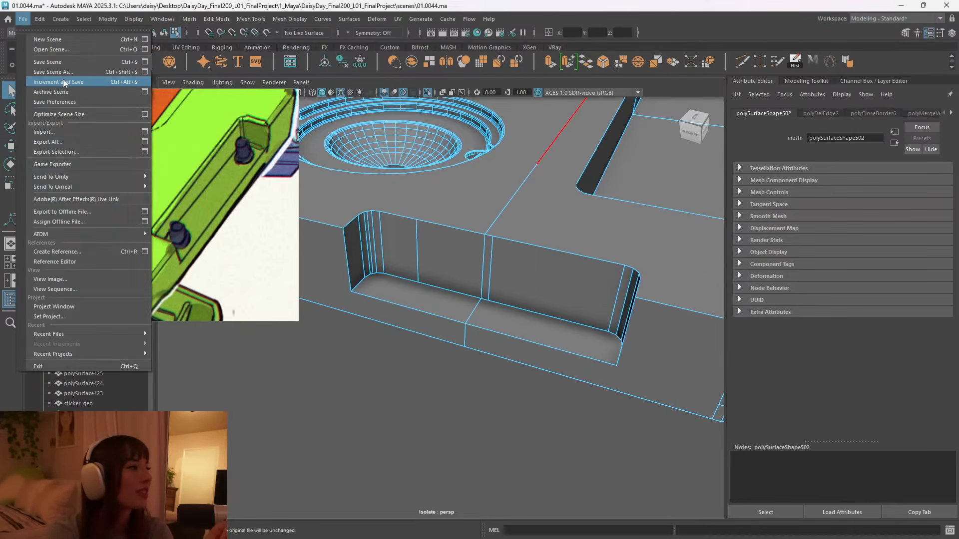
left_click(75, 79)
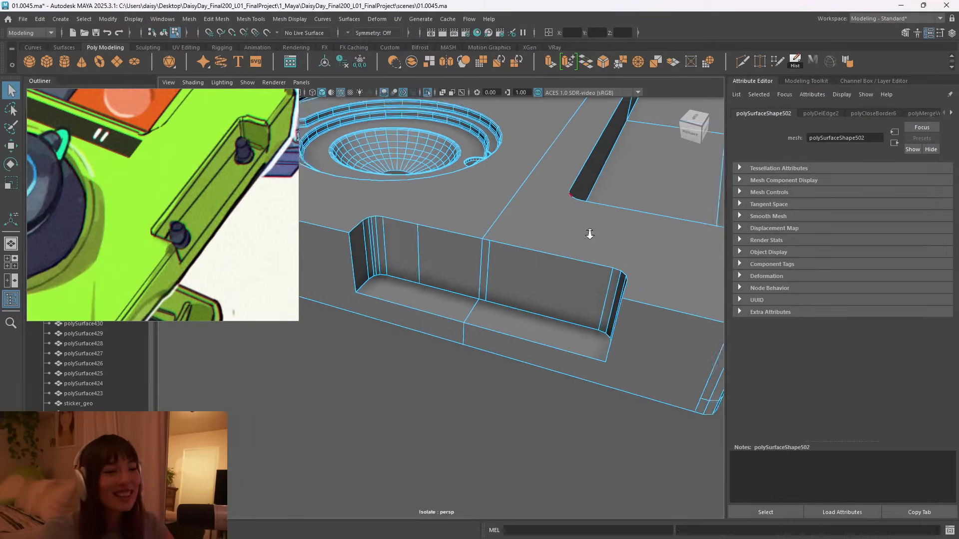
Compare the body with the pegs in the reference art and create a polygon cylinder for a peg.
right_click_drag(608, 233, 490, 237, "alt")
left_click_drag(489, 237, 537, 242, "alt")
right_click_drag(538, 242, 441, 203, "alt")
middle_click_drag(442, 203, 468, 183, "alt")
scroll(210, 206, "down", 5)
middle_click_drag(181, 209, 137, 203)
scroll(159, 206, "up", 4)
scroll(160, 206, "up", 3)
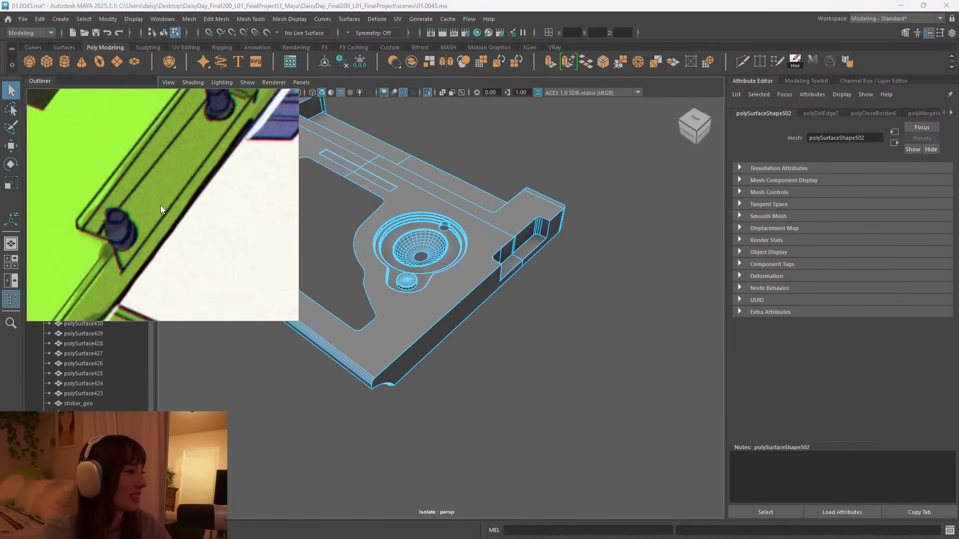
left_click(64, 62)
right_click_drag(492, 274, 420, 268, "alt")
middle_click_drag(392, 262, 463, 268, "alt")
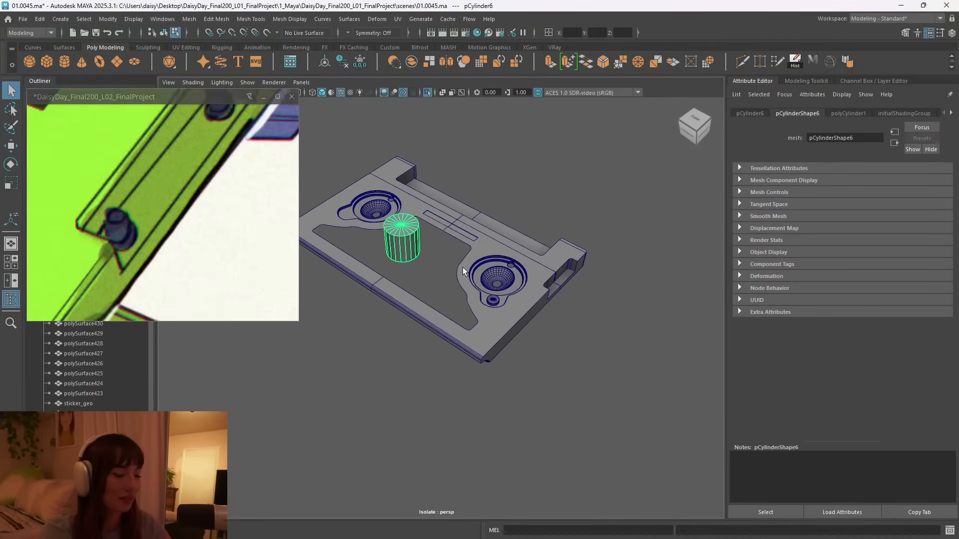
Move the cylinder over to the side recess and scale it down to fit inside the opening.
key("w")
left_click_drag(413, 244, 445, 320)
right_click_drag(445, 320, 666, 345, "alt")
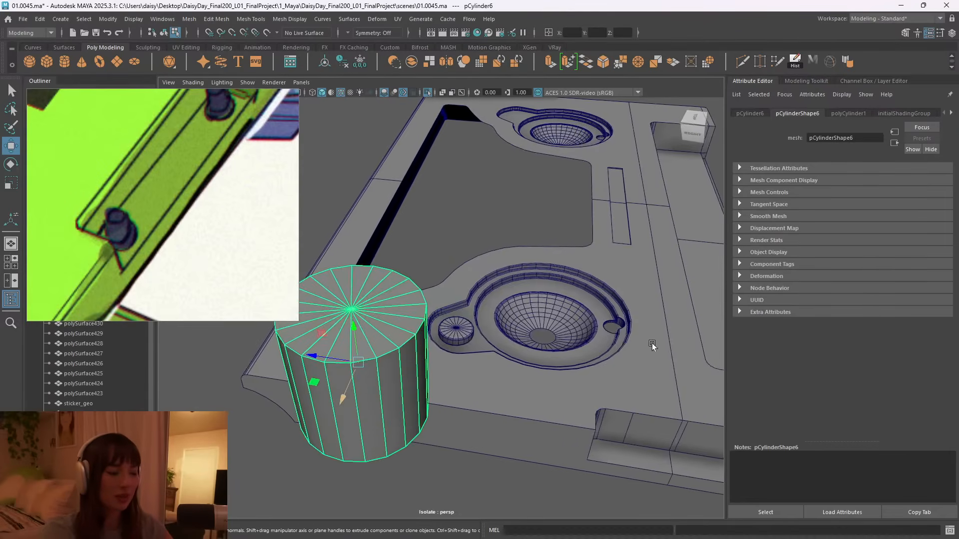
middle_click_drag(666, 345, 443, 282, "alt")
right_click_drag(490, 295, 452, 291, "alt")
left_click_drag(451, 291, 422, 263, "alt")
left_click_drag(303, 232, 451, 255)
right_click_drag(452, 255, 561, 249, "alt")
middle_click_drag(561, 248, 466, 343, "alt")
left_click_drag(460, 181, 565, 332)
key("r")
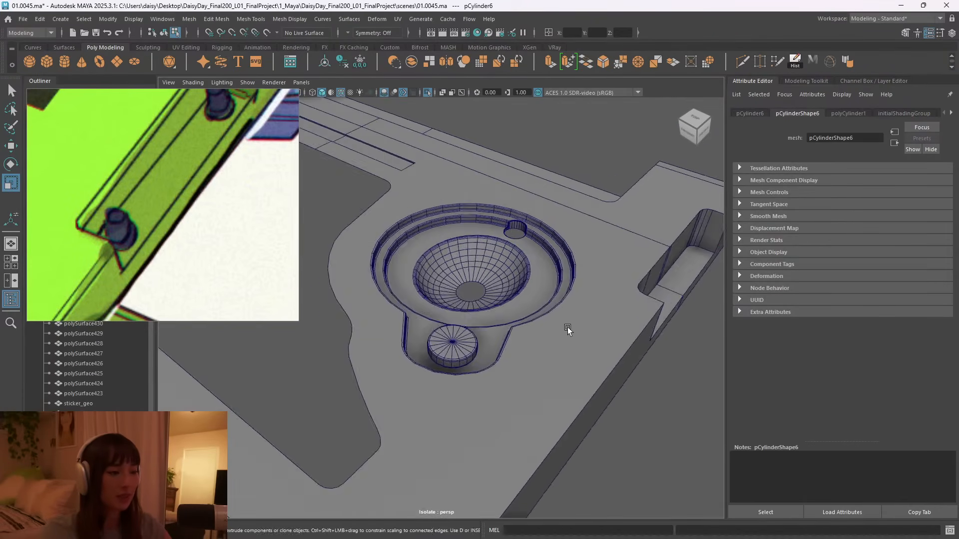
middle_click_drag(565, 331, 385, 302, "alt")
right_click_drag(385, 302, 597, 327, "alt")
left_click_drag(596, 327, 547, 325, "alt")
key("w")
right_click_drag(689, 147, 602, 181, "alt")
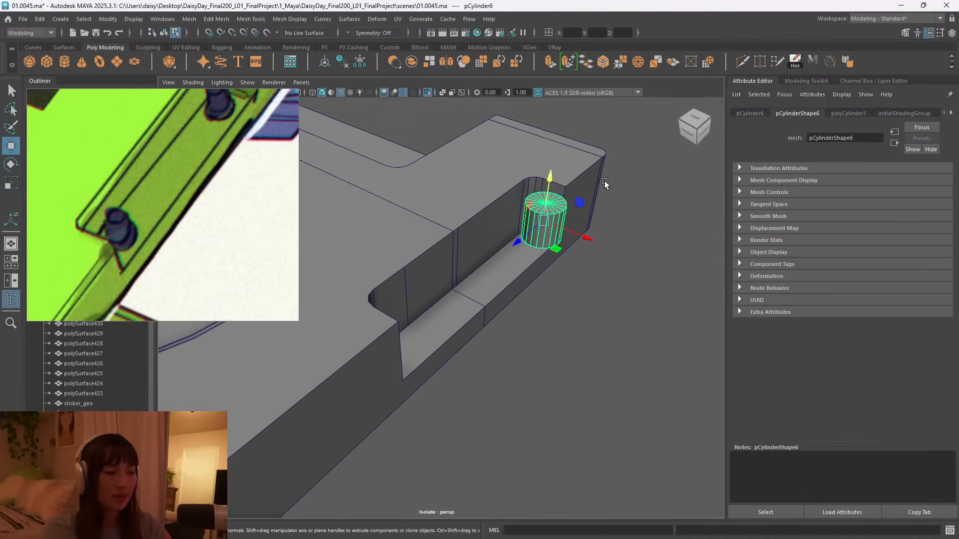
Move the small cylinder along the recess to the end nearest the round socket, down by the floor.
left_click_drag(552, 186, 500, 348)
right_click_drag(482, 350, 569, 362, "alt")
middle_click_drag(569, 362, 571, 300, "alt")
left_click_drag(620, 372, 392, 322)
middle_click_drag(392, 321, 488, 309, "alt")
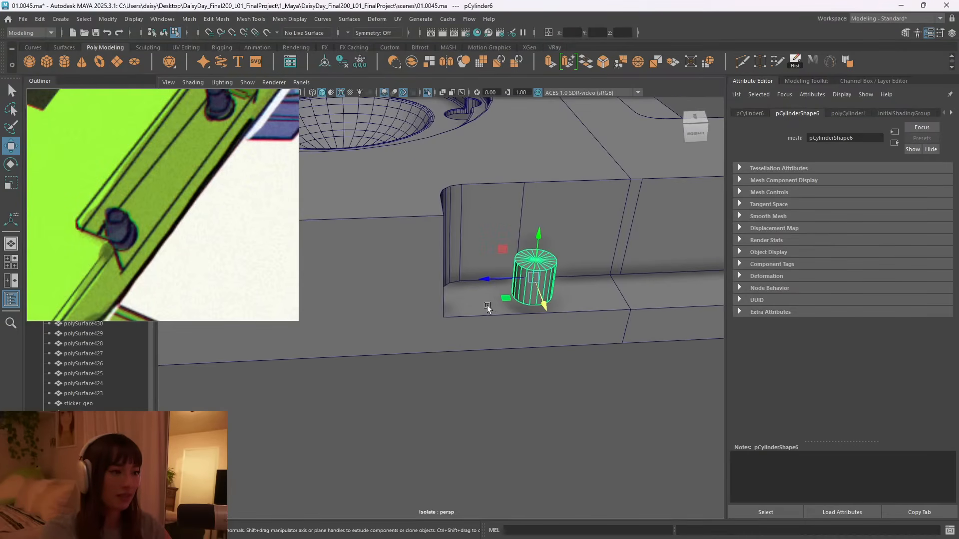
Shift the cylinder closer to the recess's rounded inner corner and away from the front edge.
right_click_drag(488, 308, 559, 308, "alt")
left_click_drag(559, 309, 550, 334, "alt")
middle_click_drag(550, 334, 546, 274, "alt")
right_click_drag(546, 274, 504, 295, "alt")
right_click_drag(553, 338, 505, 323, "alt")
left_click_drag(522, 374, 456, 349, "alt")
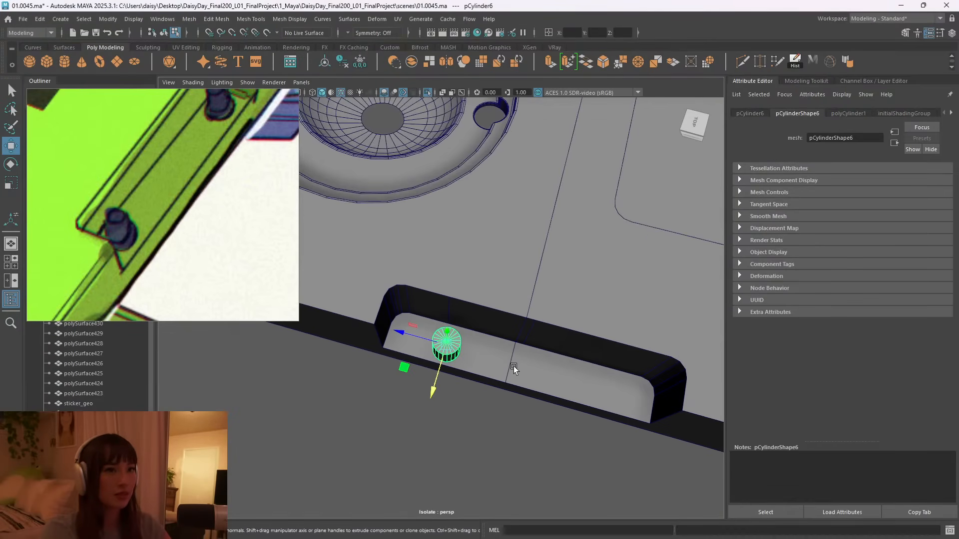
right_click_drag(456, 348, 548, 351, "alt")
middle_click_drag(548, 351, 668, 379, "alt")
left_click_drag(470, 306, 447, 293)
left_click_drag(443, 338, 447, 329)
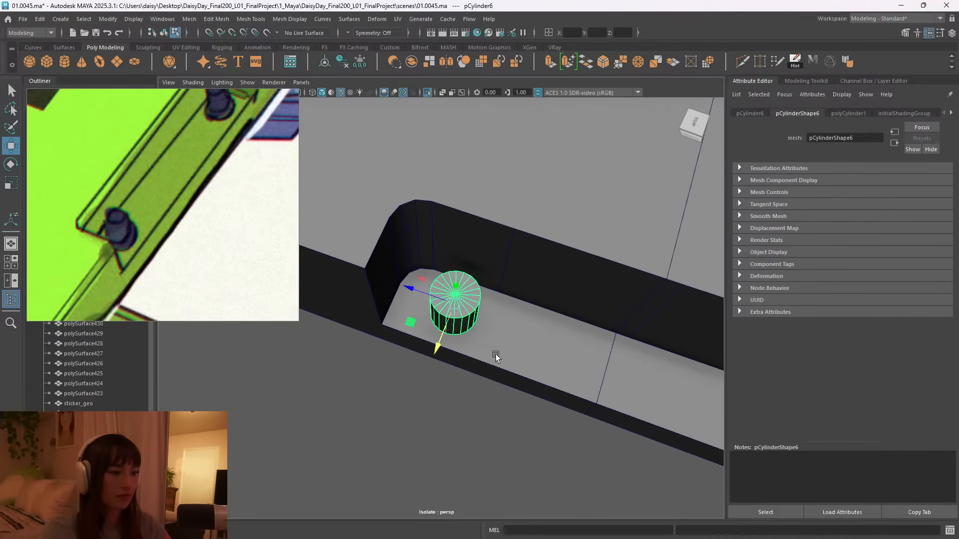
Using the top view, center the cylinder across the recess width and move it closer to the rounded end.
left_click_drag(496, 355, 428, 364, "alt")
middle_click_drag(428, 364, 535, 299, "alt")
key("space")
key("space")
right_click_drag(560, 299, 710, 320, "alt")
middle_click_drag(439, 274, 472, 297, "alt")
right_click_drag(472, 297, 624, 312, "alt")
left_click_drag(454, 261, 458, 262)
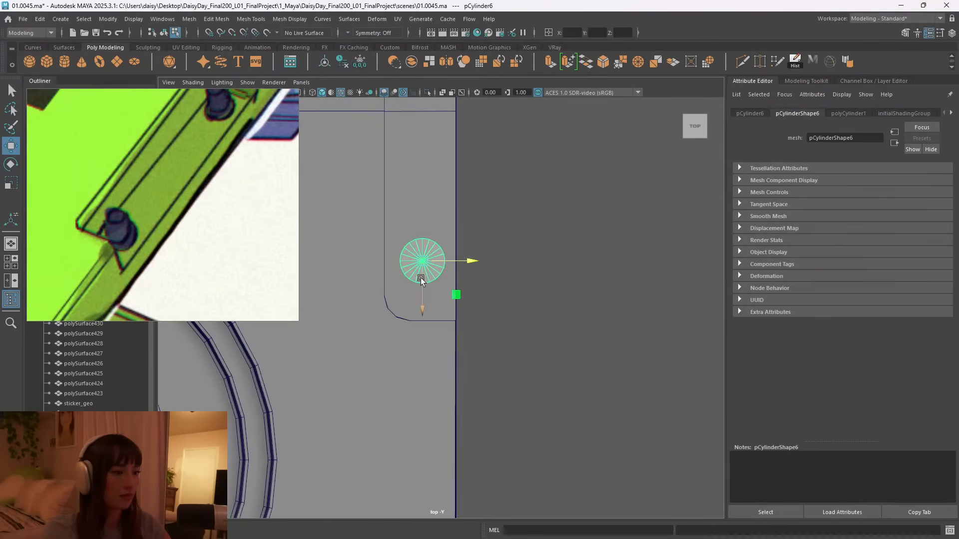
left_click_drag(424, 289, 423, 303)
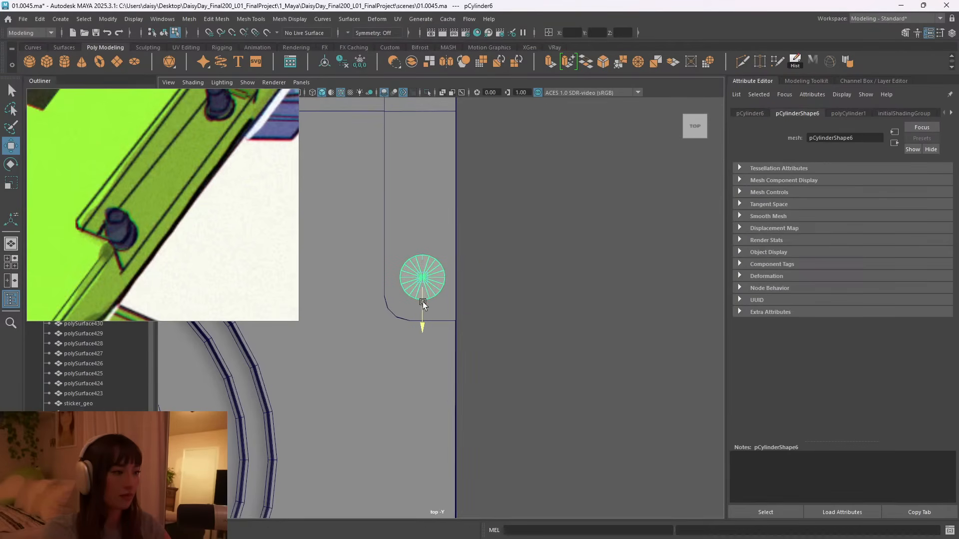
right_click_drag(599, 319, 495, 304, "alt")
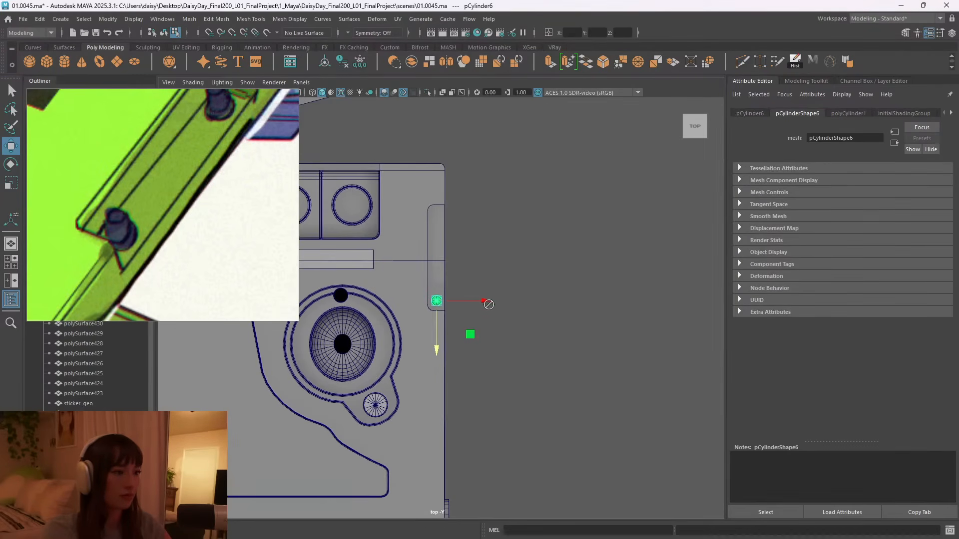
left_click_drag(494, 303, 466, 300, "alt")
key("space")
key("space")
left_click_drag(552, 295, 505, 267, "alt")
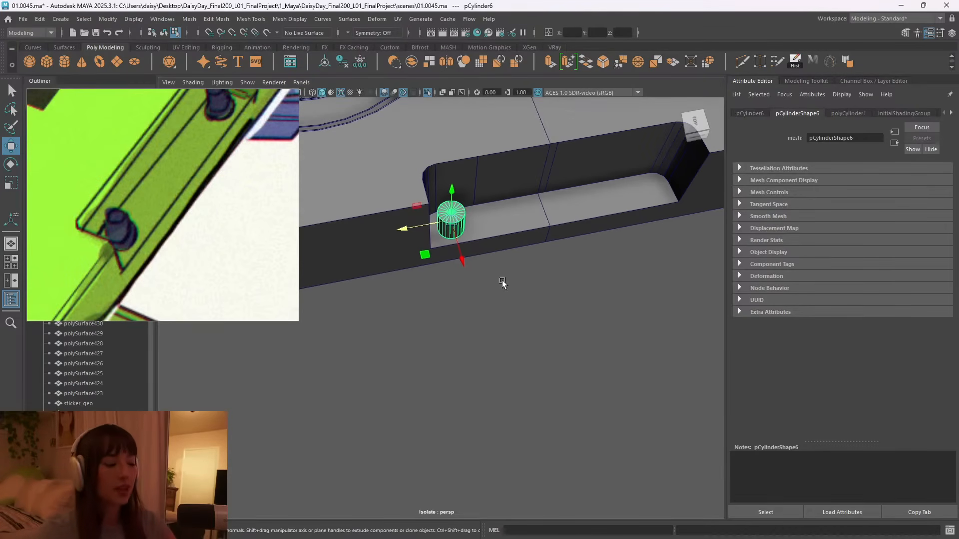
Lower the cylinder's top vertices to flatten it into a thin disc for the peg's base.
scroll(502, 280, "up", 5)
left_click_drag(524, 286, 488, 179, "alt")
middle_click_drag(488, 180, 490, 244, "alt")
scroll(490, 244, "down", 5)
left_click_drag(490, 244, 467, 174, "alt")
middle_click_drag(467, 173, 459, 201, "alt")
right_click_drag(460, 213, 435, 204)
left_click_drag(416, 177, 486, 228)
left_click_drag(453, 174, 453, 200)
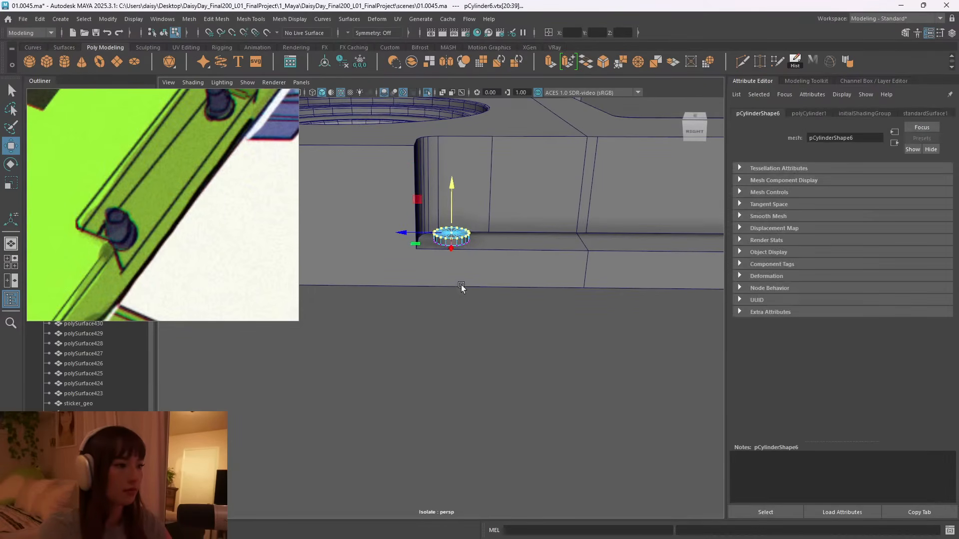
Select all of the disc's top cap faces and extrude them inward to form a smaller inset circle.
left_click_drag(462, 286, 502, 300, "alt")
middle_click_drag(488, 280, 449, 278, "alt")
right_click_drag(449, 278, 565, 276, "alt")
left_click_drag(565, 276, 469, 292, "alt")
right_click_drag(469, 291, 495, 320, "alt")
middle_click_drag(494, 320, 490, 250, "alt")
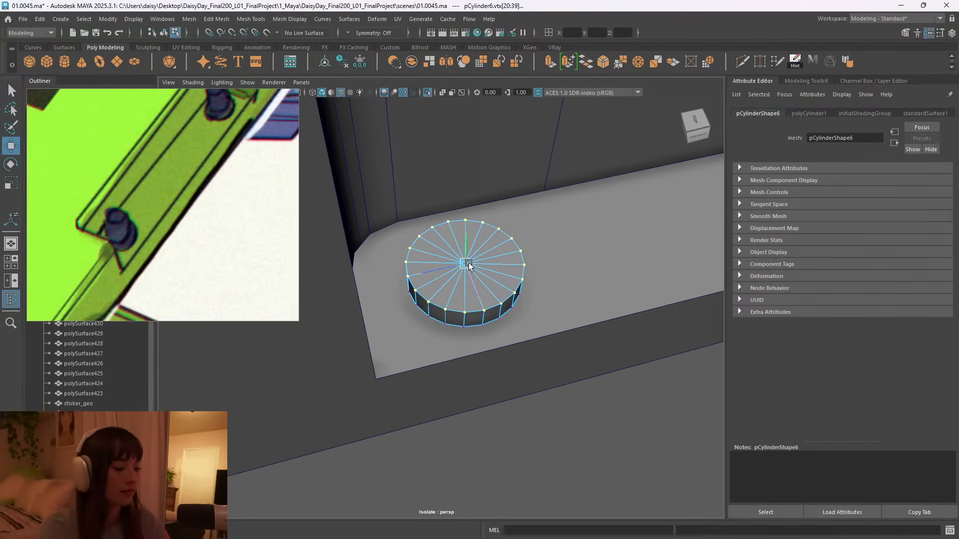
left_click(556, 402)
left_click(465, 264)
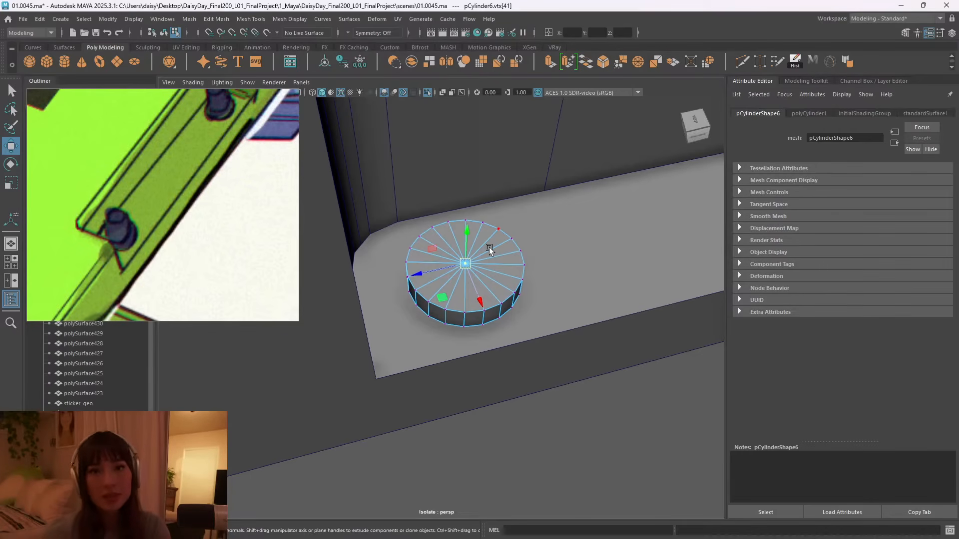
right_click_drag(466, 255, 473, 320, "shift")
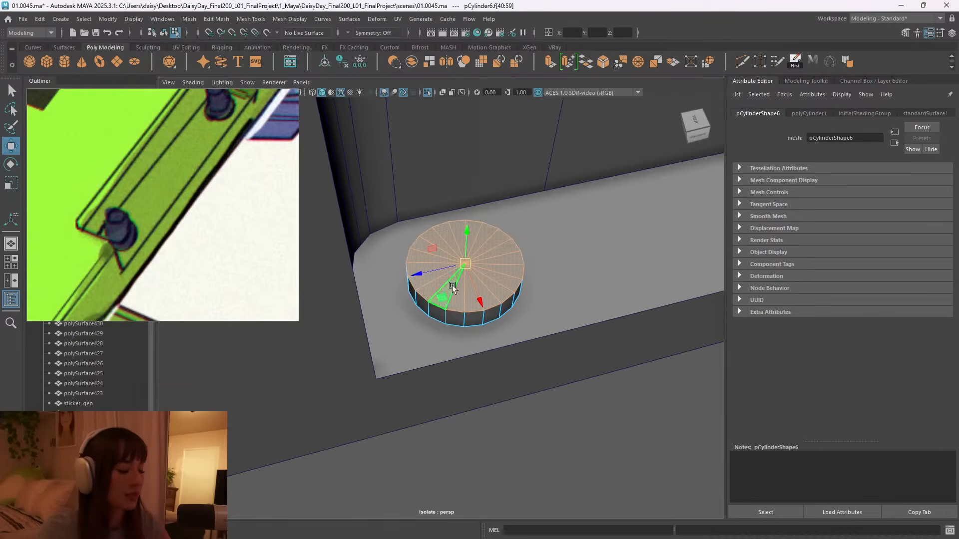
right_click_drag(444, 284, 520, 275, "alt")
left_click_drag(520, 275, 475, 272, "alt")
right_click_drag(475, 272, 380, 265, "alt")
middle_click_drag(379, 265, 470, 273, "alt")
scroll(479, 277, "down", 4)
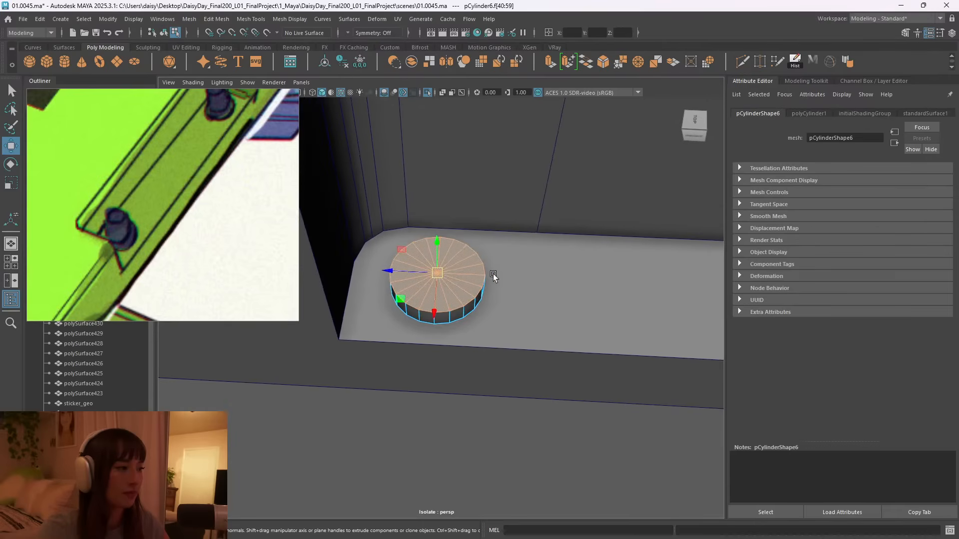
key("ctrl+e")
left_click_drag(518, 342, 519, 342)
Extrude the inset faces upward with a Local Translate Z of about 0.322 to form the peg's shaft.
key("ctrl+e")
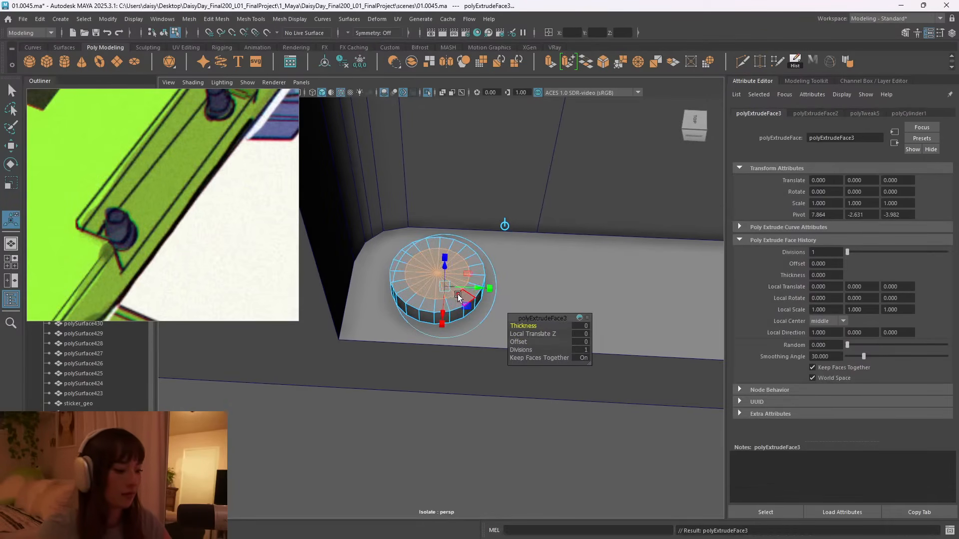
left_click_drag(447, 266, 440, 235)
scroll(430, 245, "down", 5)
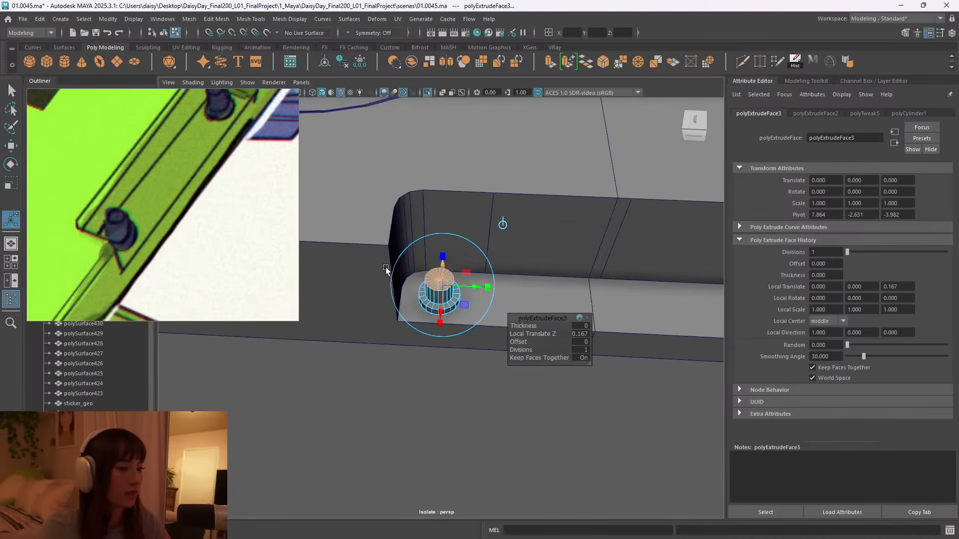
left_click_drag(389, 267, 508, 278, "alt")
middle_click_drag(507, 279, 429, 304, "alt")
left_click_drag(430, 303, 417, 242, "alt")
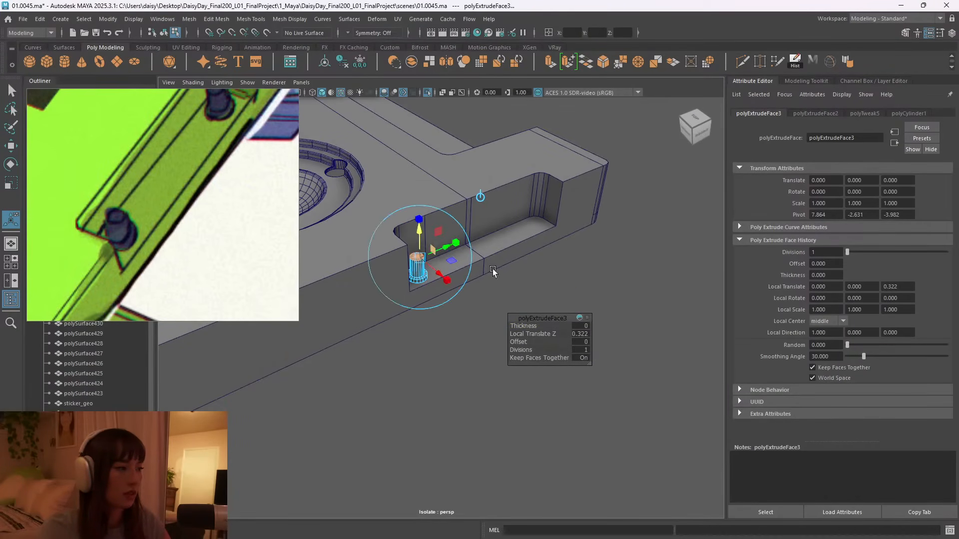
Compare the peg with the reference art and raise the shaft extrusion to a Local Translate Z of about 0.505.
scroll(481, 270, "down", 5)
scroll(138, 228, "down", 5)
middle_click_drag(176, 225, 185, 238)
left_click_drag(424, 304, 382, 331, "alt")
scroll(479, 316, "down", 4)
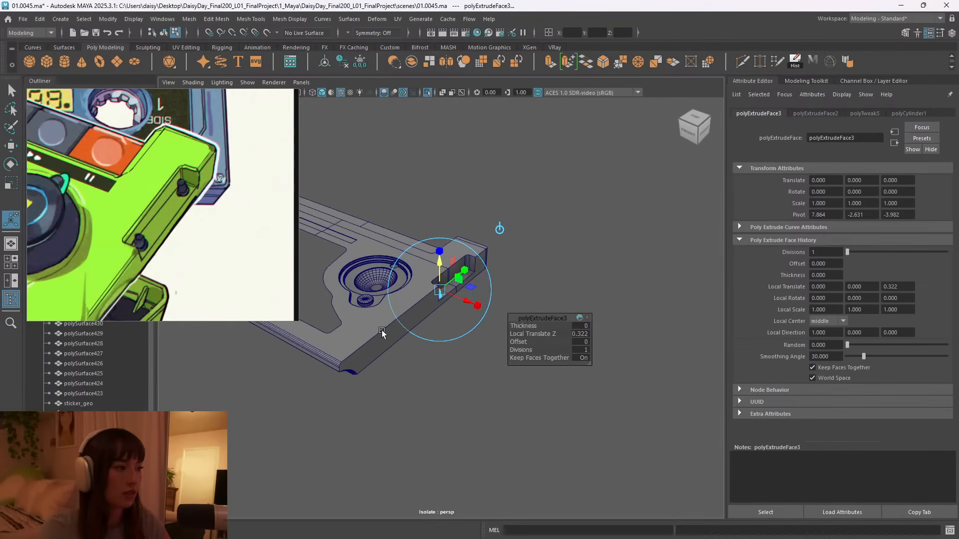
right_click_drag(381, 331, 628, 313, "alt")
left_click_drag(505, 313, 424, 288, "alt")
middle_click_drag(424, 288, 428, 350, "alt")
right_click_drag(428, 349, 589, 320, "alt")
left_click_drag(390, 274, 516, 302)
left_click_drag(430, 262, 430, 252)
left_click_drag(437, 264, 498, 328, "alt")
right_click_drag(498, 329, 443, 333, "alt")
left_click_drag(406, 331, 403, 328, "alt")
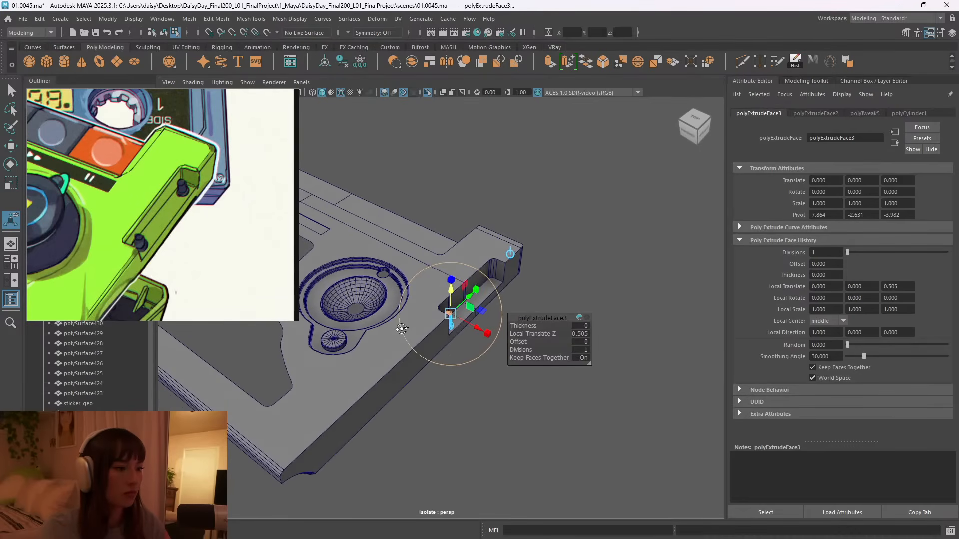
Lower the peg shaft's top slightly and return to object selection with nothing selected.
right_click_drag(403, 328, 534, 338, "alt")
left_click_drag(480, 367, 418, 327, "alt")
right_click_drag(417, 327, 477, 294, "alt")
left_click_drag(394, 246, 394, 255)
right_click_drag(390, 256, 439, 243)
left_click(463, 387)
Select the vertices along the floor of the cover's rounded side recess and raise them slightly to make the recess shallower.
left_click_drag(505, 399, 459, 385, "alt")
left_click(414, 343)
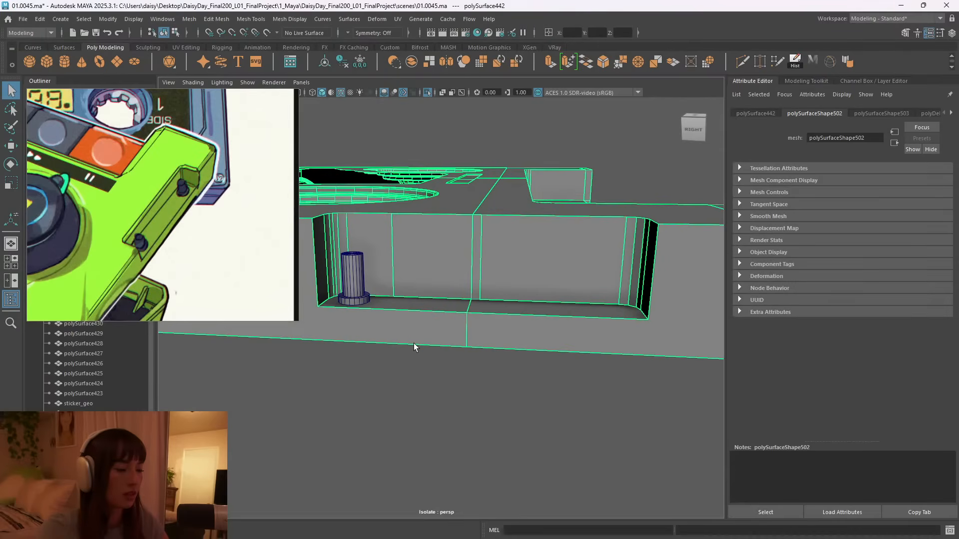
left_click_drag(337, 341, 420, 359, "alt")
right_click_drag(407, 254, 382, 272)
scroll(389, 280, "down", 3)
left_click_drag(405, 294, 677, 341, "alt")
left_click_drag(672, 355, 509, 372, "alt")
left_click_drag(455, 233, 462, 370, "ctrl")
right_click_drag(463, 369, 525, 364, "alt")
left_click_drag(524, 364, 468, 384, "alt")
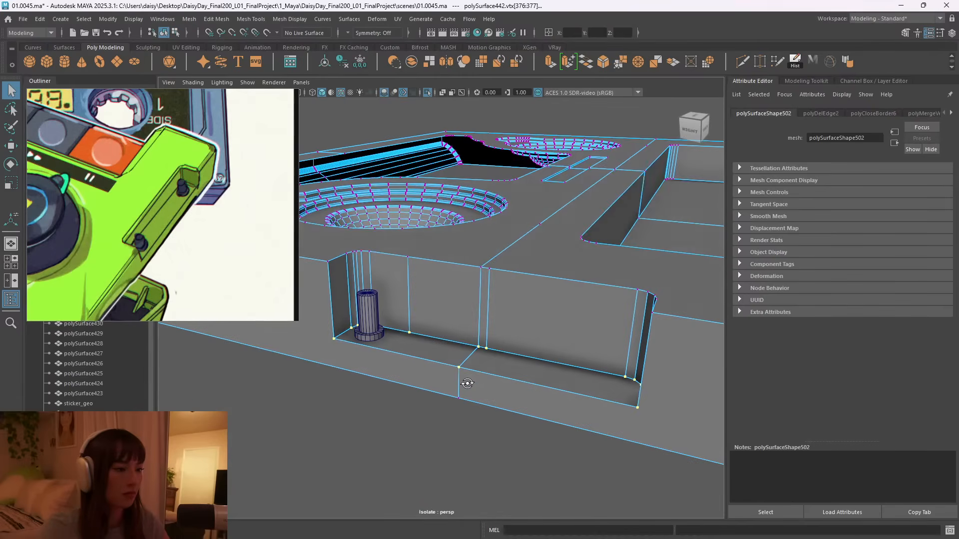
key("w")
left_click_drag(474, 333, 473, 311)
left_click_drag(415, 294, 451, 315, "alt")
right_click_drag(452, 314, 429, 340, "alt")
middle_click_drag(453, 333, 403, 344, "alt")
right_click_drag(402, 344, 443, 340, "alt")
left_click_drag(443, 340, 369, 317, "alt")
middle_click_drag(369, 318, 462, 345, "alt")
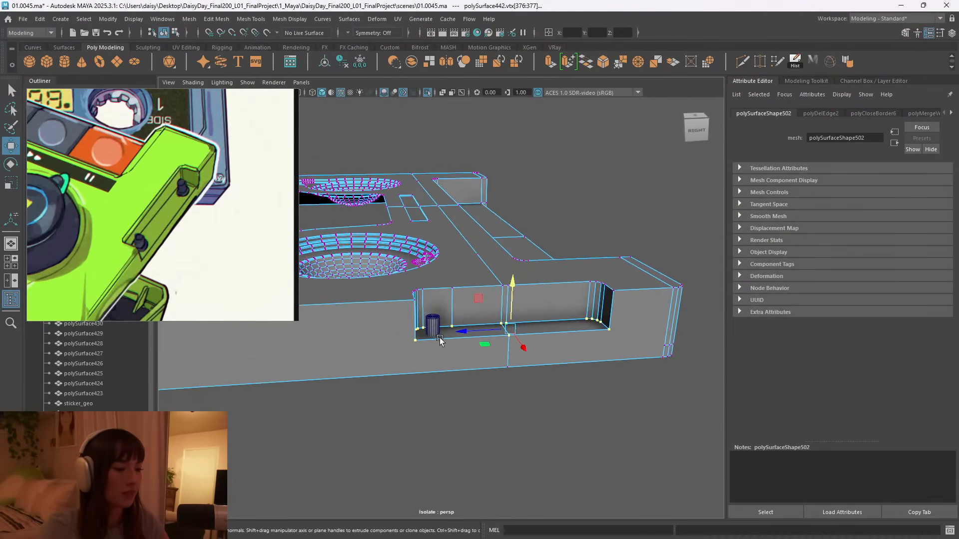
right_click_drag(462, 346, 512, 344, "alt")
Lift the peg off the recess floor and snap its pivot to a vertex at its base.
right_click_drag(465, 254, 510, 241)
left_click(433, 341)
left_click_drag(440, 372, 391, 373, "alt")
left_click_drag(458, 345, 458, 282)
key("d")
key("v")
left_click_drag(457, 316, 446, 351)
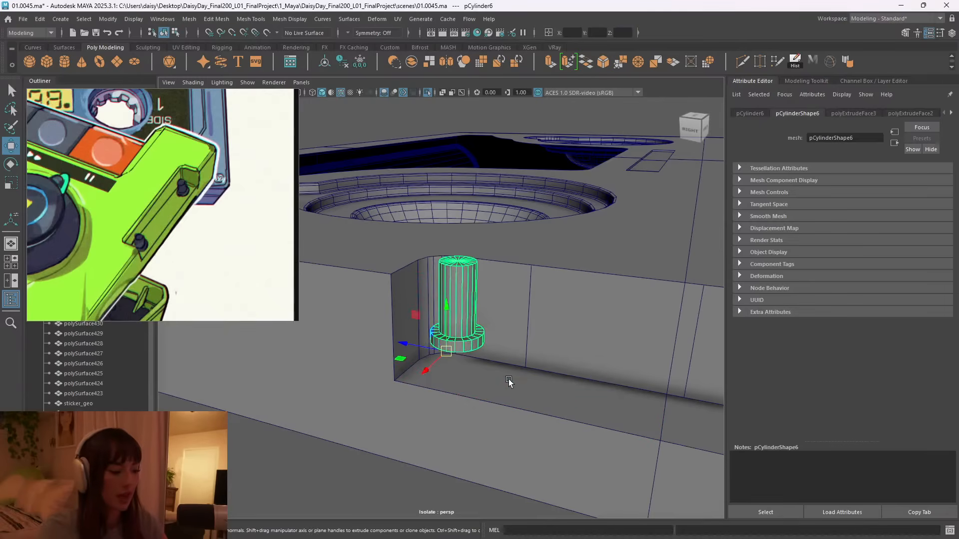
Check the reference art, snap the peg's base down onto the raised recess floor, and deselect it.
right_click_drag(515, 382, 437, 368, "alt")
left_click_drag(438, 369, 484, 365, "alt")
right_click_drag(484, 365, 518, 366, "alt")
middle_click_drag(518, 366, 498, 289, "alt")
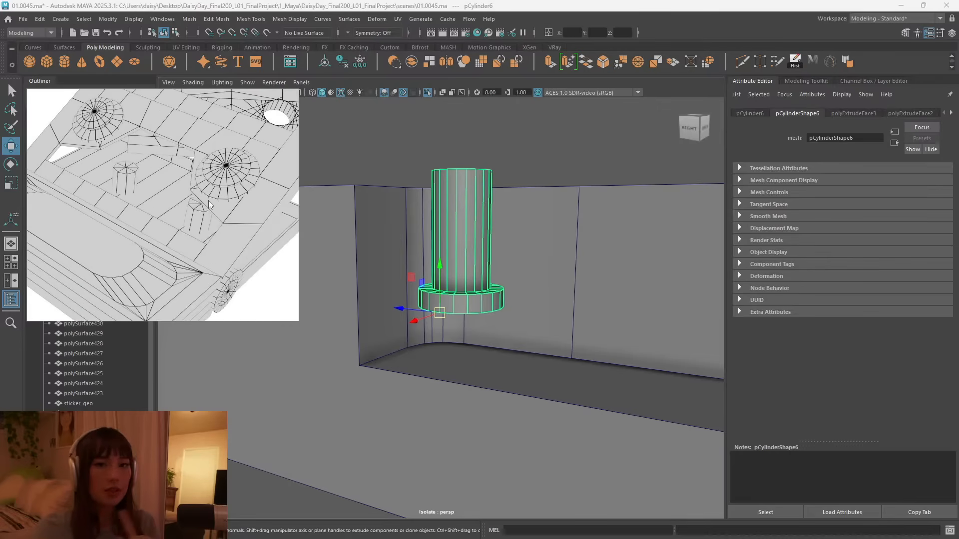
scroll(200, 246, "down", 3)
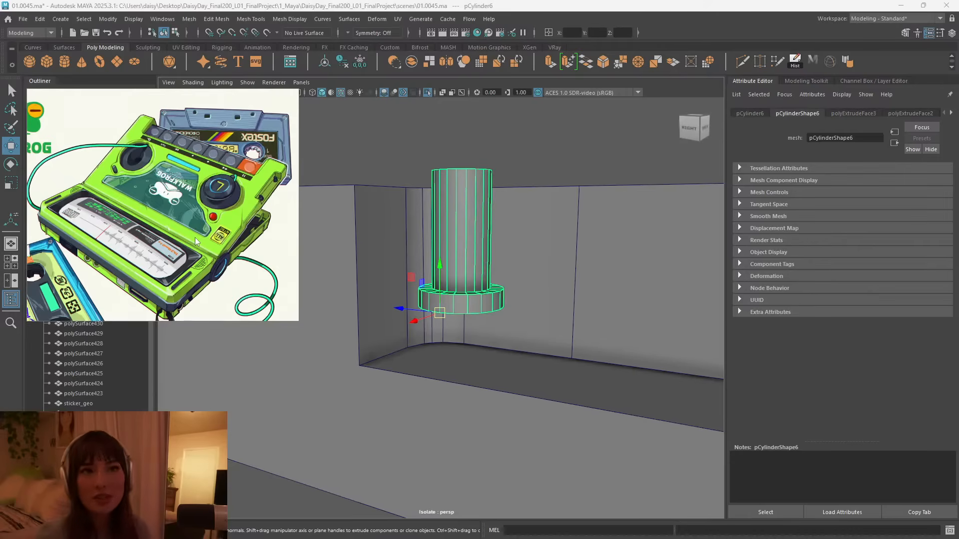
scroll(461, 383, "up", 3)
left_click_drag(460, 382, 463, 387, "alt")
key("v")
left_click_drag(442, 263, 442, 279)
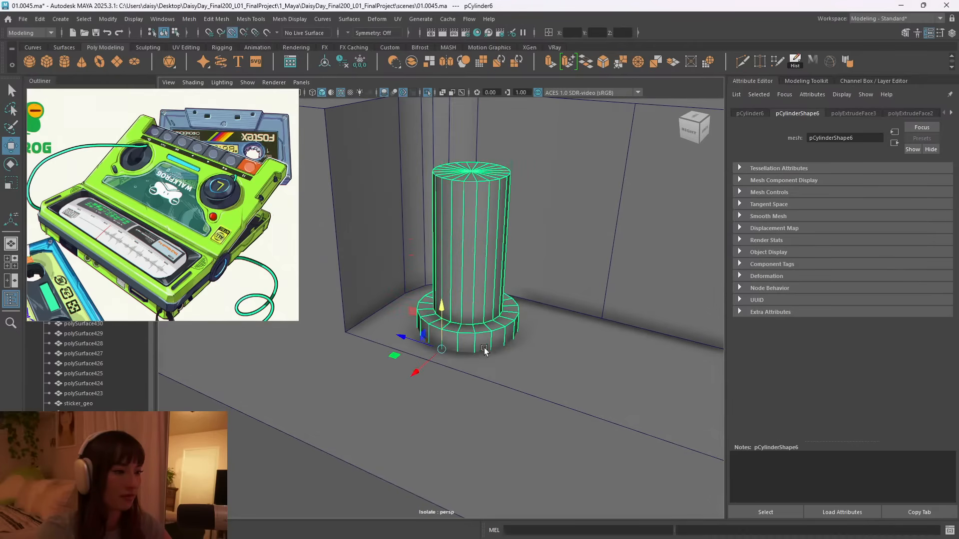
scroll(434, 350, "down", 5)
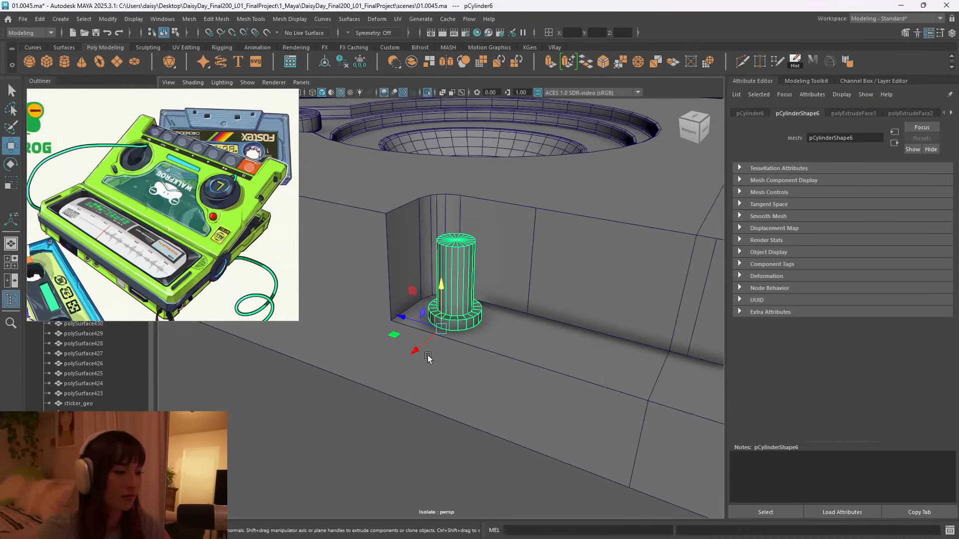
left_click_drag(428, 356, 503, 420, "alt")
left_click(503, 419)
Reselect the peg and nudge it slightly toward the nearer end of the side recess.
scroll(478, 384, "down", 5)
mouse_move(477, 381)
left_mouse_down("alt")
mouse_move(482, 336)
mouse_move(384, 321)
mouse_move(504, 345)
mouse_move(459, 389)
left_mouse_up("alt")
scroll(384, 321, "down", 5)
scroll(418, 354, "down", 3)
scroll(419, 352, "up", 1)
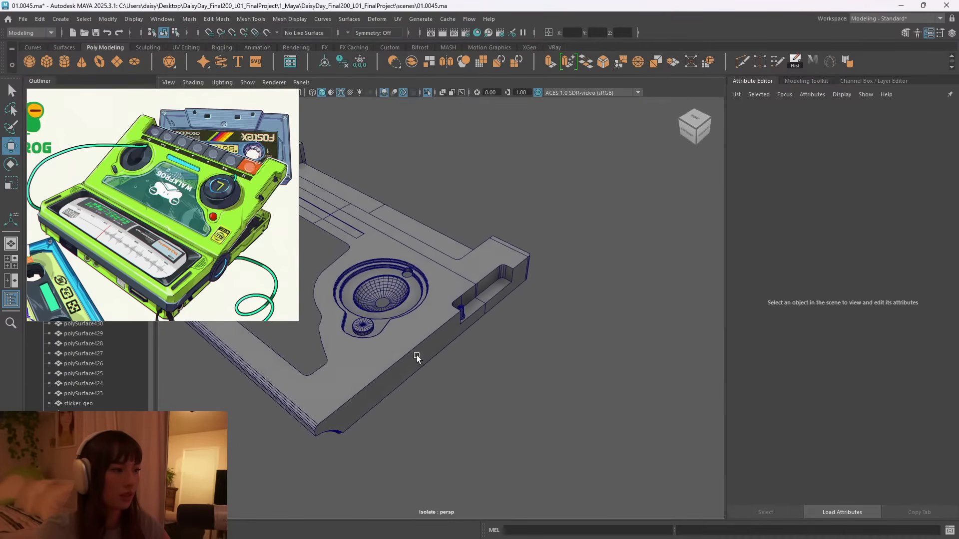
scroll(416, 356, "up", 2)
left_click(468, 310)
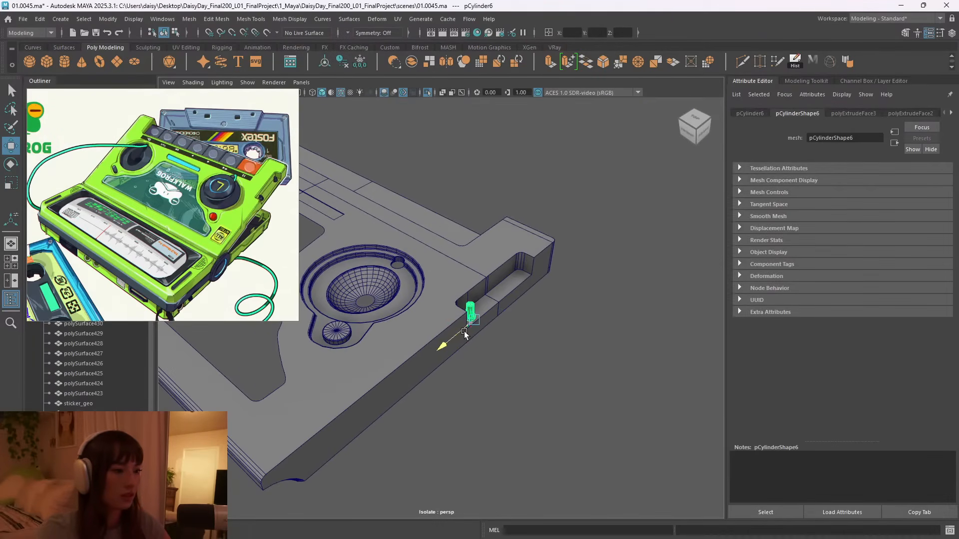
left_click_drag(465, 332, 519, 337, "alt")
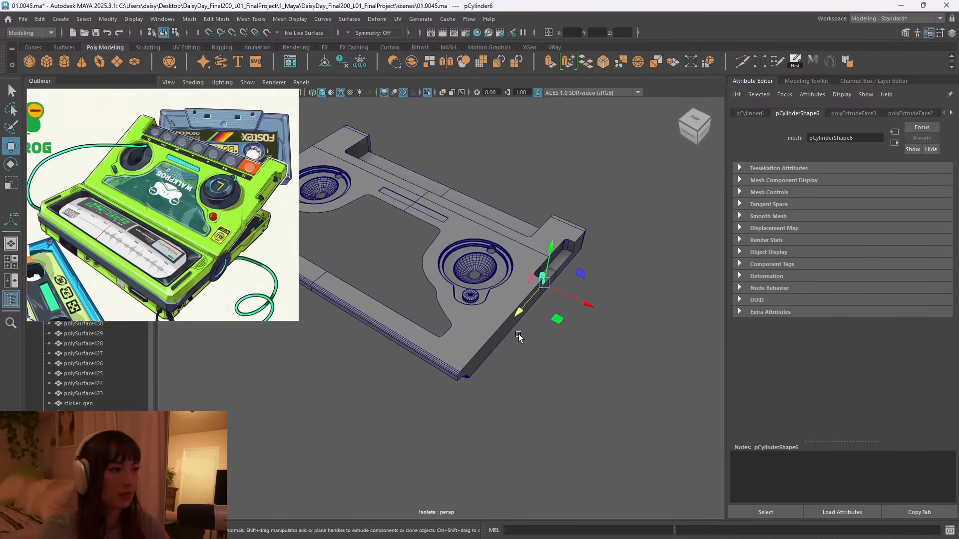
middle_click_drag(522, 326, 462, 328, "alt")
right_click_drag(462, 329, 672, 349, "alt")
left_click_drag(673, 349, 503, 325, "alt")
middle_click_drag(503, 325, 450, 330, "alt")
right_click_drag(449, 330, 639, 341, "alt")
middle_click_drag(566, 331, 463, 315, "alt")
left_click_drag(334, 310, 331, 311)
Move the peg's pivot to the middle of the side recess.
right_click_drag(492, 337, 430, 332, "alt")
key("d")
left_click_drag(381, 312, 459, 299)
Mirror the peg with the axis position set to Object and the mirror axis set to Z.
right_click_drag(470, 310, 444, 379, "shift")
left_click(586, 334)
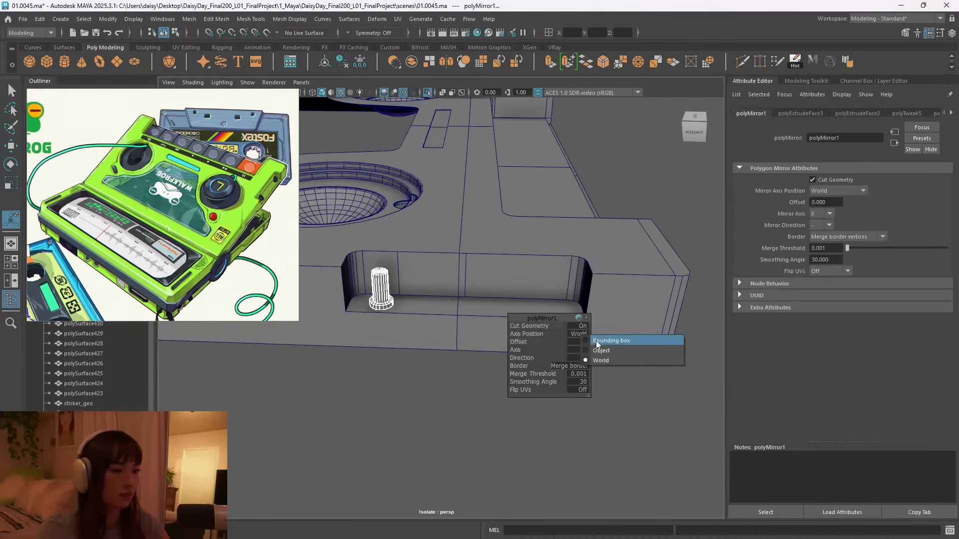
left_click(605, 351)
left_click(586, 358)
left_click(600, 361)
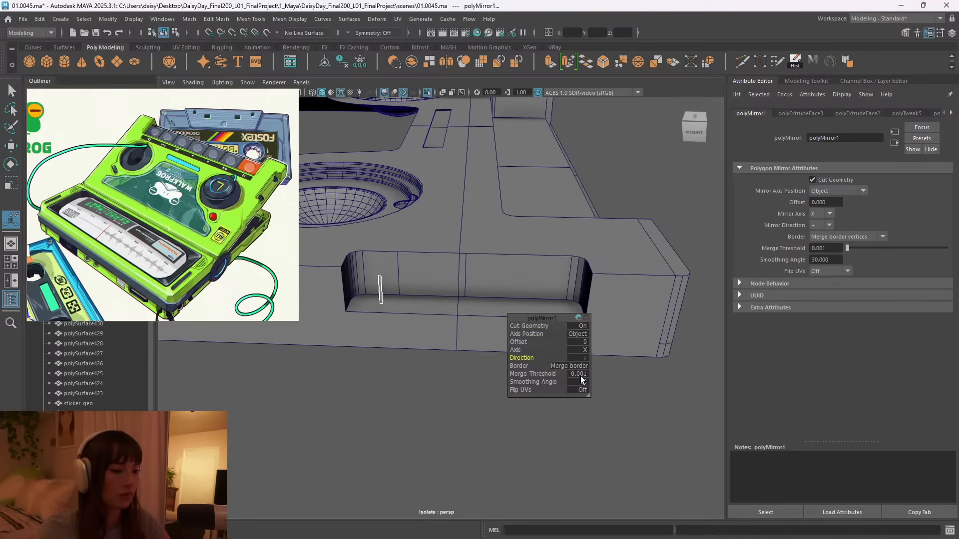
left_click(586, 350)
left_click(602, 366)
left_click(586, 350)
left_click(602, 375)
Set the mirror direction to negative, change the border option, and deselect the mirrored pegs.
left_click(586, 358)
left_click(601, 364)
left_click(588, 358)
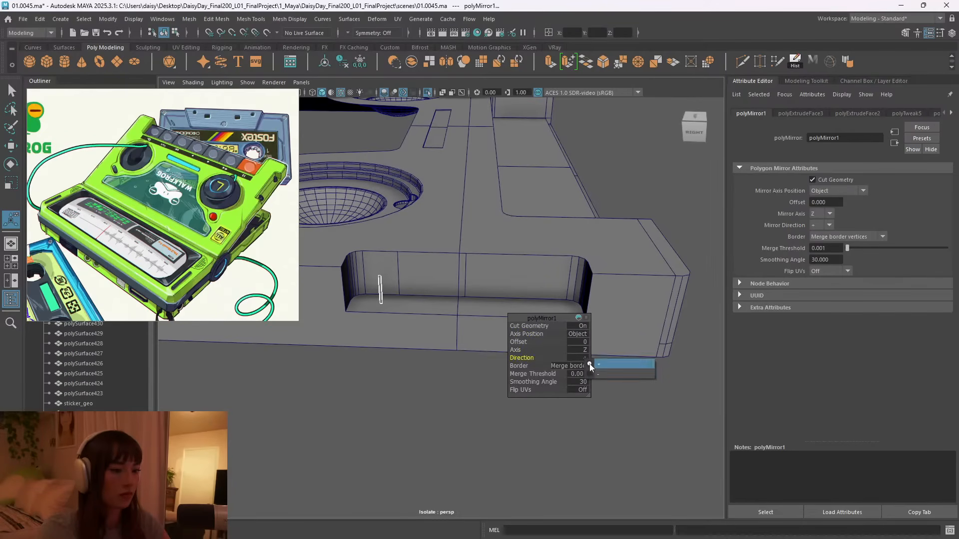
left_click(599, 373)
left_click(581, 366)
left_click(616, 389)
left_click(482, 402)
Return to object selection and examine both pegs in the recess and the overall cover shape.
left_click_drag(481, 402, 520, 394, "alt")
right_click_drag(620, 314, 622, 364)
right_click_drag(565, 353, 463, 338, "alt")
mouse_move(462, 338)
left_mouse_down("alt")
mouse_move(401, 336)
mouse_move(428, 322)
mouse_move(421, 327)
mouse_move(462, 320)
mouse_move(466, 327)
left_mouse_up("alt")
middle_click_drag(466, 328, 478, 336, "alt")
left_click_drag(477, 337, 473, 352, "alt")
middle_click_drag(473, 353, 468, 341, "alt")
left_click_drag(468, 341, 488, 317, "alt")
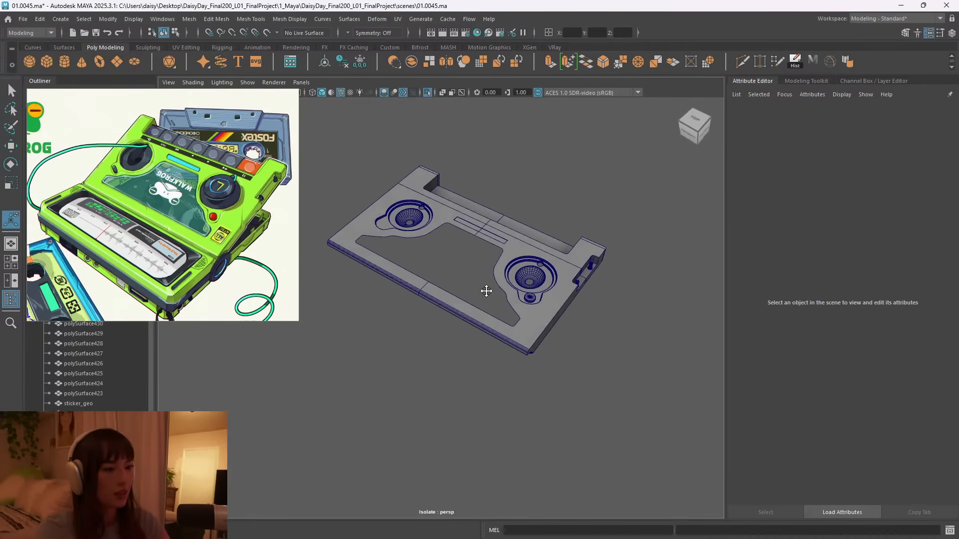
middle_click_drag(486, 291, 479, 302, "alt")
left_click_drag(469, 304, 469, 306, "alt")
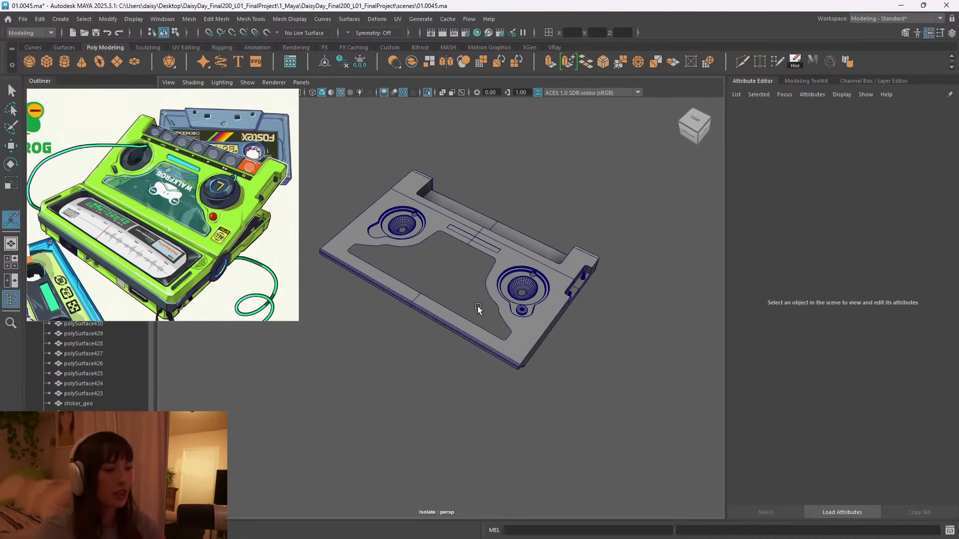
middle_click_drag(475, 304, 469, 295, "alt")
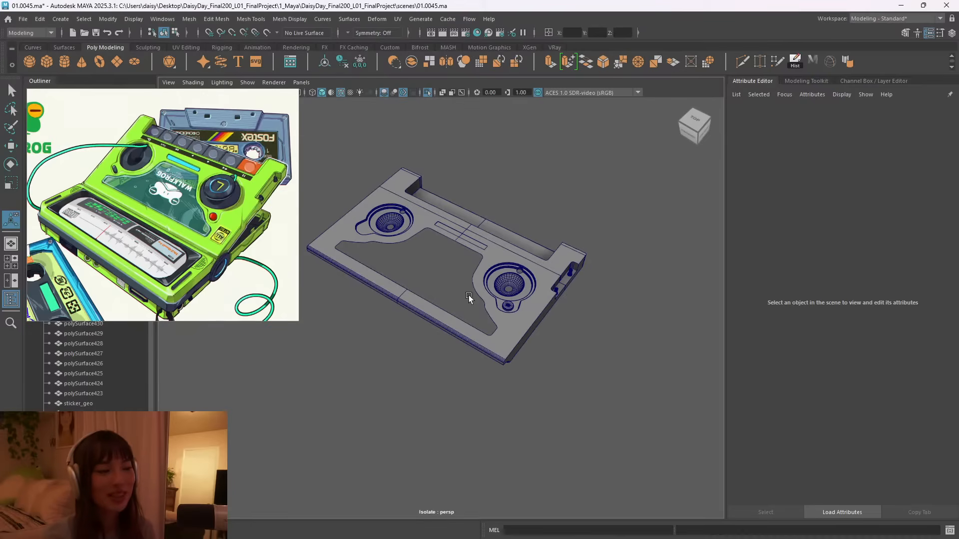
Show the whole scene again and examine the cassette player from several sides.
right_click_drag(410, 303, 442, 302, "alt")
key("ctrl+1")
right_click_drag(600, 340, 481, 310, "alt")
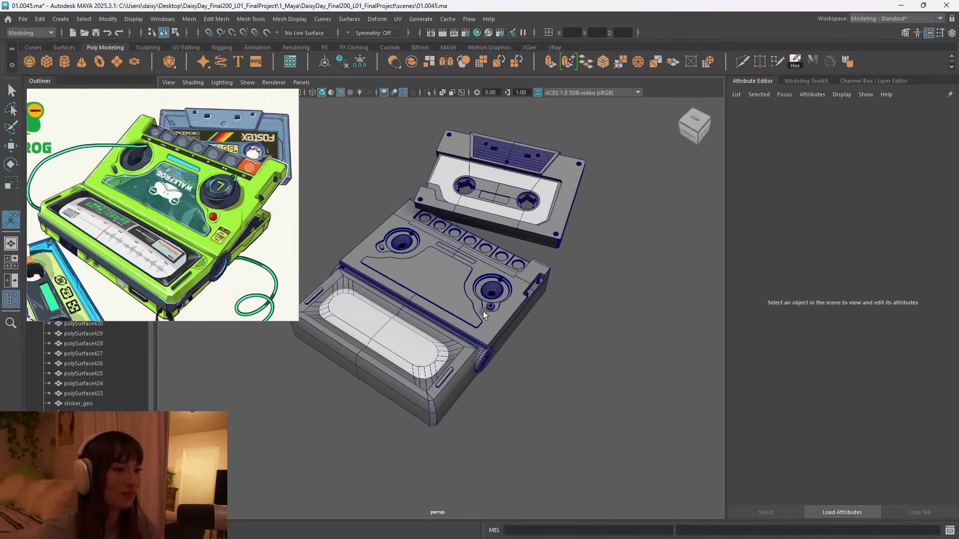
left_click_drag(480, 311, 443, 312, "alt")
right_click_drag(443, 312, 474, 294, "alt")
left_click_drag(473, 294, 595, 320, "alt")
right_click_drag(596, 322, 475, 319, "alt")
left_click_drag(475, 318, 553, 325, "alt")
right_click_drag(552, 325, 579, 322, "alt")
middle_click_drag(540, 320, 514, 304, "alt")
left_click_drag(514, 304, 538, 310, "alt")
right_click_drag(537, 309, 503, 296, "alt")
left_click_drag(503, 296, 482, 309, "alt")
Hide the cassette tape behind the player and compare the player's hinge side with the reference art.
left_click(576, 191)
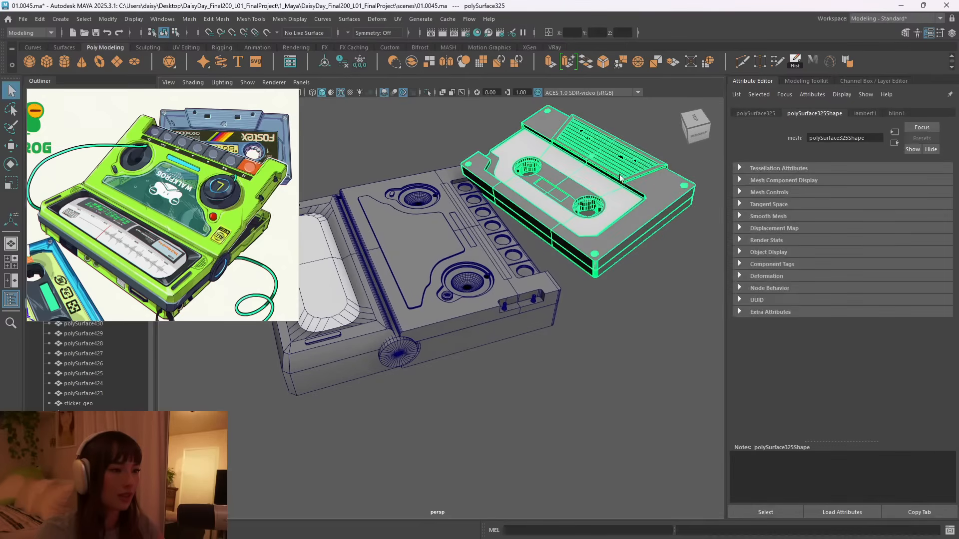
key("ctrl+h")
left_click_drag(528, 281, 502, 279, "alt")
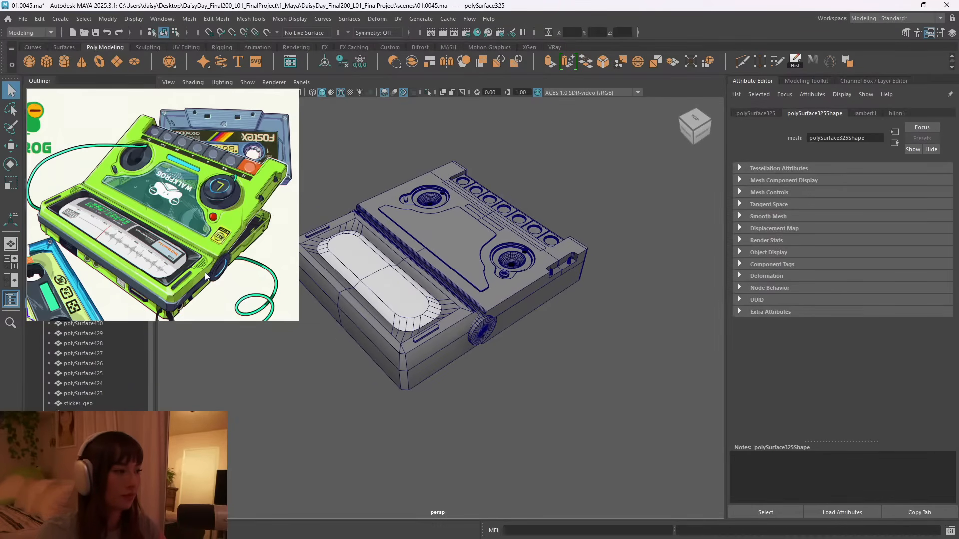
middle_click_drag(205, 273, 207, 241)
middle_click_drag(158, 268, 207, 255)
left_click_drag(493, 360, 375, 318, "alt")
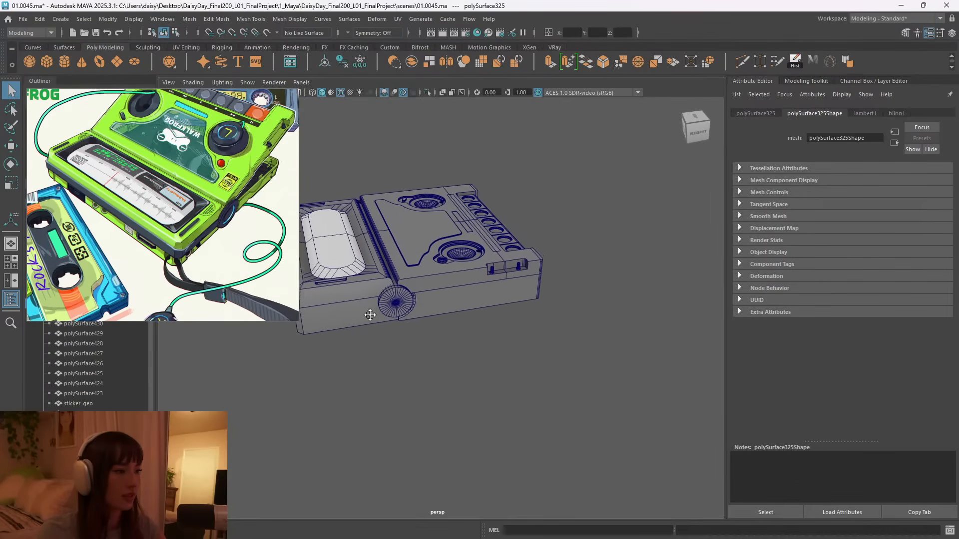
Select the upper cover and isolate it briefly to examine its curved cutout around the round hinge.
scroll(397, 303, "up", 5)
middle_click_drag(400, 301, 439, 291, "alt")
left_click_drag(489, 302, 465, 297, "alt")
scroll(465, 297, "up", 3)
left_click(475, 219)
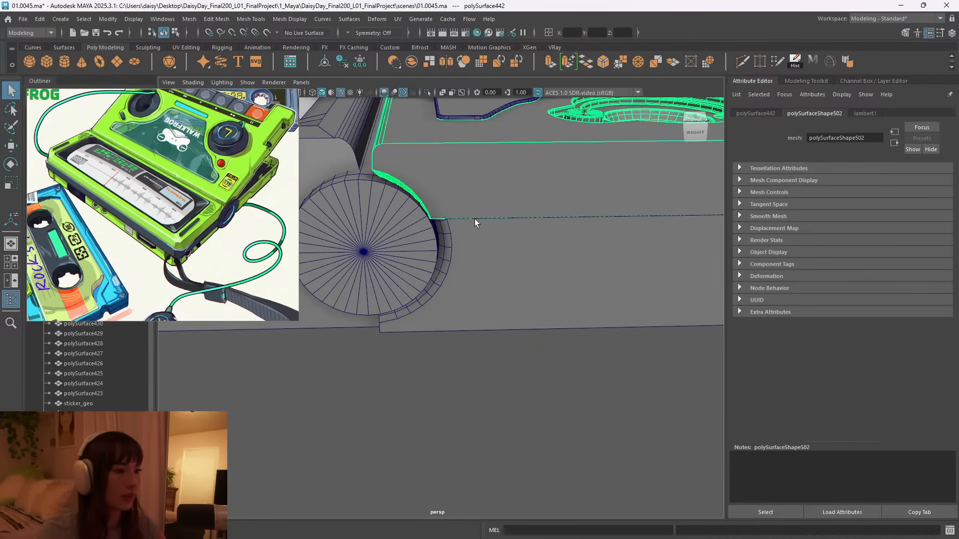
middle_click_drag(586, 215, 583, 261, "alt")
scroll(574, 247, "down", 5)
key("ctrl+1")
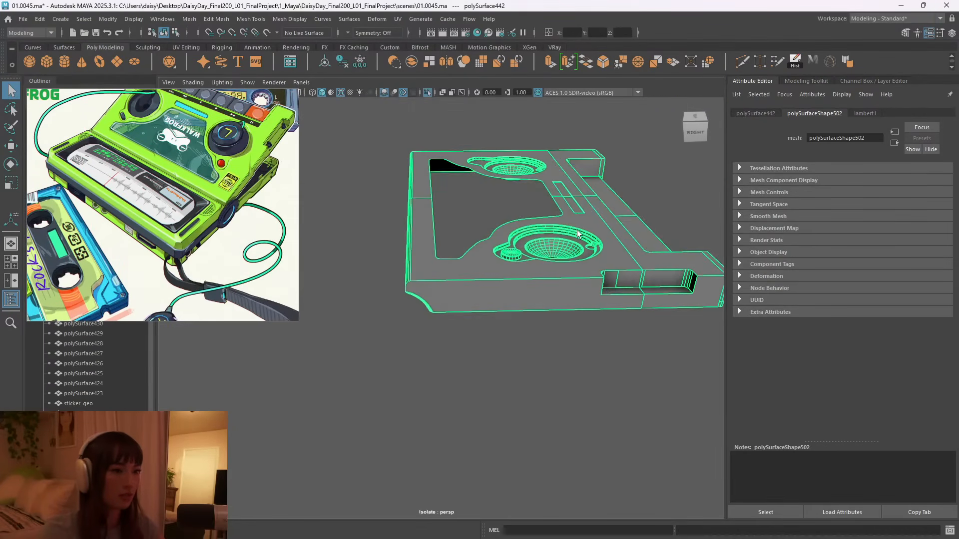
key("ctrl+1")
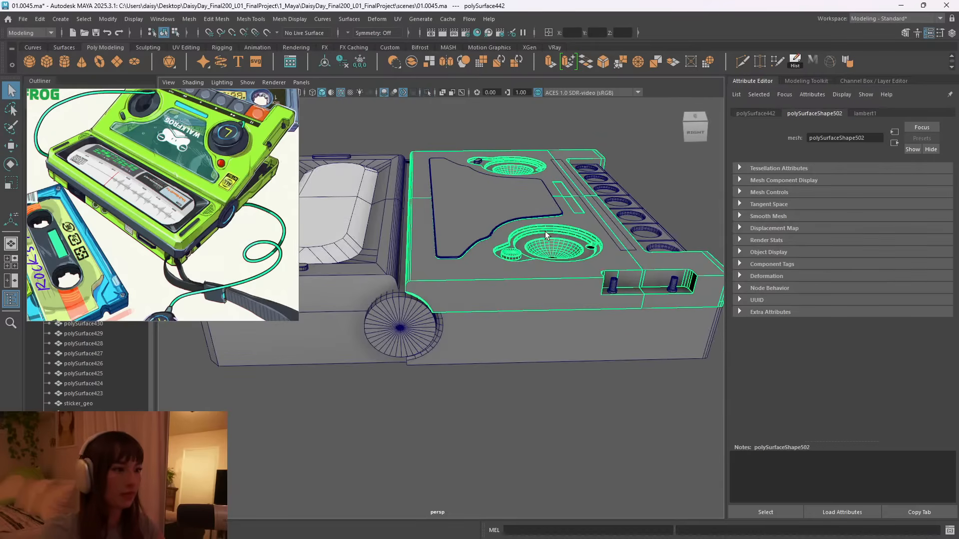
Combine the small part beside the rear dial with the upper cover and delete the construction history.
left_click(478, 161)
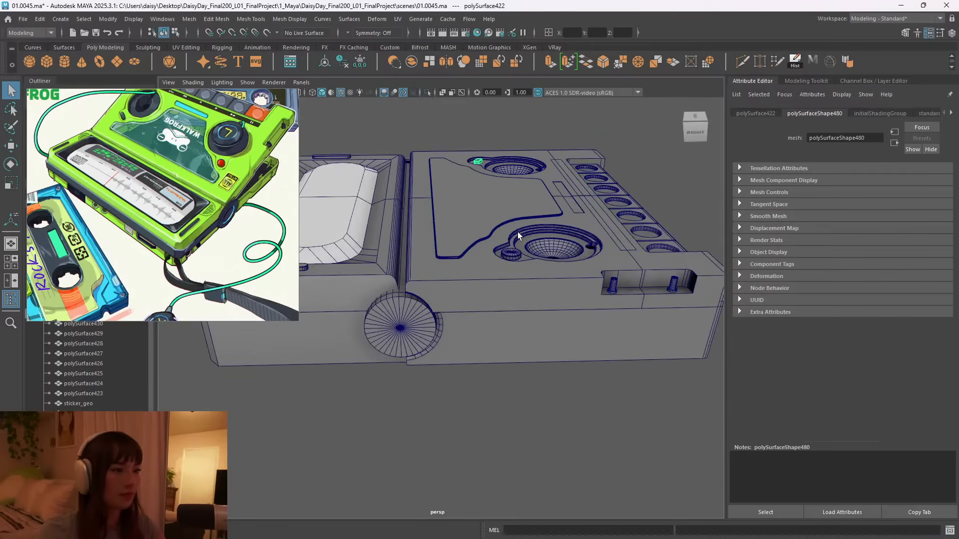
left_click(517, 232, "shift")
right_click_drag(569, 206, 531, 398, "shift")
key("alt+shift+d")
left_click_drag(532, 397, 552, 403, "alt")
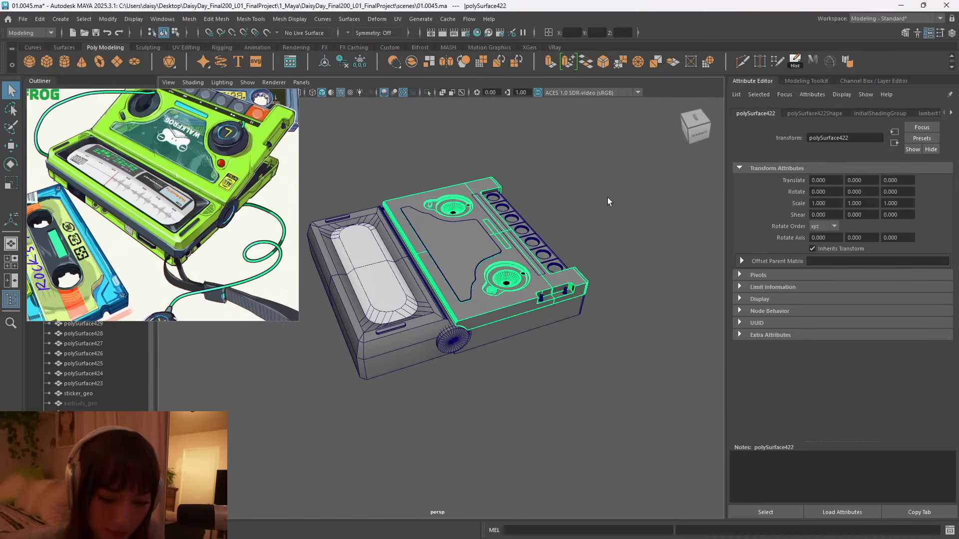
Isolate the combined upper cover and examine the curved hinge cutout on its underside.
right_click_drag(505, 262, 524, 286, "alt")
middle_click_drag(524, 286, 532, 278, "alt")
left_click_drag(532, 278, 540, 284, "alt")
right_click_drag(539, 283, 518, 273, "alt")
middle_click_drag(518, 272, 536, 270, "alt")
mouse_move(536, 269)
left_mouse_down("alt")
mouse_move(464, 268)
mouse_move(524, 276)
left_mouse_up("alt")
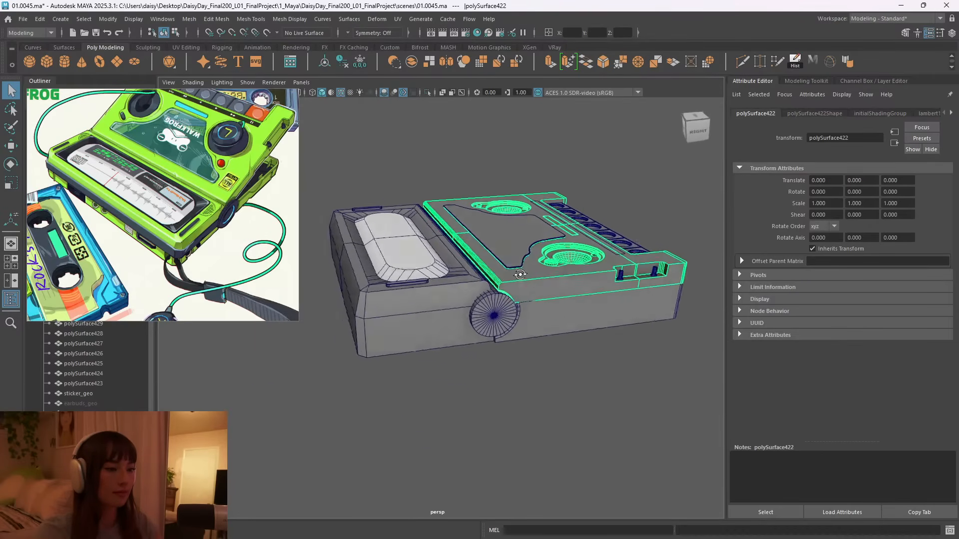
right_click_drag(524, 276, 637, 321, "alt")
key("ctrl+1")
left_click_drag(562, 245, 555, 253, "alt")
right_click_drag(556, 252, 623, 259, "alt")
left_click_drag(549, 250, 570, 225, "alt")
Select the face strips lining the curved hinge cutout and delete them.
right_click_drag(579, 185, 578, 211)
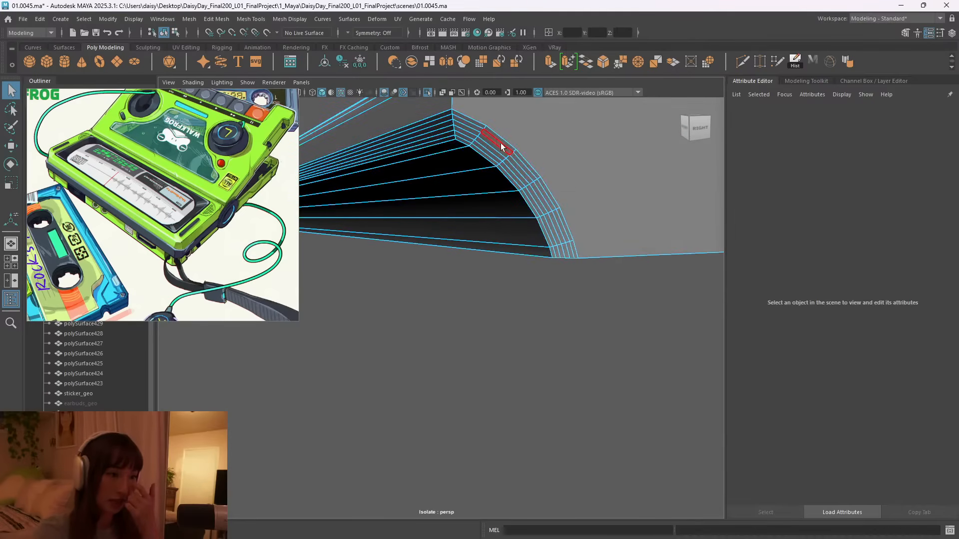
left_click(489, 135)
double_click(491, 133, "shift")
double_click(489, 134, "shift")
left_click(468, 130, "shift")
double_click(488, 140, "shift")
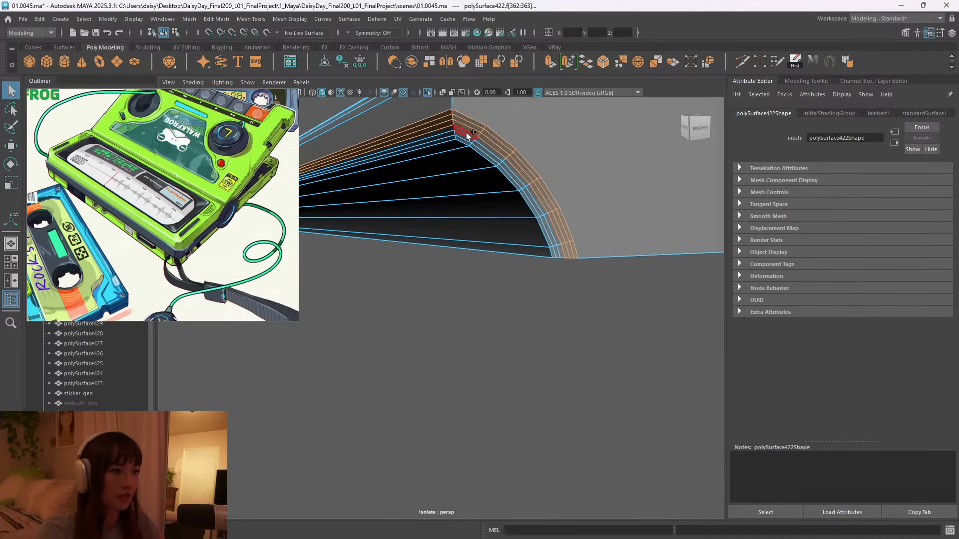
double_click(468, 140, "shift")
double_click(466, 144, "shift")
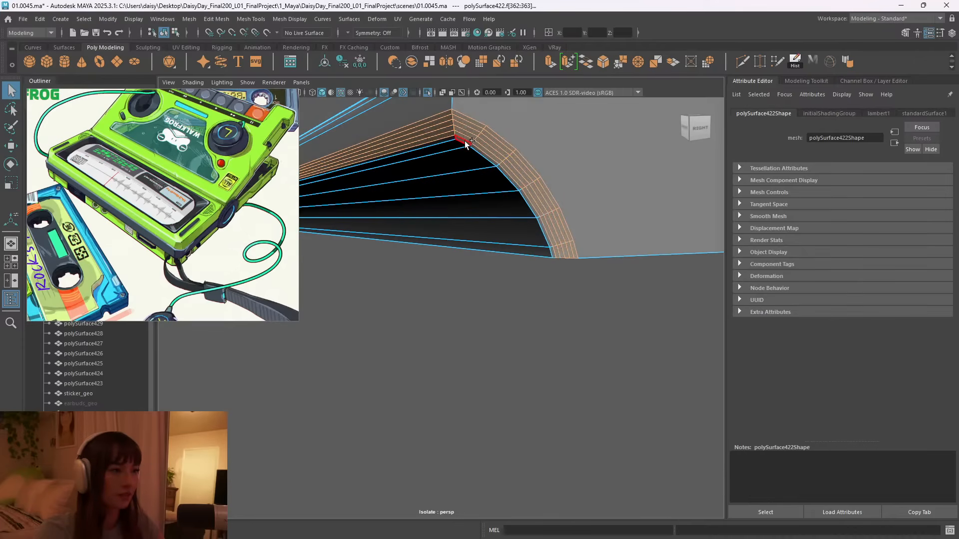
double_click(466, 146, "shift")
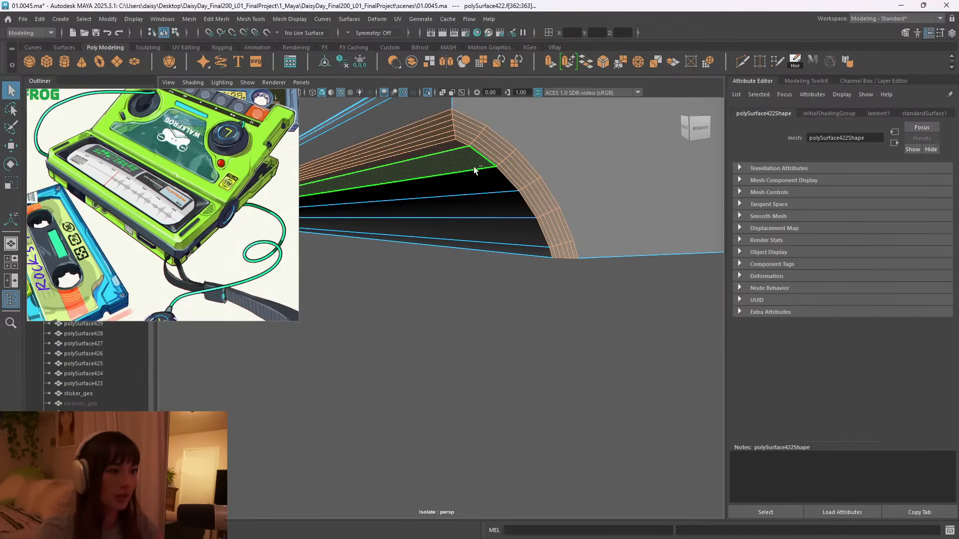
key("Delete")
left_click_drag(539, 257, 352, 238, "alt")
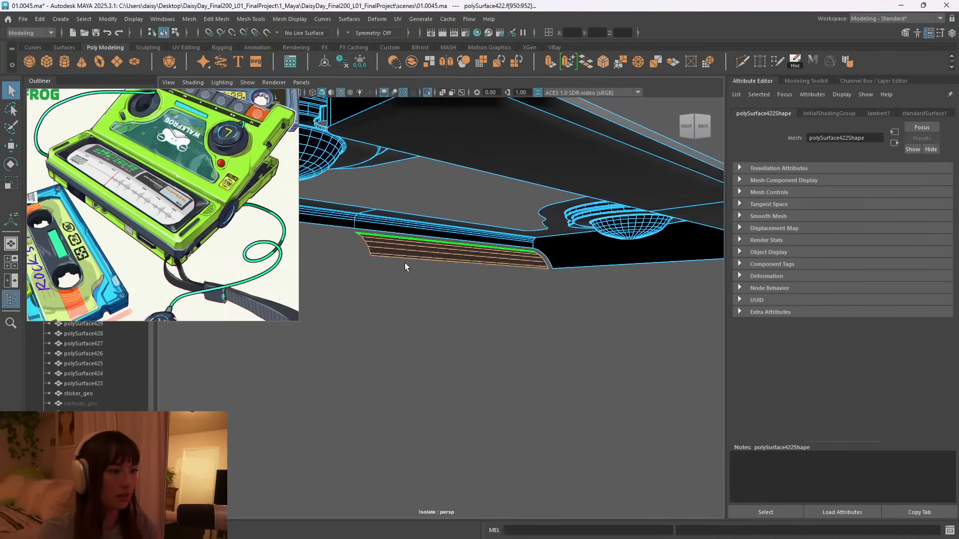
left_click_drag(419, 266, 542, 292, "alt")
Extrude the lower edge of the cover's hinge side downward with a Local Translate Y of 0.776.
left_click(528, 165)
left_click_drag(529, 165, 482, 239, "alt")
left_click_drag(589, 215, 543, 242, "alt")
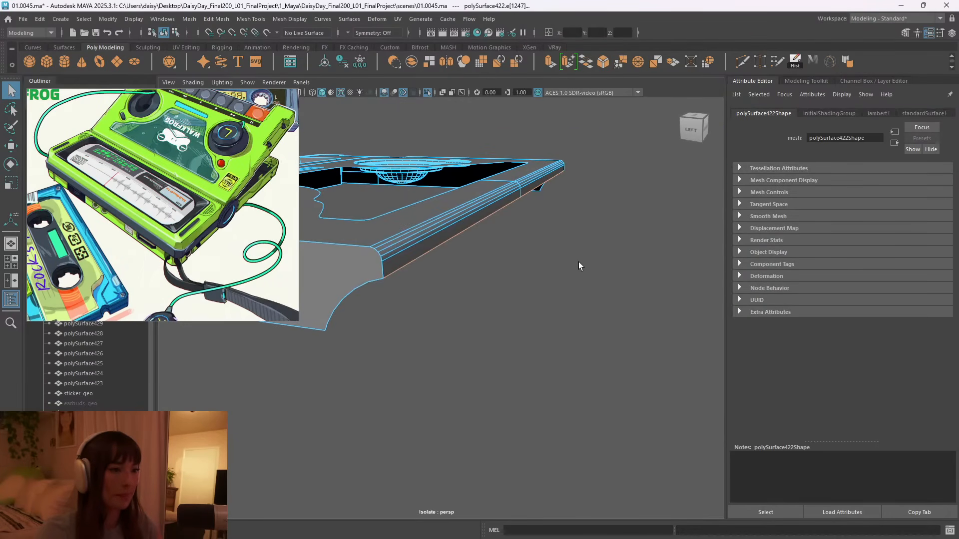
key("ctrl+e")
left_click_drag(481, 240, 328, 331)
key("v")
right_click_drag(400, 344, 443, 326, "alt")
middle_click_drag(444, 325, 485, 305, "alt")
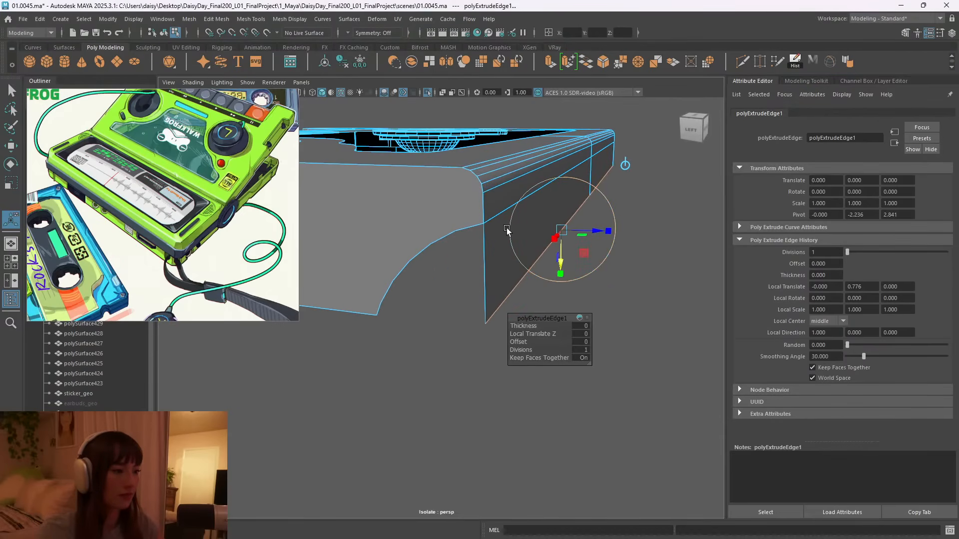
left_click_drag(503, 292, 479, 290, "alt")
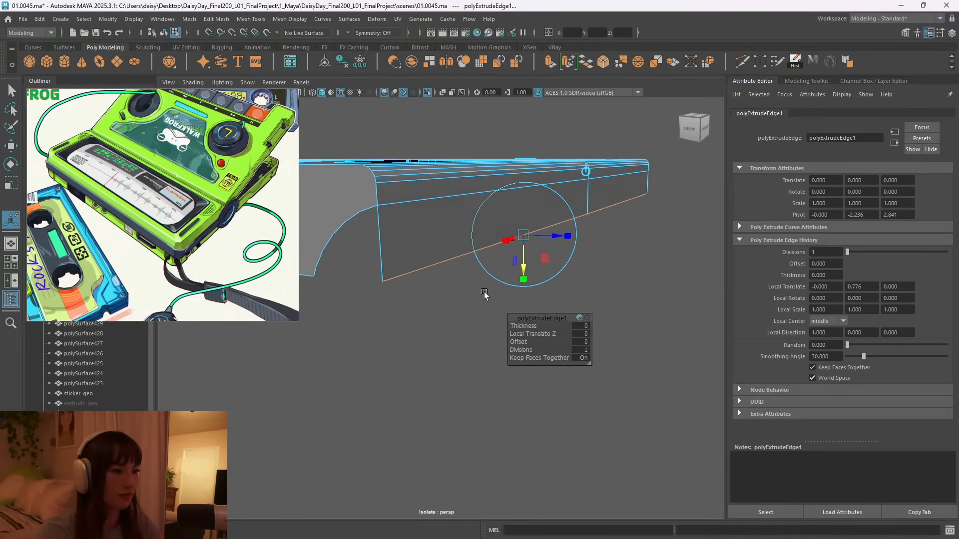
Try to snap the extruded lower edge level with the bottom corner of the cover's side, undoing each attempt.
key("v")
left_click_drag(523, 236, 454, 330)
key("ctrl+z")
key("ctrl+z")
right_click_drag(482, 335, 385, 315, "alt")
left_click_drag(385, 315, 439, 304, "alt")
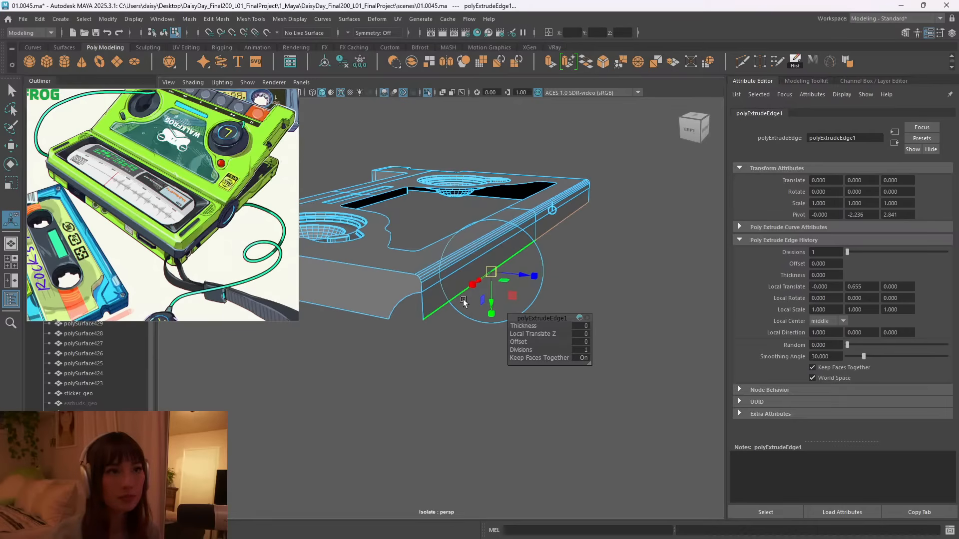
left_click_drag(463, 299, 546, 282, "alt")
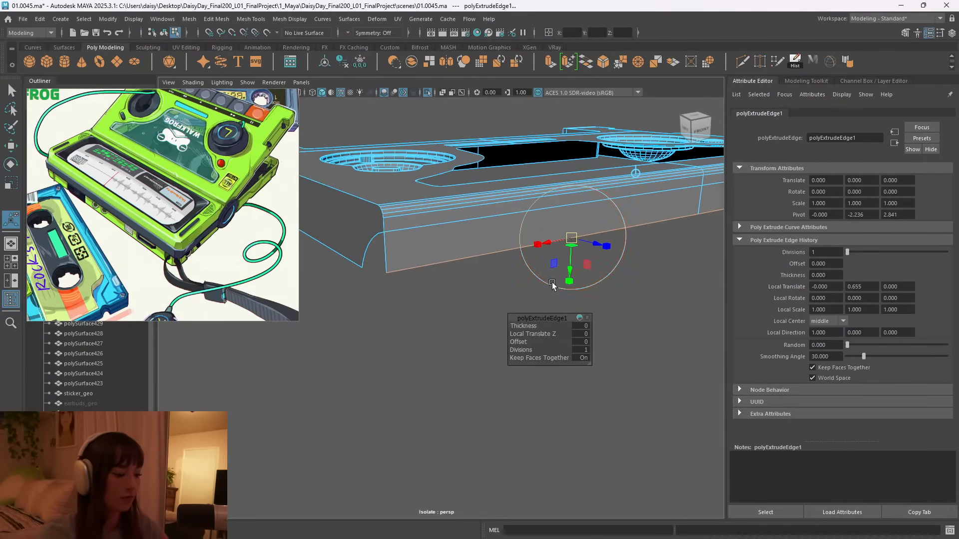
left_click_drag(571, 239, 480, 257)
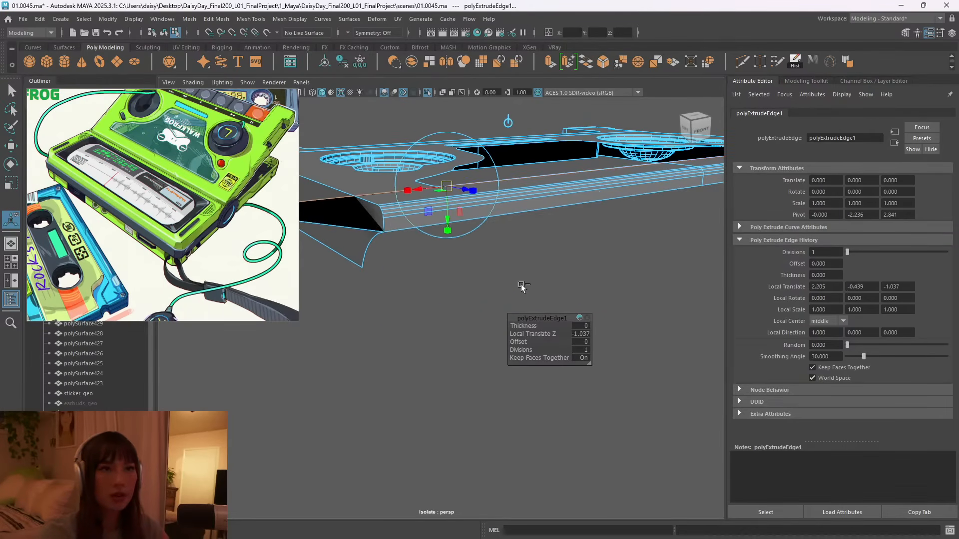
key("ctrl+z")
key("ctrl+z")
Select the lower edges of the extruded hinge side and convert the selection to vertices.
left_click(460, 321)
left_click_drag(460, 321, 472, 251, "alt")
key("q")
right_click_drag(530, 222, 482, 222)
left_click_drag(492, 241, 391, 236, "alt")
left_click(391, 236)
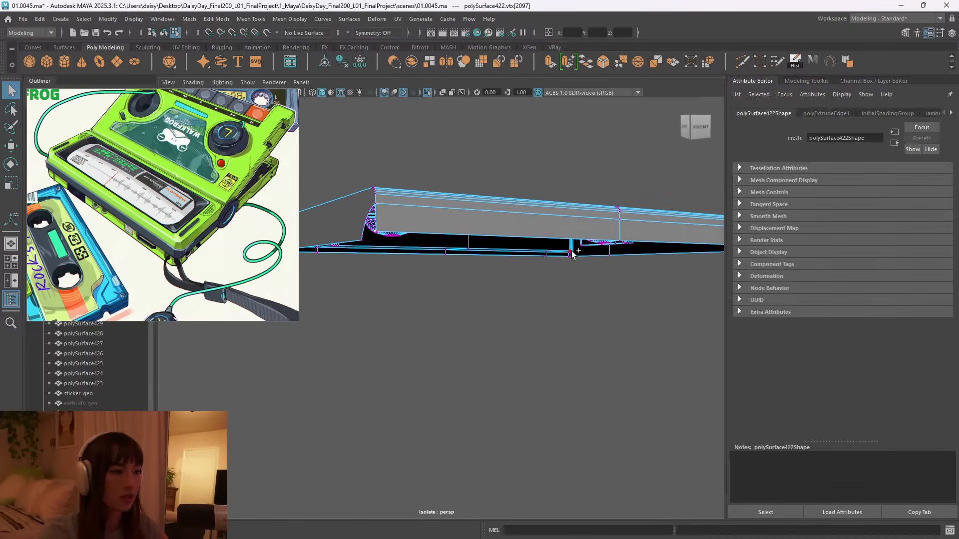
left_click_drag(619, 244, 580, 286, "alt")
left_click_drag(499, 286, 598, 262, "alt")
right_click_drag(584, 246, 583, 210)
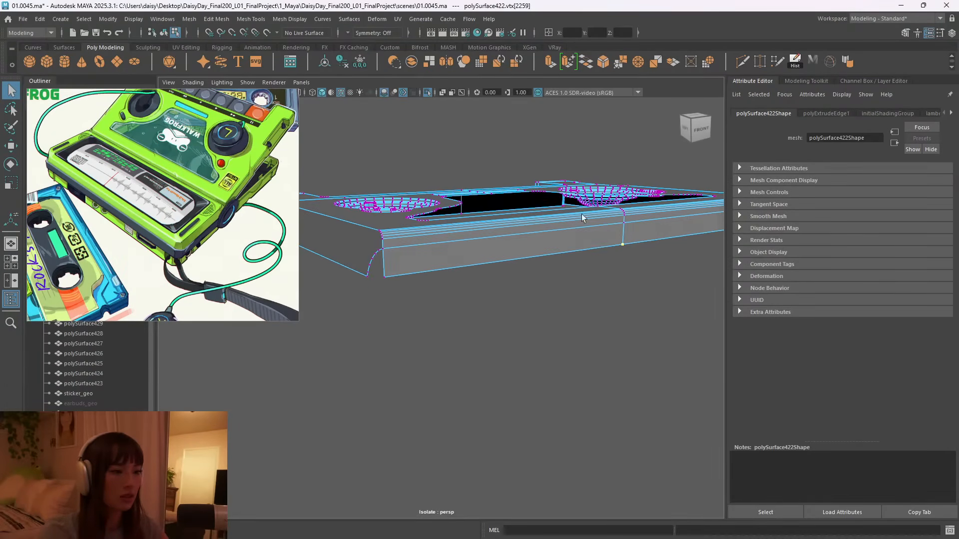
left_click(587, 249)
left_click(663, 240, "shift")
right_click(607, 247, "ctrl")
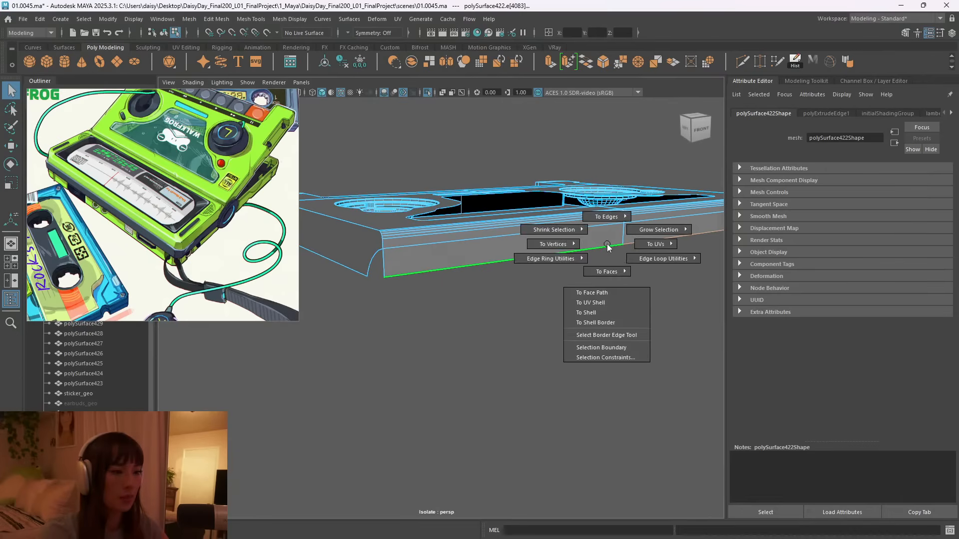
mouse_move(553, 243)
left_click(502, 242)
Move the selected lower vertices of the hinge side vertically until level with the cover's bottom corner.
scroll(556, 293, "down", 3)
scroll(557, 293, "up", 3)
key("w")
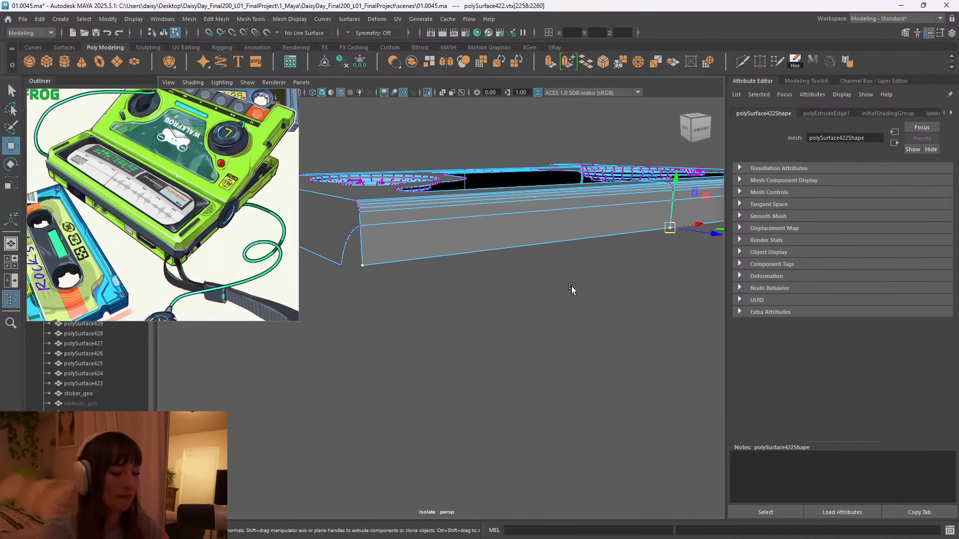
left_click(364, 266)
scroll(469, 296, "up", 4)
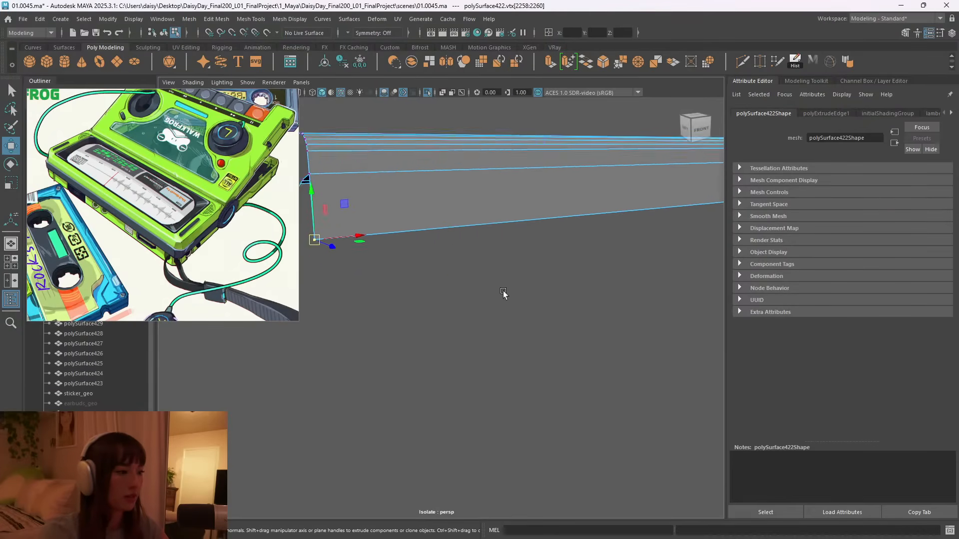
left_click_drag(496, 222, 444, 264)
left_click(576, 327)
scroll(526, 306, "down", 5)
left_click_drag(526, 306, 563, 302, "alt")
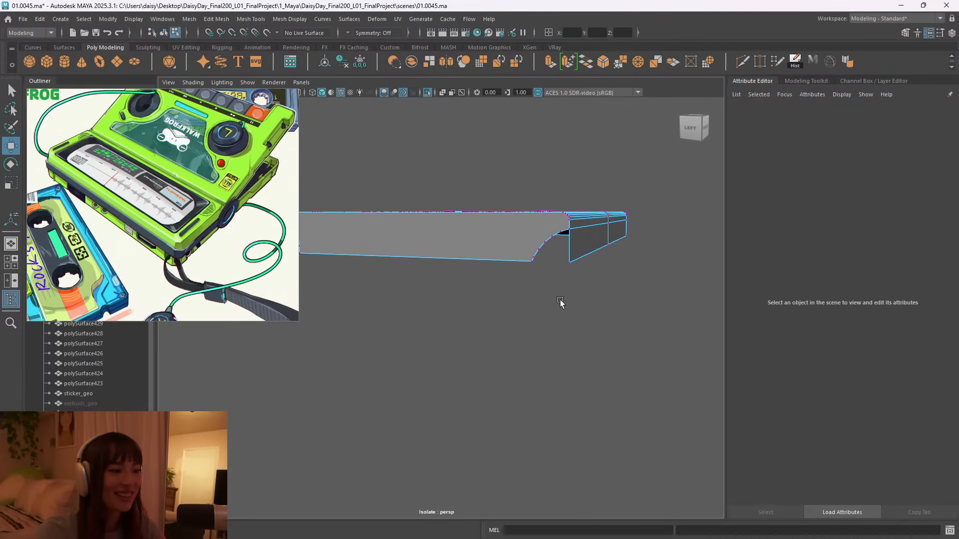
Extrude the lowest edge of the curved cutout outward to the hinge side wall.
scroll(563, 301, "up", 5)
left_click_drag(653, 314, 540, 285, "alt")
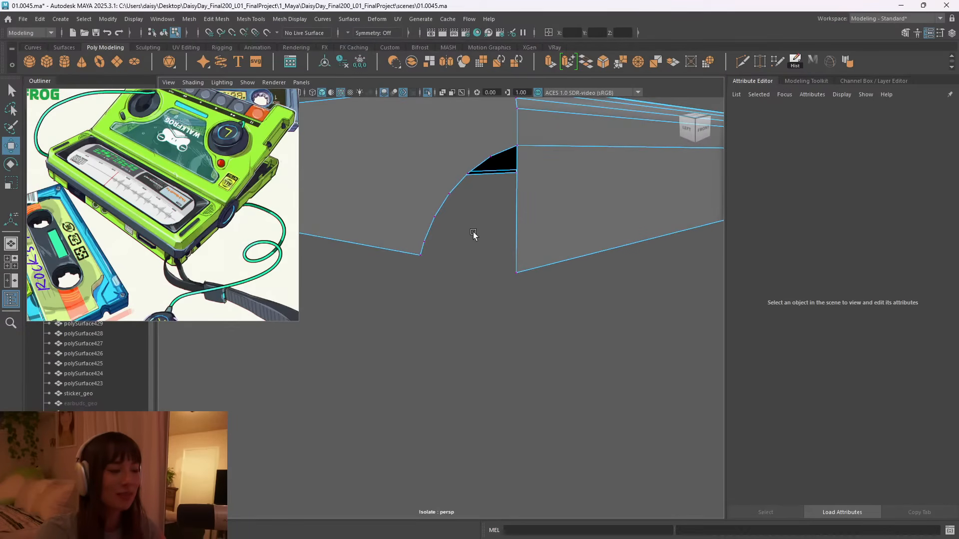
right_click_drag(487, 237, 485, 209)
left_click(422, 250)
key("ctrl+e")
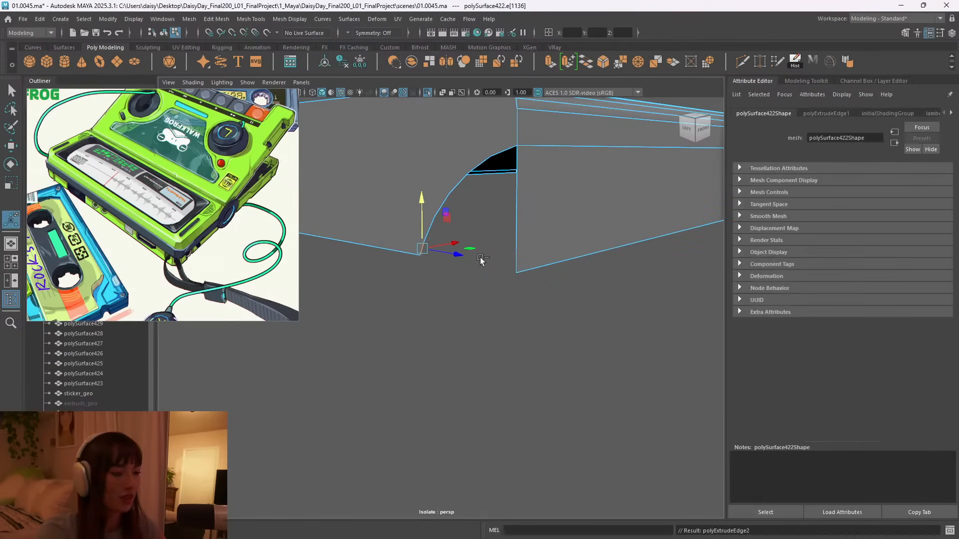
key("w")
left_click_drag(440, 254, 536, 274)
Cut an edge loop along the hinge side wall level with the extruded strip and weld the strip's end vertices to the wall.
key("ctrl+shift+x")
left_click(470, 237)
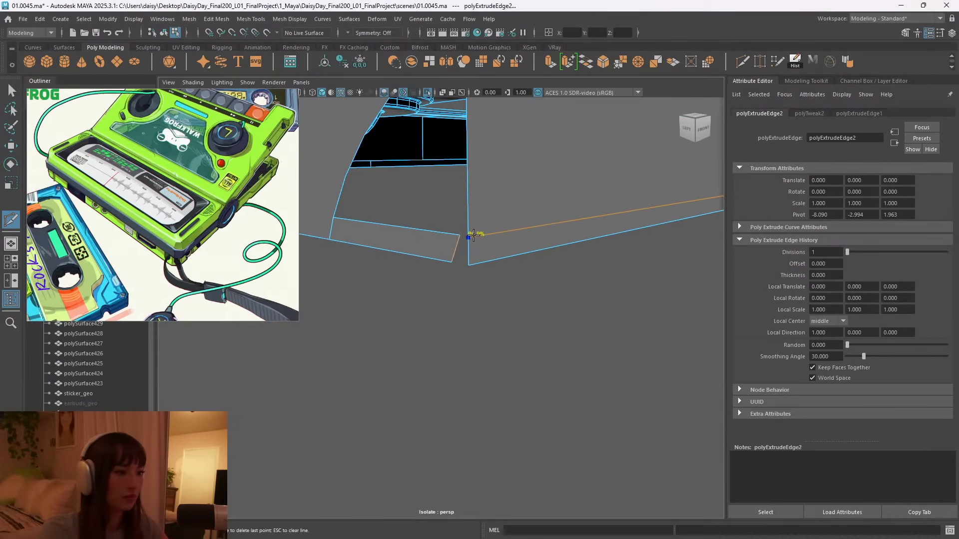
left_click(473, 235, "ctrl")
key("ctrl+shift+w")
right_click_drag(509, 221, 465, 220)
left_click_drag(468, 233, 469, 265)
Fill the remaining curved opening on the cover's side with a face.
right_click_drag(571, 272, 504, 232, "alt")
key("q")
left_click(477, 208)
double_click(446, 215)
key("w")
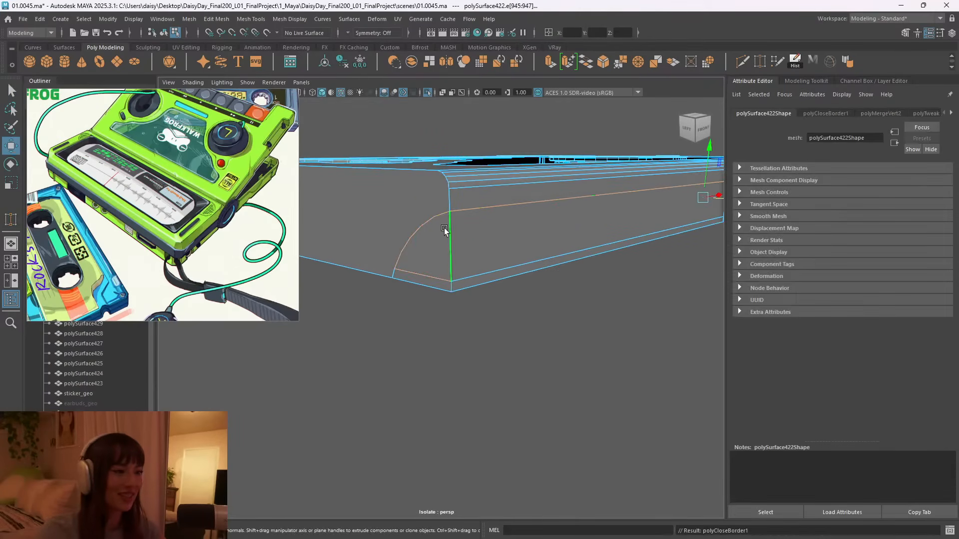
Delete the leftover curved edges and the strip edge around the filled cutout, and zoom the reference in on the dial.
left_click(395, 273)
left_click(402, 251, "shift")
left_click(413, 233, "shift")
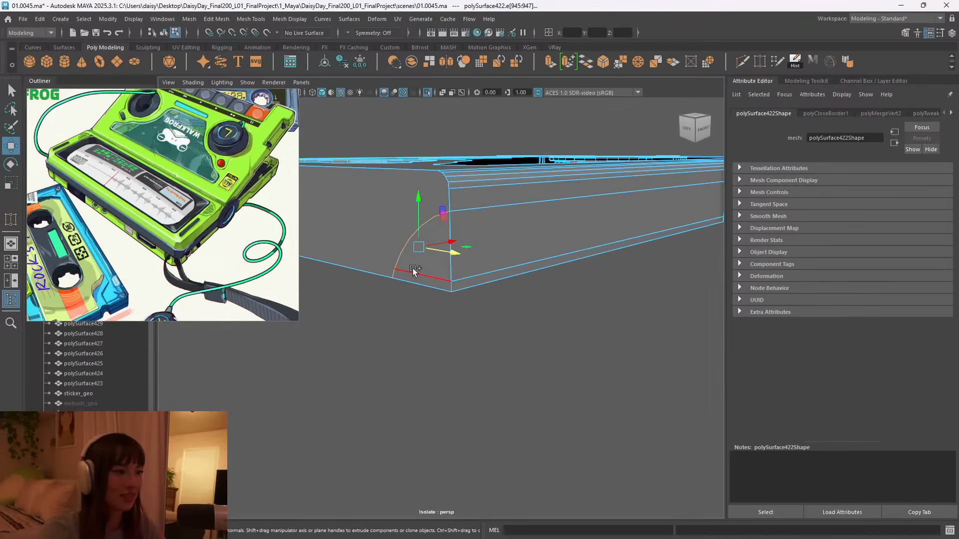
key("Delete")
mouse_move(472, 278)
left_mouse_down("alt")
mouse_move(497, 289)
mouse_move(482, 291)
left_mouse_up("alt")
scroll(498, 289, "down", 3)
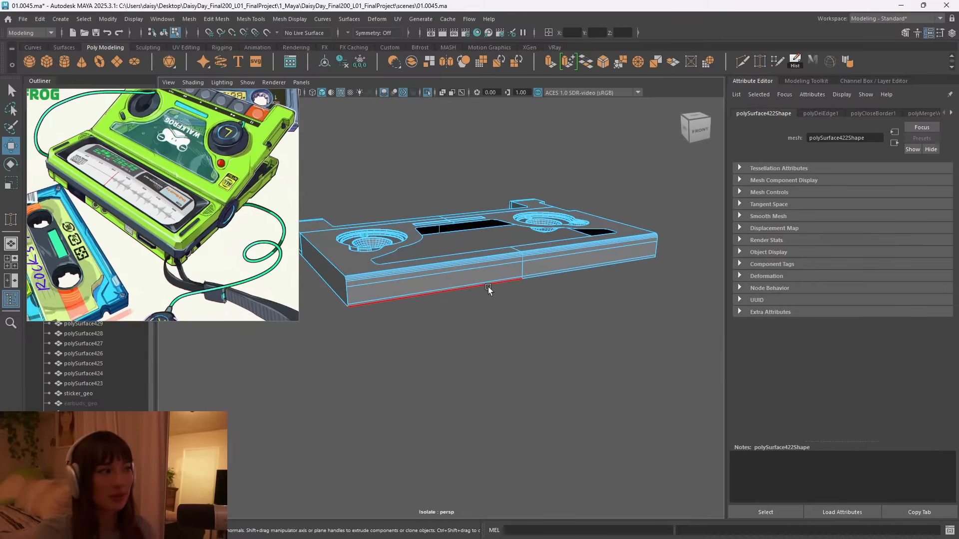
scroll(238, 199, "up", 5)
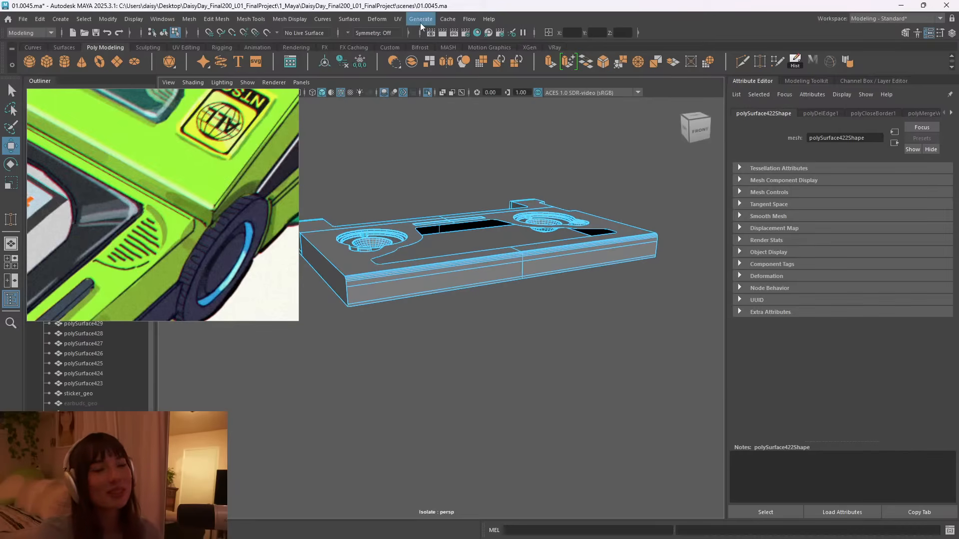
Delete the extra edge loop running along the lower part of the hinge side wall.
left_click_drag(595, 268, 496, 289, "alt")
right_click_drag(598, 254, 599, 206)
double_click(555, 277)
key("ctrl+Delete")
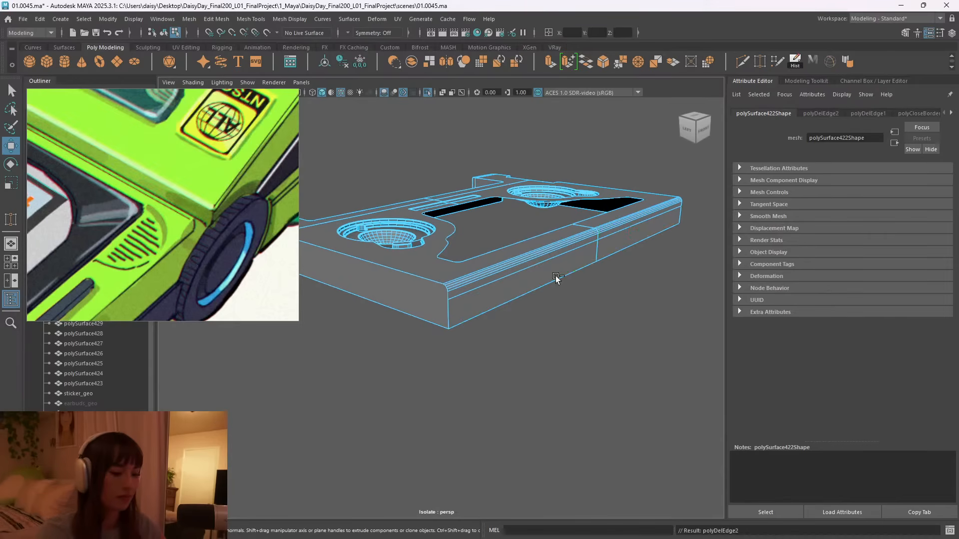
Isolate the cover in the top view and activate face selection.
left_click_drag(628, 298, 631, 241, "alt")
right_click_drag(652, 218, 655, 245)
scroll(589, 292, "down", 3)
left_click_drag(588, 292, 615, 345, "alt")
key("space")
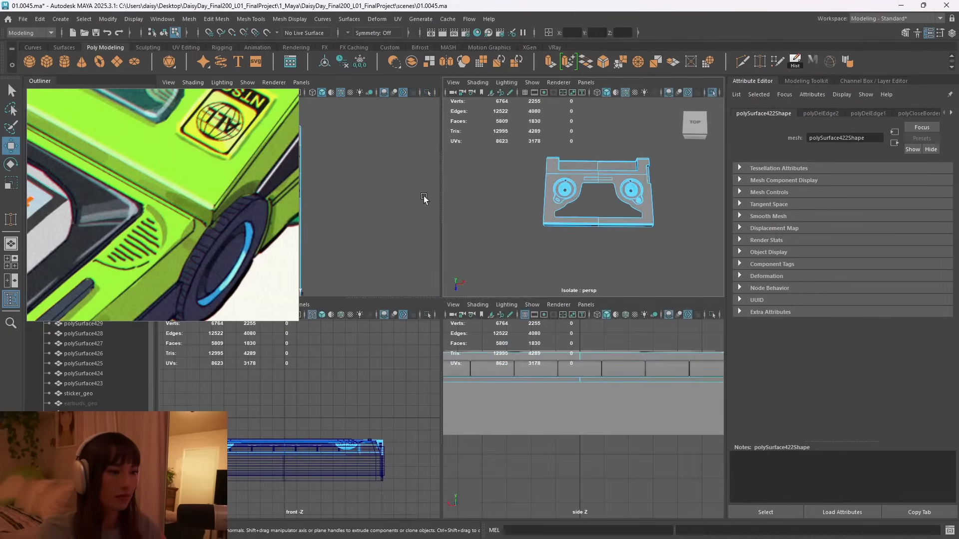
key("space")
scroll(510, 231, "down", 5)
right_click_drag(514, 198, 542, 185)
key("ctrl+1")
right_click_drag(481, 200, 449, 186)
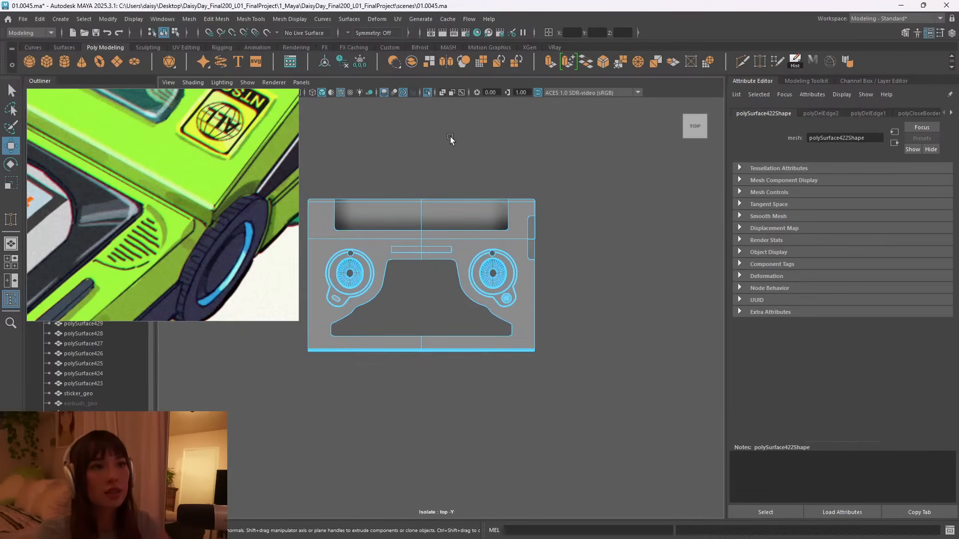
Delete the faces of the cover's right half and snap the pivot to the centre line.
left_click_drag(425, 166, 585, 383)
key("Delete")
right_click_drag(415, 248, 462, 232)
key("d")
key("v")
left_click_drag(422, 276, 422, 270)
Try to mirror the remaining cover half along X with the Object axis position, changing the mirror direction.
right_click_drag(402, 230, 384, 353, "shift")
left_click(577, 335)
left_click(601, 351)
left_click(586, 357)
left_click(610, 365)
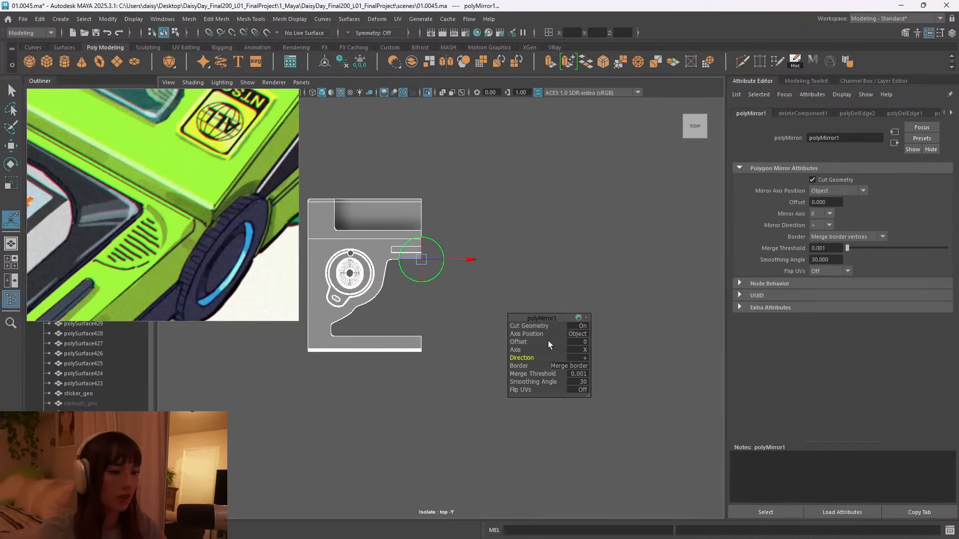
Undo the mirror, the pivot change and the deletion of the cover's right half.
key("ctrl+z")
key("ctrl+z")
key("ctrl+z")
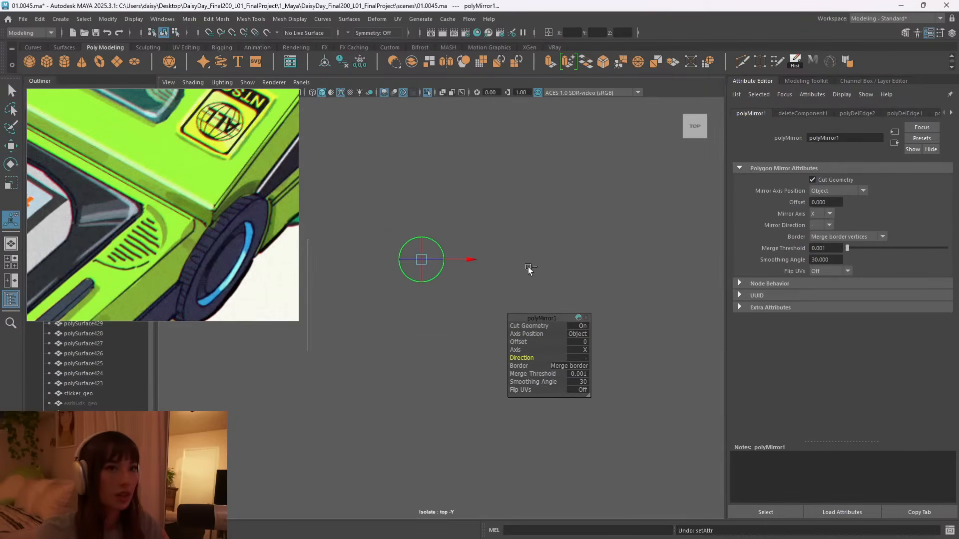
key("ctrl+z")
key("ctrl+z")
key("ctrl+z")
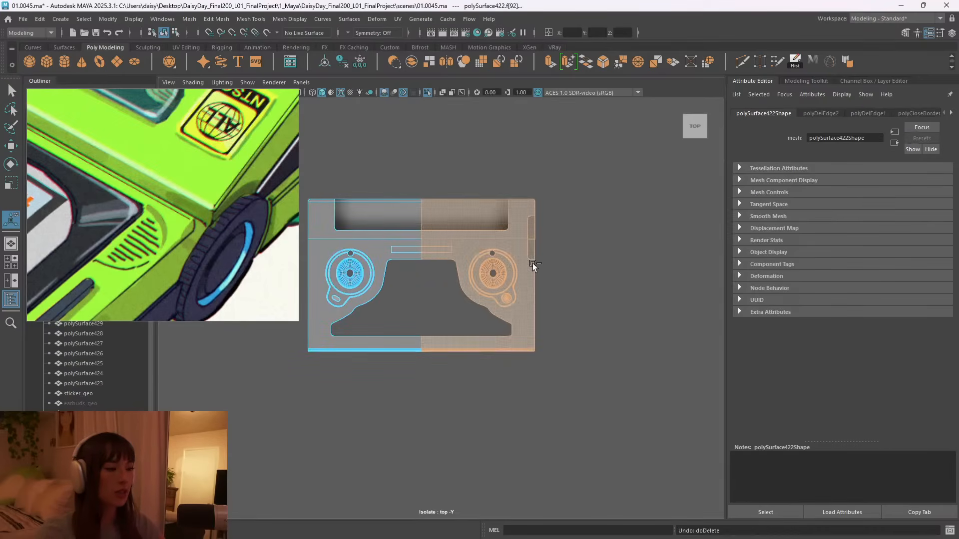
Select all faces of the cover's right half in the top view and delete them.
right_click_drag(504, 184, 443, 166)
left_click_drag(431, 168, 564, 391)
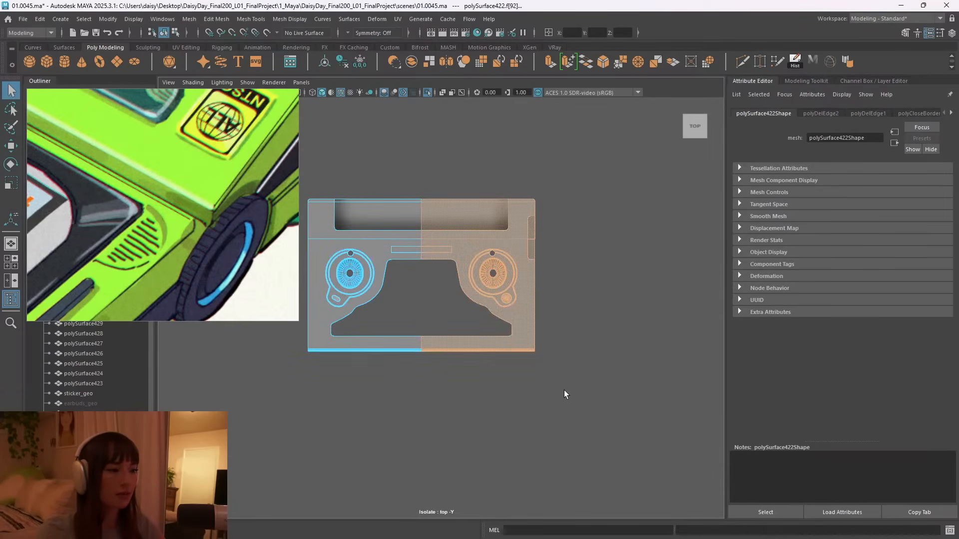
key("Delete")
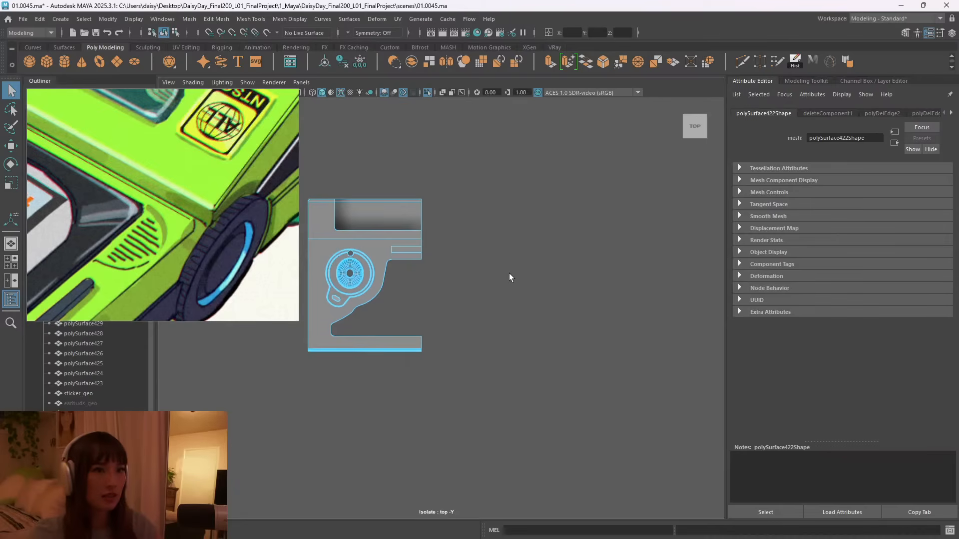
Select the remaining cover half as an object in the perspective view and snap its pivot to a corner of the centre cut.
key("space")
key("space")
left_click_drag(559, 279, 606, 280, "alt")
key("w")
mouse_move(531, 270)
left_mouse_down("alt")
mouse_move(521, 315)
mouse_move(536, 285)
left_mouse_up("alt")
right_click_drag(490, 249, 528, 249)
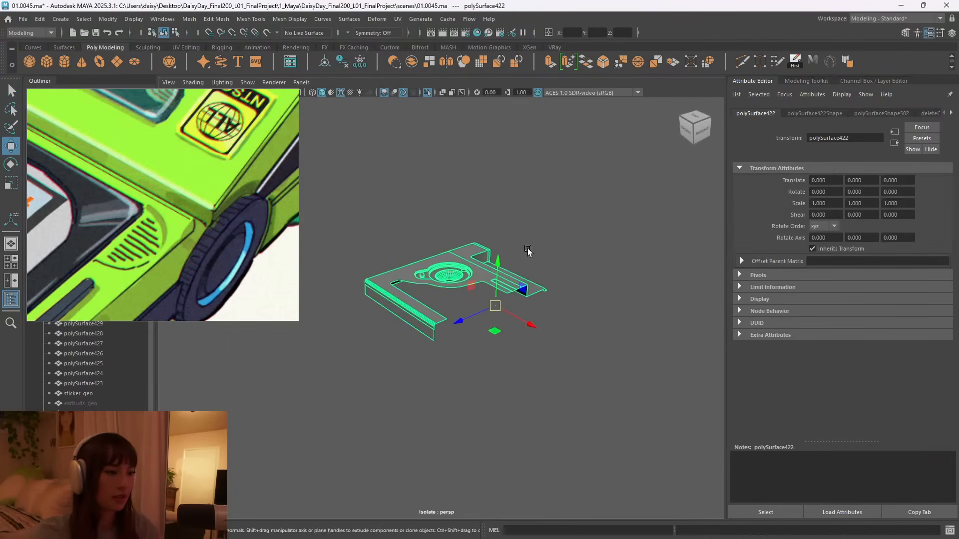
key("d")
left_click_drag(501, 321, 447, 320)
right_click_drag(585, 344, 529, 337, "alt")
left_click_drag(457, 321, 480, 329, "alt")
right_click_drag(480, 330, 597, 323, "alt")
left_click_drag(597, 323, 574, 325, "alt")
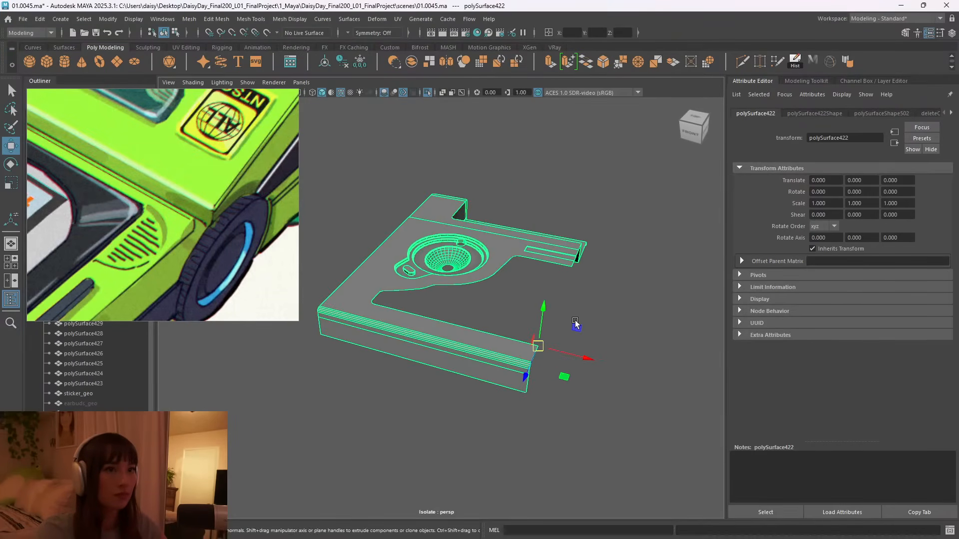
right_click_drag(574, 325, 599, 324, "alt")
left_click_drag(600, 324, 596, 324, "alt")
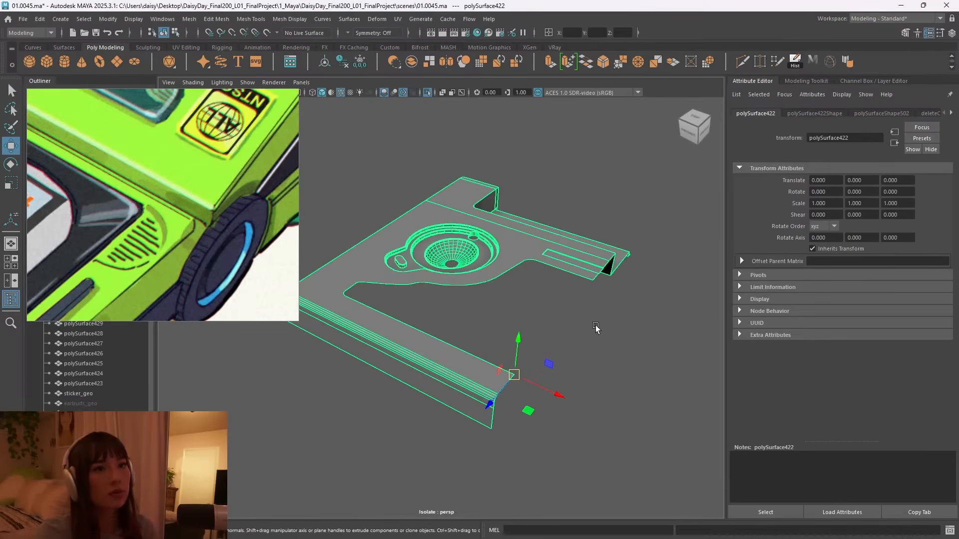
Duplicate the cover half and move the copy sideways to Translate X 10.548.
mouse_move(465, 254)
right_mouse_down("shift")
mouse_move(467, 271)
mouse_move(474, 256)
right_mouse_up("shift")
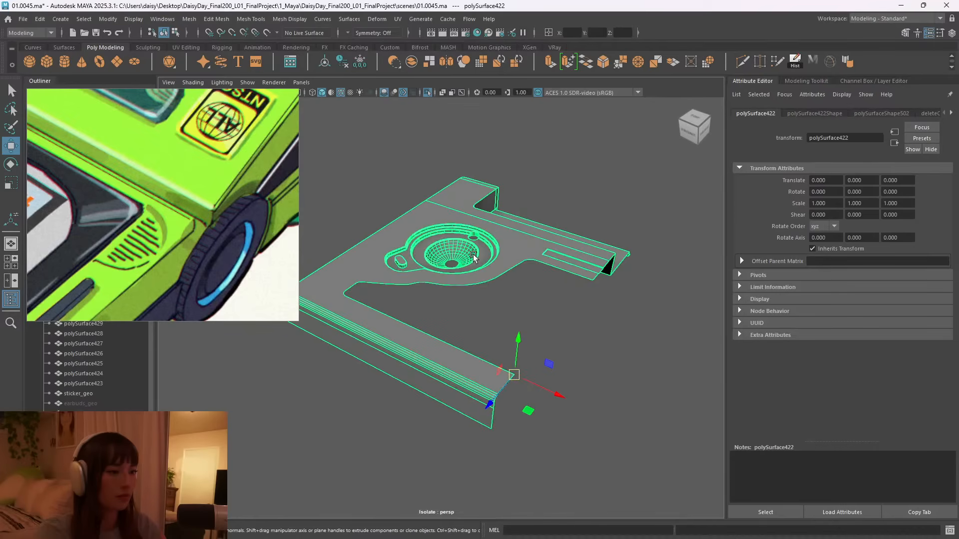
right_click_drag(599, 385, 492, 364, "alt")
left_click_drag(492, 363, 787, 372, "alt")
middle_click_drag(611, 345, 452, 330, "alt")
right_click_drag(452, 330, 427, 326, "alt")
left_click_drag(427, 325, 495, 328, "alt")
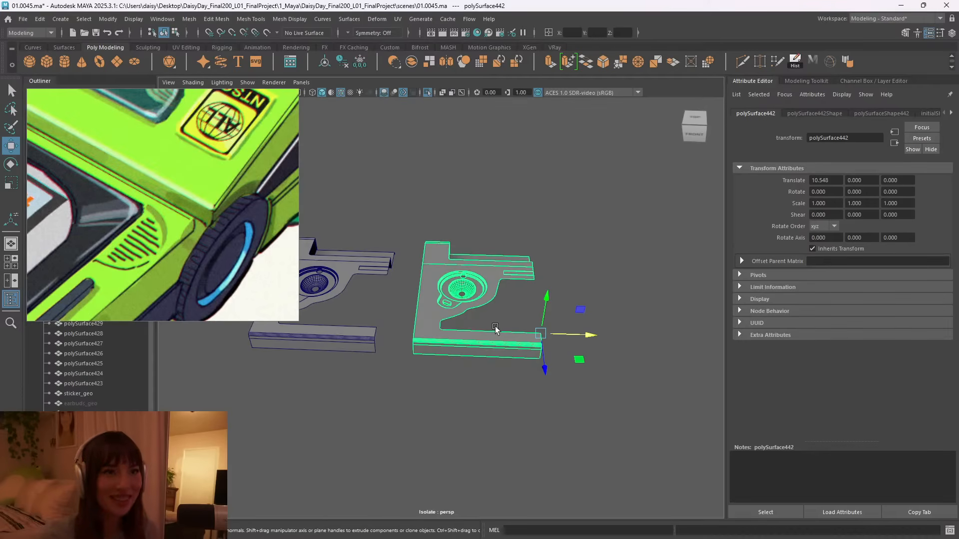
Select the duplicated cover half and delete it.
left_click(326, 527)
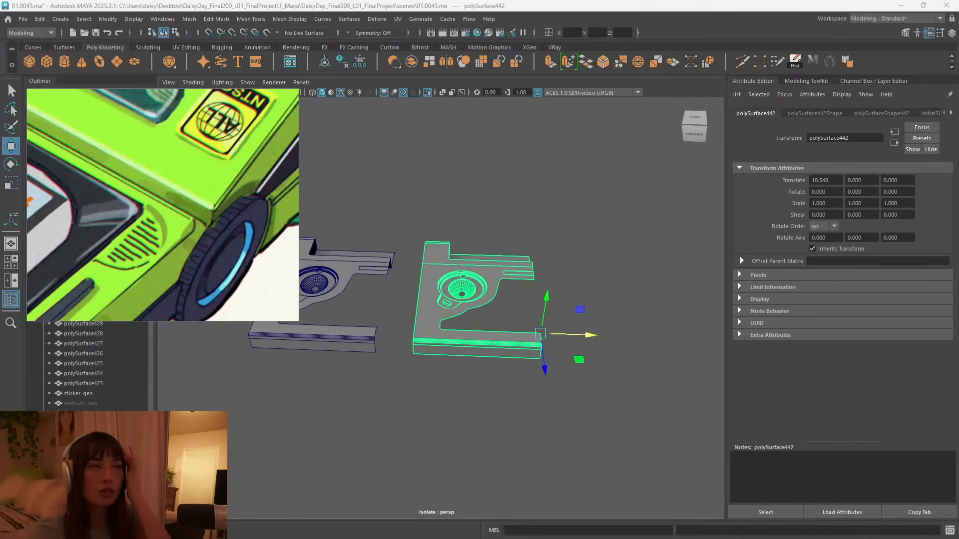
left_click(573, 167)
left_click(463, 281)
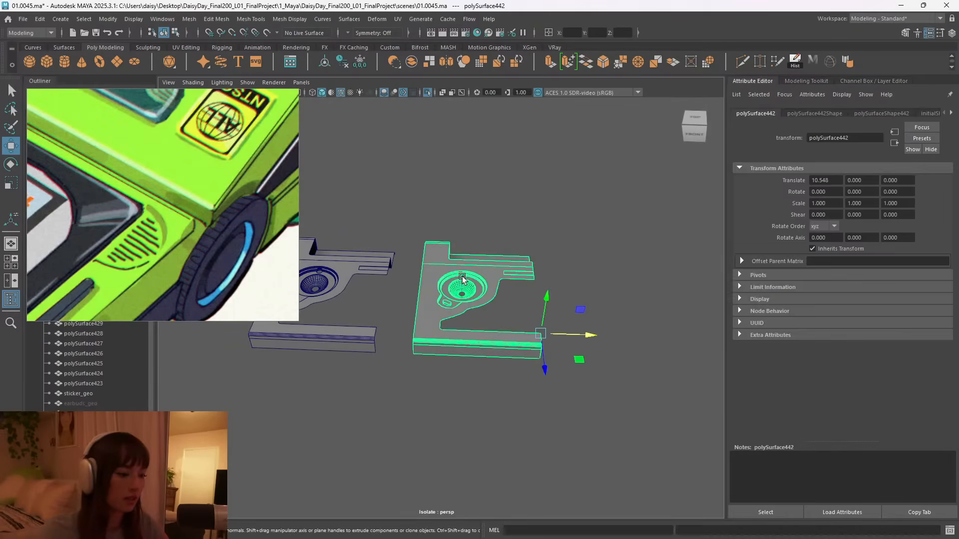
key("Delete")
Select the remaining cover half and move the reference image clear of the Outliner.
left_click_drag(470, 282, 407, 292, "alt")
middle_click_drag(415, 225, 481, 306, "alt")
right_click_drag(481, 307, 512, 272, "alt")
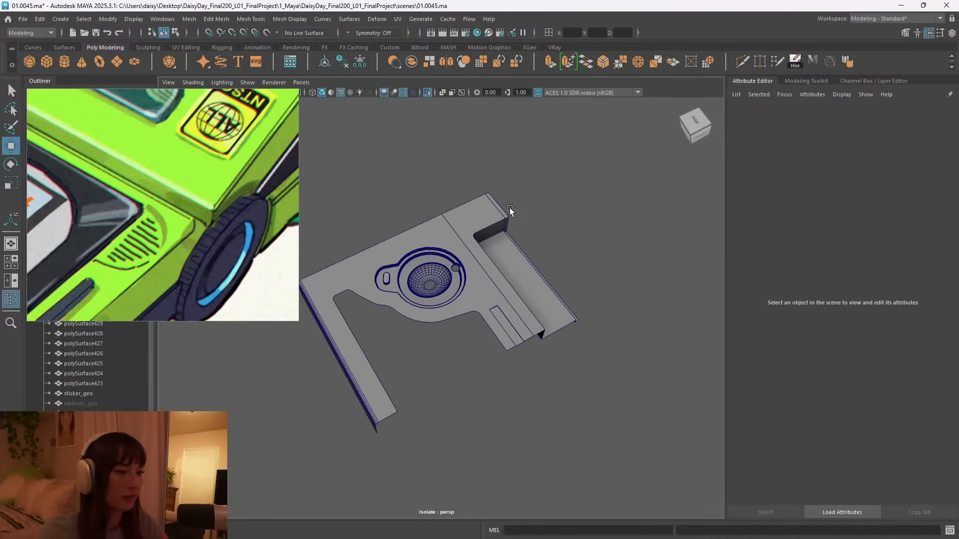
left_click(521, 284)
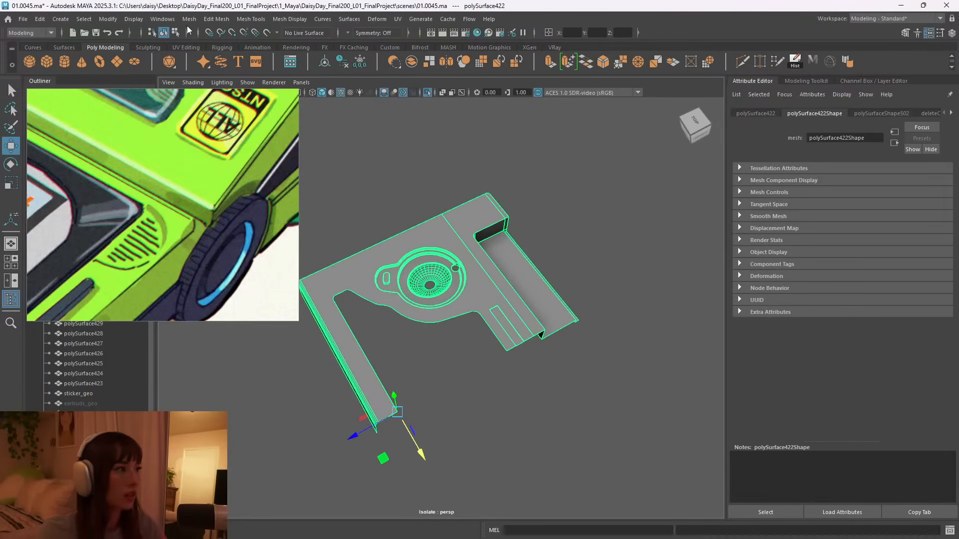
left_click(213, 20)
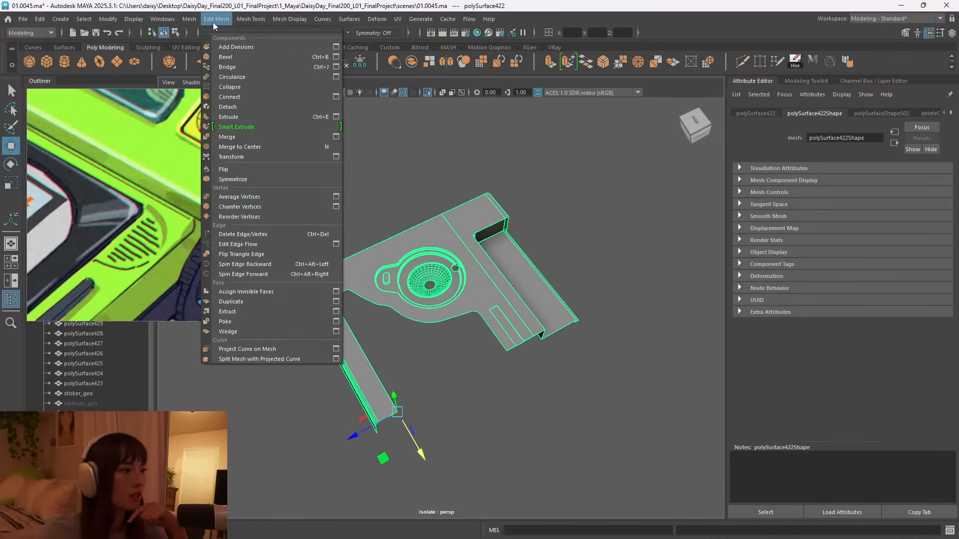
left_click(335, 302)
left_click_drag(209, 99, 867, 114)
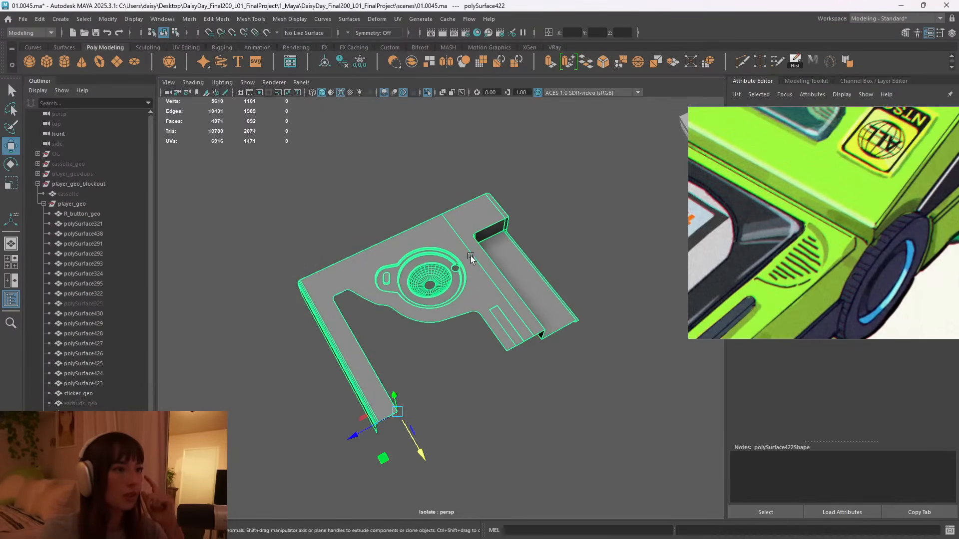
Mirror the cover half across the centre cut using Duplicate Special with Scale X set to -1.
key("ctrl+f")
type("duplicate")
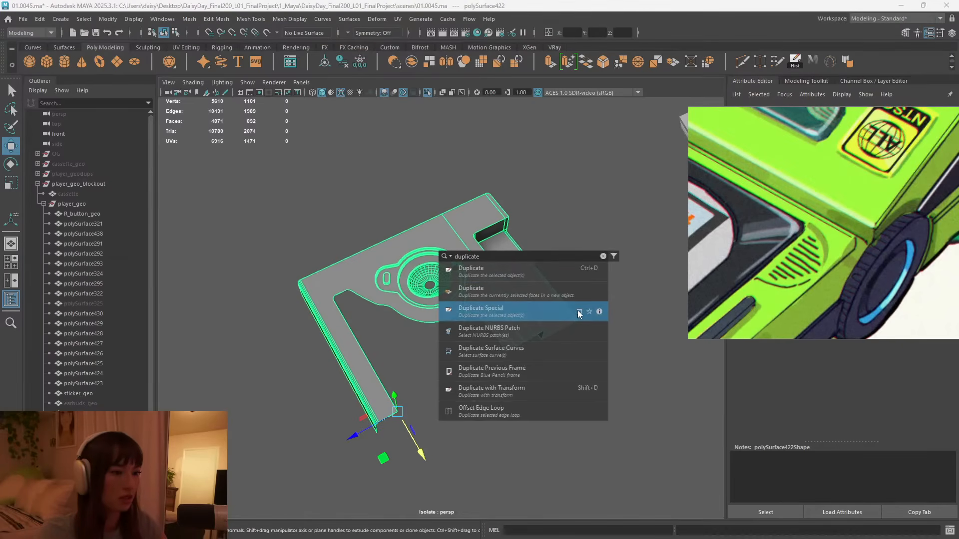
left_click(579, 313)
left_click_drag(162, 72, 163, 92)
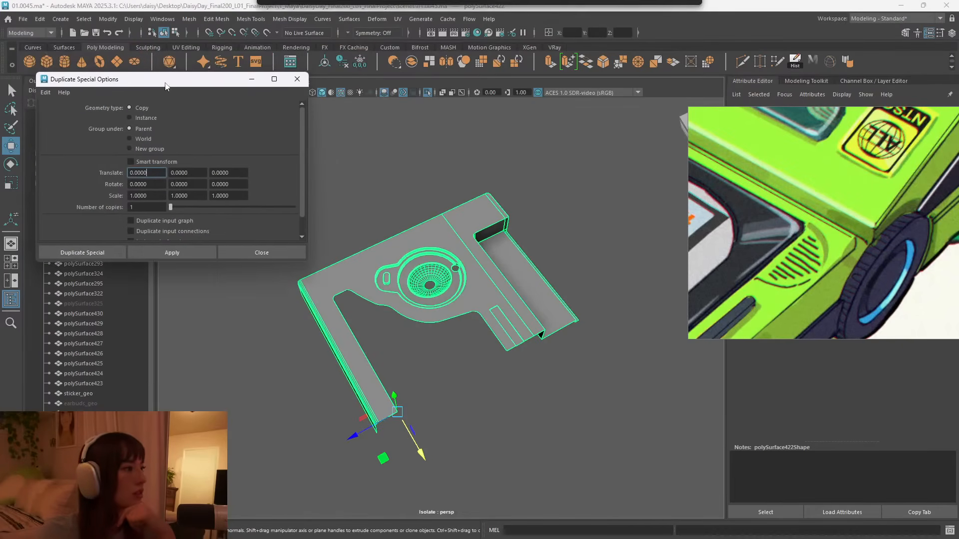
double_click(155, 196)
type("-1")
key("Return")
left_click(176, 255)
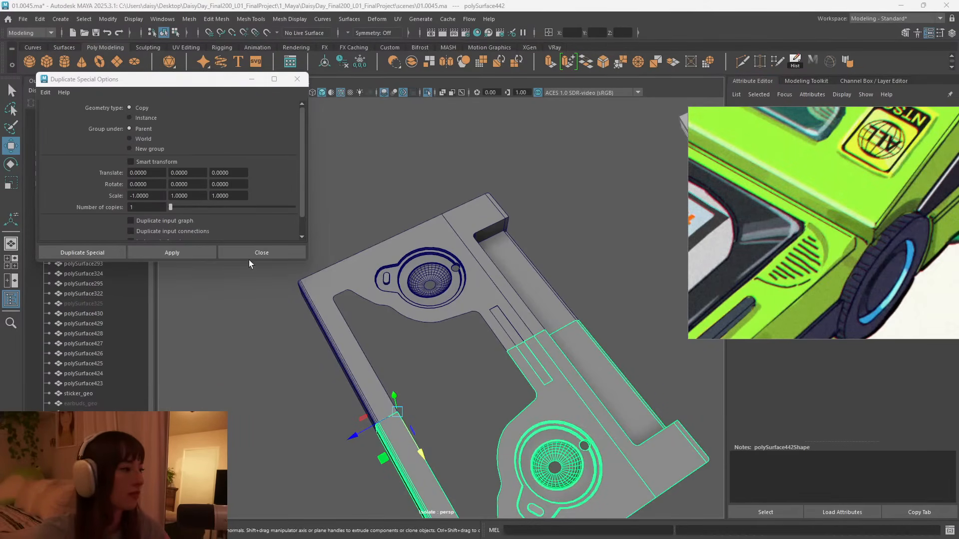
left_click(202, 254)
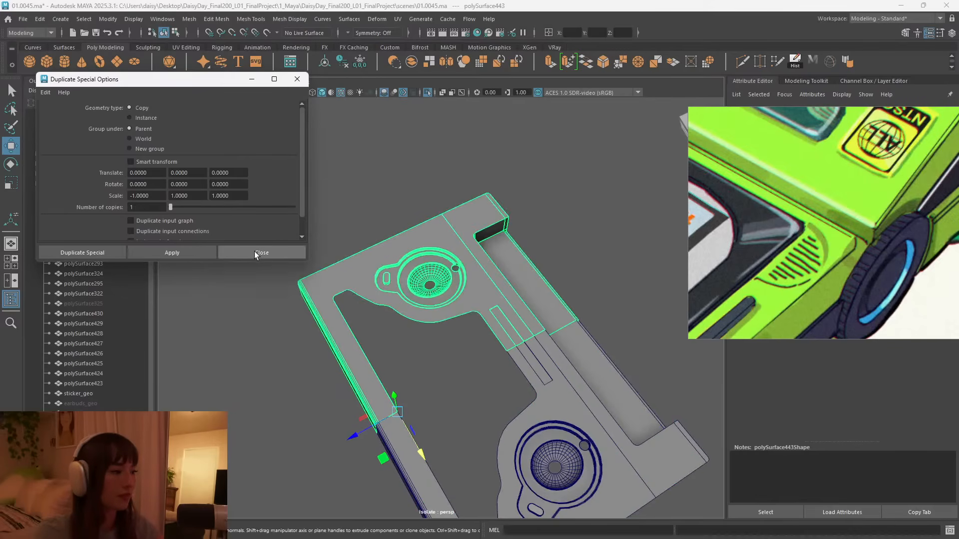
left_click(254, 252)
Toggle the visibility of the cover halves to find the overlapping duplicate and delete the redundant half.
left_click(568, 294)
left_click_drag(462, 424, 532, 305, "alt")
scroll(532, 305, "down", 4)
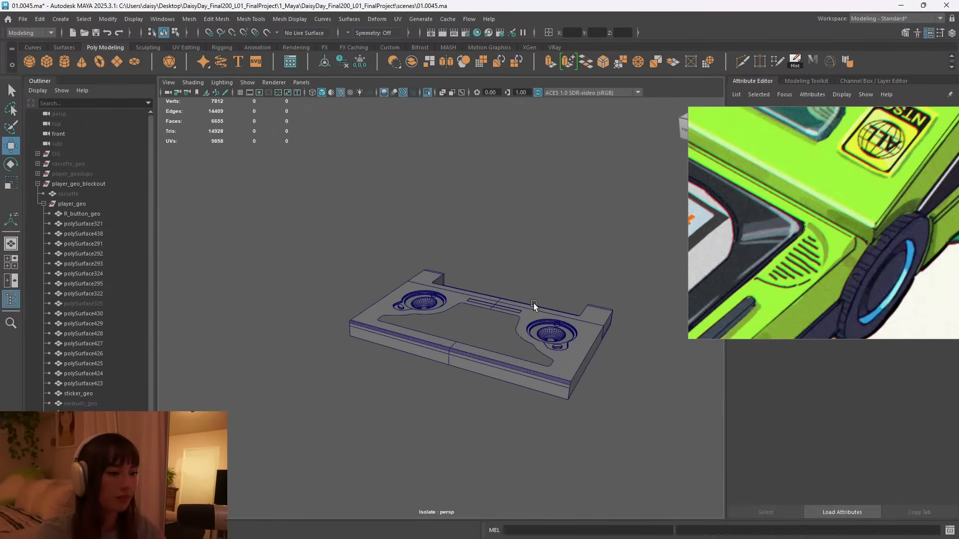
left_click(533, 316)
key("h")
key("ctrl+z")
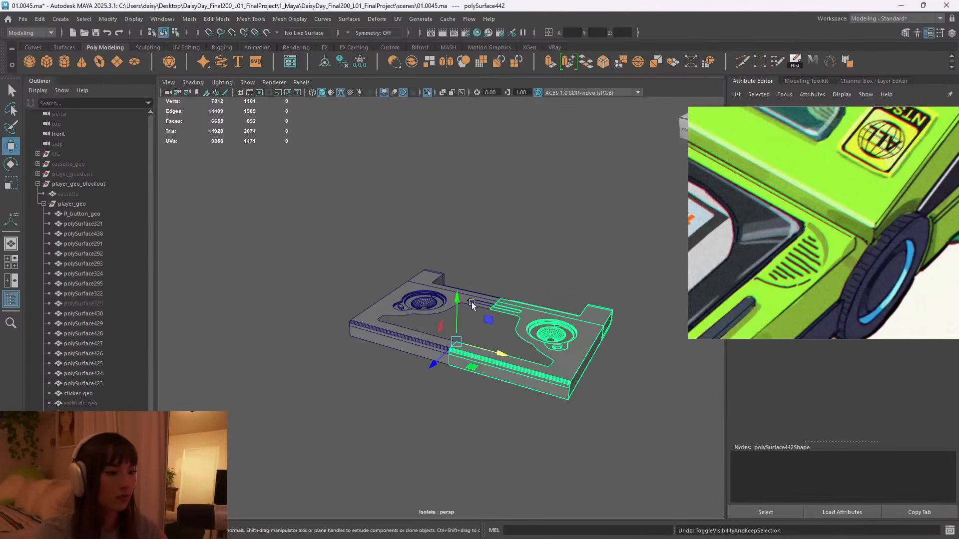
left_click(414, 291)
key("h")
key("h")
key("h")
key("h")
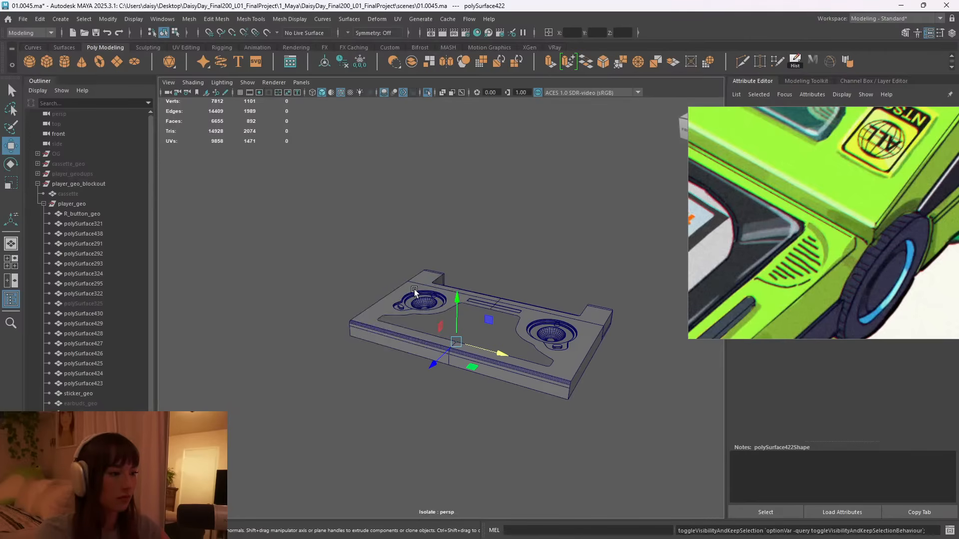
key("Delete")
Select both cover halves and combine them into a single mesh.
left_click_drag(488, 271, 511, 351, "alt")
left_click(499, 317)
left_click(443, 287, "shift")
right_click_drag(523, 284, 520, 470, "shift")
left_click_drag(571, 247, 570, 285)
Select all vertices along the cover's centre seam and merge the overlapping pairs.
left_click_drag(499, 317, 480, 334, "alt")
right_click_drag(527, 229, 517, 230)
left_click_drag(462, 233, 487, 377)
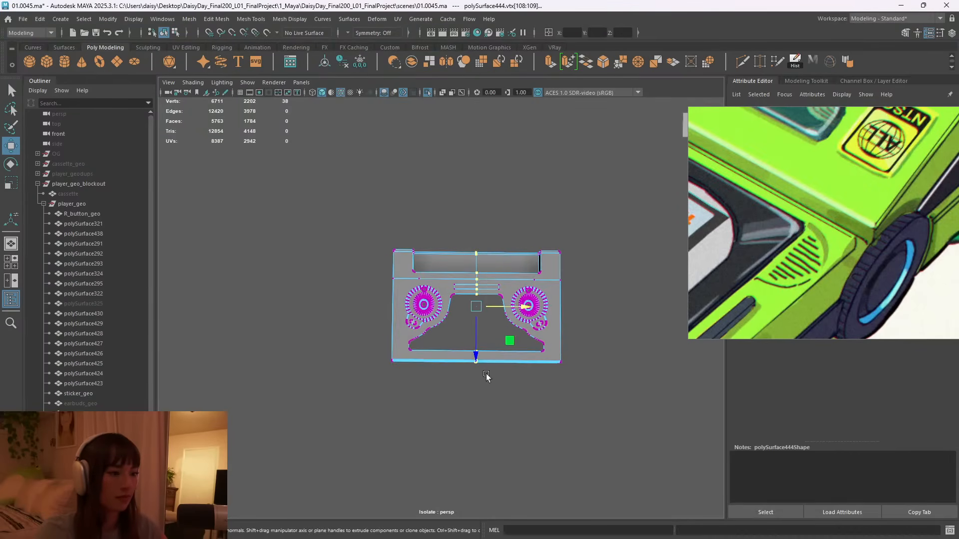
right_click_drag(475, 274, 476, 227, "shift")
Return the merged cover to object mode and exit isolation to show the whole player.
scroll(537, 307, "up", 4)
left_click_drag(582, 304, 565, 252, "alt")
right_click_drag(565, 252, 599, 244)
left_click_drag(602, 251, 529, 307, "alt")
key("ctrl+1")
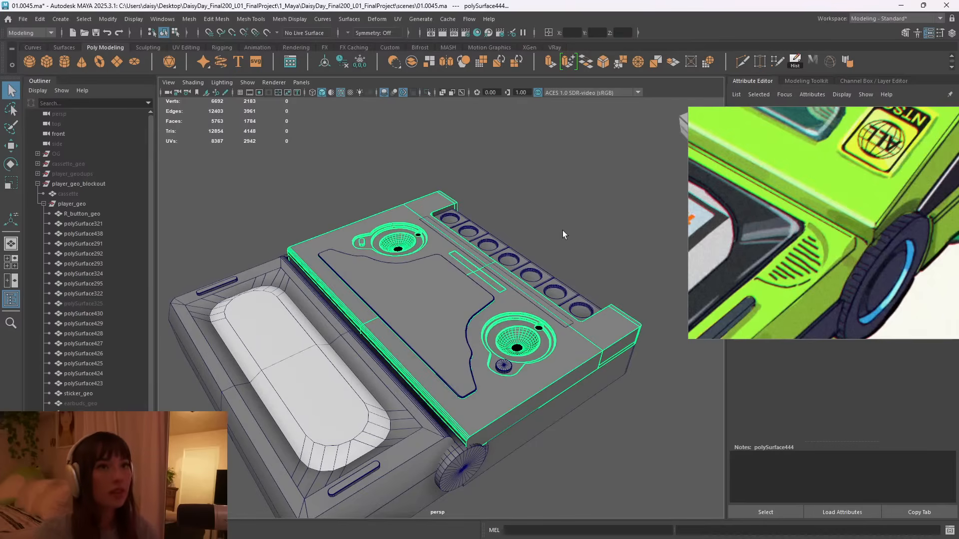